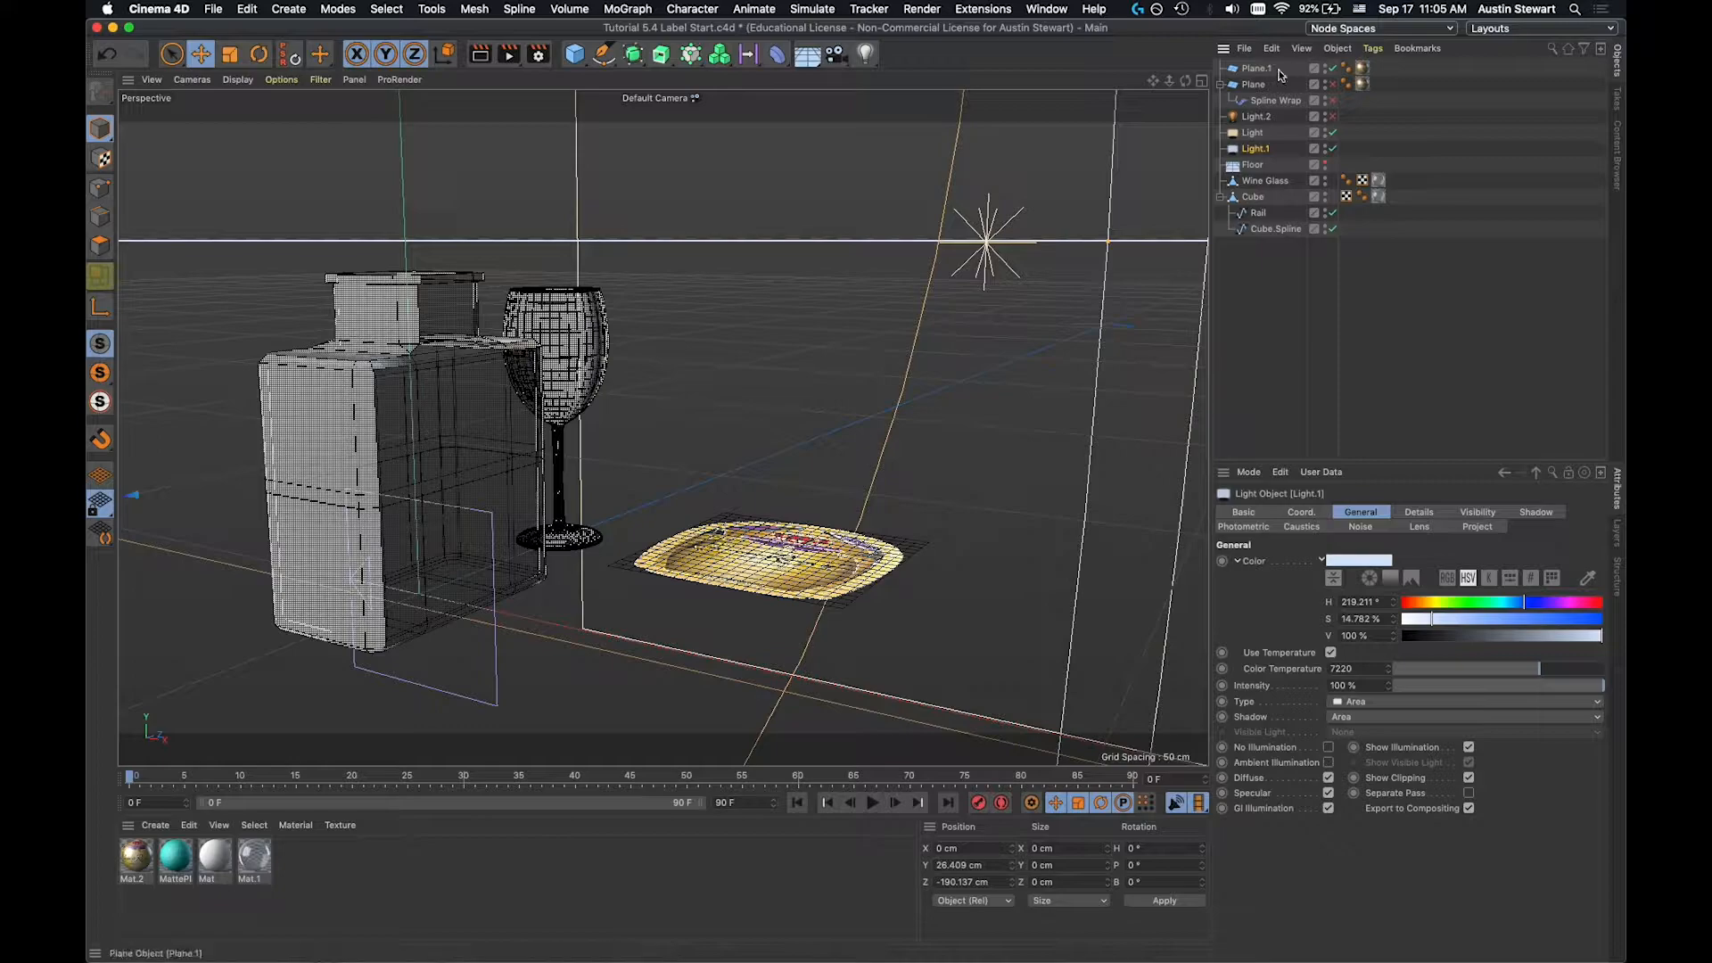
Turn off the Plane.1 label object and render a preview of the perspective view.
left_click(1325, 68)
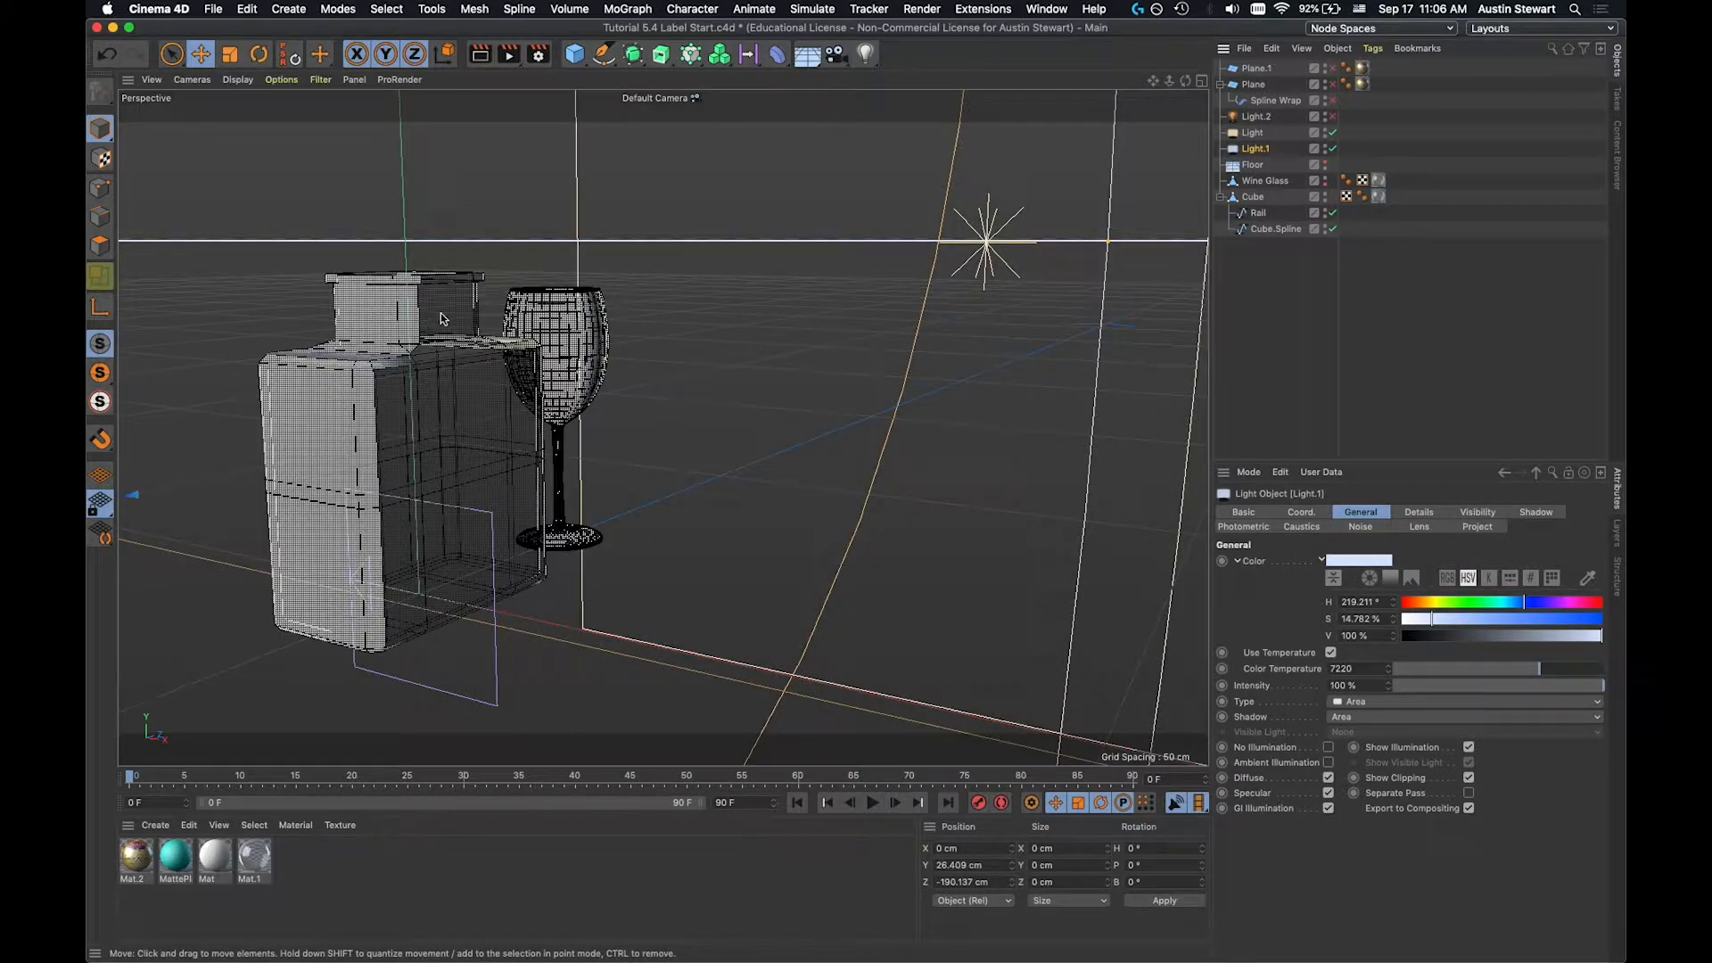
key("ctrl+r")
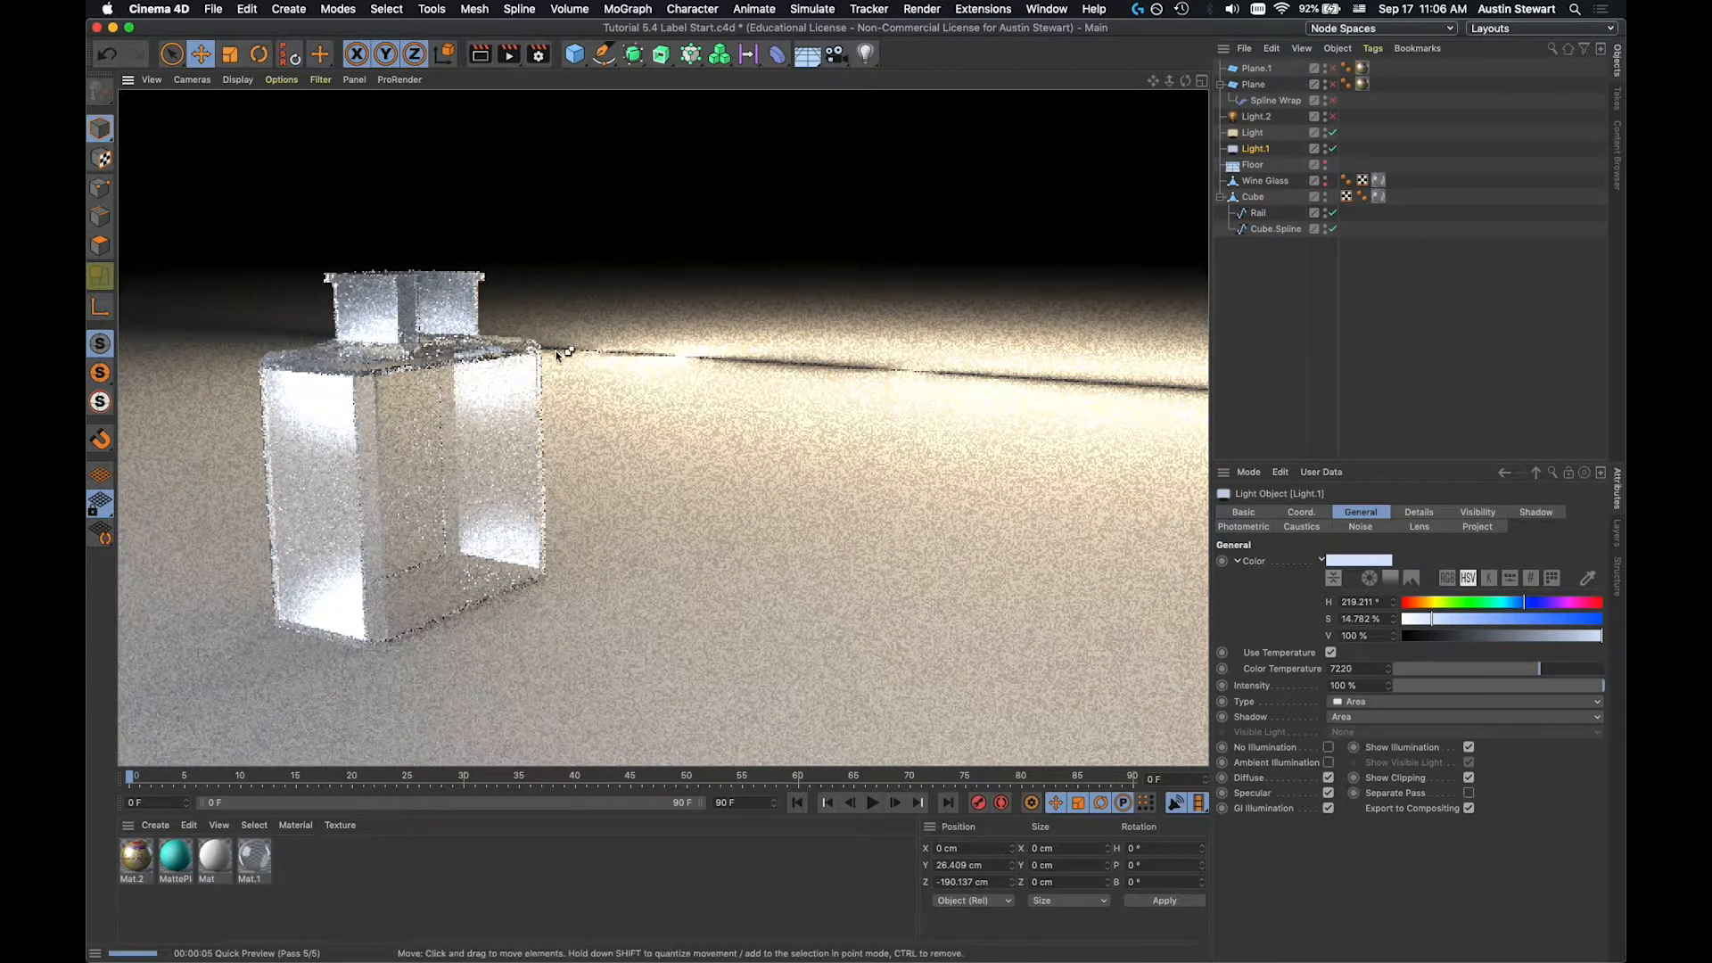
left_click(557, 354)
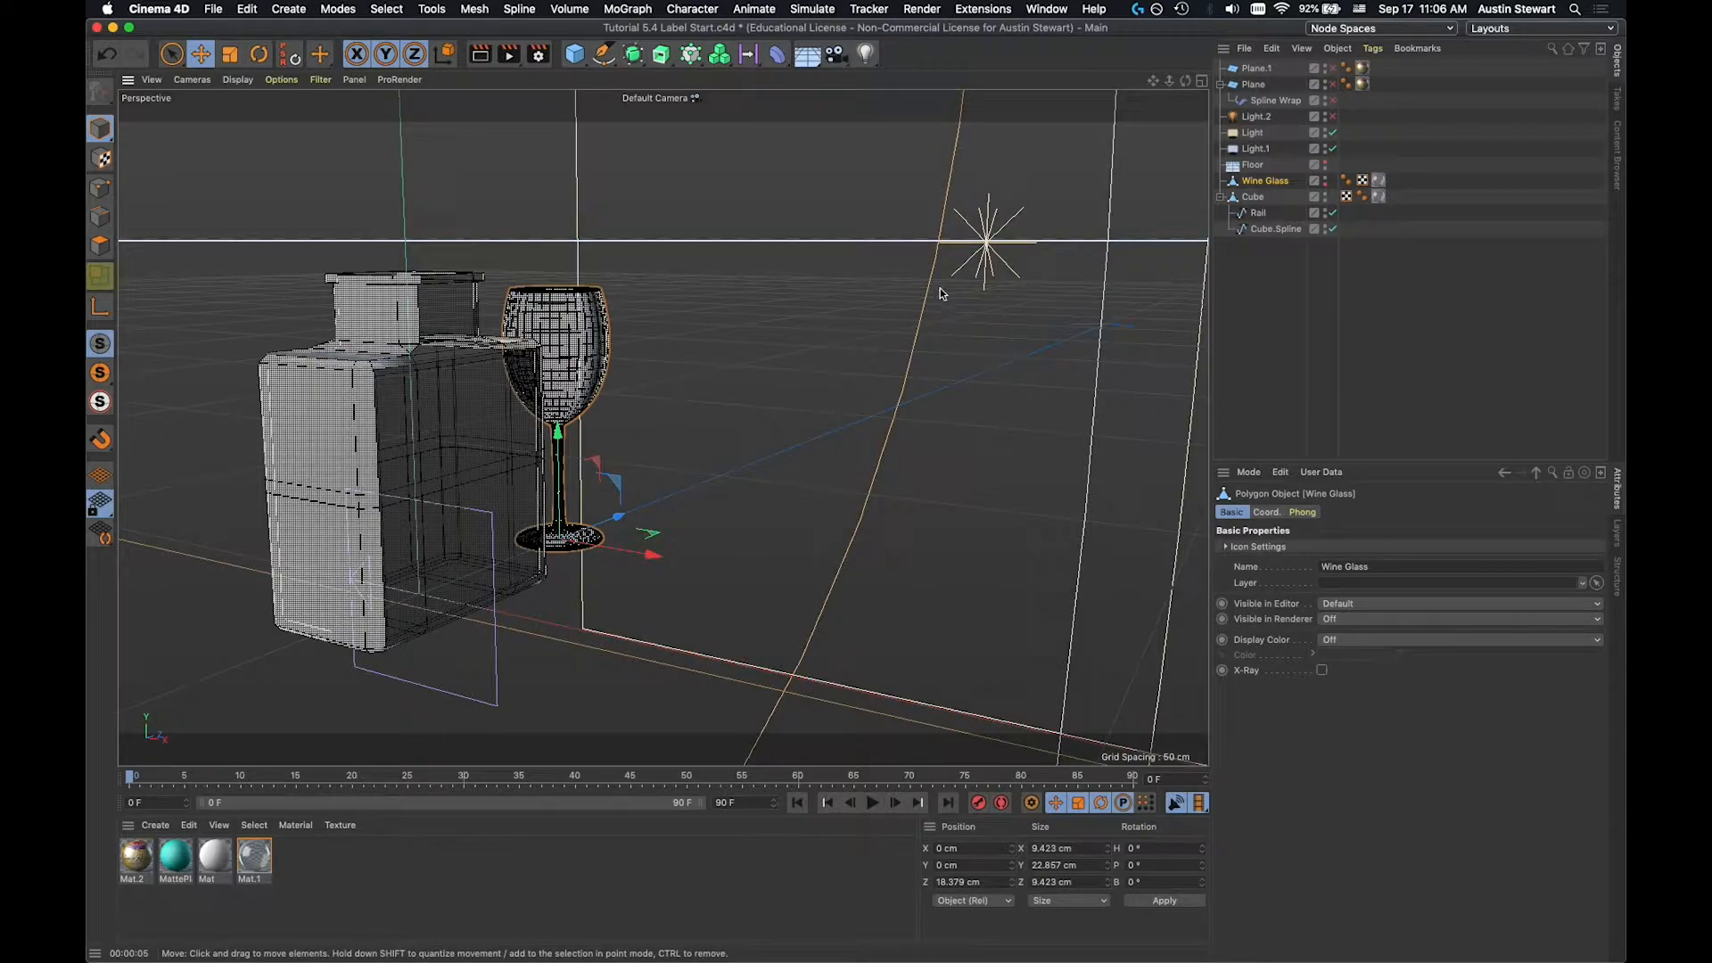
left_click(1264, 215)
left_click(1267, 230)
left_click(1263, 214)
left_click(1273, 242)
left_click(1262, 216)
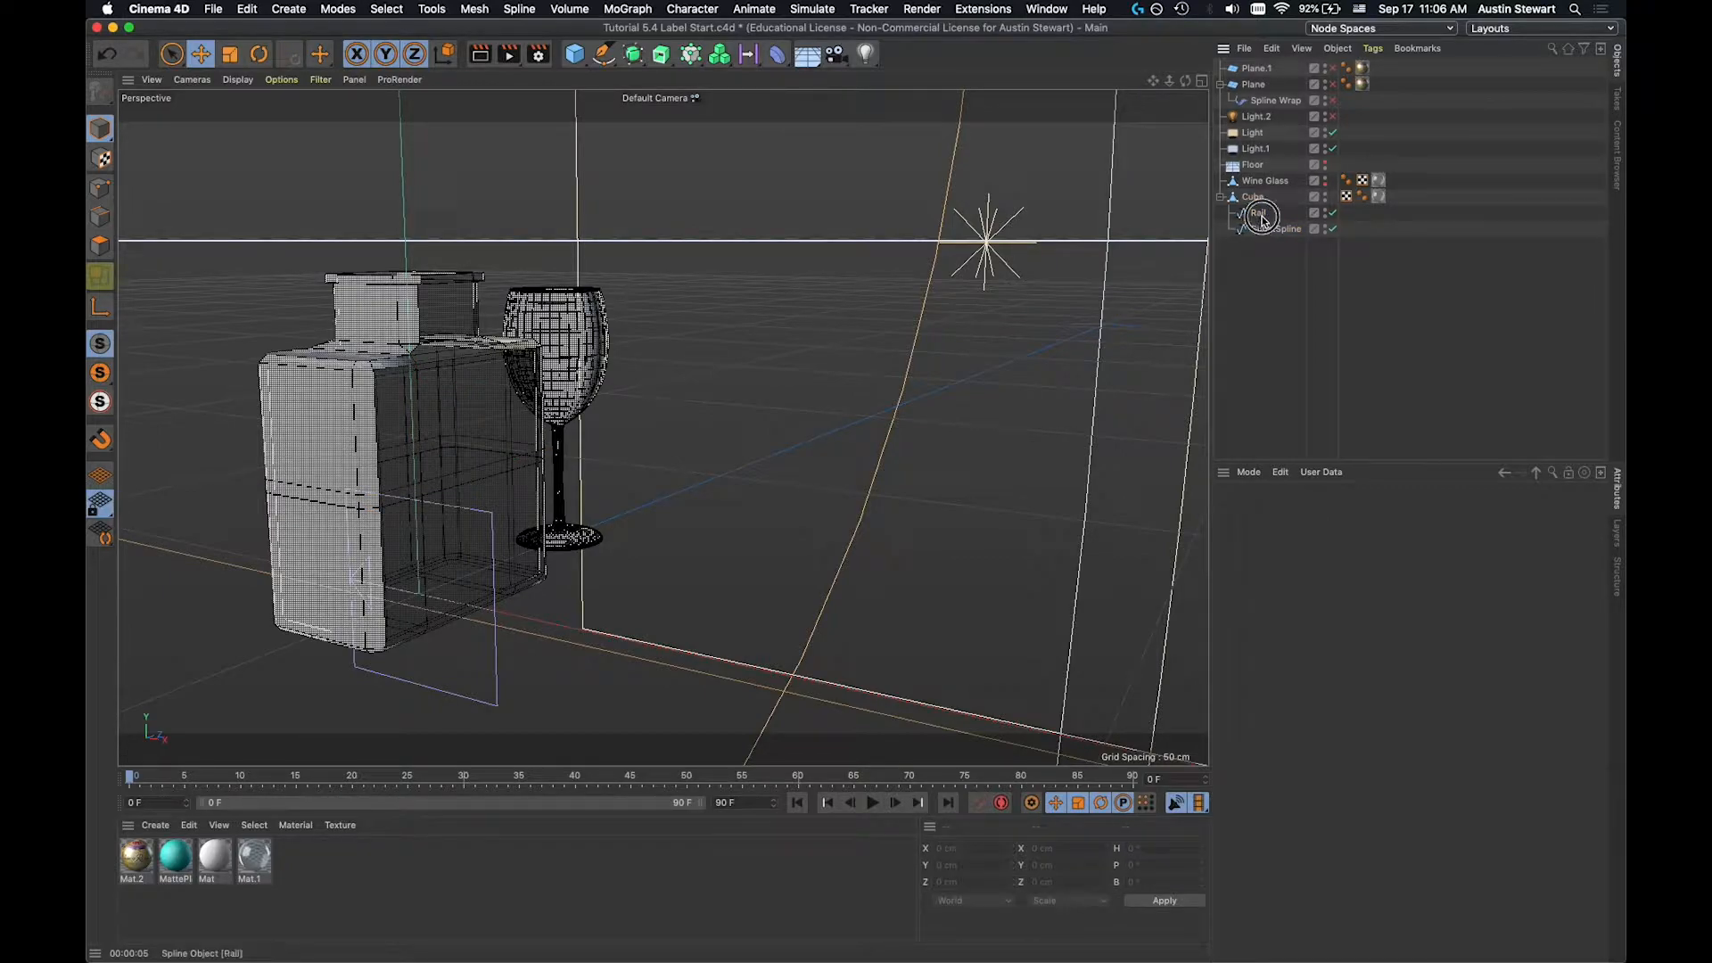
left_click(1268, 305)
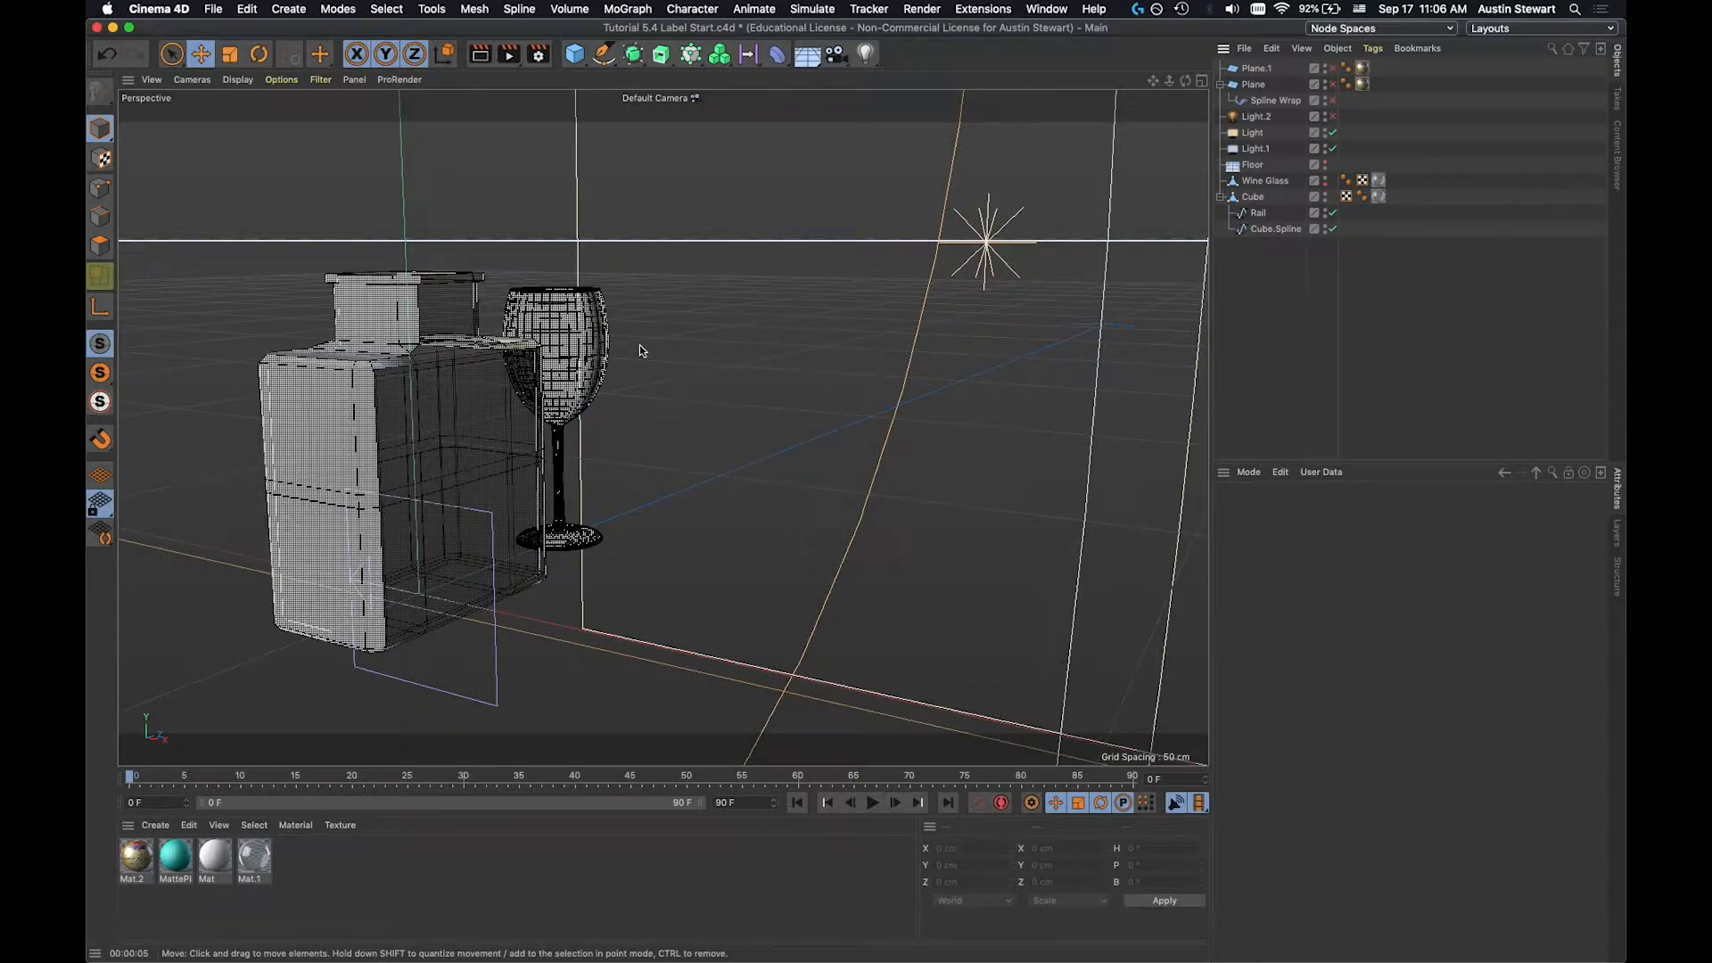
Start a new project and add a MoGraph Cloner with a cube nested inside it.
key("super+n")
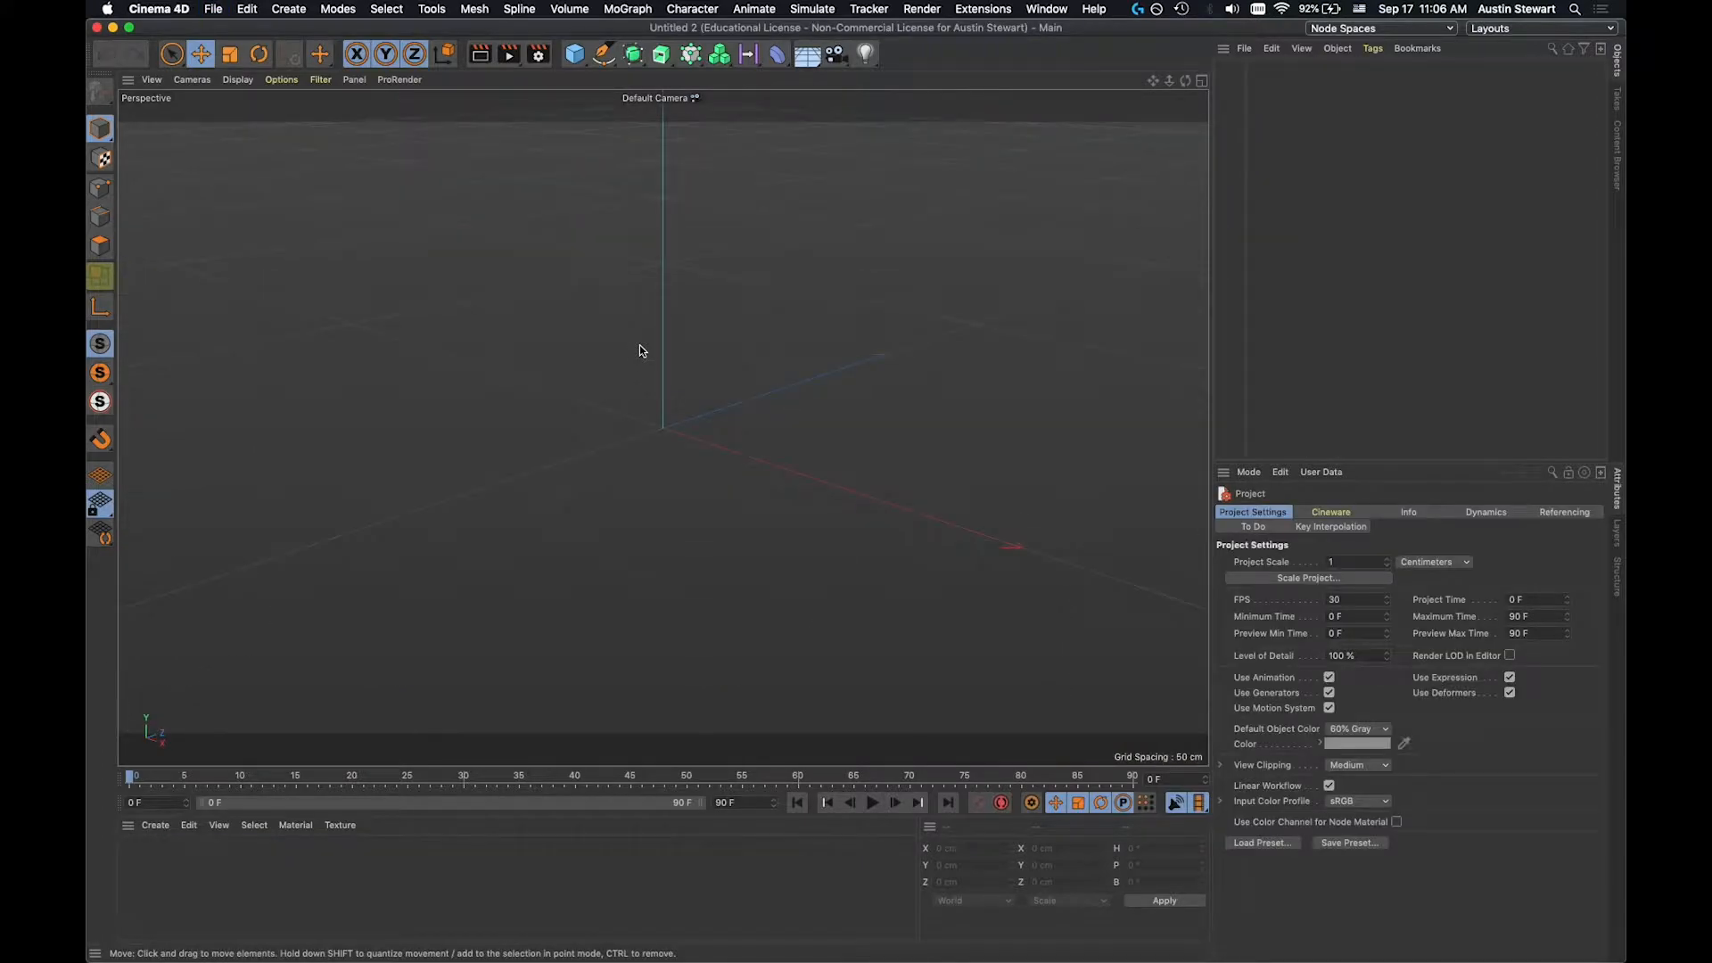
left_click(692, 56)
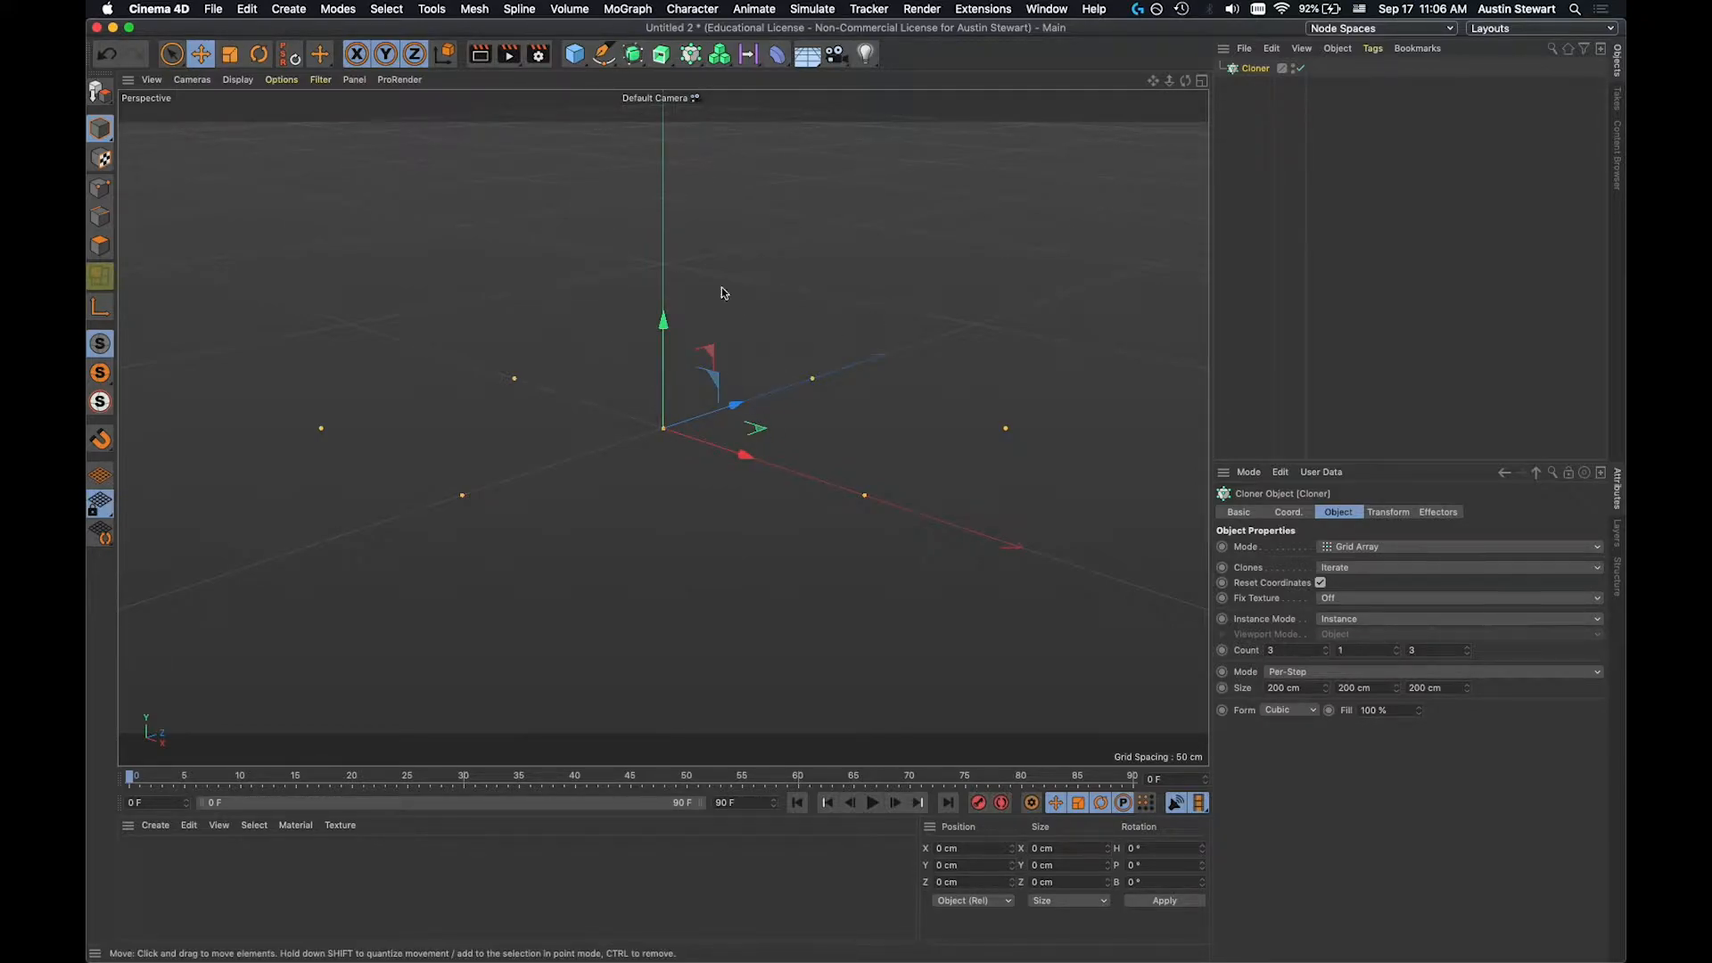
left_click(574, 55)
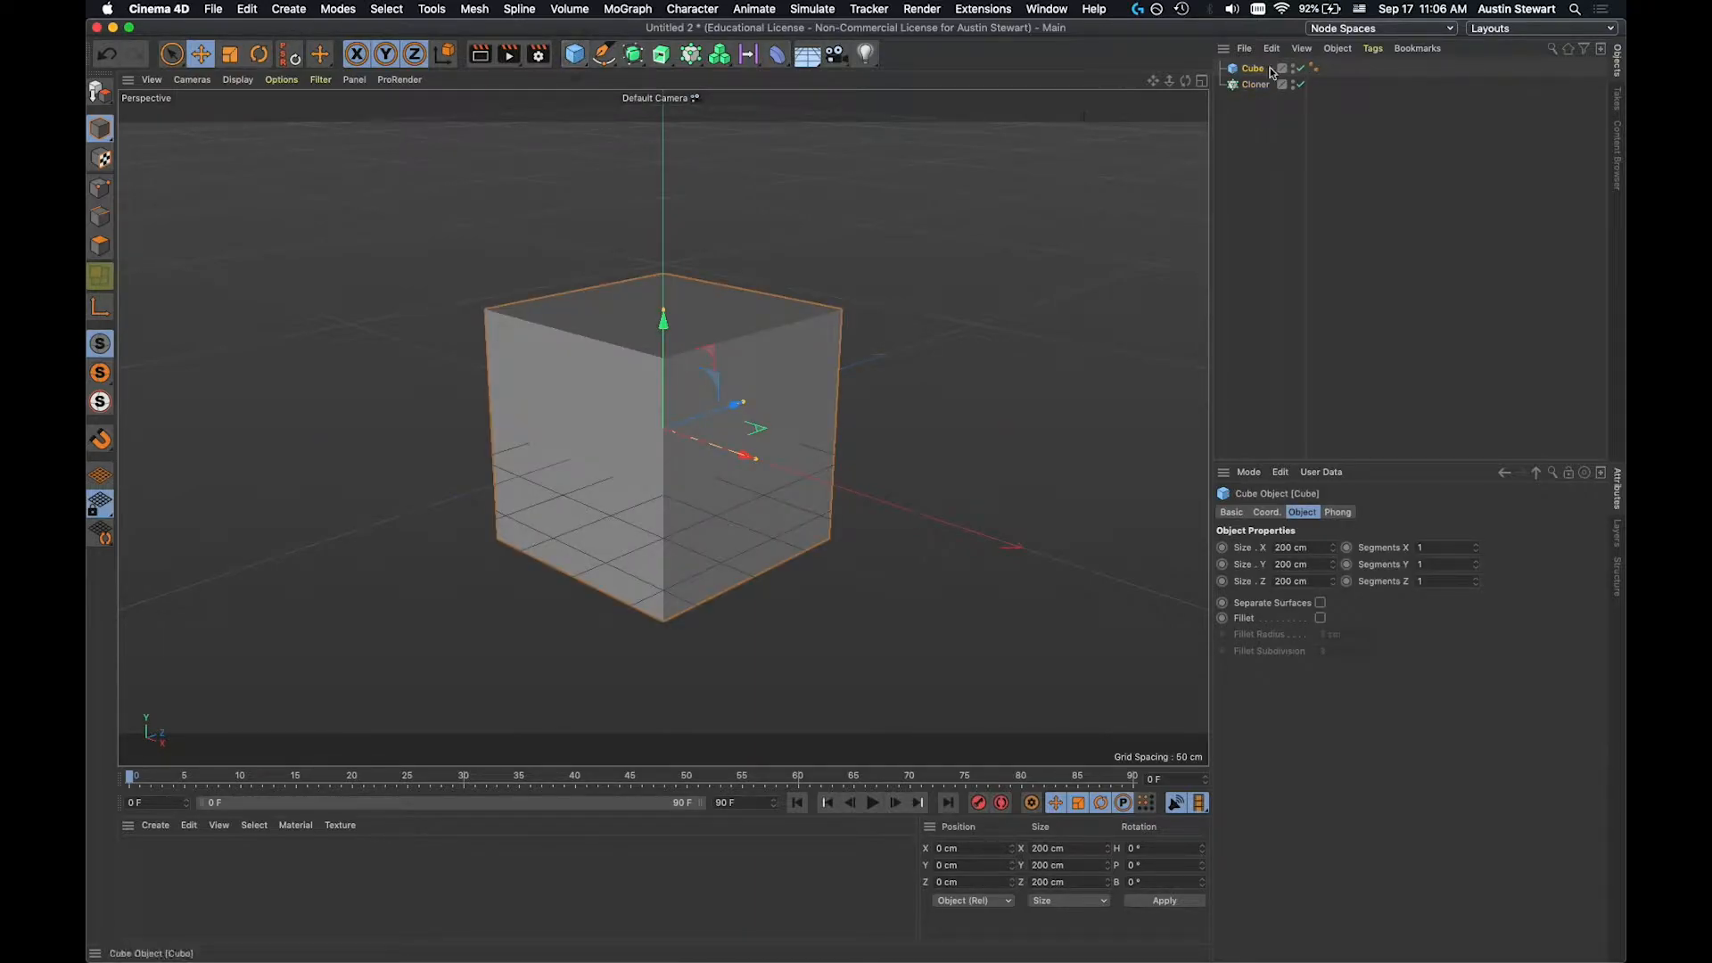
left_click_drag(1253, 69, 1258, 88)
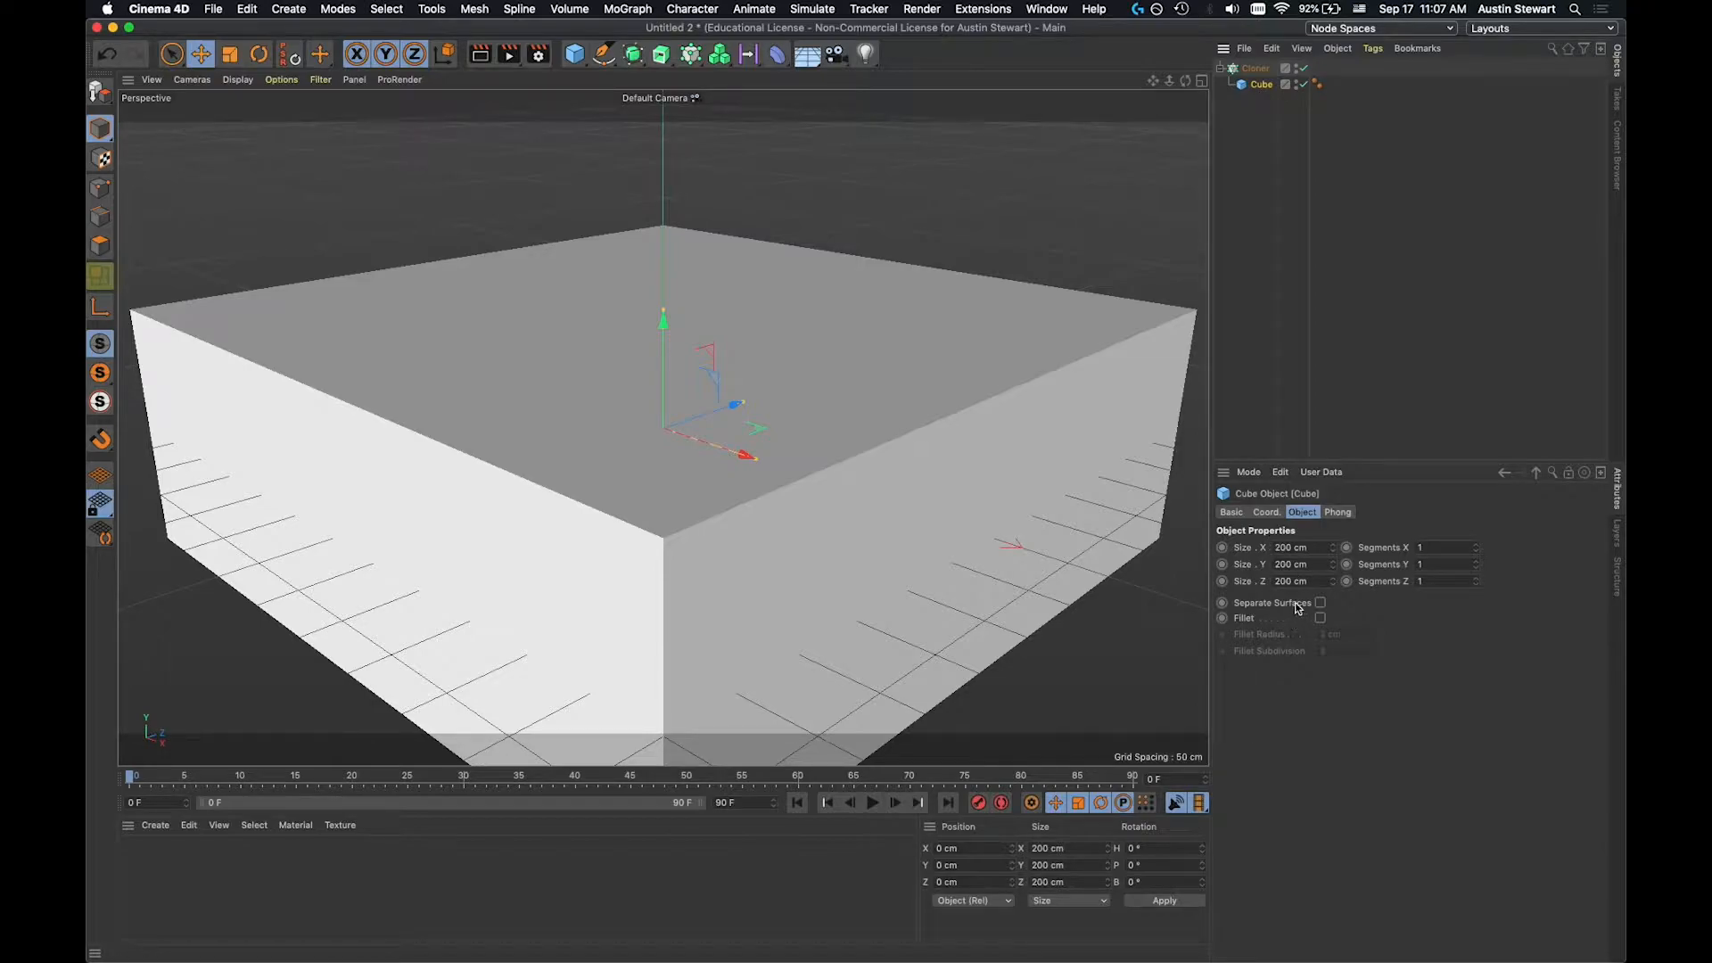
Set the cube's size to 100 cm in X, Y and Z.
left_click(1301, 546)
type("100")
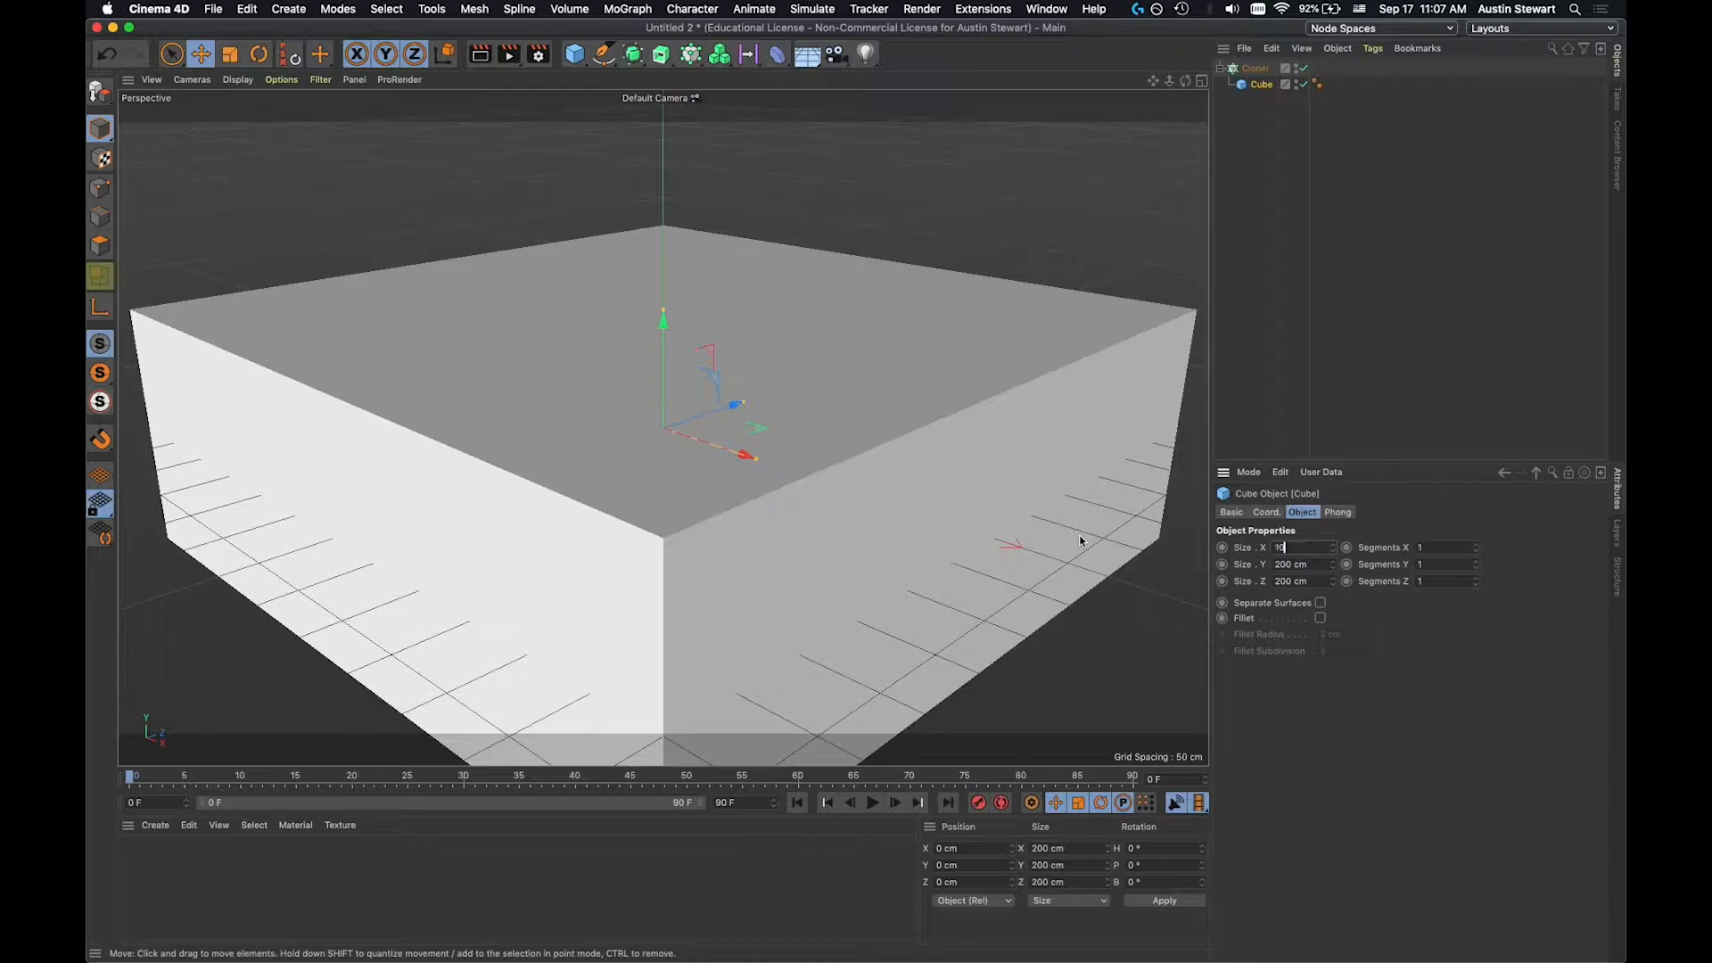
key("Tab")
type("100")
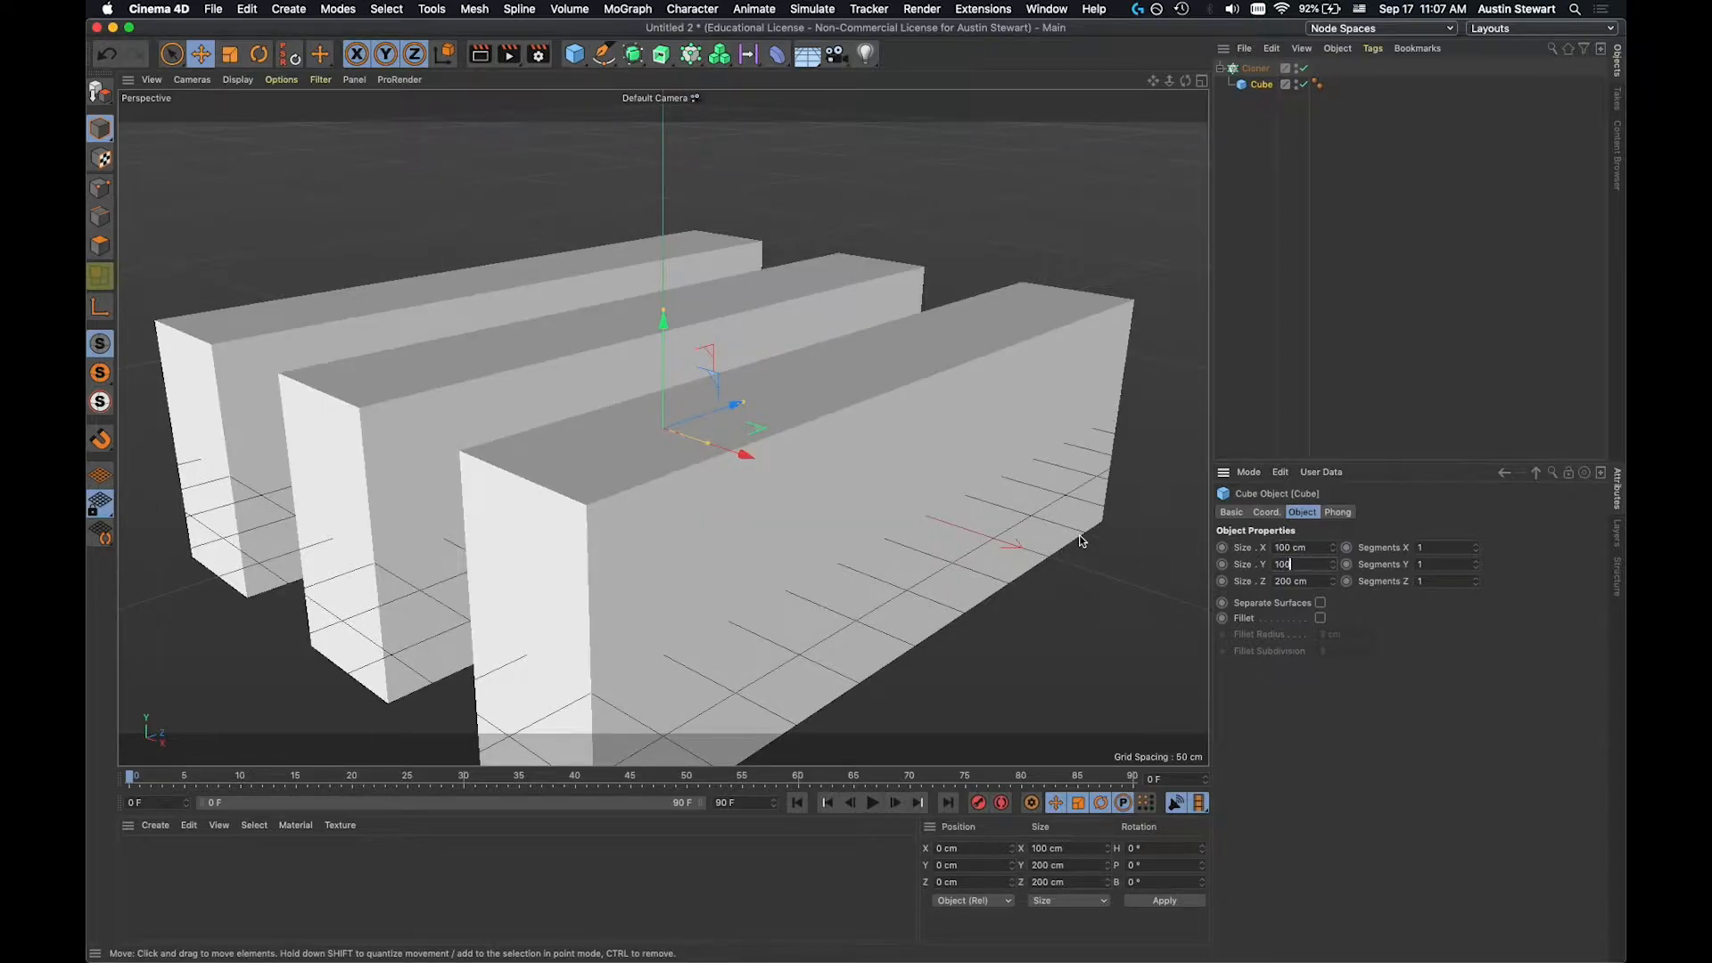
key("Tab")
type("100")
key("Tab")
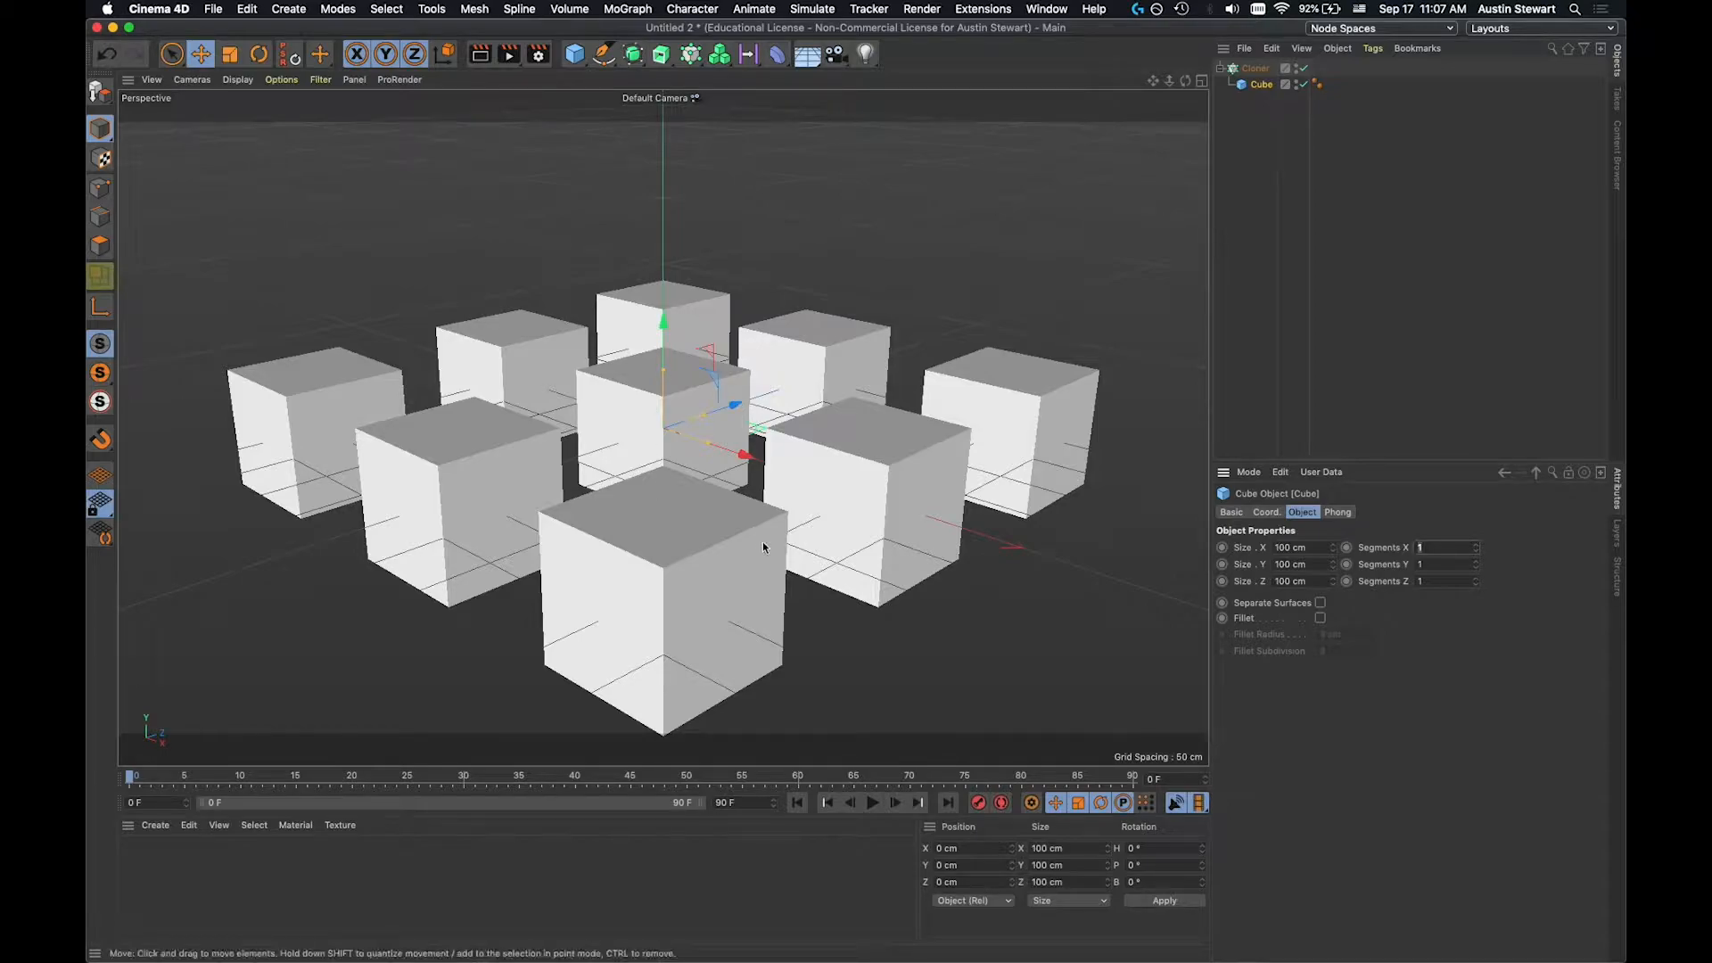
scroll(606, 509, "down", 5)
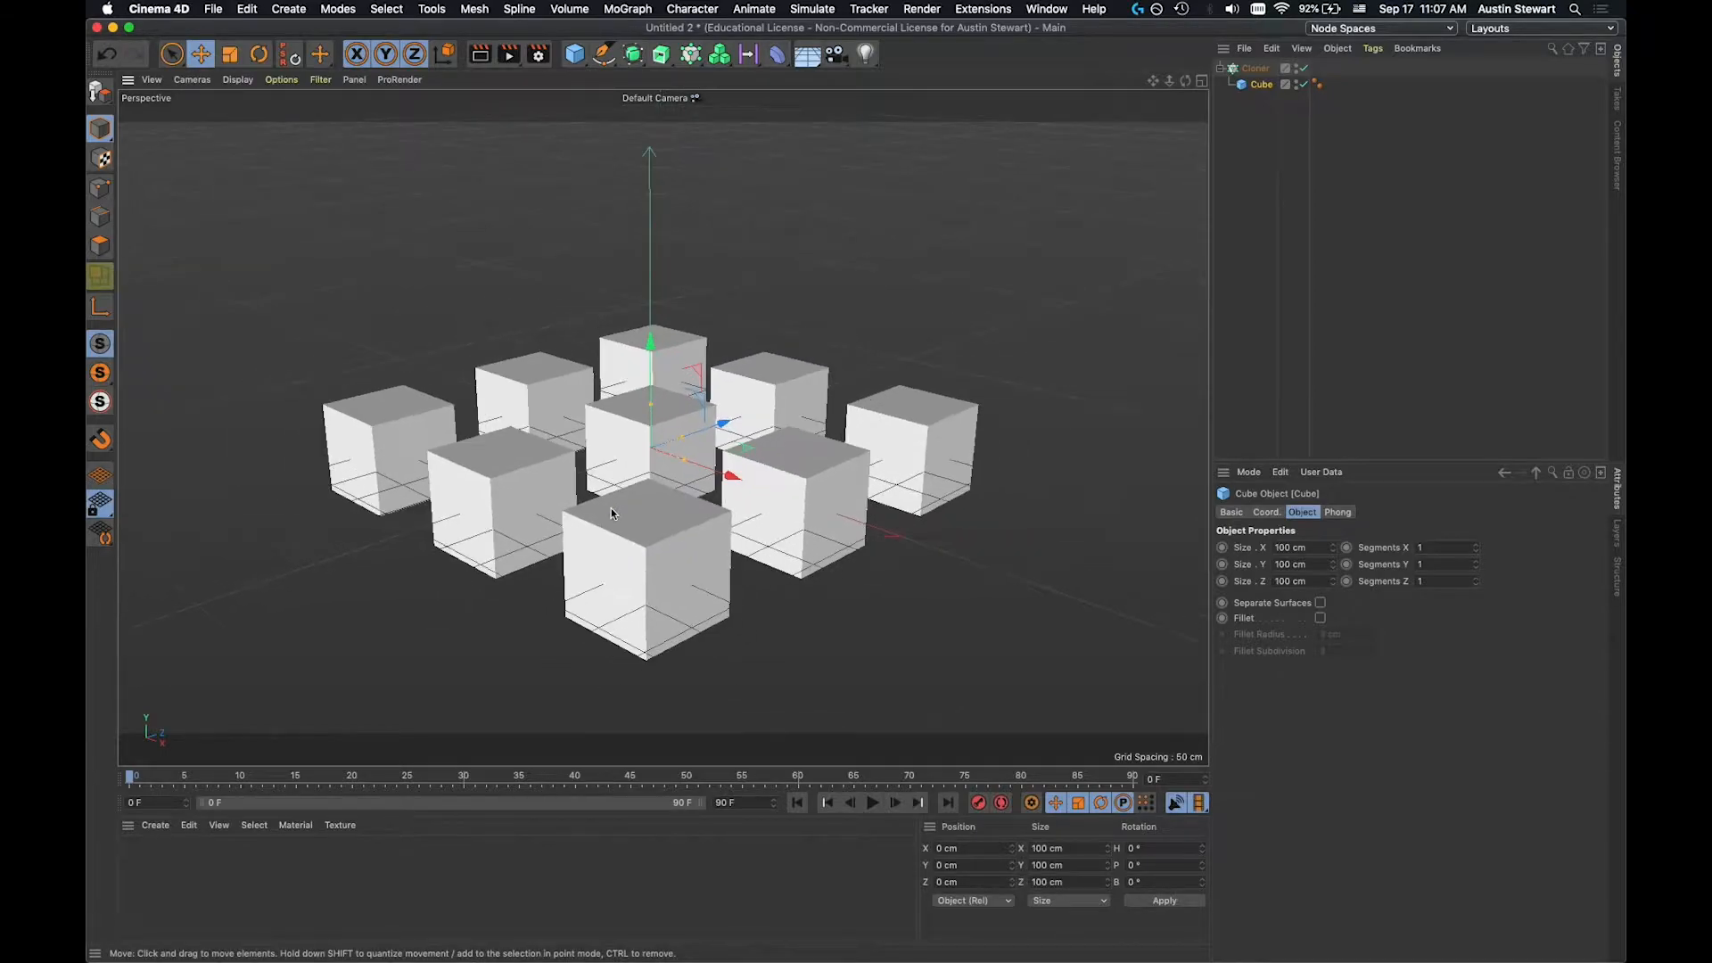
Set the cloner's grid count in Y to 3.
left_click(1254, 69)
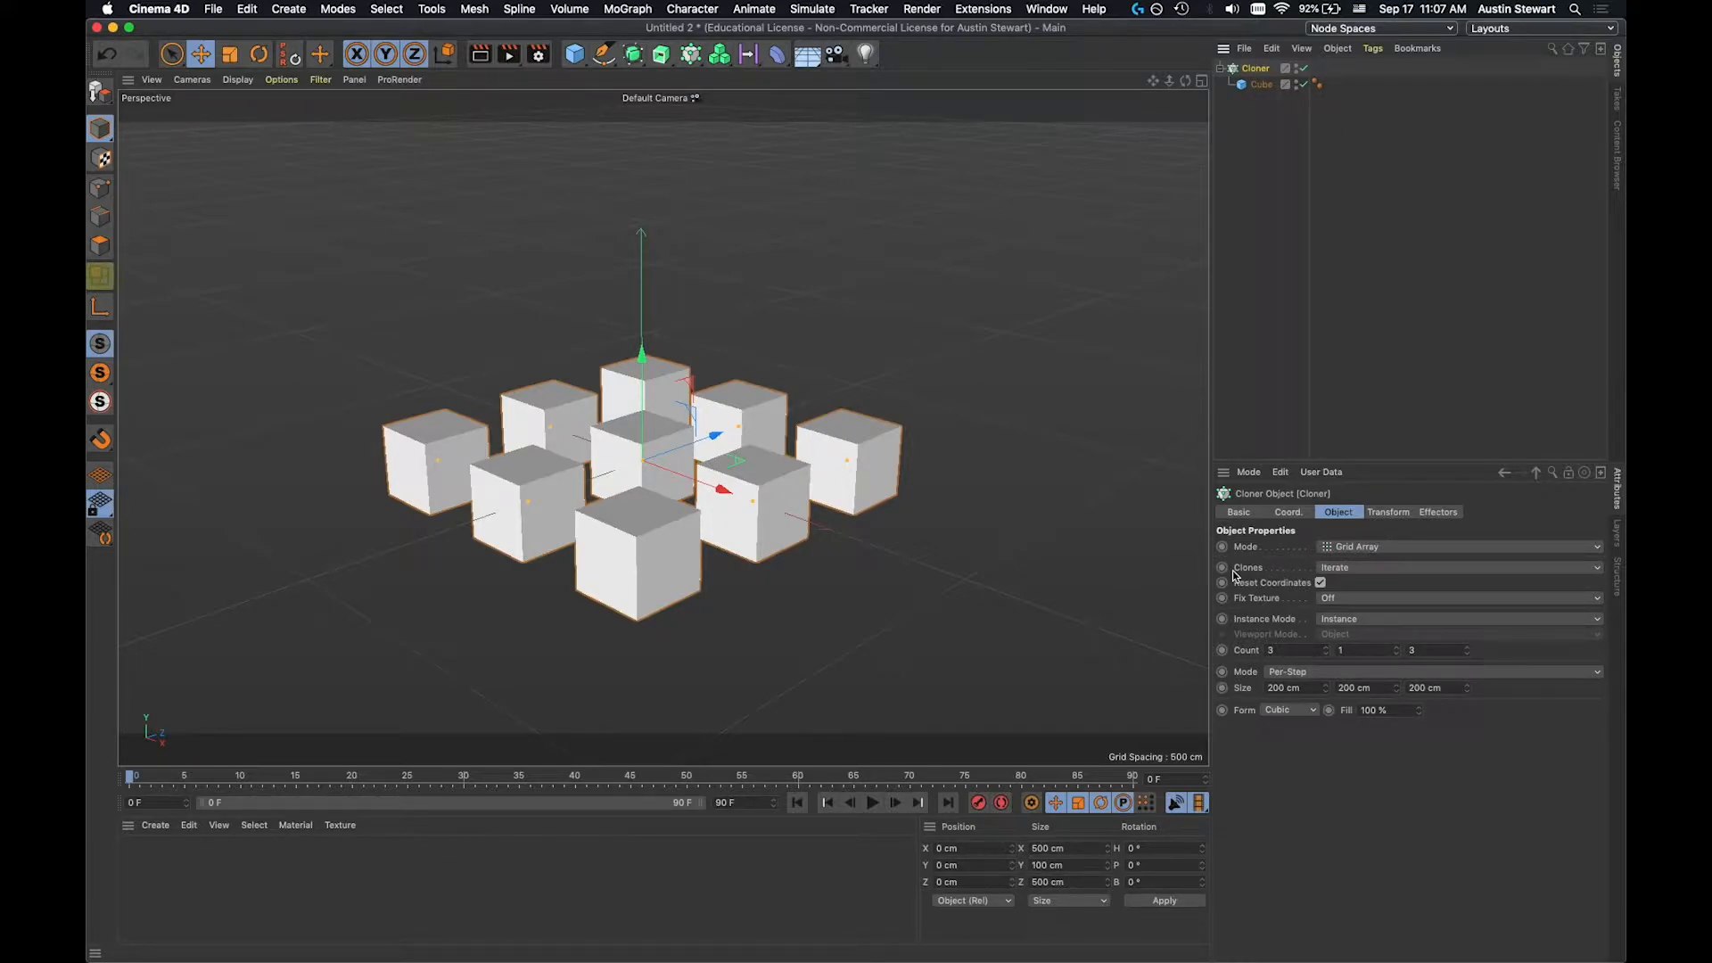
left_click(1321, 582)
left_click(1352, 650)
key("Return")
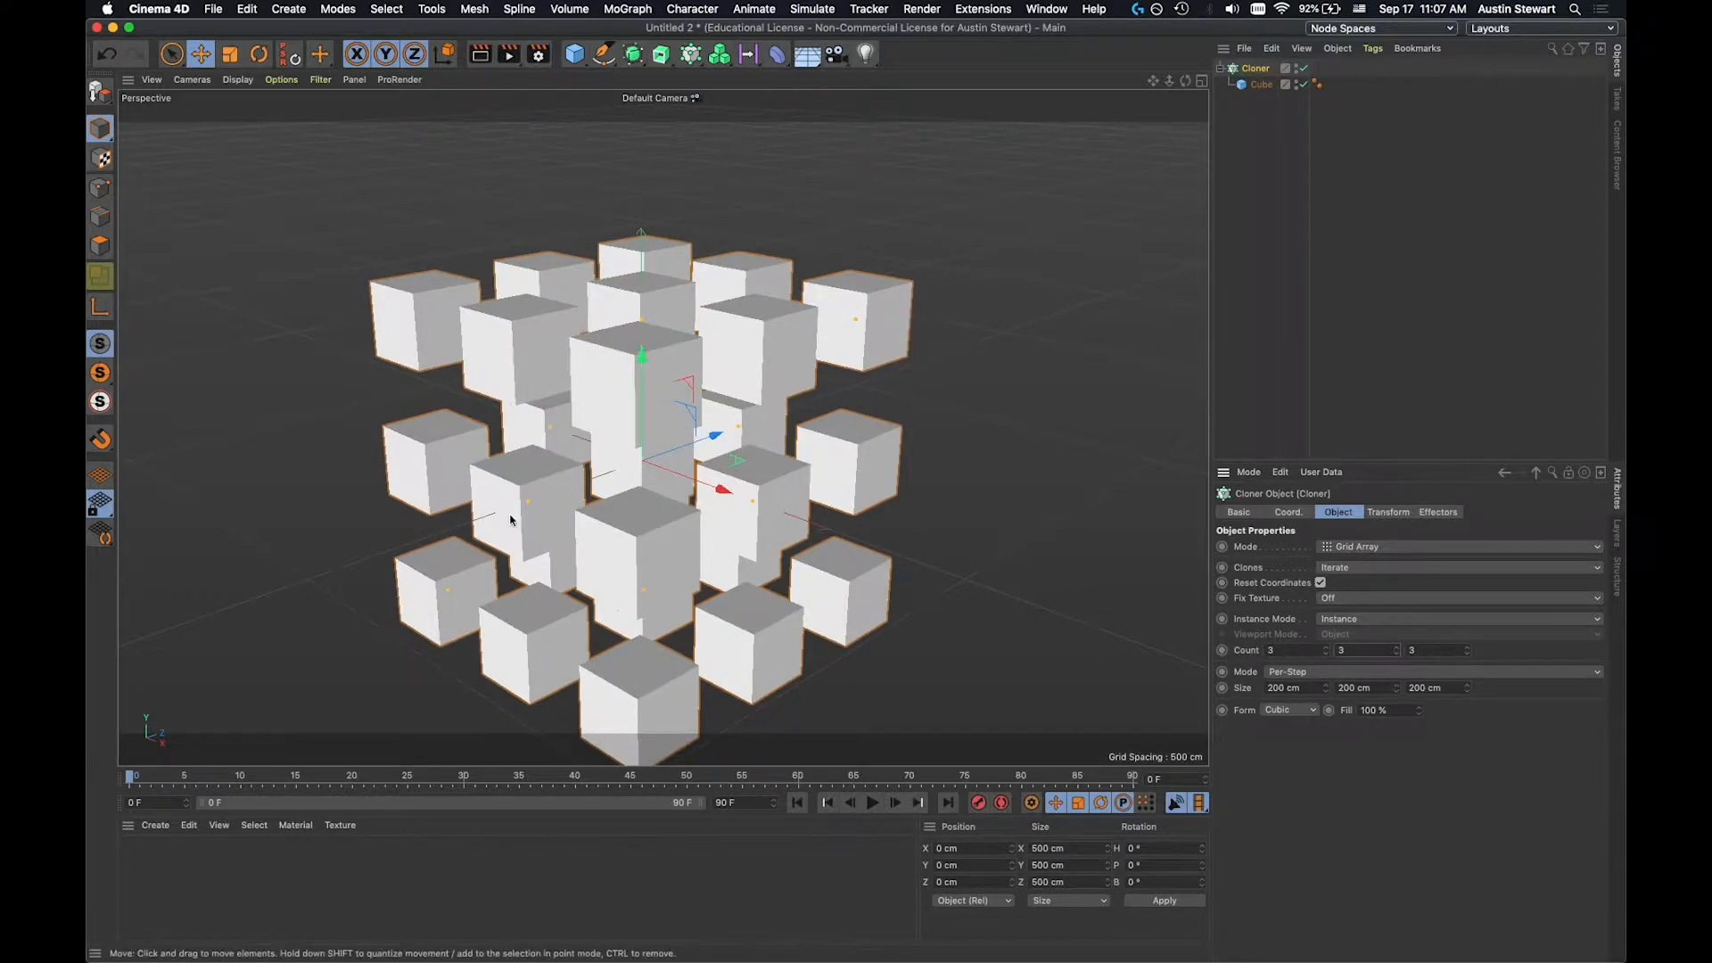
mouse_move(510, 520)
left_mouse_down("alt")
mouse_move(619, 516)
mouse_move(581, 558)
mouse_move(464, 564)
mouse_move(440, 505)
mouse_move(539, 432)
mouse_move(512, 500)
mouse_move(574, 572)
mouse_move(554, 586)
mouse_move(497, 527)
mouse_move(532, 539)
left_mouse_up("alt")
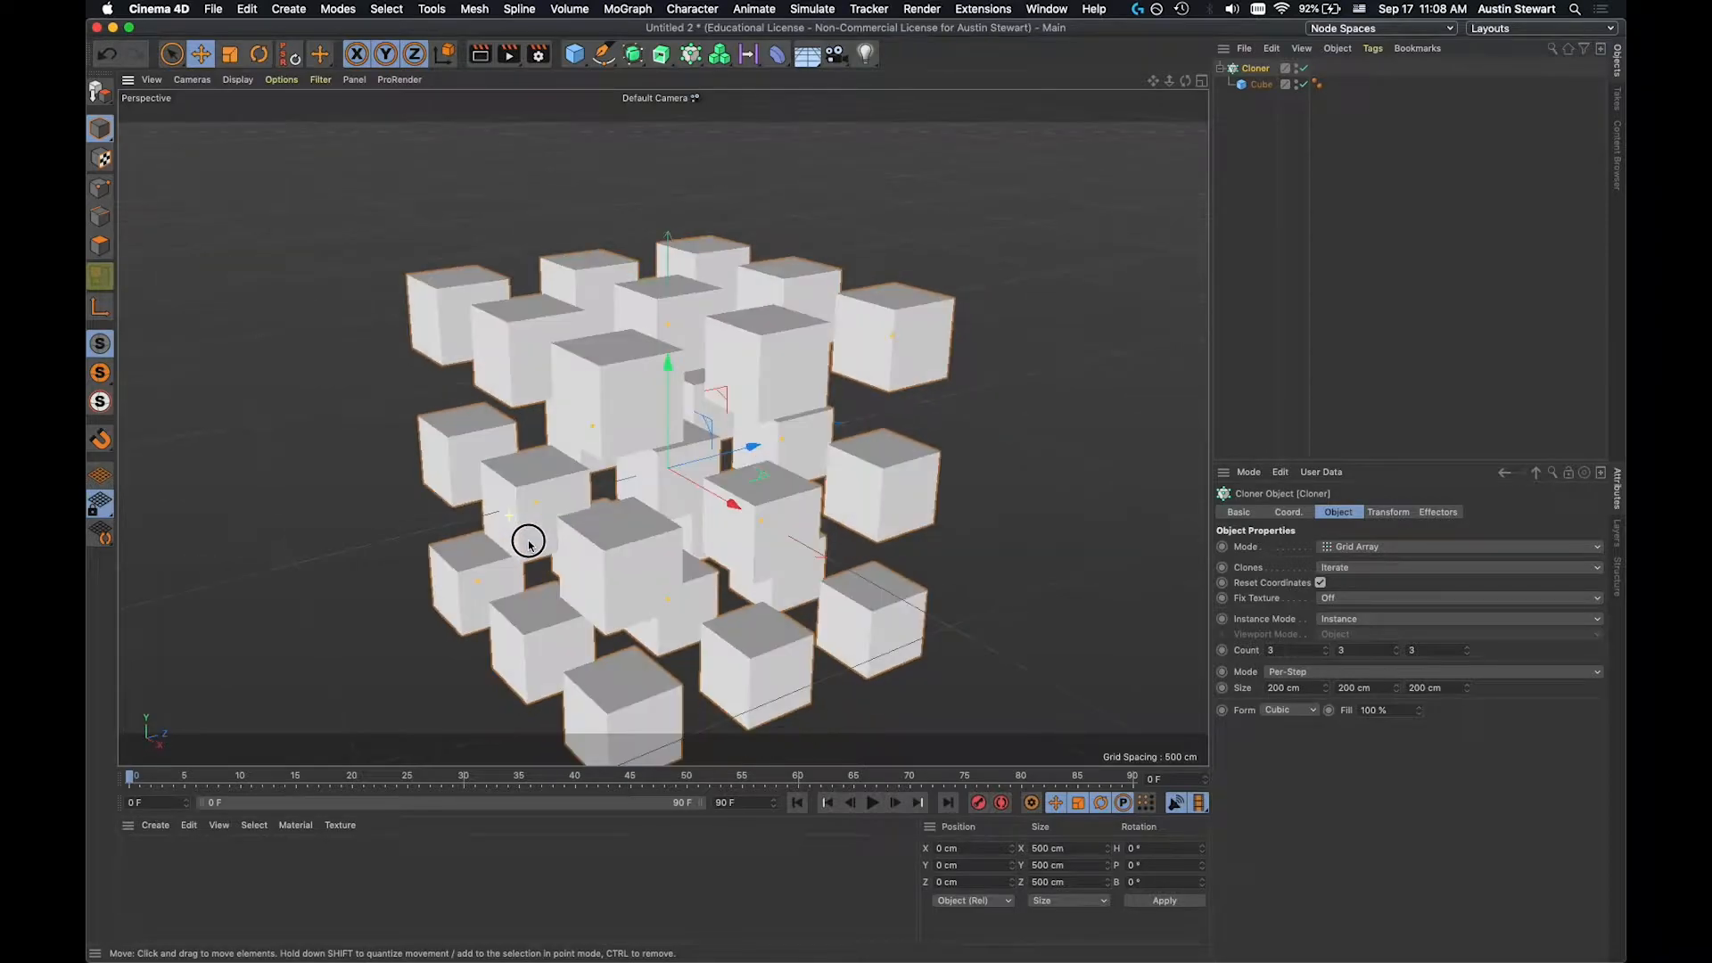
Try a cloner grid count of 25 in both X and Z.
left_click(1271, 651)
type("25")
key("Tab")
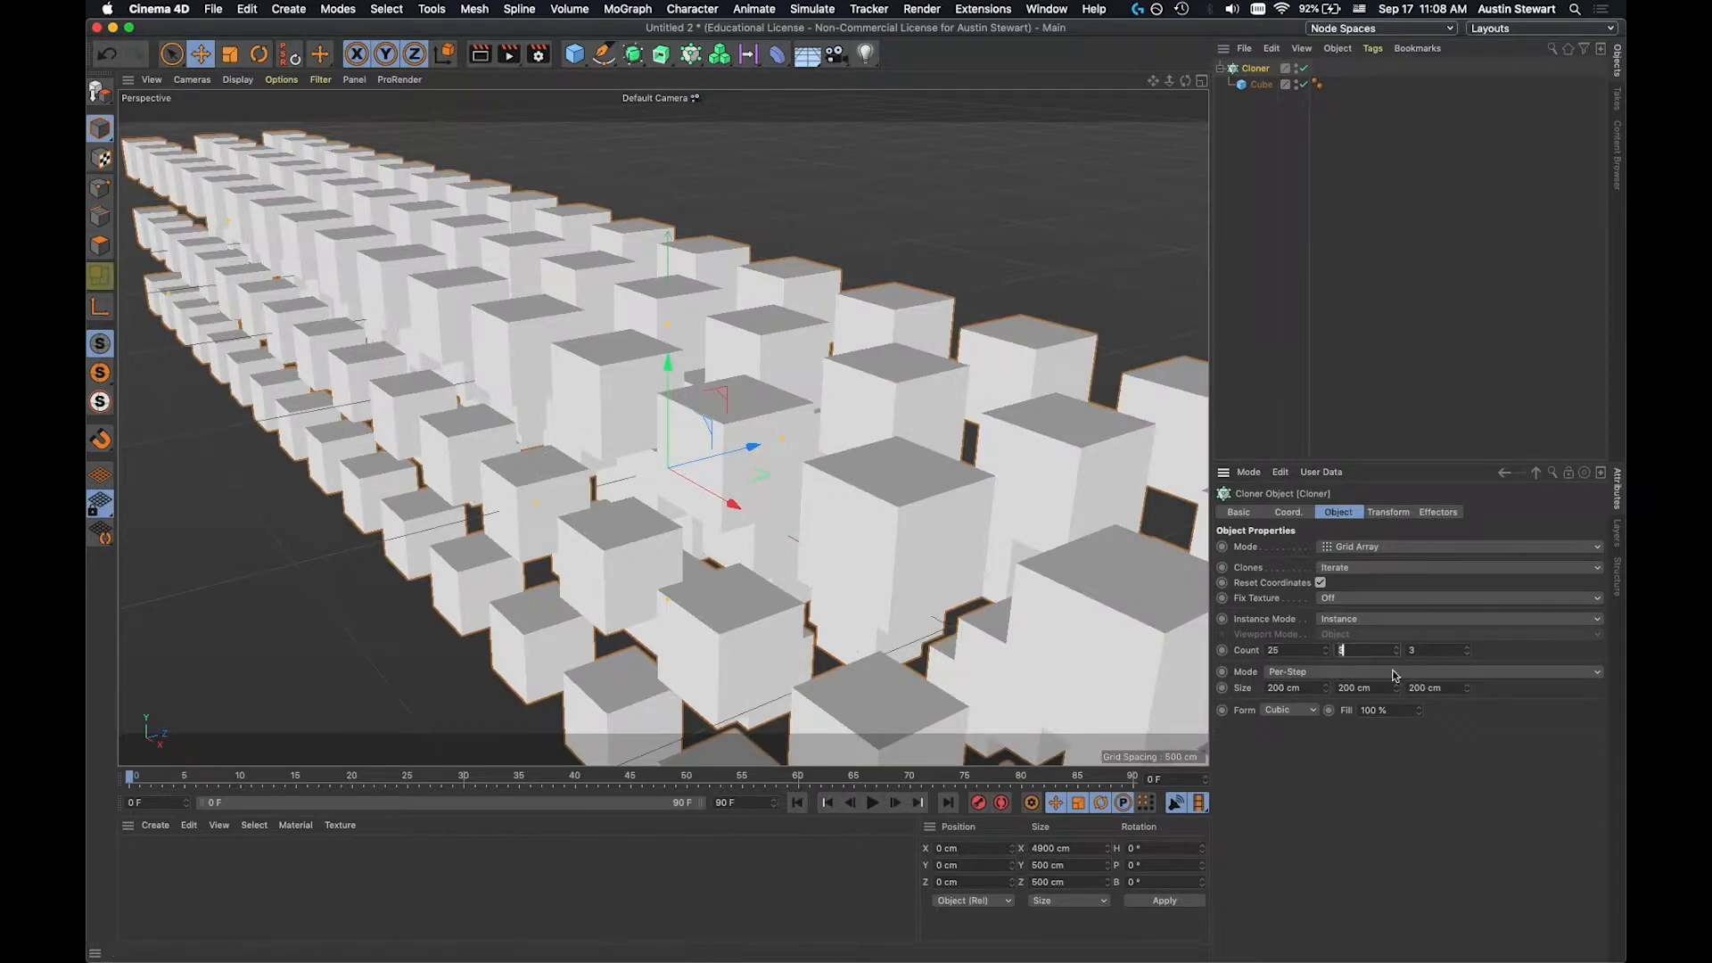
key("Tab")
key("Tab")
scroll(829, 474, "down", 2)
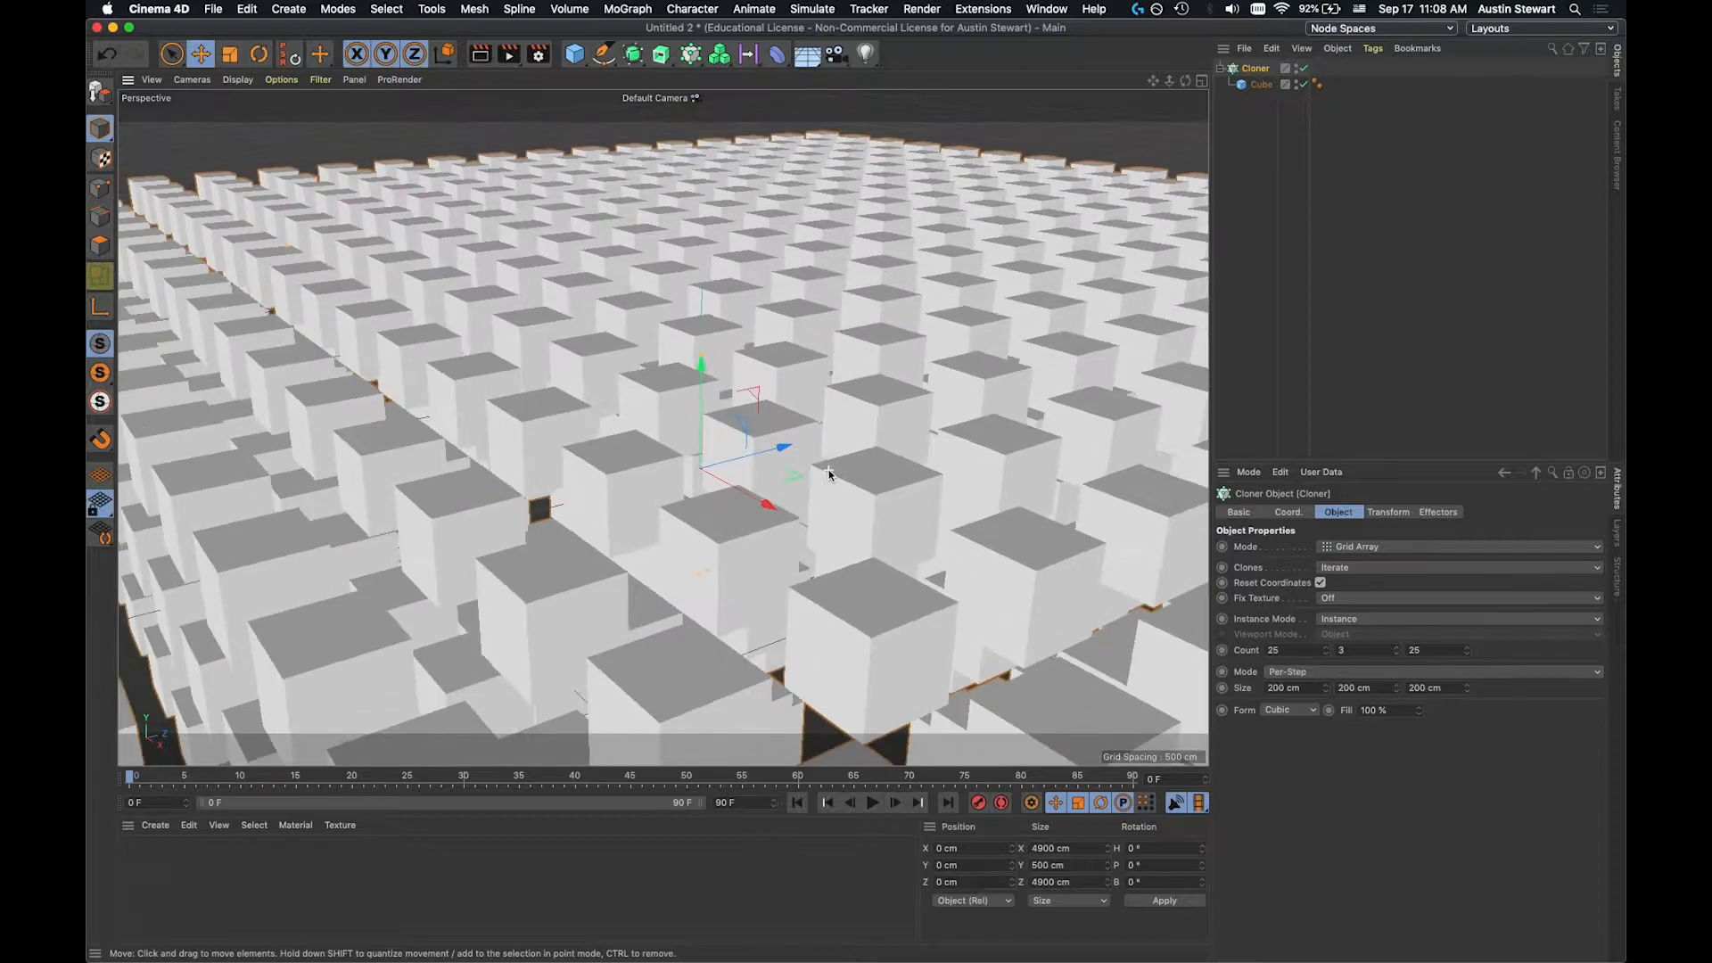
scroll(829, 474, "down", 8)
scroll(828, 474, "down", 6)
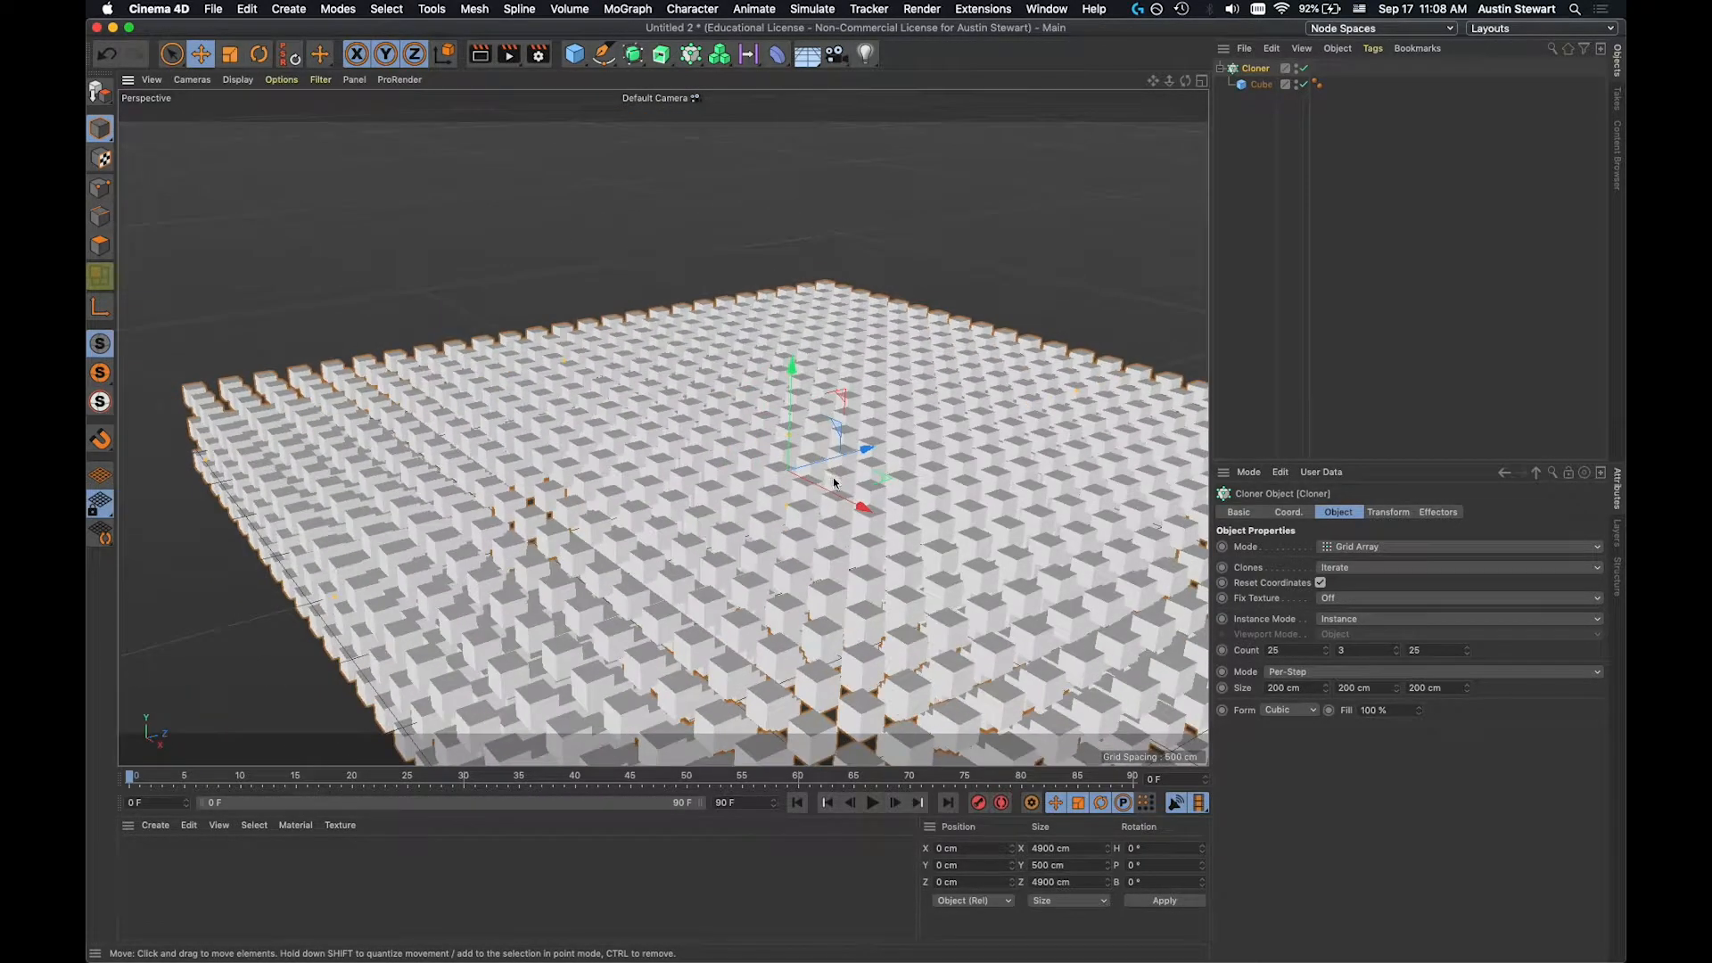
left_click_drag(837, 490, 790, 509, "alt")
Set the cloner's grid count to 5 in both X and Z.
left_click(1281, 651)
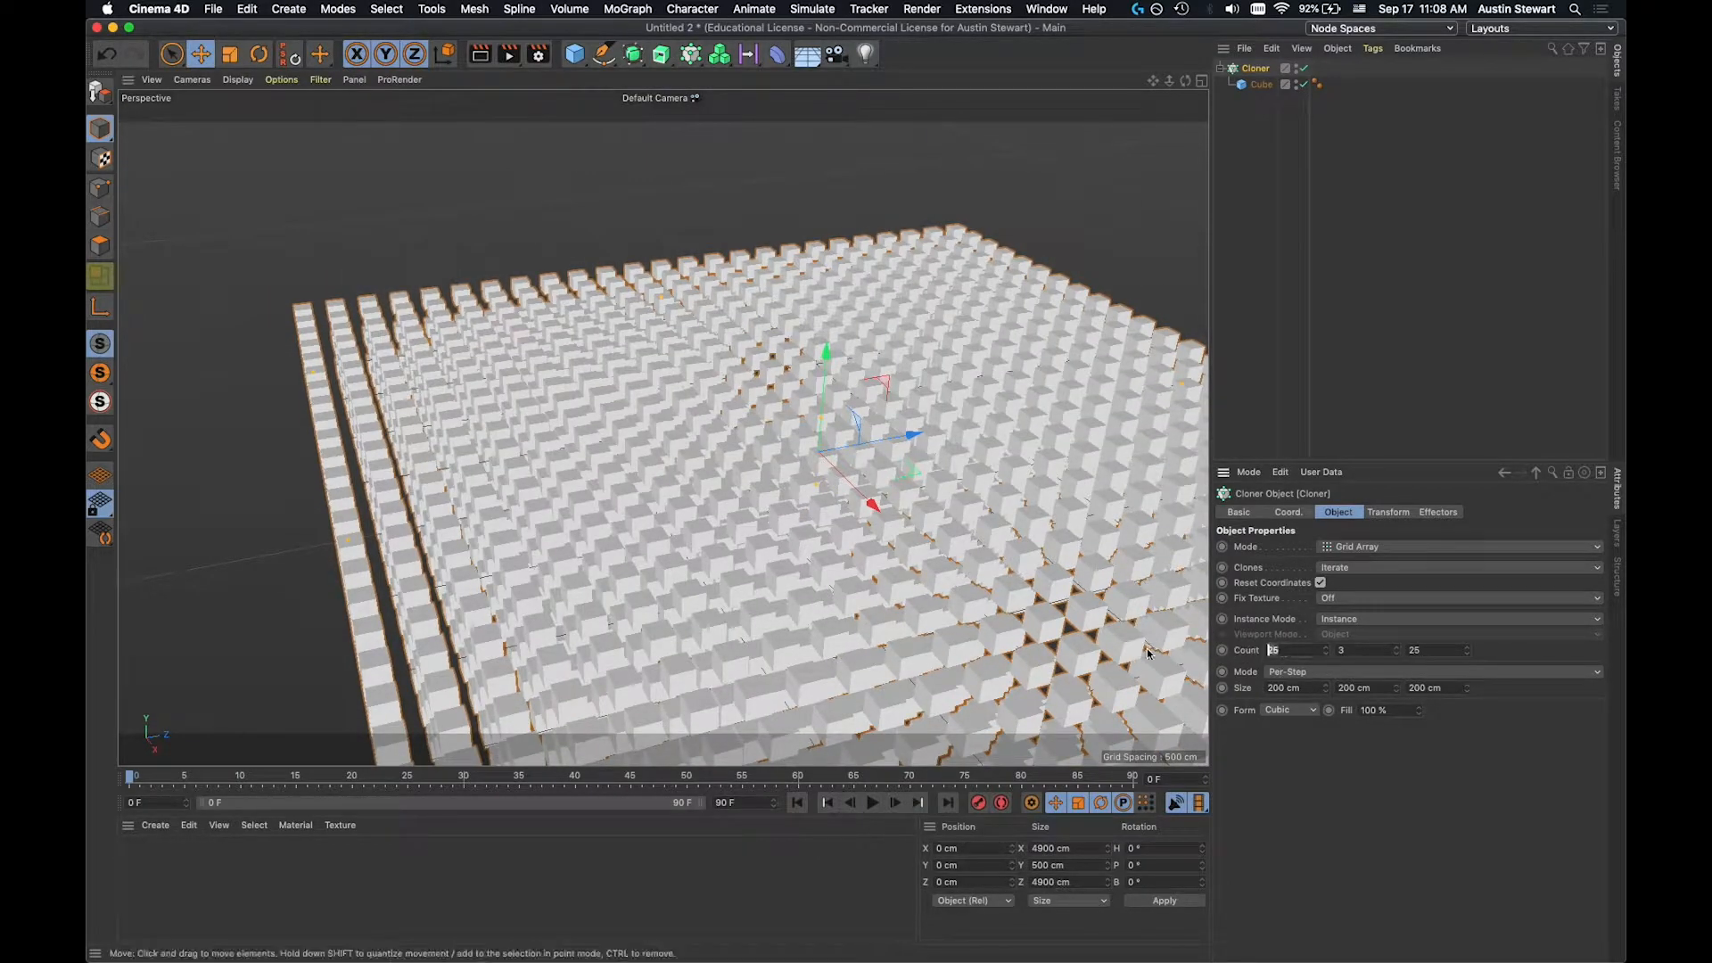
type("5")
key("Tab")
key("Tab")
type("5")
key("Return")
left_click_drag(746, 416, 809, 432, "alt")
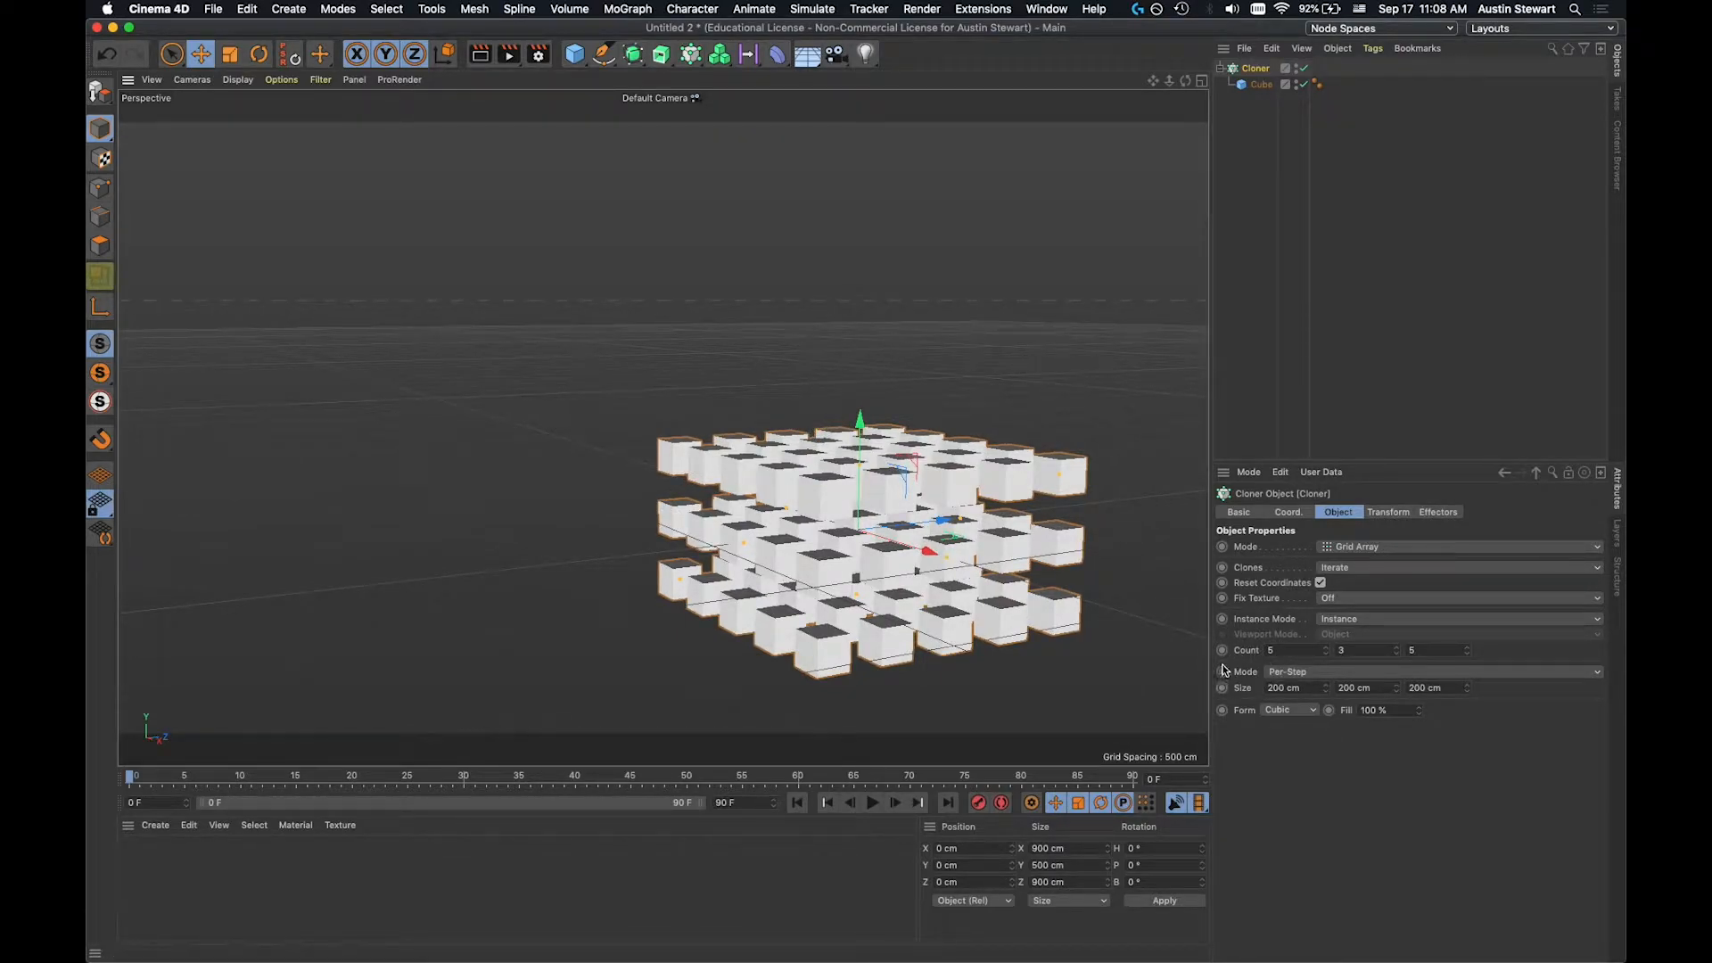
Switch the cloner's size mode to Endpoint and adjust the grid in the viewport to about 1296 × 462 × 933 cm.
left_click(1329, 672)
left_click(1305, 707)
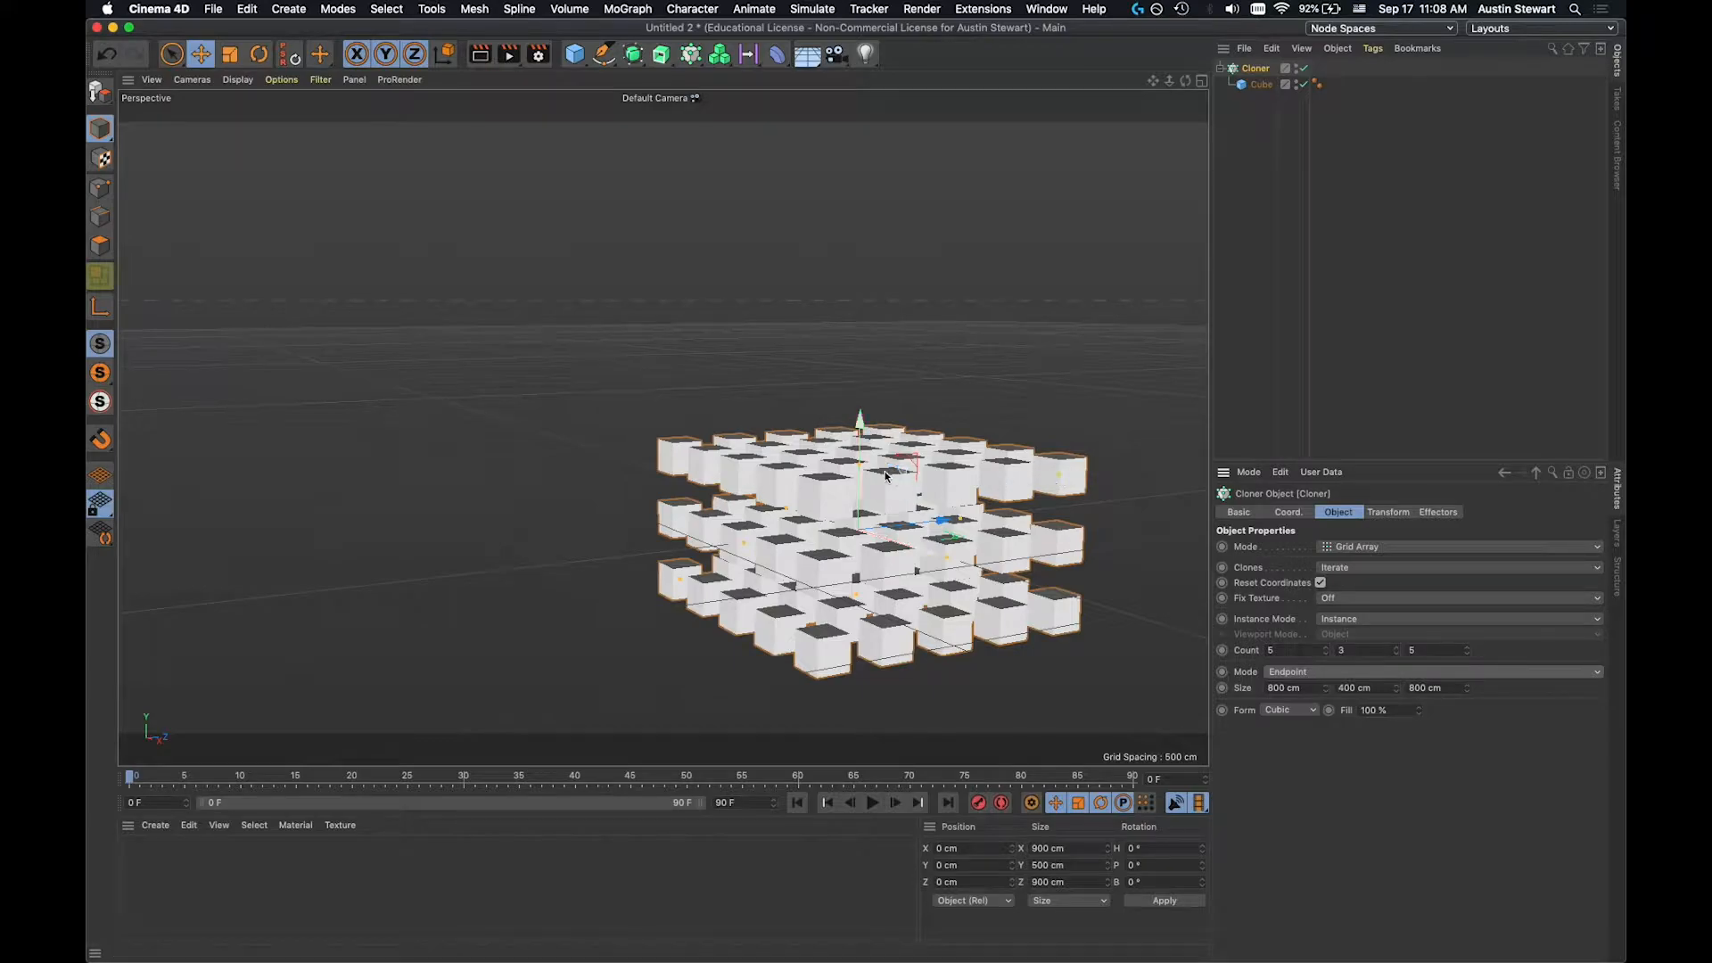
left_click_drag(947, 564, 961, 568)
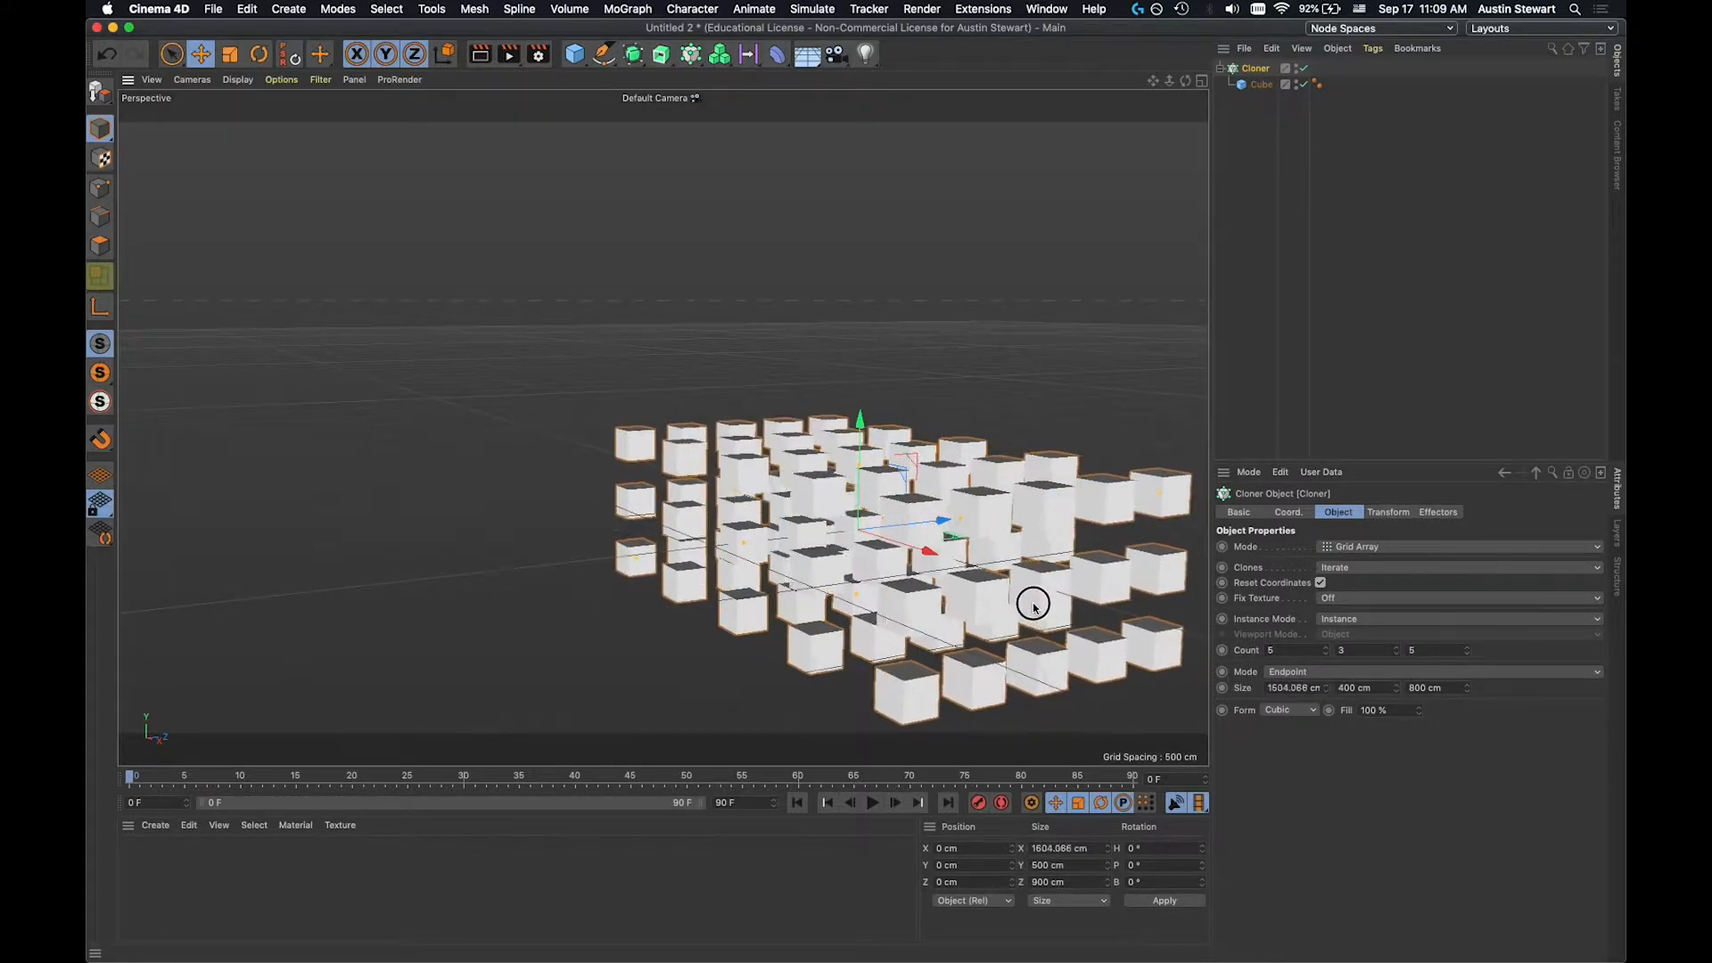
left_click_drag(935, 578, 979, 621)
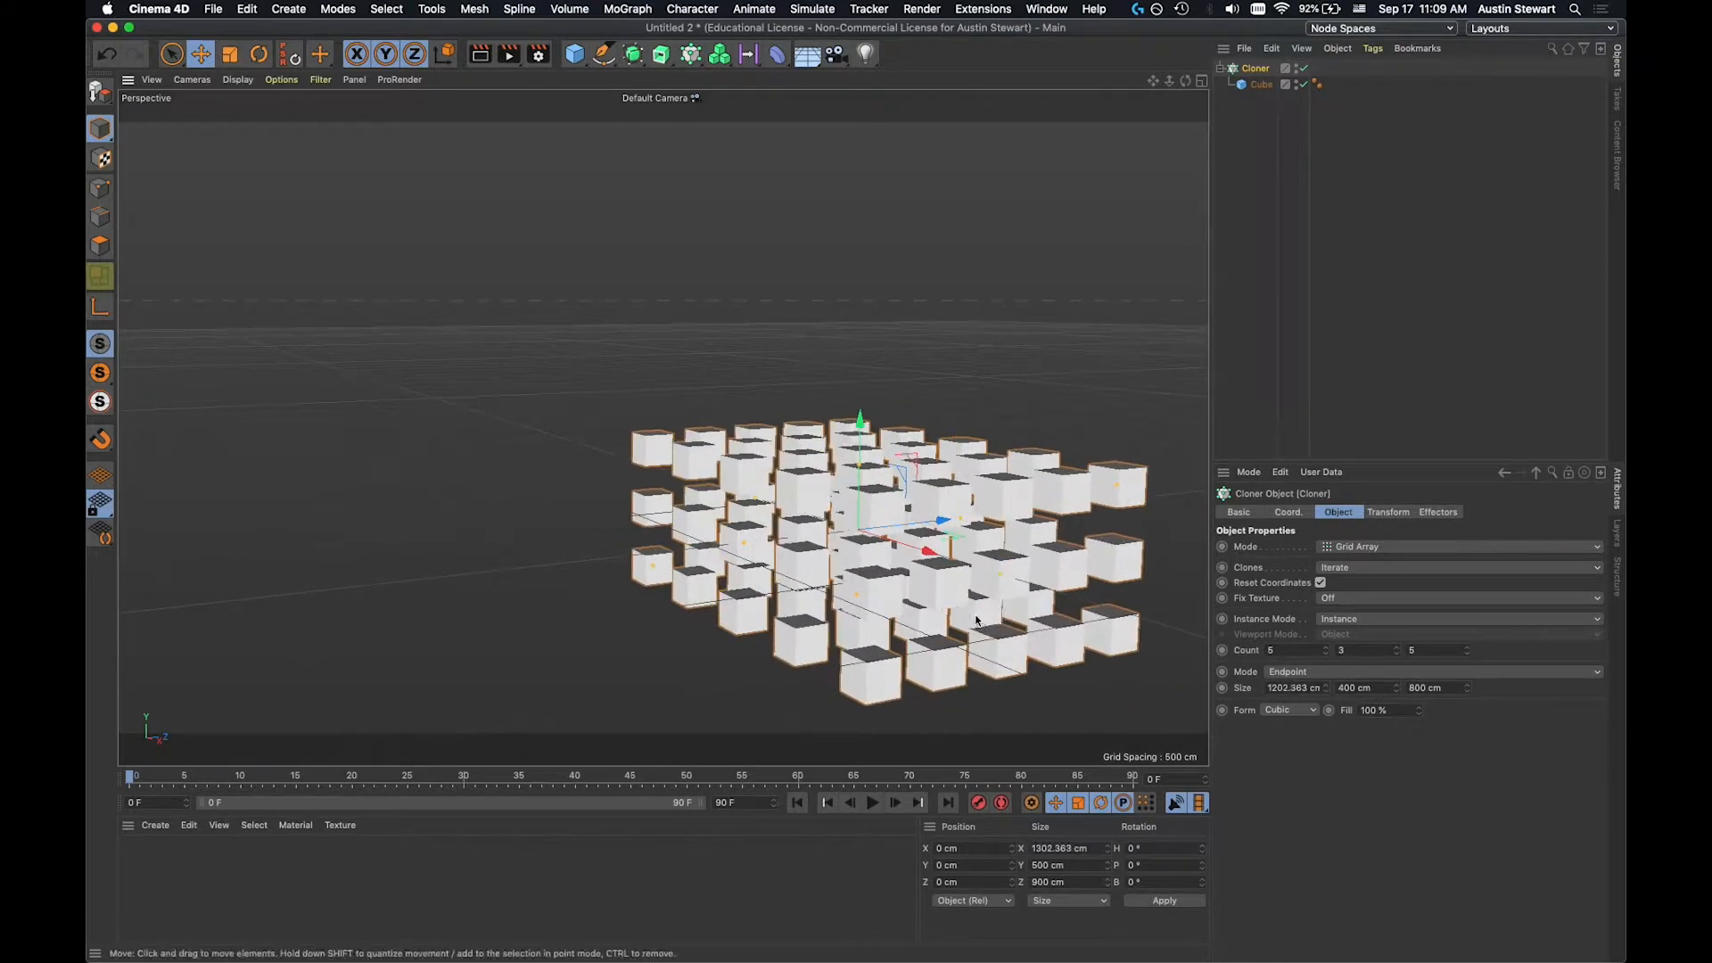
mouse_move(760, 559)
left_mouse_down()
mouse_move(714, 547)
mouse_move(634, 568)
mouse_move(767, 537)
left_mouse_up()
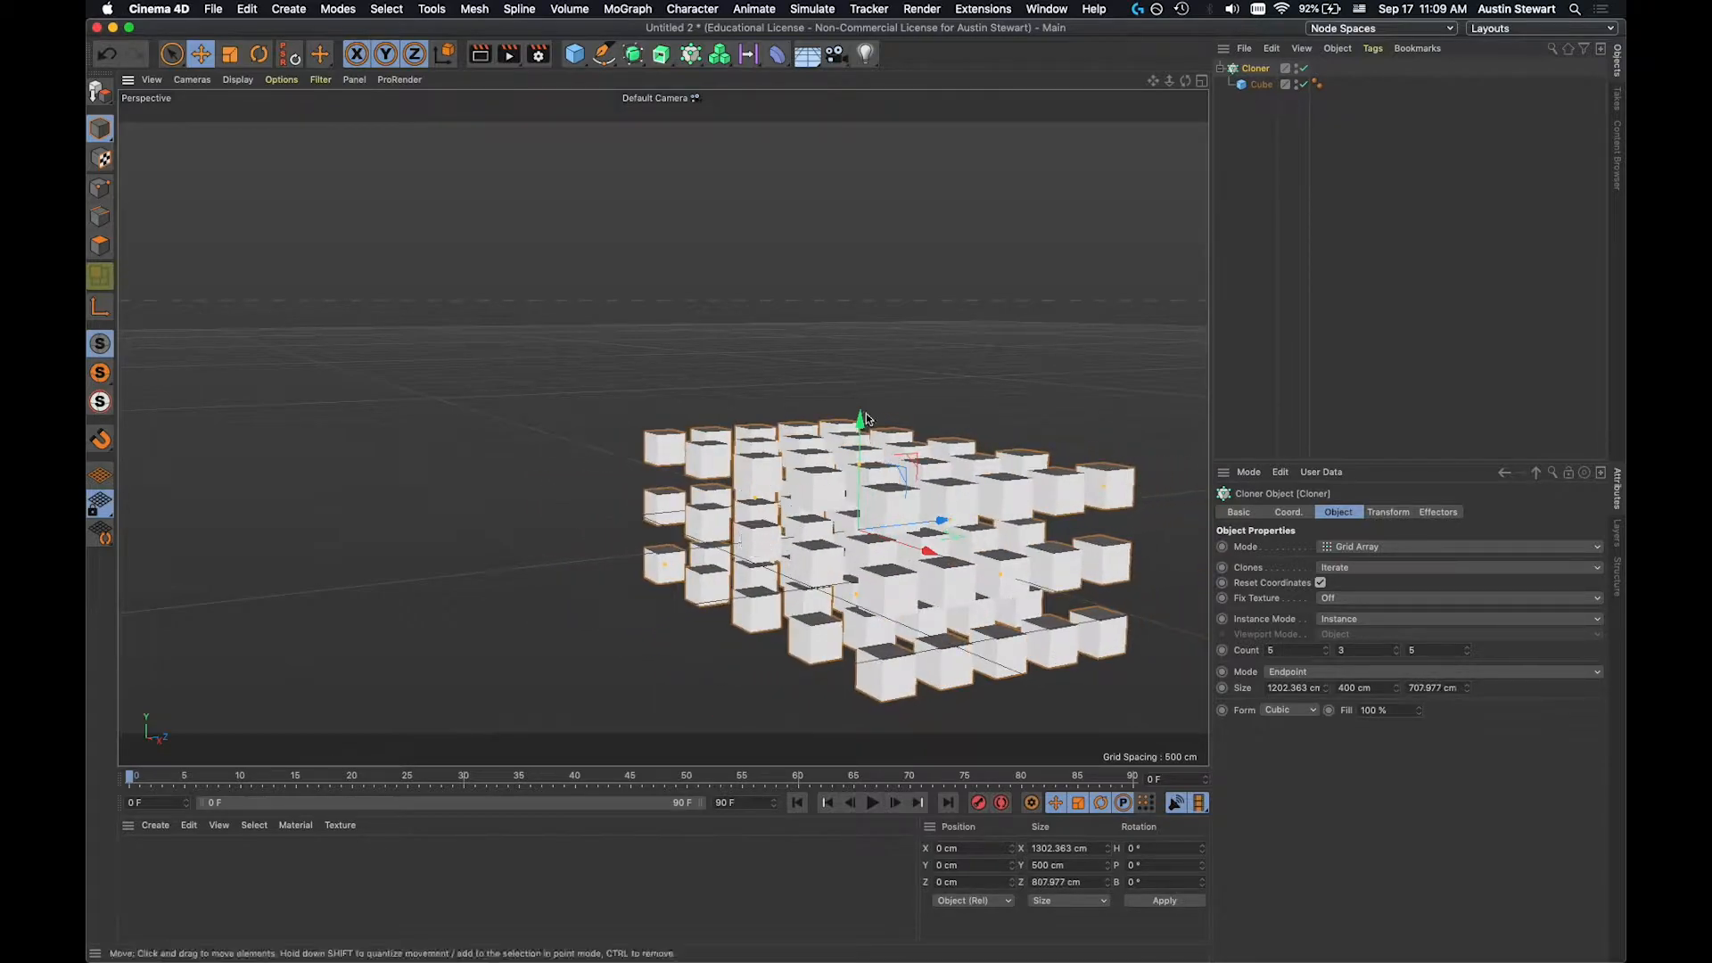
mouse_move(859, 467)
left_mouse_down()
mouse_move(868, 410)
mouse_move(863, 487)
left_mouse_up()
left_click_drag(666, 554, 623, 591)
mouse_move(1104, 506)
left_mouse_down()
mouse_move(1024, 515)
mouse_move(1089, 390)
mouse_move(1158, 496)
mouse_move(1091, 456)
mouse_move(1106, 488)
left_mouse_up()
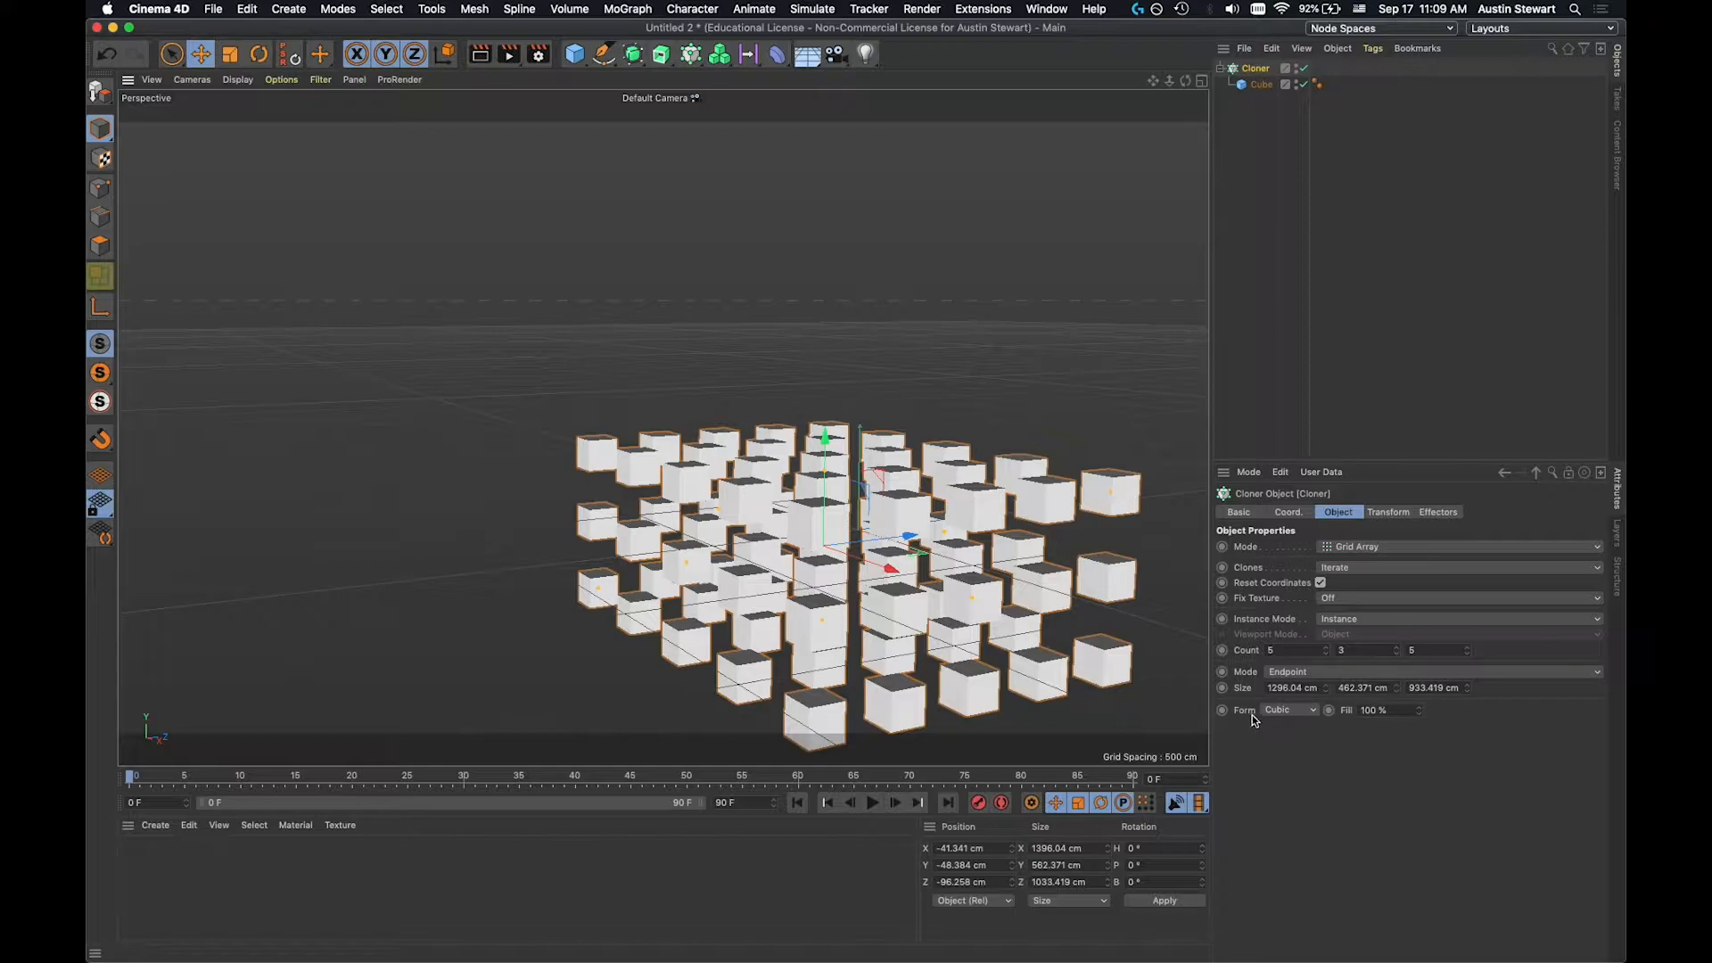
Lower the cloner's Fill to 50 %.
left_click(1394, 712)
left_click_drag(1419, 713, 1419, 713)
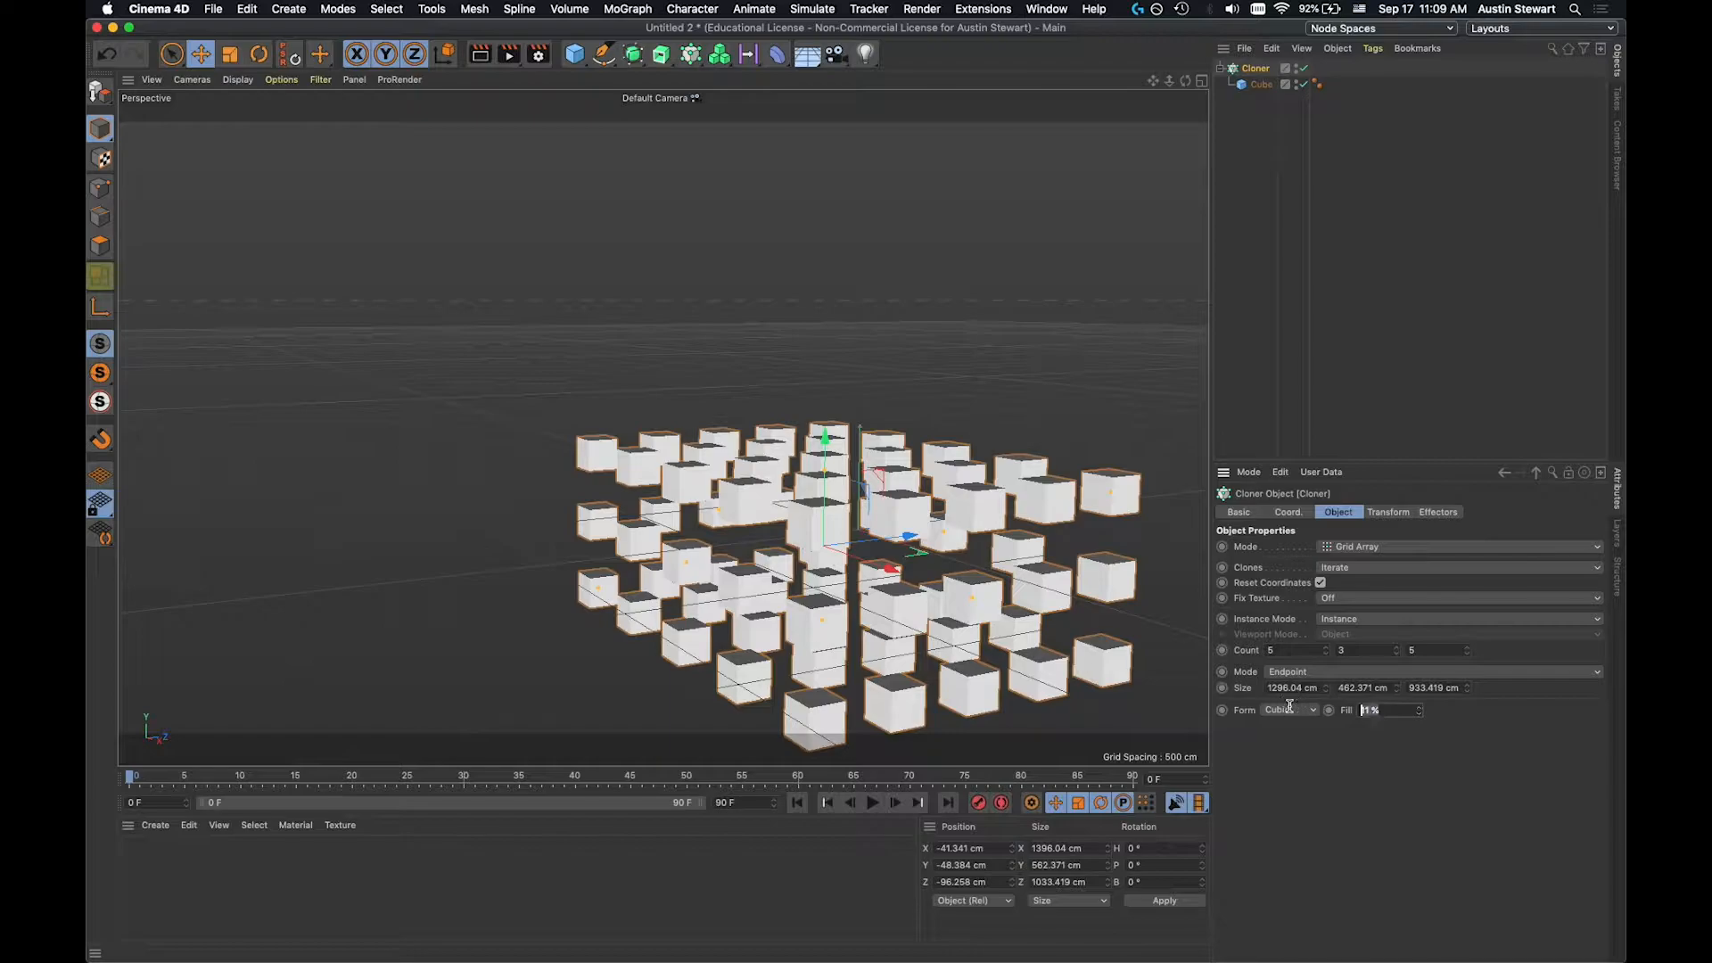
key("BackSpace")
left_click_drag(1401, 712, 1310, 711)
type("50")
left_click(1419, 709)
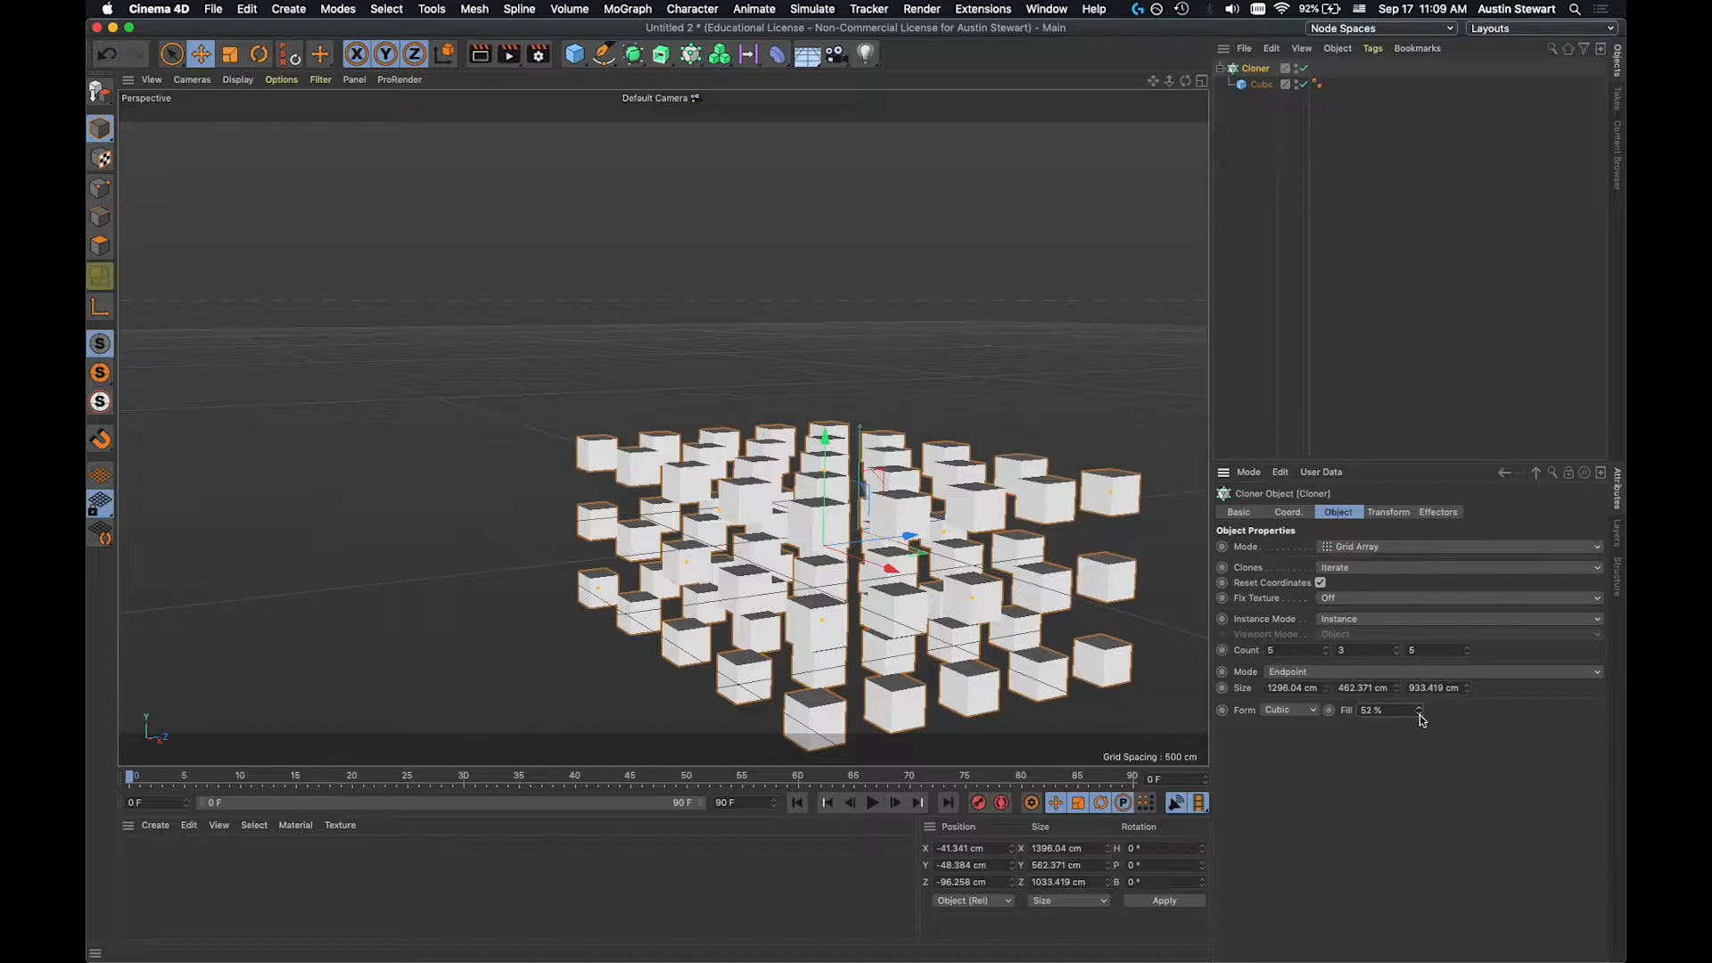
double_click(1419, 713)
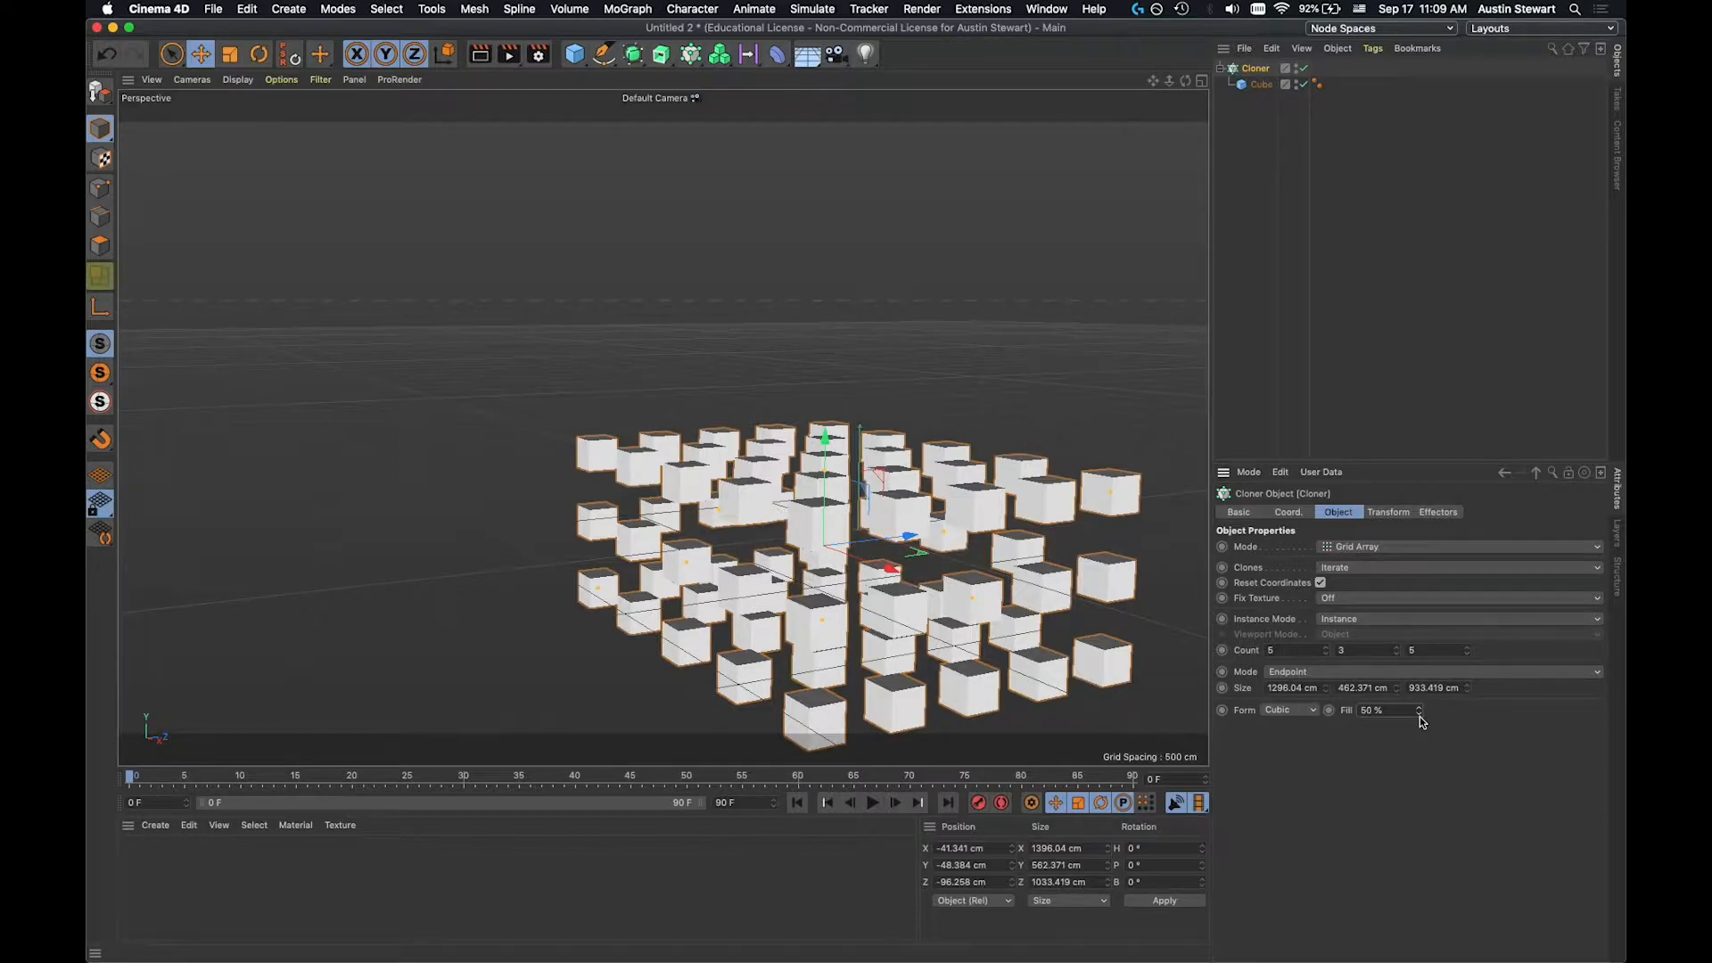
Raise the cloner's Fill gradually to 56 %.
left_click(1419, 710)
left_click(1419, 709)
left_click(1419, 709)
left_click(1419, 709)
left_click(1419, 709)
left_click(1419, 709)
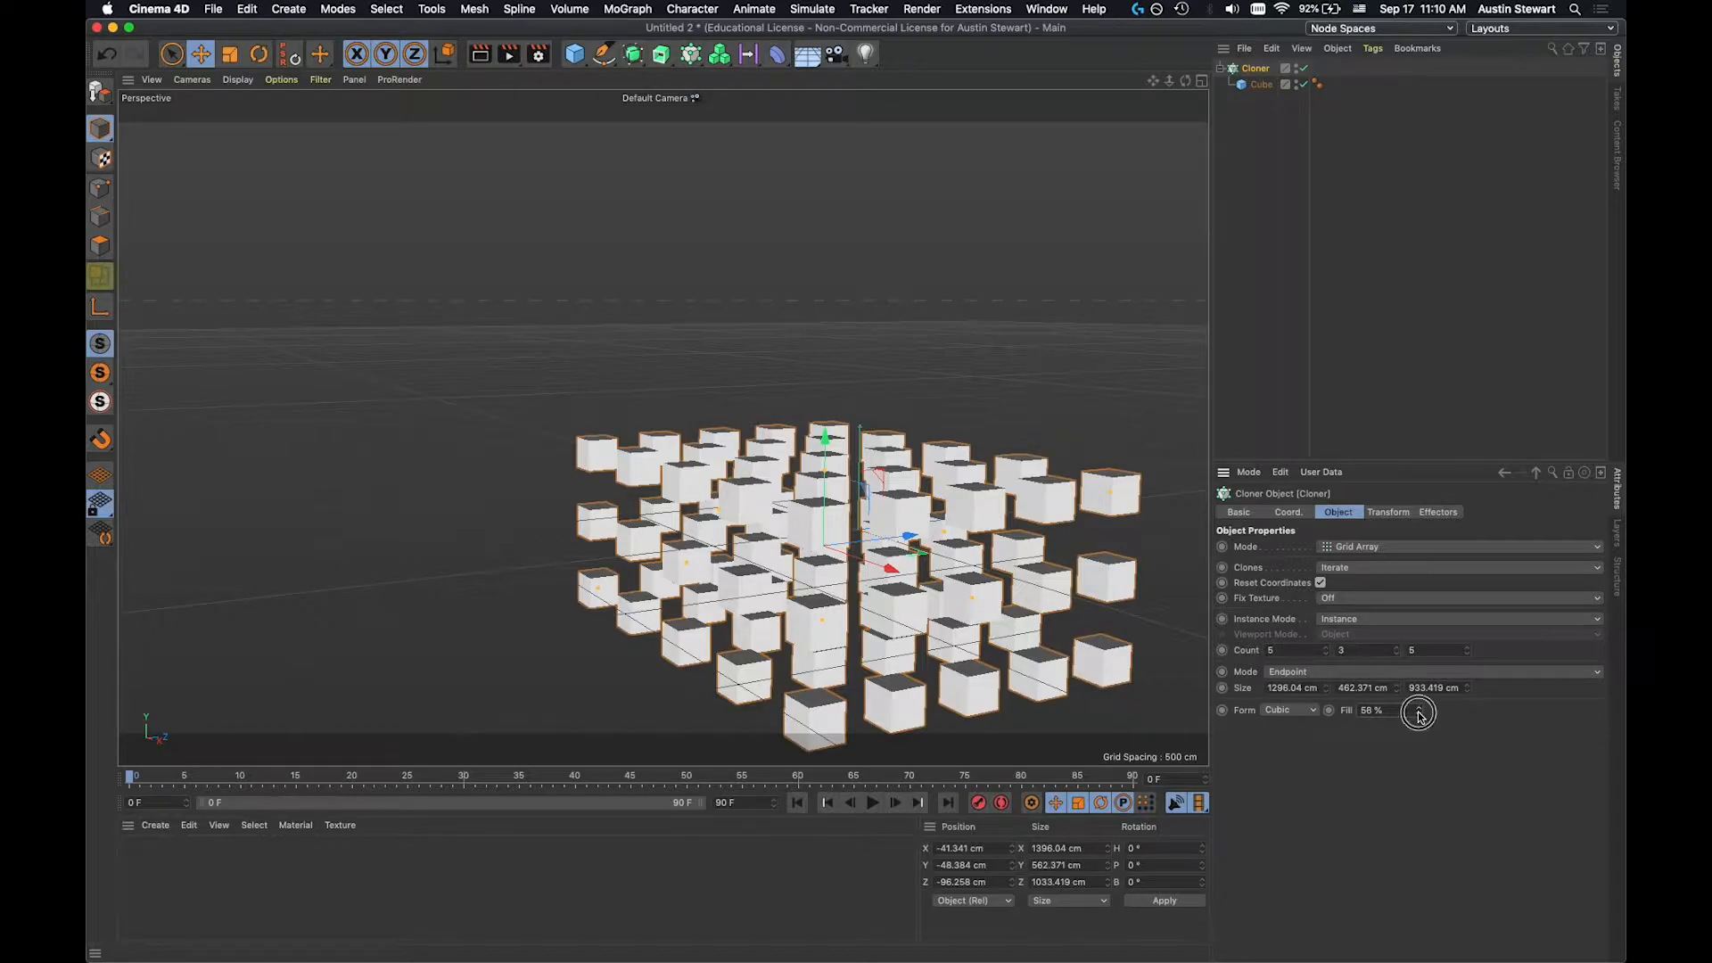
Step the cloner's Fill down to 0 % and set it back to 100 %.
double_click(1419, 715)
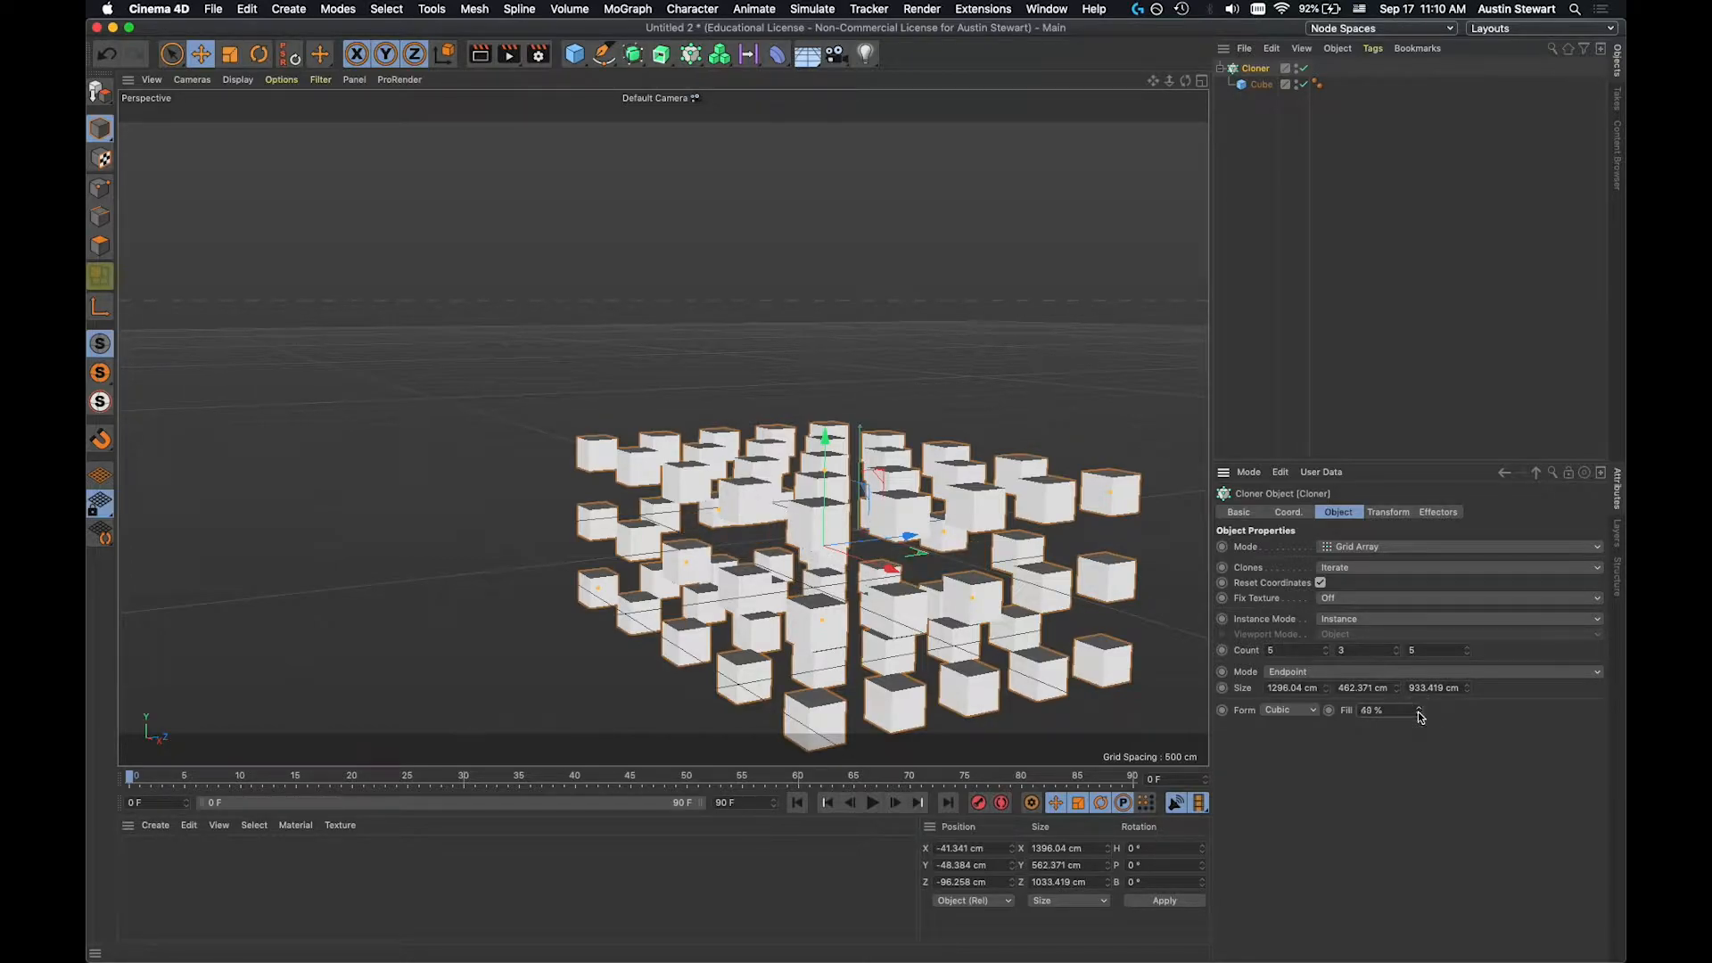
left_click(1419, 714)
left_click(1419, 714)
left_click(1419, 714)
left_click(1419, 714)
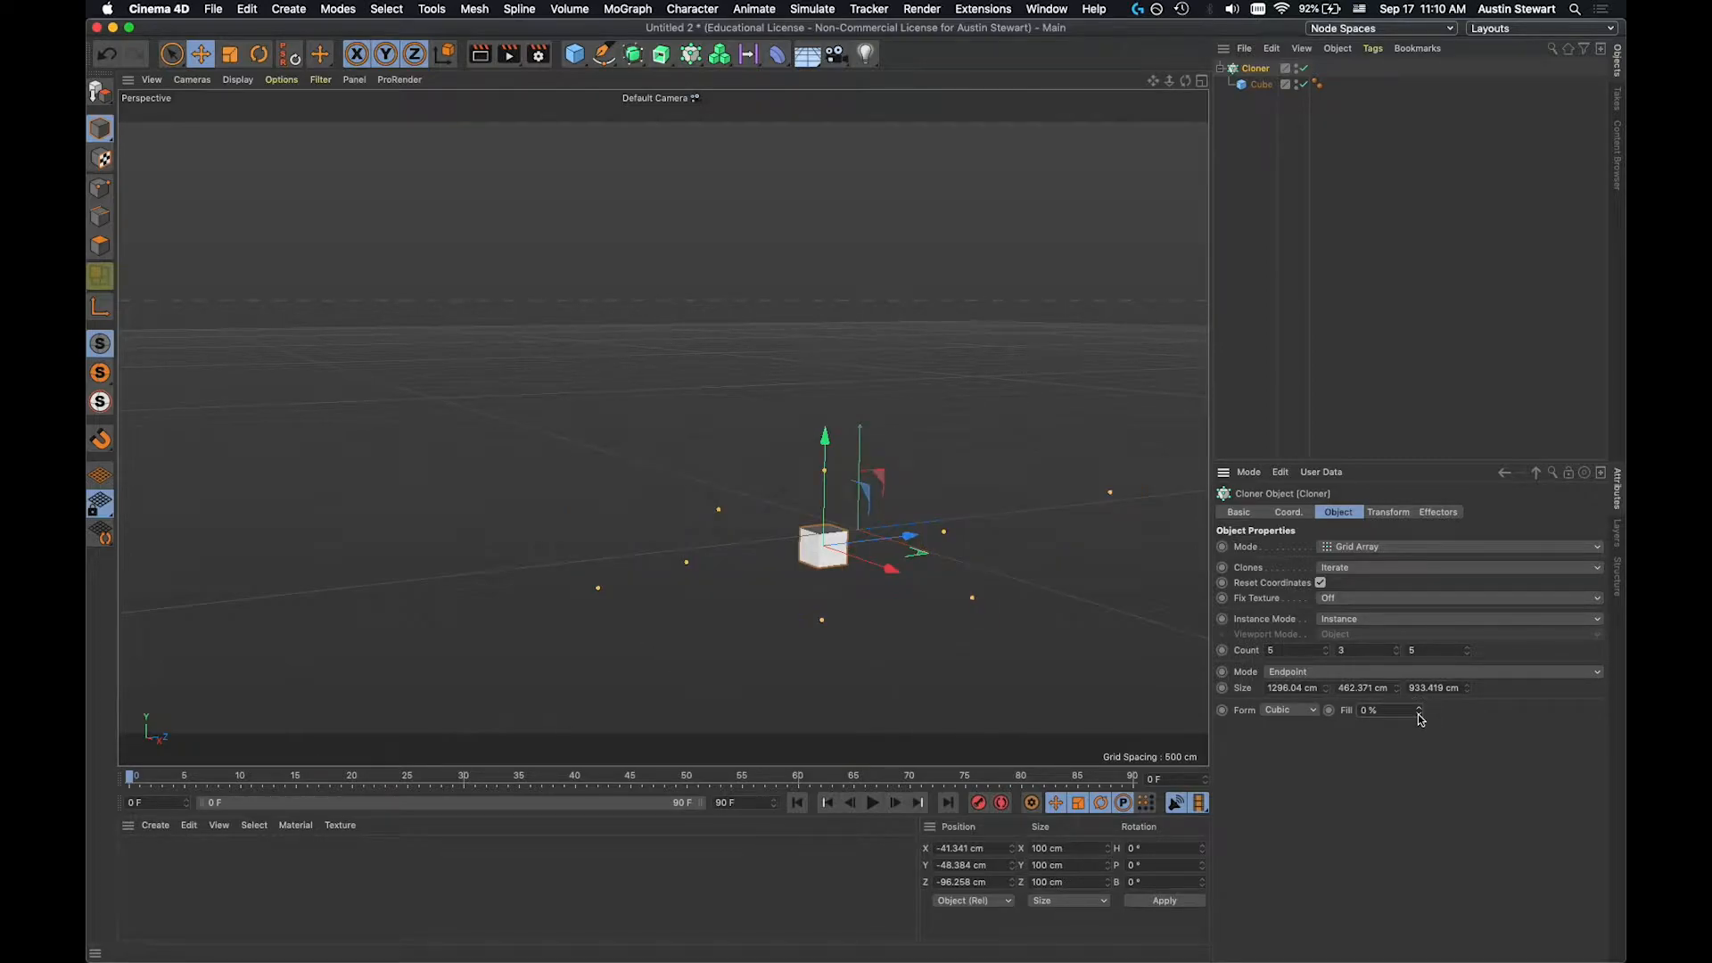
left_click(1419, 711)
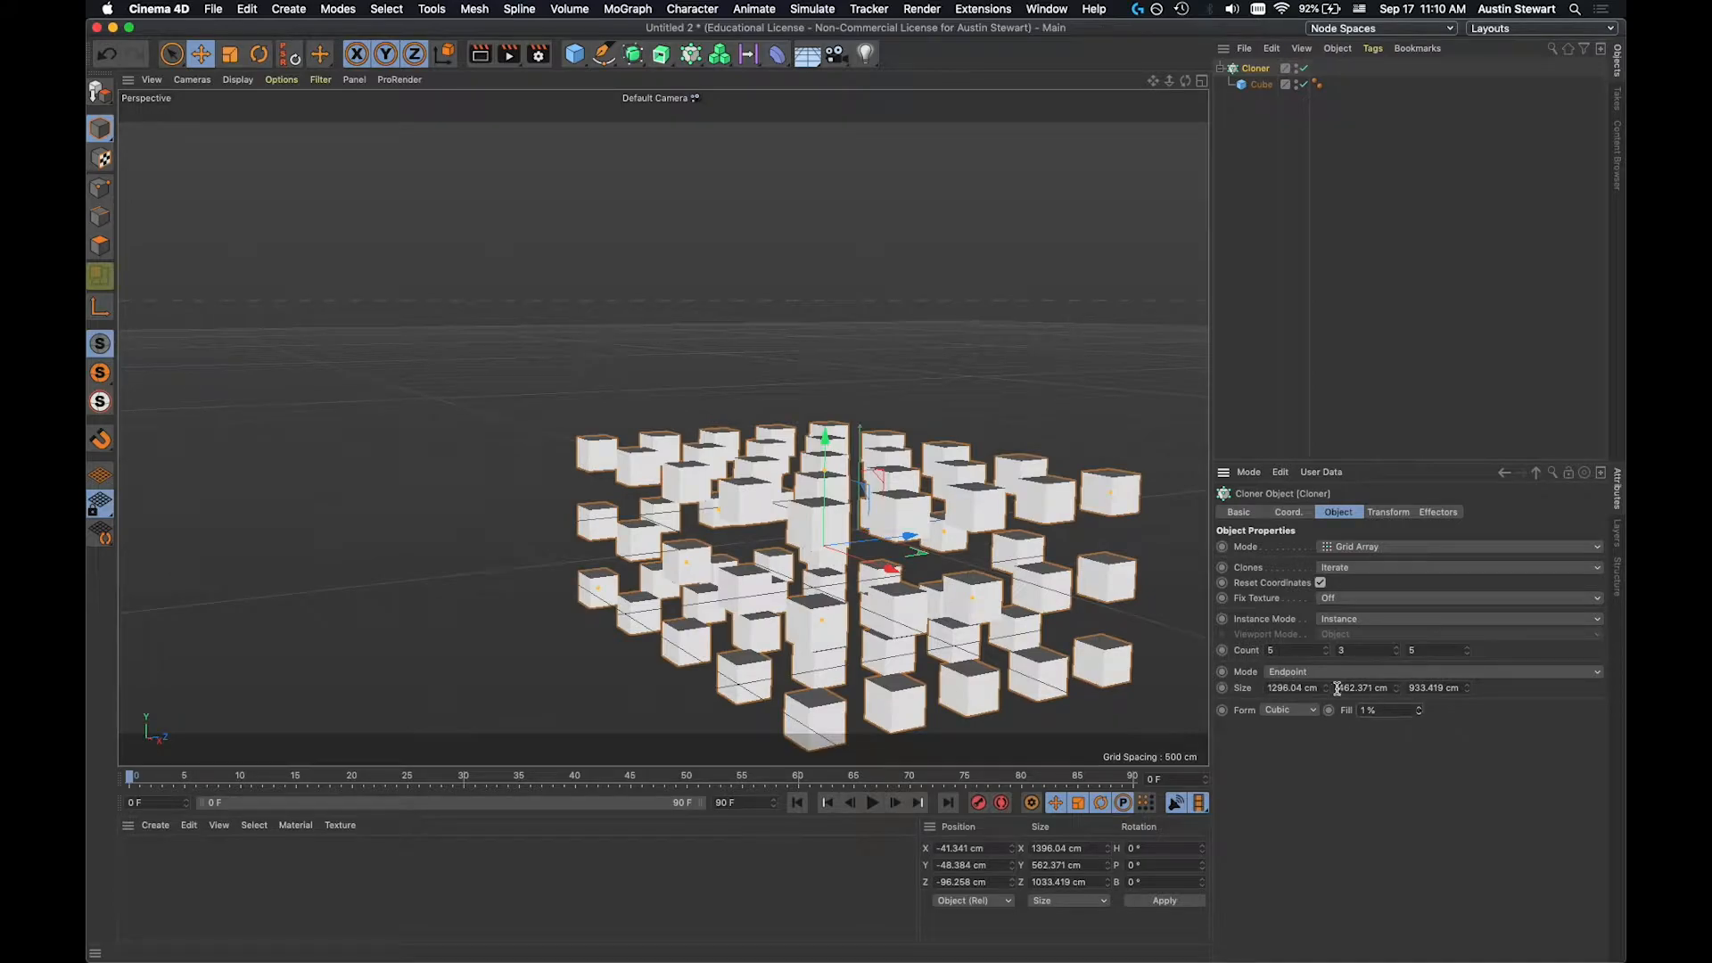
left_click_drag(1390, 712, 1069, 695)
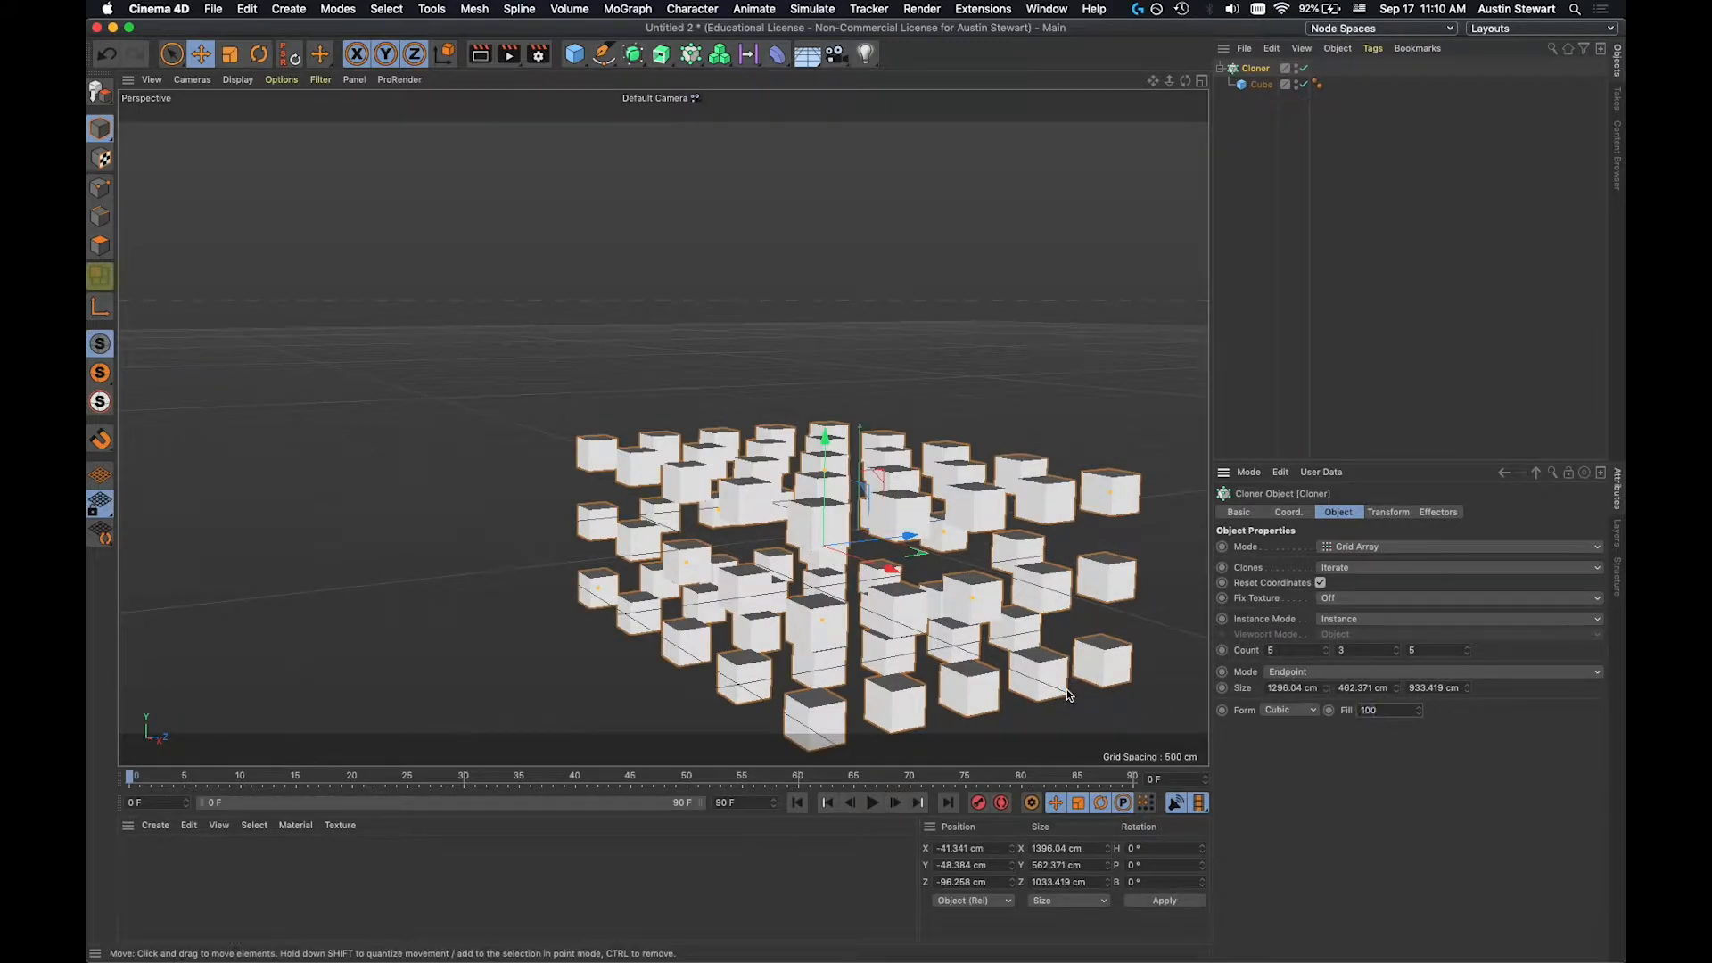
key("Return")
Switch the cloner's form to Sphere and resize the grid in the viewport to about 1167 × 540 × 700 cm.
left_click(1312, 711)
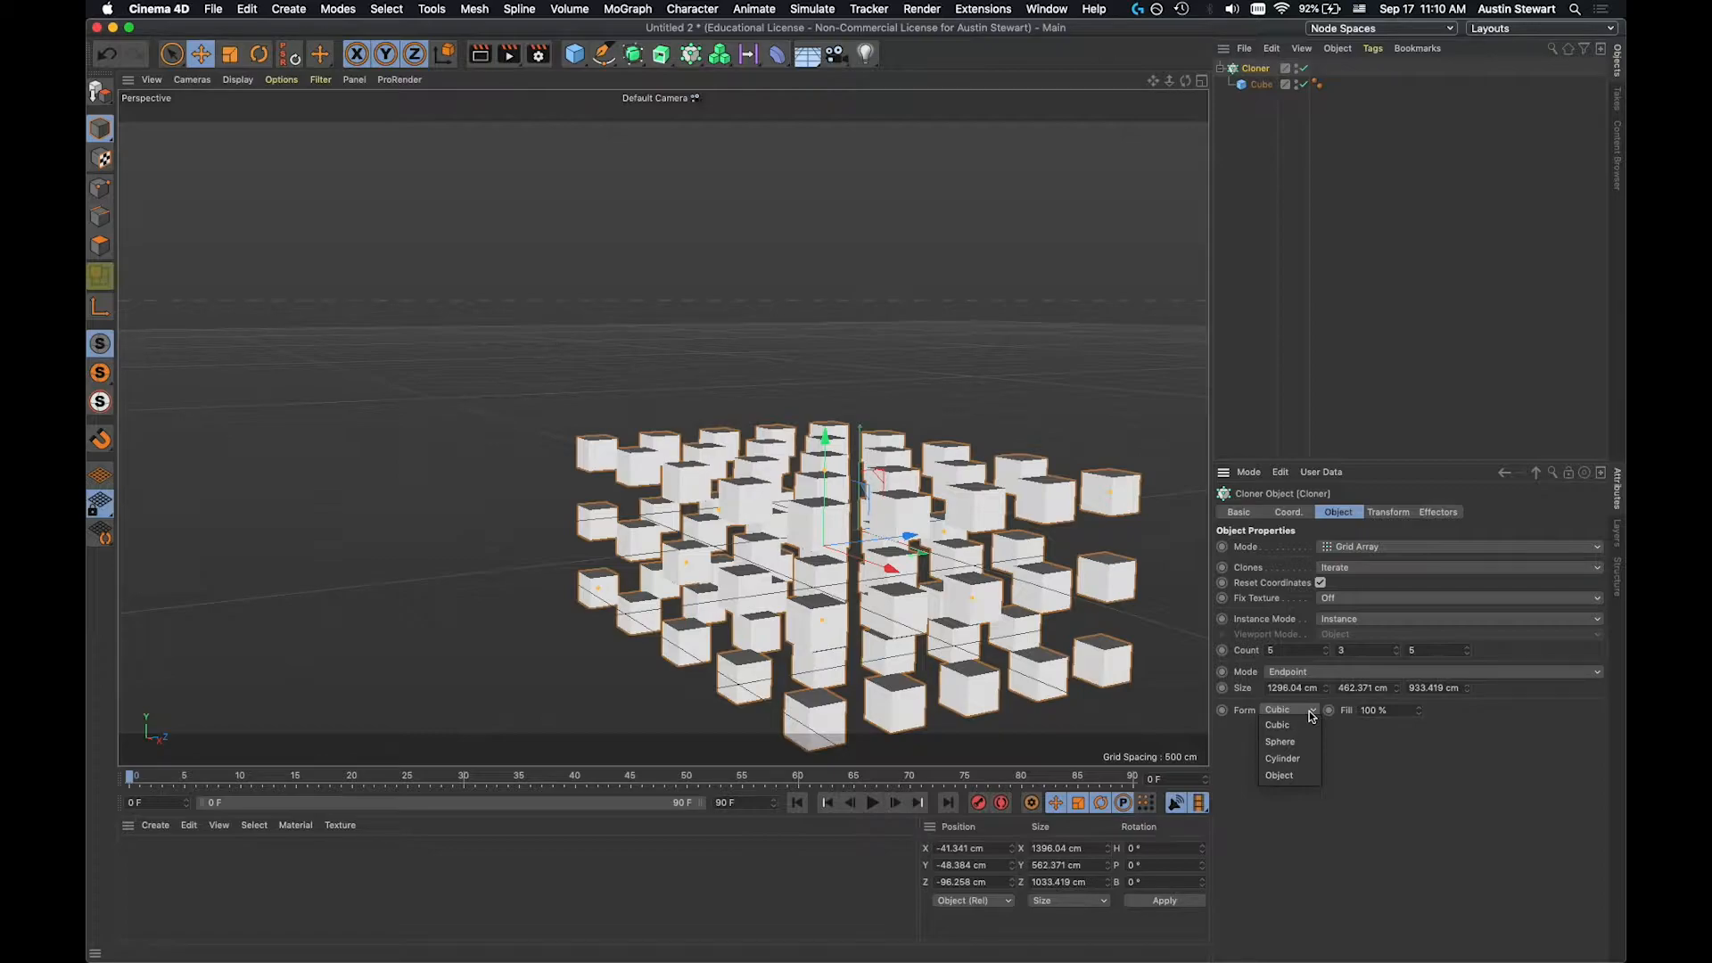
left_click(1299, 740)
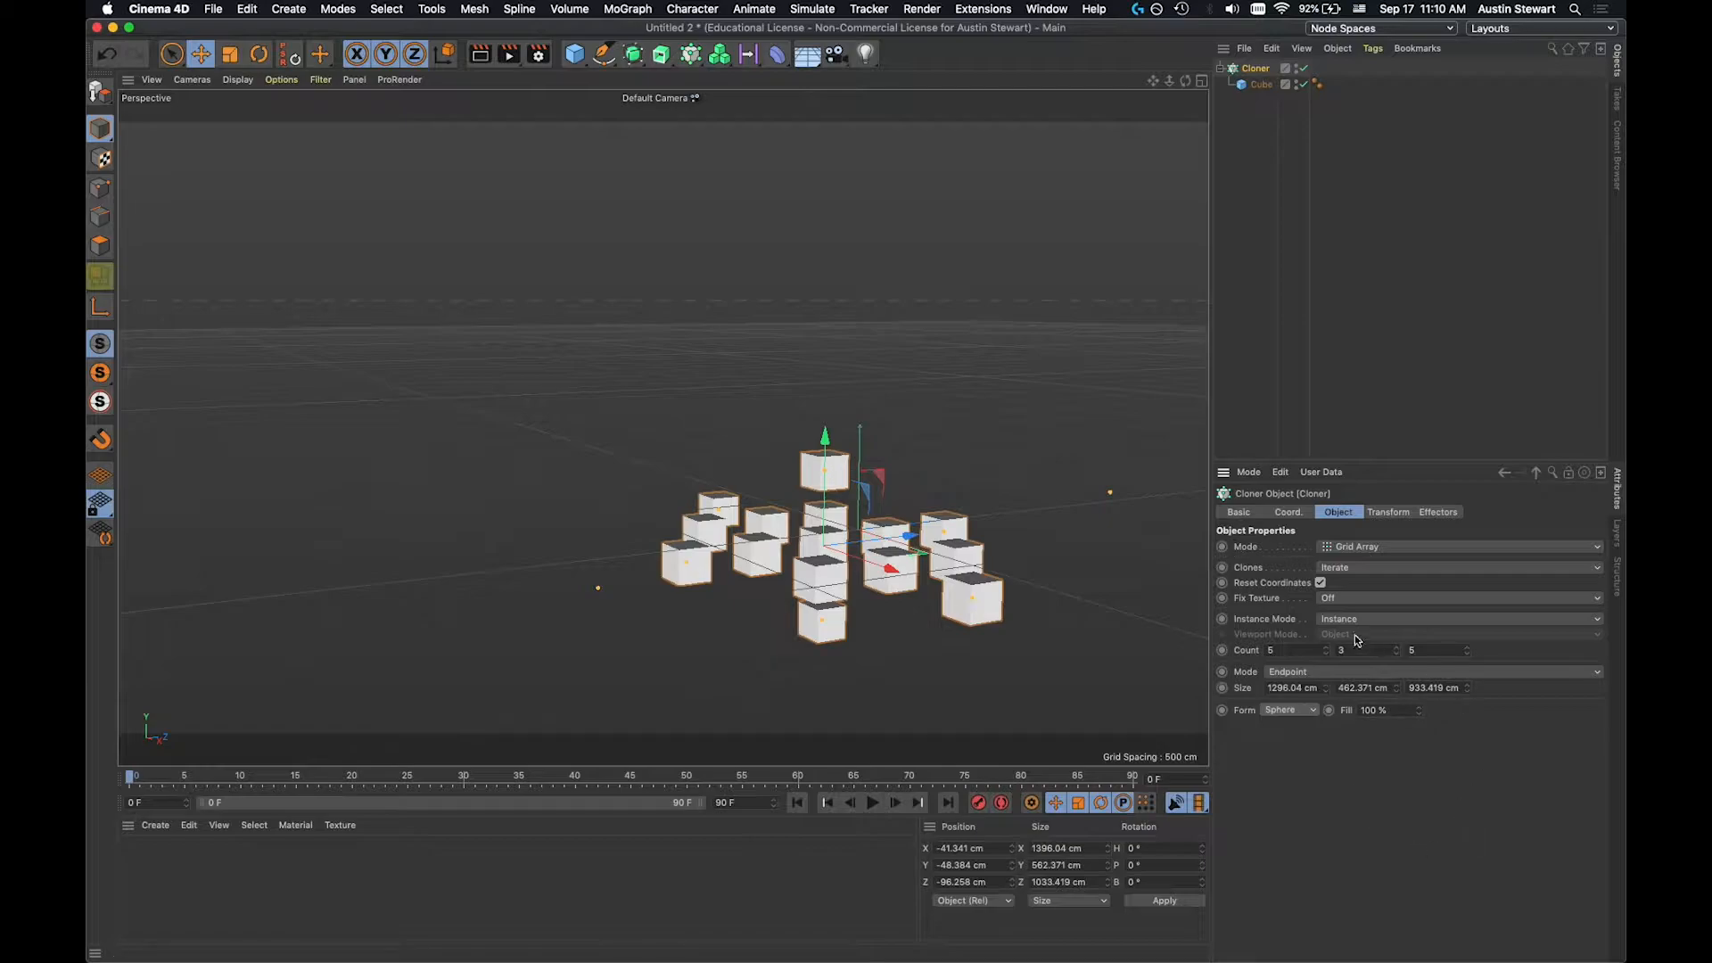
left_click_drag(1115, 492, 1059, 472)
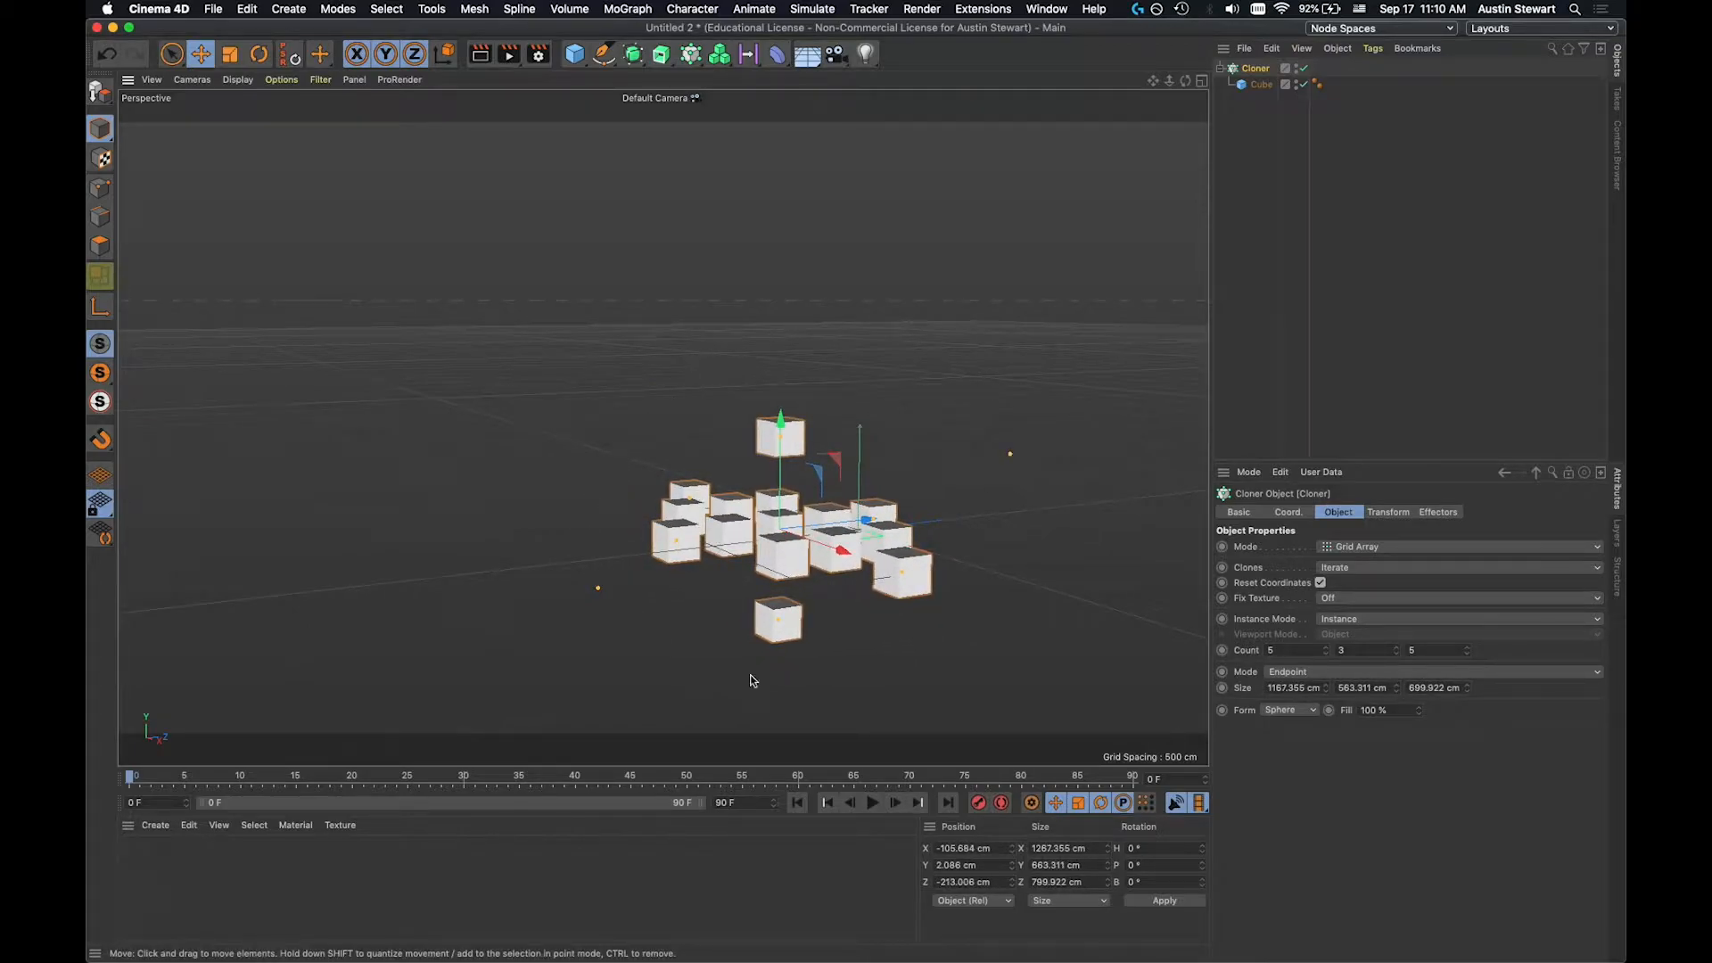
left_click_drag(780, 437, 780, 444)
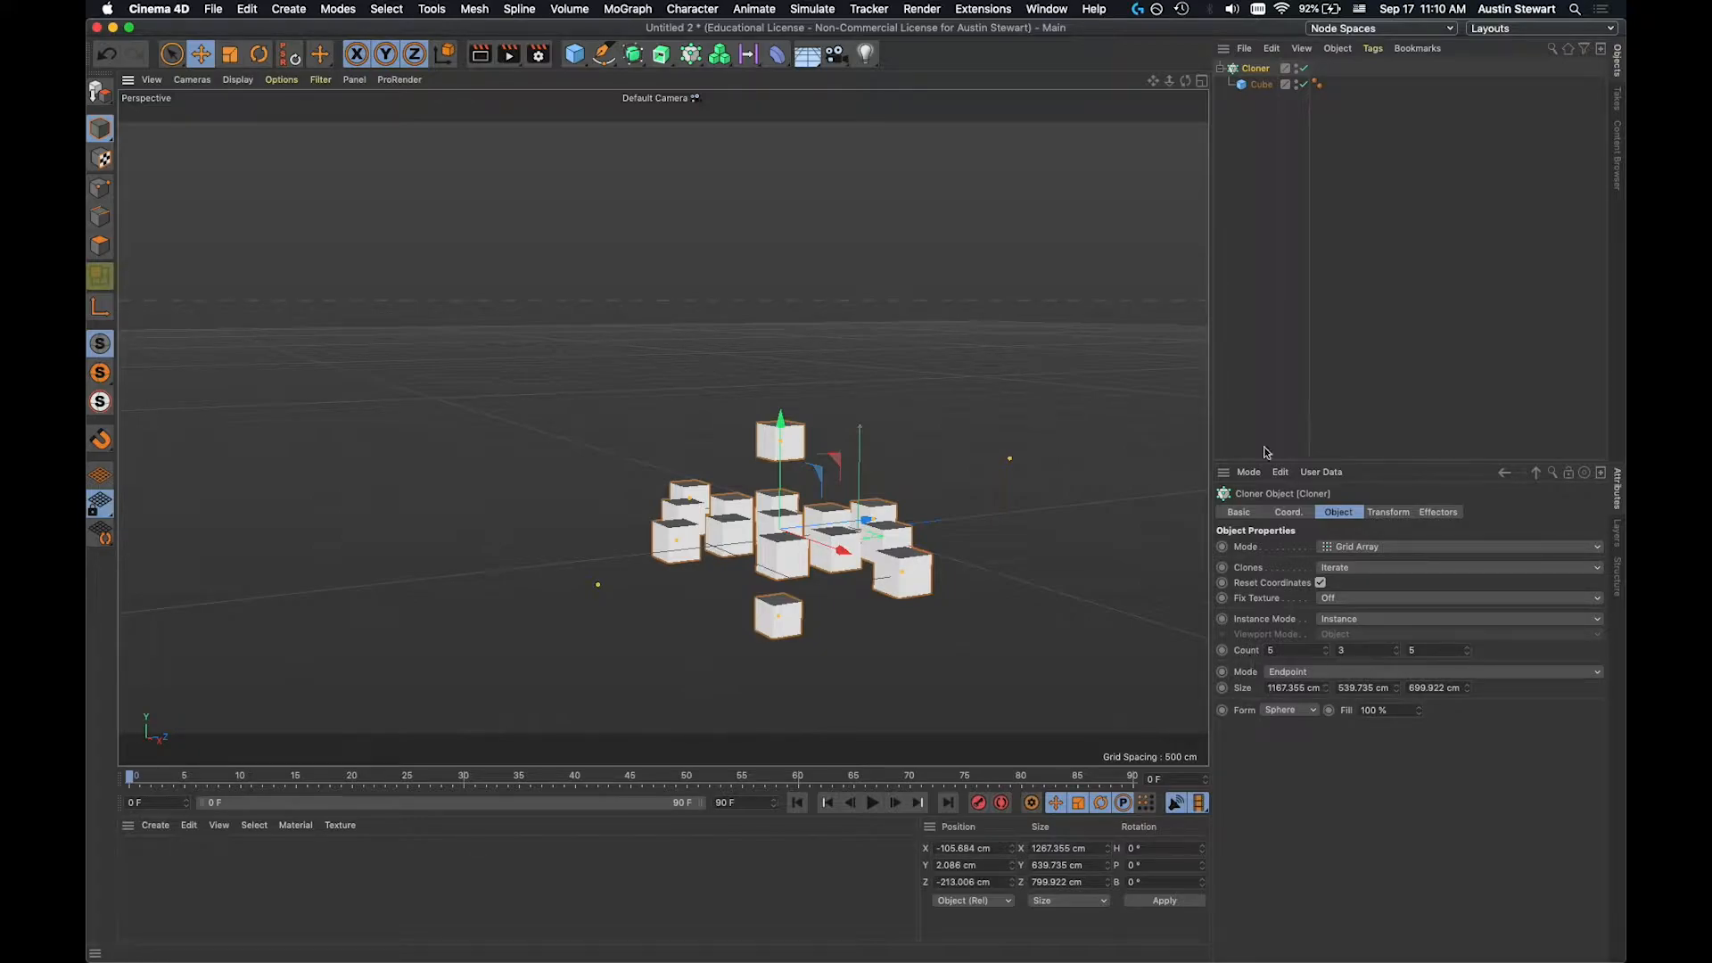
Set the cloned cube's size to 25 cm on X, Y and Z.
left_click(1261, 84)
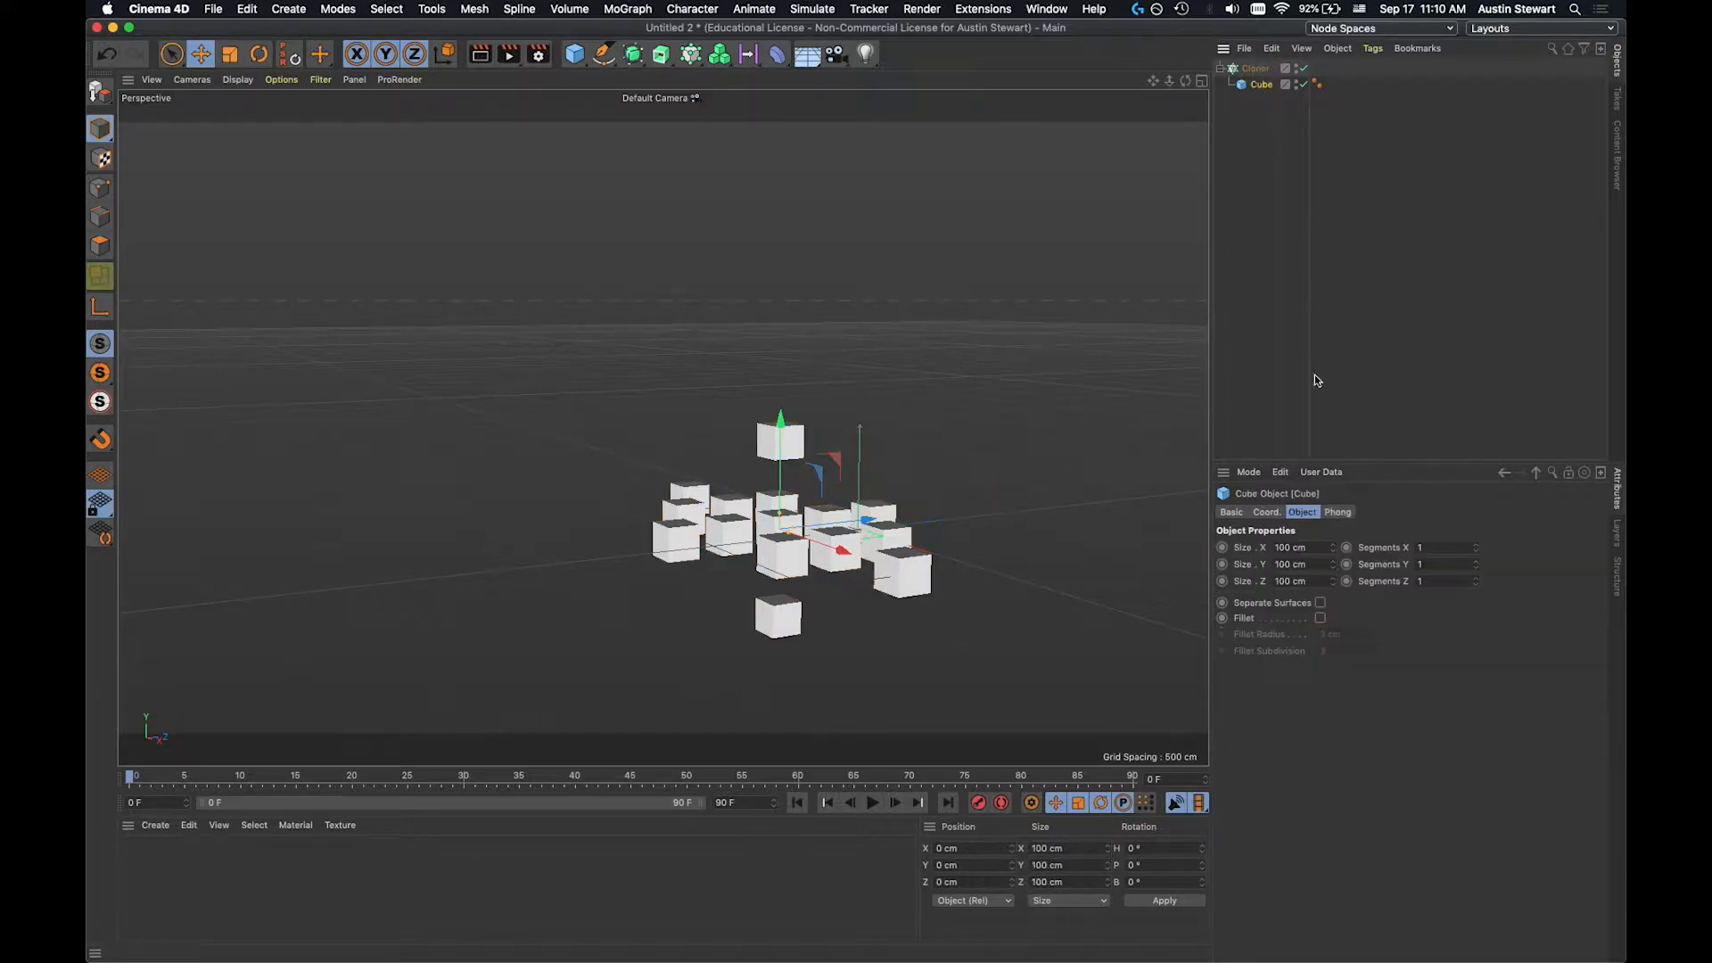
left_click(1292, 547)
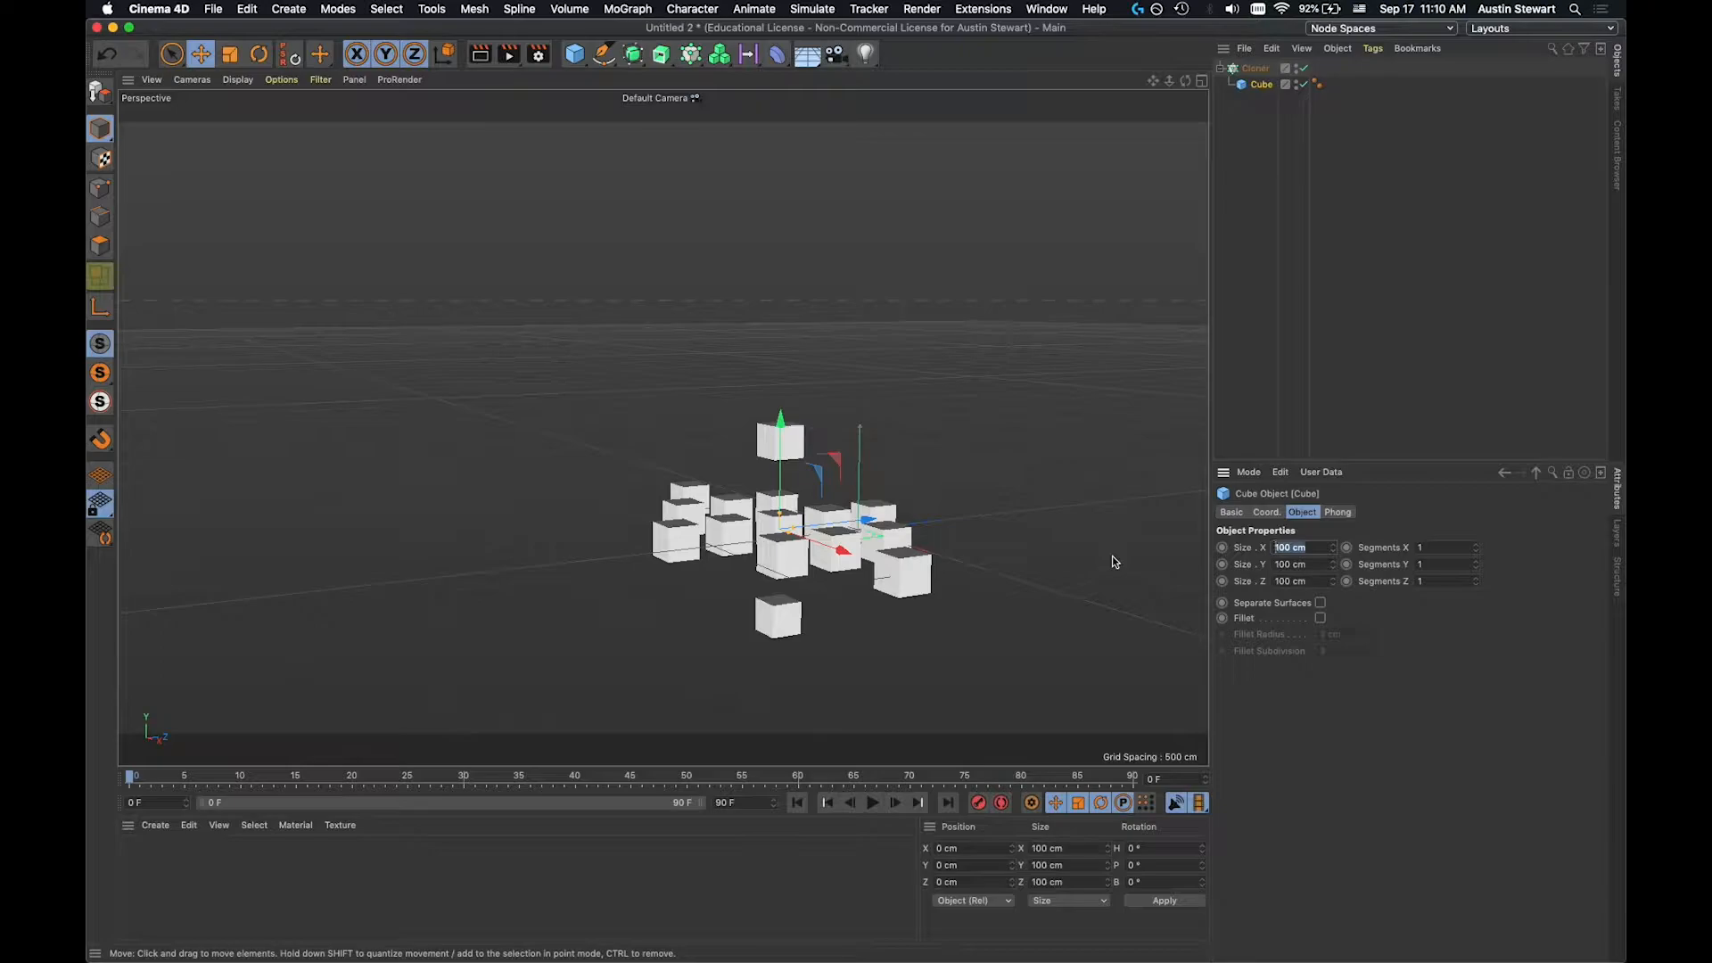
type("25")
key("Tab")
type("25")
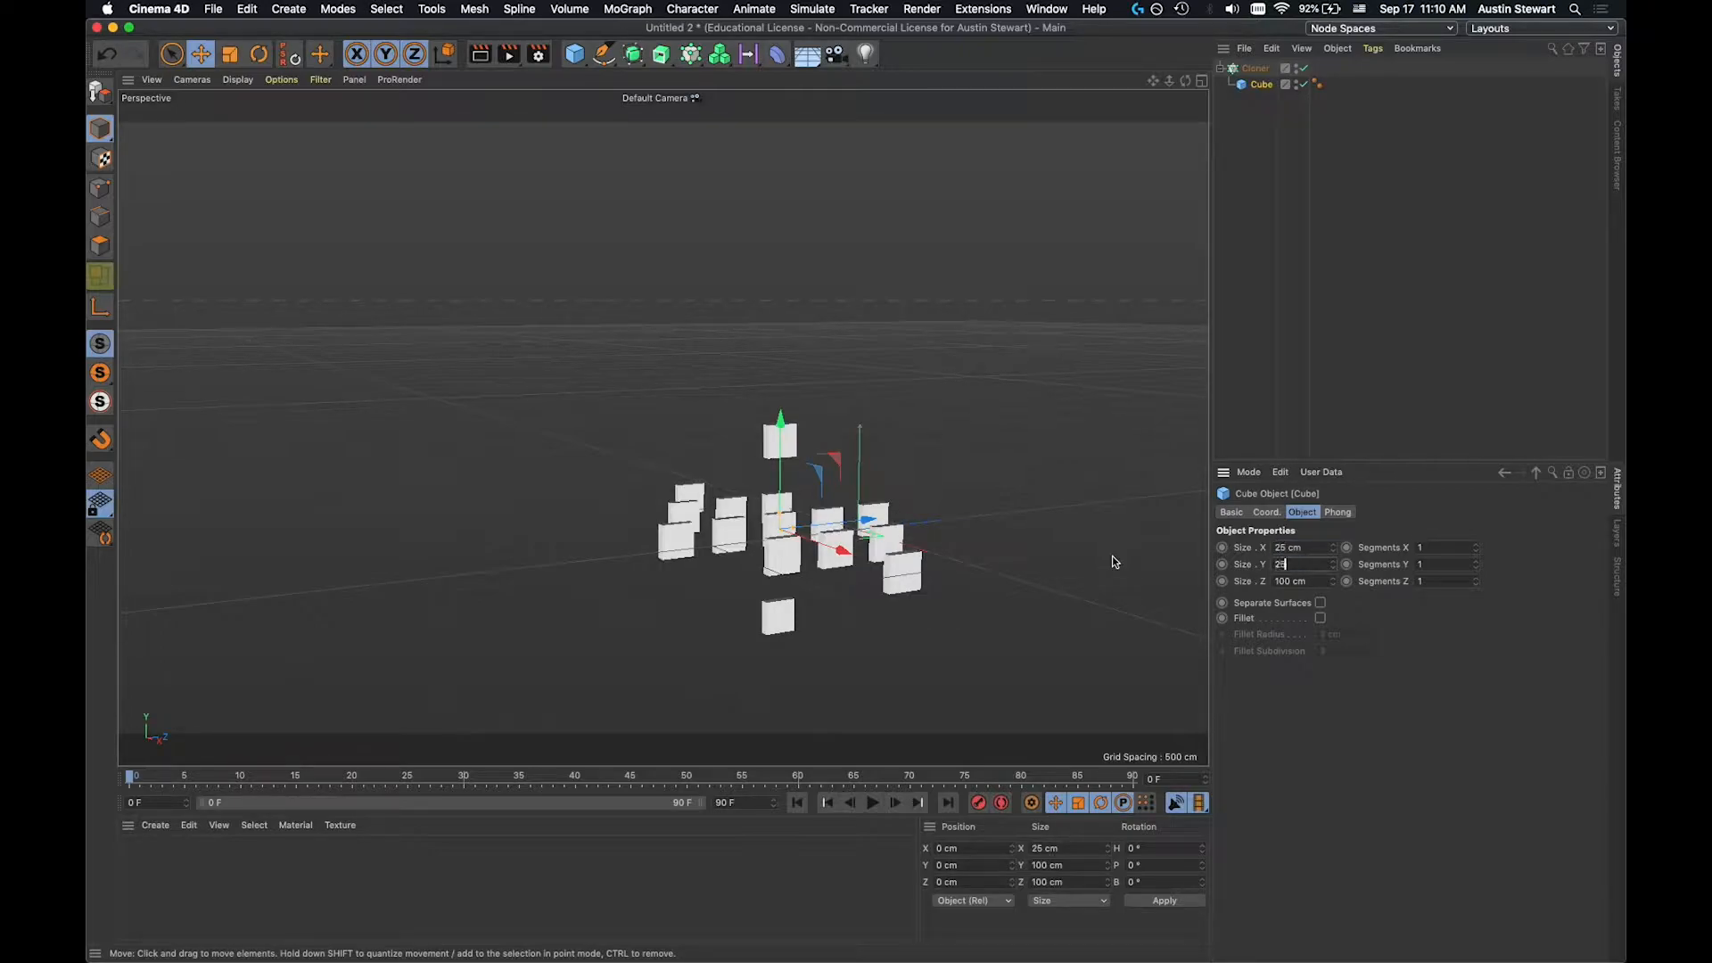
key("Tab")
type("25")
key("Tab")
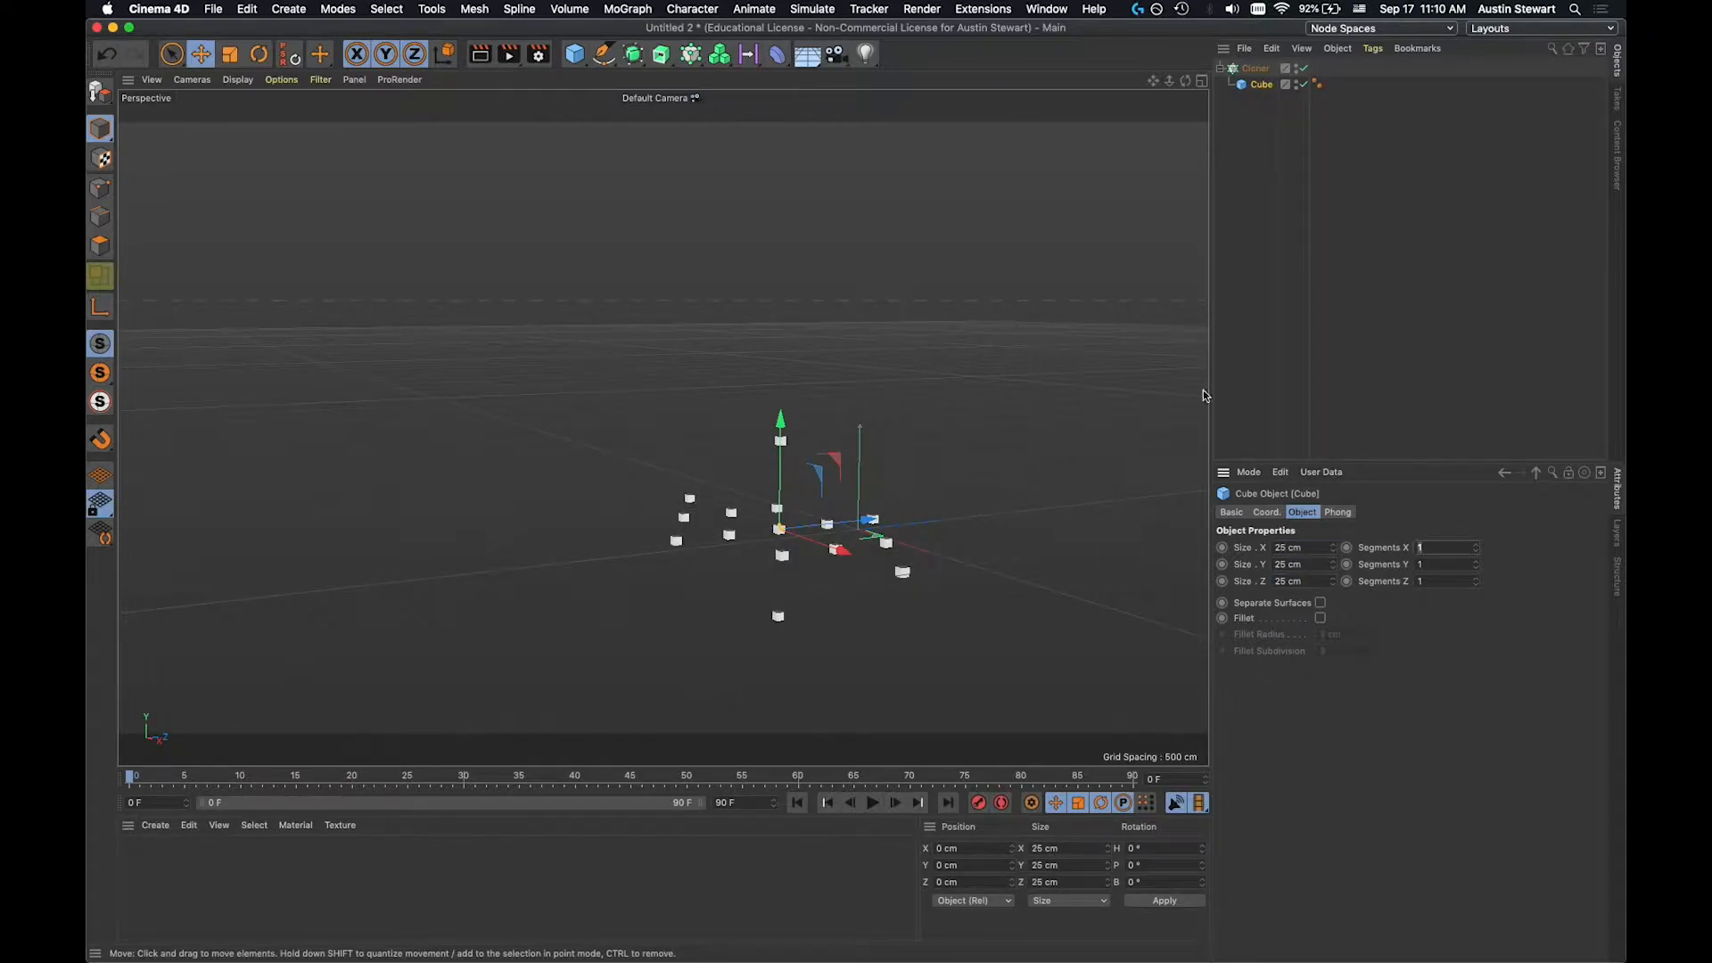
Raise the cloner's grid count to 8 × 8 × 8.
left_click(1255, 68)
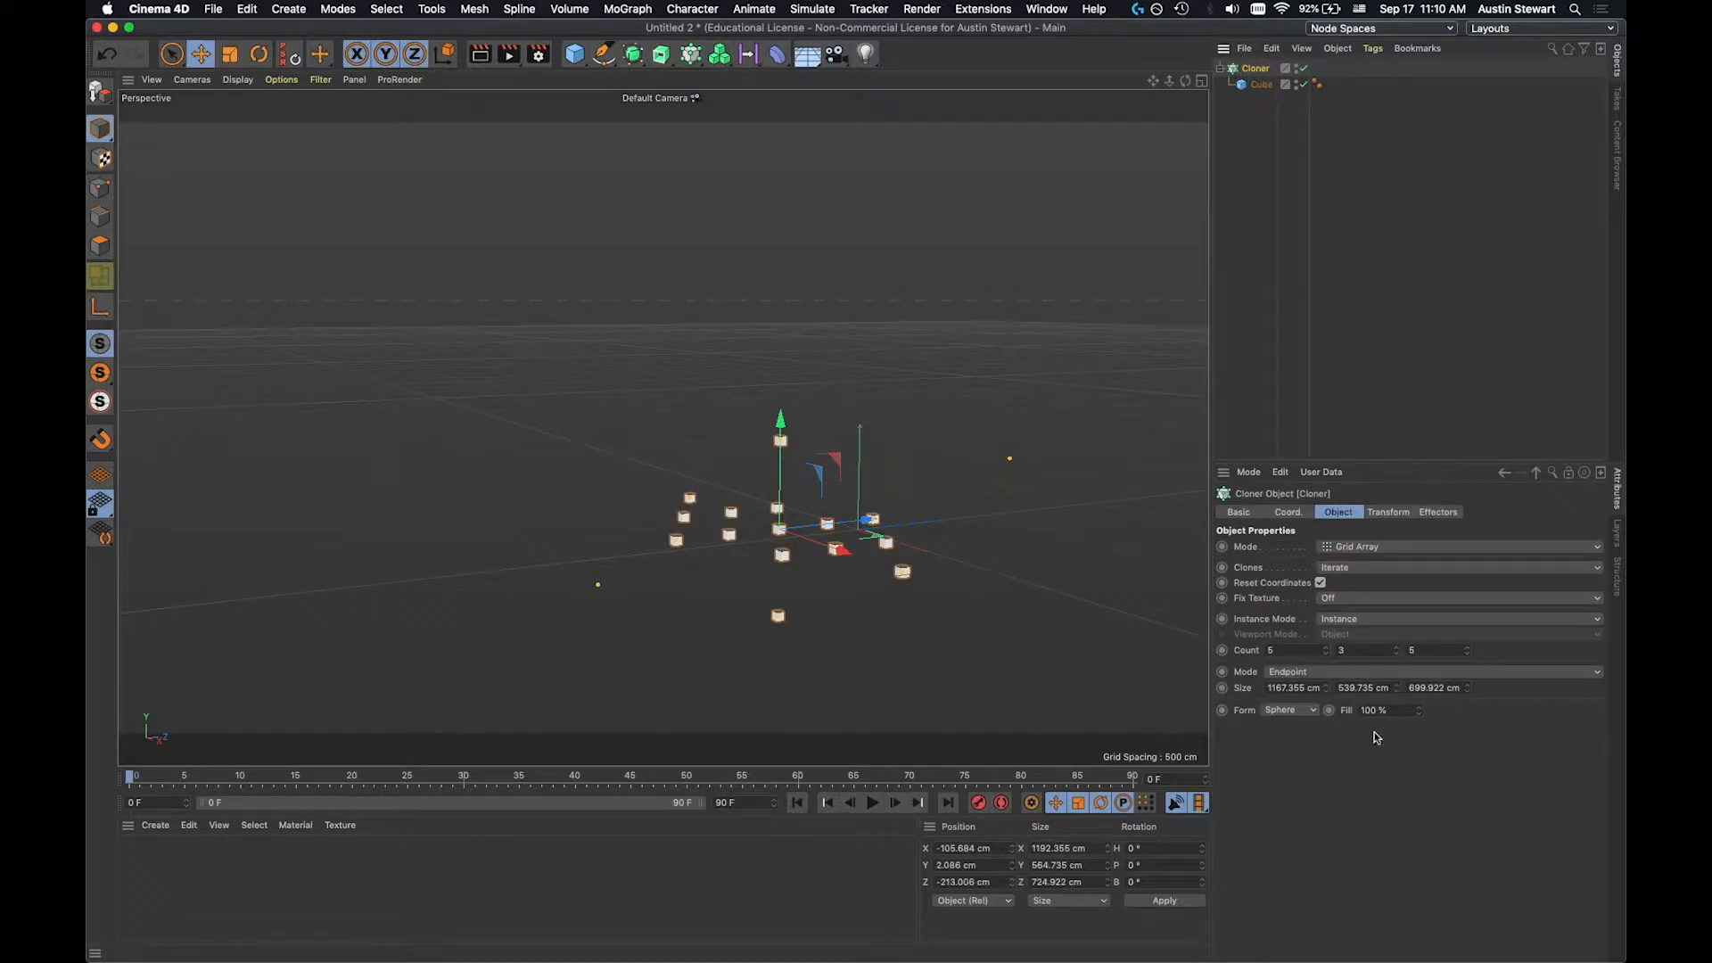
left_click(1327, 650)
left_click(1327, 651)
left_click(1327, 650)
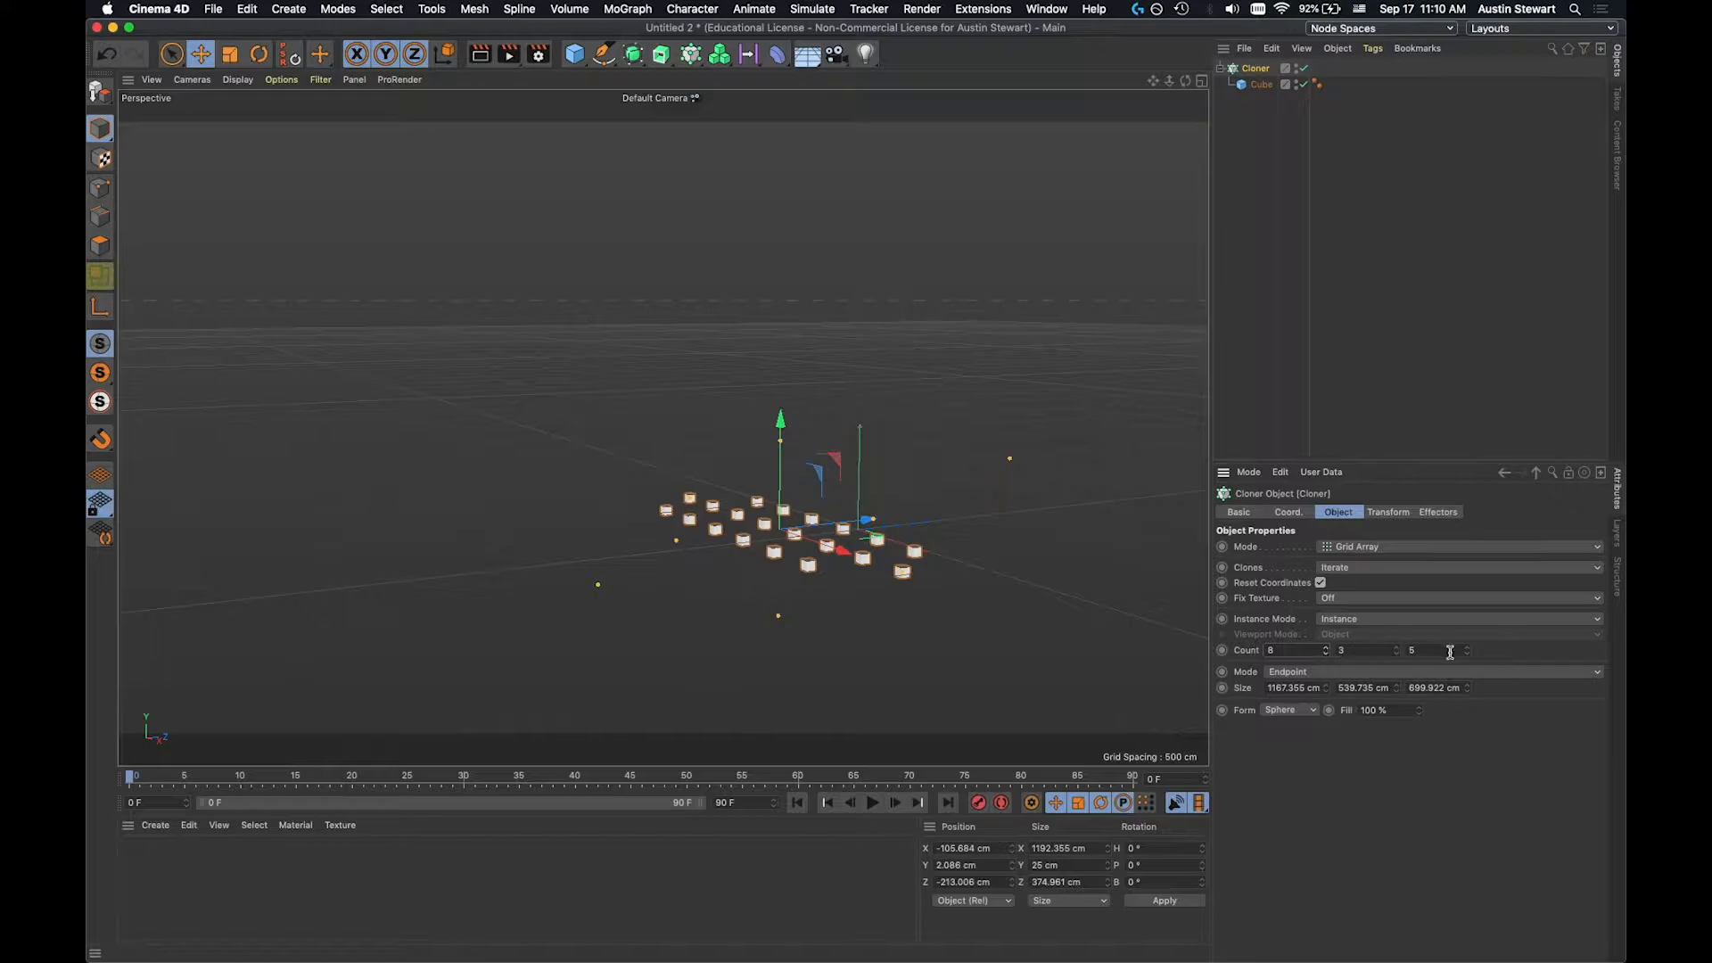
left_click(1397, 650)
left_click(1398, 650)
left_click(1397, 649)
left_click(1398, 649)
left_click(1397, 649)
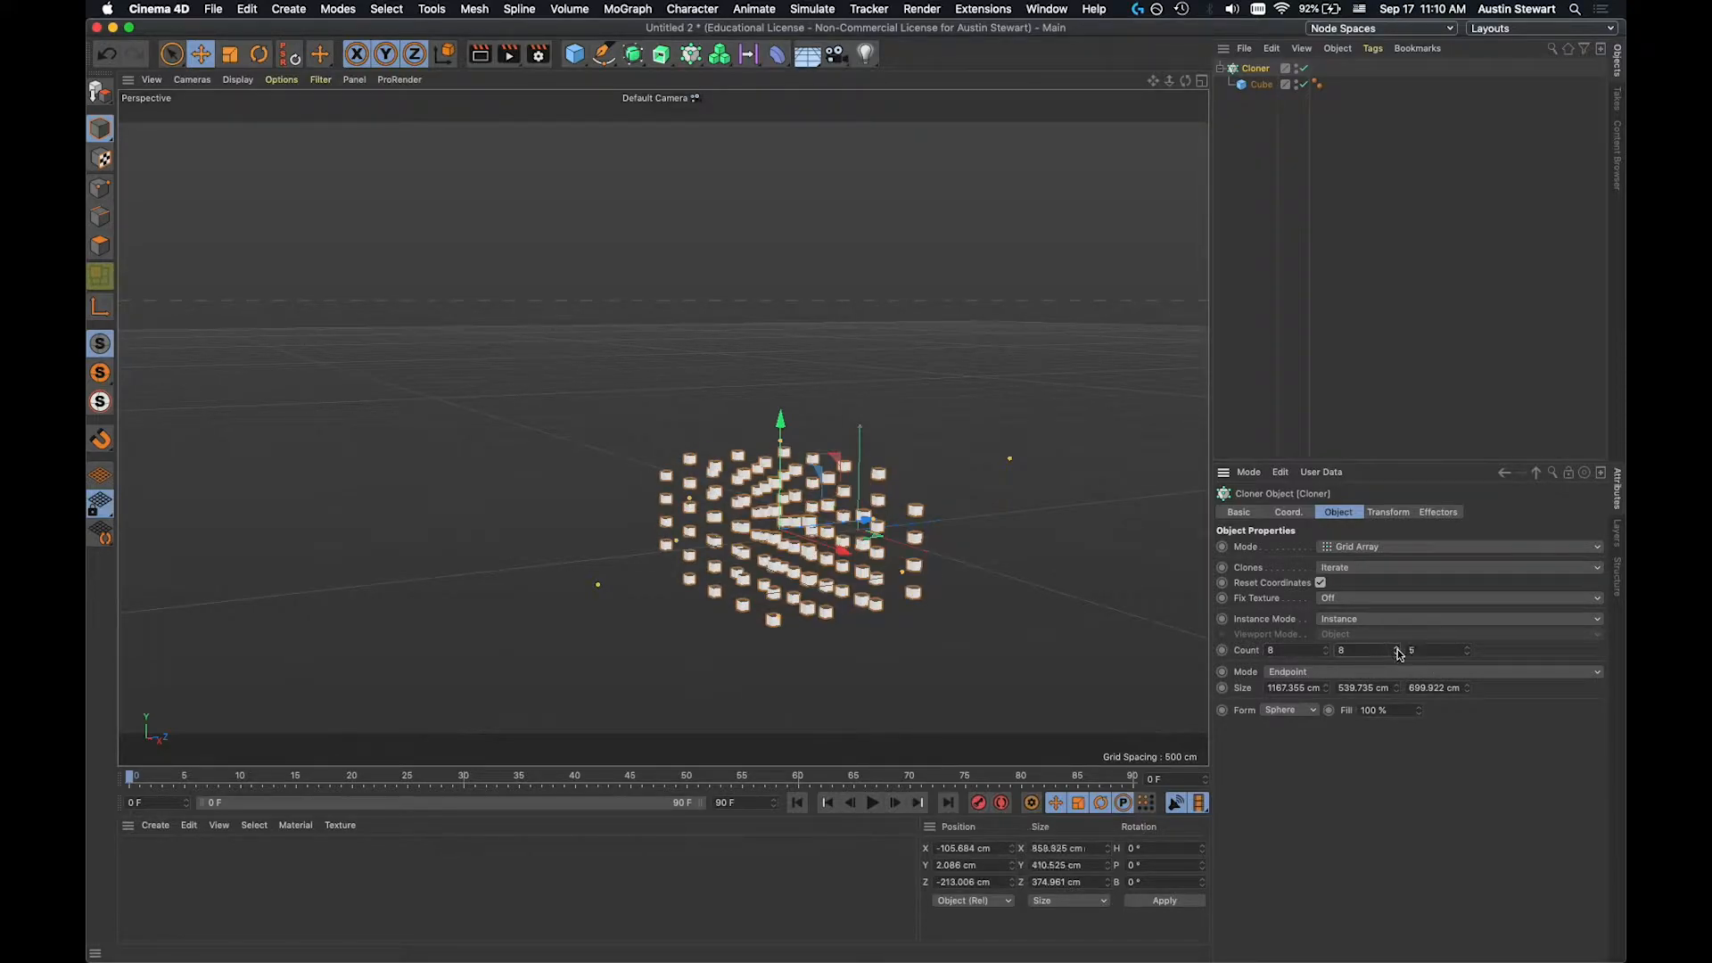
left_click(1468, 649)
left_click(1468, 649)
left_click(1468, 648)
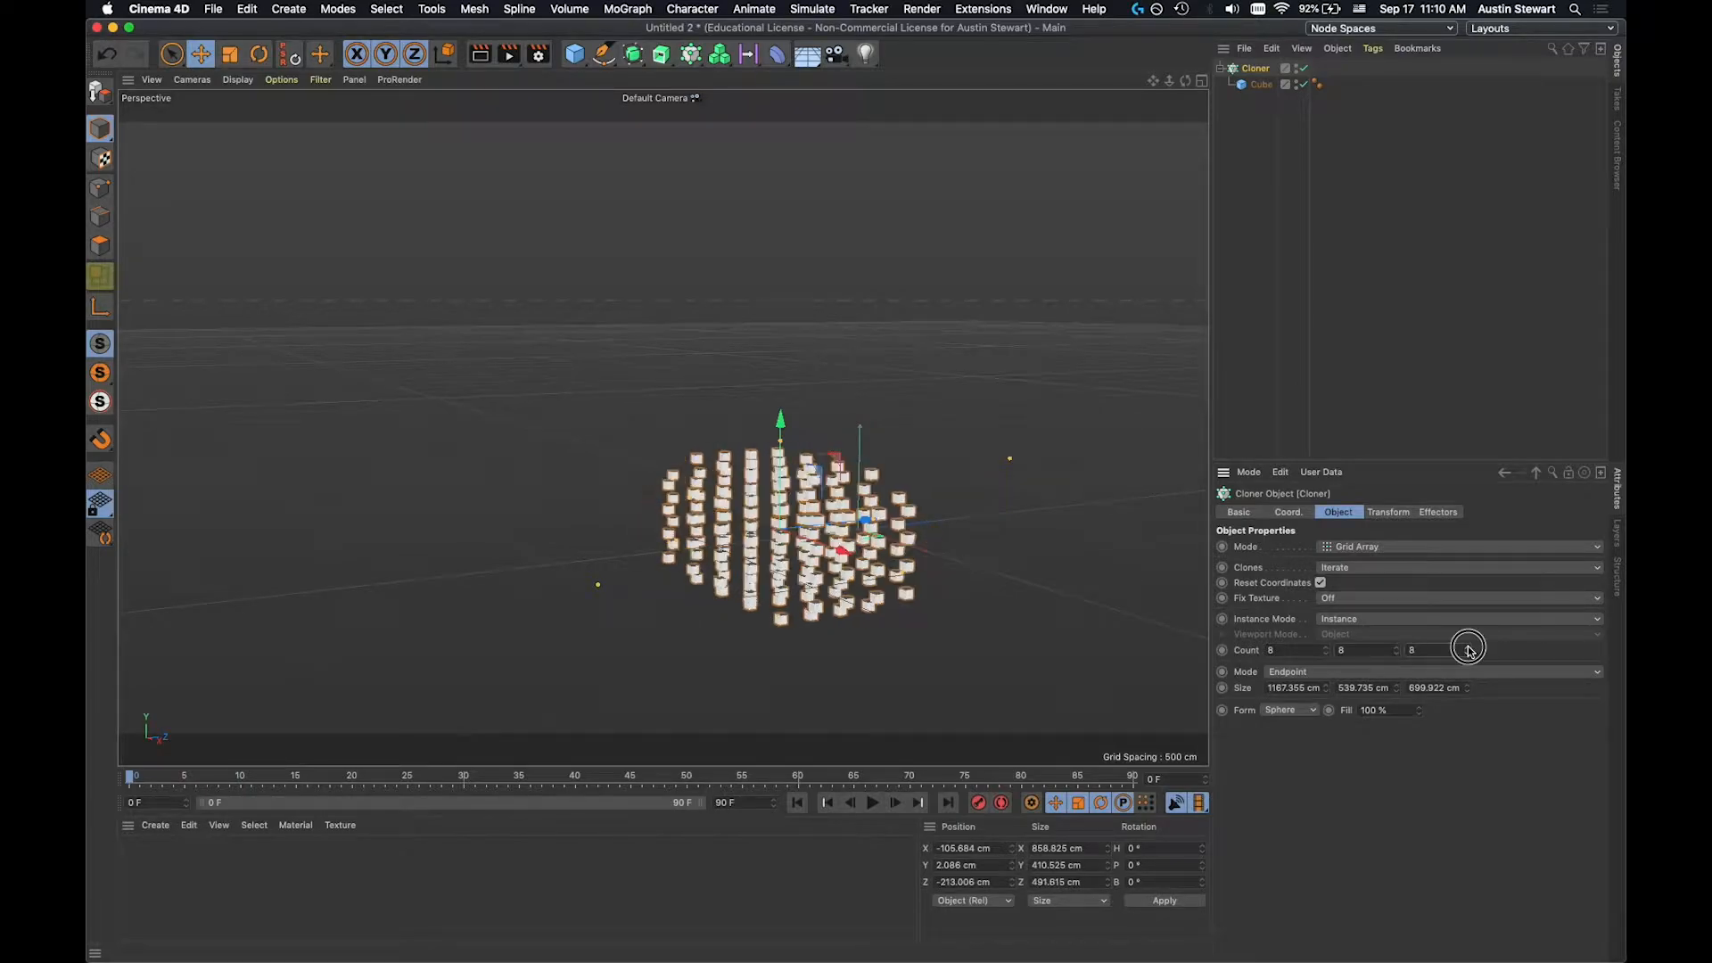
left_click(1469, 649)
left_click(1469, 653)
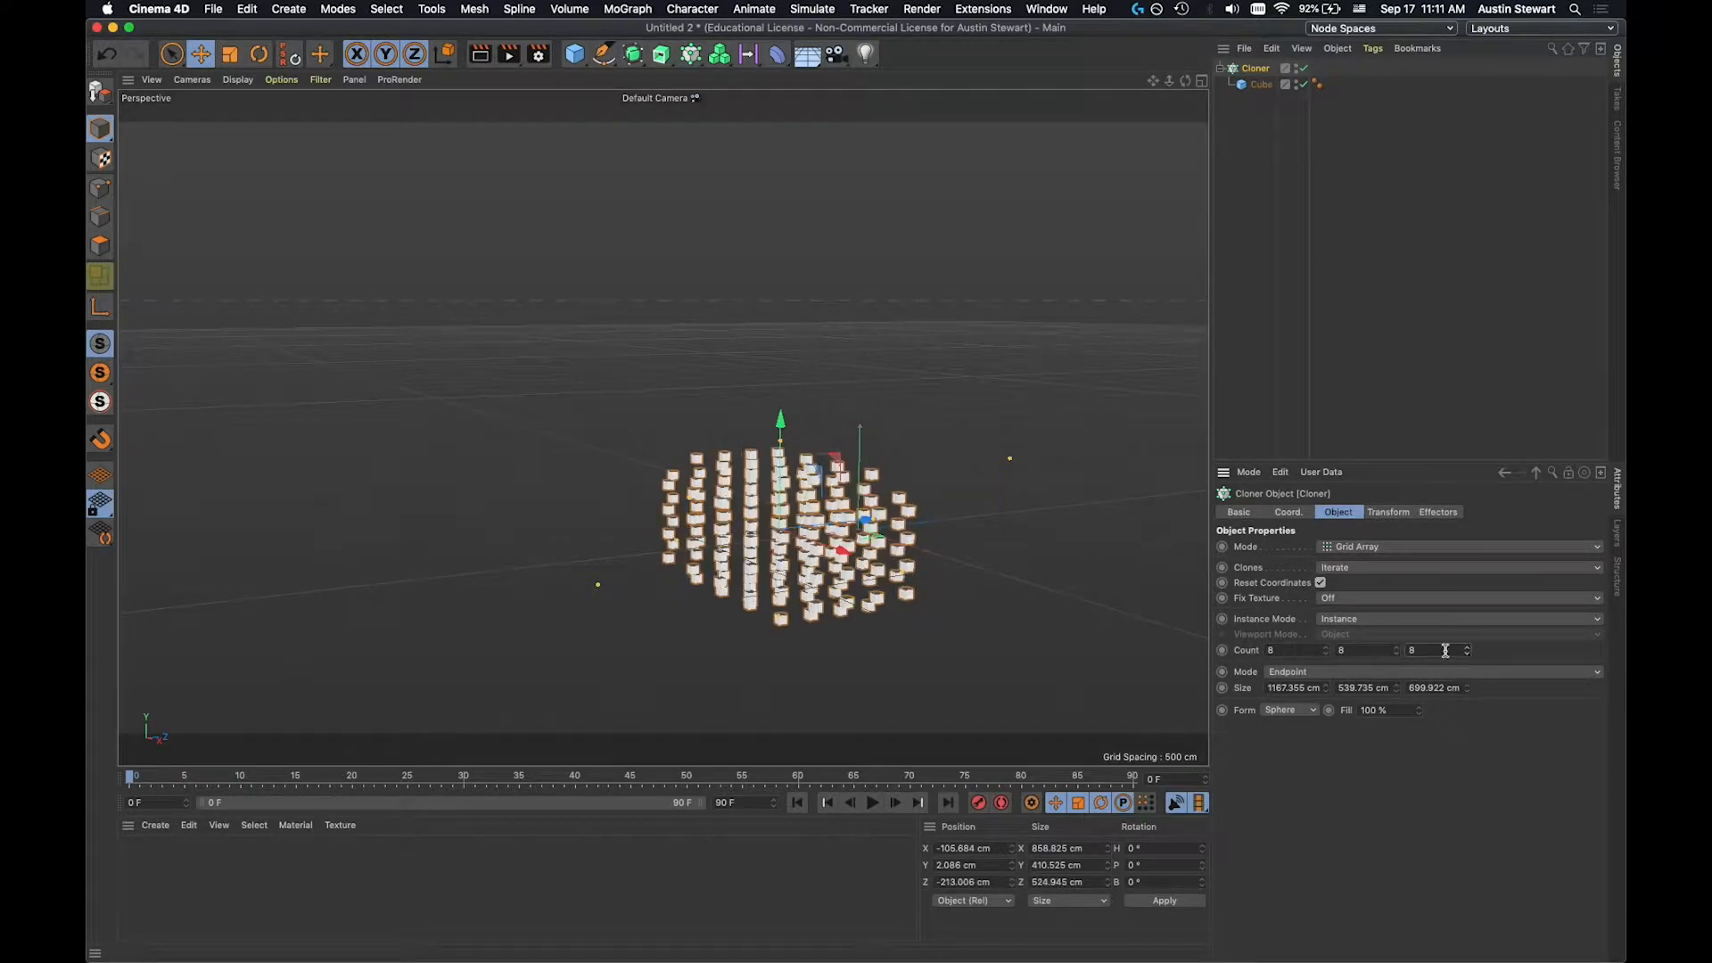
Resize the spherical clone grid in the viewport to about 576 × 562 × 731 cm.
mouse_move(786, 519)
left_mouse_down("alt")
mouse_move(704, 571)
mouse_move(685, 635)
mouse_move(794, 589)
mouse_move(844, 592)
mouse_move(868, 538)
mouse_move(783, 532)
mouse_move(802, 516)
left_mouse_up("alt")
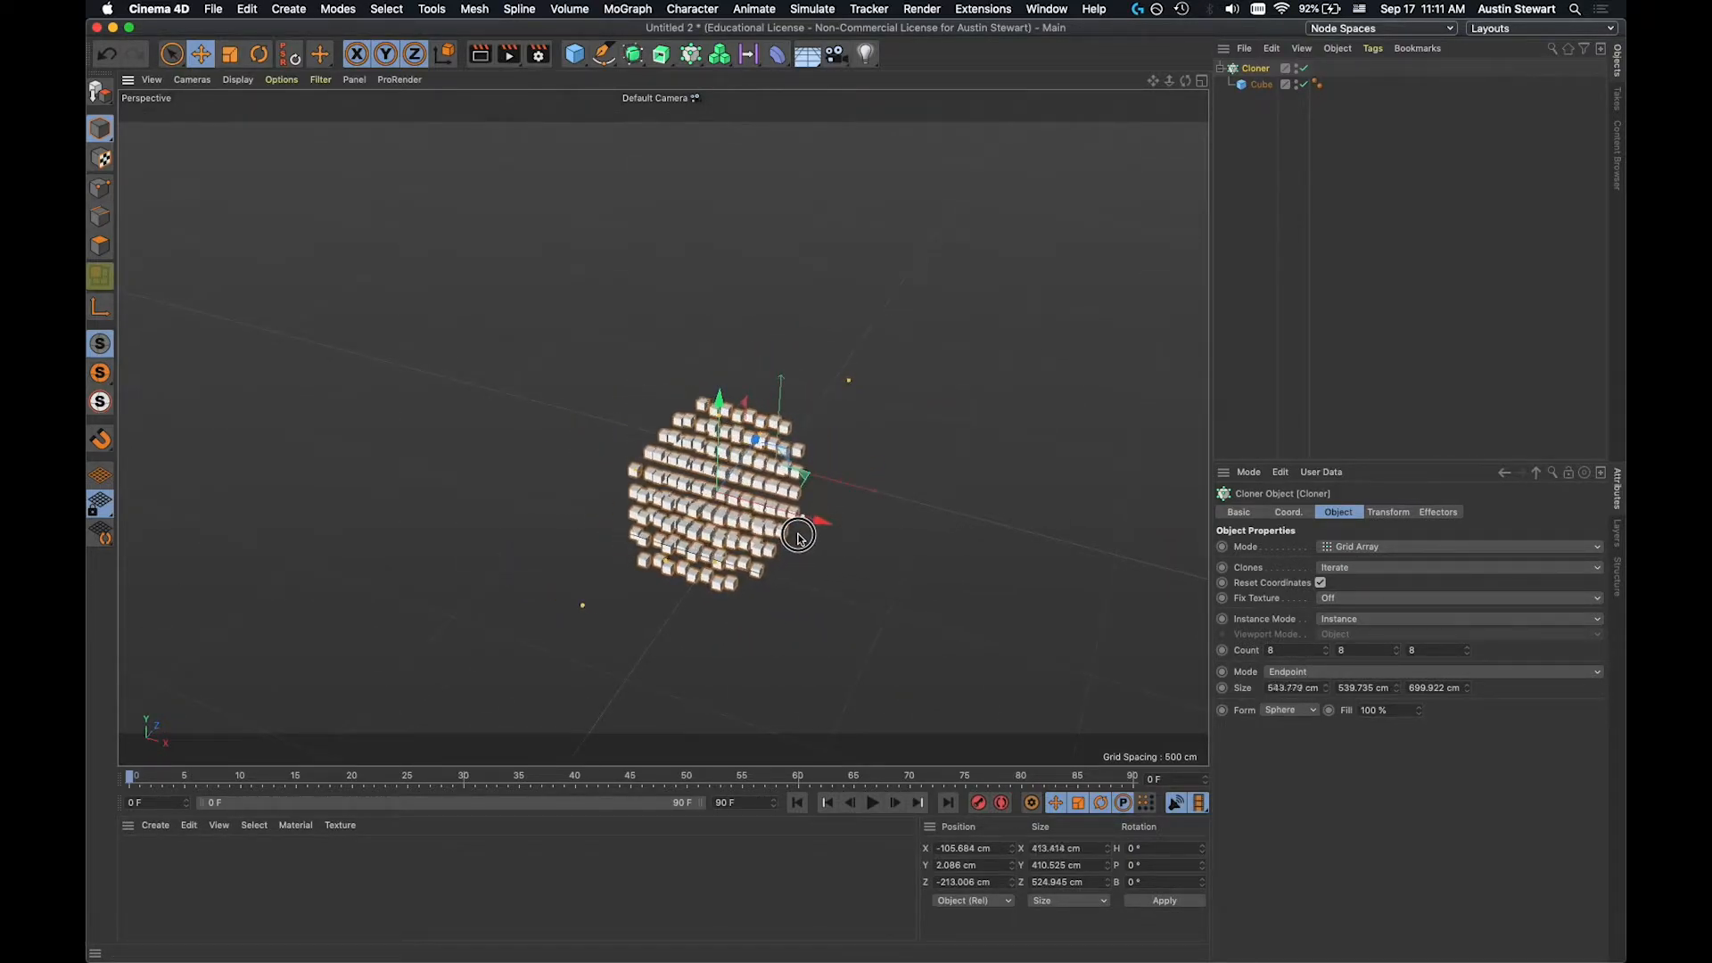
mouse_move(583, 611)
left_mouse_down()
mouse_move(593, 597)
mouse_move(517, 624)
mouse_move(537, 635)
mouse_move(571, 610)
left_mouse_up()
left_click_drag(716, 551, 1026, 652, "alt")
Switch the cloner's form to Cylinder and look at the clones from above.
left_click(1305, 714)
left_click(1304, 759)
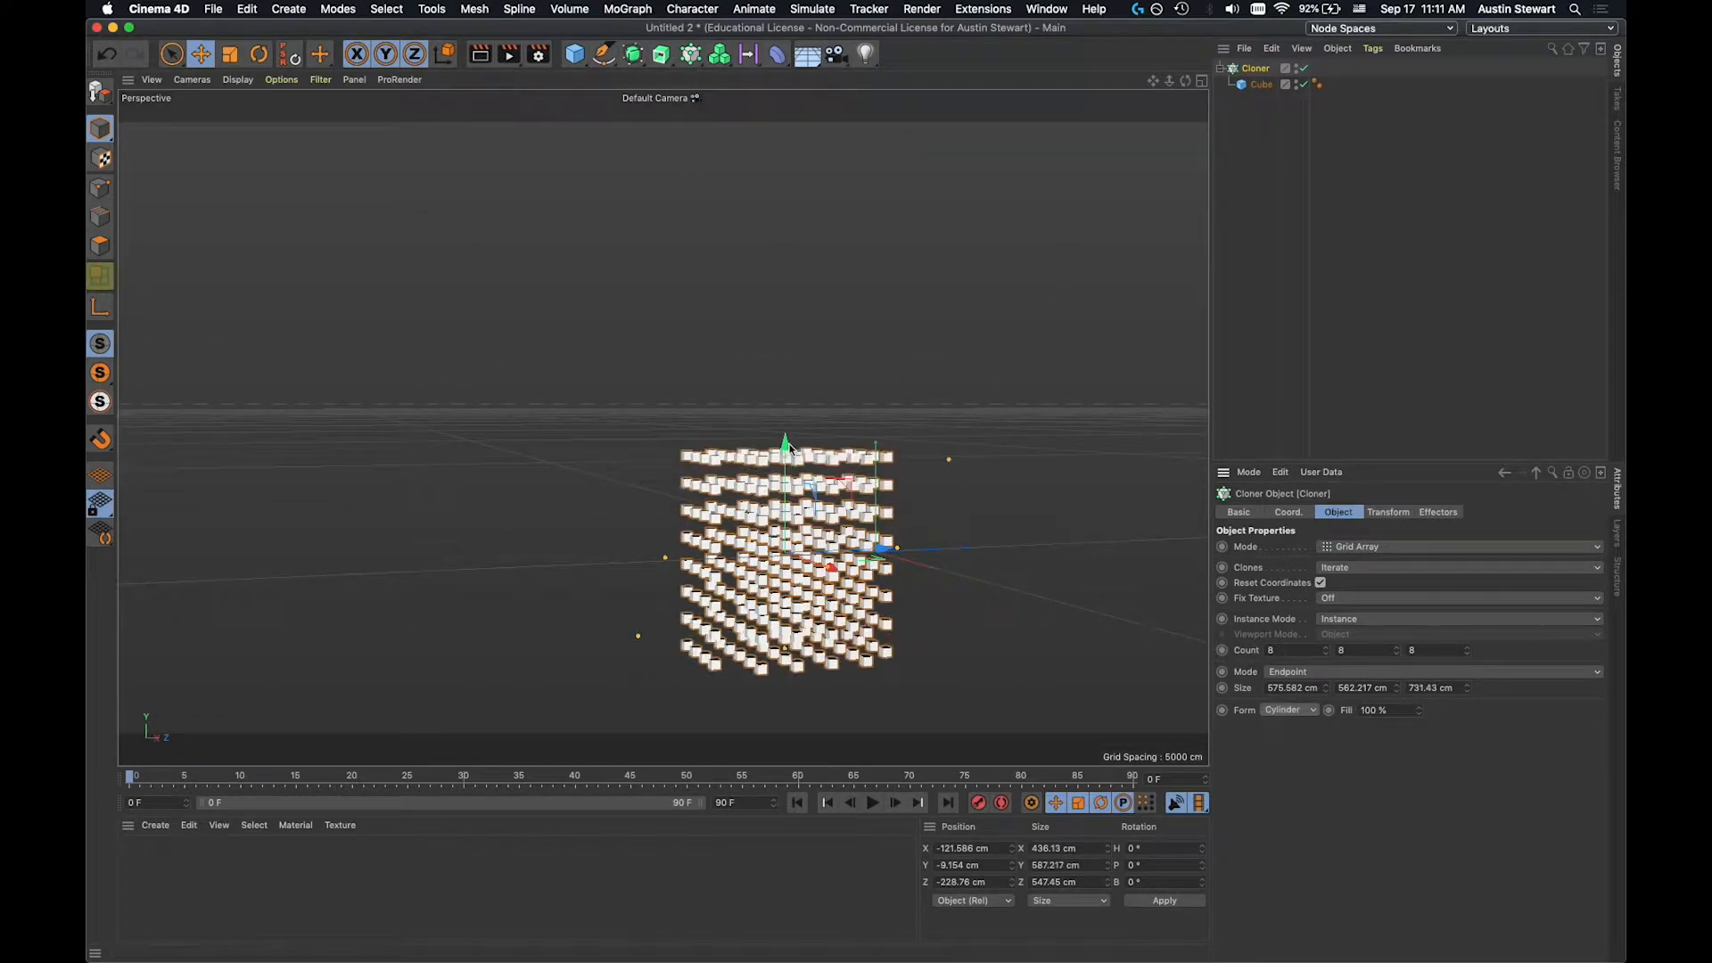
left_click_drag(758, 348, 697, 566, "alt")
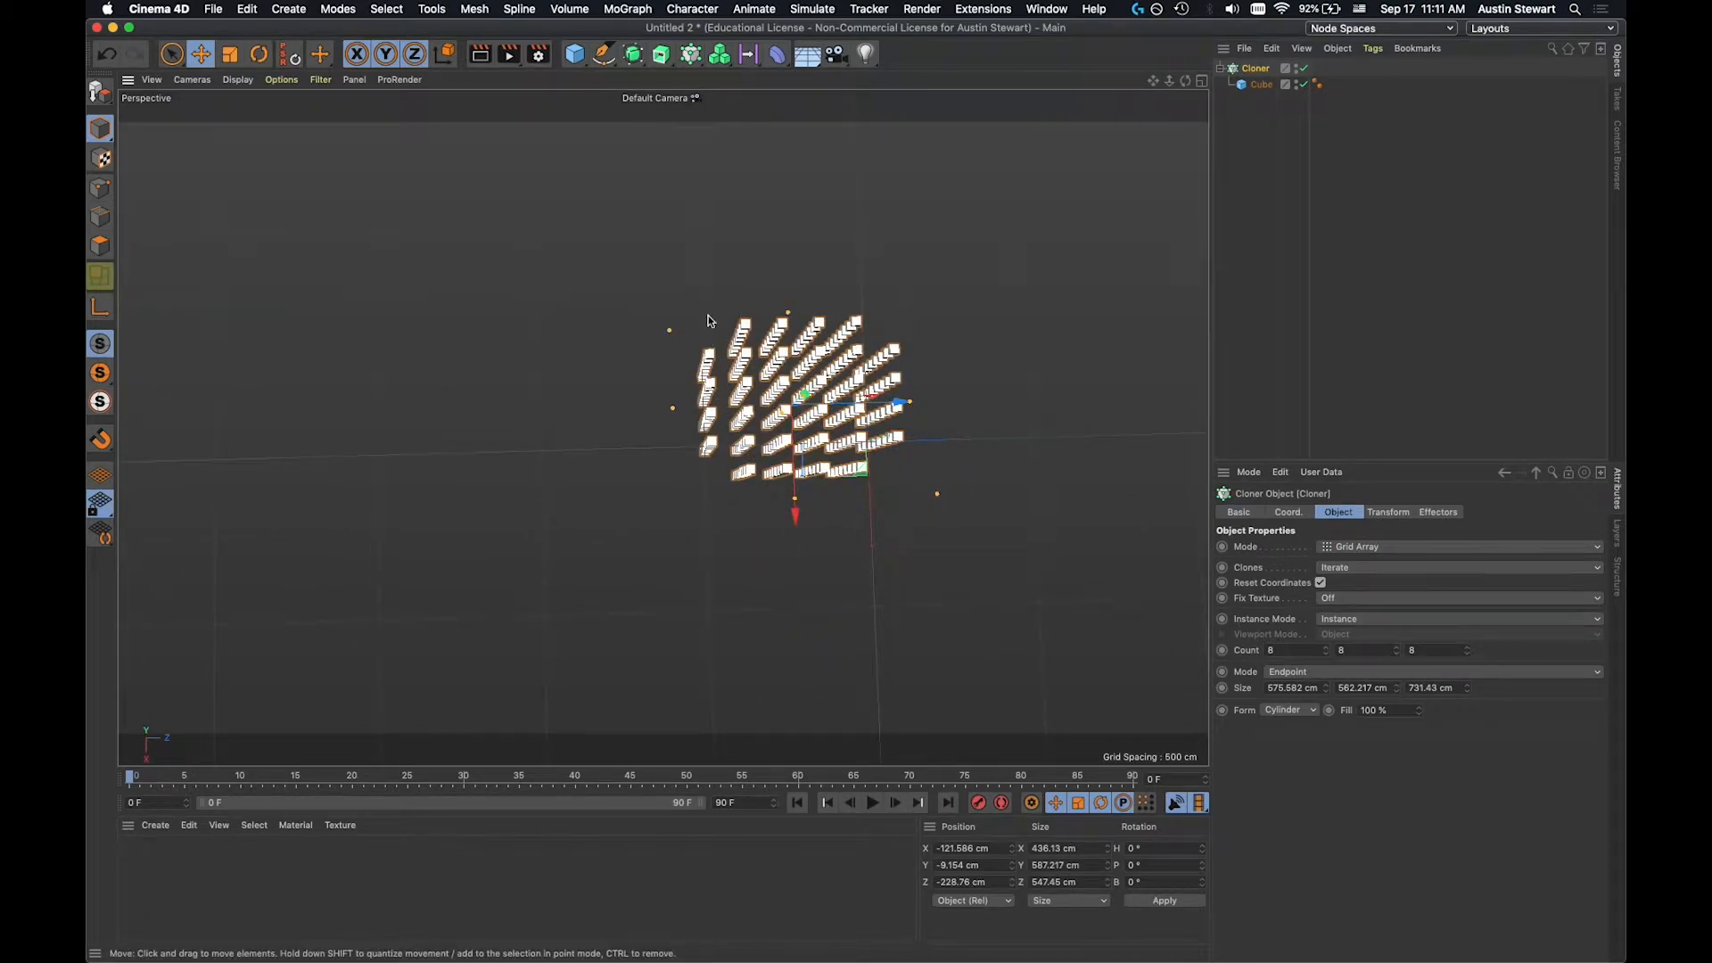
Switch the cloner's form to Object and add a Platonic primitive with a radius of 1000 cm.
left_click(1308, 714)
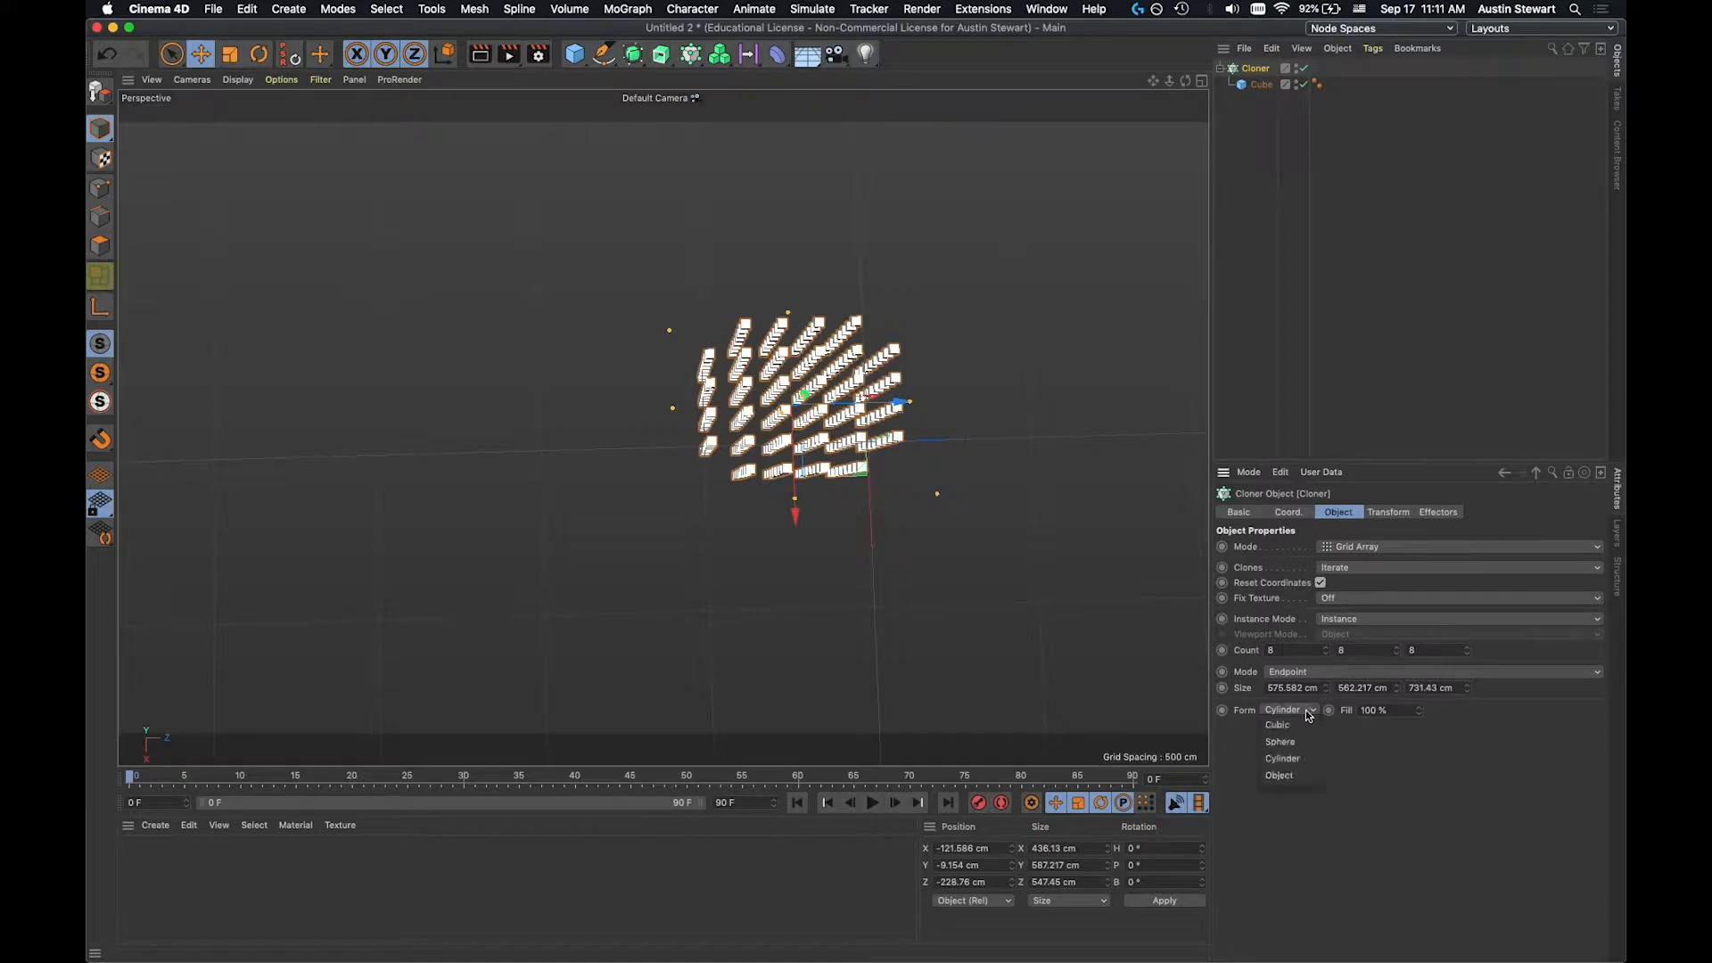
left_click(1290, 776)
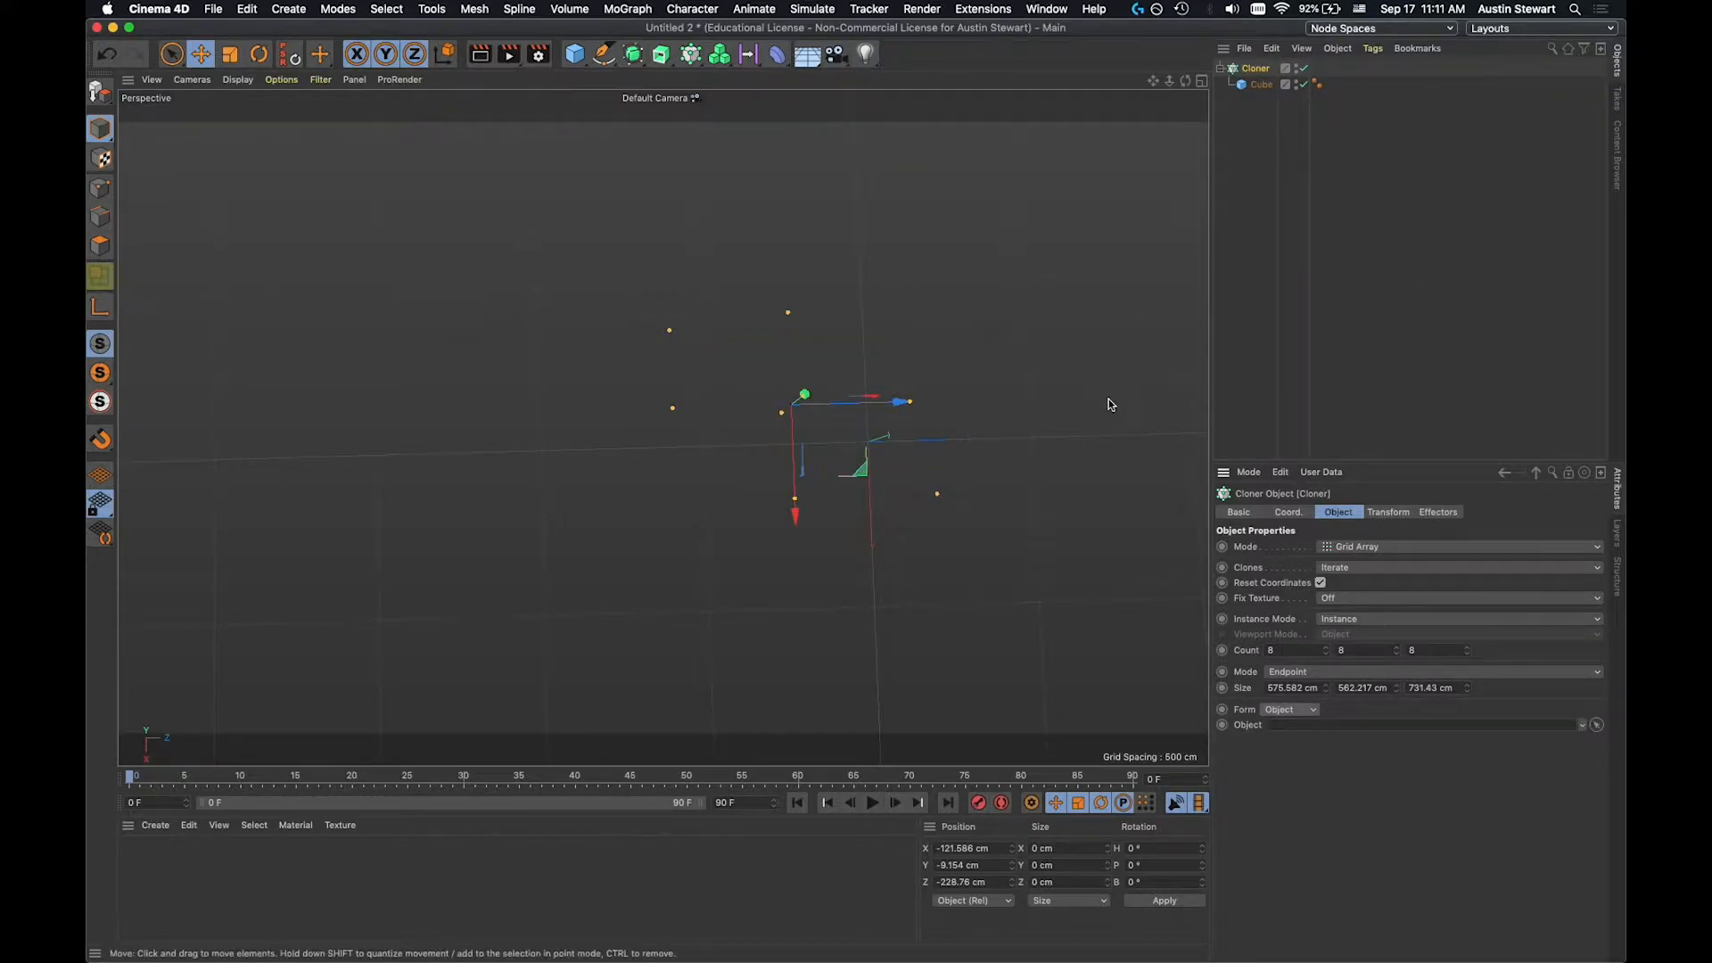
left_click(576, 55)
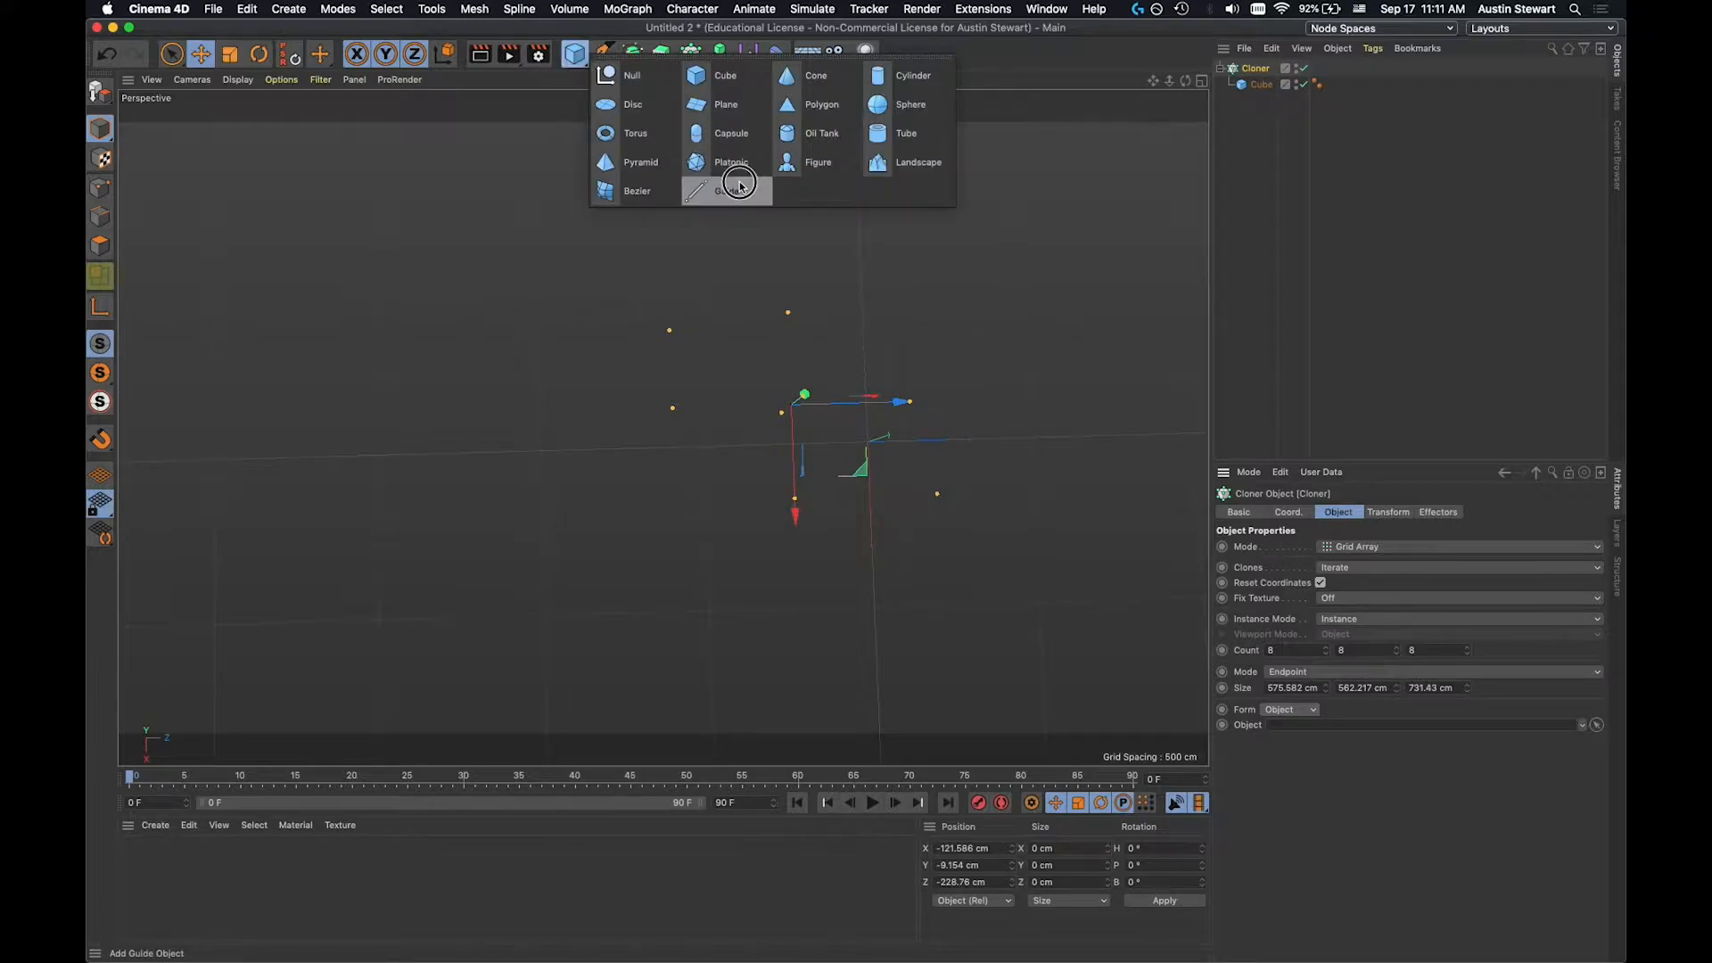
left_click(704, 162)
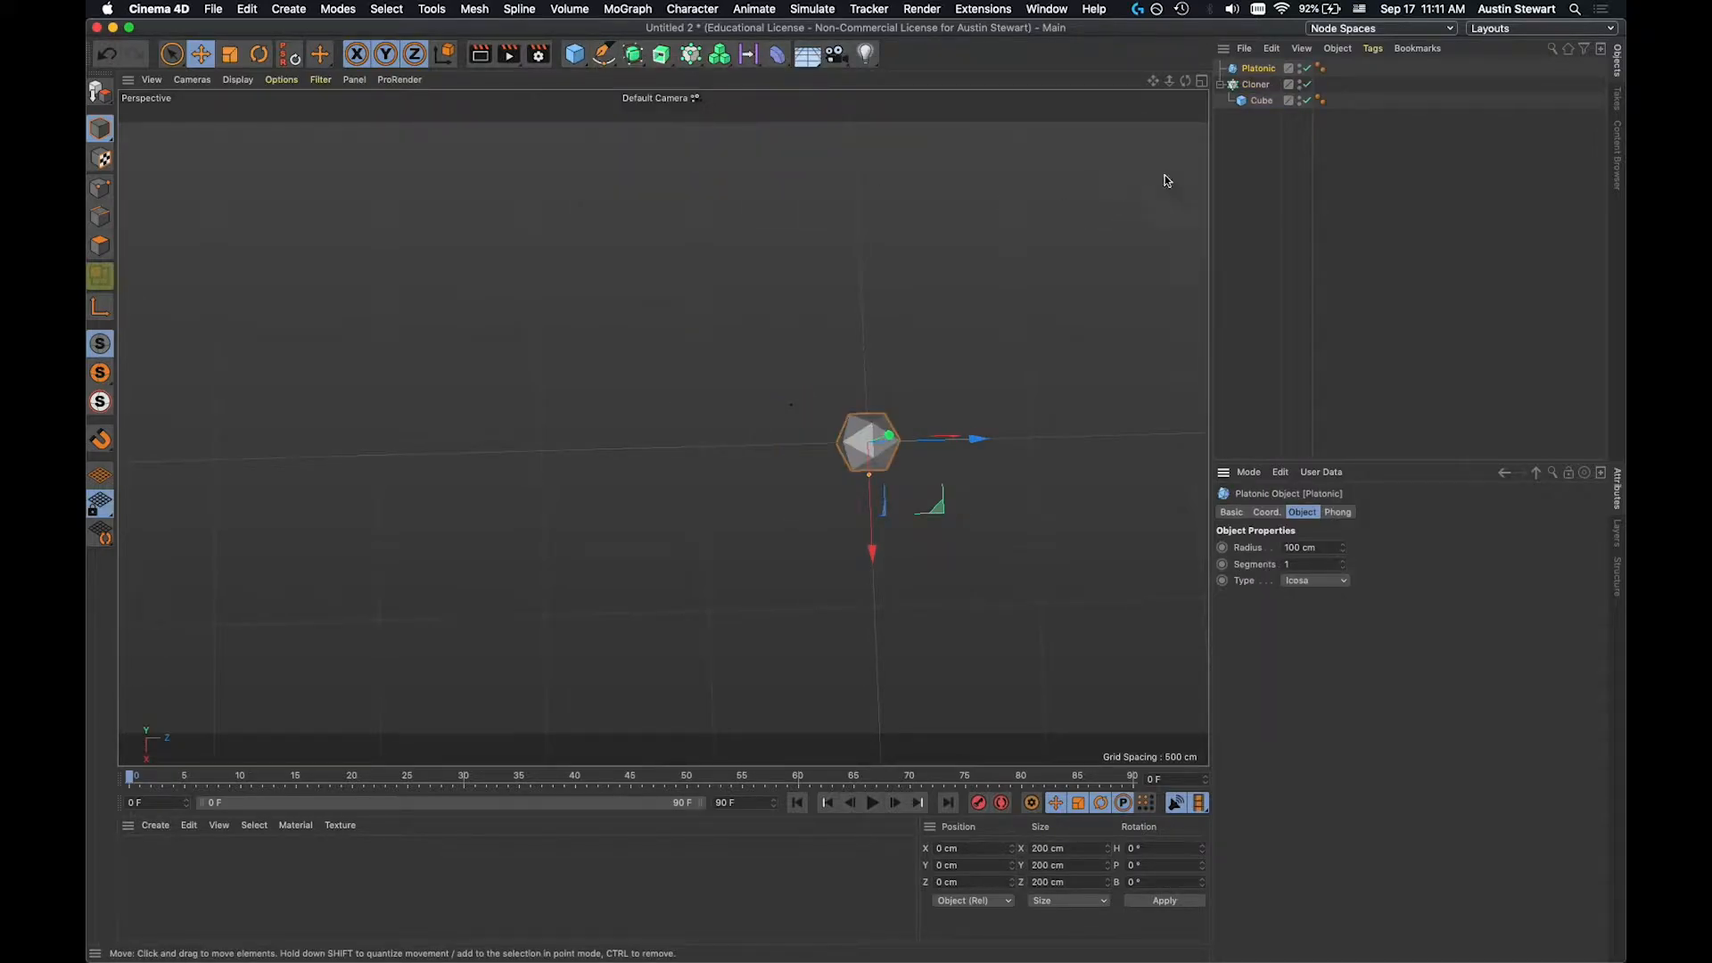
left_click(1307, 547)
type("1000")
key("Tab")
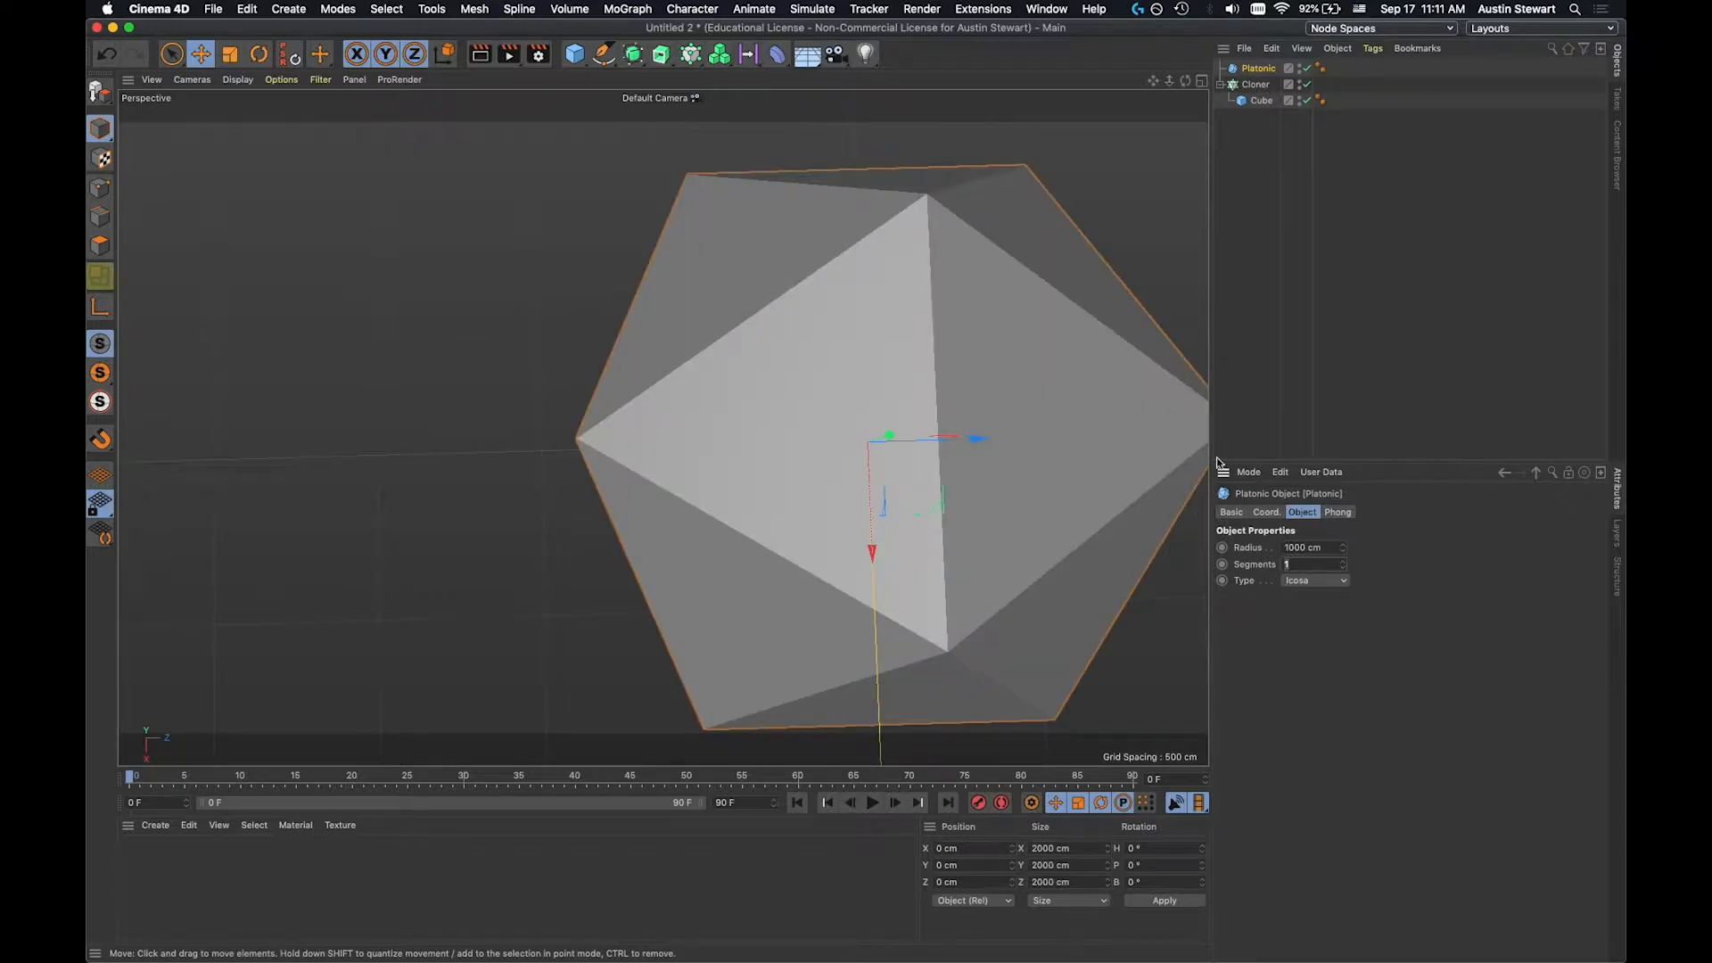
Assign the Platonic as the cloner's form object and disable the Platonic in the scene.
left_click(1255, 84)
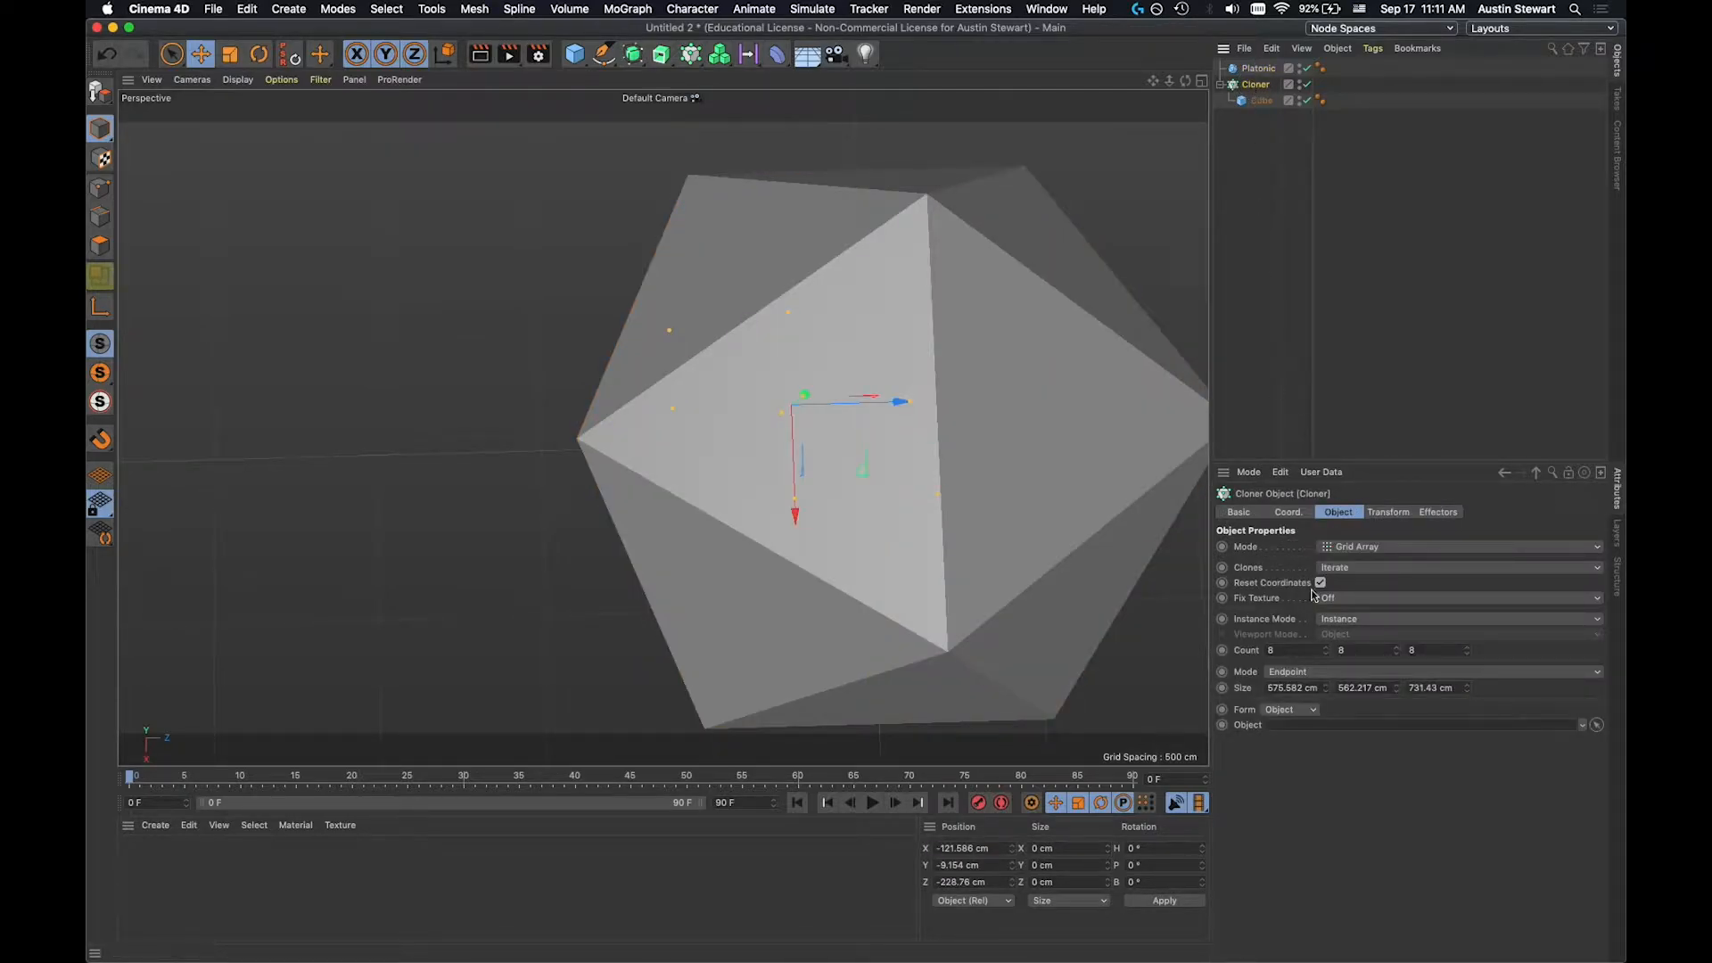
left_click(1596, 724)
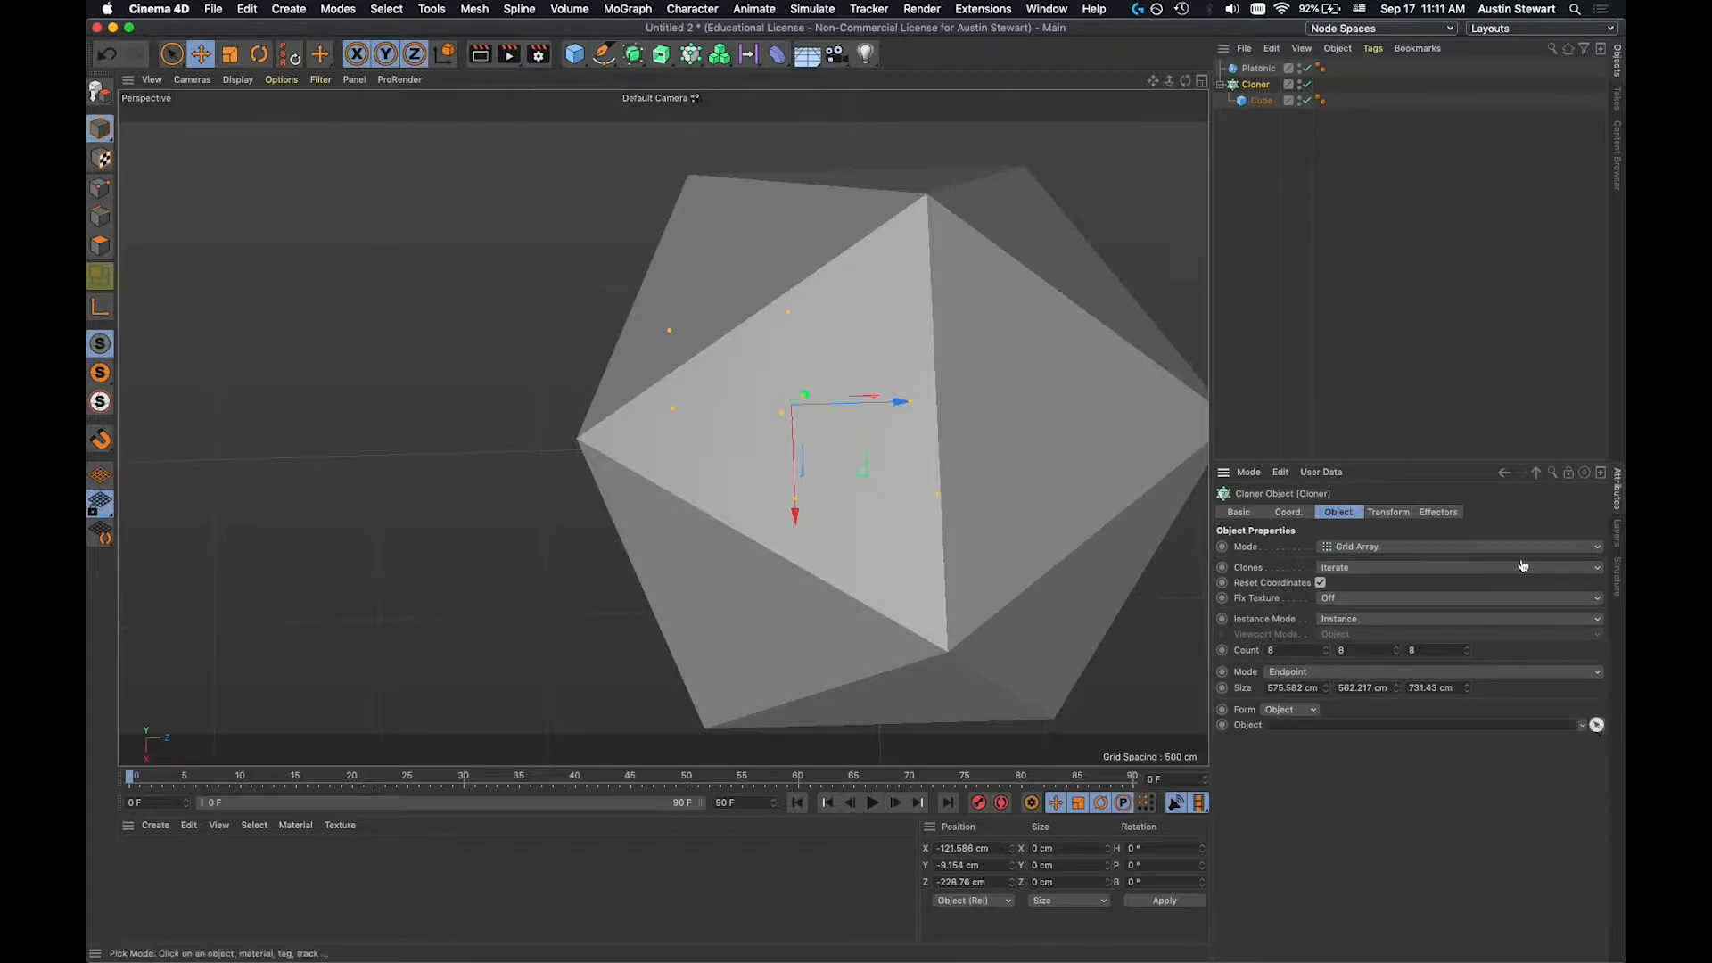
left_click(1257, 70)
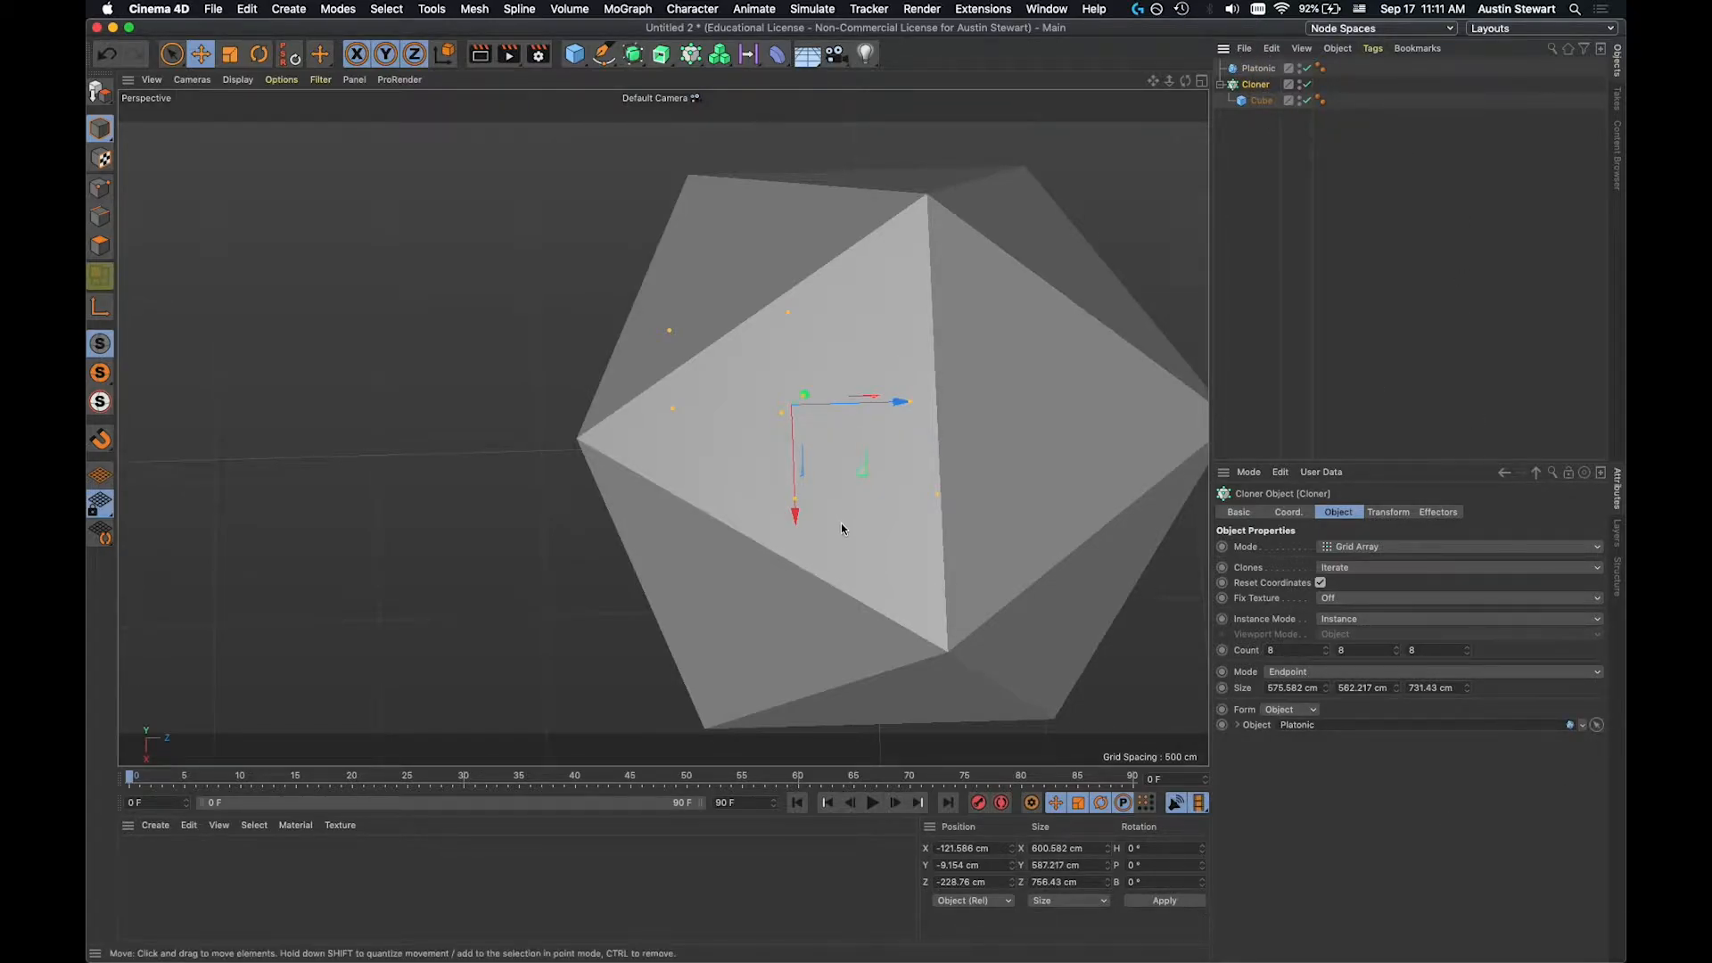
left_click(1307, 69)
left_click_drag(740, 466, 711, 234, "alt")
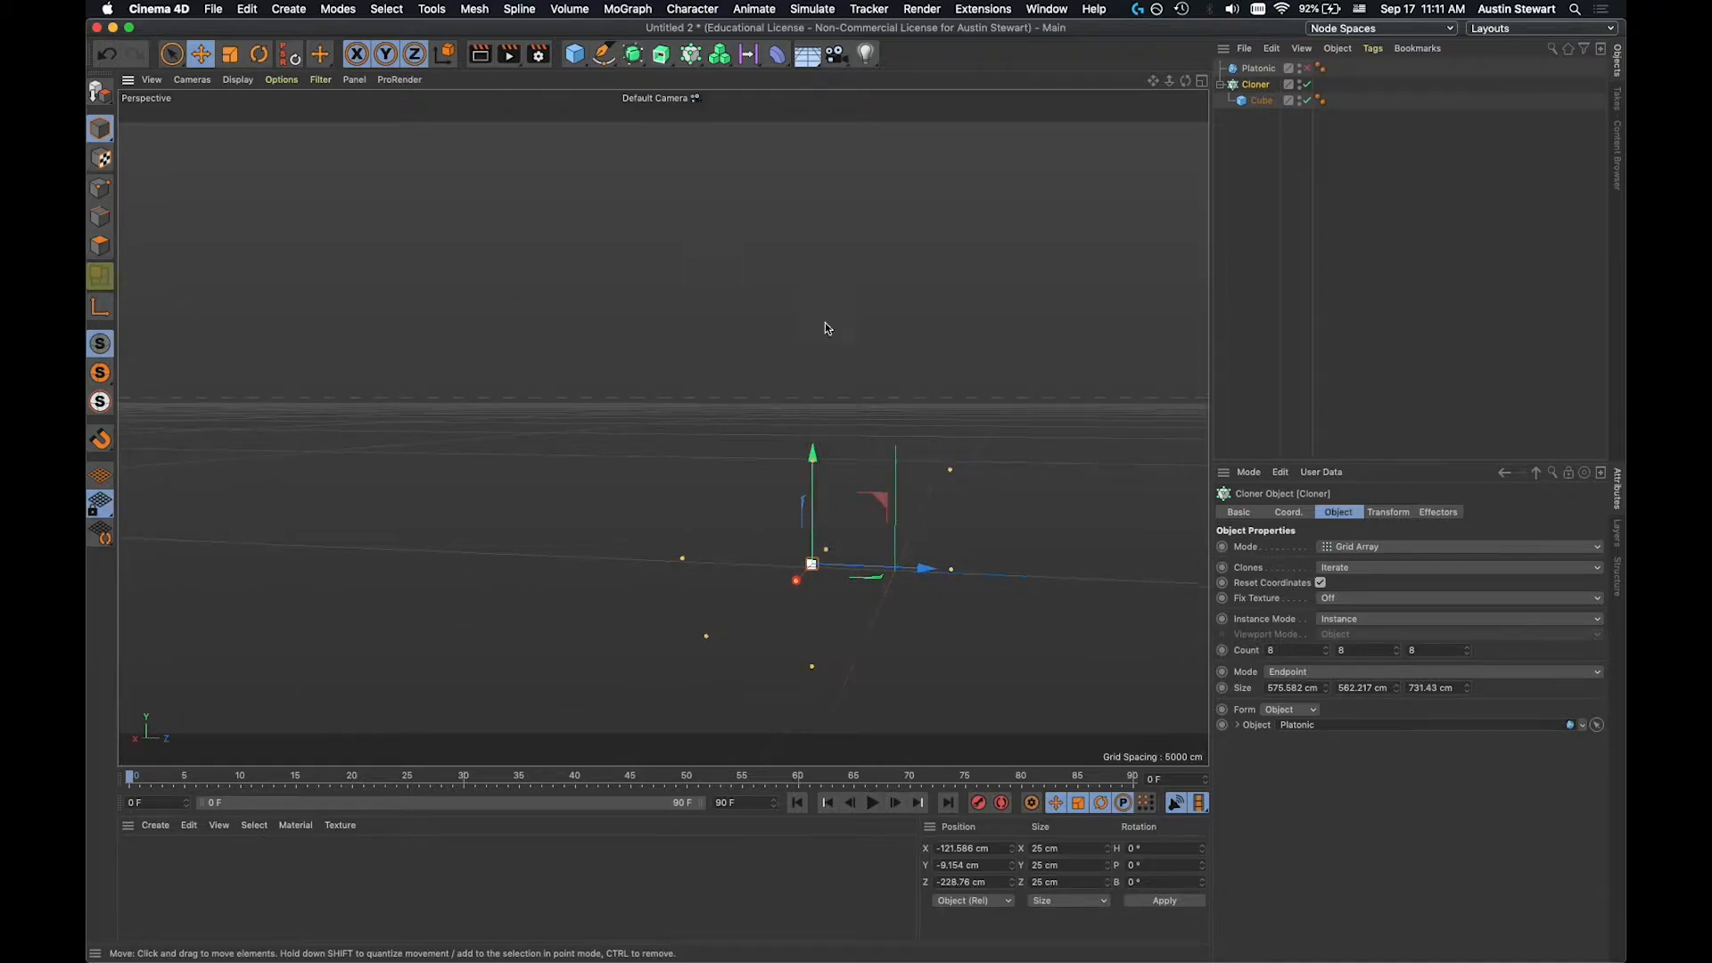
left_click_drag(733, 548, 892, 575, "alt")
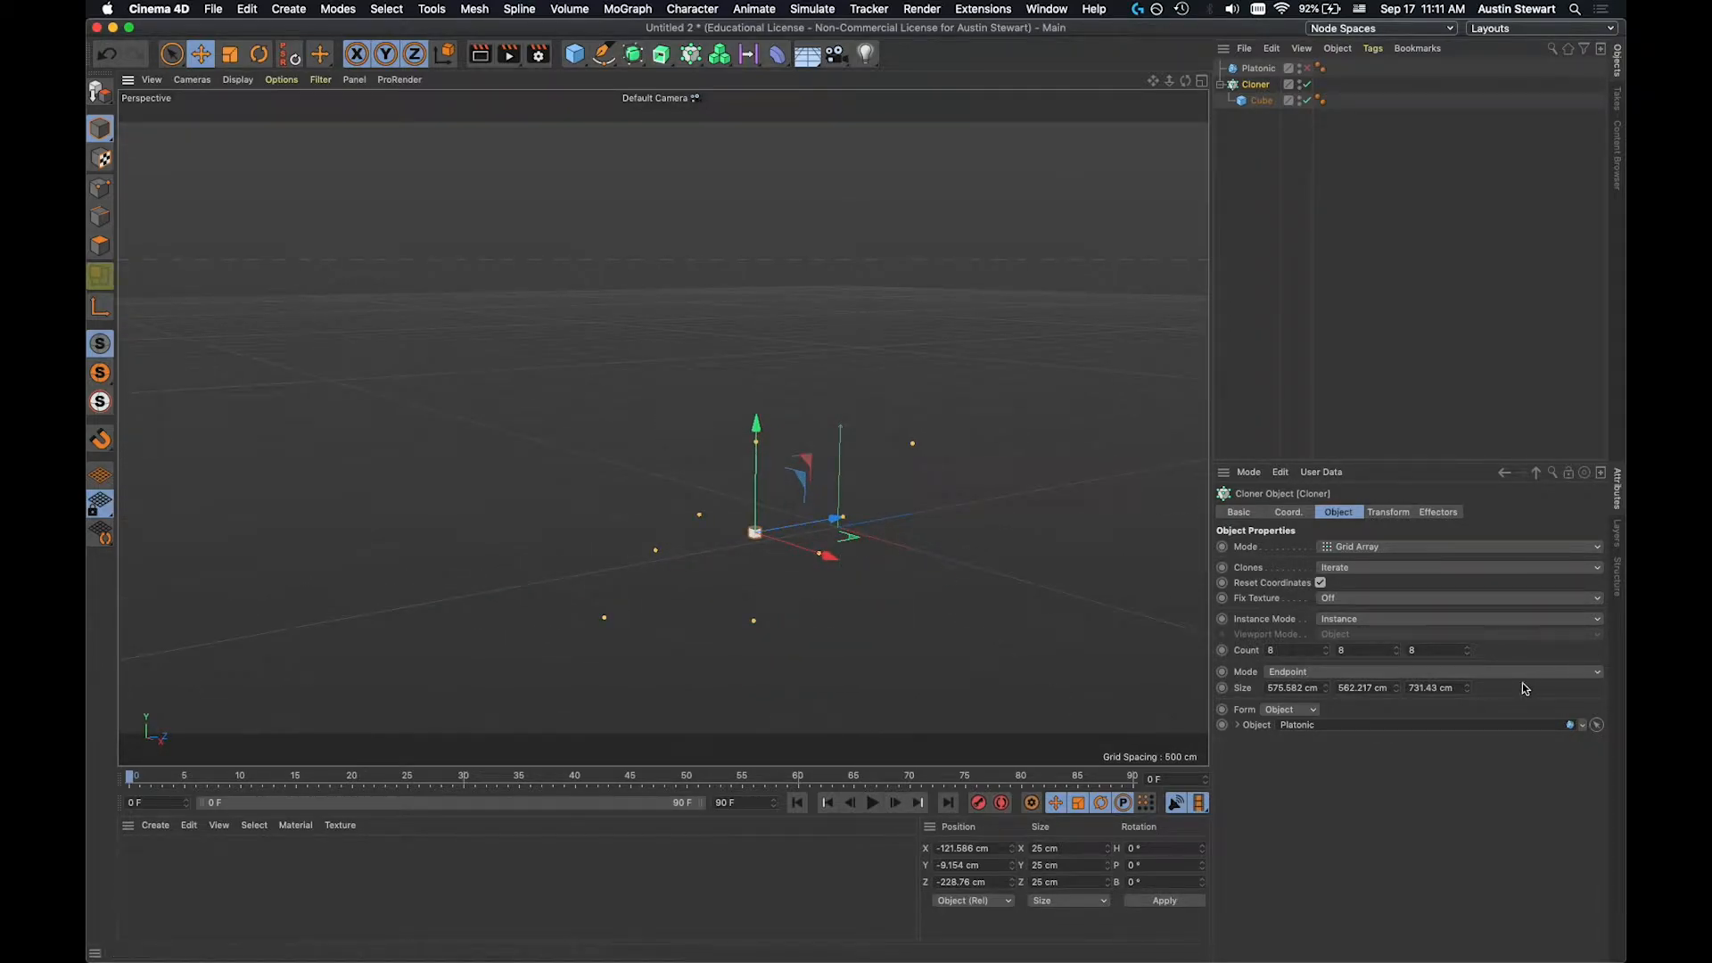
Switch the cloner's size mode to Per-Step and set the spacing to 10 cm on all three axes.
left_click(1305, 672)
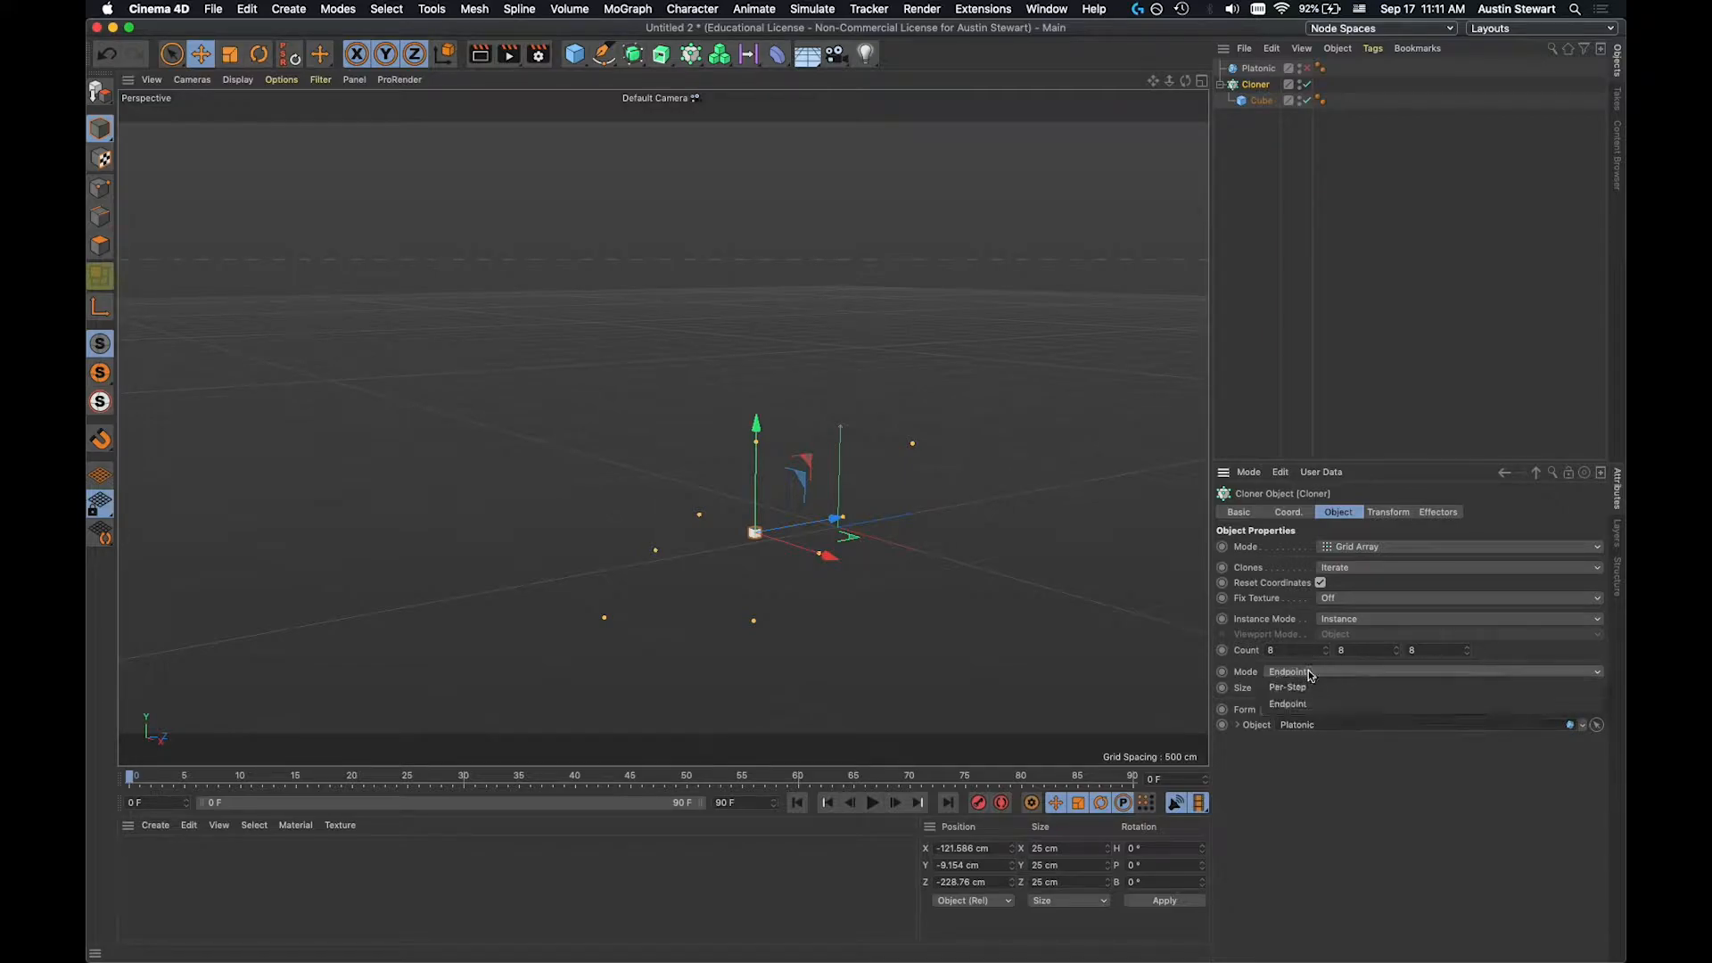
left_click(1305, 686)
double_click(1318, 688)
type("10")
key("Tab")
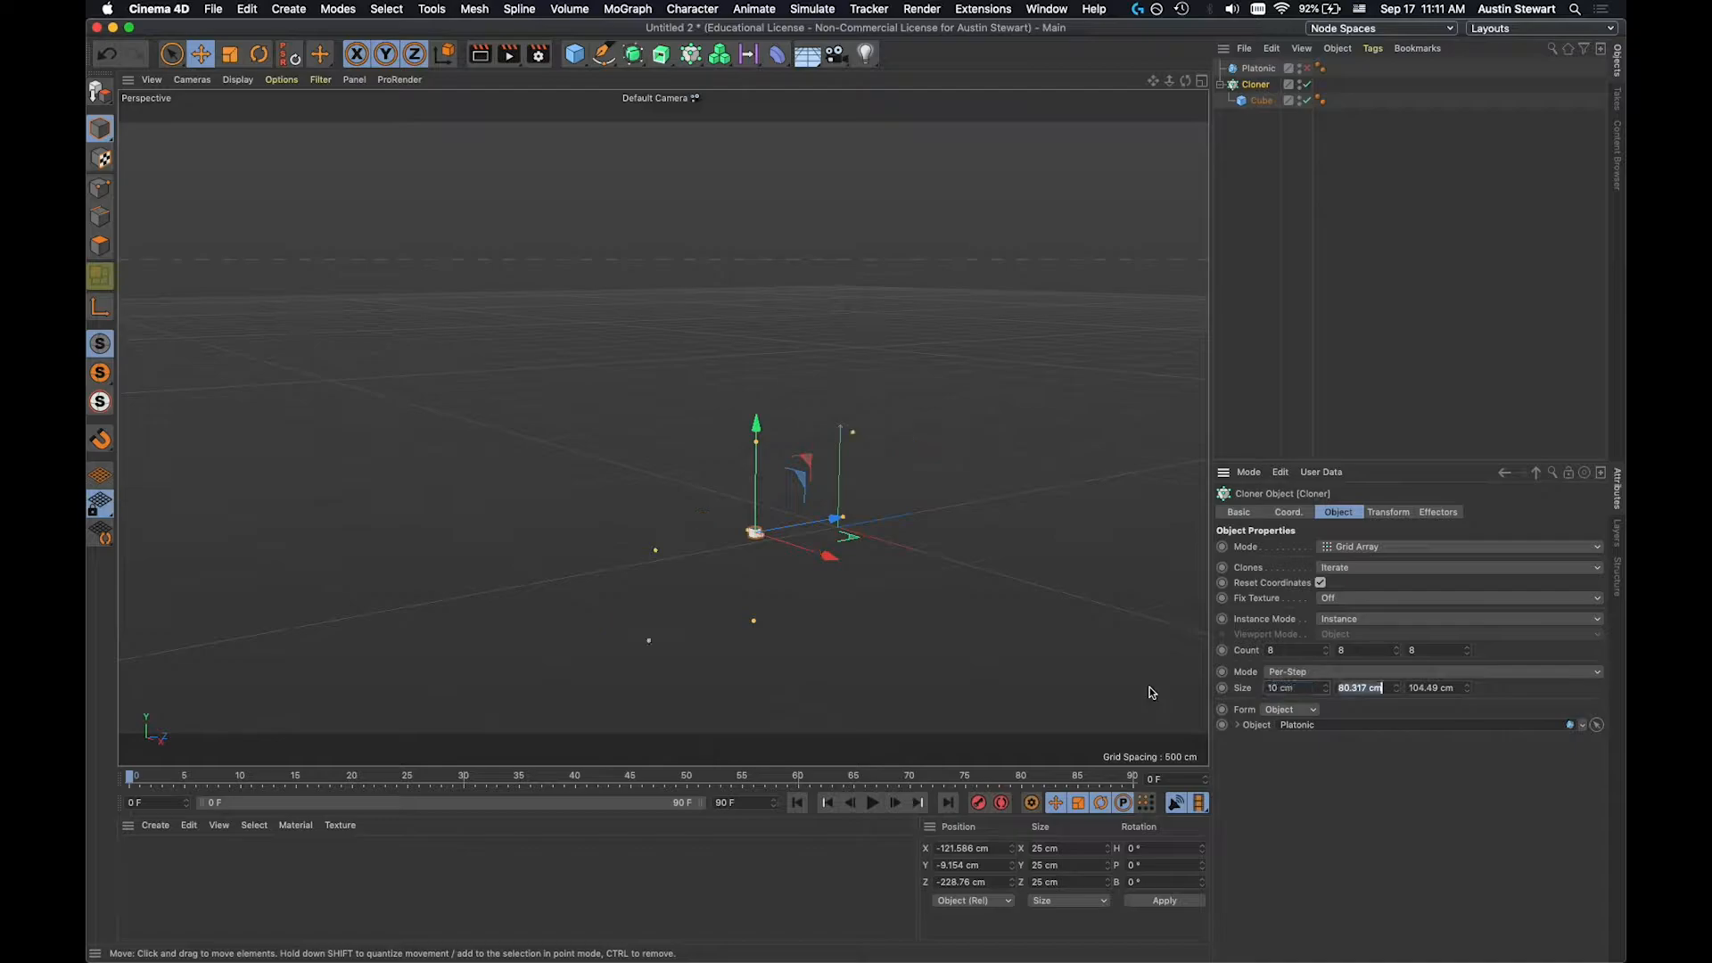
type("10")
key("Tab")
type("10")
key("Tab")
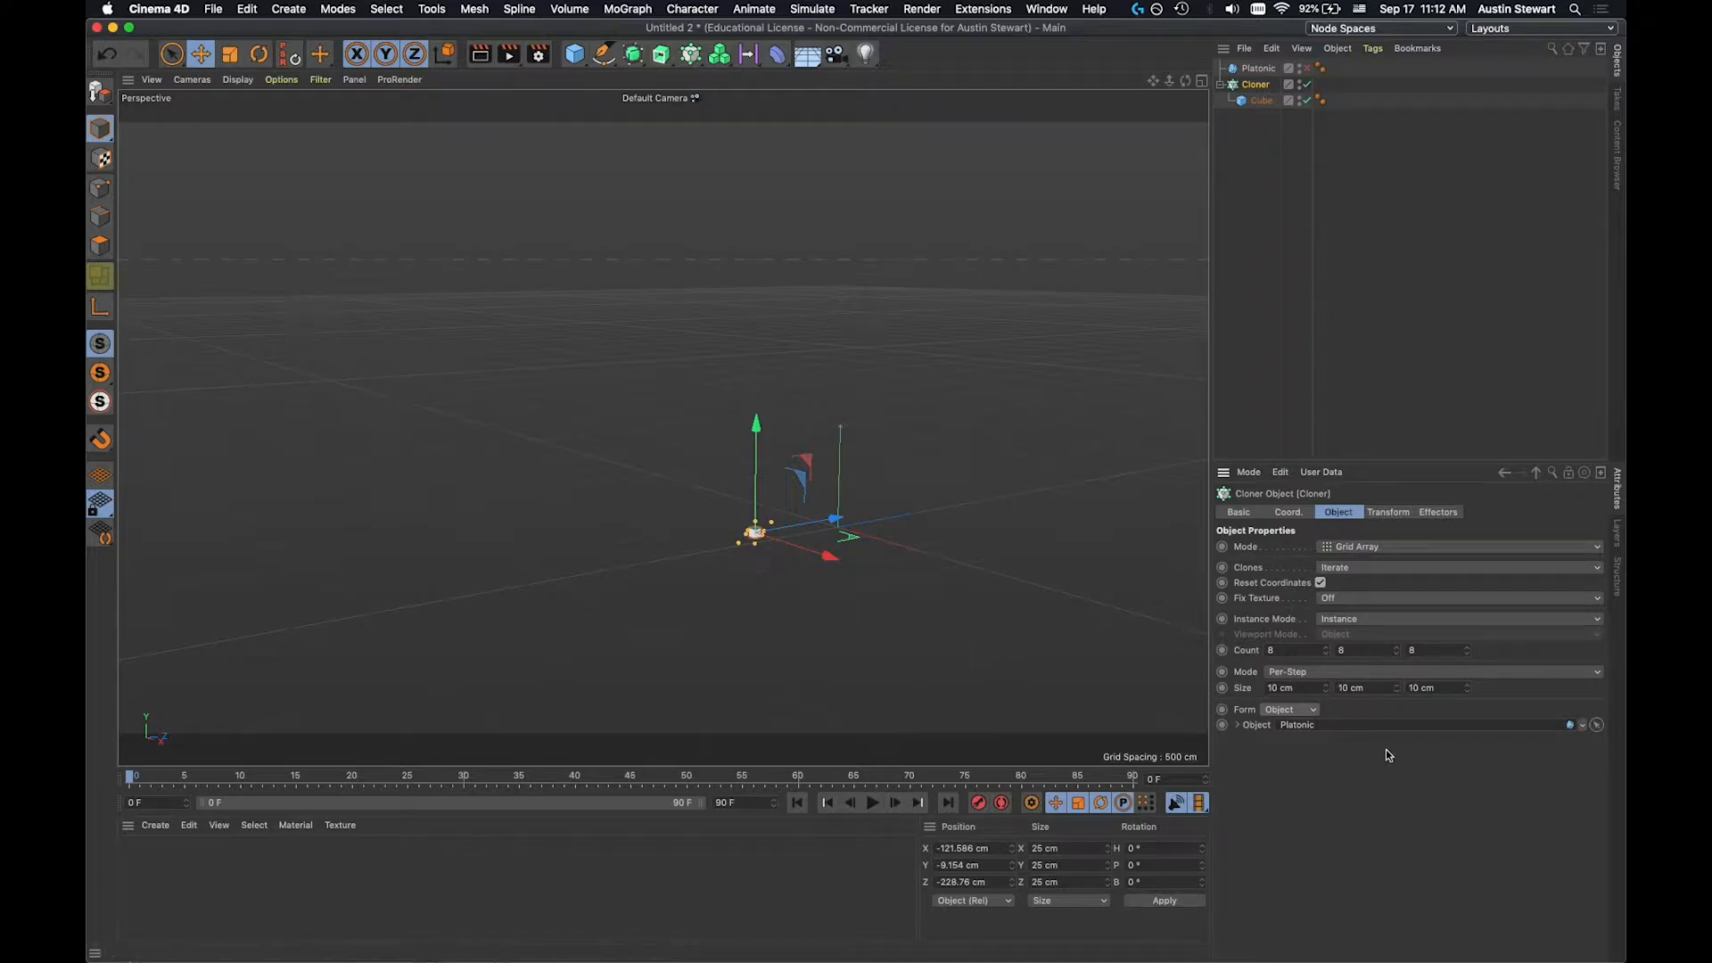
Set the cloner's form back to Cubic.
left_click(1273, 716)
left_click(1297, 729)
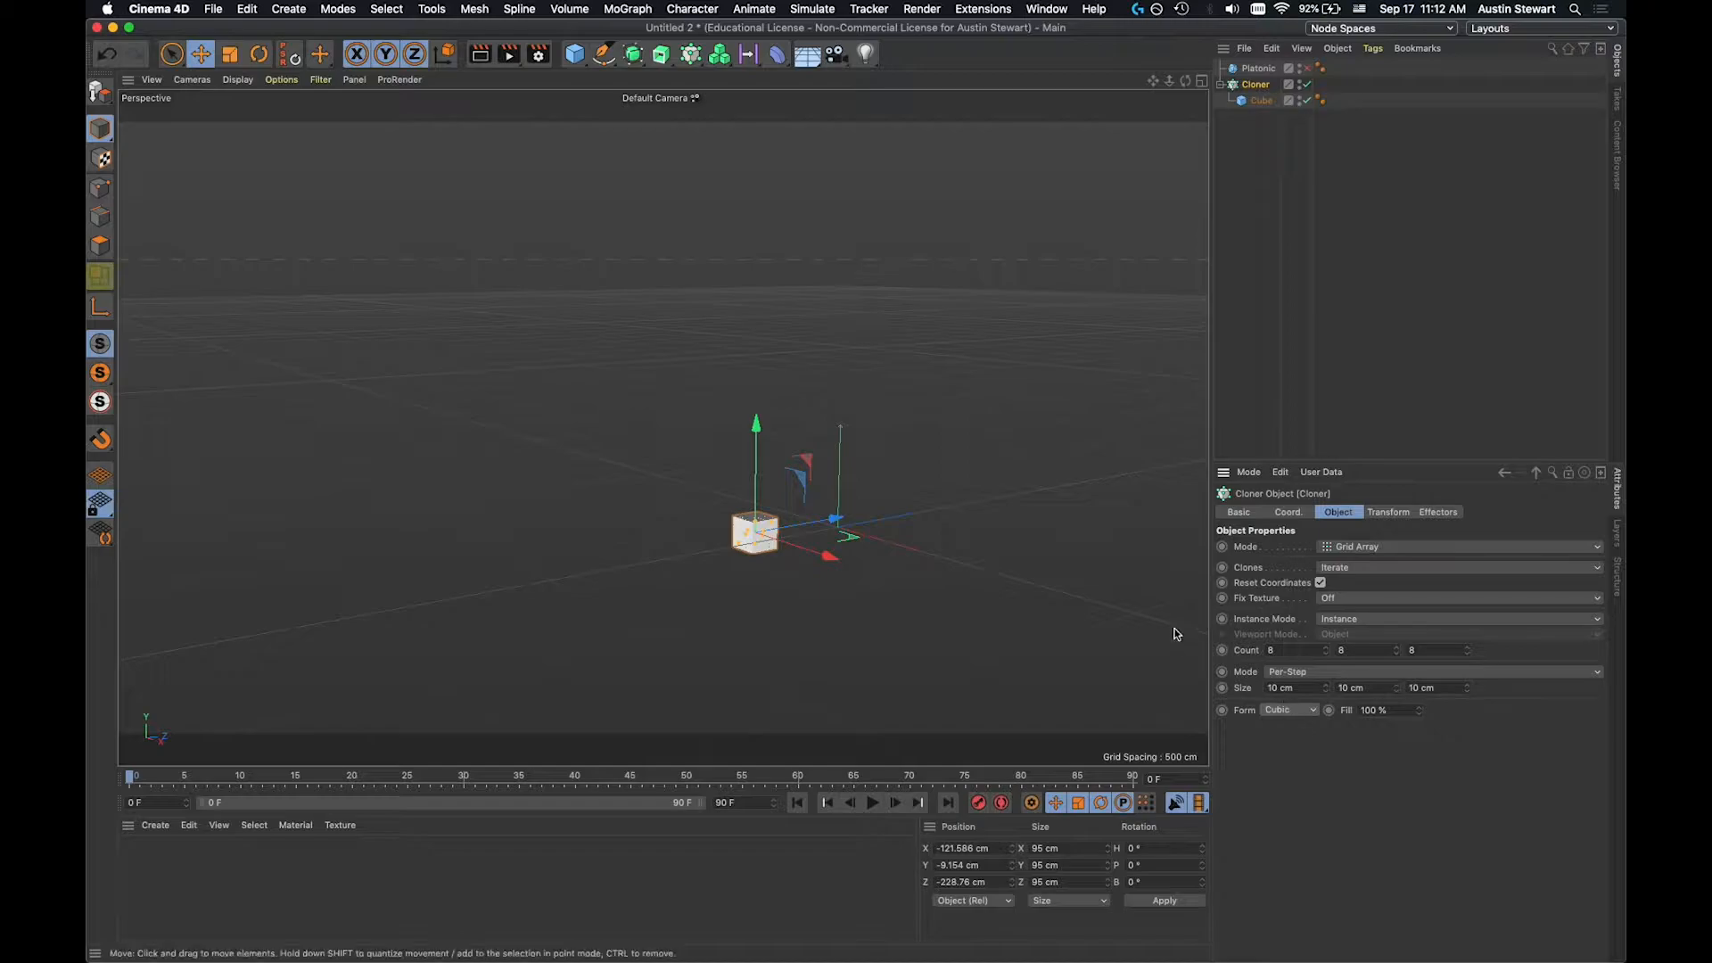
Switch the size mode to Endpoint and enlarge the grid in the viewport to about 270 × 324 × 433 cm.
left_click(1297, 671)
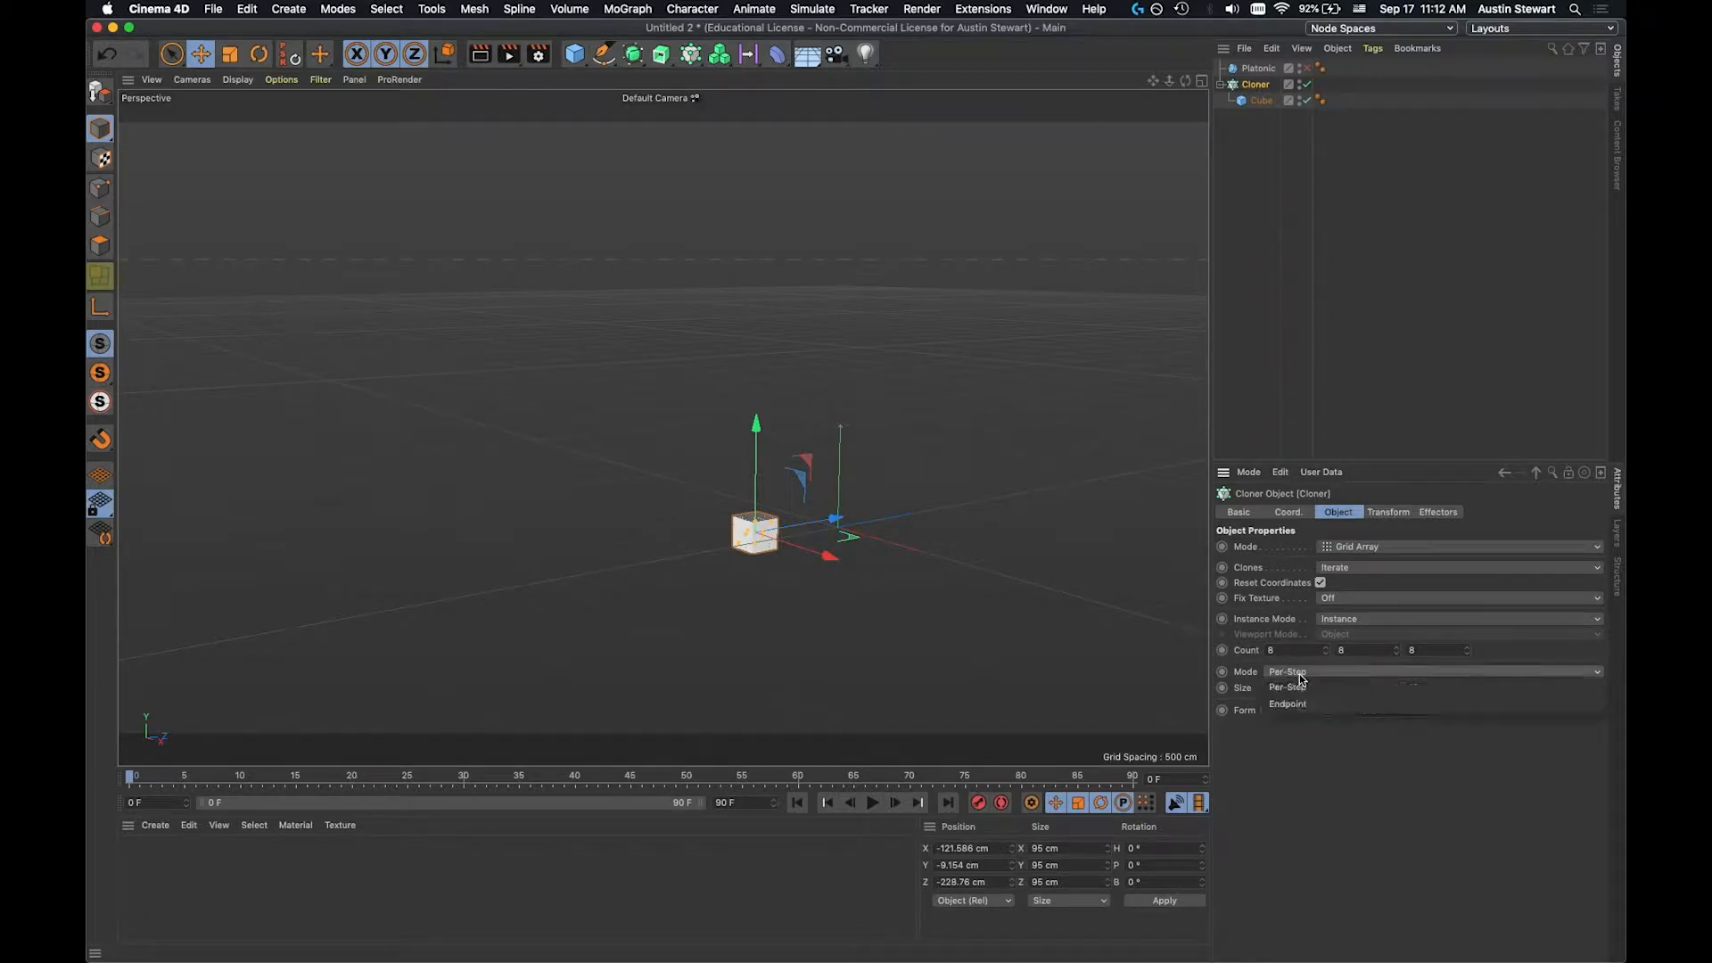
left_click(1300, 705)
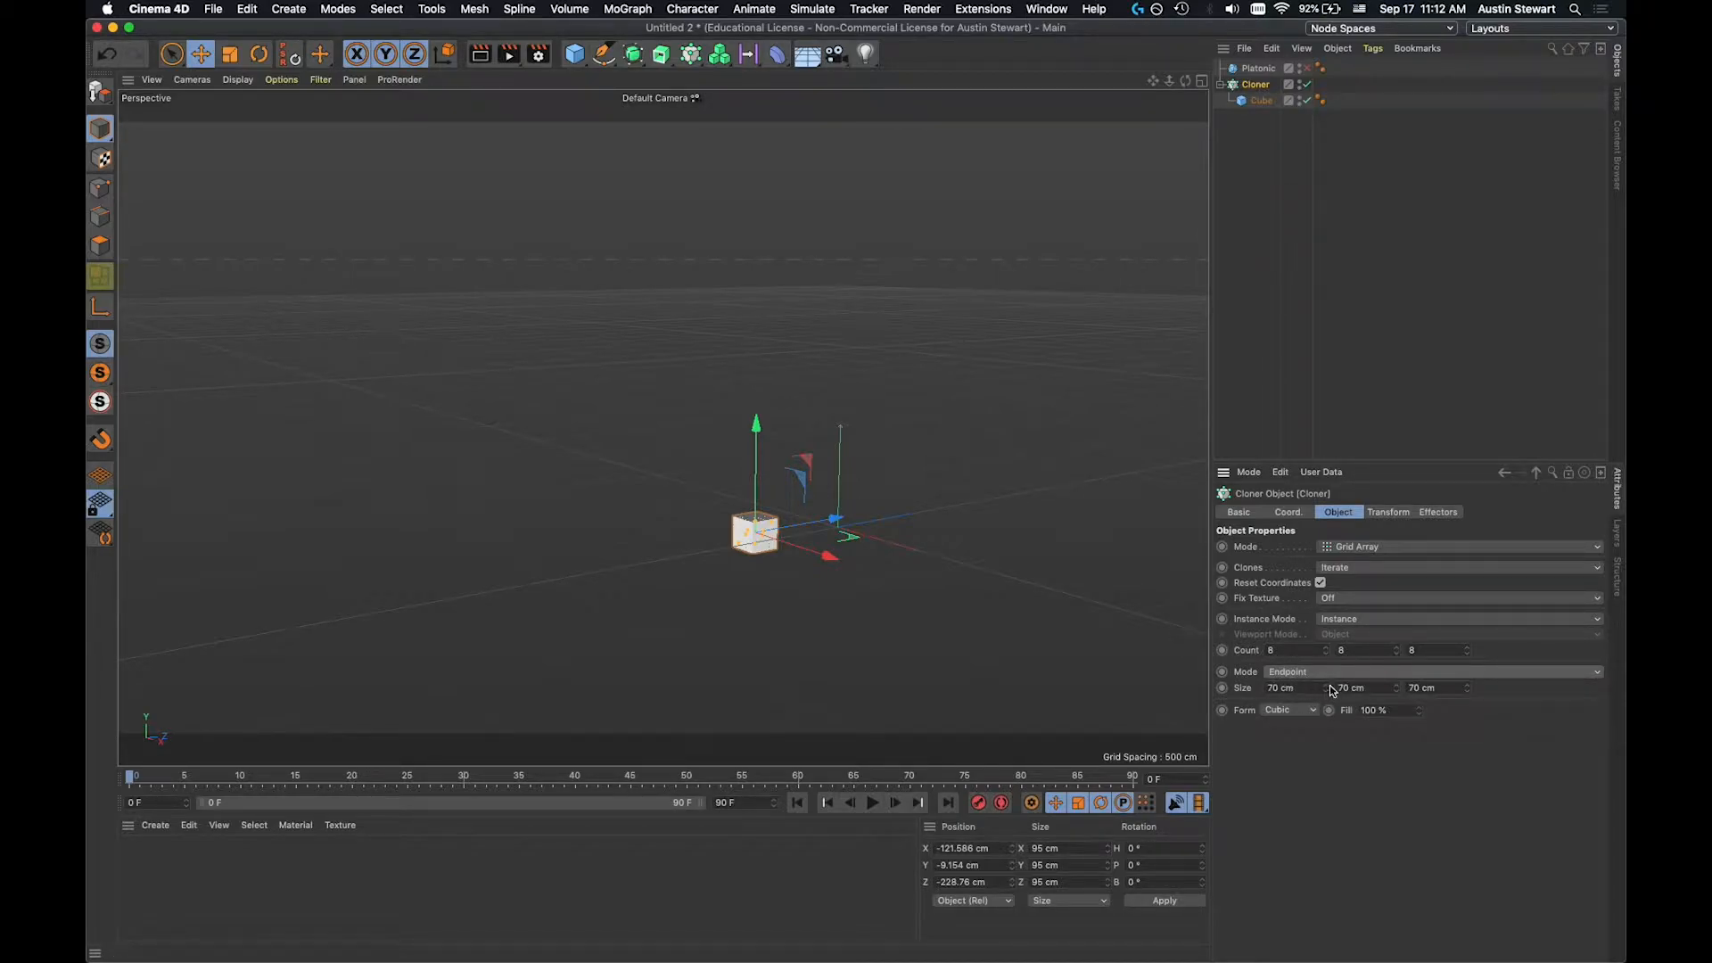
left_click_drag(740, 550, 672, 589)
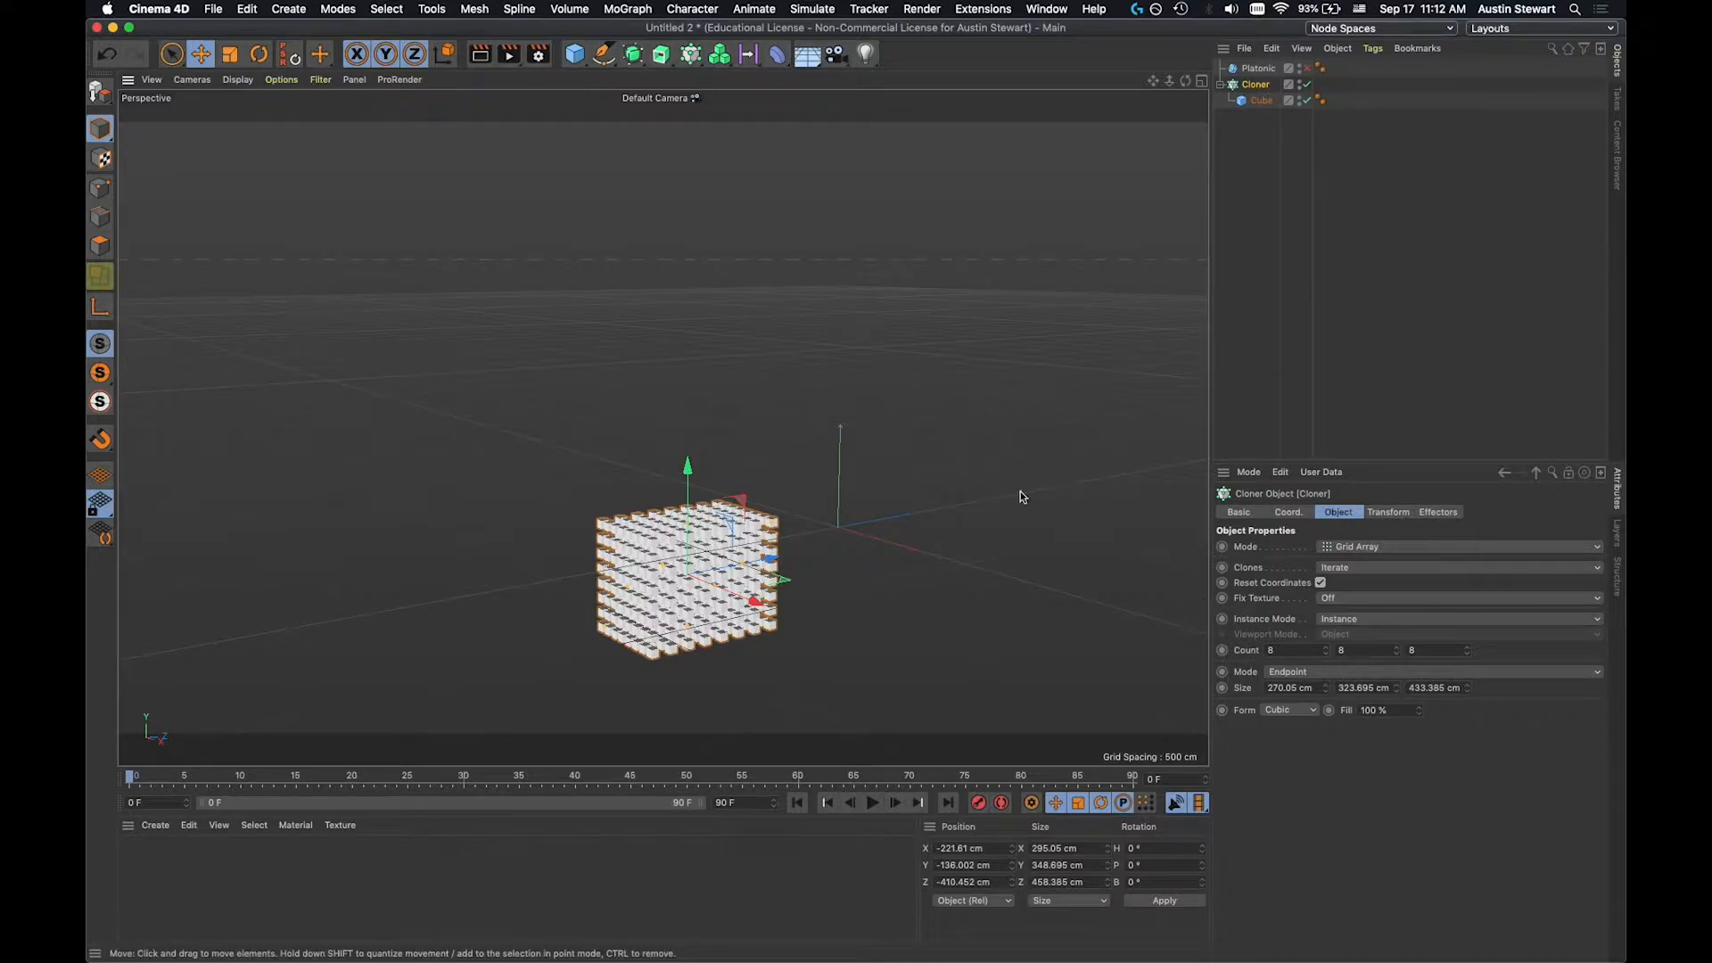
Change the cloner's mode from Grid Array to Linear.
left_click(1354, 548)
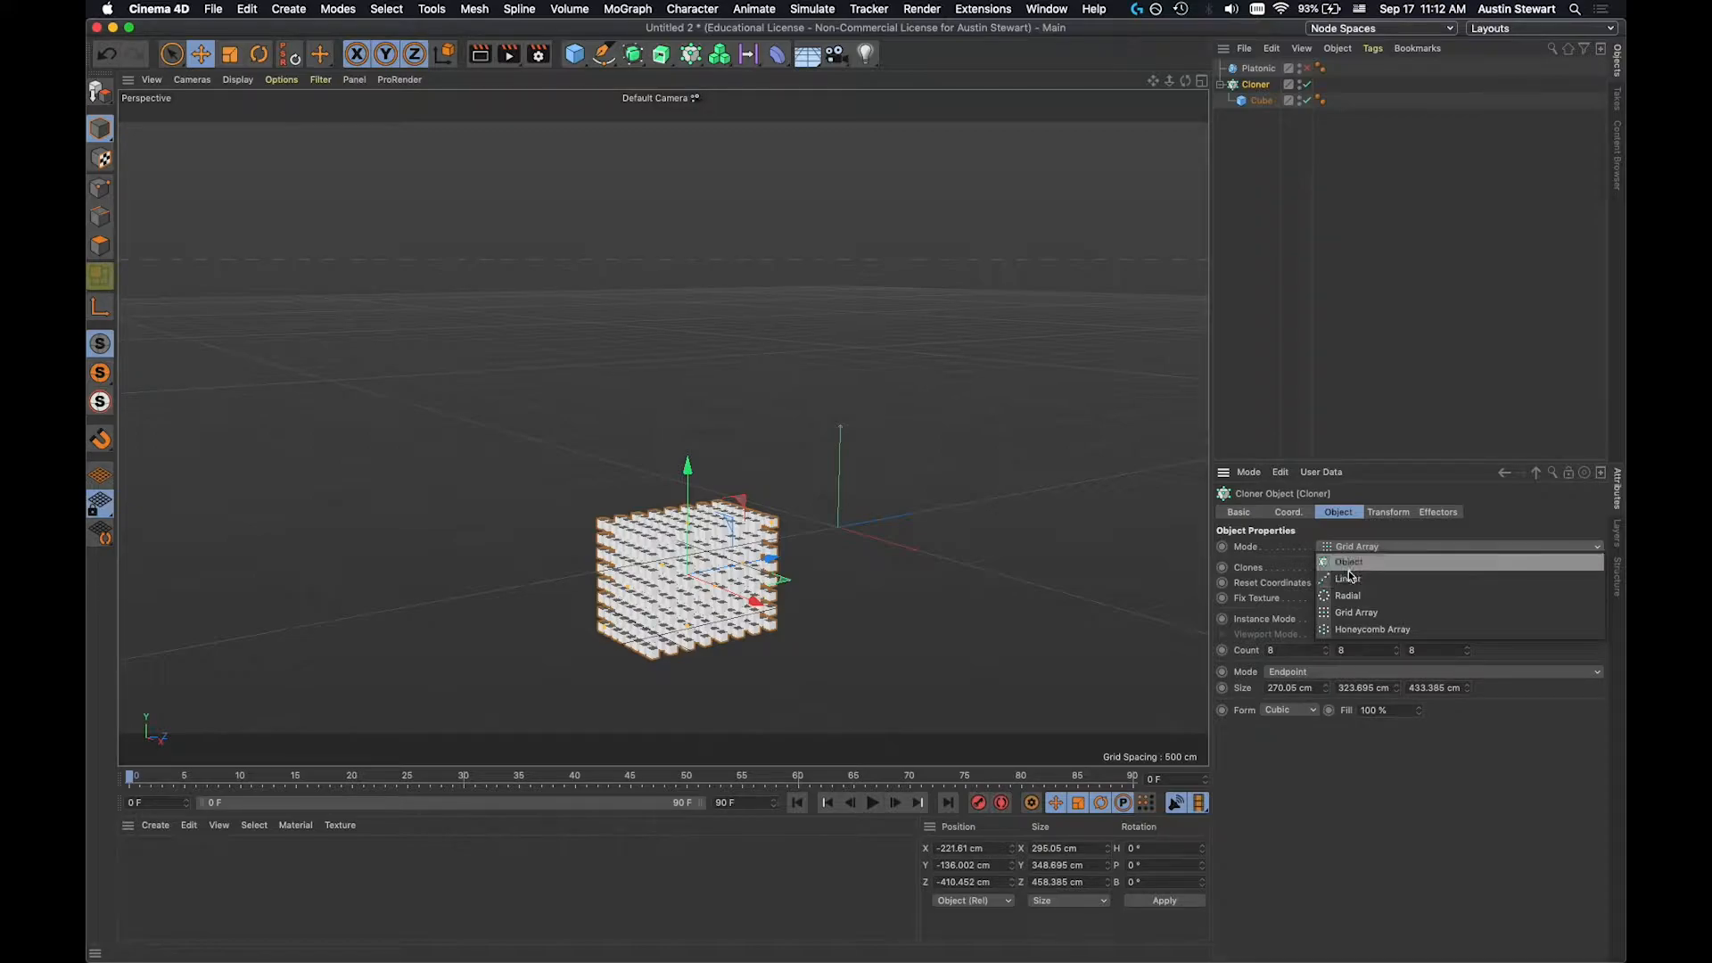
left_click(1347, 580)
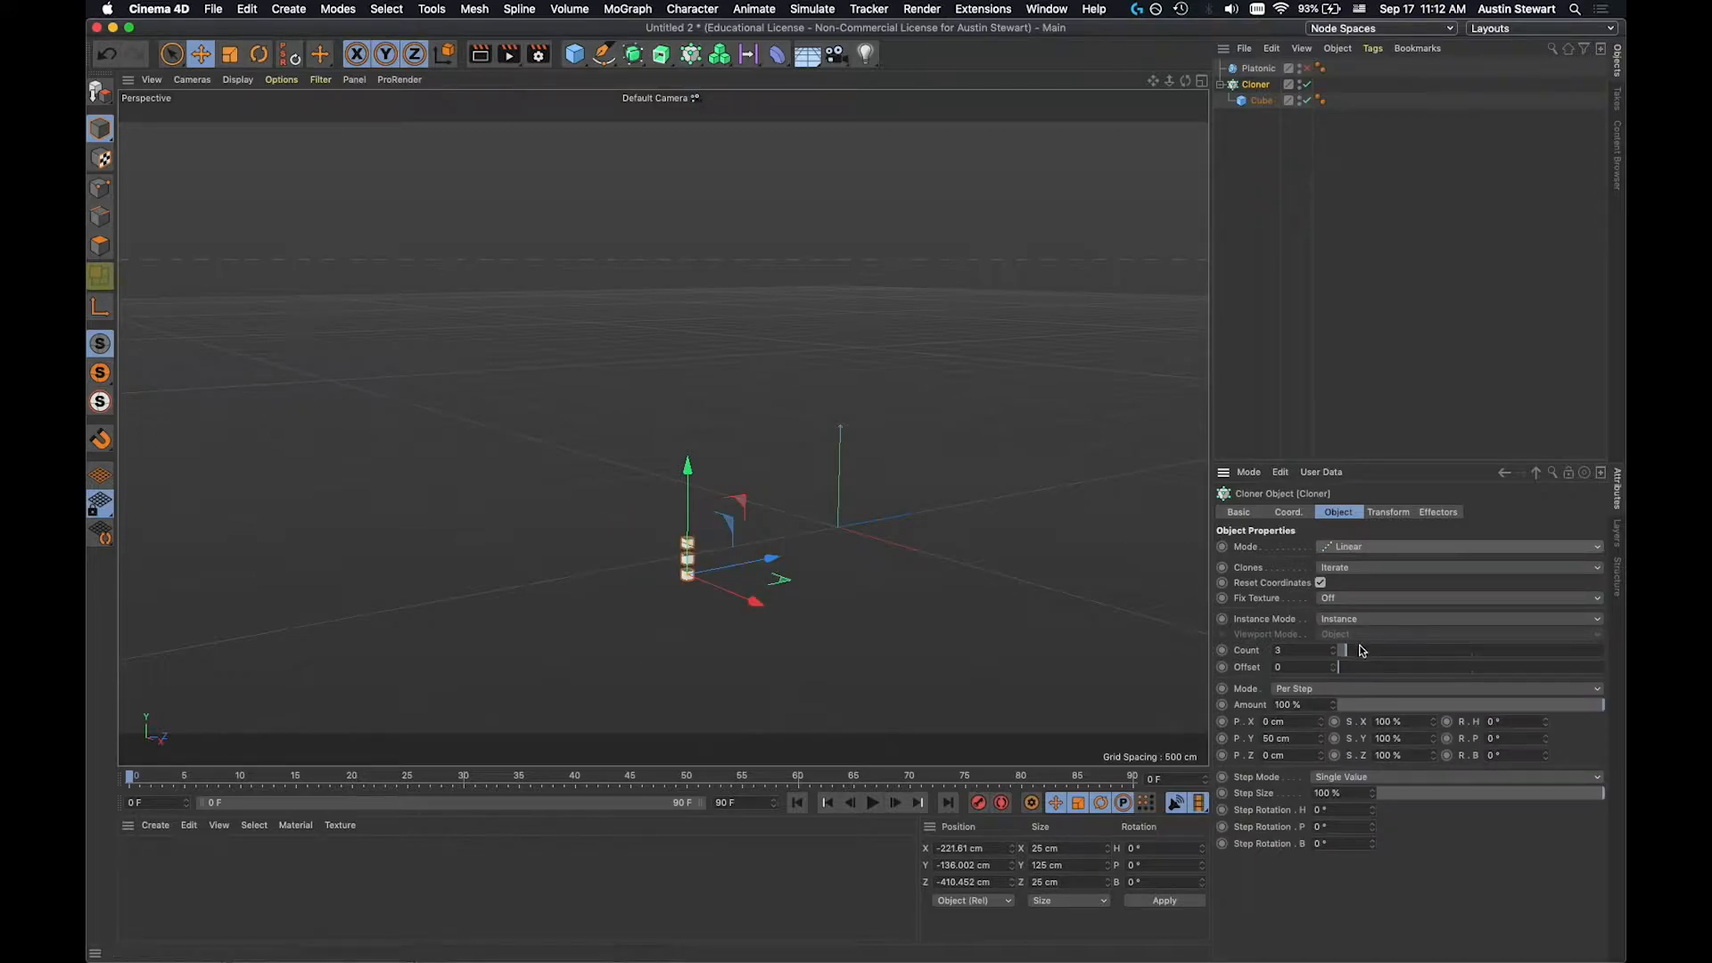
Set the linear cloner's count to 21 and switch its distribution mode from Per Step to End Point.
mouse_move(1349, 652)
left_mouse_down()
mouse_move(1502, 645)
mouse_move(1346, 649)
mouse_move(1397, 653)
left_mouse_up()
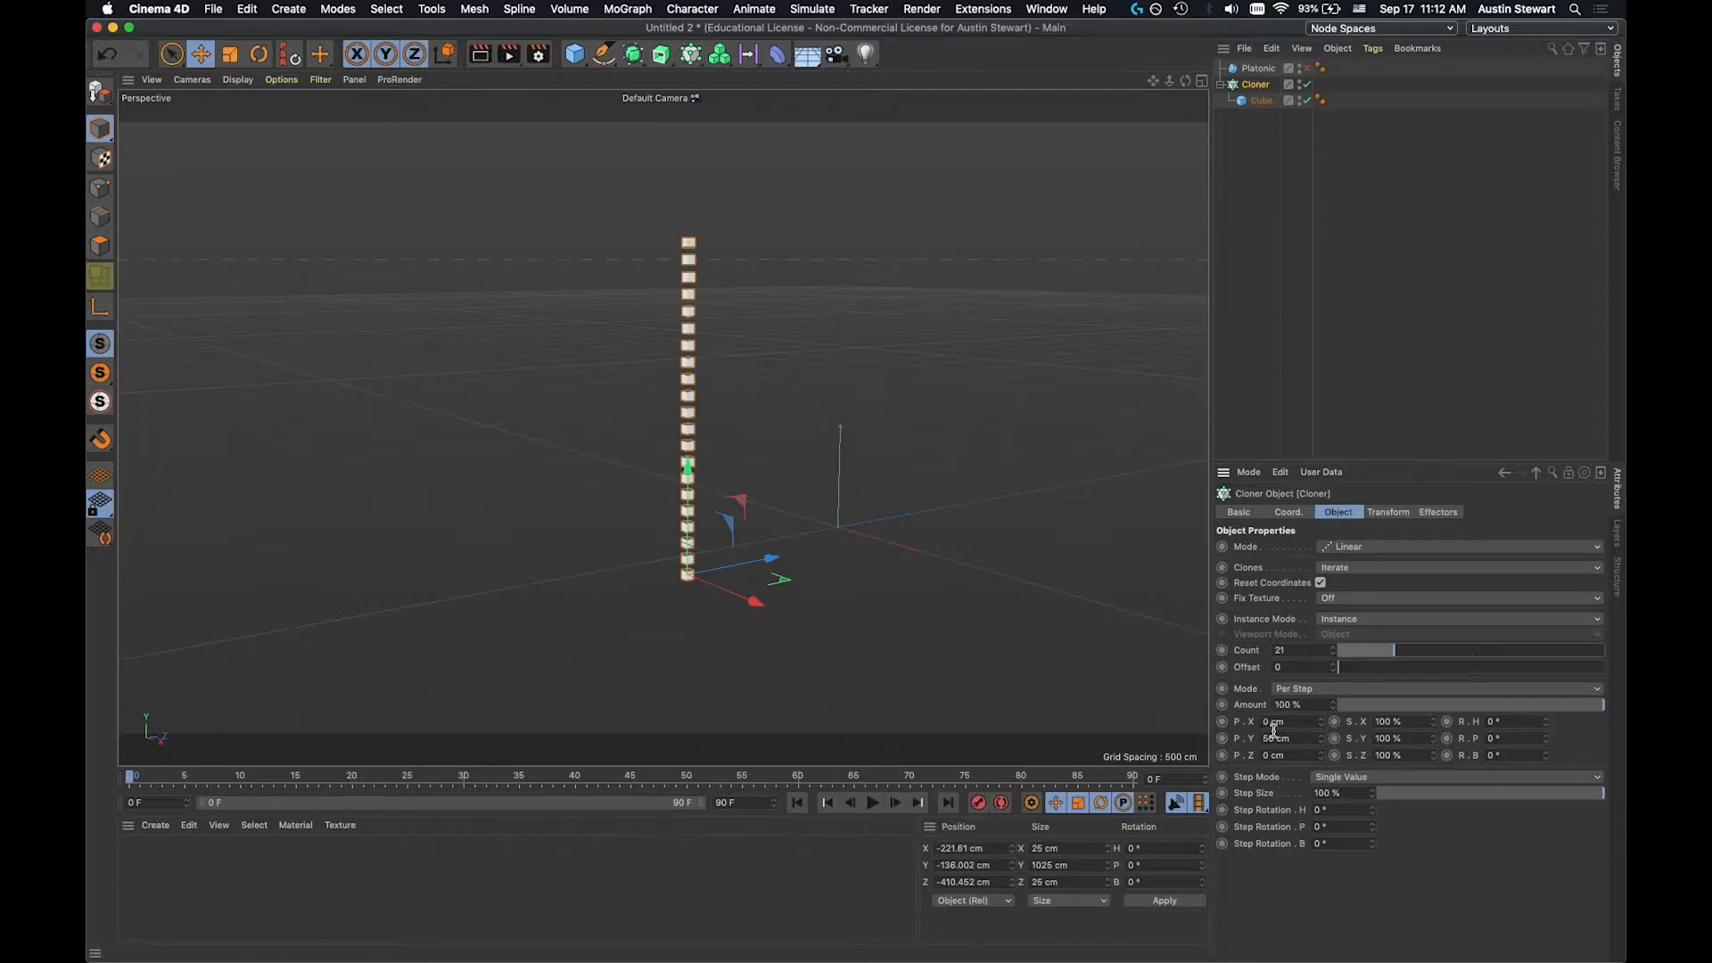
left_click(1328, 692)
left_click(1328, 706)
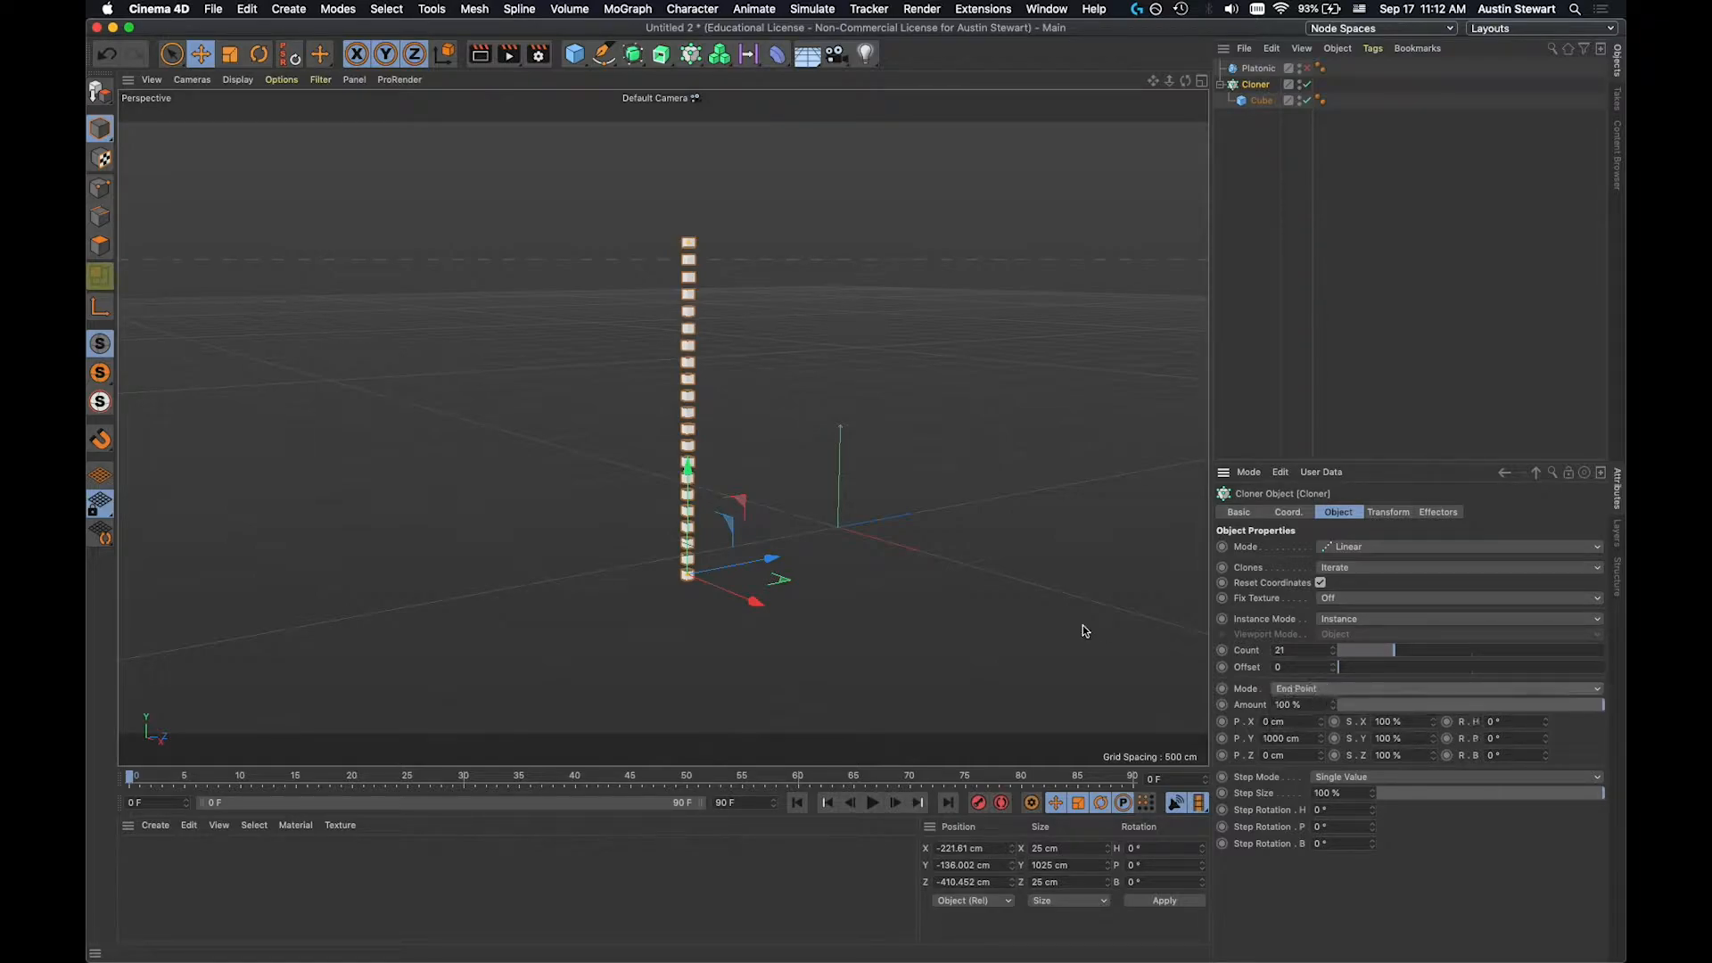
Move the end point of the clone line in the viewports to about 707 cm in X, 1126 cm in Y and 361 cm in Z.
mouse_move(689, 243)
left_mouse_down()
mouse_move(693, 356)
mouse_move(631, 233)
mouse_move(493, 336)
mouse_move(602, 557)
mouse_move(874, 492)
mouse_move(877, 257)
mouse_move(608, 199)
mouse_move(726, 214)
mouse_move(1011, 372)
mouse_move(681, 317)
mouse_move(612, 485)
mouse_move(791, 531)
mouse_move(841, 282)
left_mouse_up()
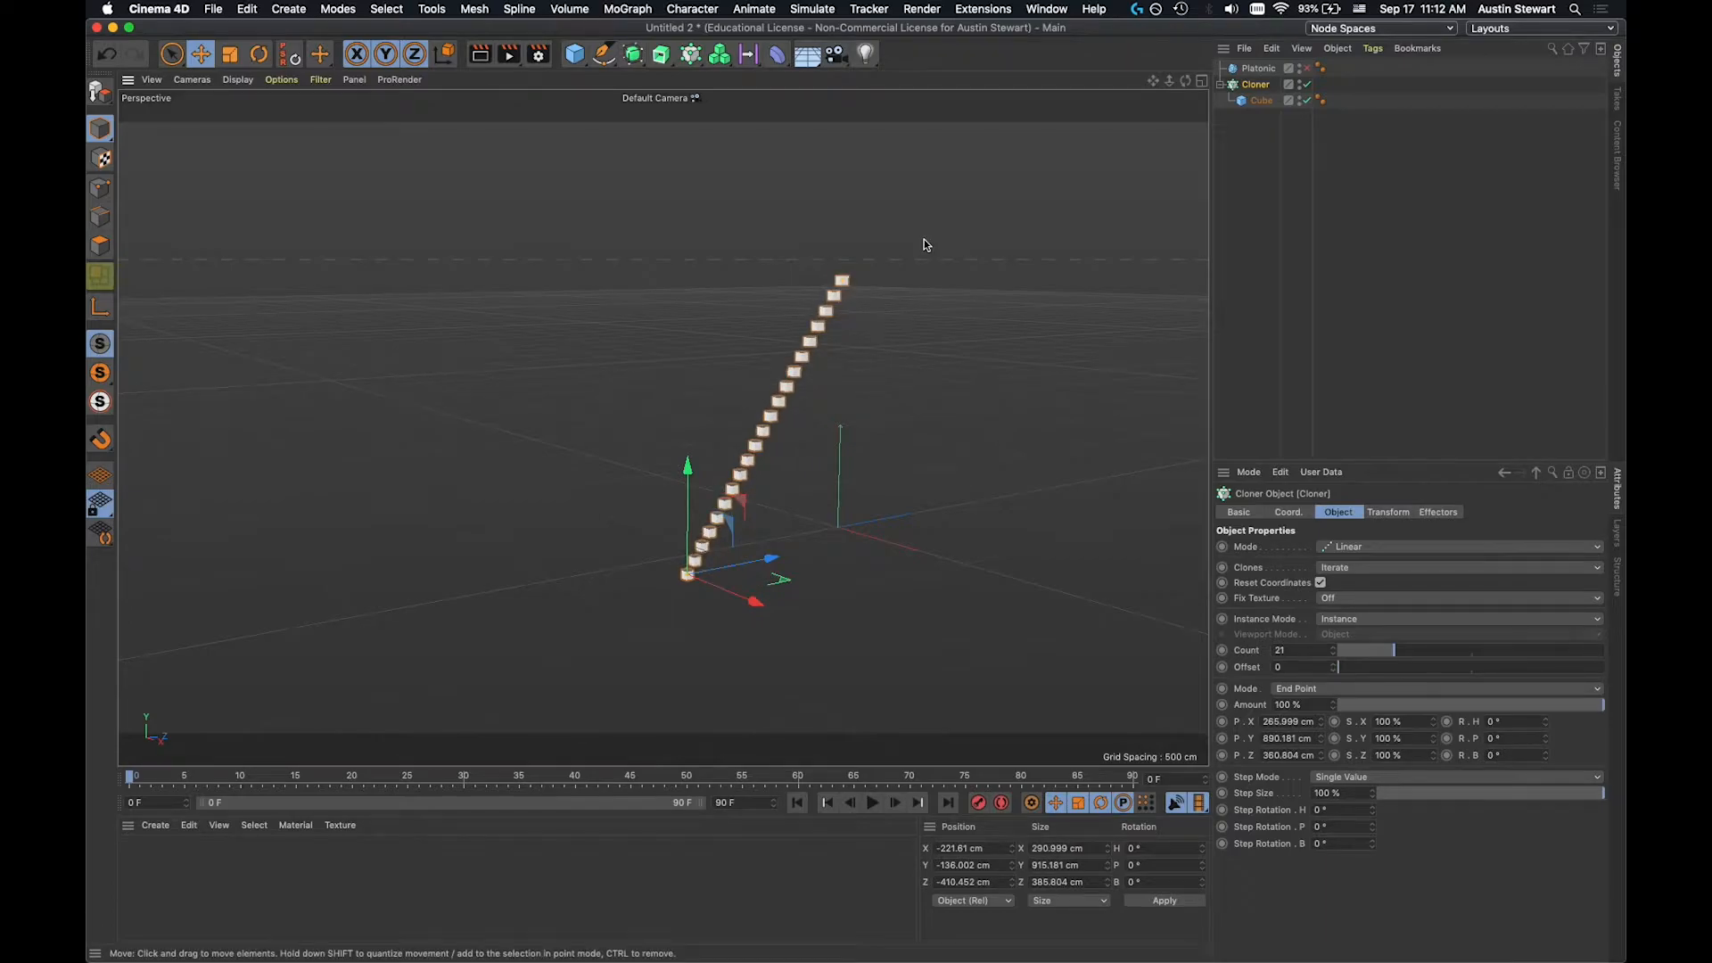
left_click(1202, 81)
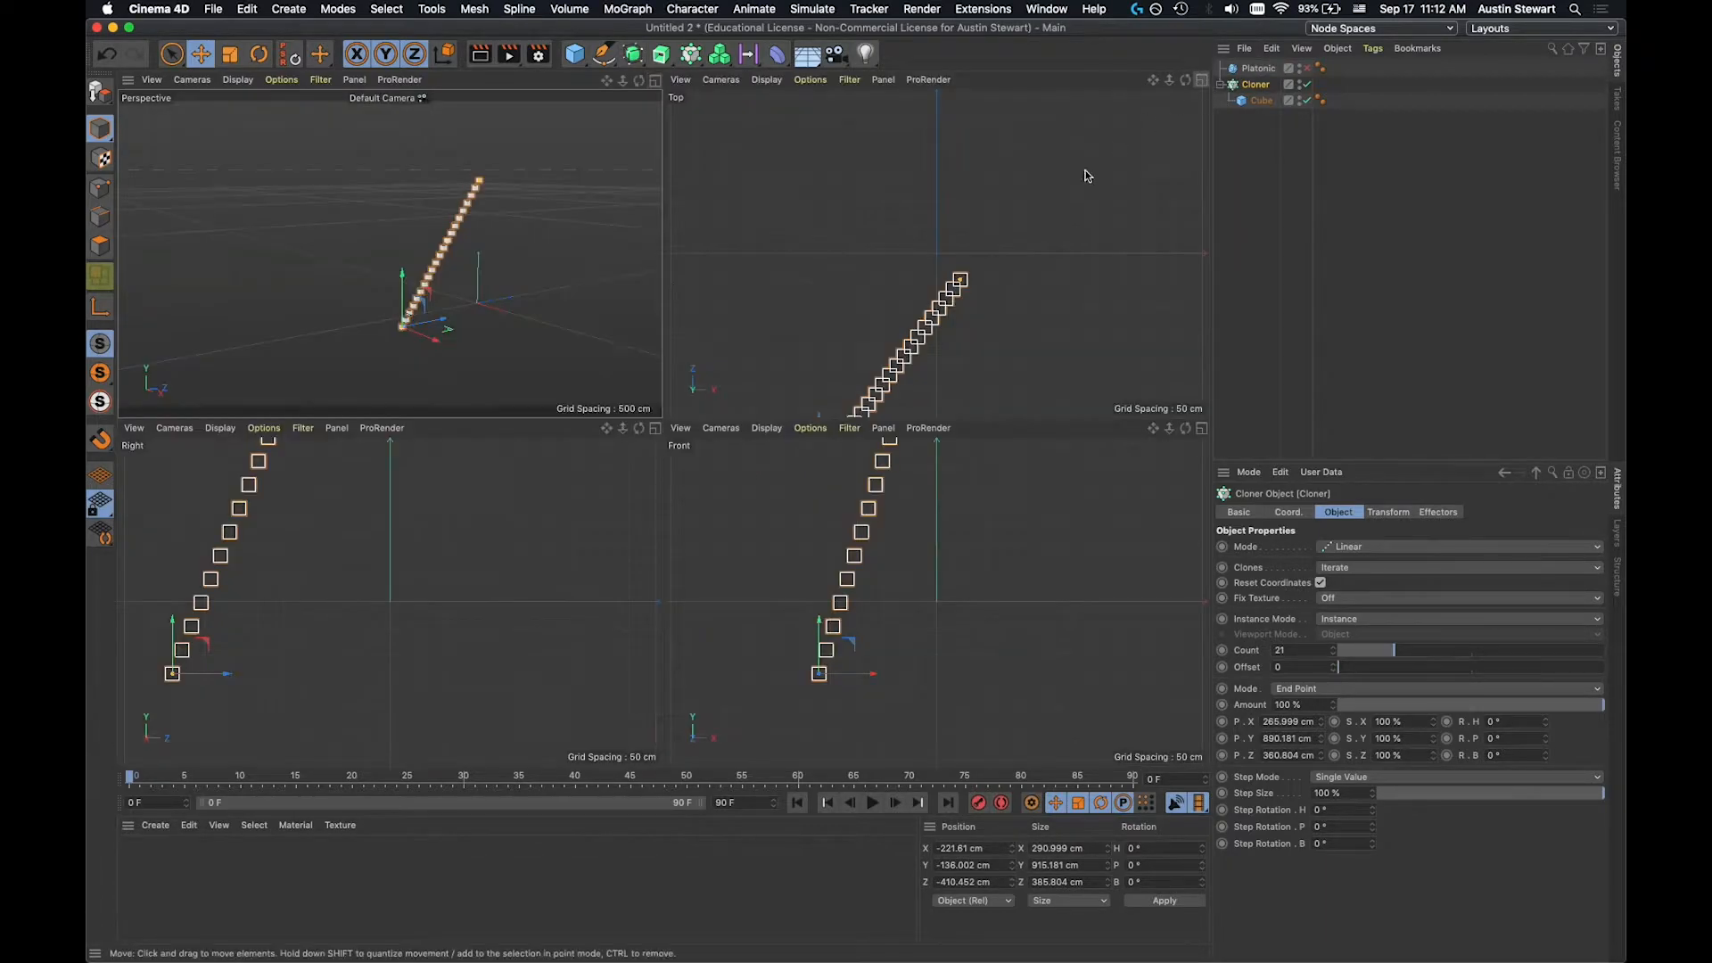
scroll(887, 484, "down", 2)
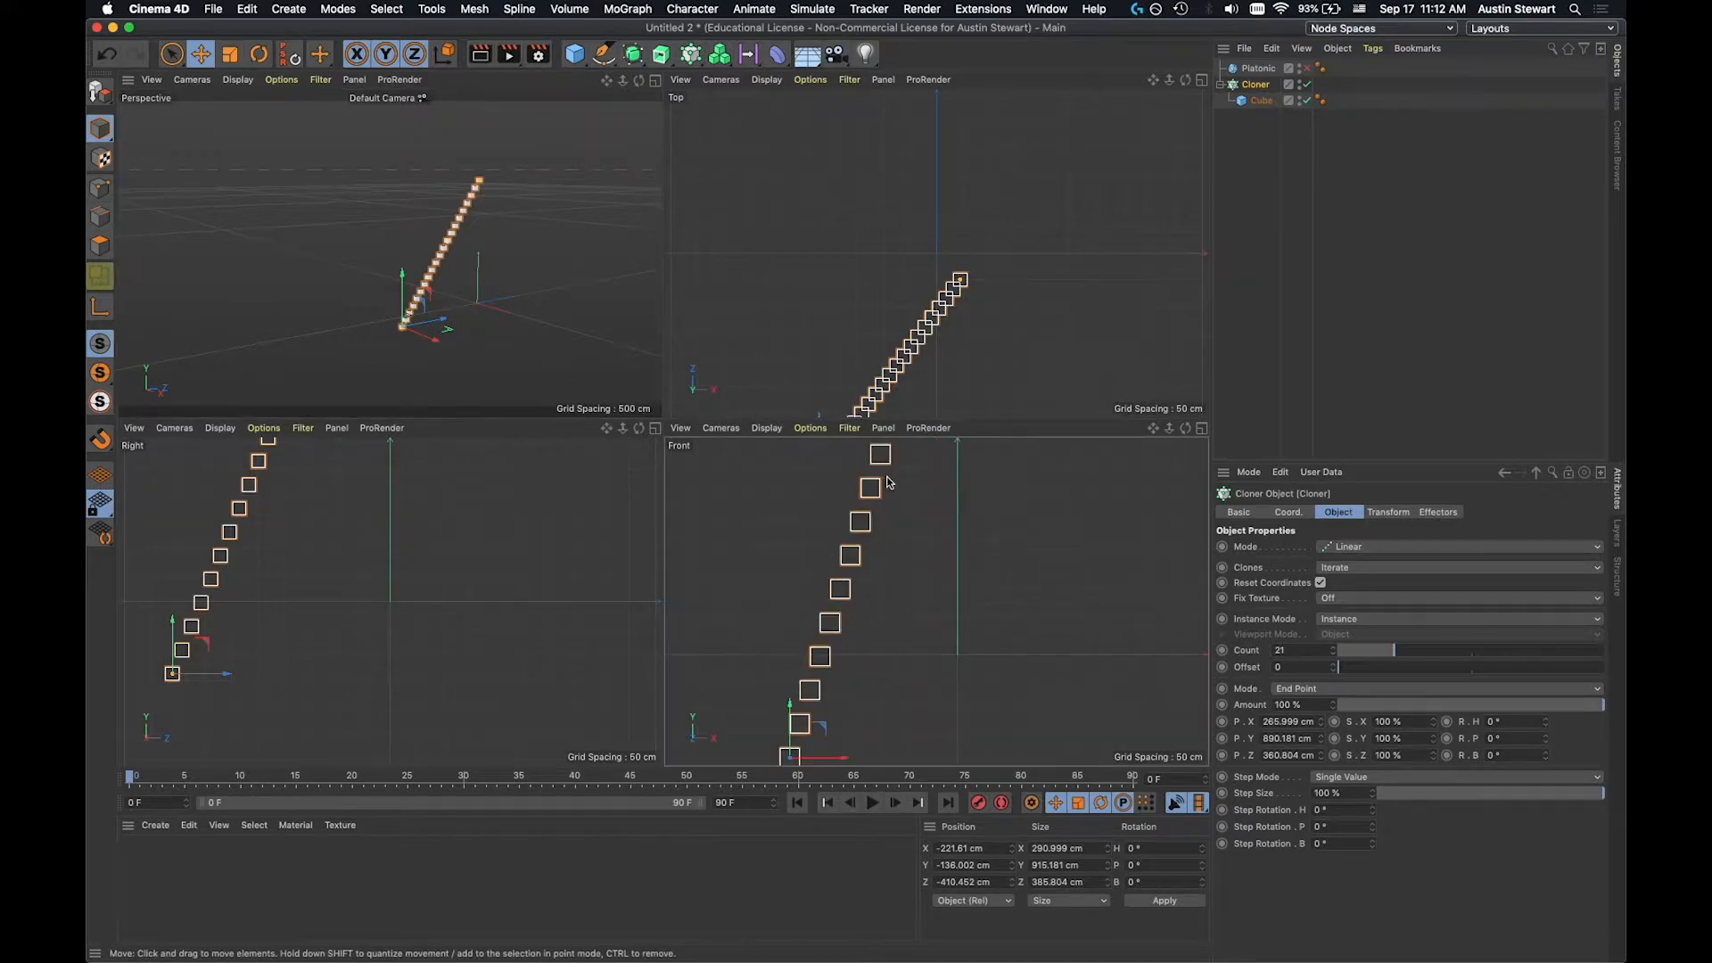
scroll(887, 484, "down", 3)
middle_click_drag(886, 478, 893, 535, "alt")
mouse_move(901, 502)
left_mouse_down()
mouse_move(856, 490)
mouse_move(765, 528)
mouse_move(714, 666)
mouse_move(834, 776)
mouse_move(1025, 612)
mouse_move(917, 497)
mouse_move(931, 488)
left_mouse_up()
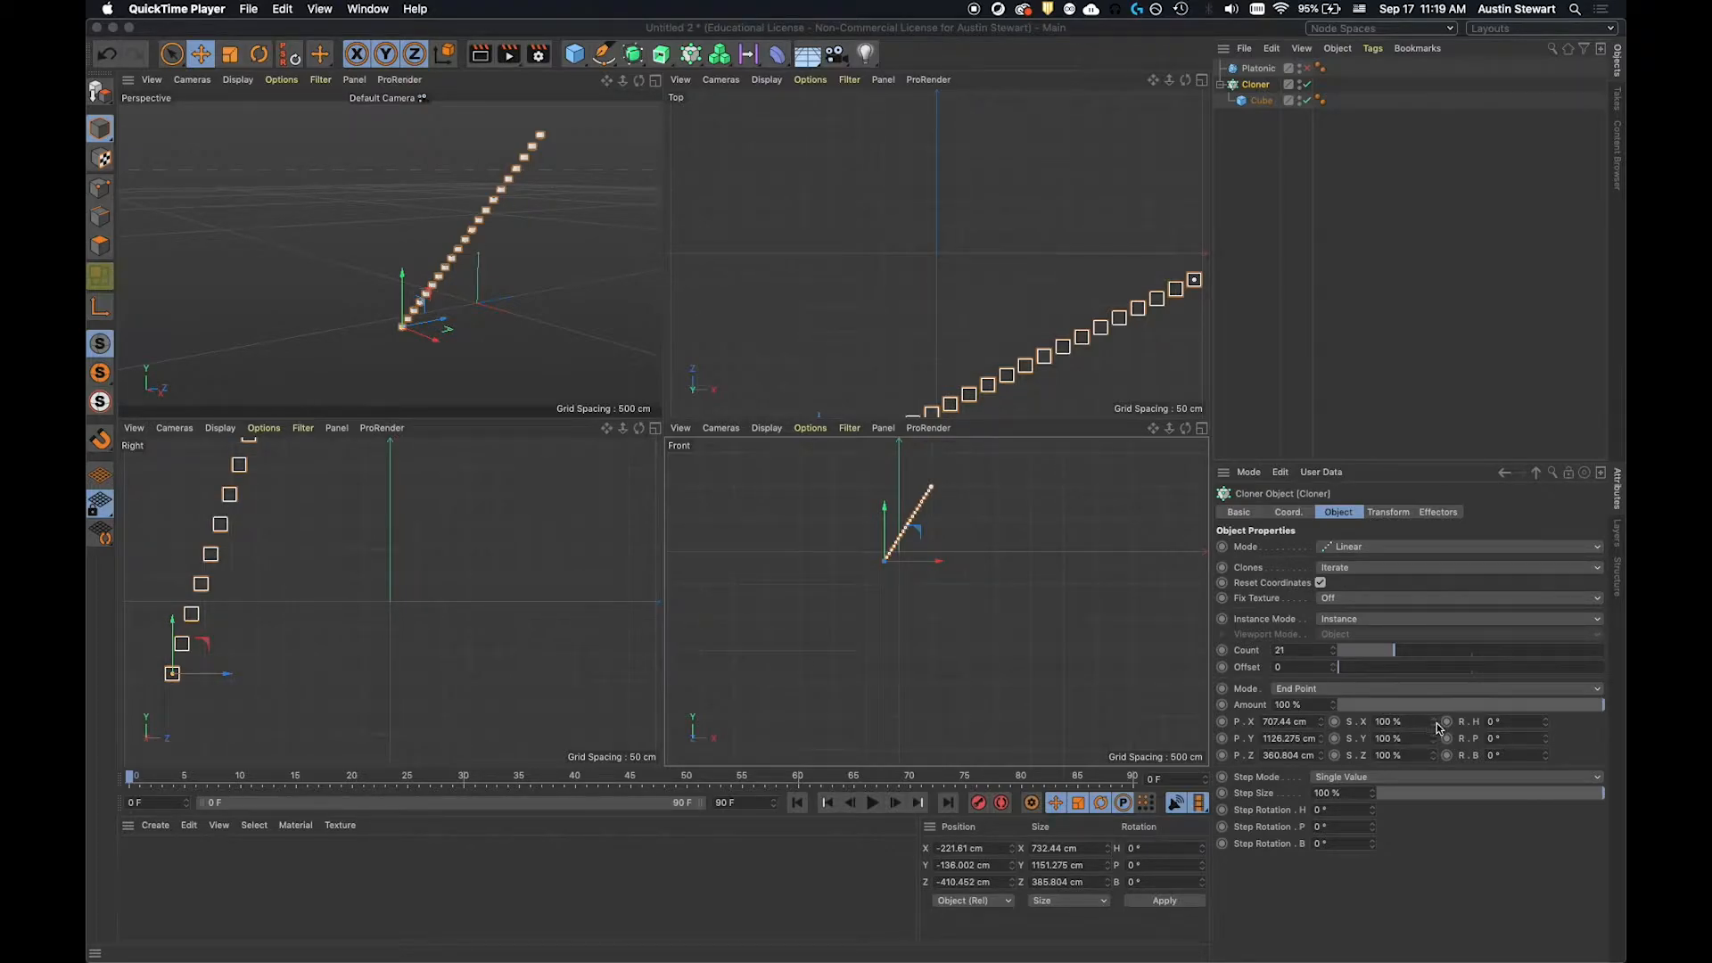
Scale the clones progressively towards the end point to 159% in X, 196% in Y and 314% in Z.
left_click_drag(1434, 728, 1467, 721)
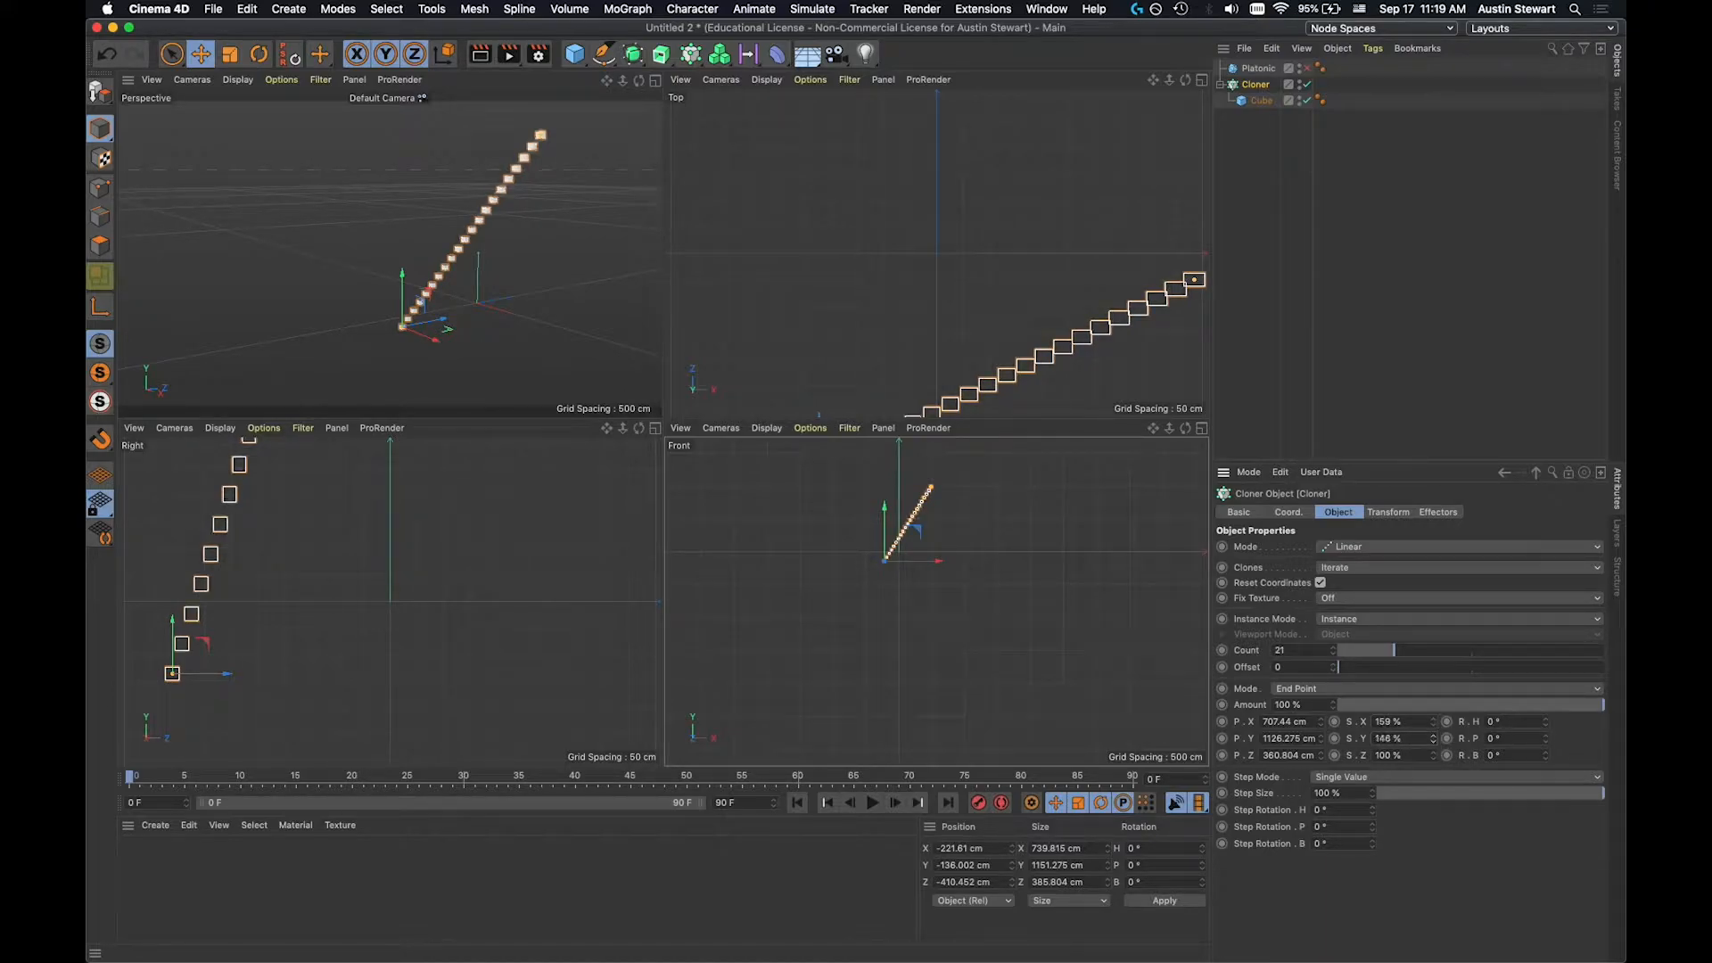
left_click_drag(1434, 755, 1485, 750)
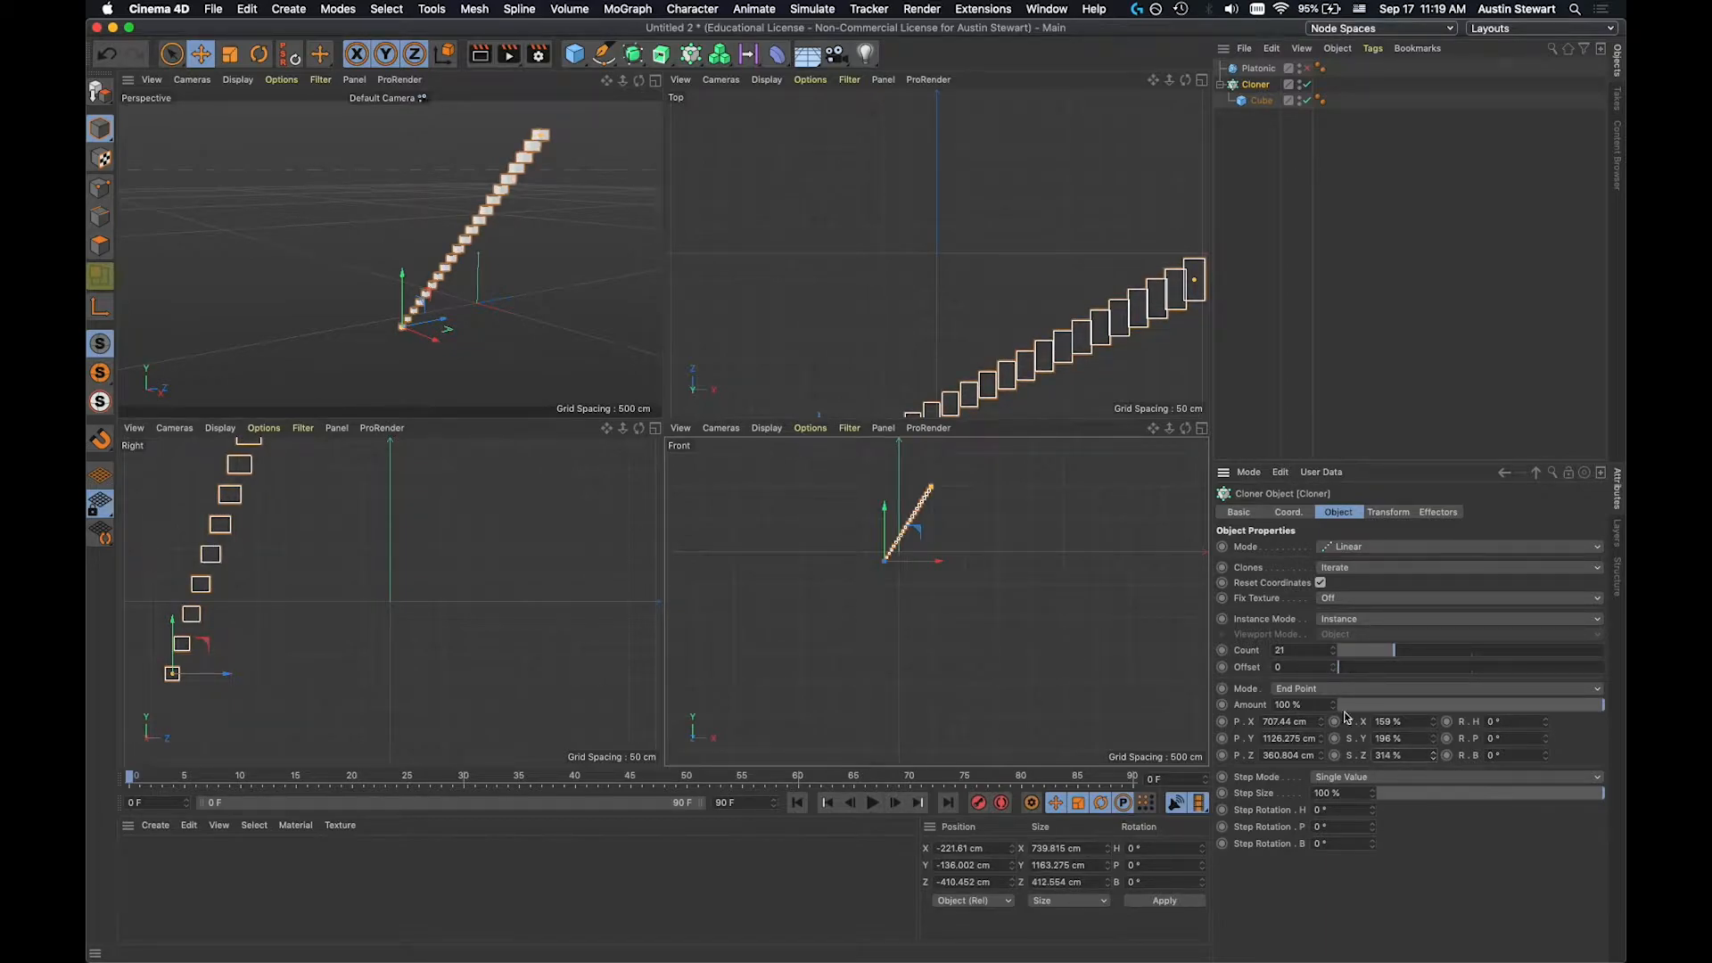
scroll(499, 169, "down", 3)
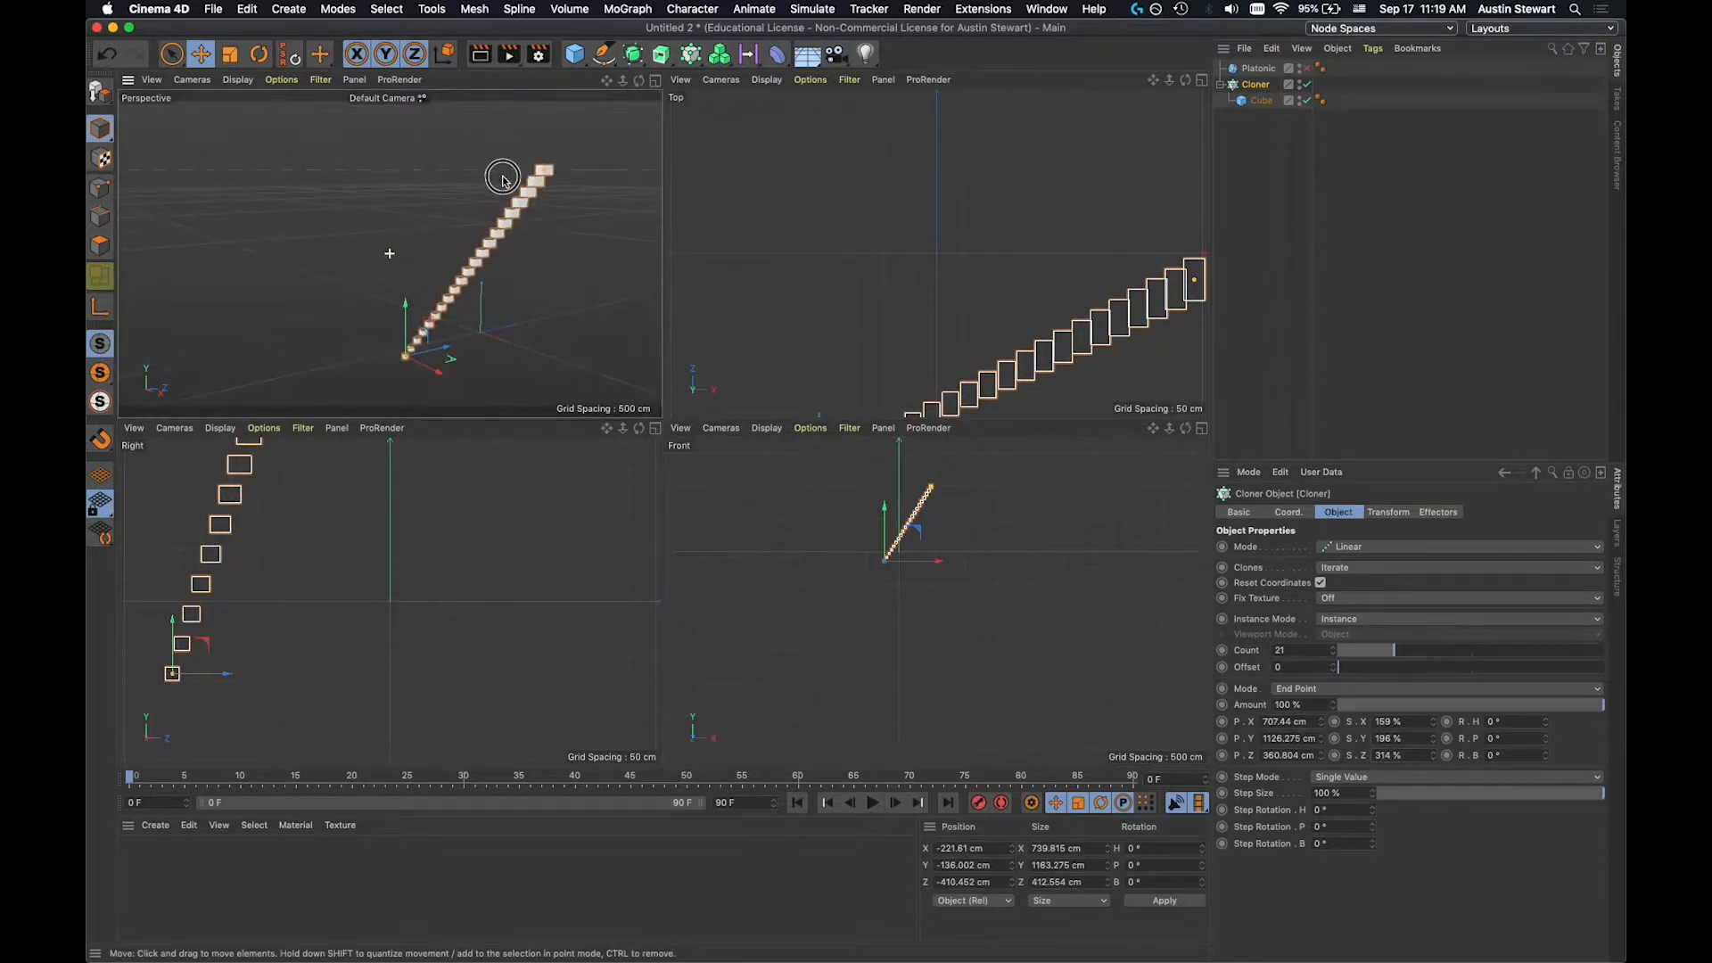
left_click_drag(441, 337, 642, 366, "alt")
right_click_drag(289, 245, 428, 301, "alt")
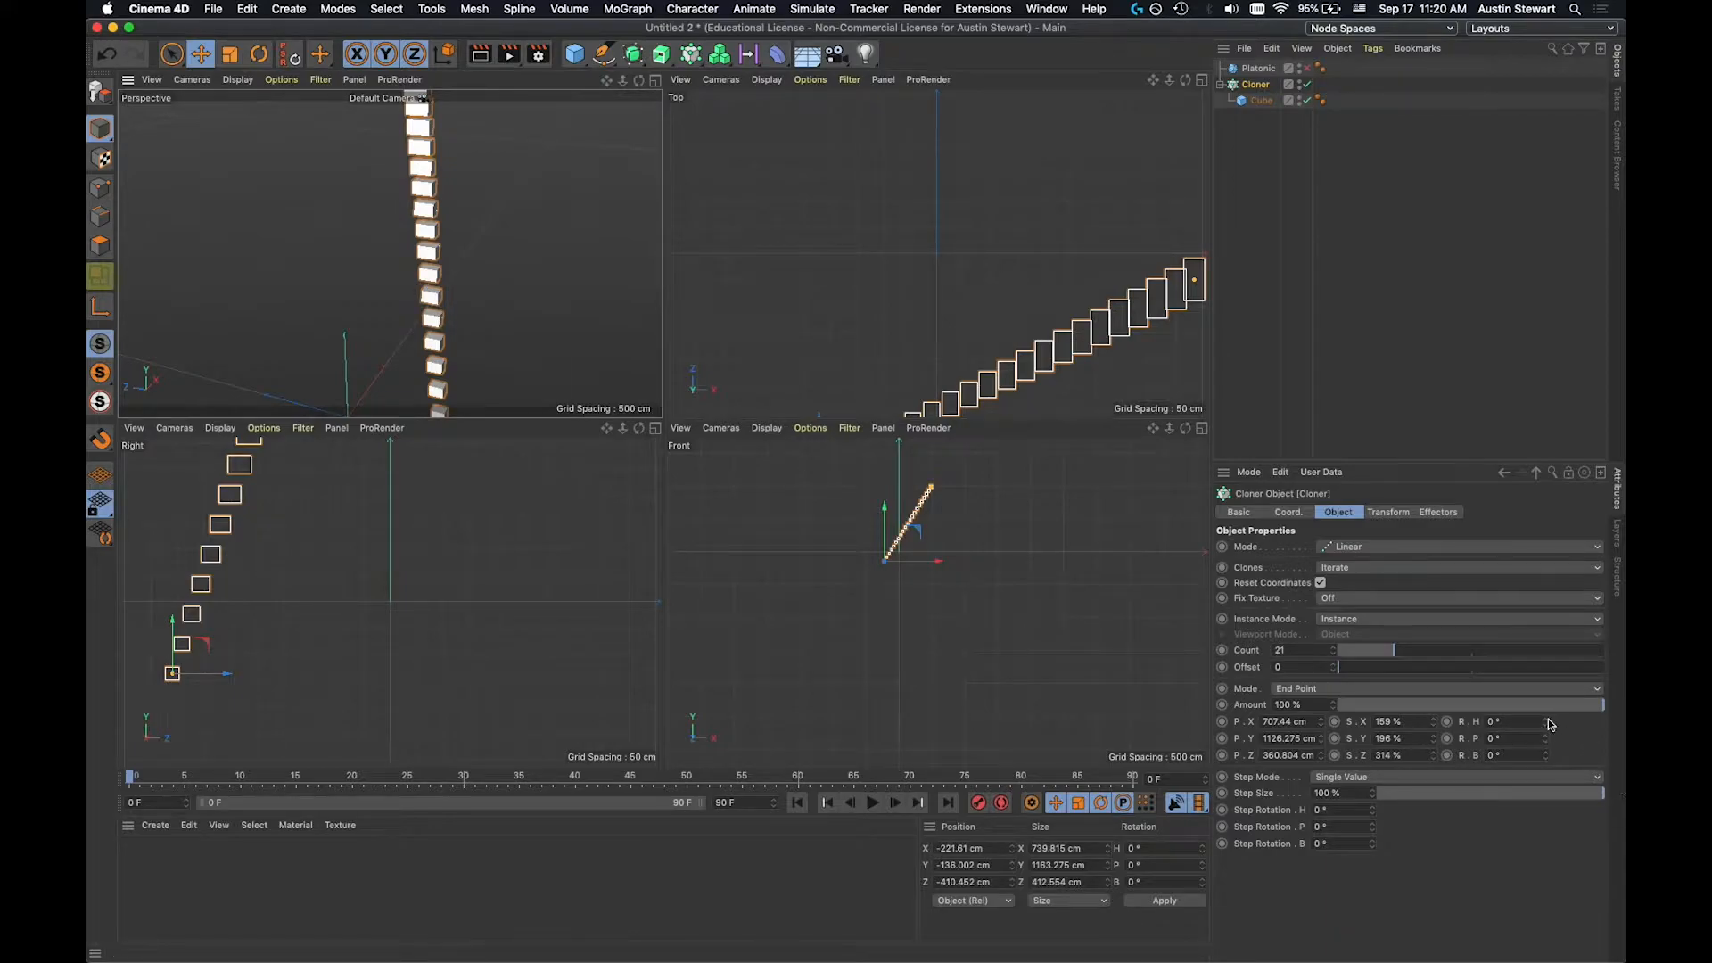
Rotate the clones progressively along the line to 44° heading, 61° pitch and 52° bank.
mouse_move(1546, 723)
left_mouse_down()
mouse_move(1619, 722)
mouse_move(1512, 723)
mouse_move(1583, 722)
mouse_move(1568, 742)
mouse_move(1590, 742)
mouse_move(1561, 755)
mouse_move(1592, 755)
left_mouse_up()
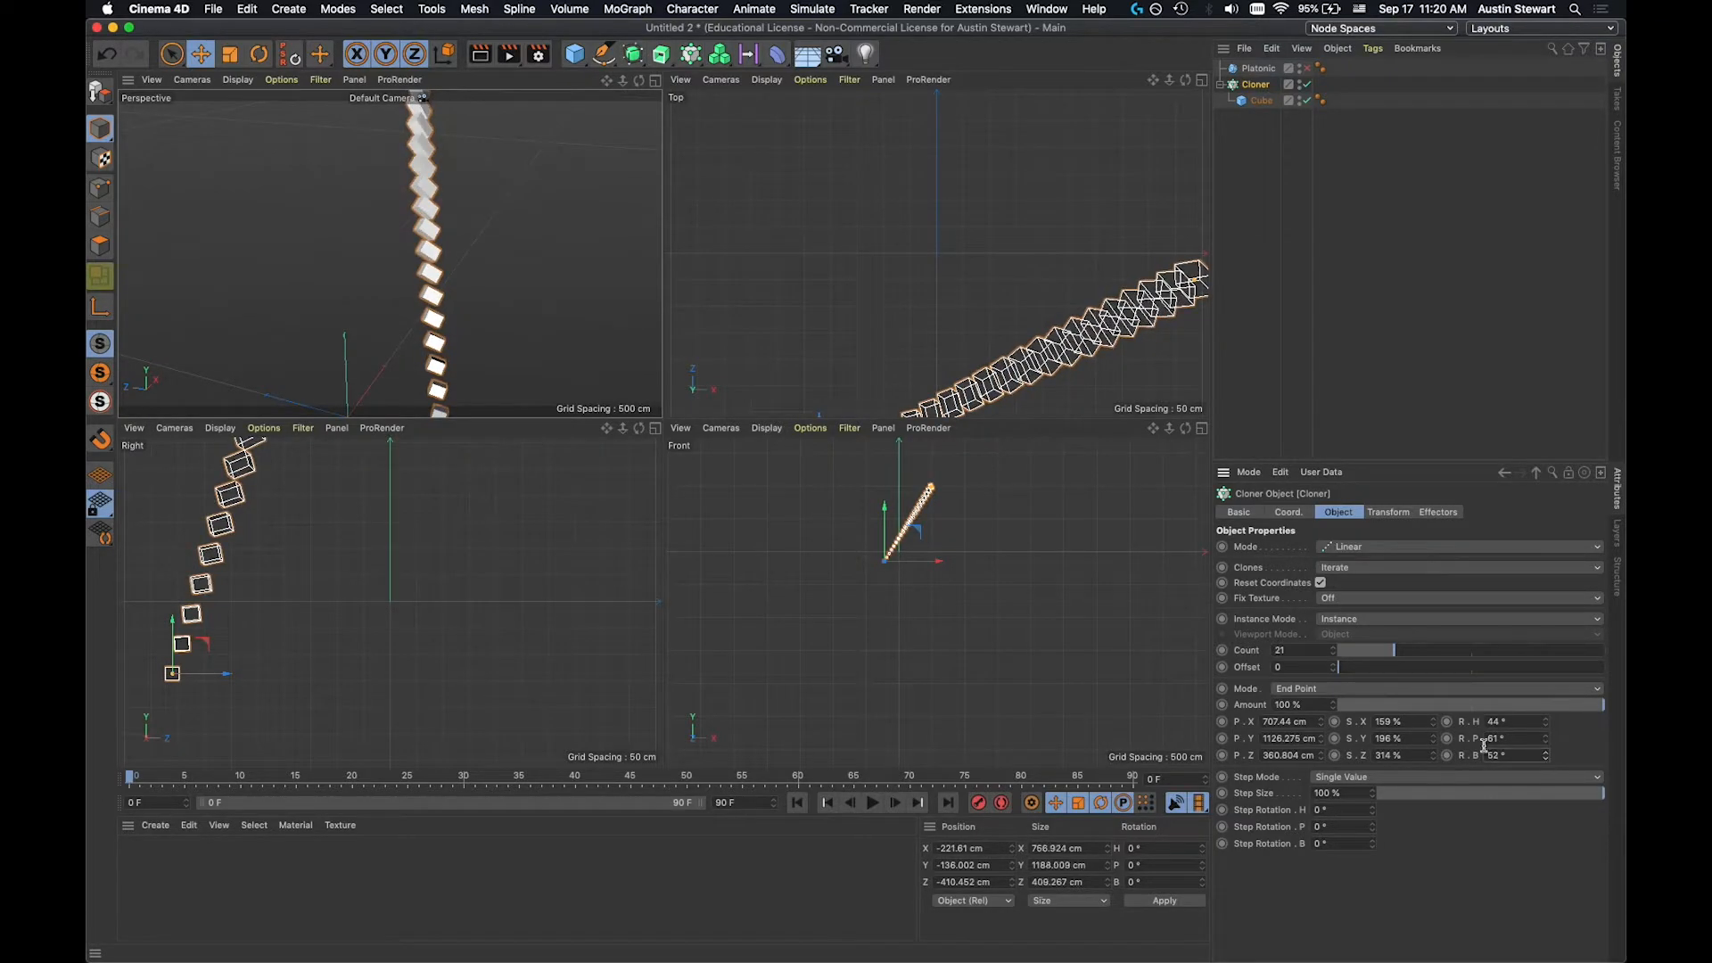
mouse_move(472, 349)
left_mouse_down("alt")
mouse_move(420, 230)
mouse_move(422, 276)
mouse_move(390, 259)
mouse_move(585, 276)
mouse_move(653, 305)
mouse_move(661, 378)
mouse_move(705, 378)
mouse_move(758, 259)
left_mouse_up("alt")
mouse_move(389, 252)
left_mouse_down("alt")
mouse_move(562, 242)
mouse_move(386, 268)
mouse_move(352, 393)
mouse_move(406, 415)
left_mouse_up("alt")
scroll(436, 227, "up", 5)
mouse_move(437, 230)
left_mouse_down("alt")
mouse_move(373, 140)
mouse_move(291, 202)
mouse_move(378, 336)
mouse_move(469, 254)
mouse_move(520, 355)
mouse_move(614, 317)
mouse_move(602, 239)
mouse_move(631, 211)
mouse_move(610, 245)
left_mouse_up("alt")
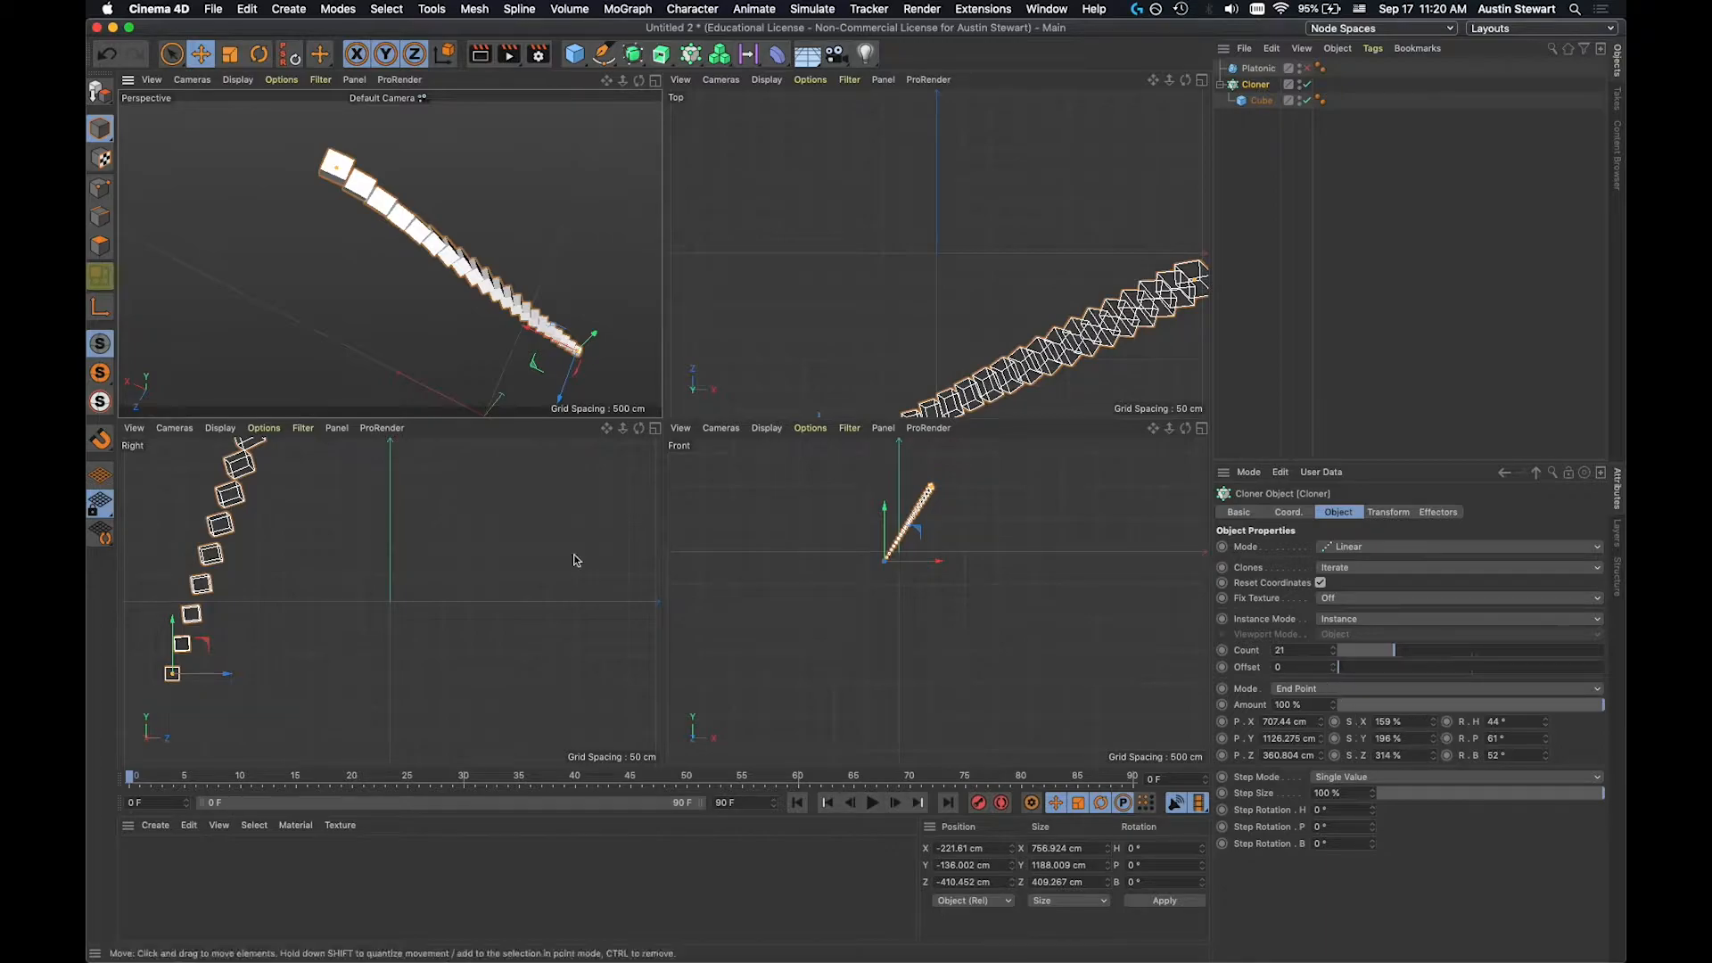
Set the clones' end-point rotation to 360° bank, with pitch and heading at 0°.
left_click(1517, 755)
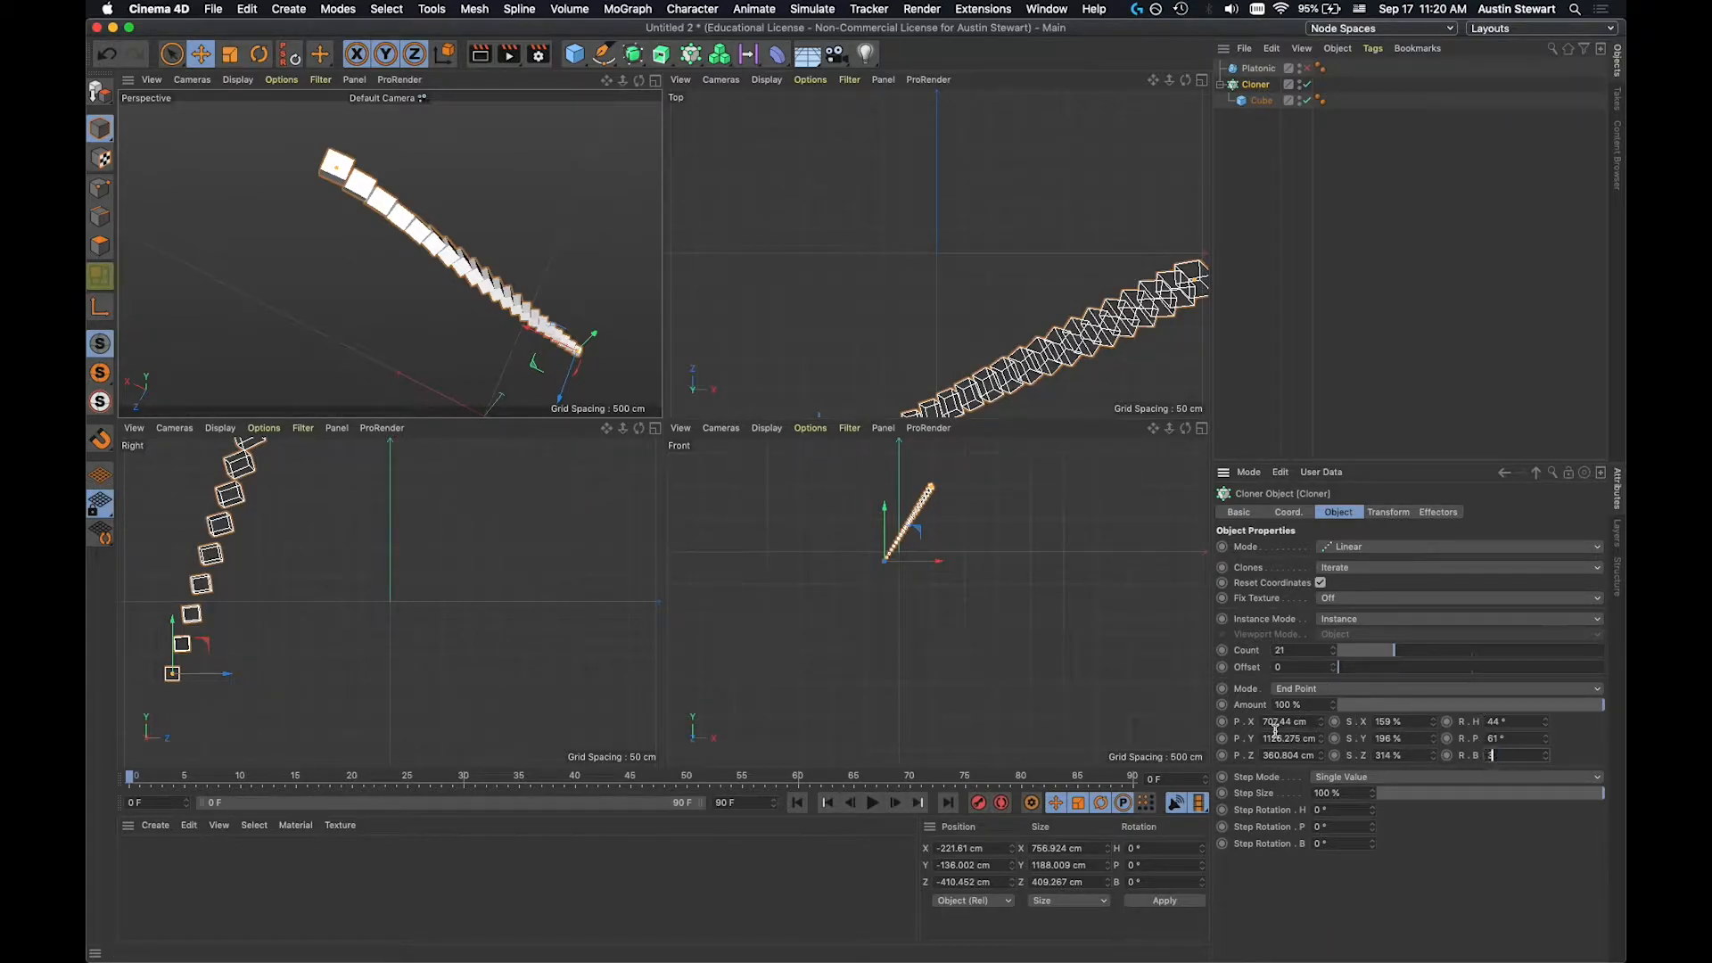
key("Return")
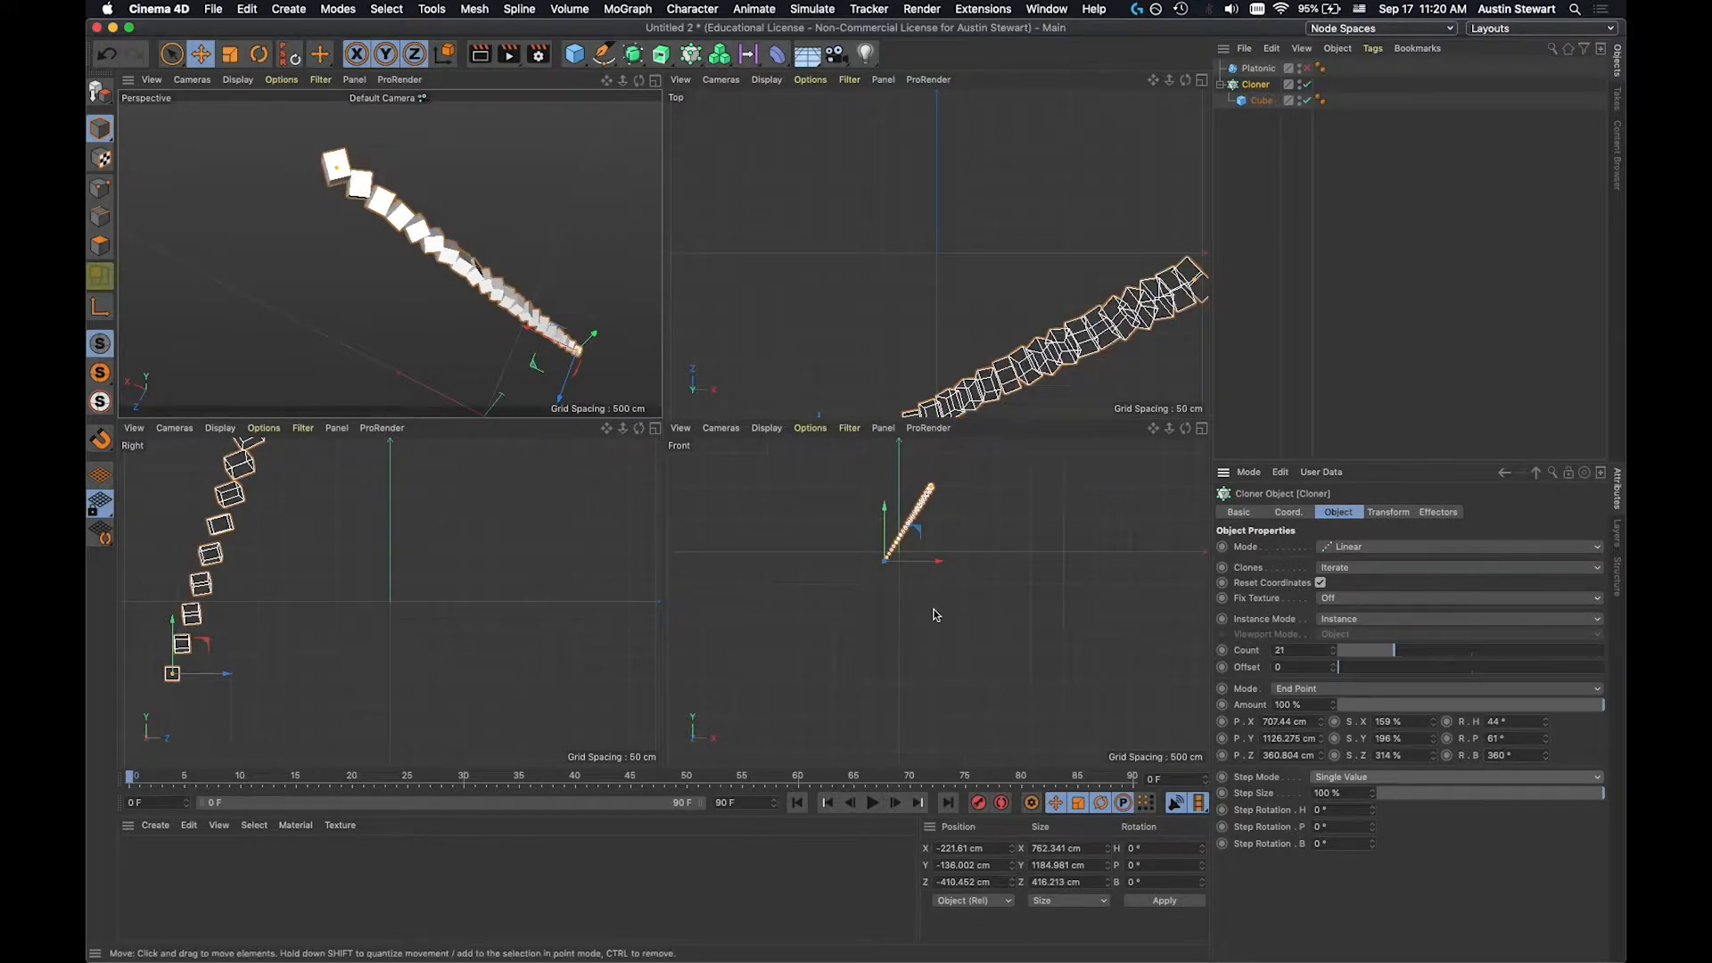
mouse_move(517, 321)
left_mouse_down("alt")
mouse_move(470, 275)
mouse_move(464, 174)
mouse_move(547, 316)
left_mouse_up("alt")
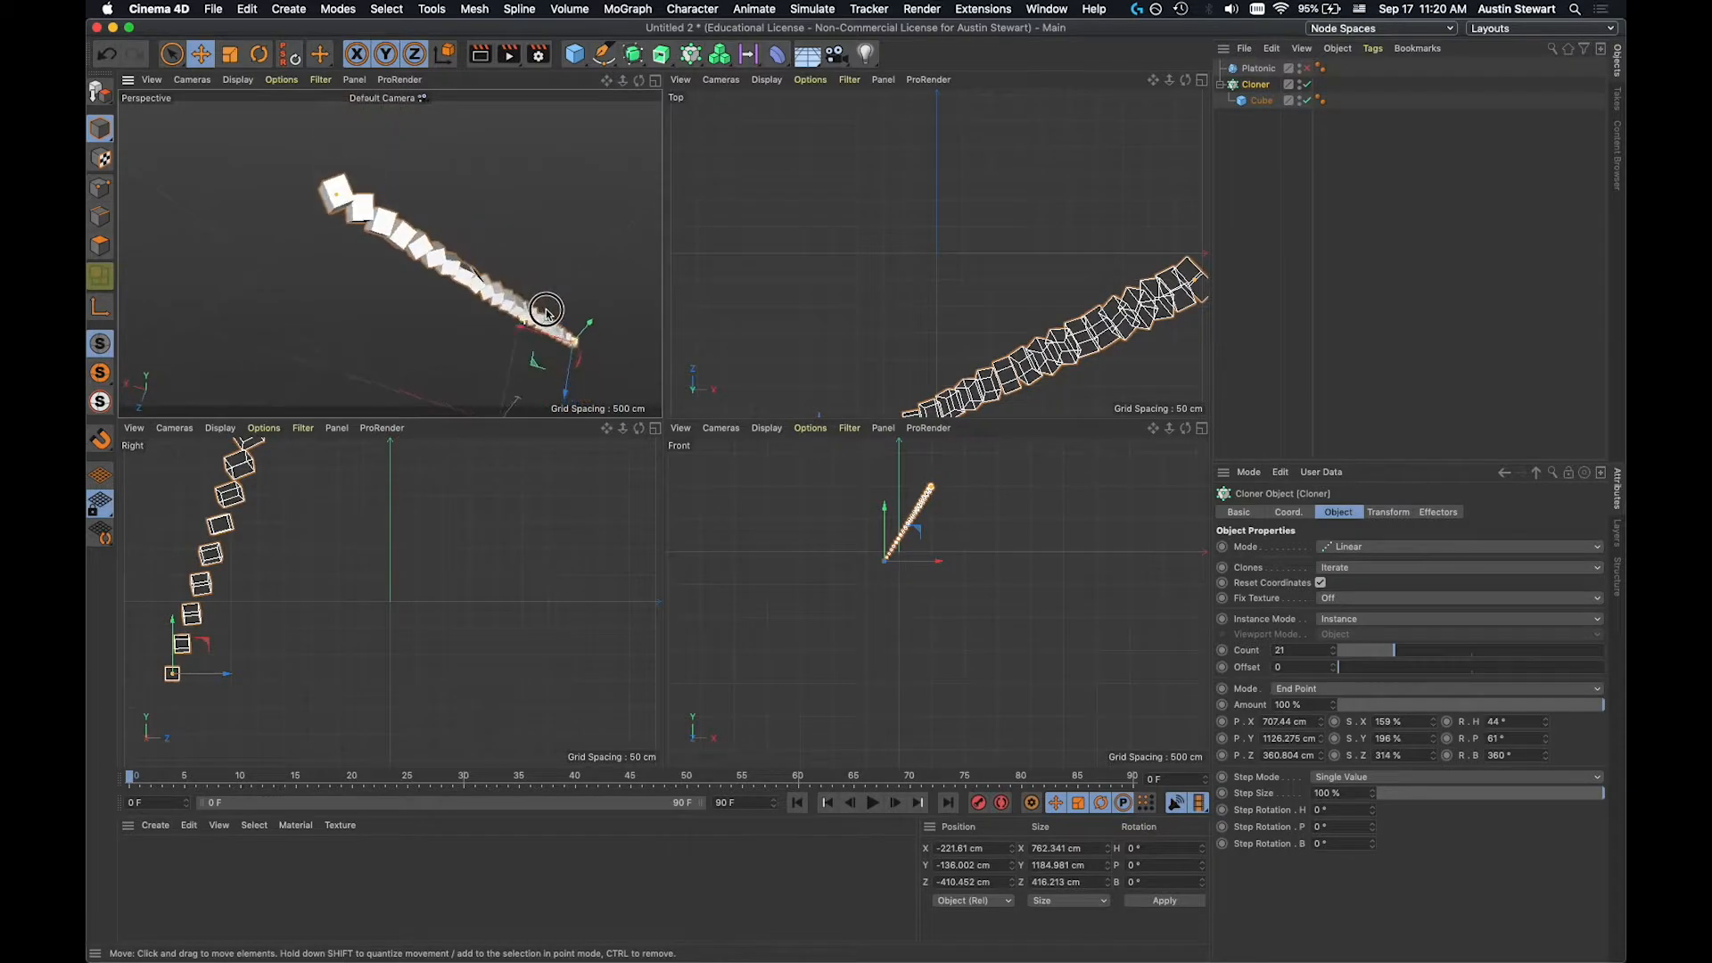
left_click(1498, 739)
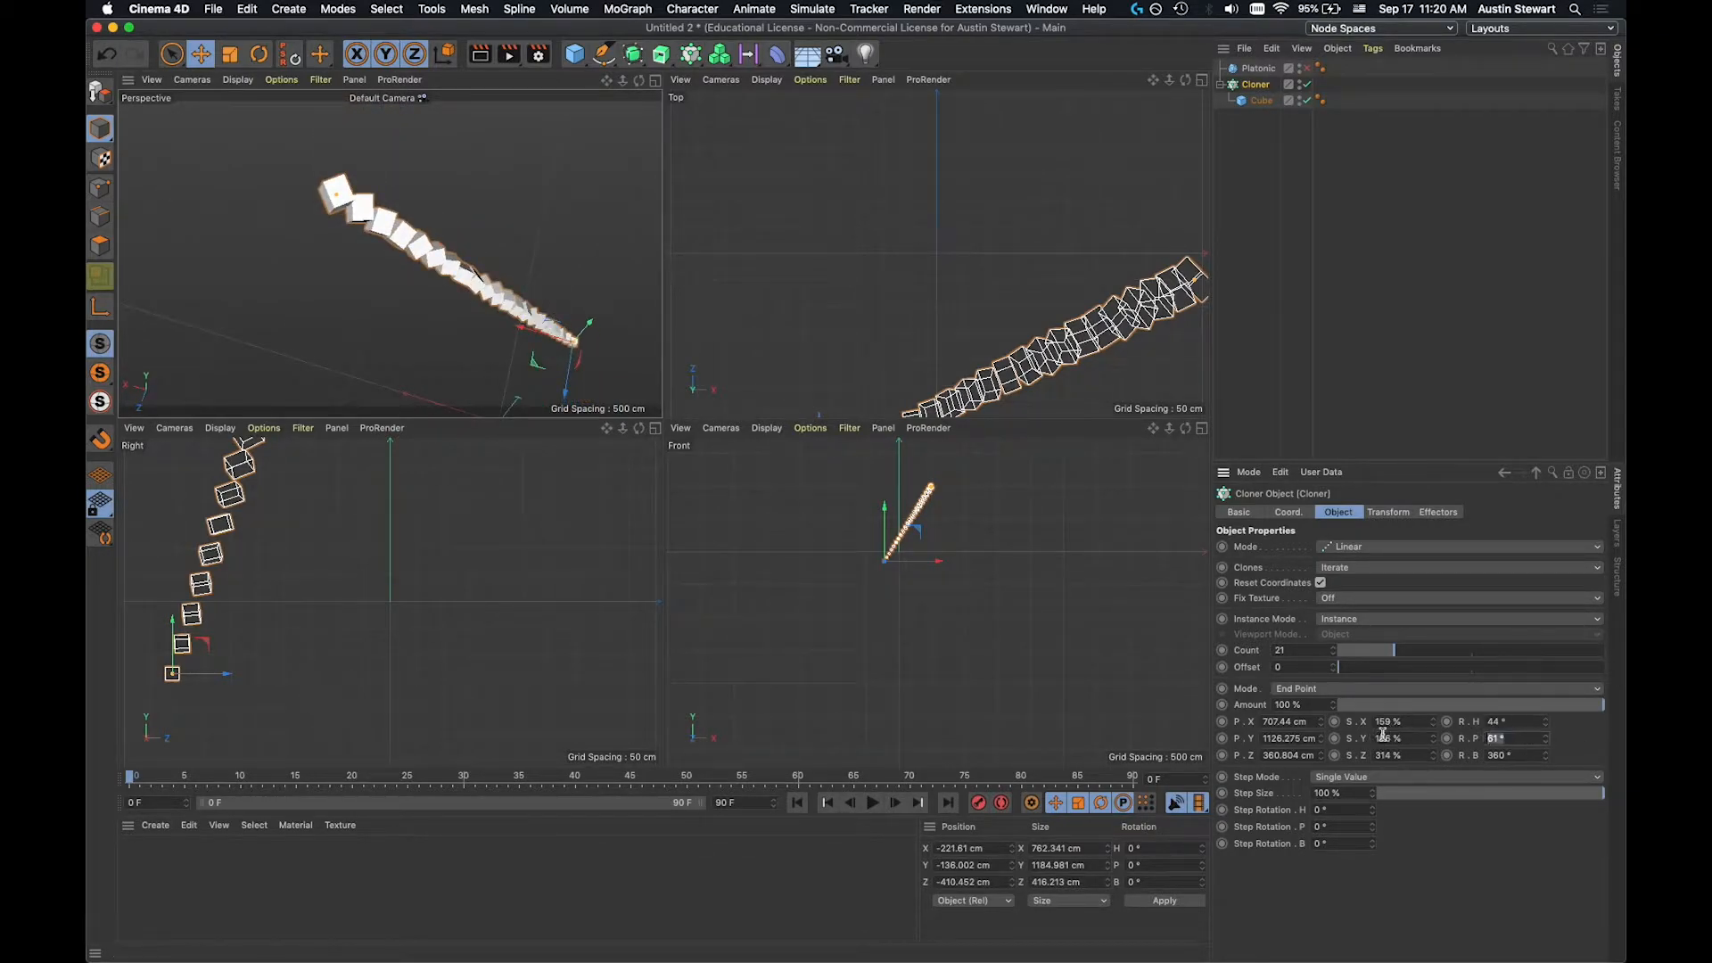
left_click(1516, 723)
type("0")
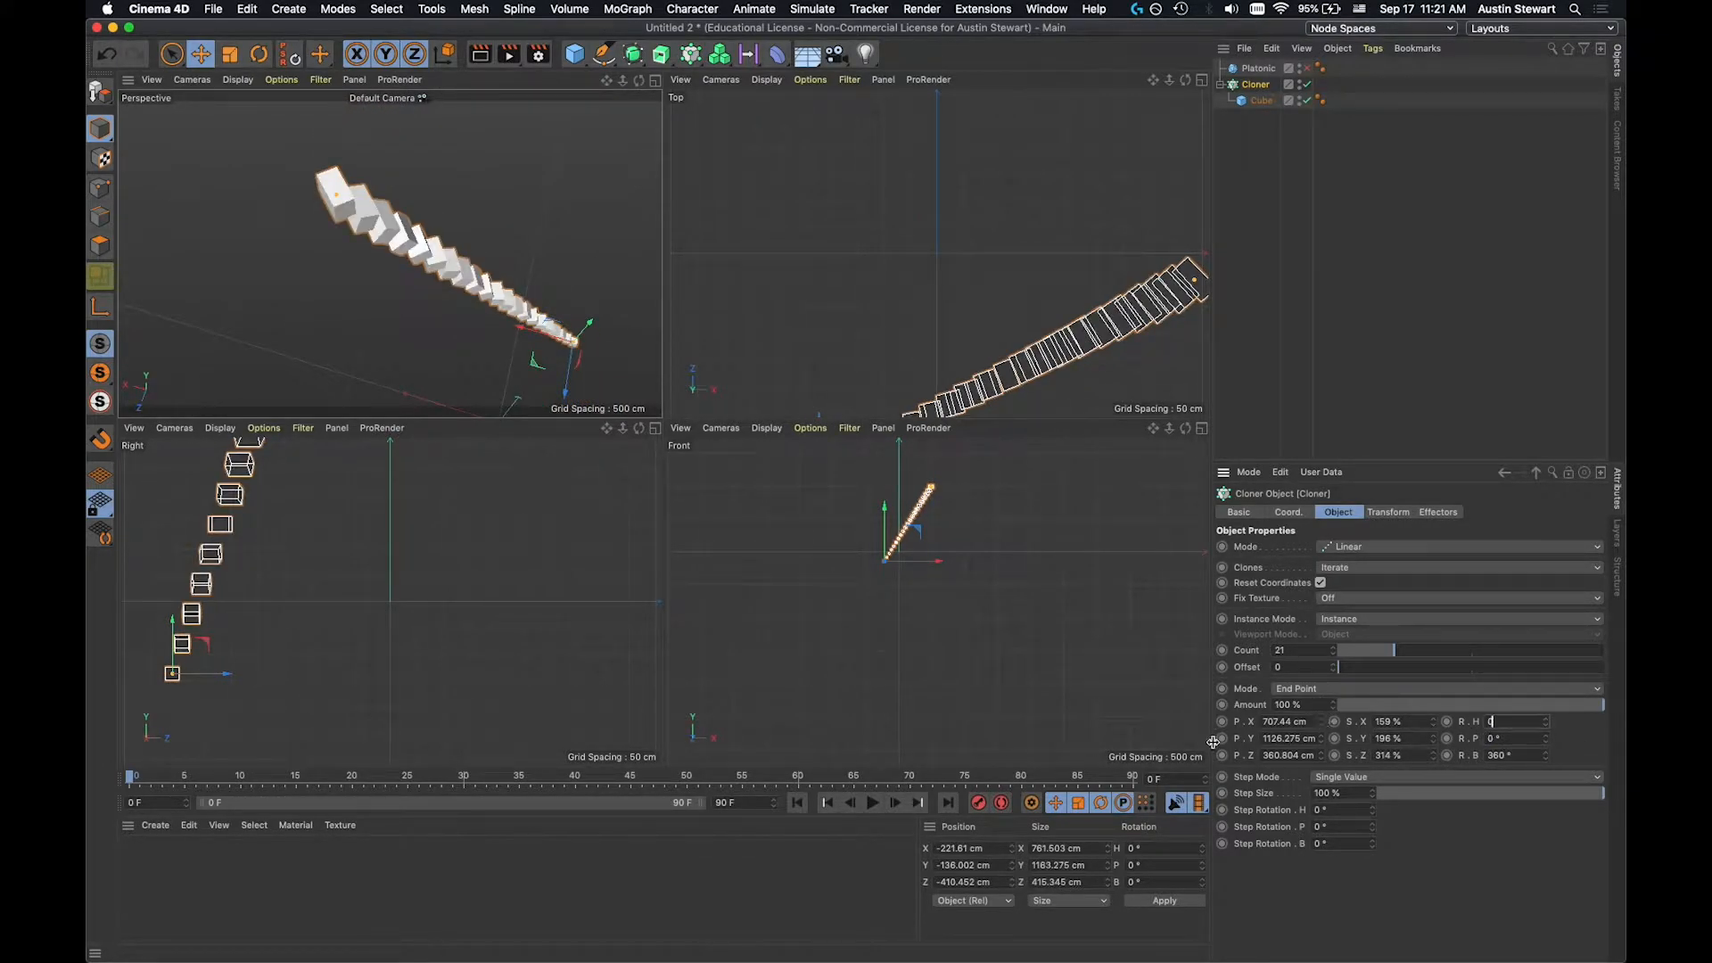
key("Return")
mouse_move(300, 210)
left_mouse_down("alt")
mouse_move(305, 97)
mouse_move(303, 157)
mouse_move(339, 158)
mouse_move(306, 130)
mouse_move(321, 138)
left_mouse_up("alt")
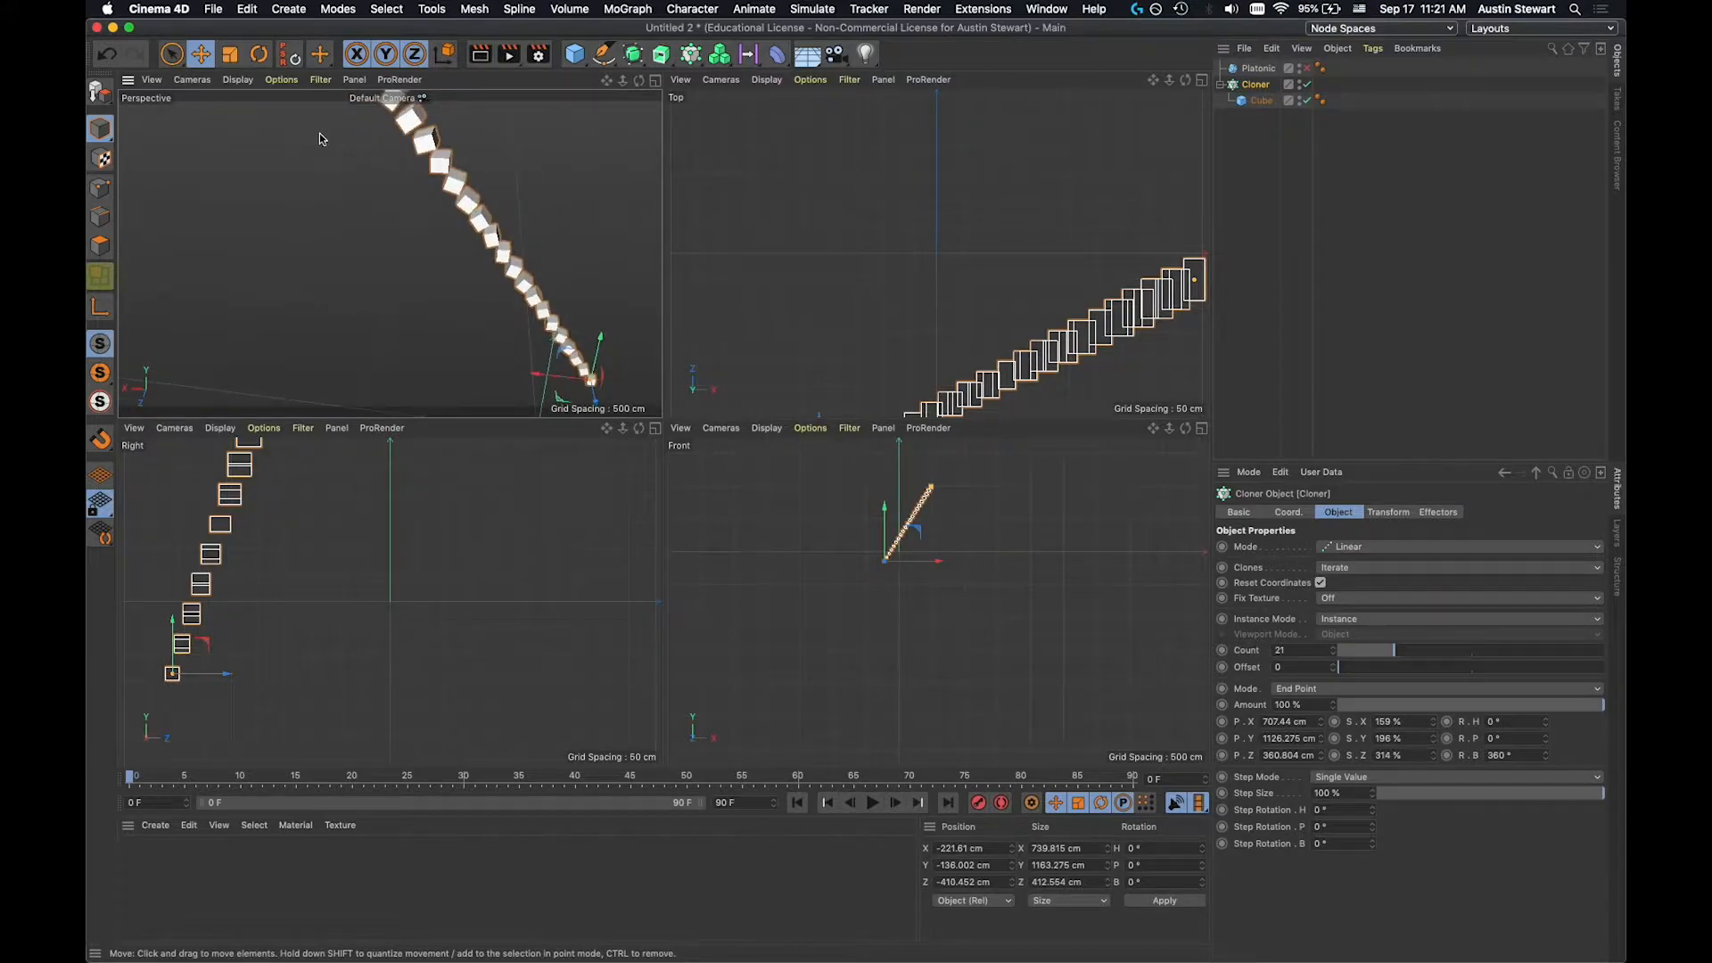
Set the clones' end-point rotation to 360° pitch and 0° bank.
left_click(1502, 738)
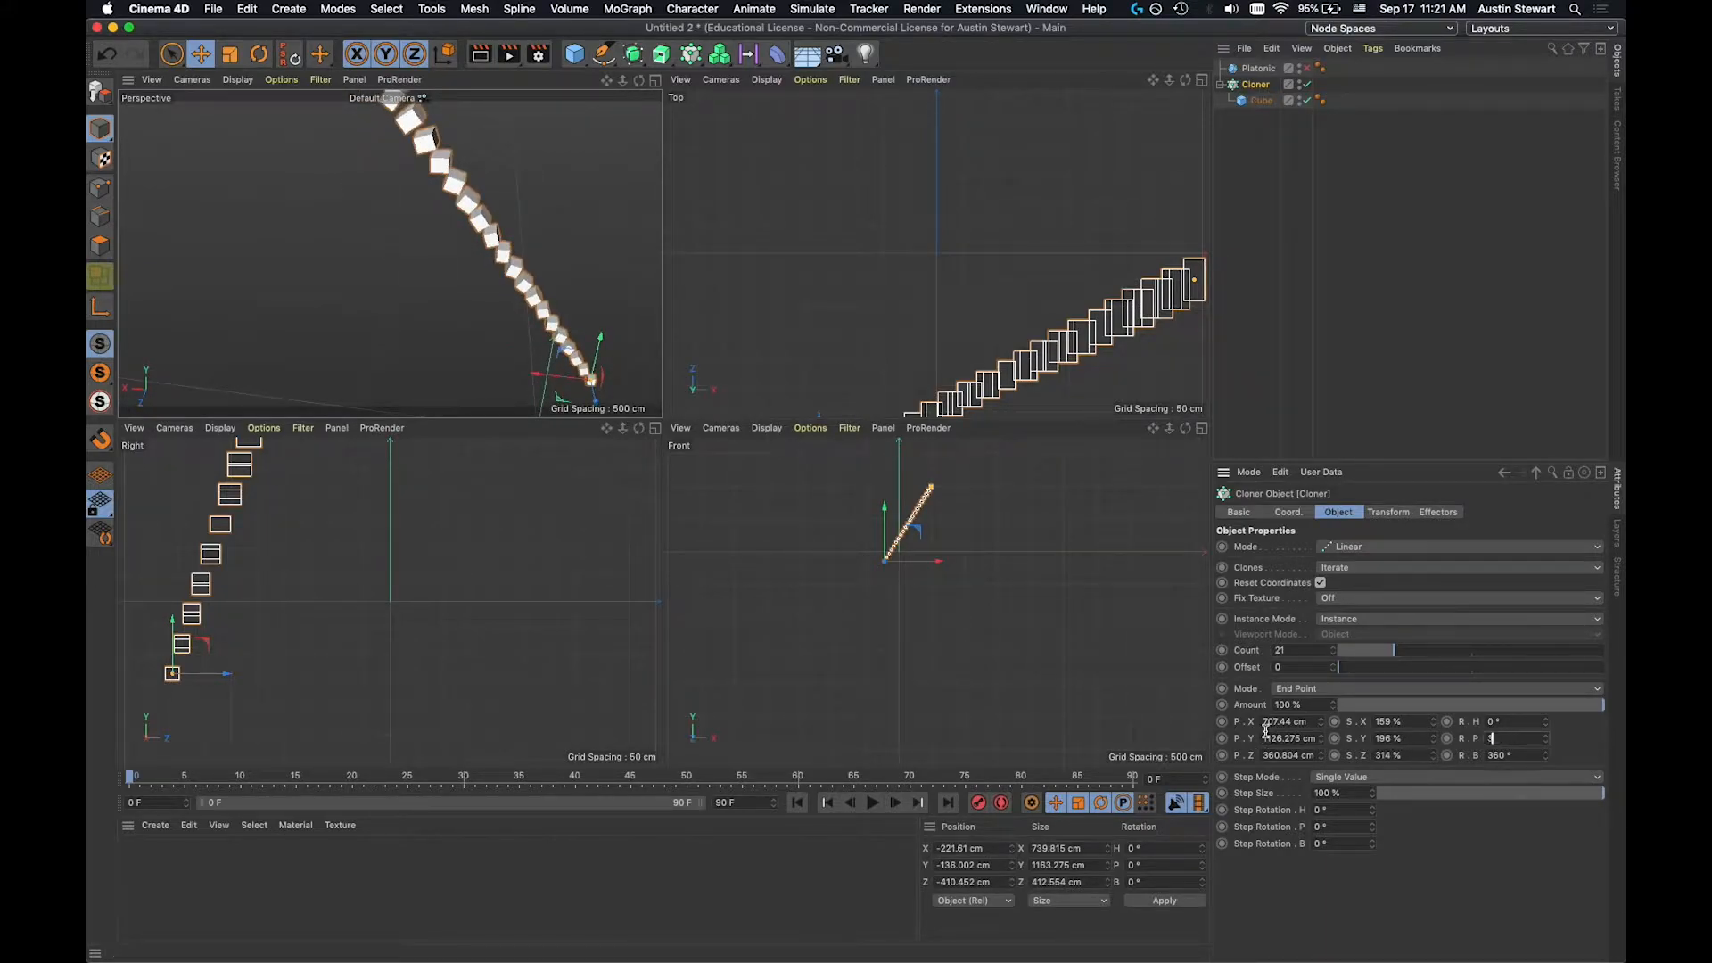
key("Tab")
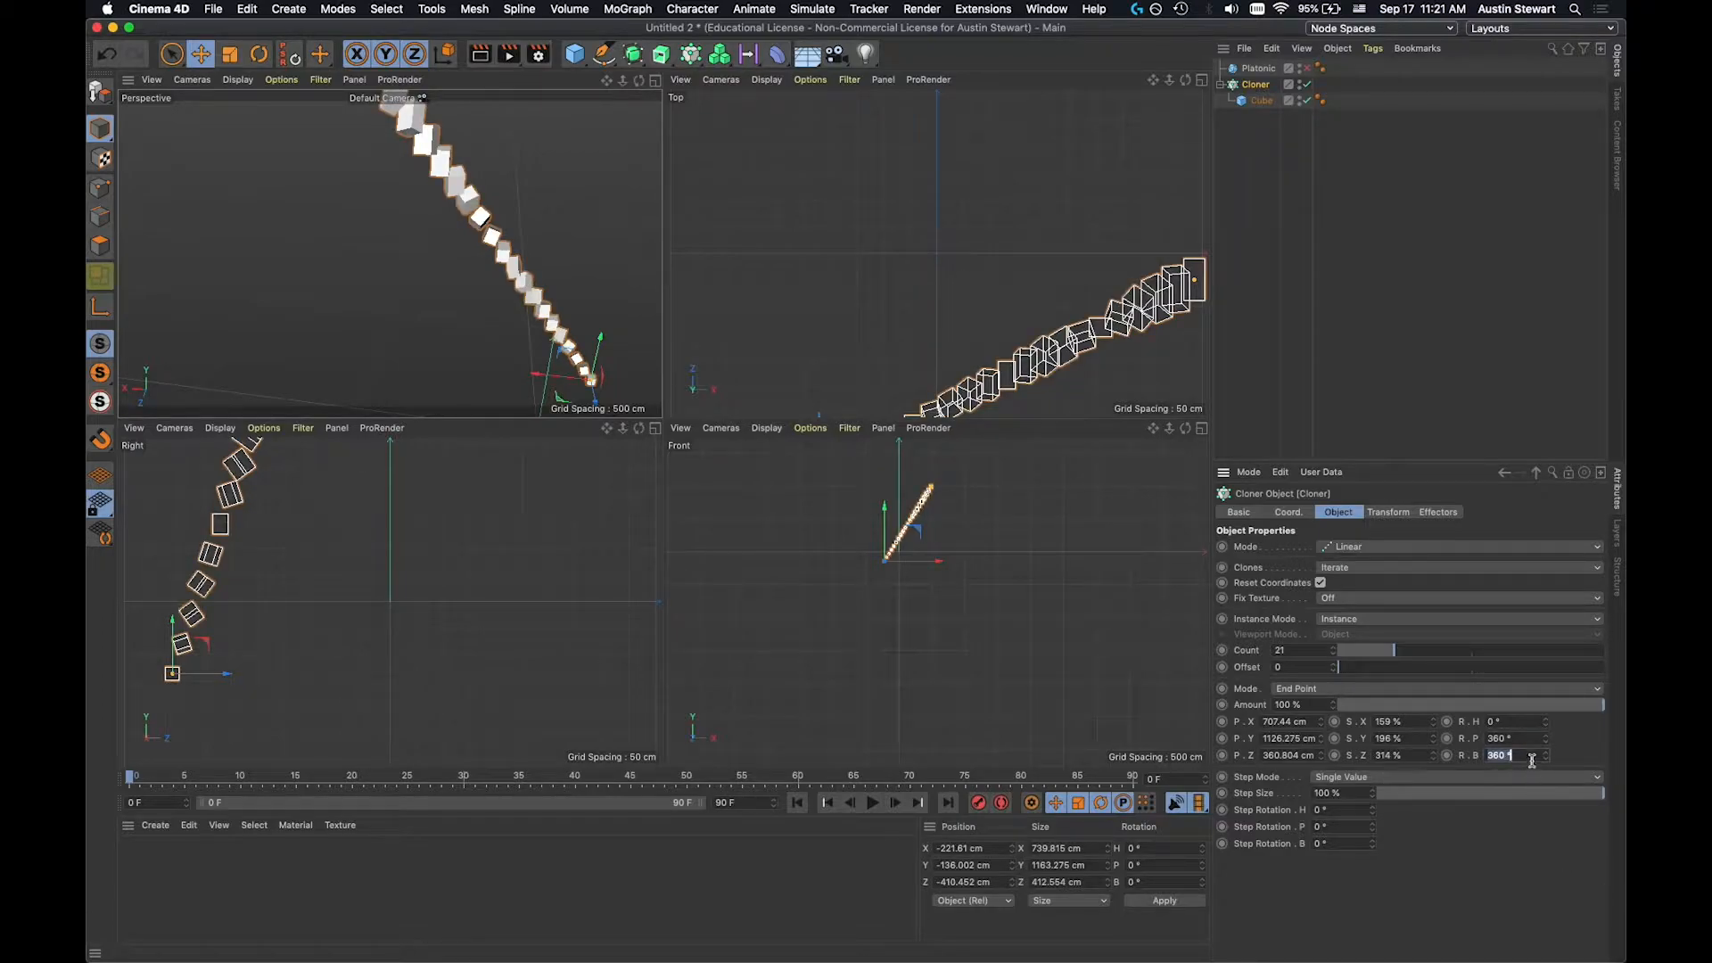
key("Return")
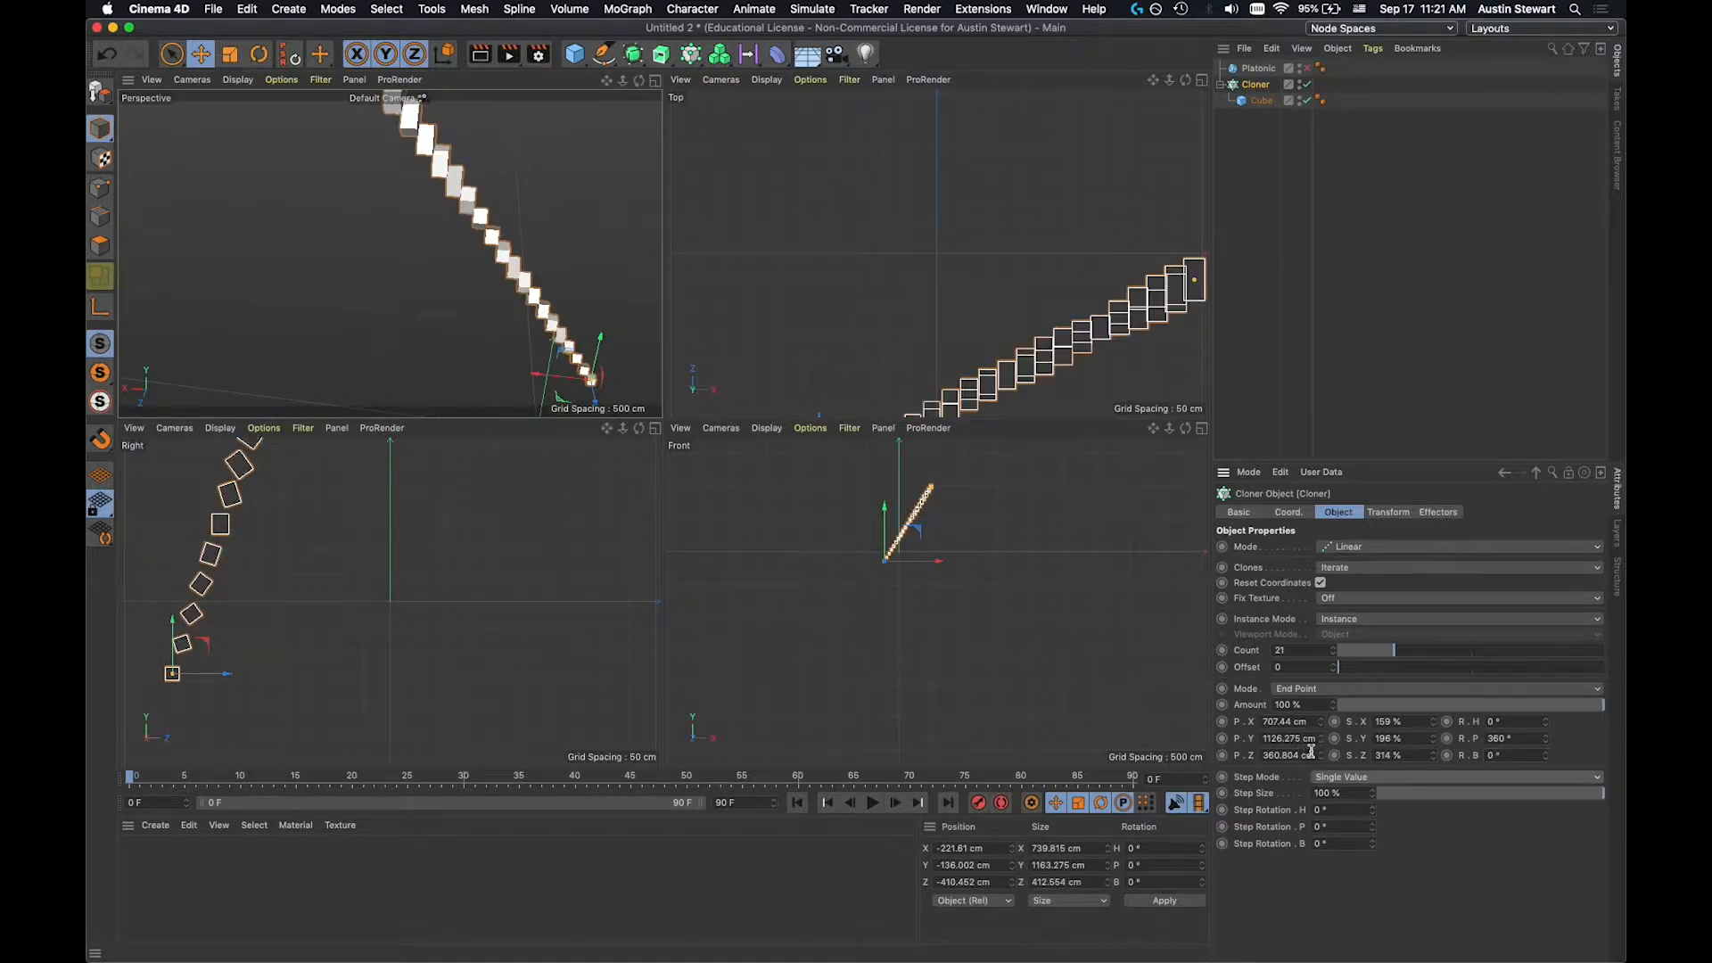
mouse_move(477, 208)
left_mouse_down("alt")
mouse_move(279, 153)
mouse_move(277, 98)
mouse_move(291, 137)
mouse_move(398, 206)
left_mouse_up("alt")
Set the clone count to 27 and switch the linear distribution mode from End Point to Per Step.
mouse_move(1396, 651)
left_mouse_down()
mouse_move(1483, 646)
mouse_move(1273, 640)
mouse_move(1426, 636)
mouse_move(1358, 689)
mouse_move(1359, 669)
mouse_move(1388, 669)
mouse_move(1299, 661)
mouse_move(1472, 638)
mouse_move(1318, 638)
left_mouse_up()
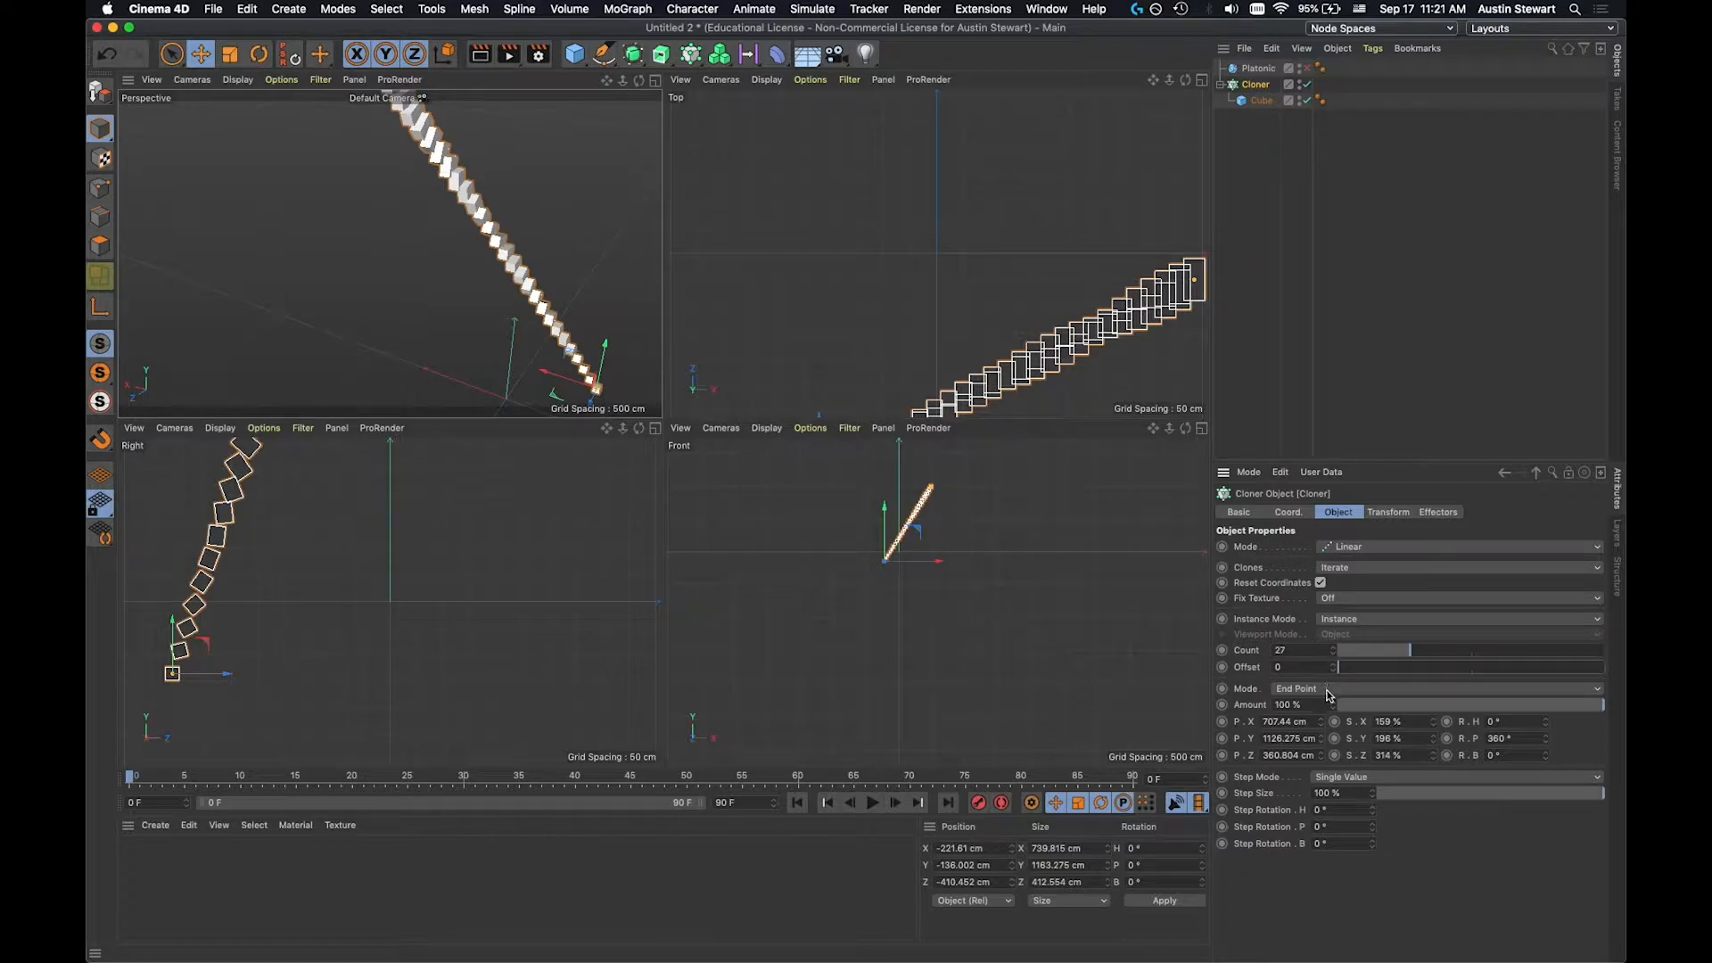
left_click(1328, 688)
left_click(1303, 674)
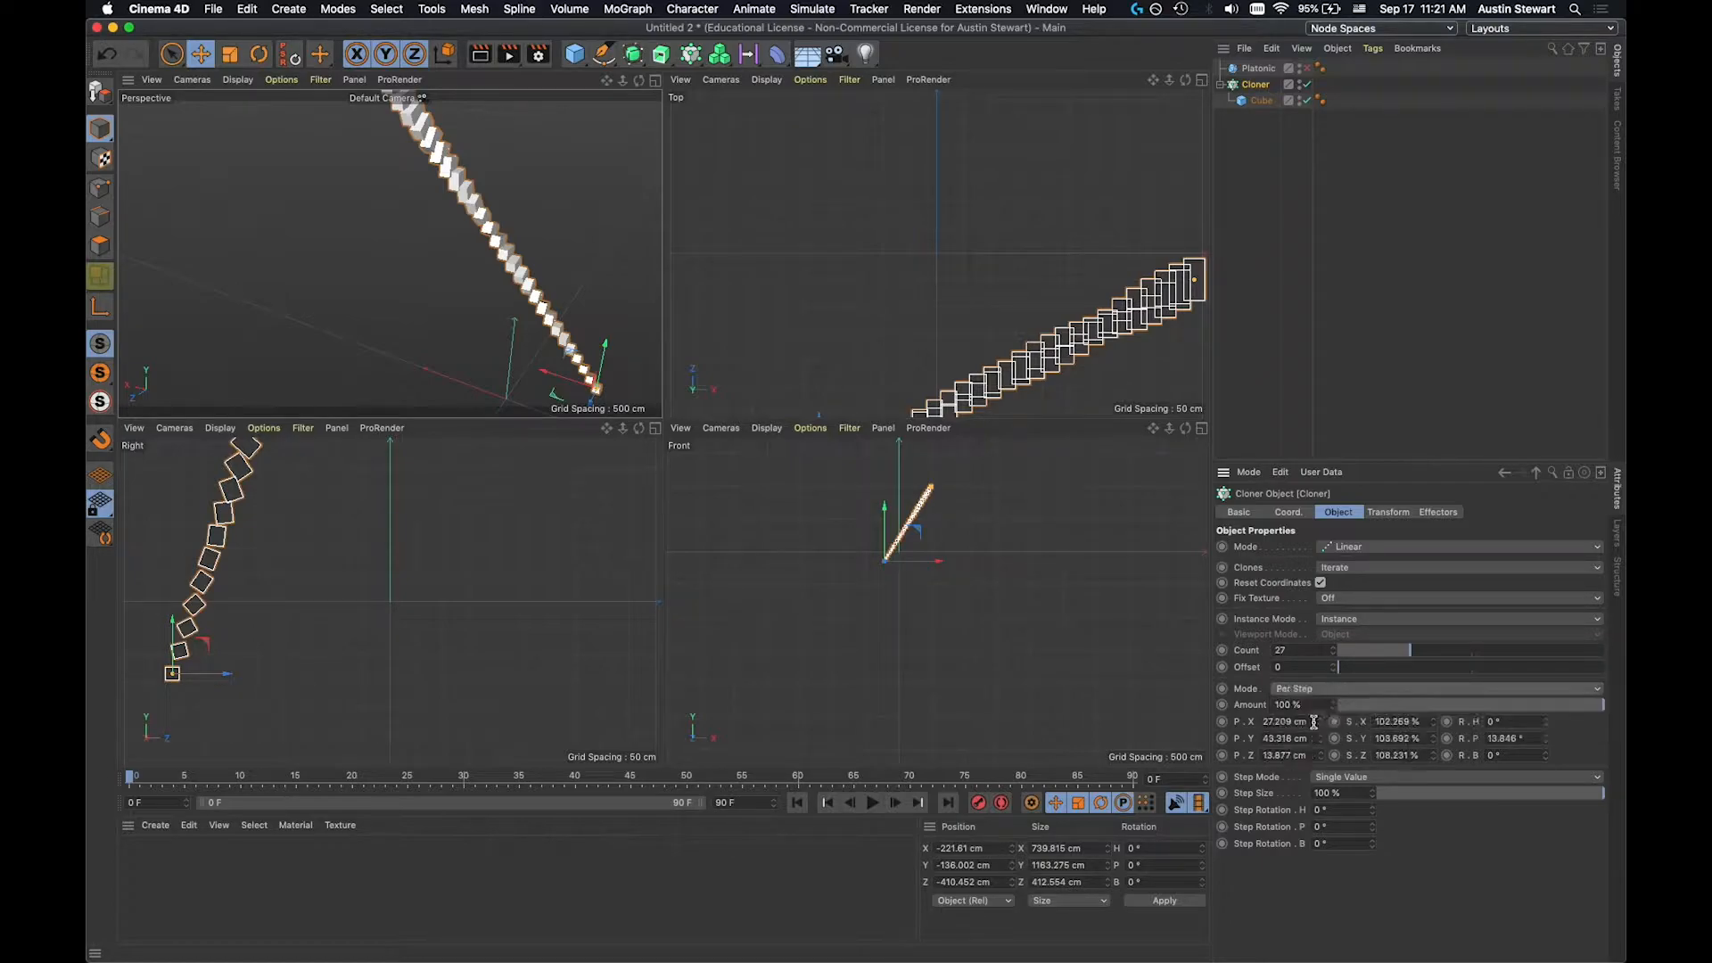
Reduce the clone count to 18 and change the step mode to Cumulative, with the step size at 100%.
left_click_drag(1411, 651, 1388, 655)
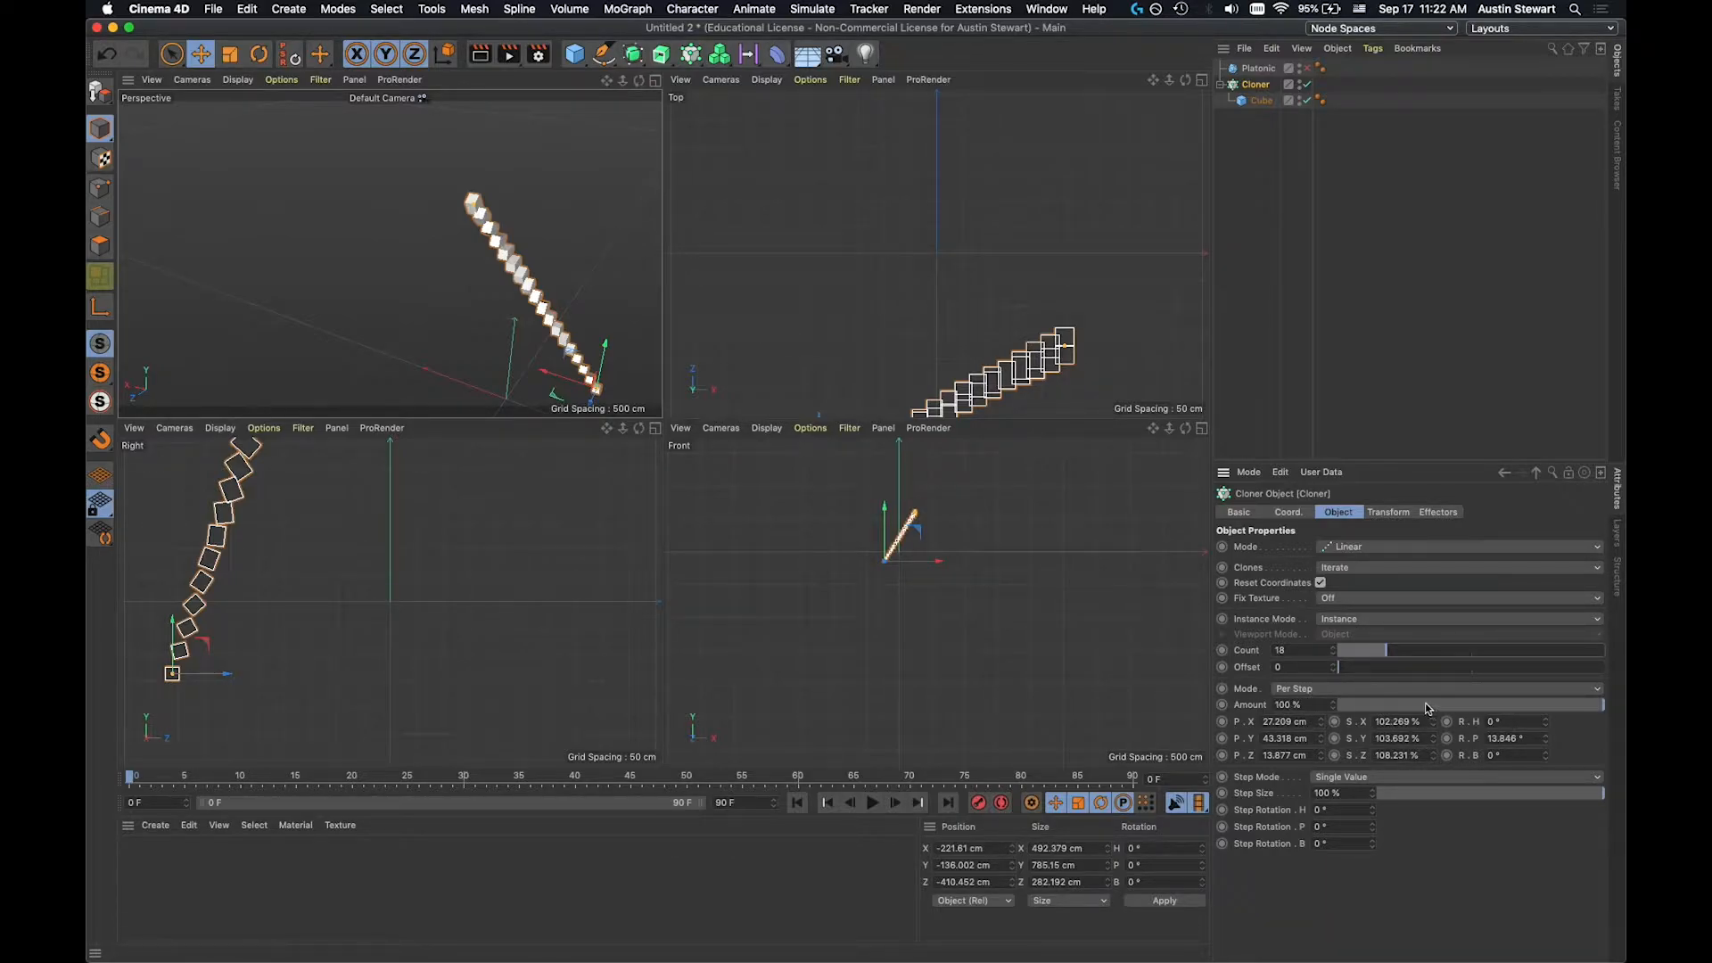
left_click(1362, 779)
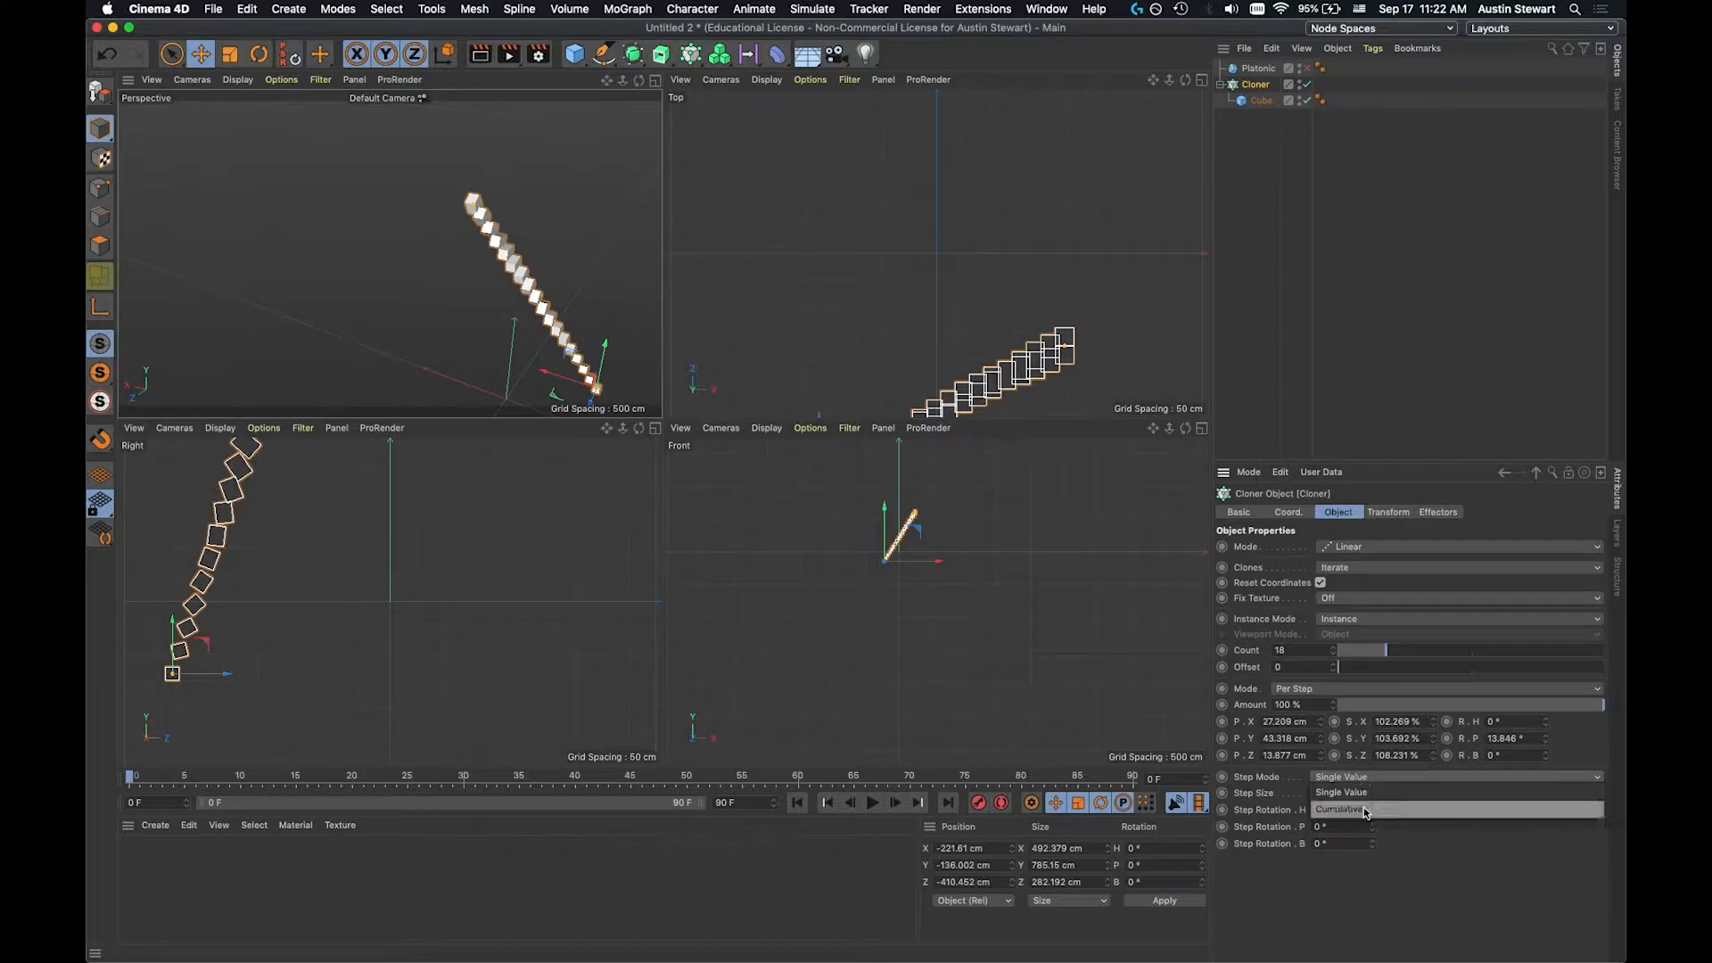
left_click(1364, 811)
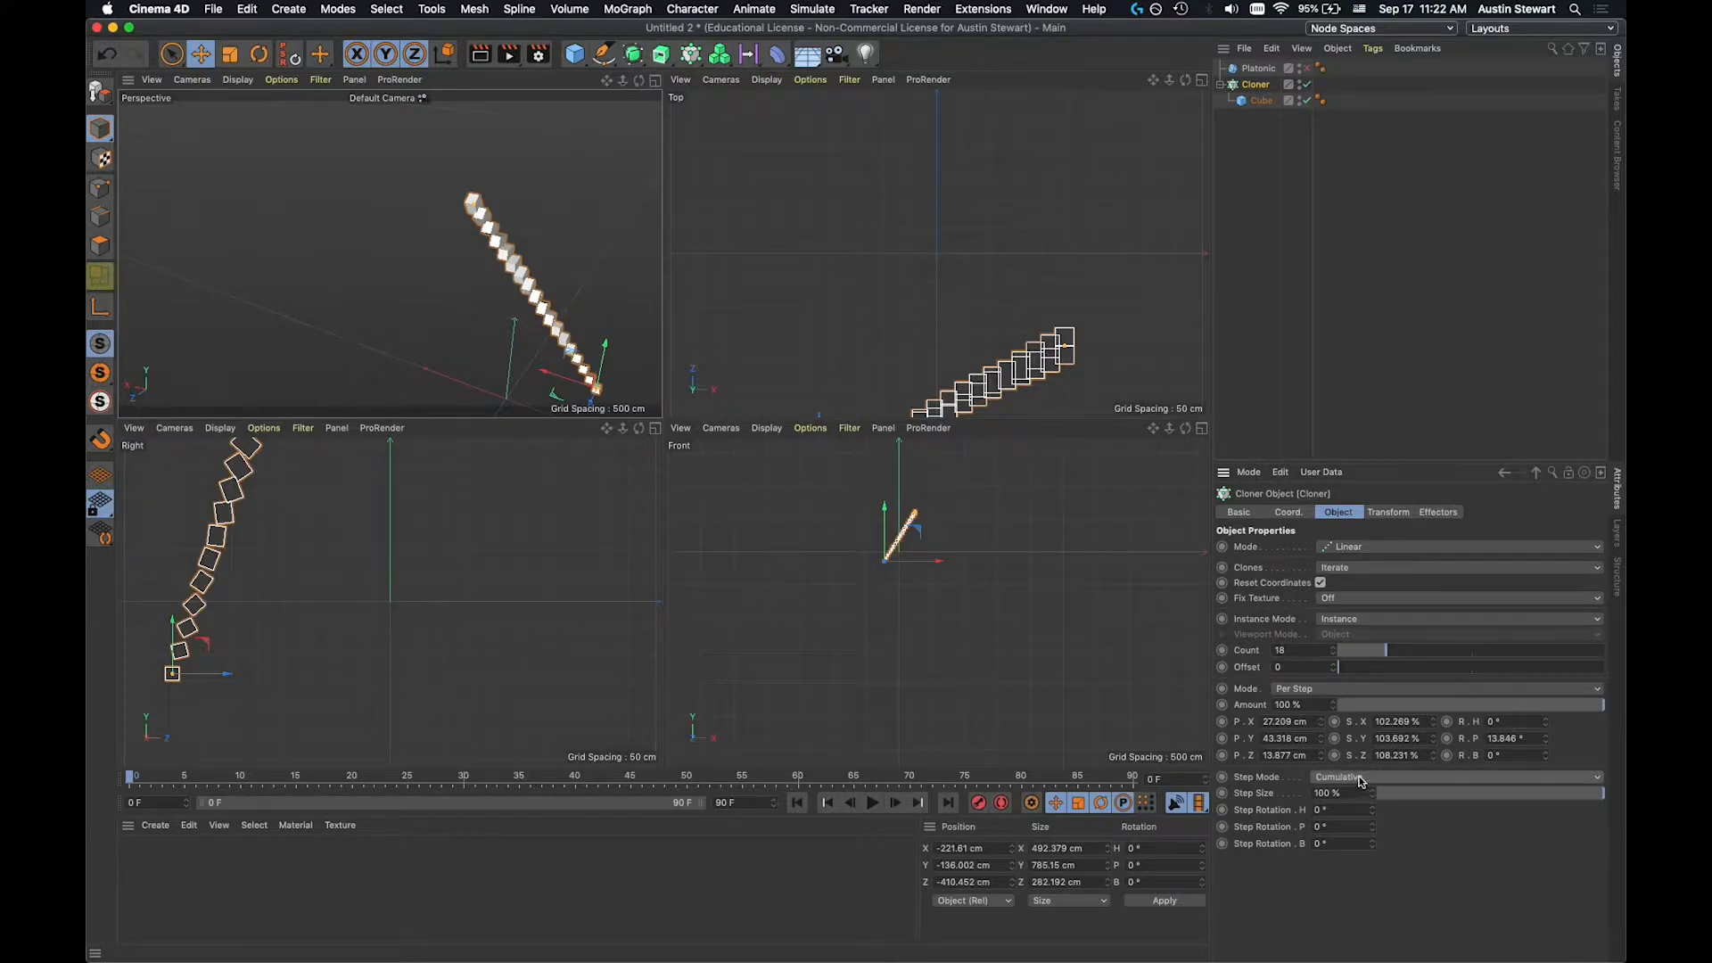
mouse_move(1588, 800)
left_mouse_down()
mouse_move(1471, 796)
mouse_move(1619, 796)
left_mouse_up()
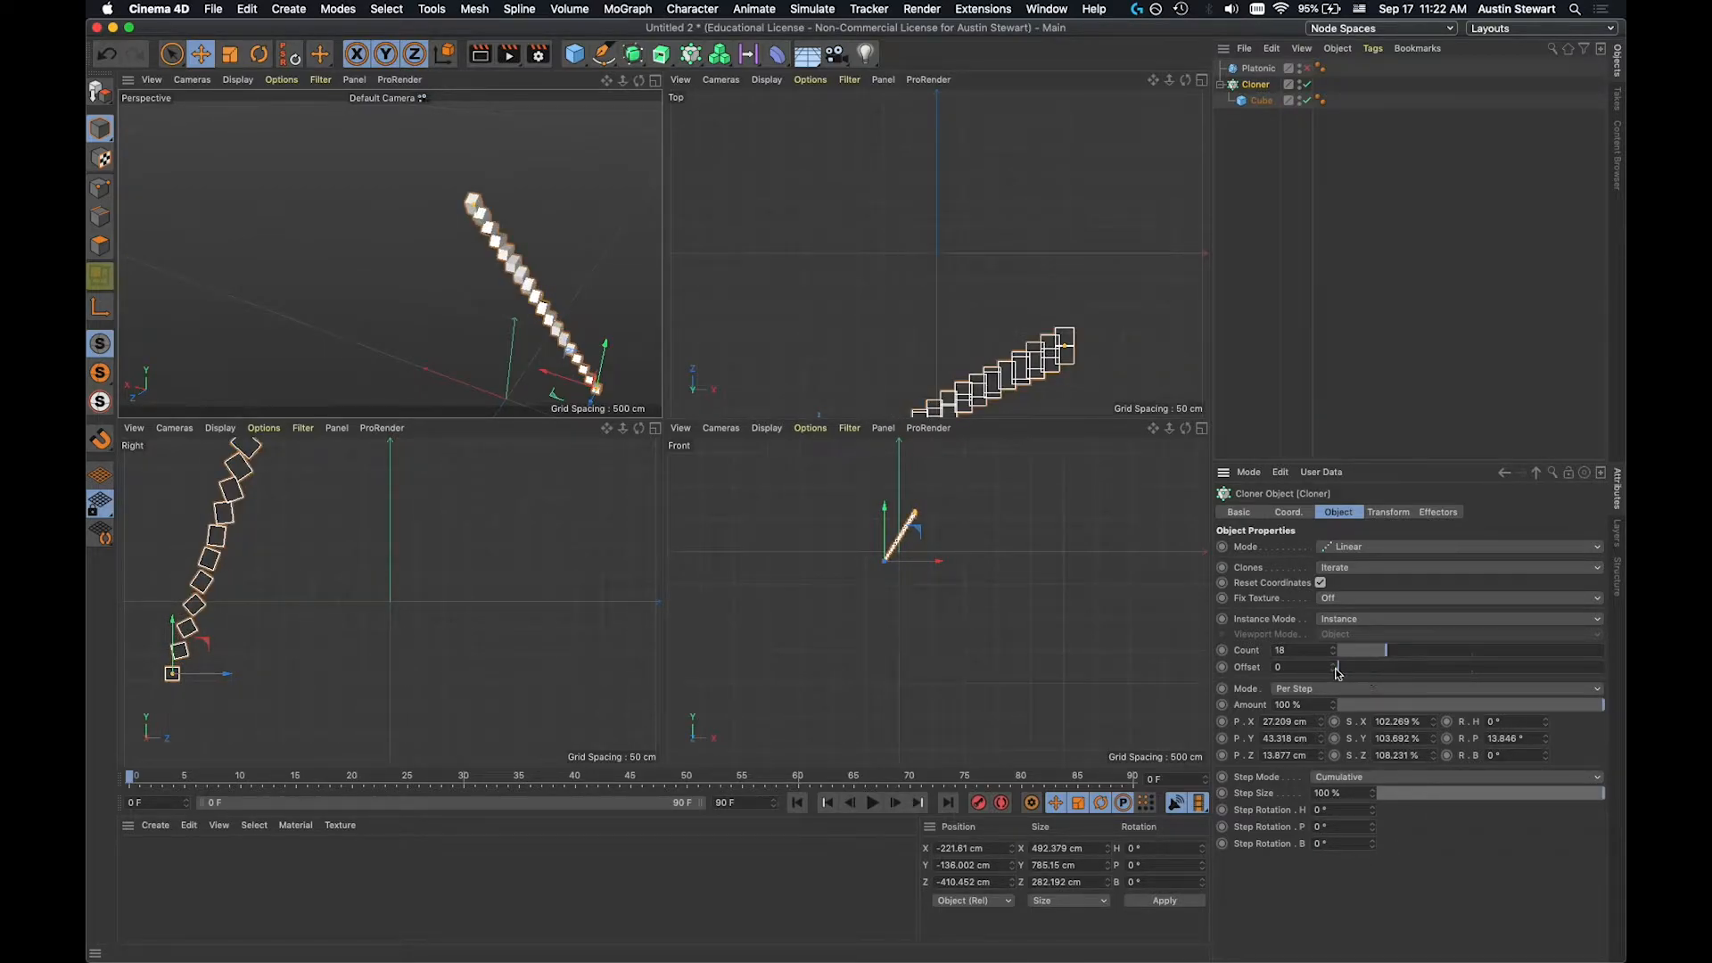
Change the cloner's mode to Radial with a count of 20 and a radius of 173 cm.
left_click(1379, 547)
left_click(1348, 596)
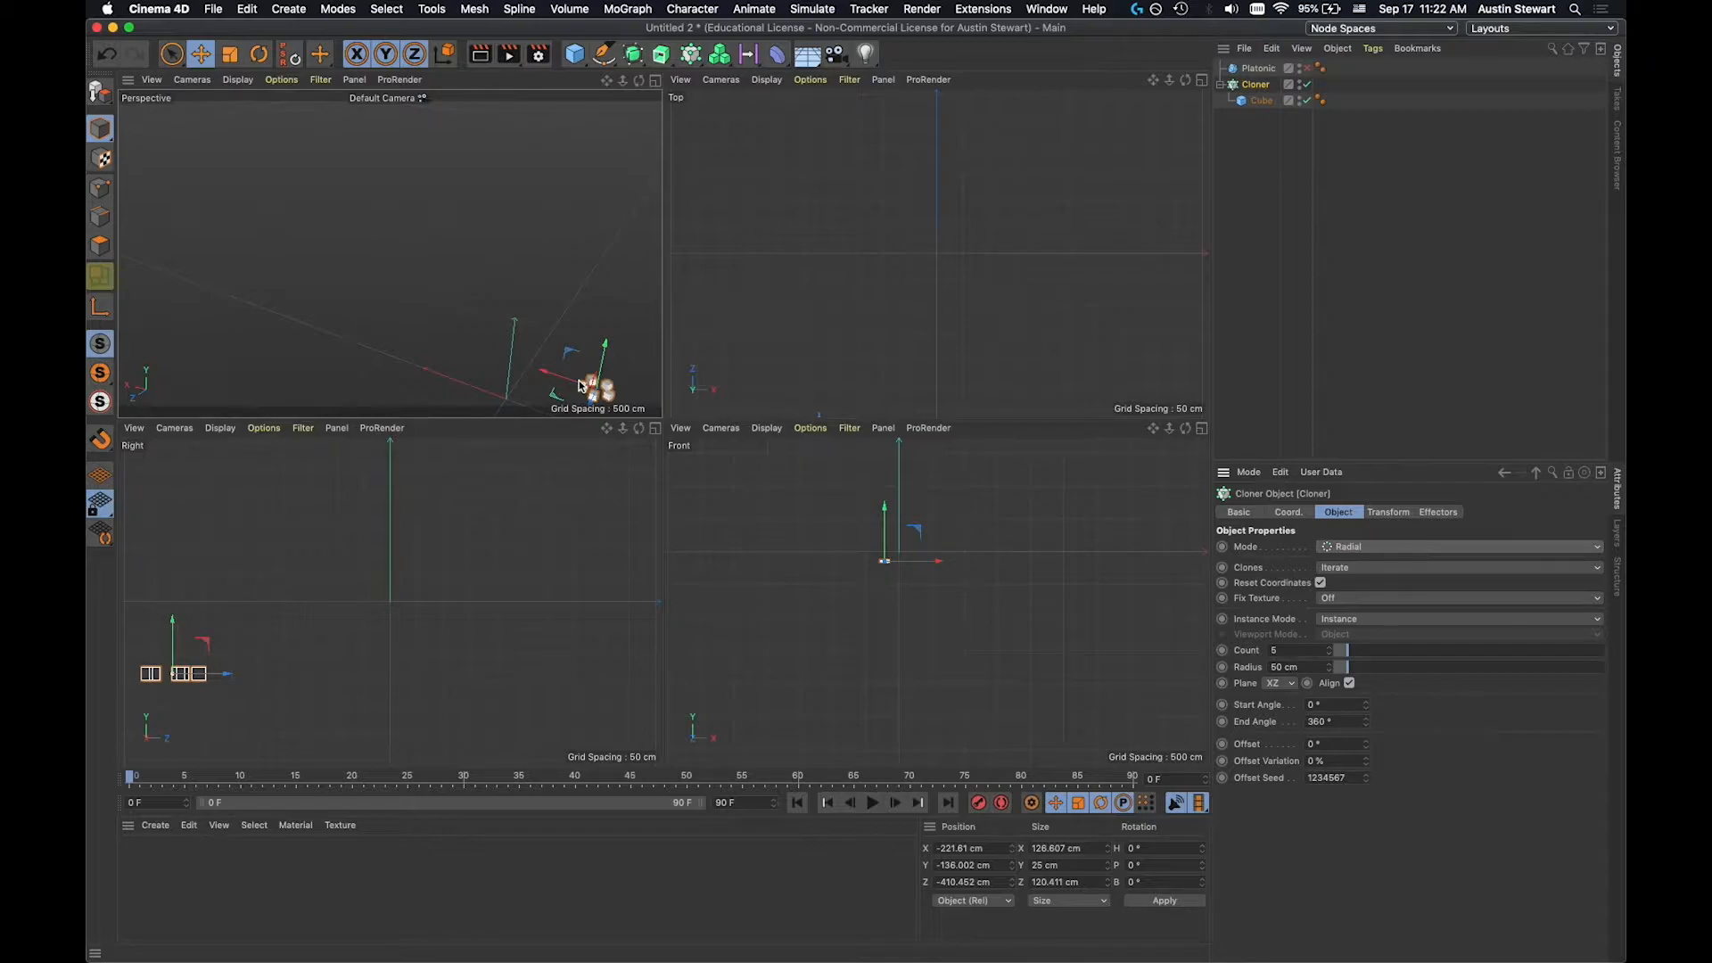
key("h")
scroll(483, 297, "down", 10)
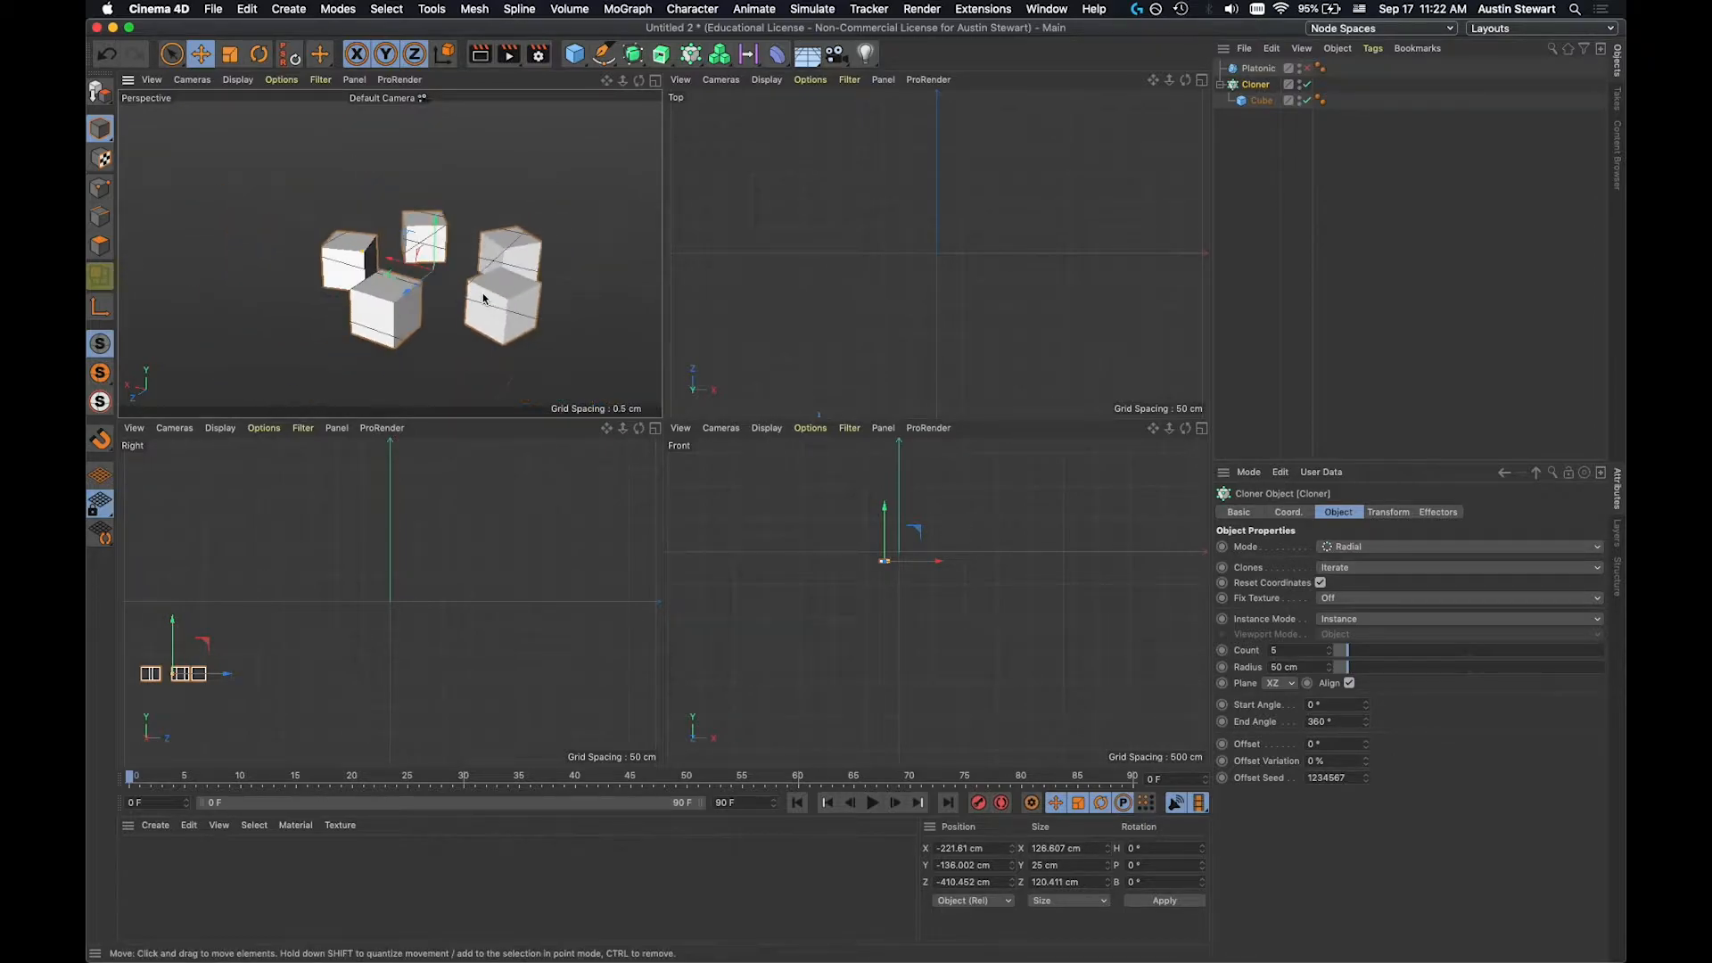
mouse_move(1351, 655)
left_mouse_down()
mouse_move(1369, 667)
mouse_move(1387, 652)
mouse_move(1381, 667)
left_mouse_up()
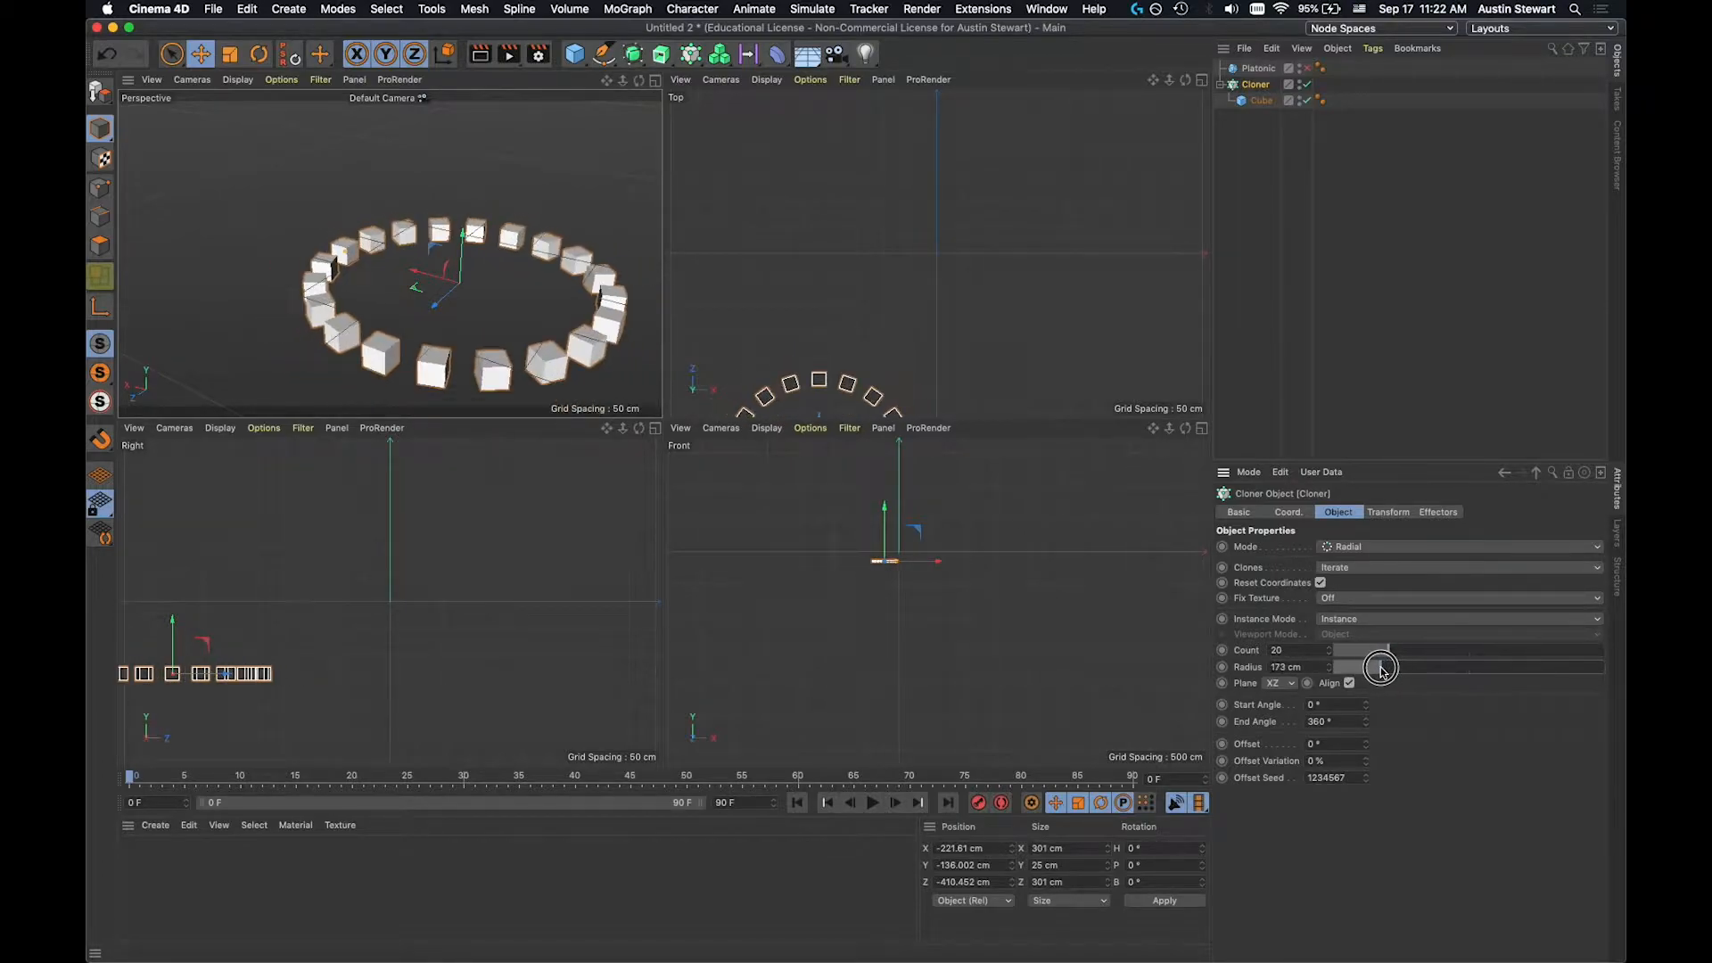
Try the XY and ZY planes for the radial clones, and return the ring to the XZ plane.
left_click(1291, 684)
left_click(1278, 699)
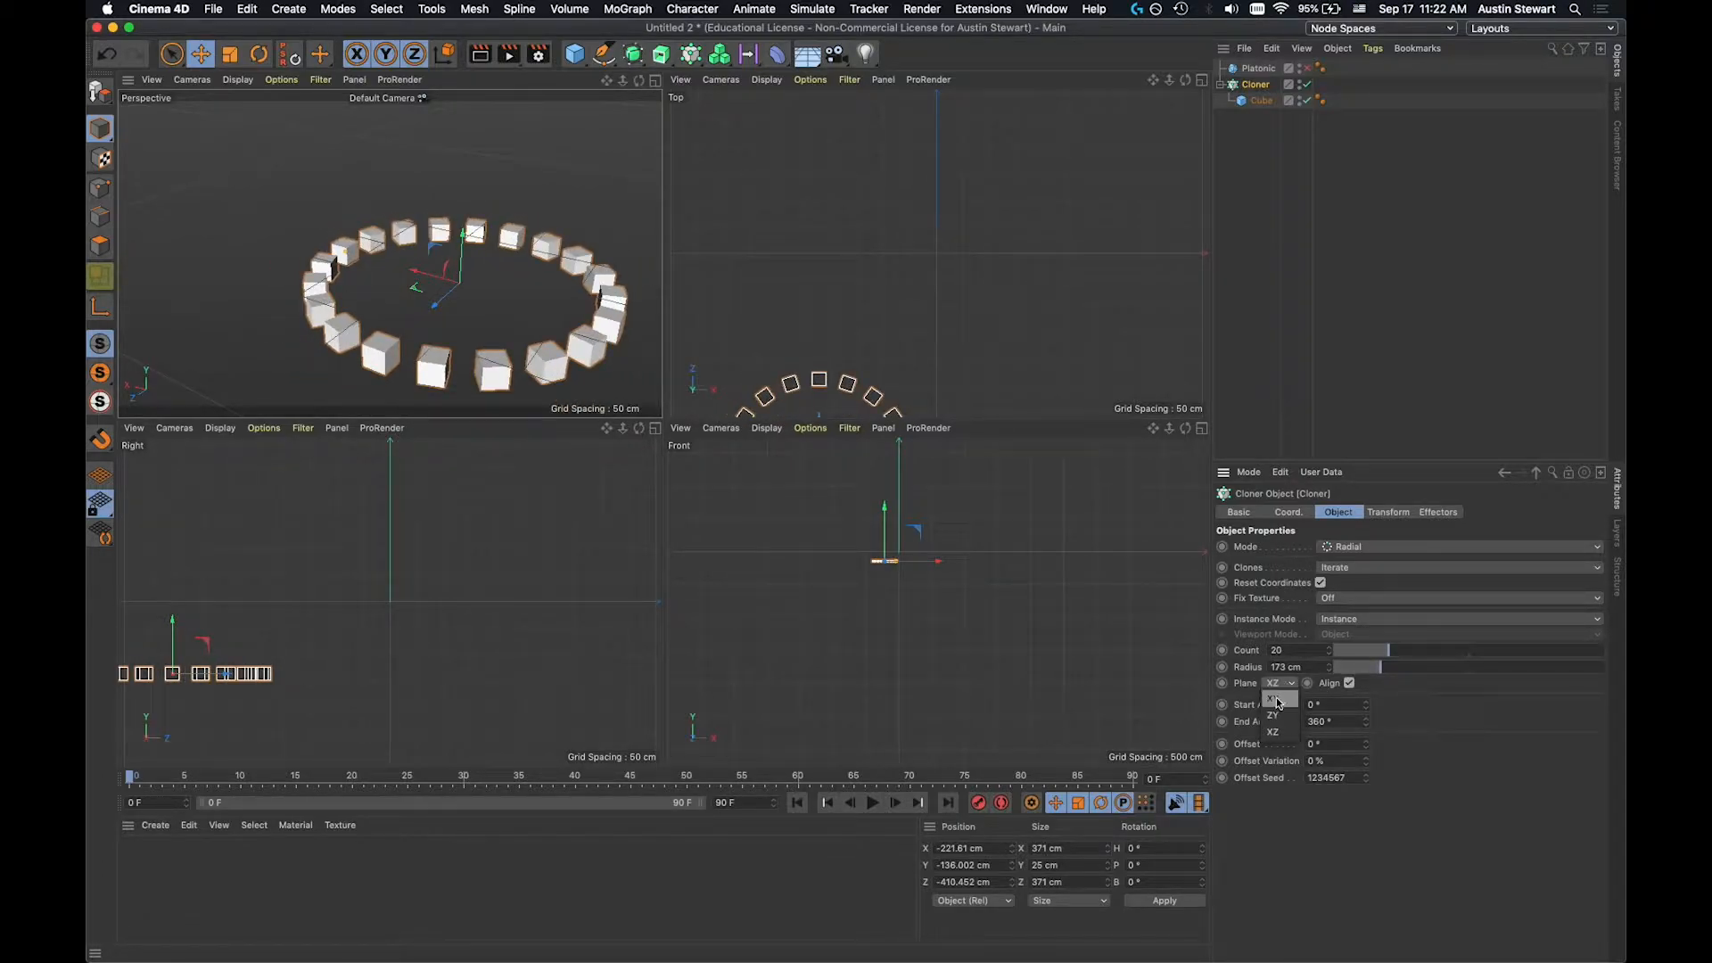
left_click(1280, 684)
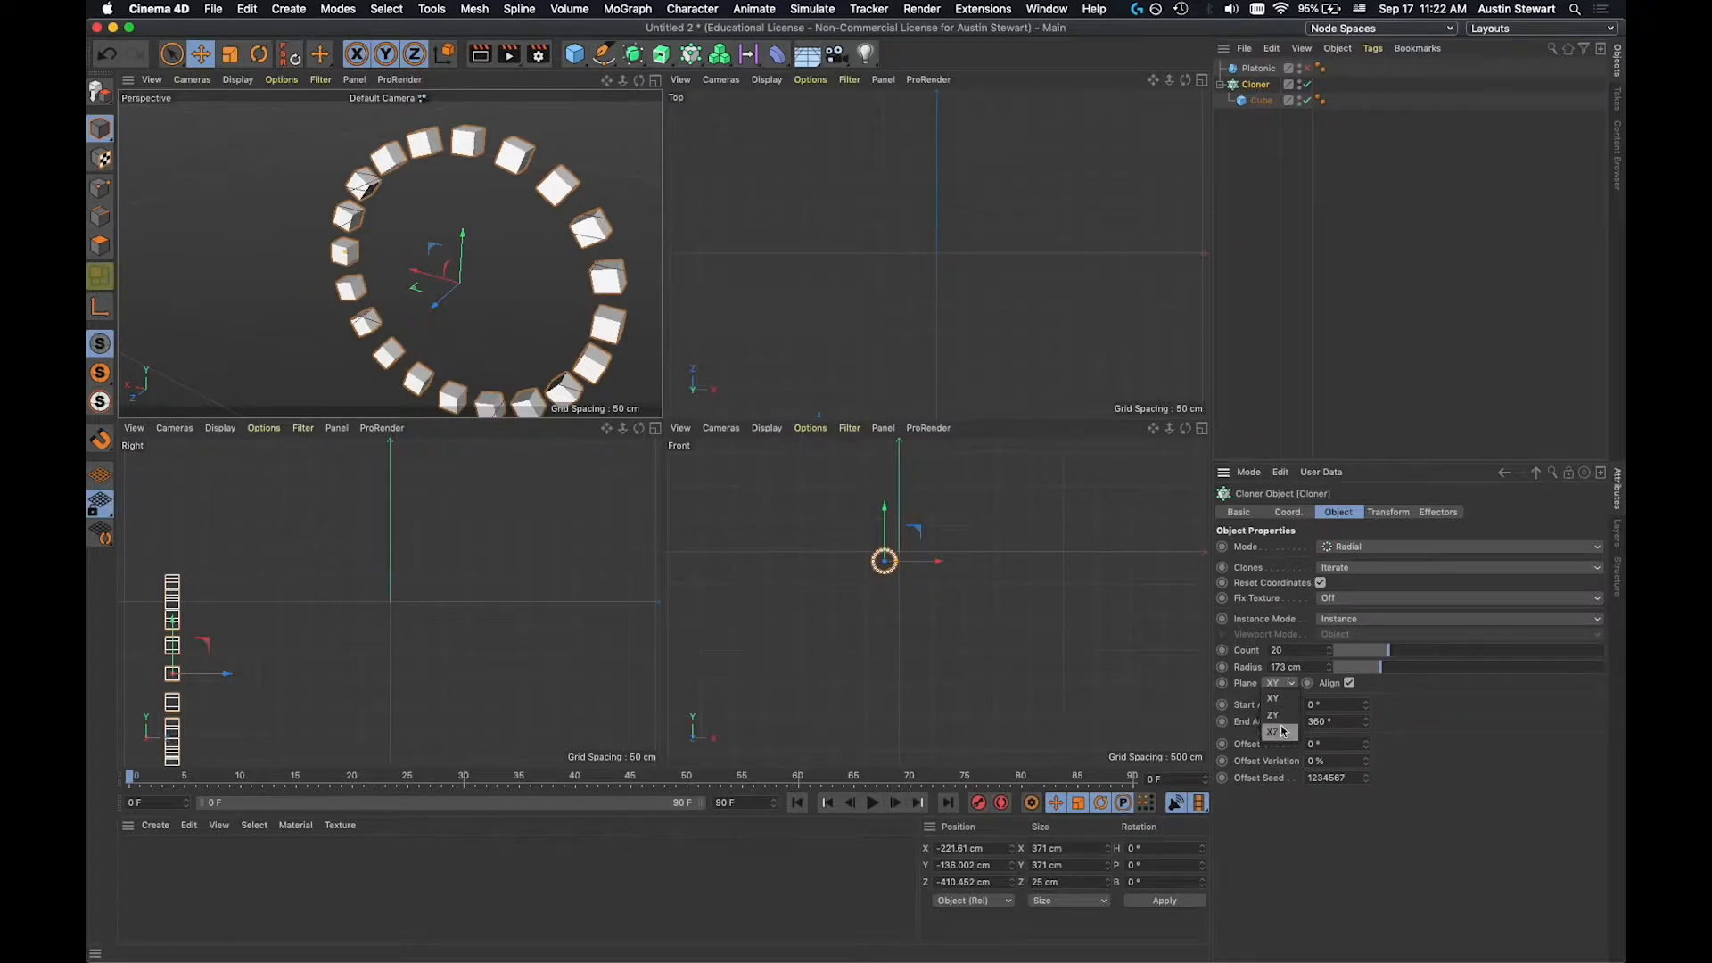
left_click(1285, 717)
left_click(1280, 684)
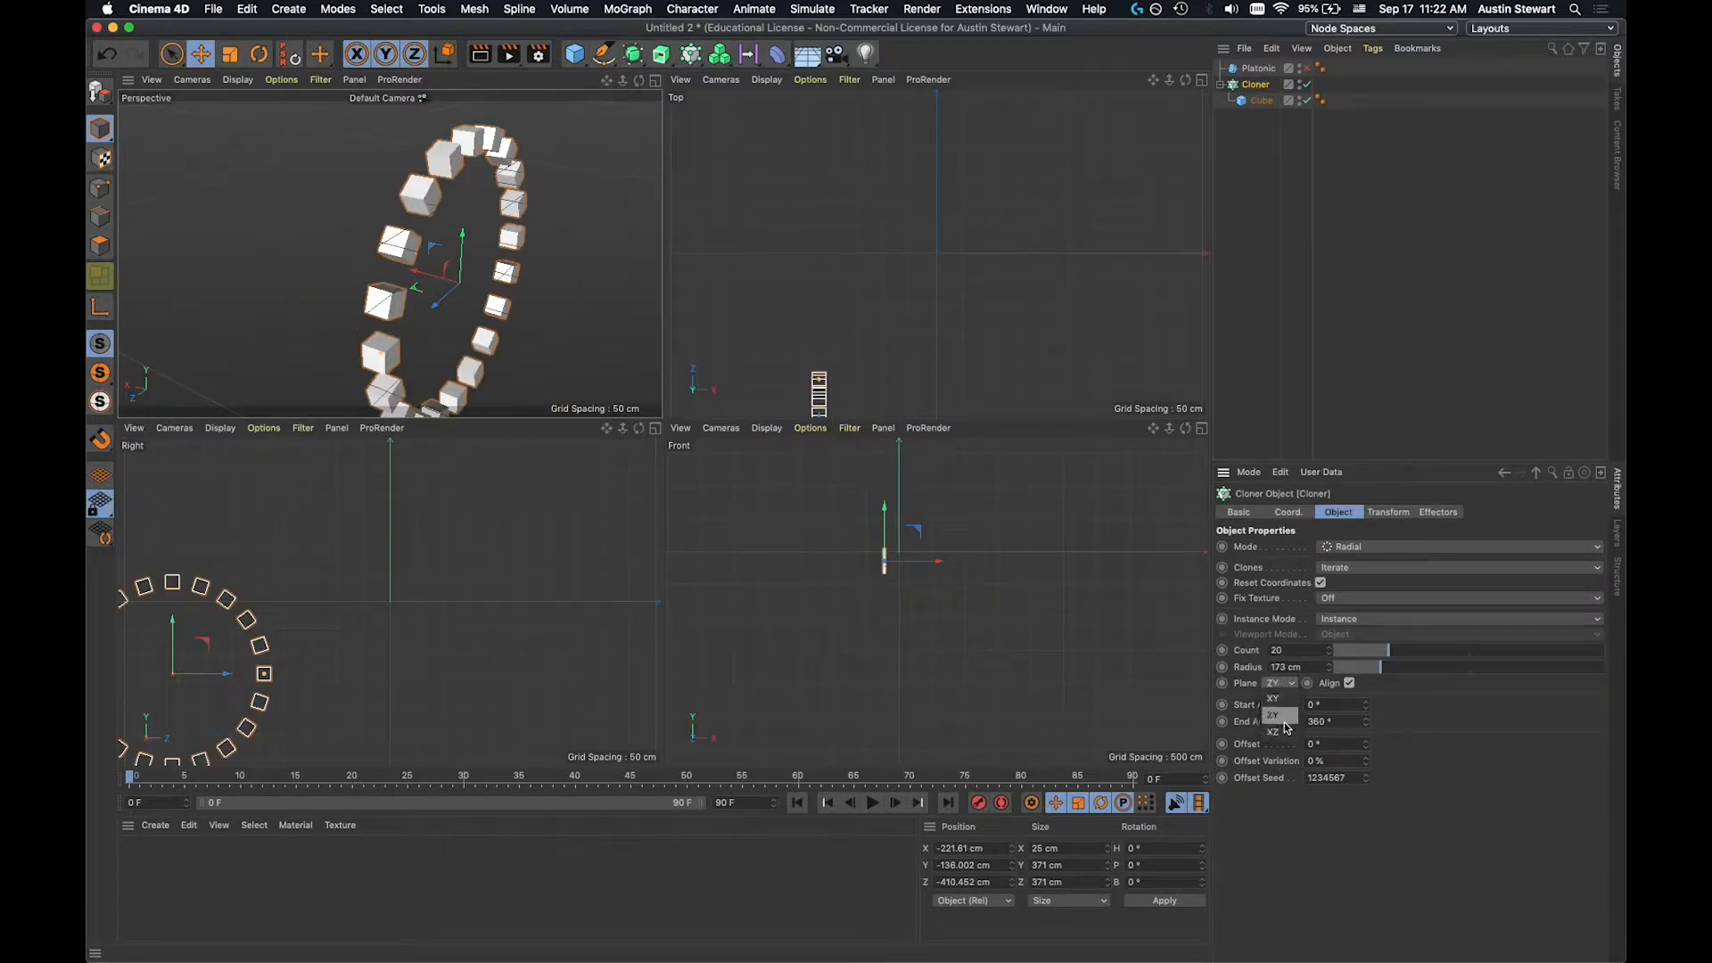
left_click(1285, 715)
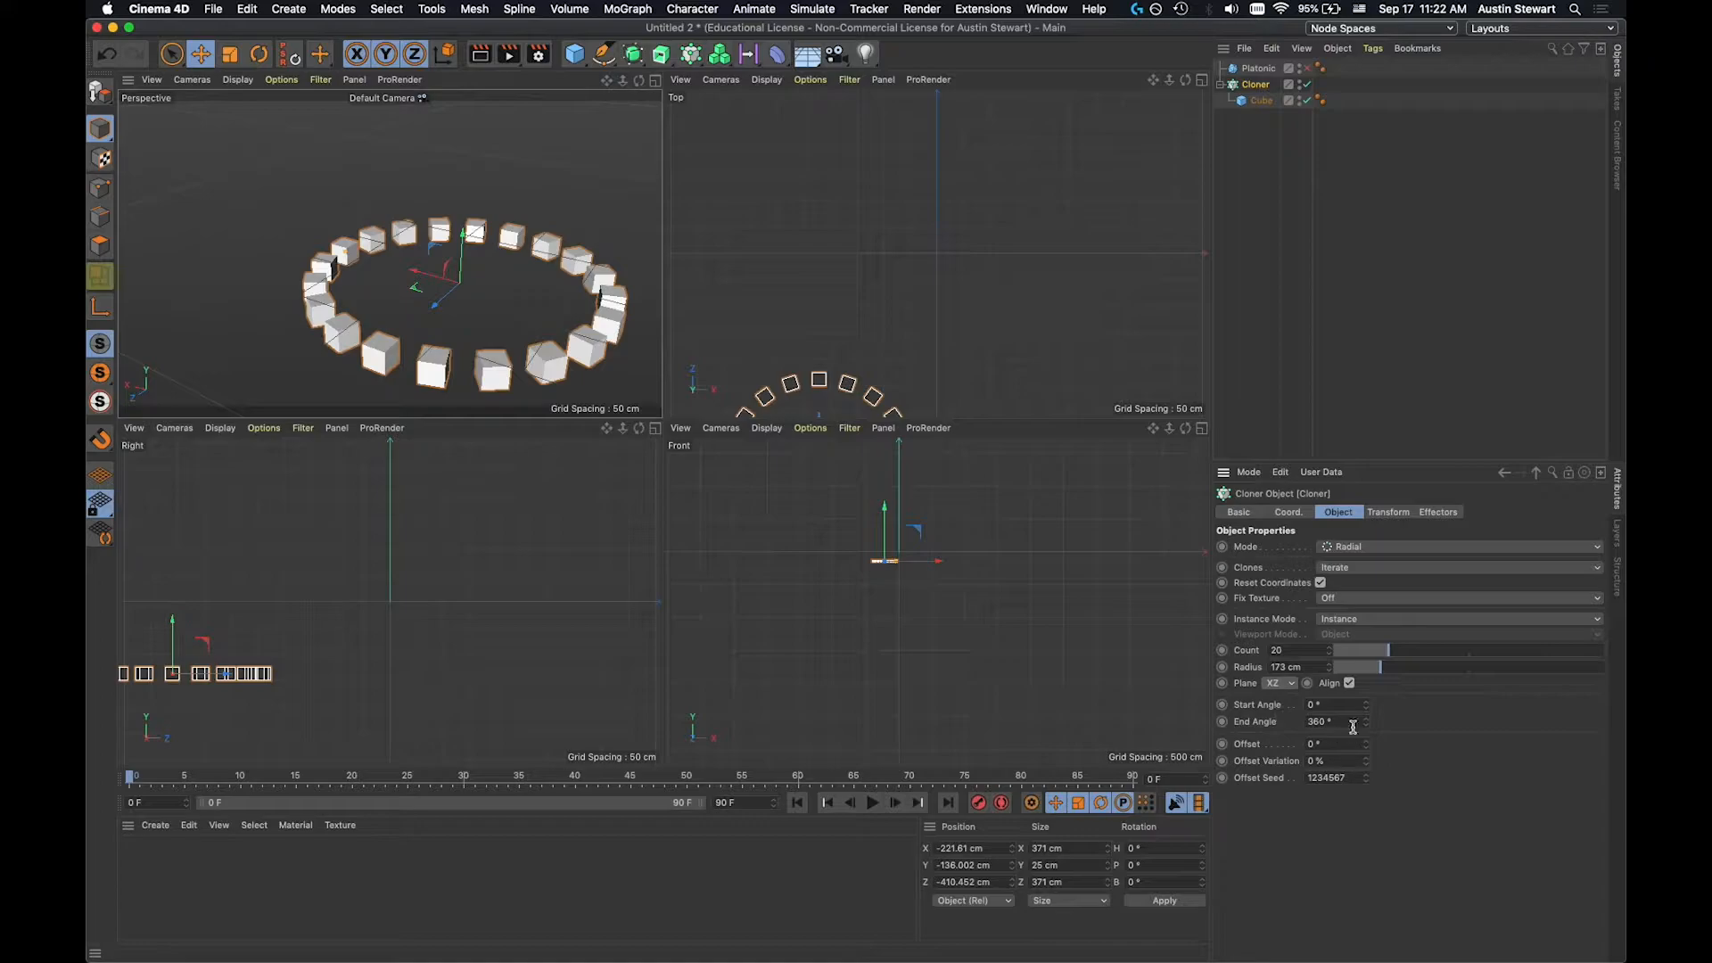
Set the radial cloner's start angle to -25°.
mouse_move(1365, 705)
left_mouse_down()
mouse_move(1369, 637)
mouse_move(1369, 733)
mouse_move(1370, 698)
left_mouse_up()
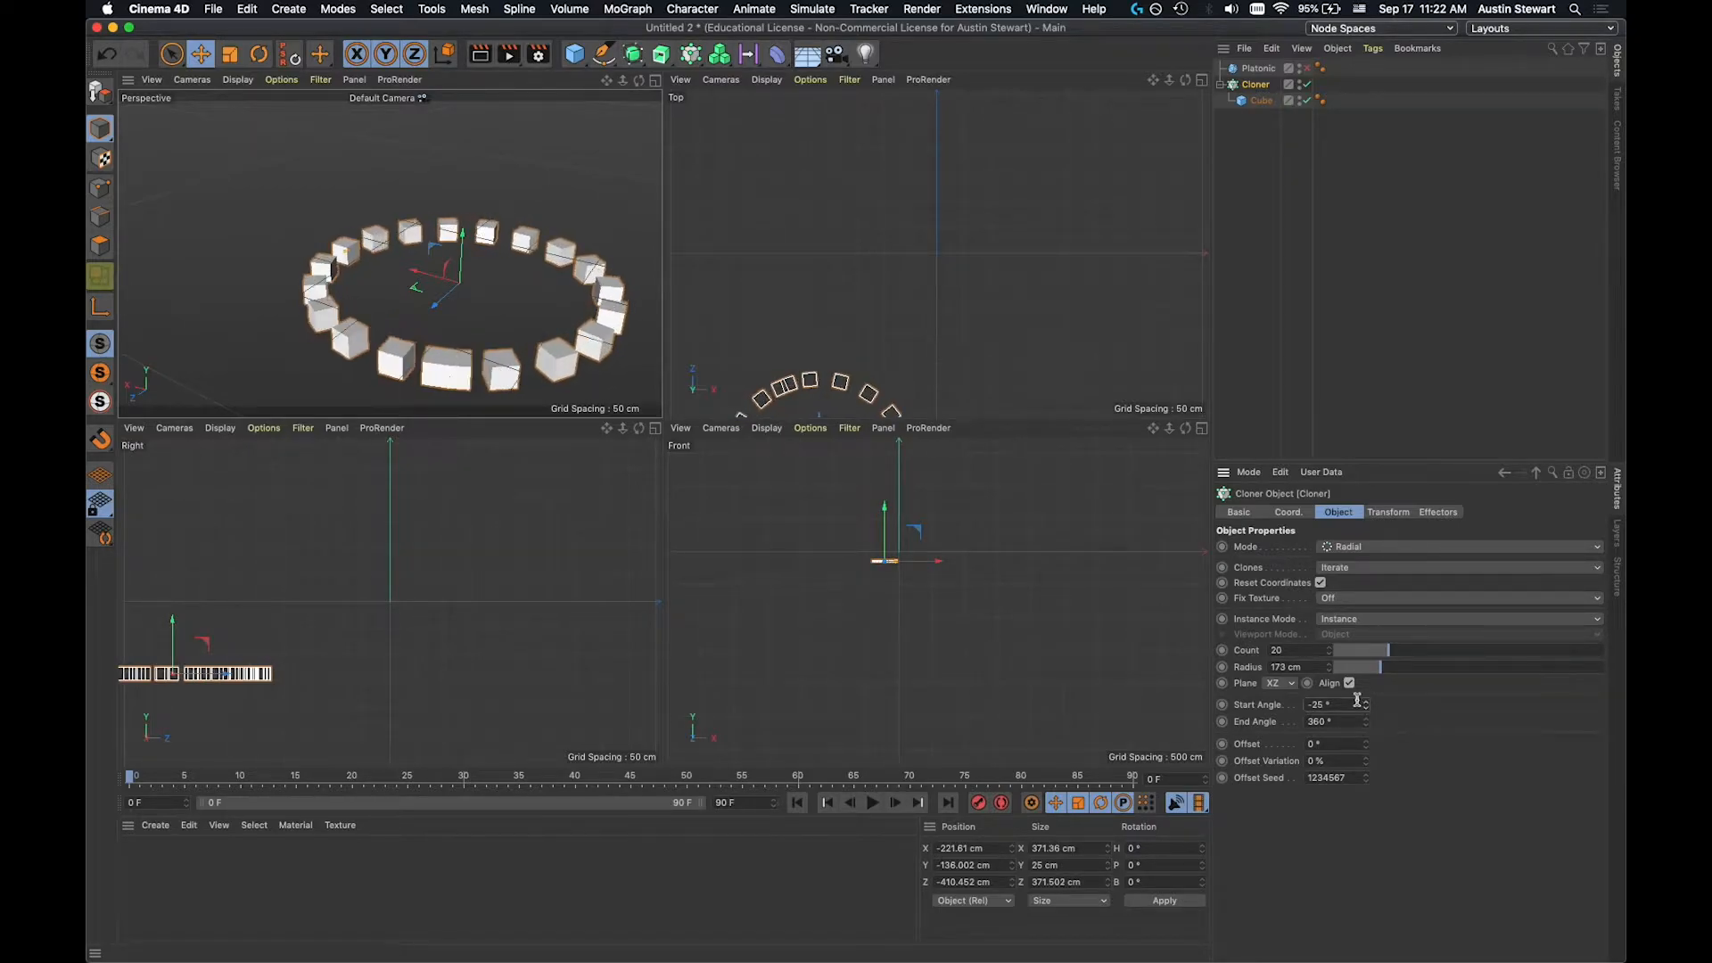
Reset the radial cloner's start angle to 0°, then try a partial ring from 24° to an end angle of 264°.
type("0")
key("Return")
left_click_drag(1369, 706, 1369, 754)
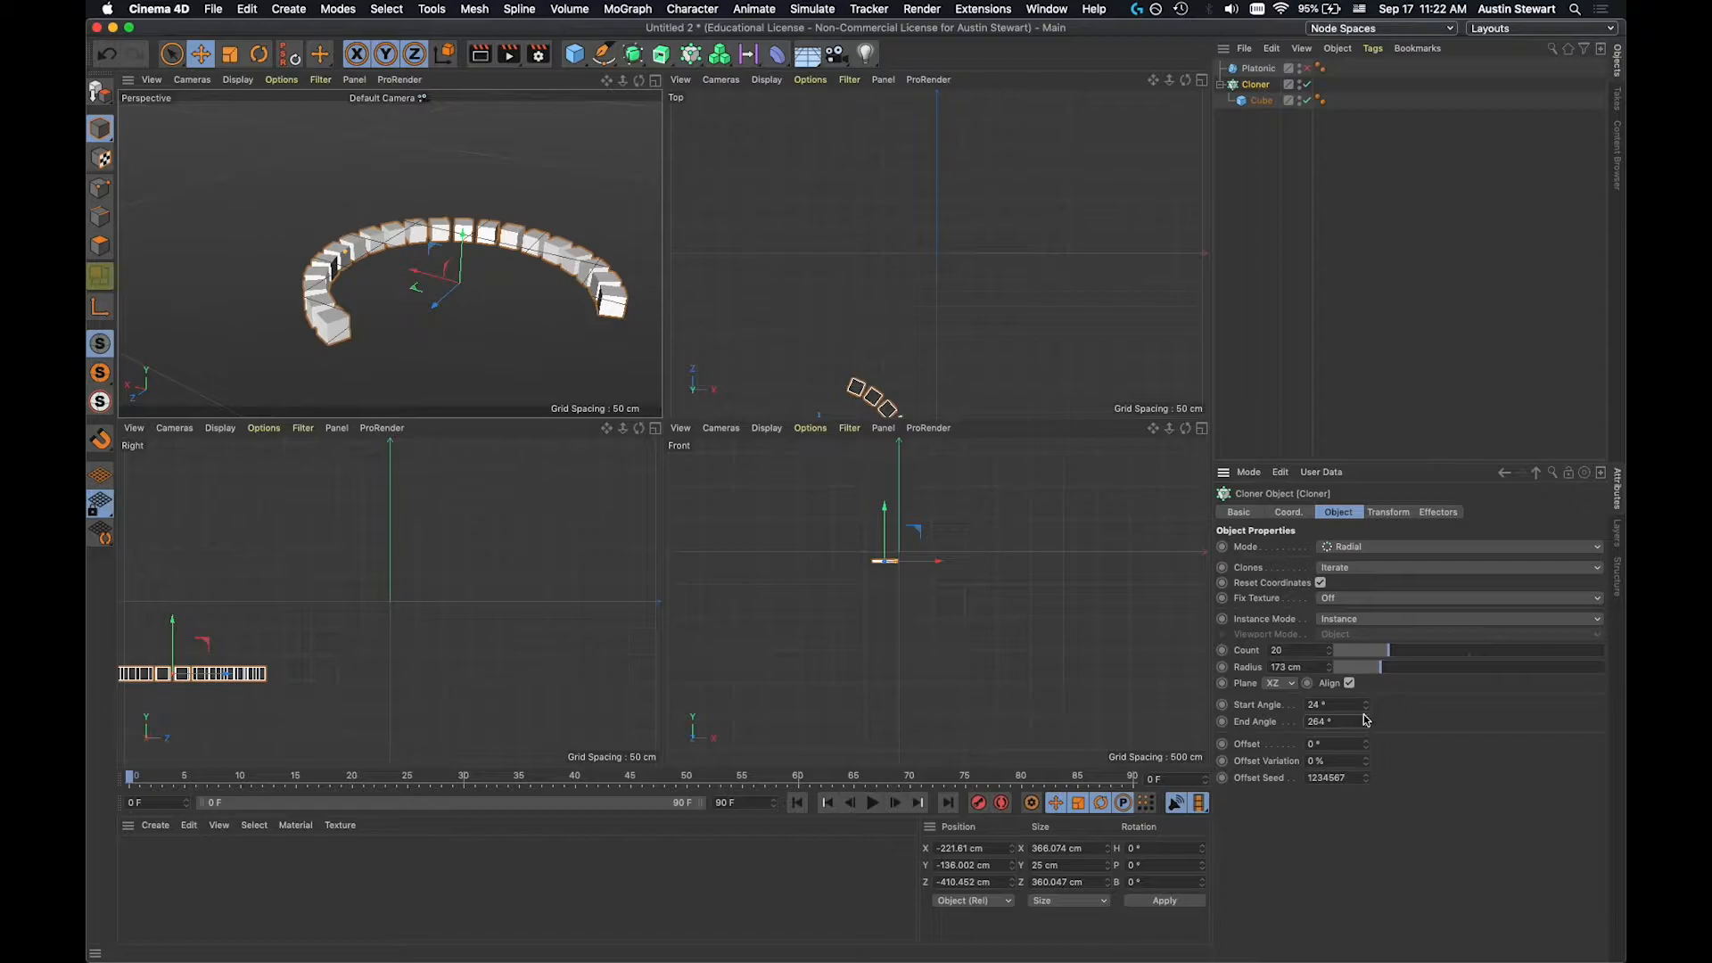
Try an offset of 168° with an offset variation of 70% on the radial clones.
mouse_move(1369, 748)
left_mouse_down()
mouse_move(1369, 716)
mouse_move(1369, 735)
left_mouse_up()
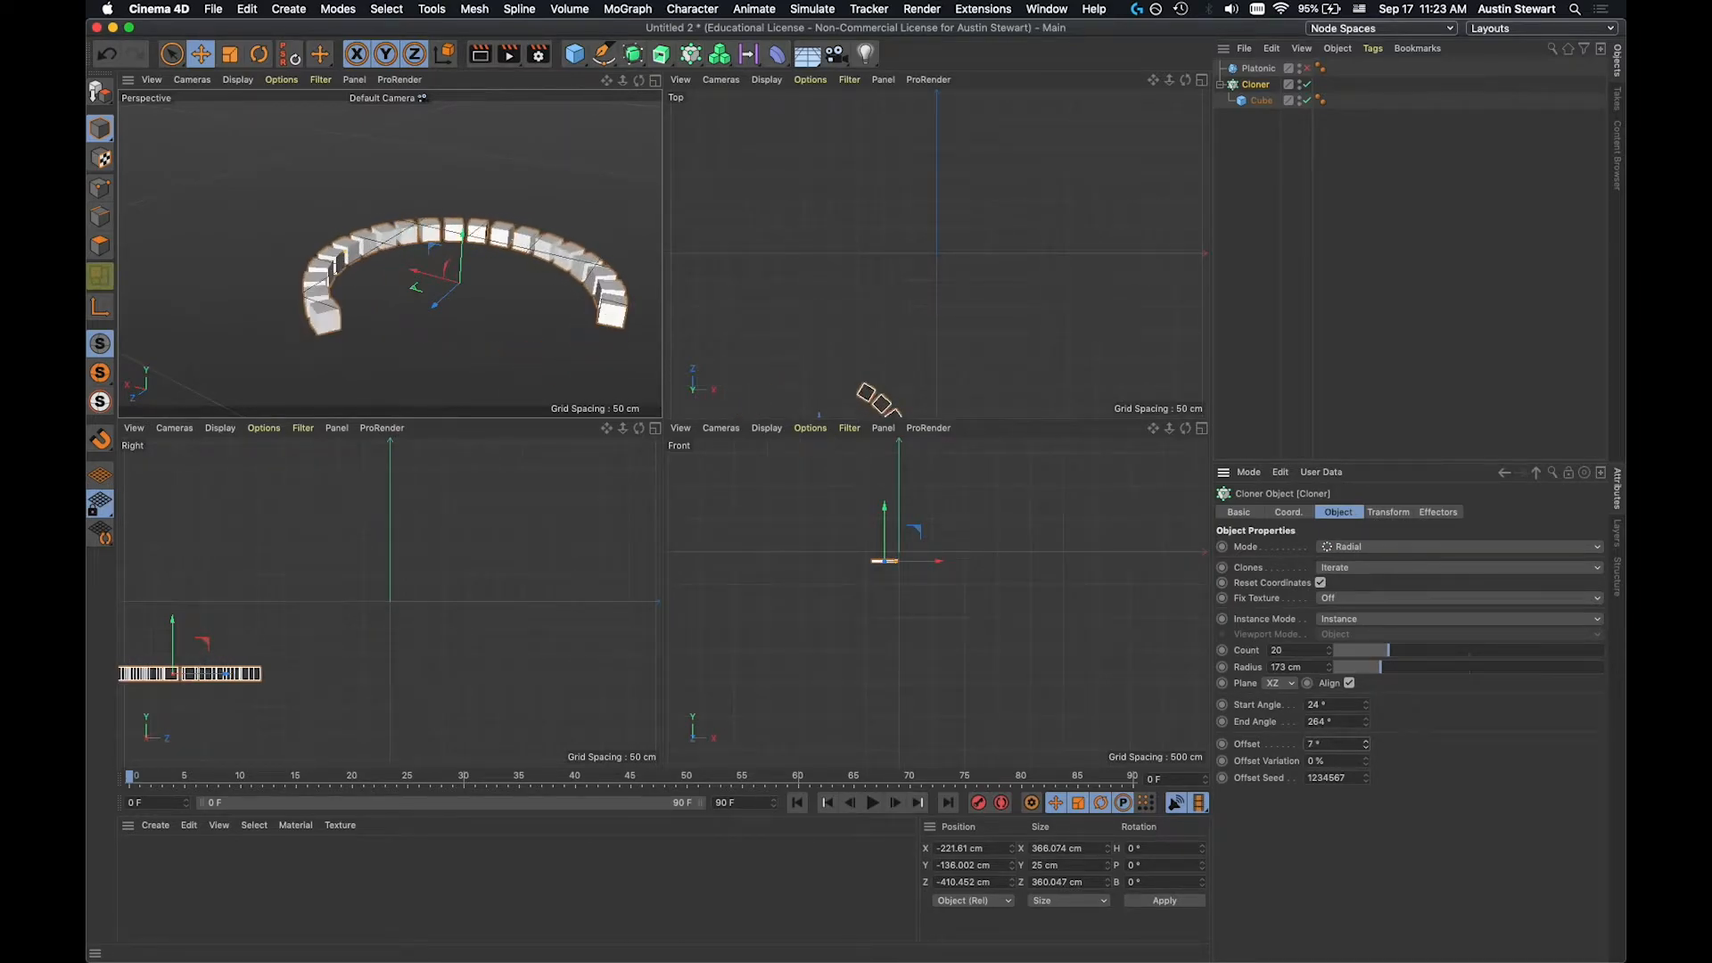
left_click_drag(1368, 761, 1367, 751)
mouse_move(1367, 761)
left_mouse_down()
mouse_move(1367, 642)
mouse_move(1357, 755)
left_mouse_up()
Step the radial cloner's offset seed up to 1234572.
left_click(1365, 776)
left_click(1365, 776)
left_click(1365, 776)
left_click(1365, 776)
left_click(1366, 775)
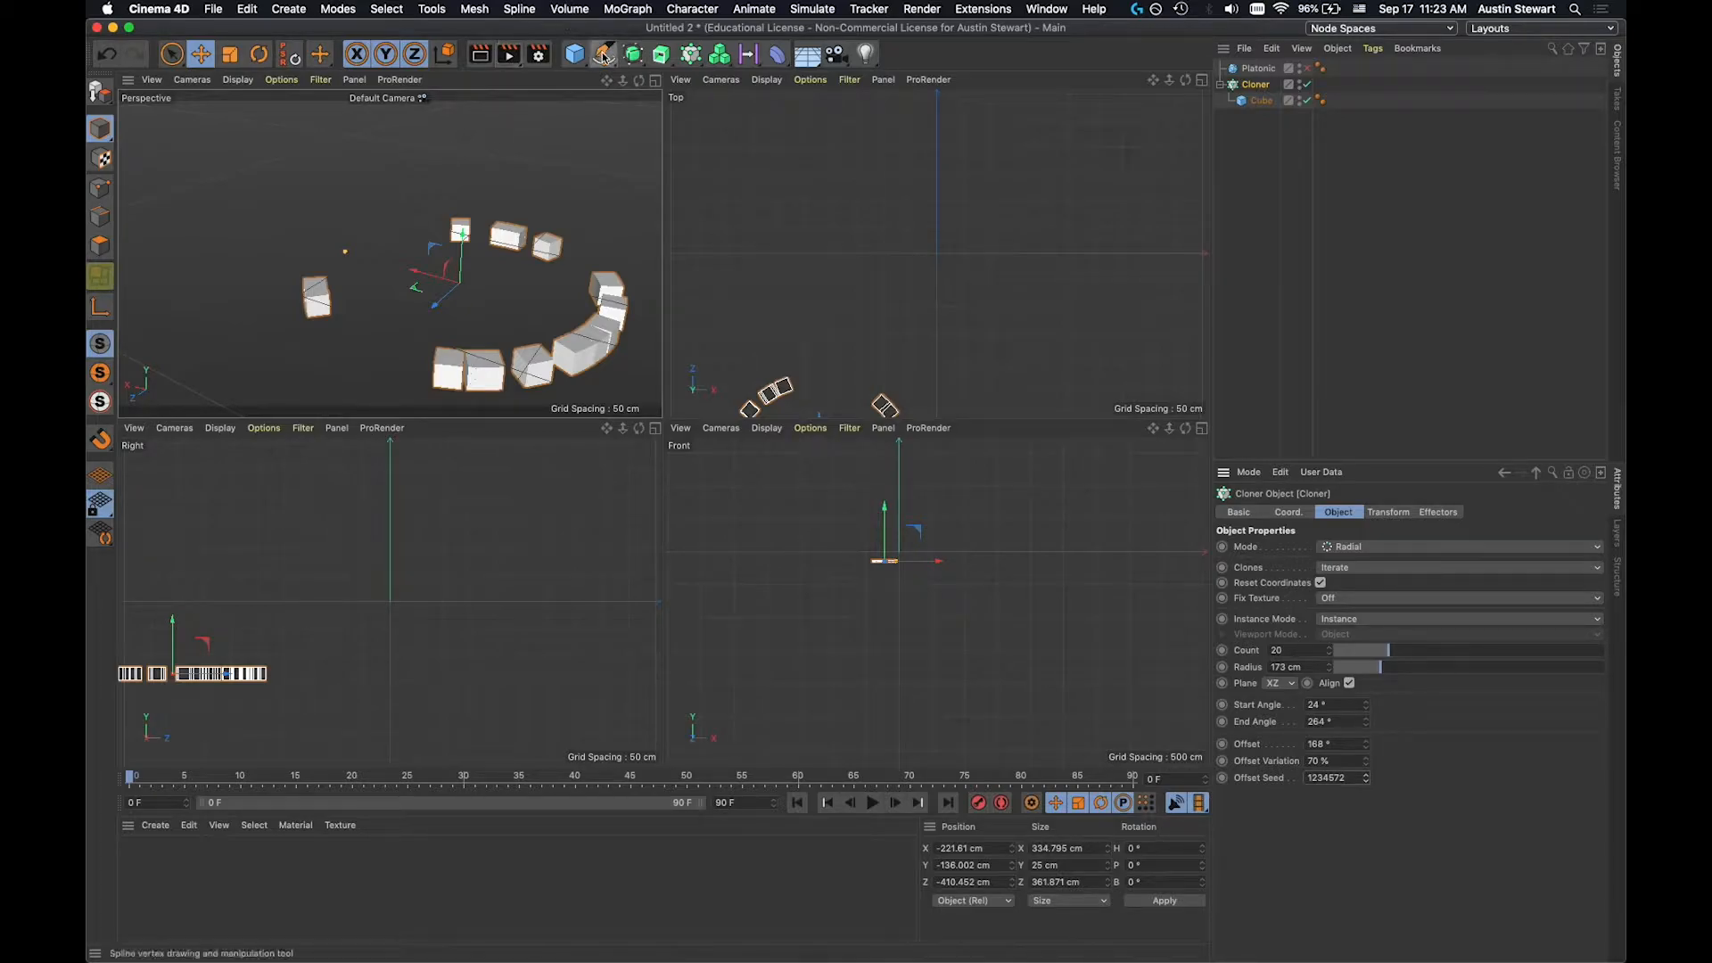
Add a sphere with a radius of 12.5 cm and nest it inside the Cloner above the cube.
left_click(572, 54)
left_click_drag(572, 56, 890, 112)
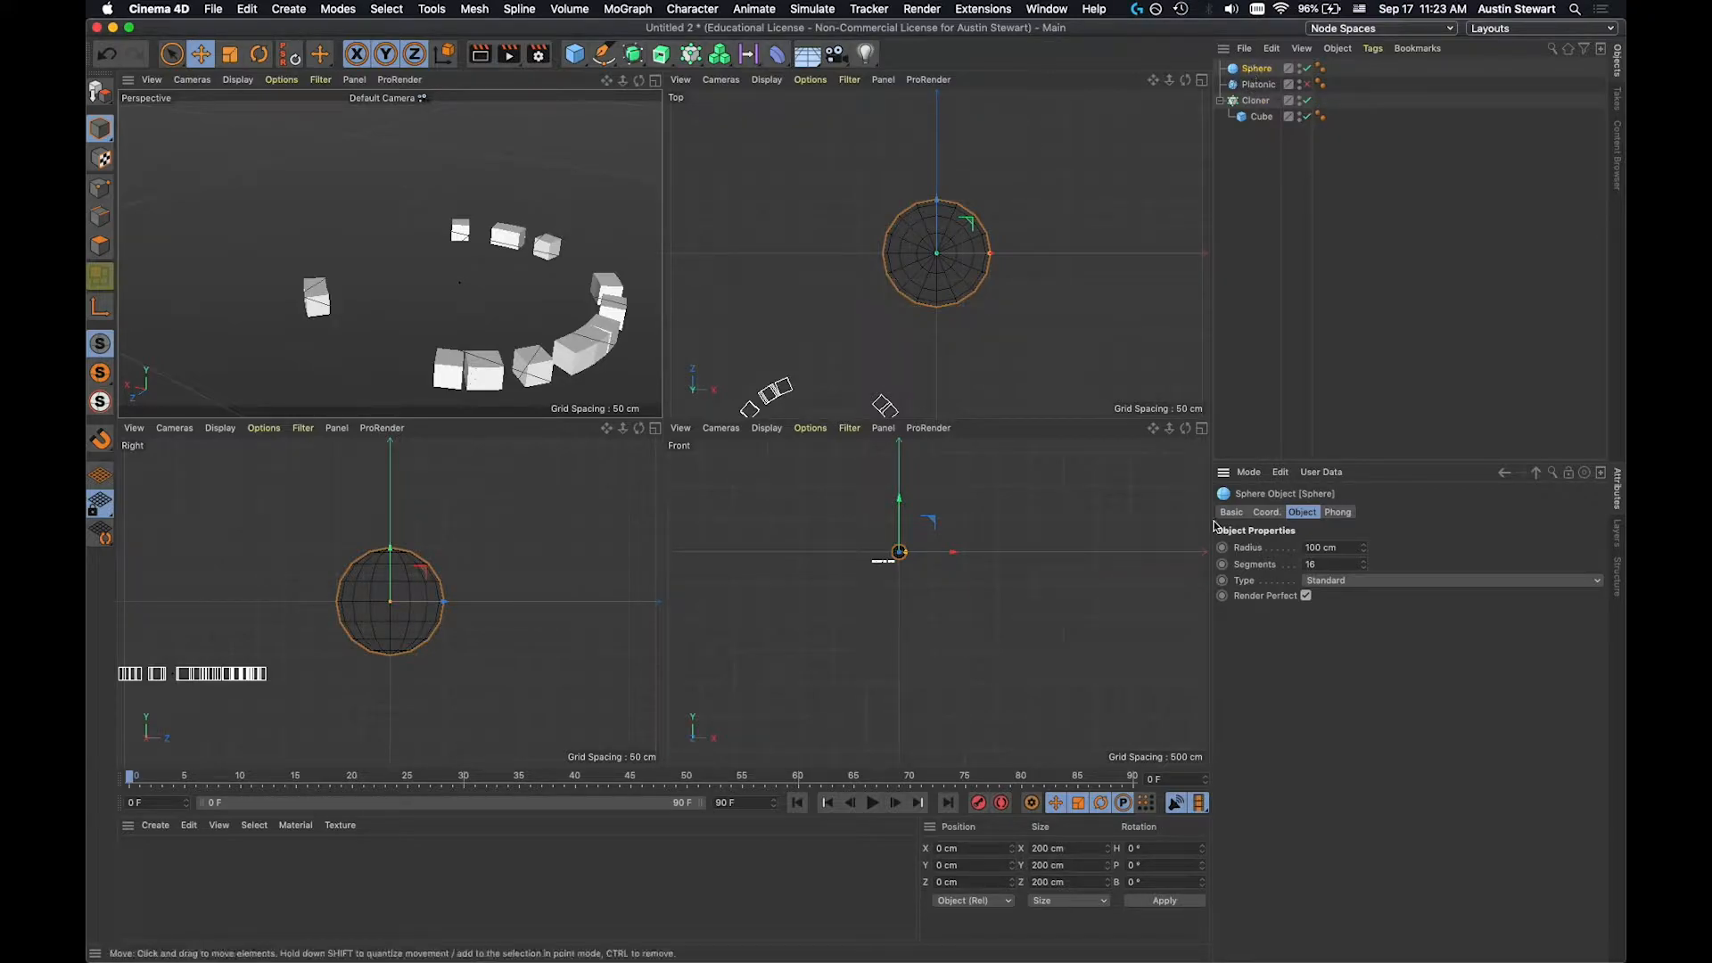
left_click(1267, 118)
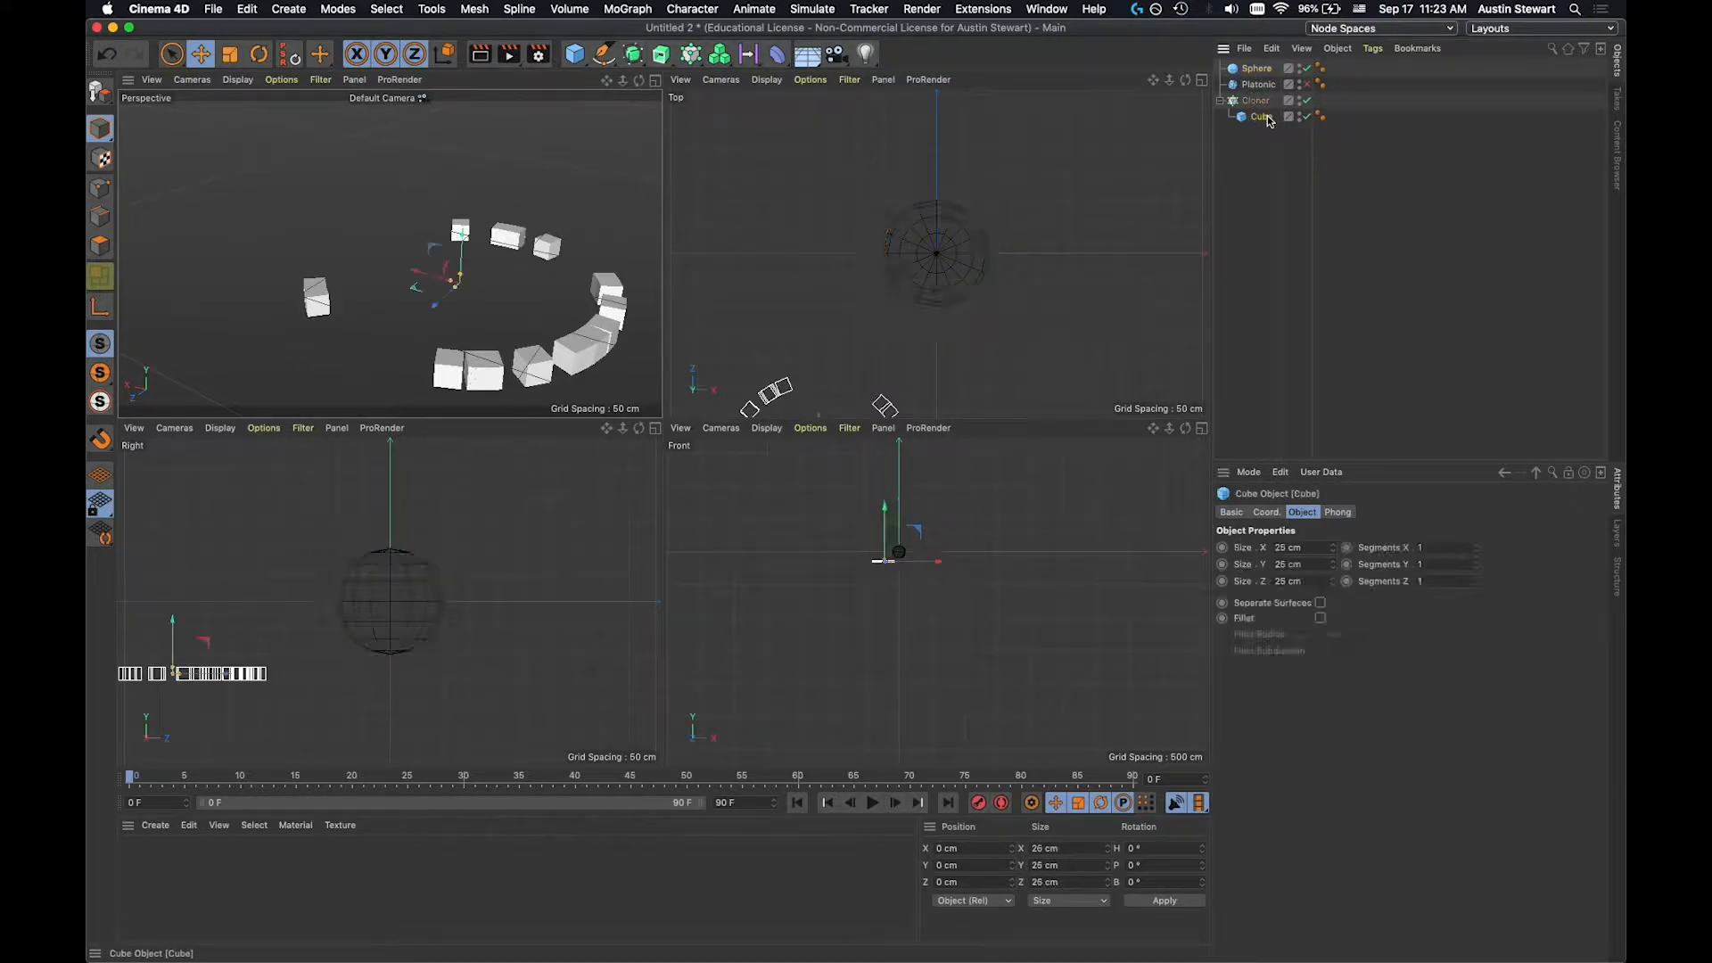
left_click(1257, 69)
left_click(1335, 547)
type("12.5")
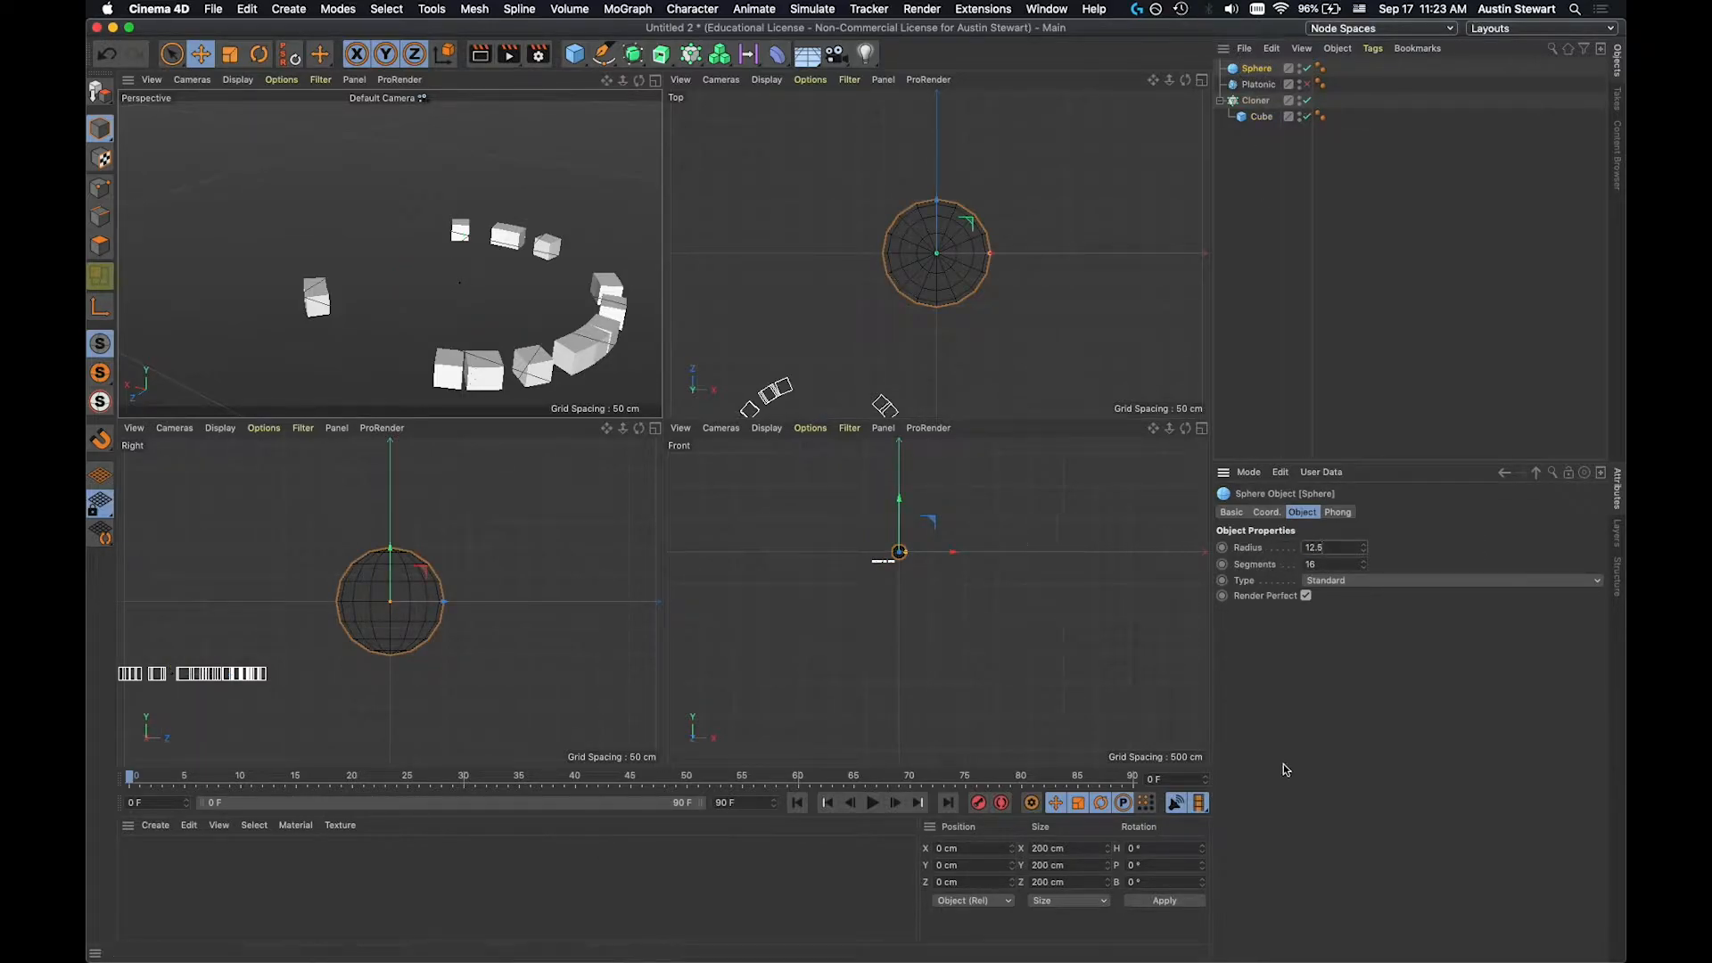
key("Return")
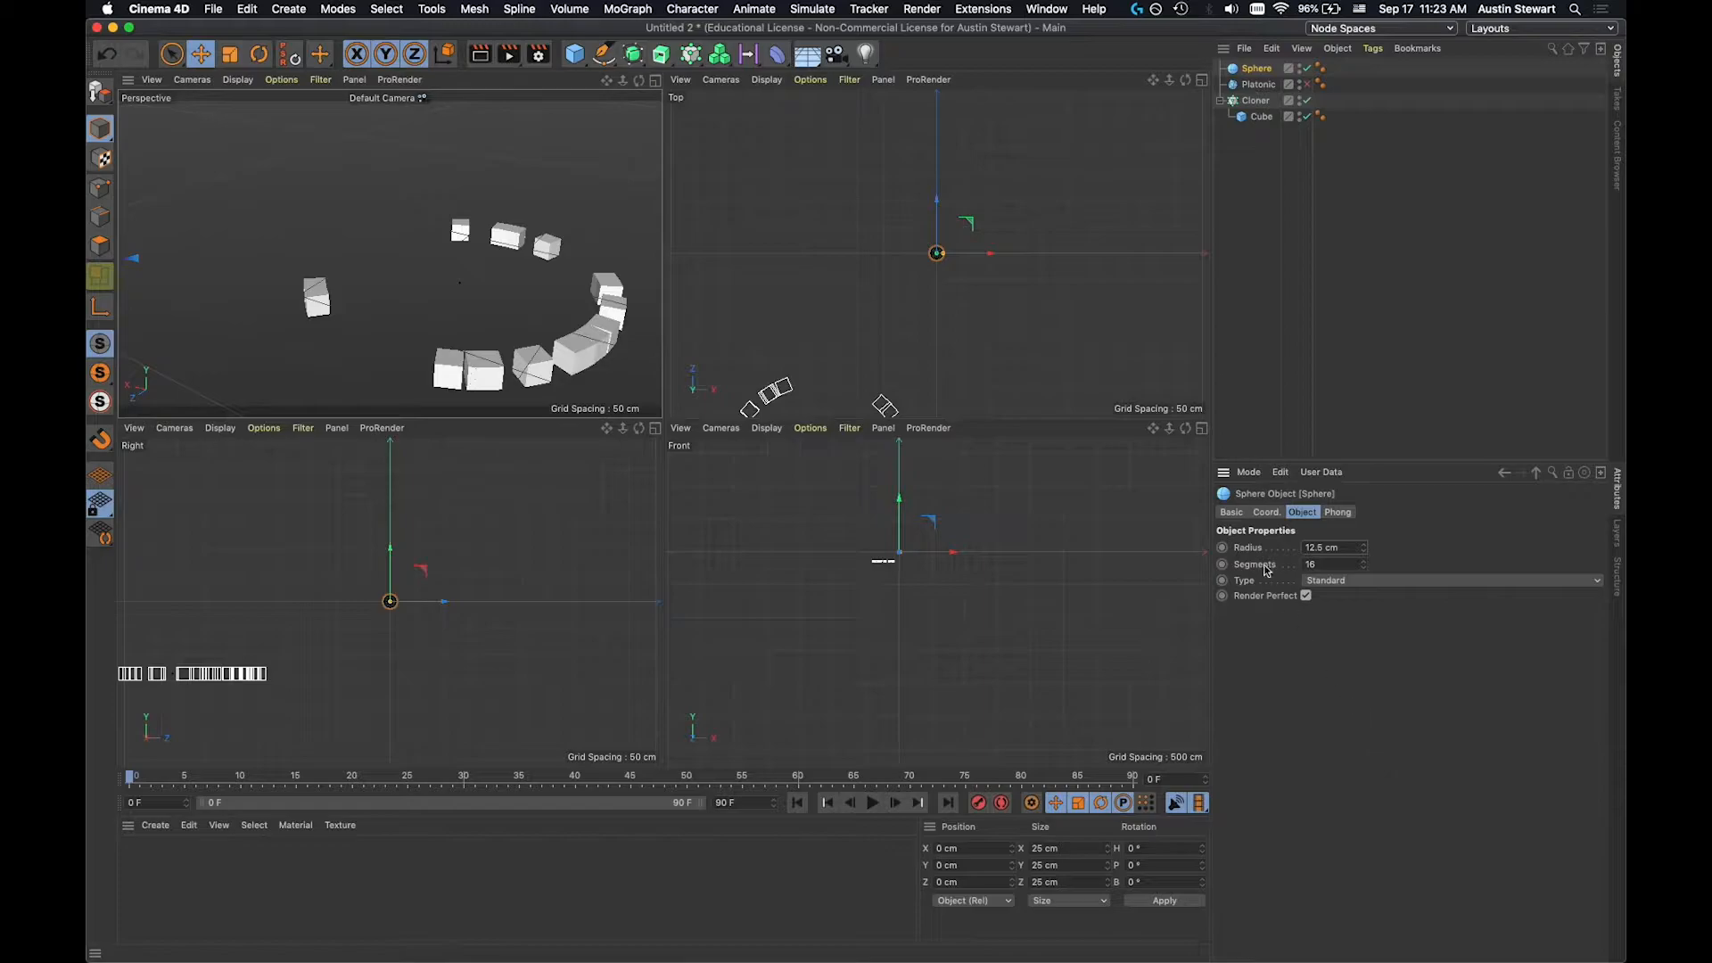
left_click_drag(1256, 71, 1260, 105)
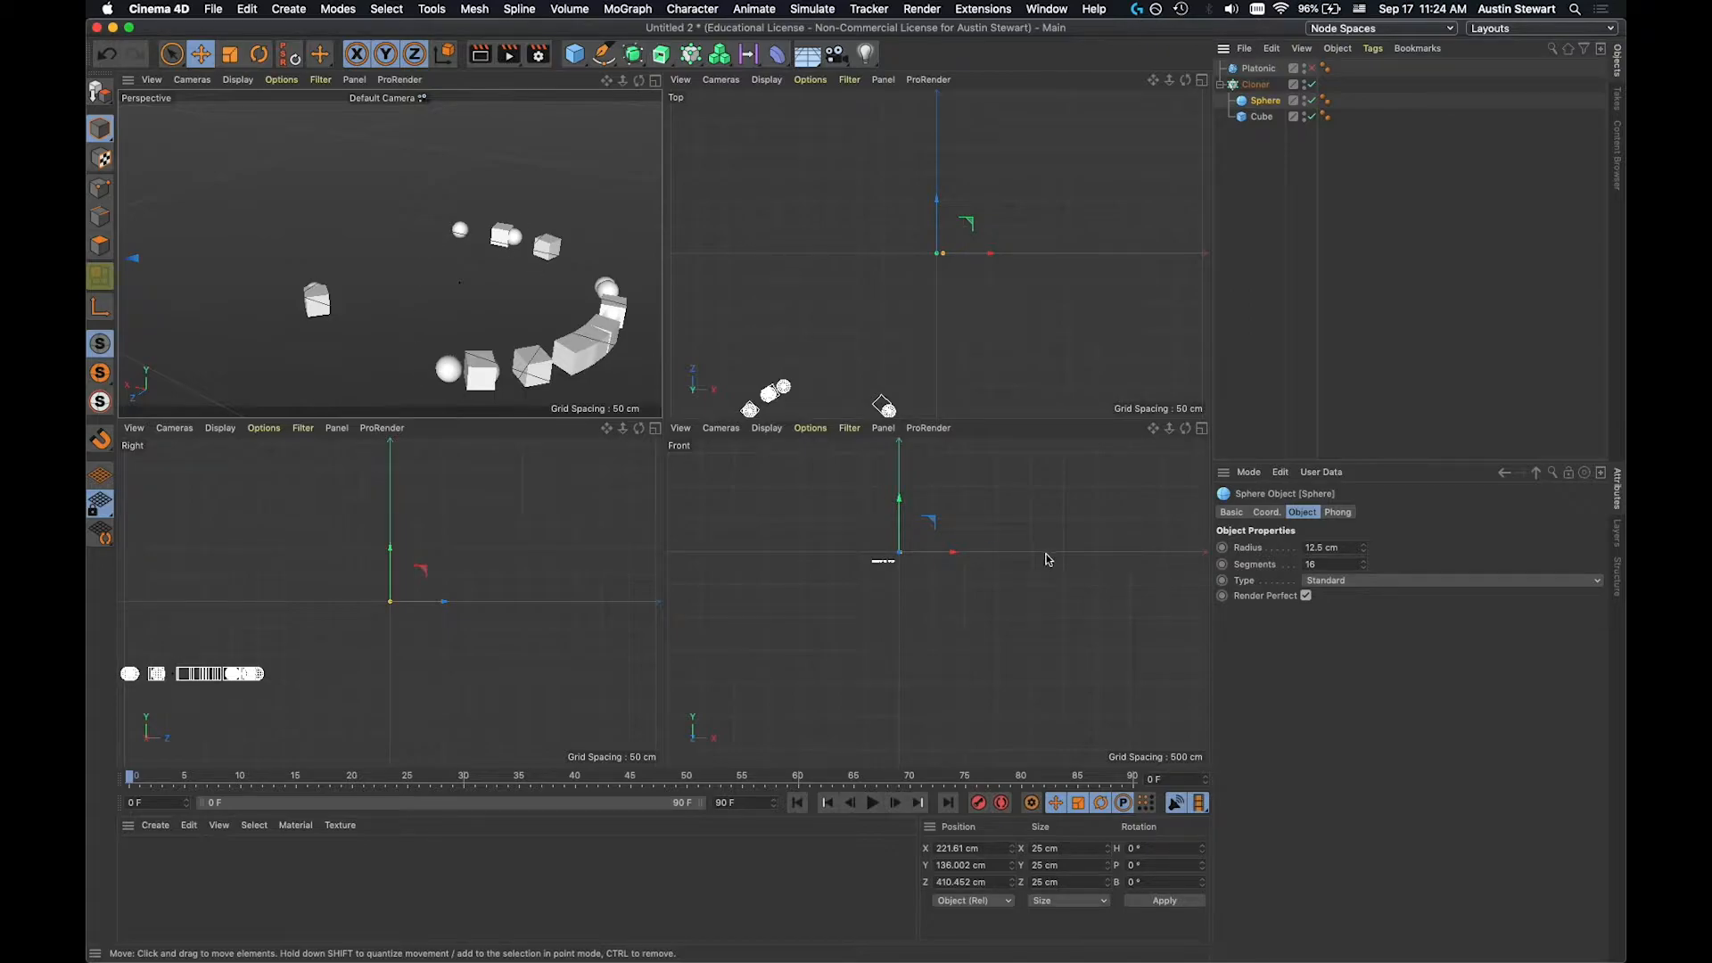
Reset the cloner's offset variation to 0% and its offset to 0°.
left_click(1258, 85)
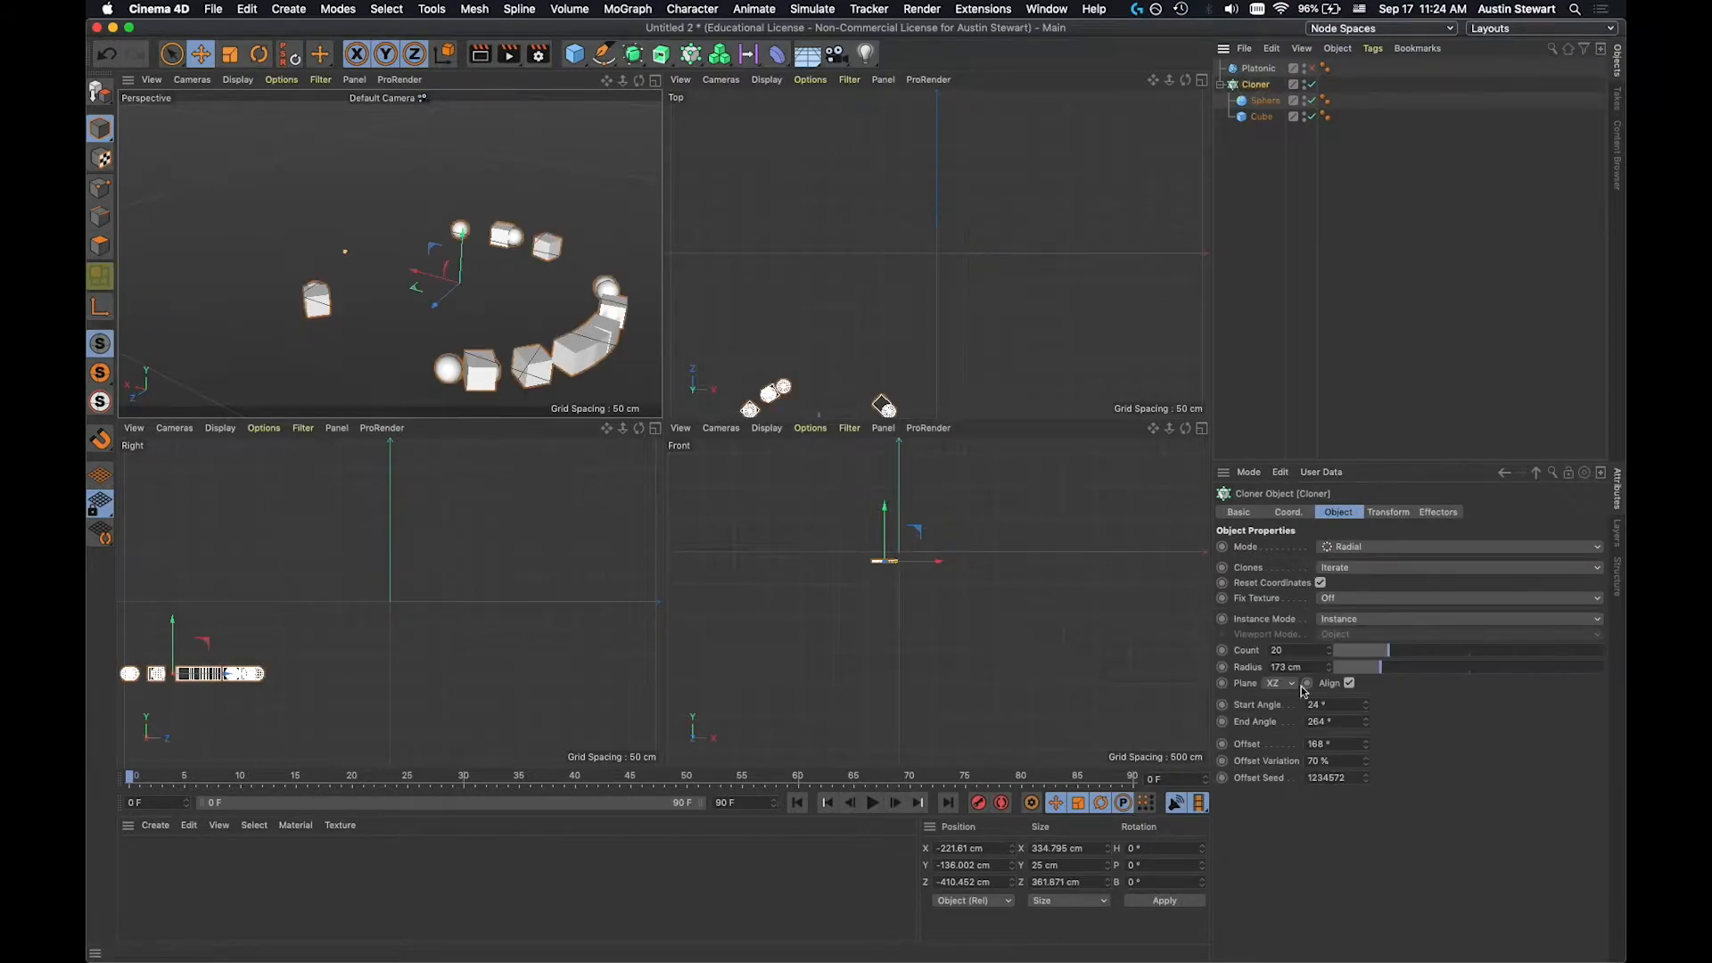
double_click(1326, 763)
type("0")
key("Return")
double_click(1331, 742)
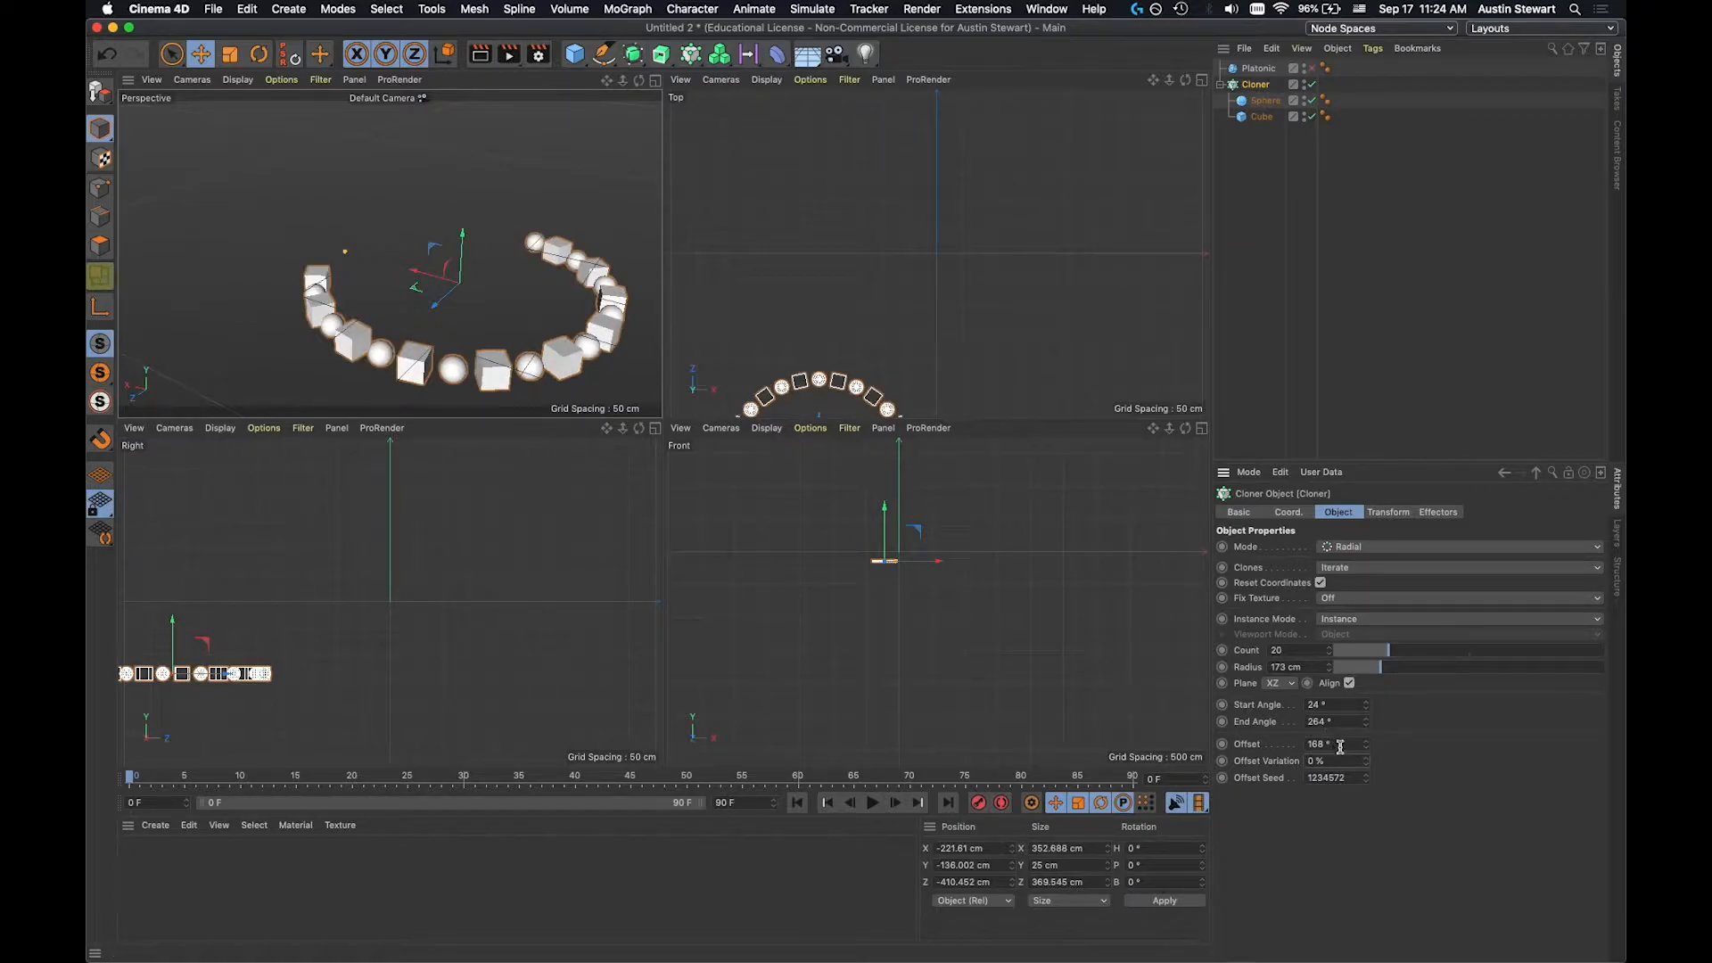
type("0")
key("Return")
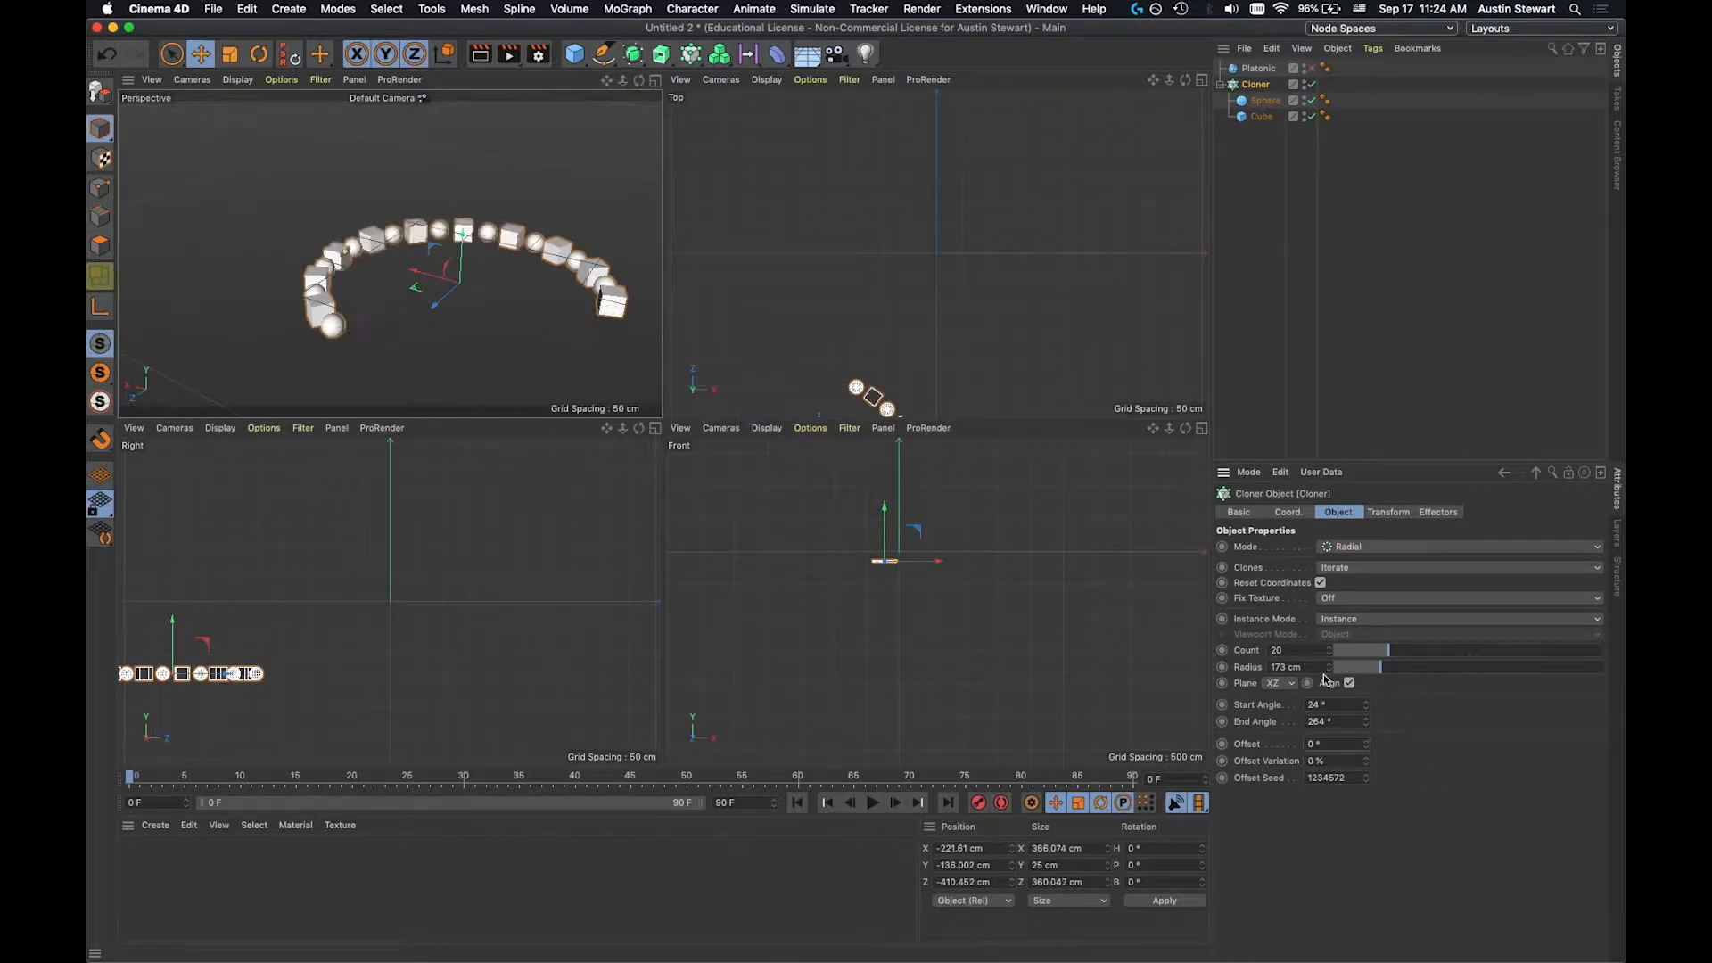
Set the radial cloner's start angle to 0° and end angle to 360° to close the ring.
double_click(1337, 708)
type("0")
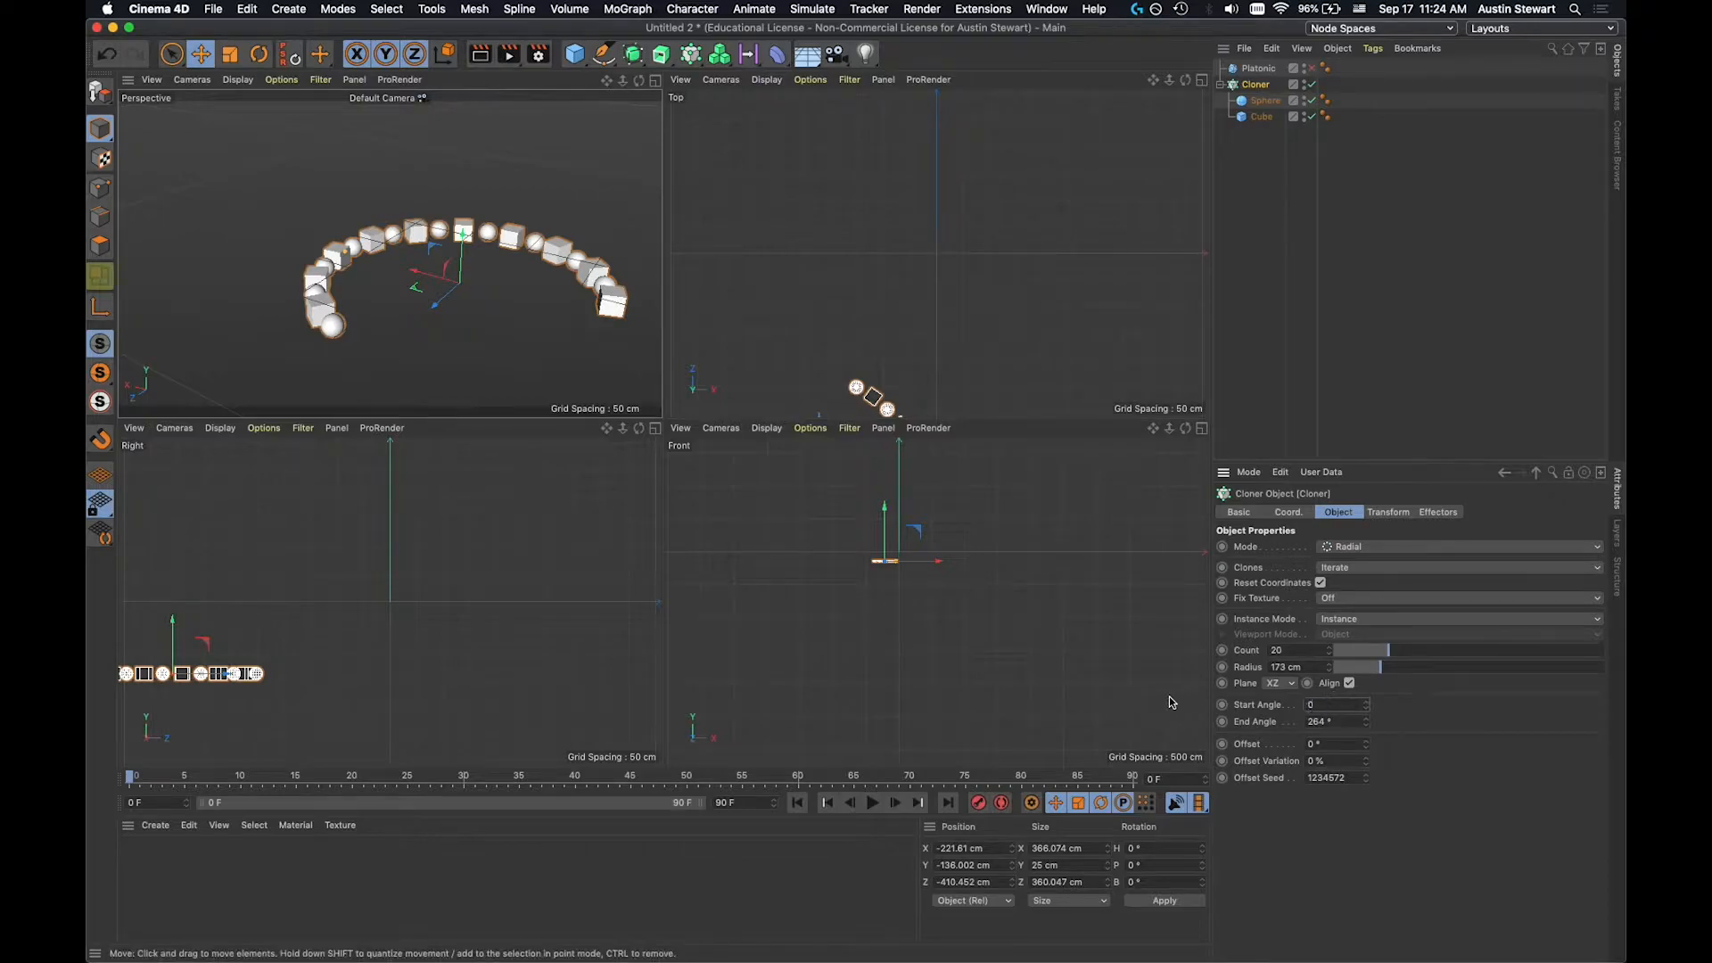
key("Tab")
type("360")
key("Tab")
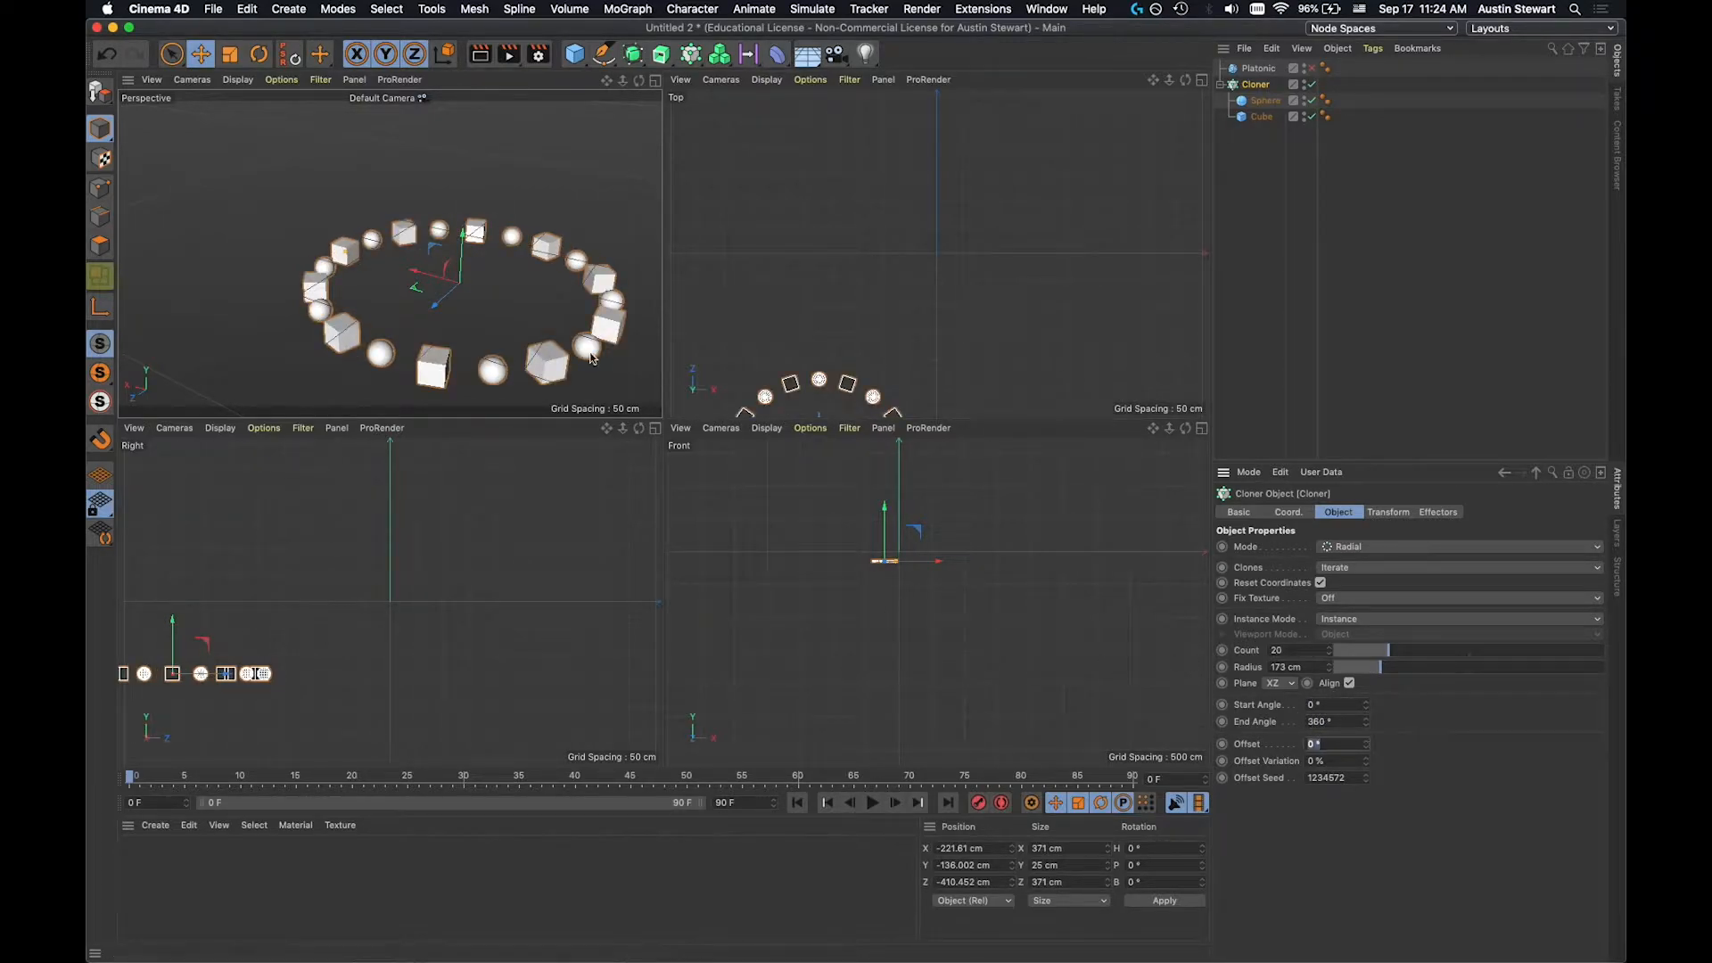
scroll(460, 266, "up", 3)
scroll(459, 266, "down", 3)
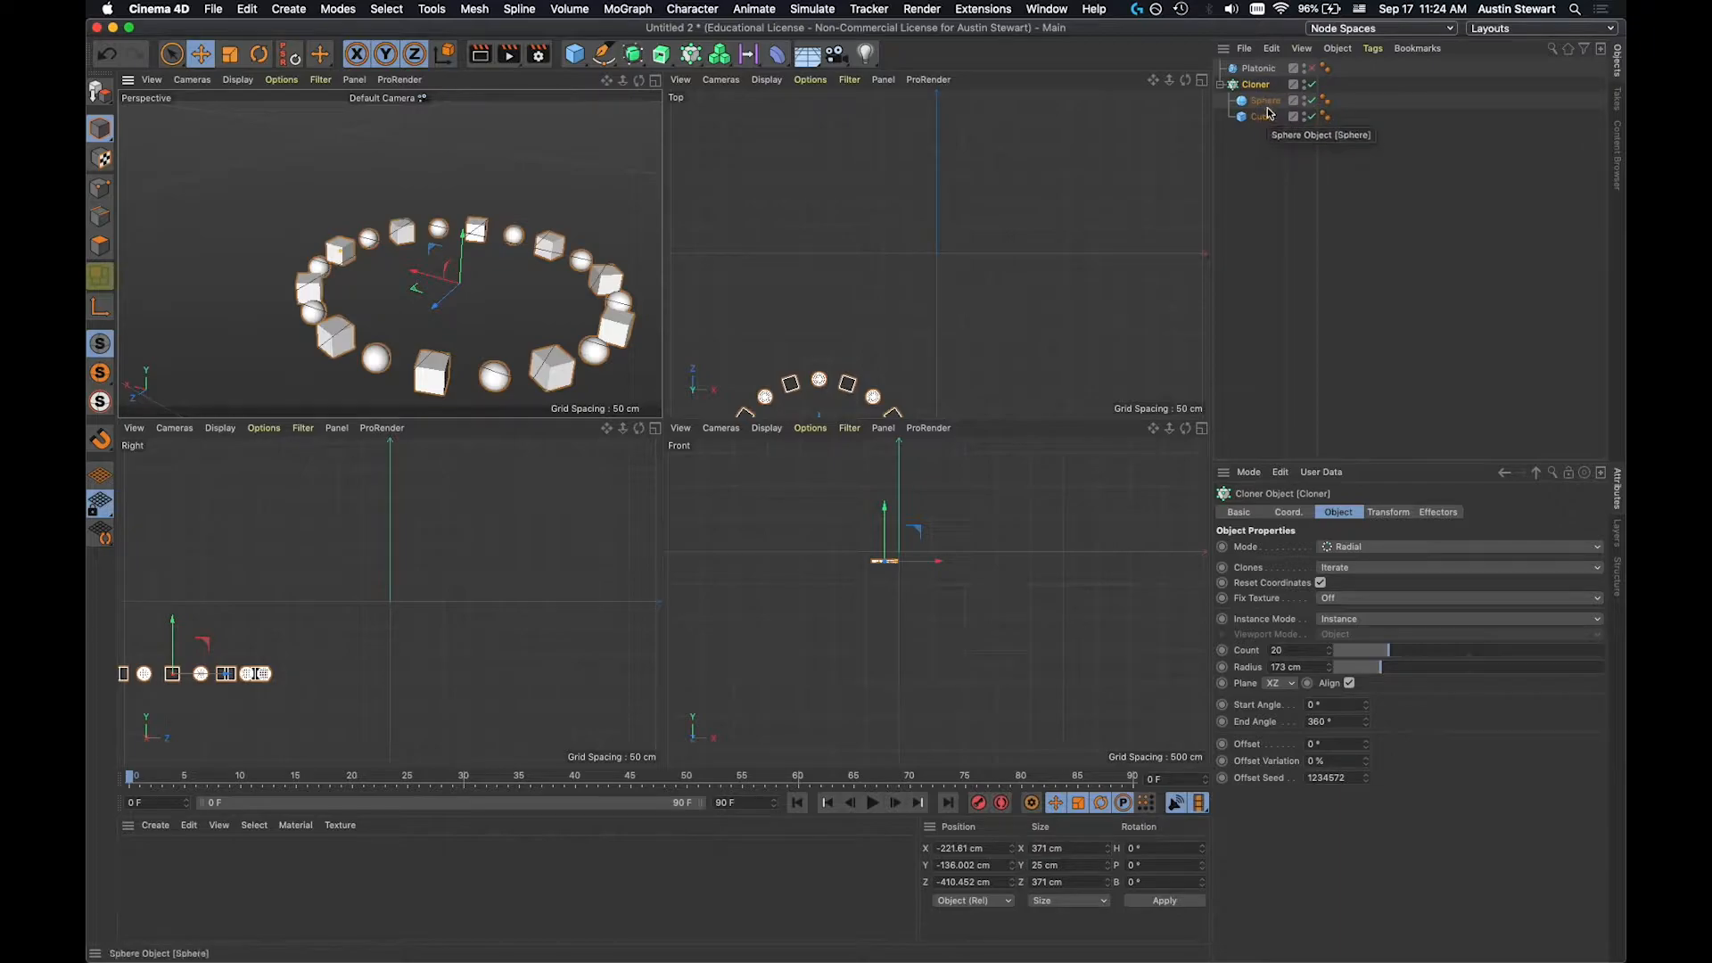
Try the Random, Blend and Sort options for how the Cloner distributes the sphere and cube.
left_click(1347, 567)
left_click(1342, 601)
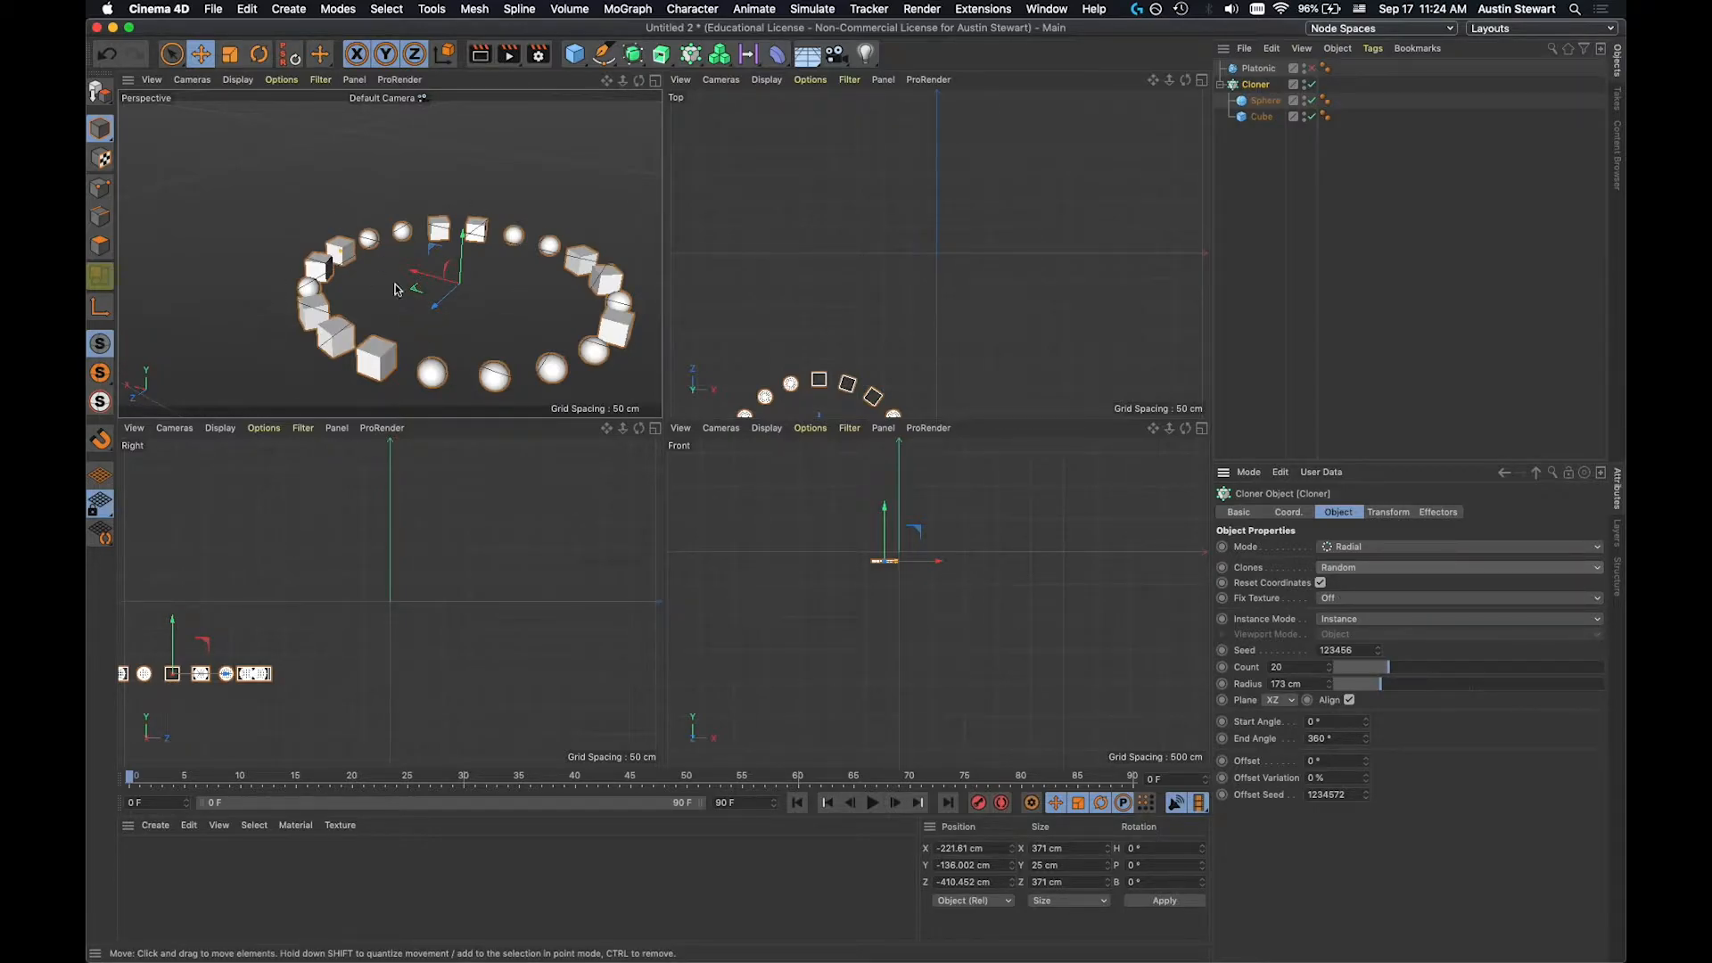
left_click(1342, 571)
left_click(1352, 620)
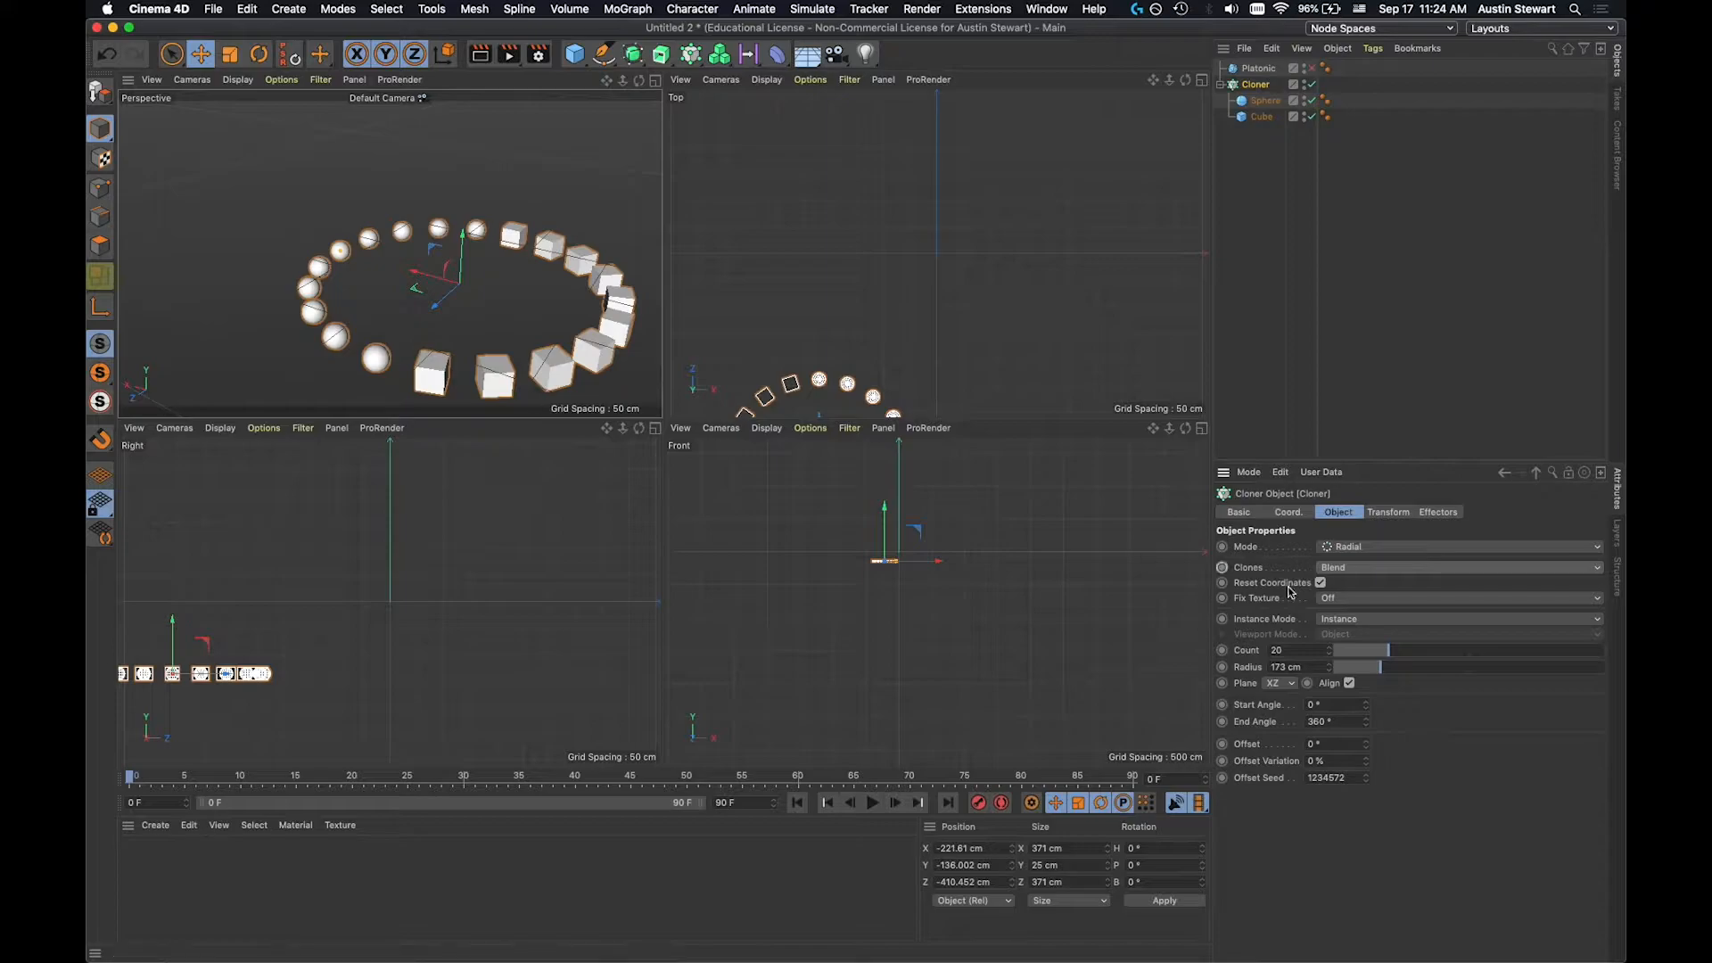
left_click(1352, 570)
left_click(1357, 634)
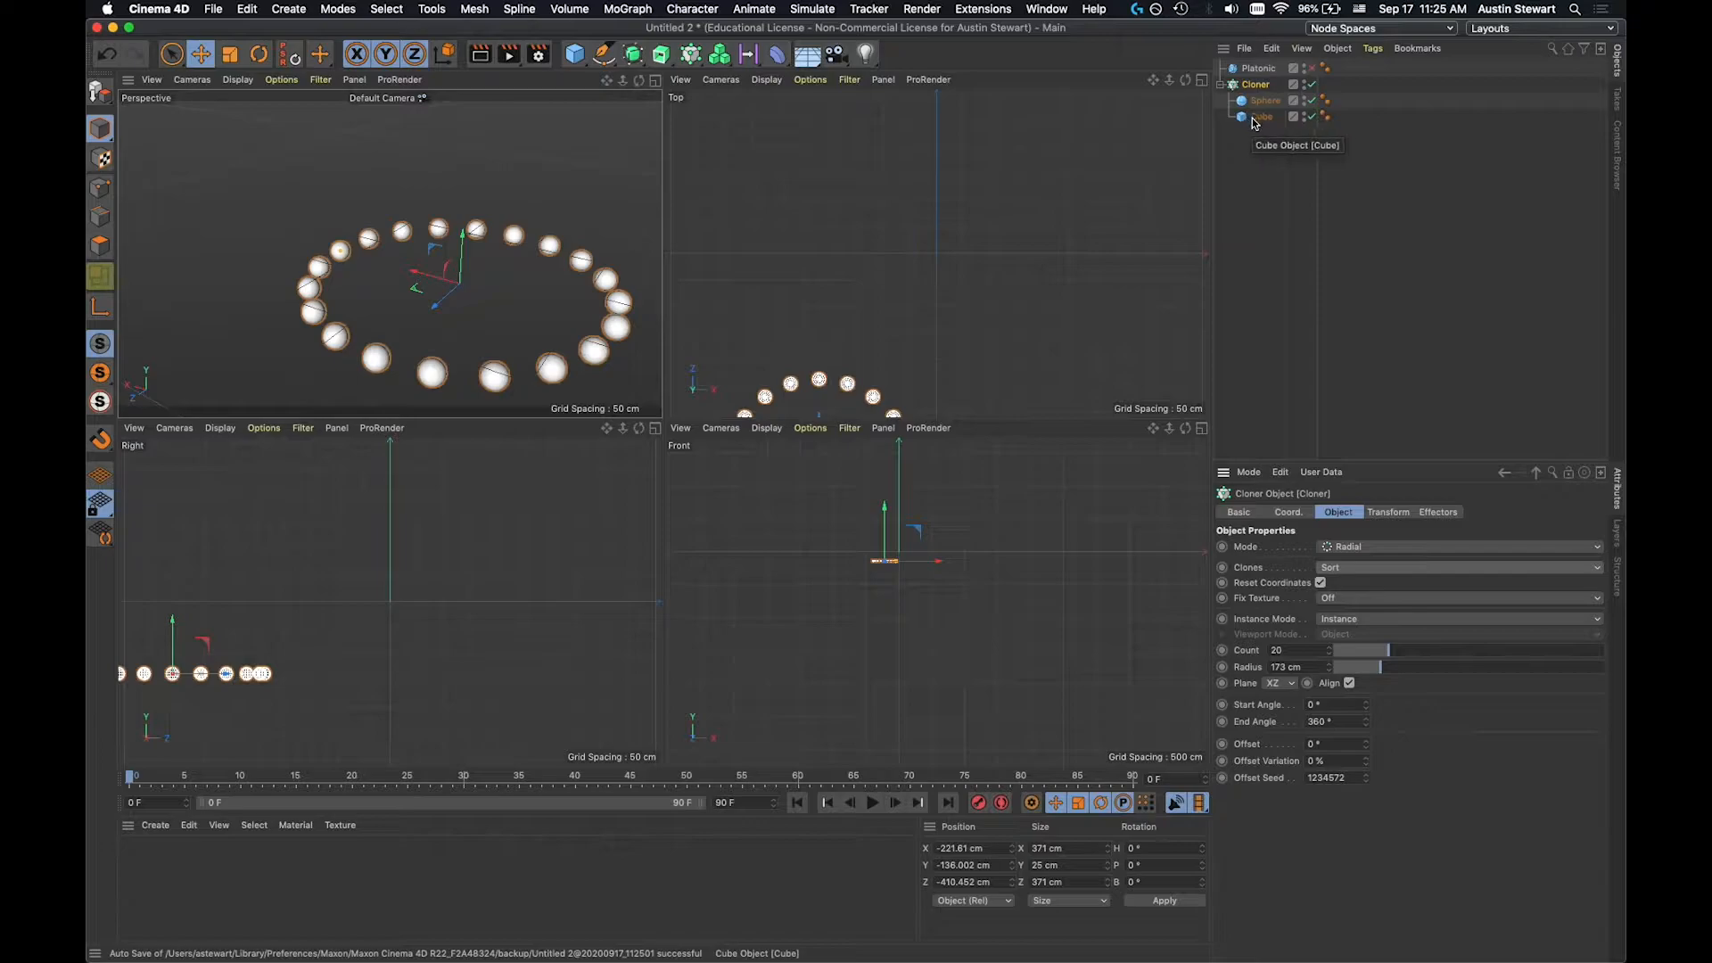
Try the Alternate X option for the cloner's Fix Texture setting and turn it back Off.
left_click(1369, 599)
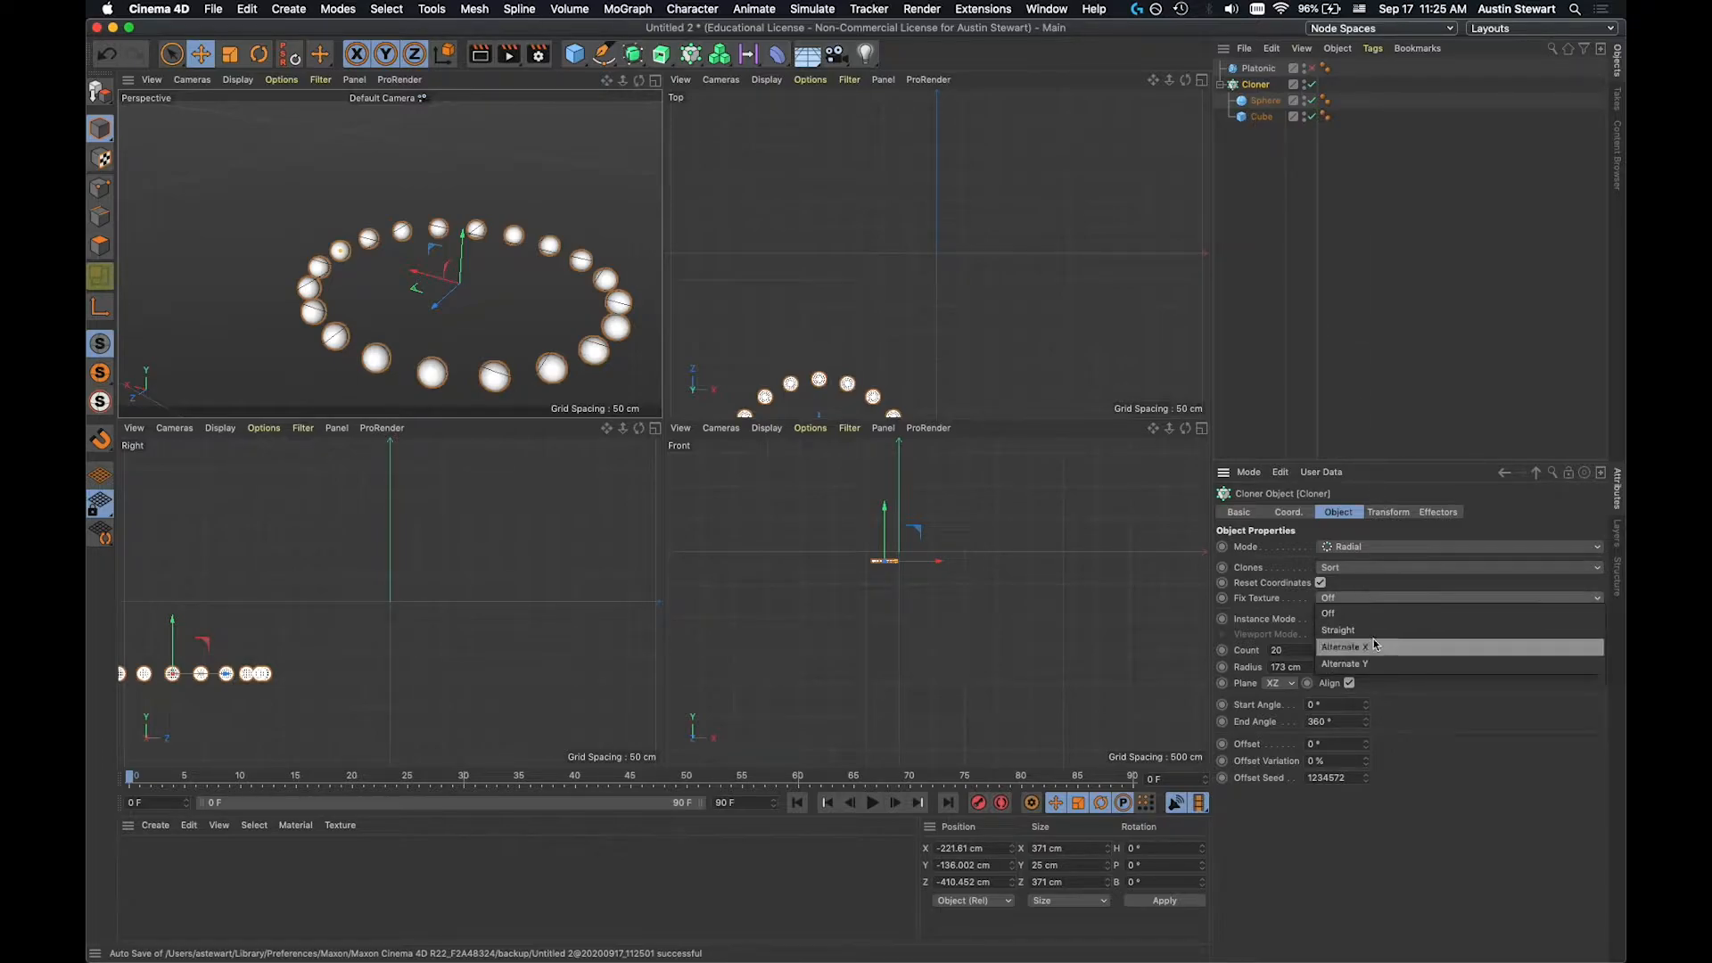
left_click(1373, 643)
left_click(1362, 599)
left_click(1368, 596)
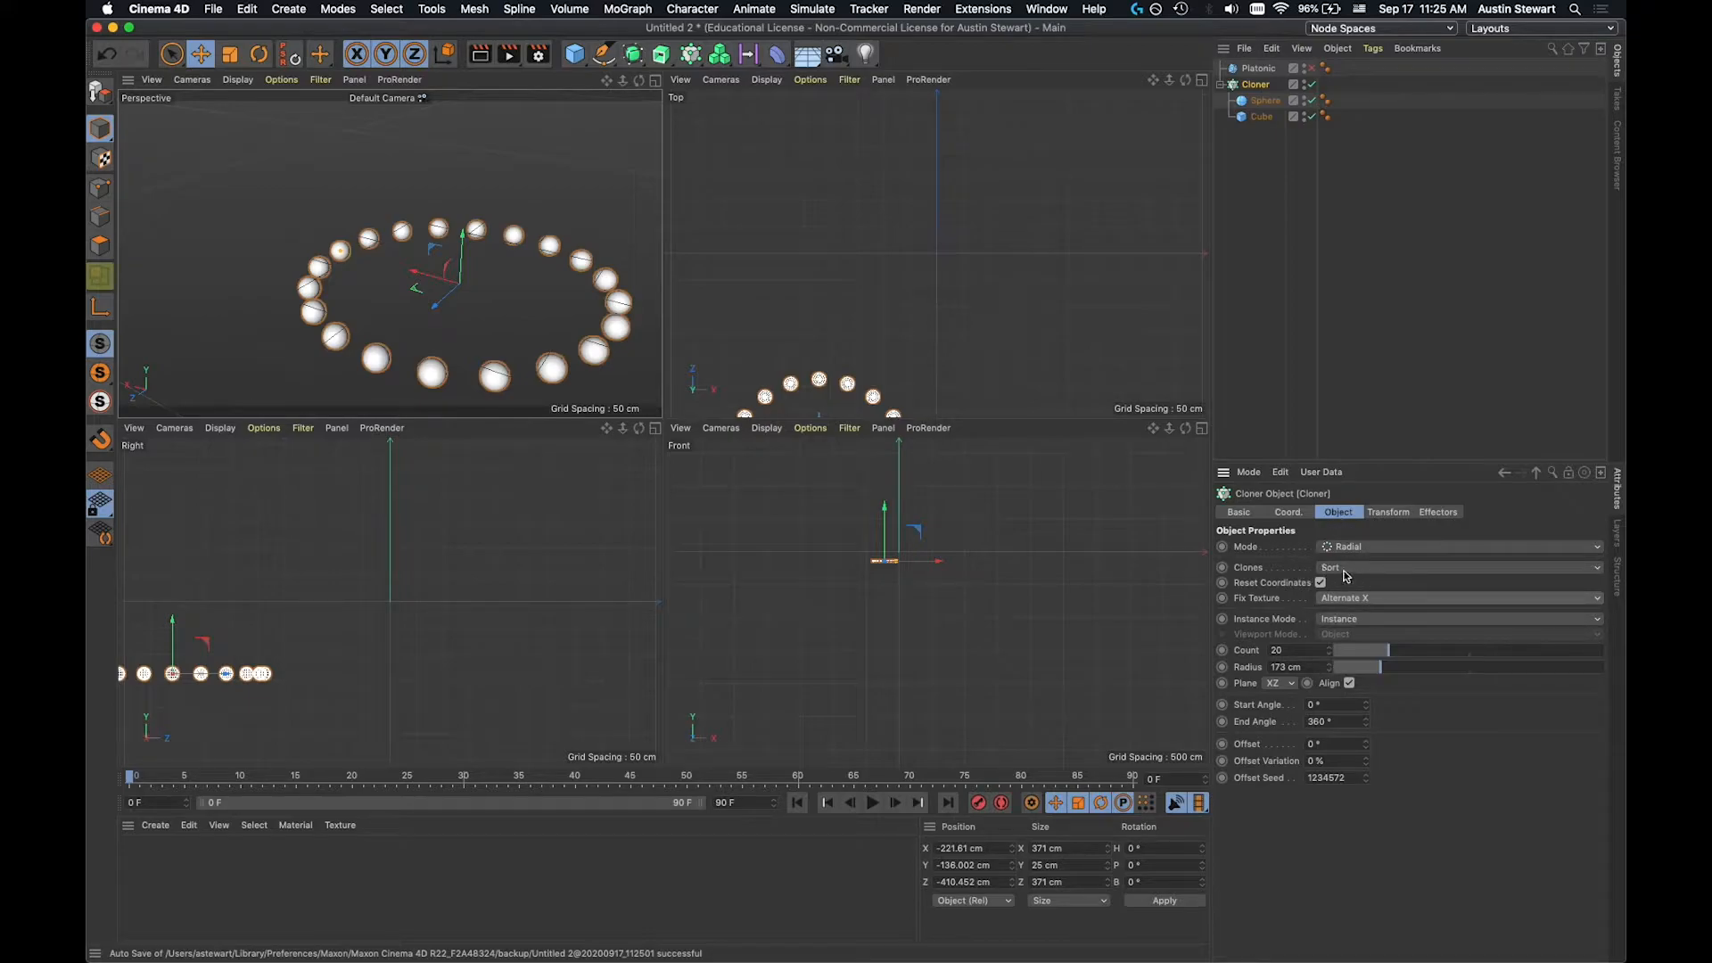
left_click(1354, 595)
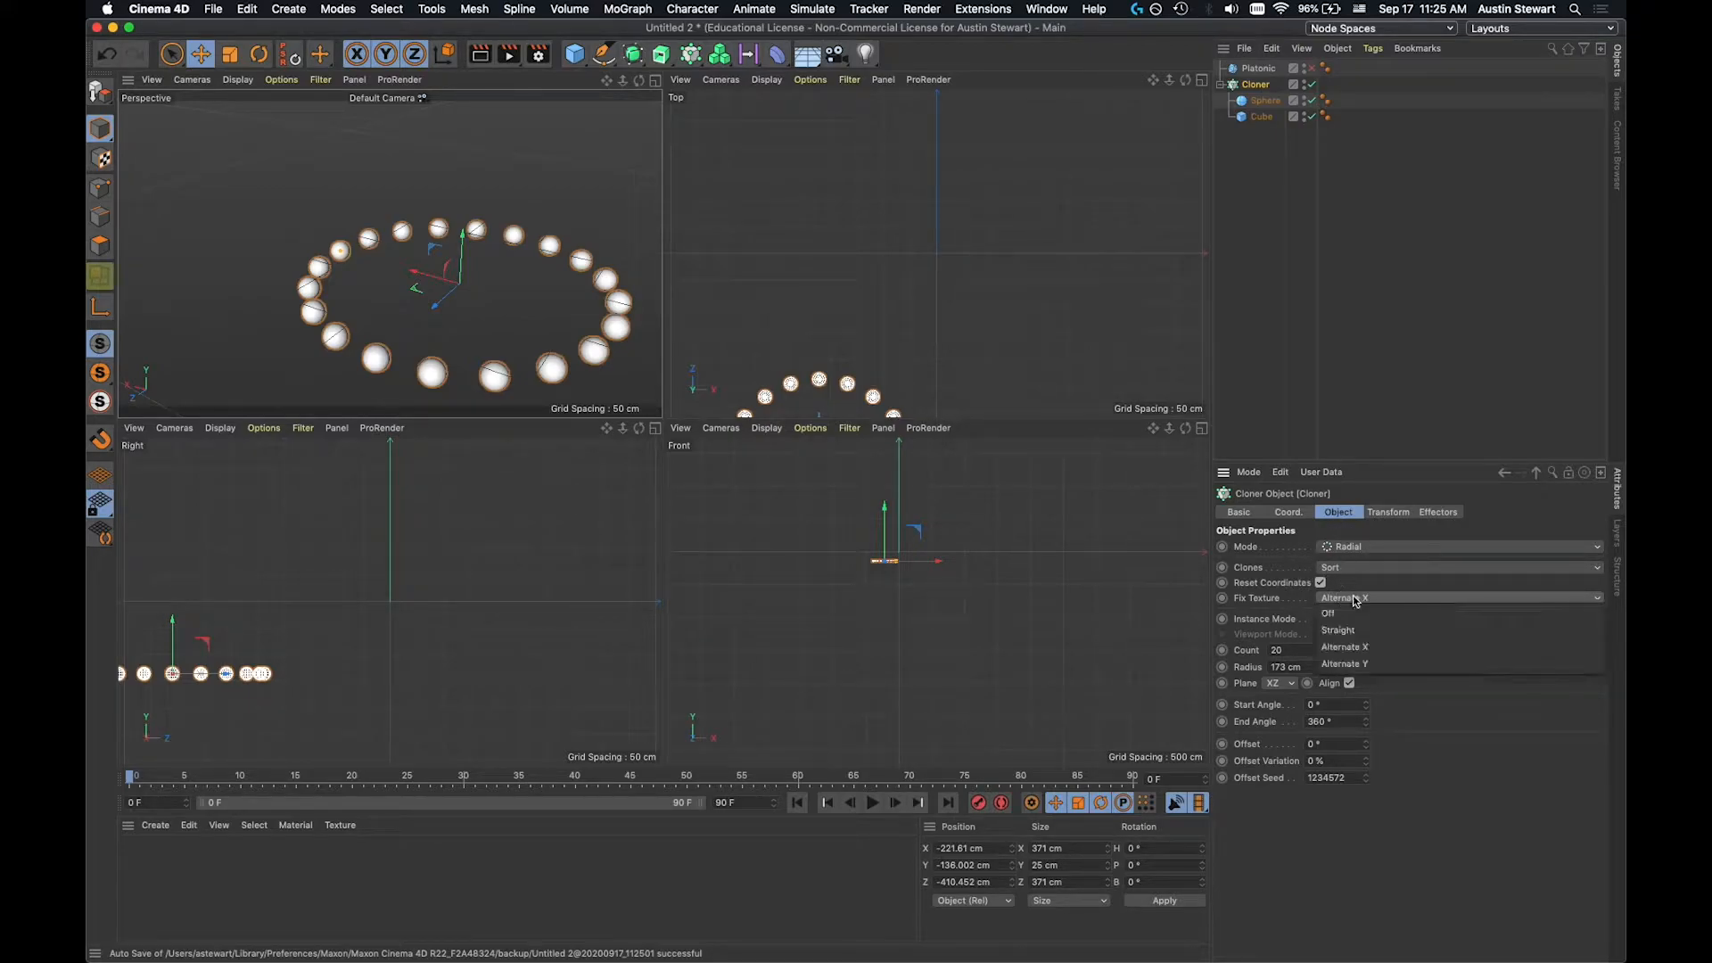
left_click(1350, 610)
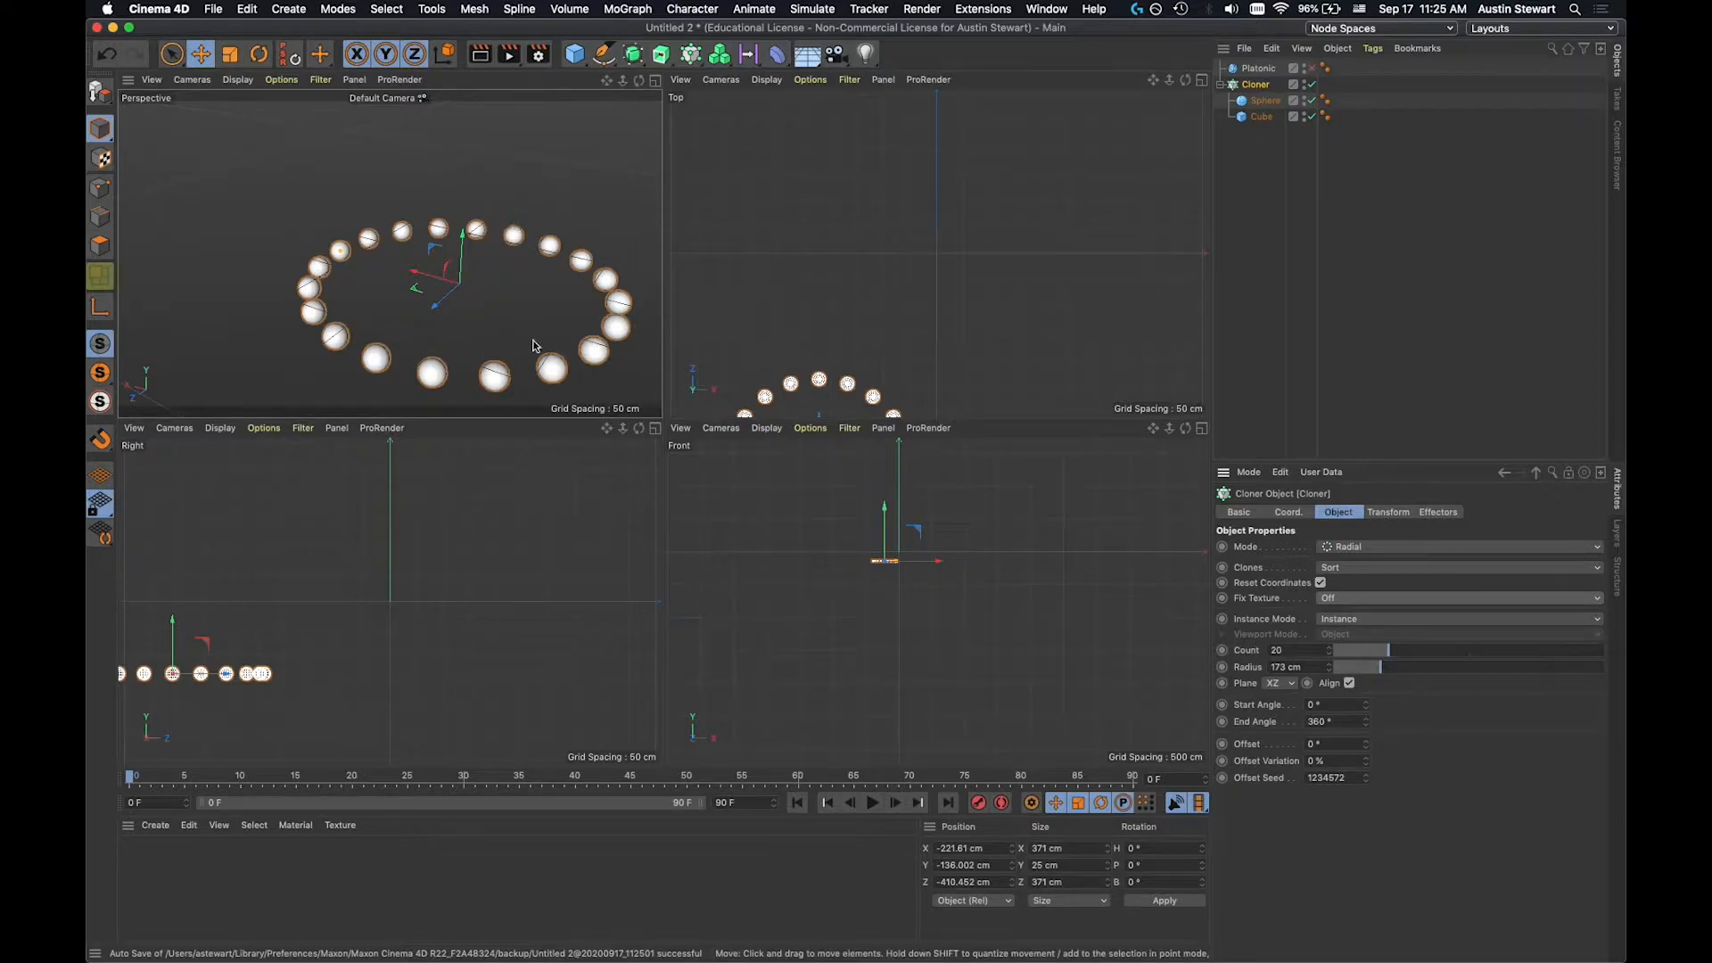
Set the cloner's Clones option to Iterate and delete the cube from the Cloner.
left_click(1260, 102)
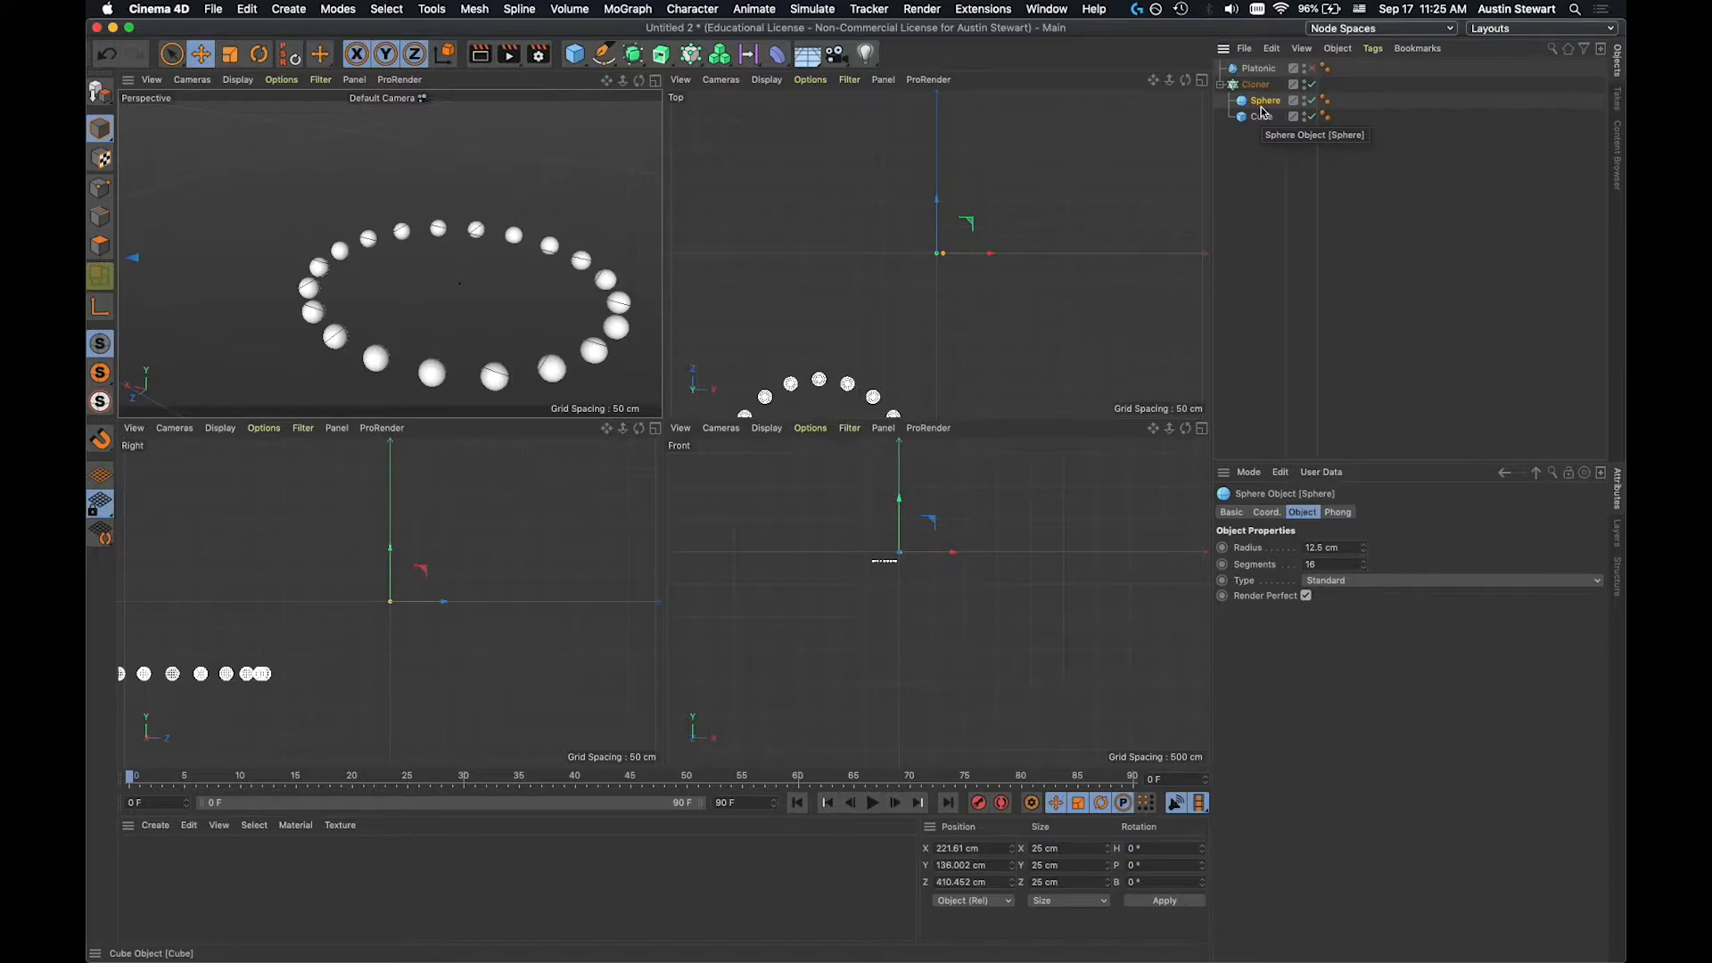
left_click(1259, 117)
left_click(1259, 85)
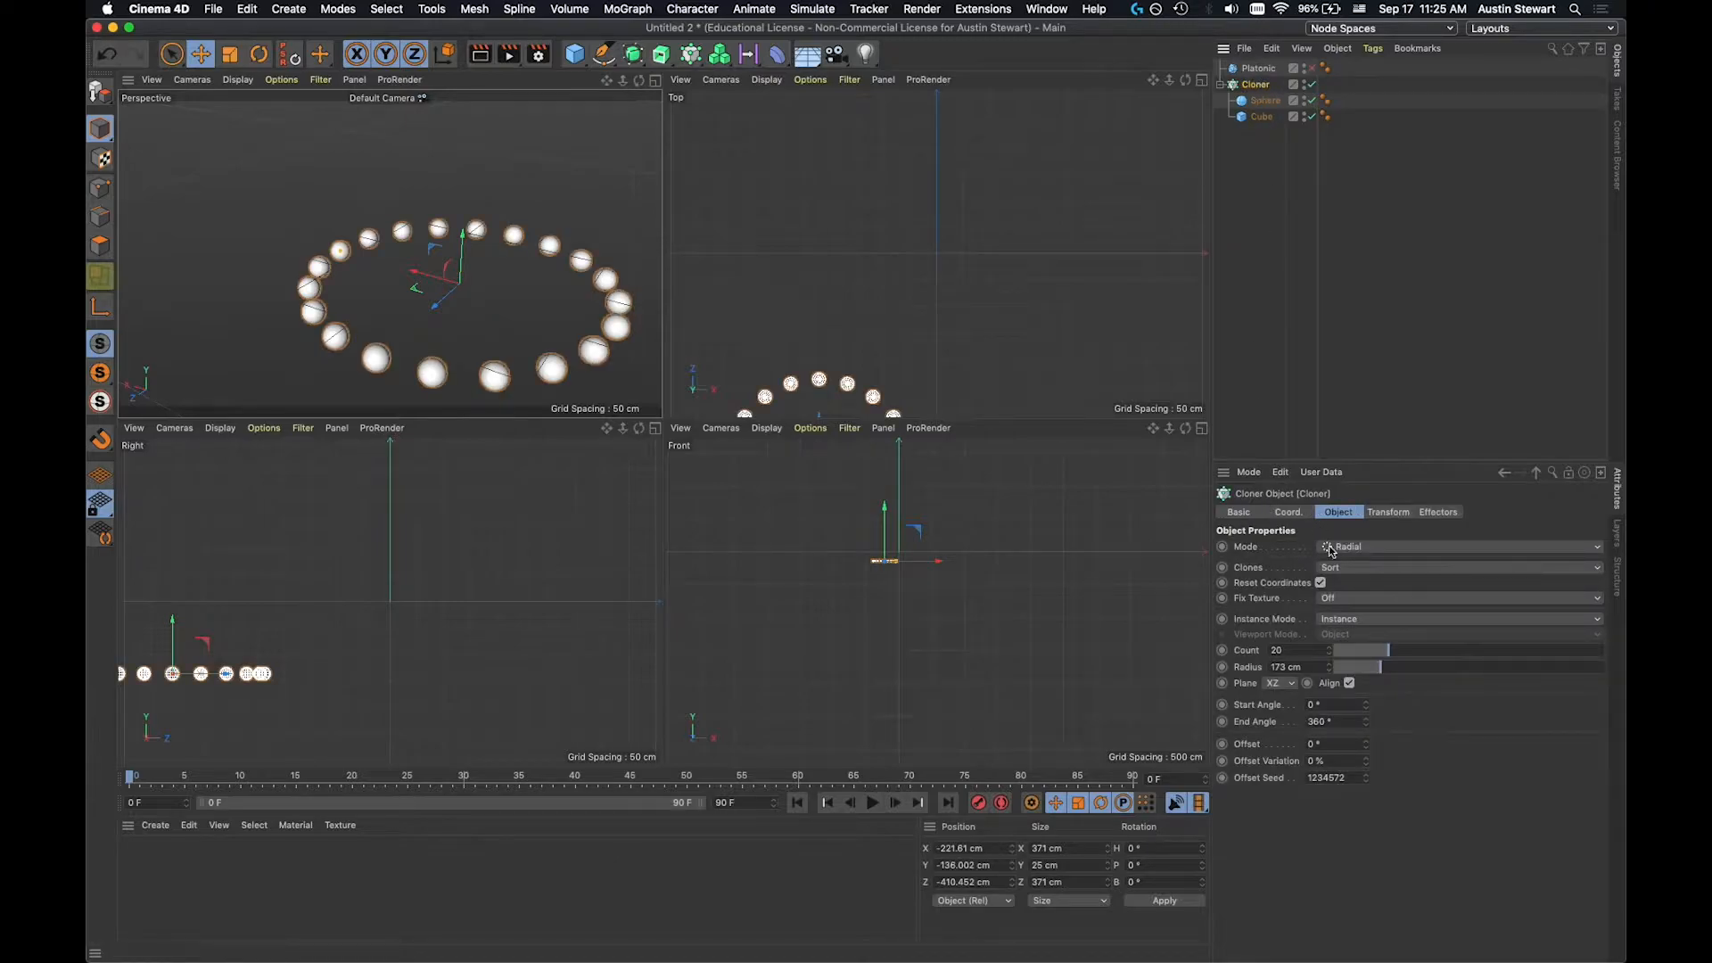
left_click(1343, 572)
left_click(1347, 589)
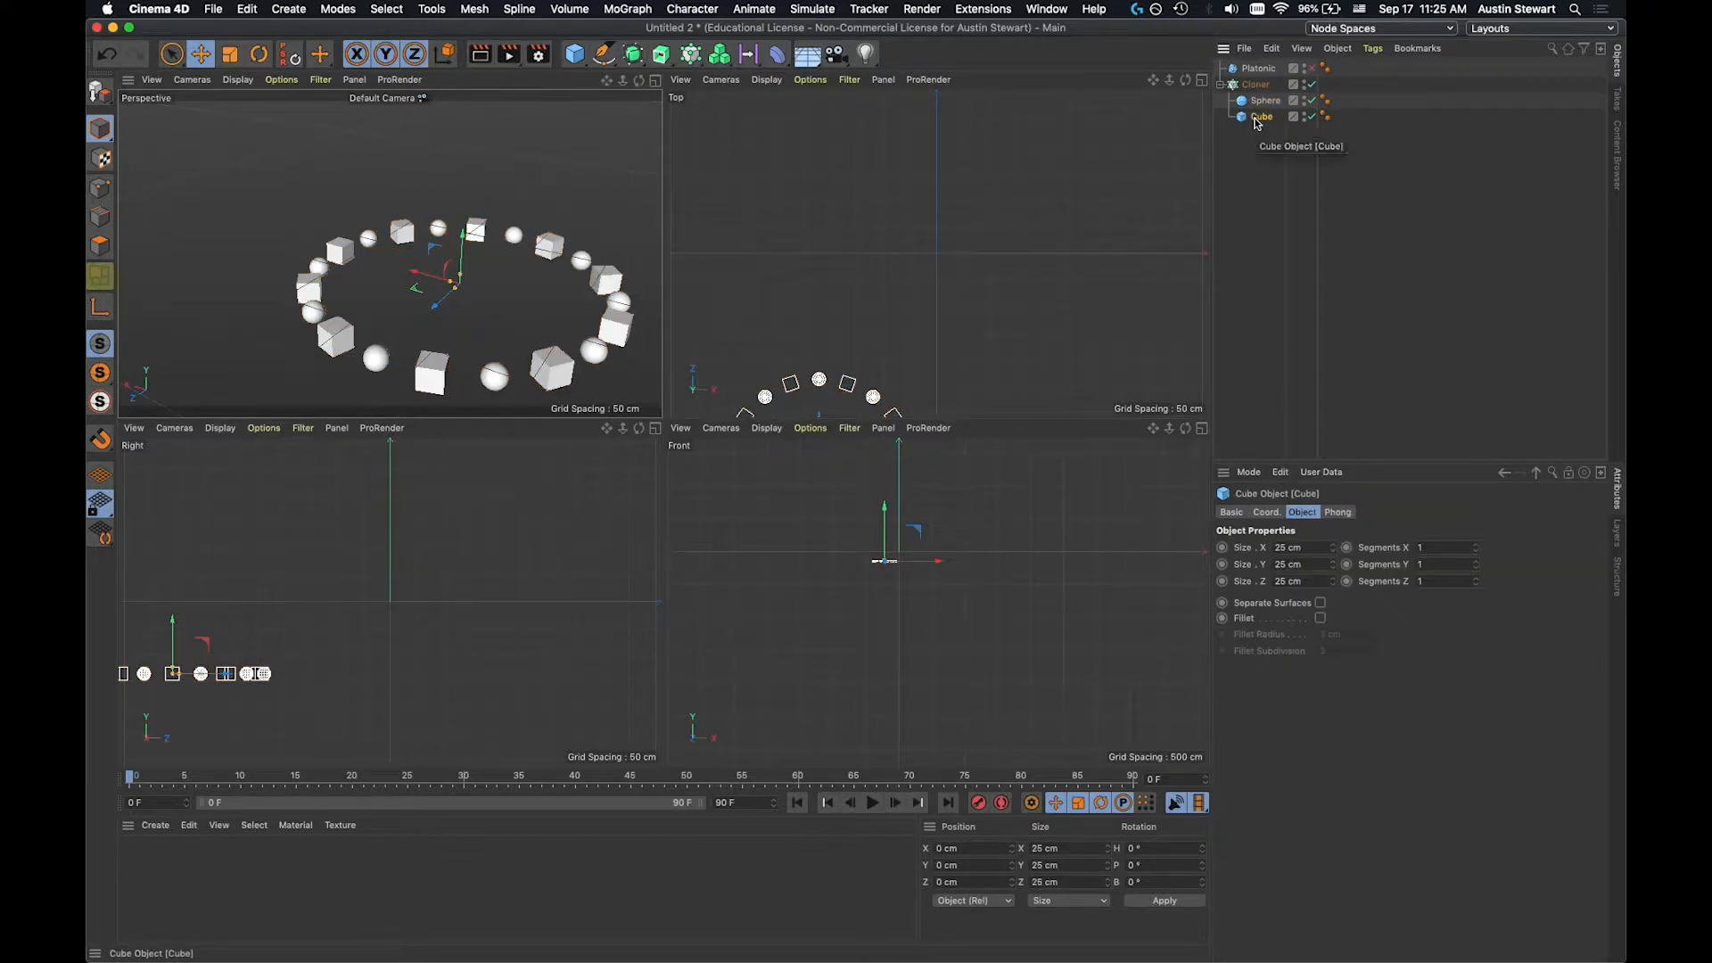
key("Delete")
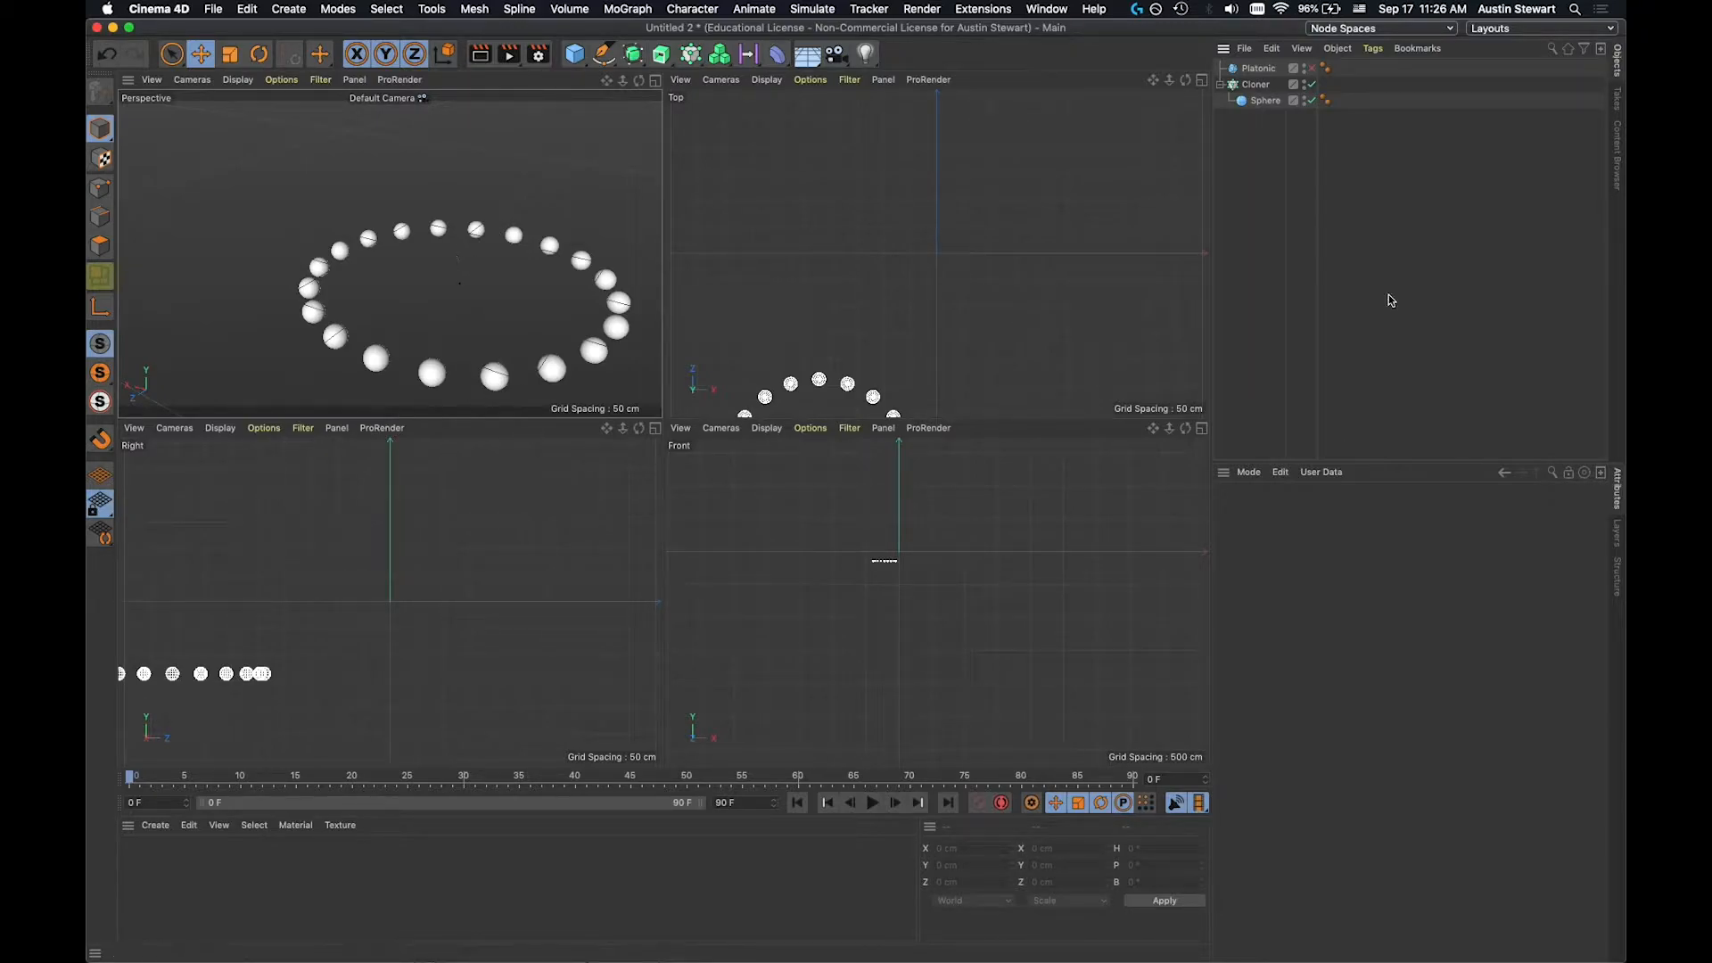
Try the Honeycomb Array mode on the Cloner.
left_click(1256, 87)
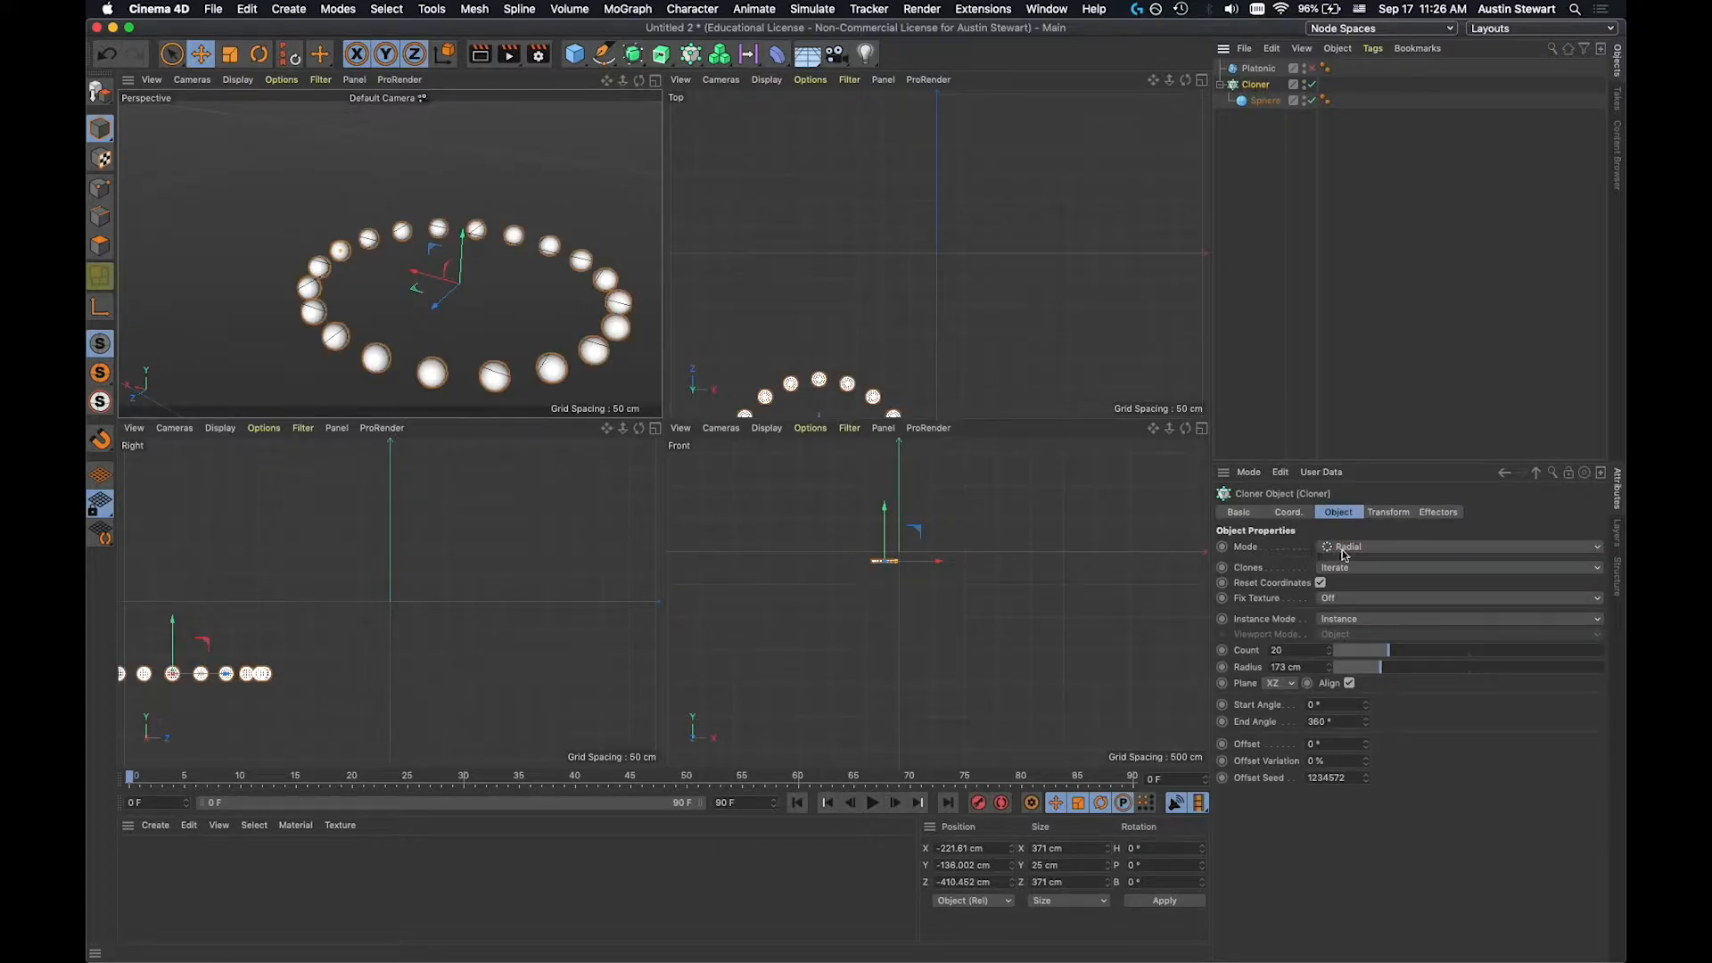
left_click(1344, 547)
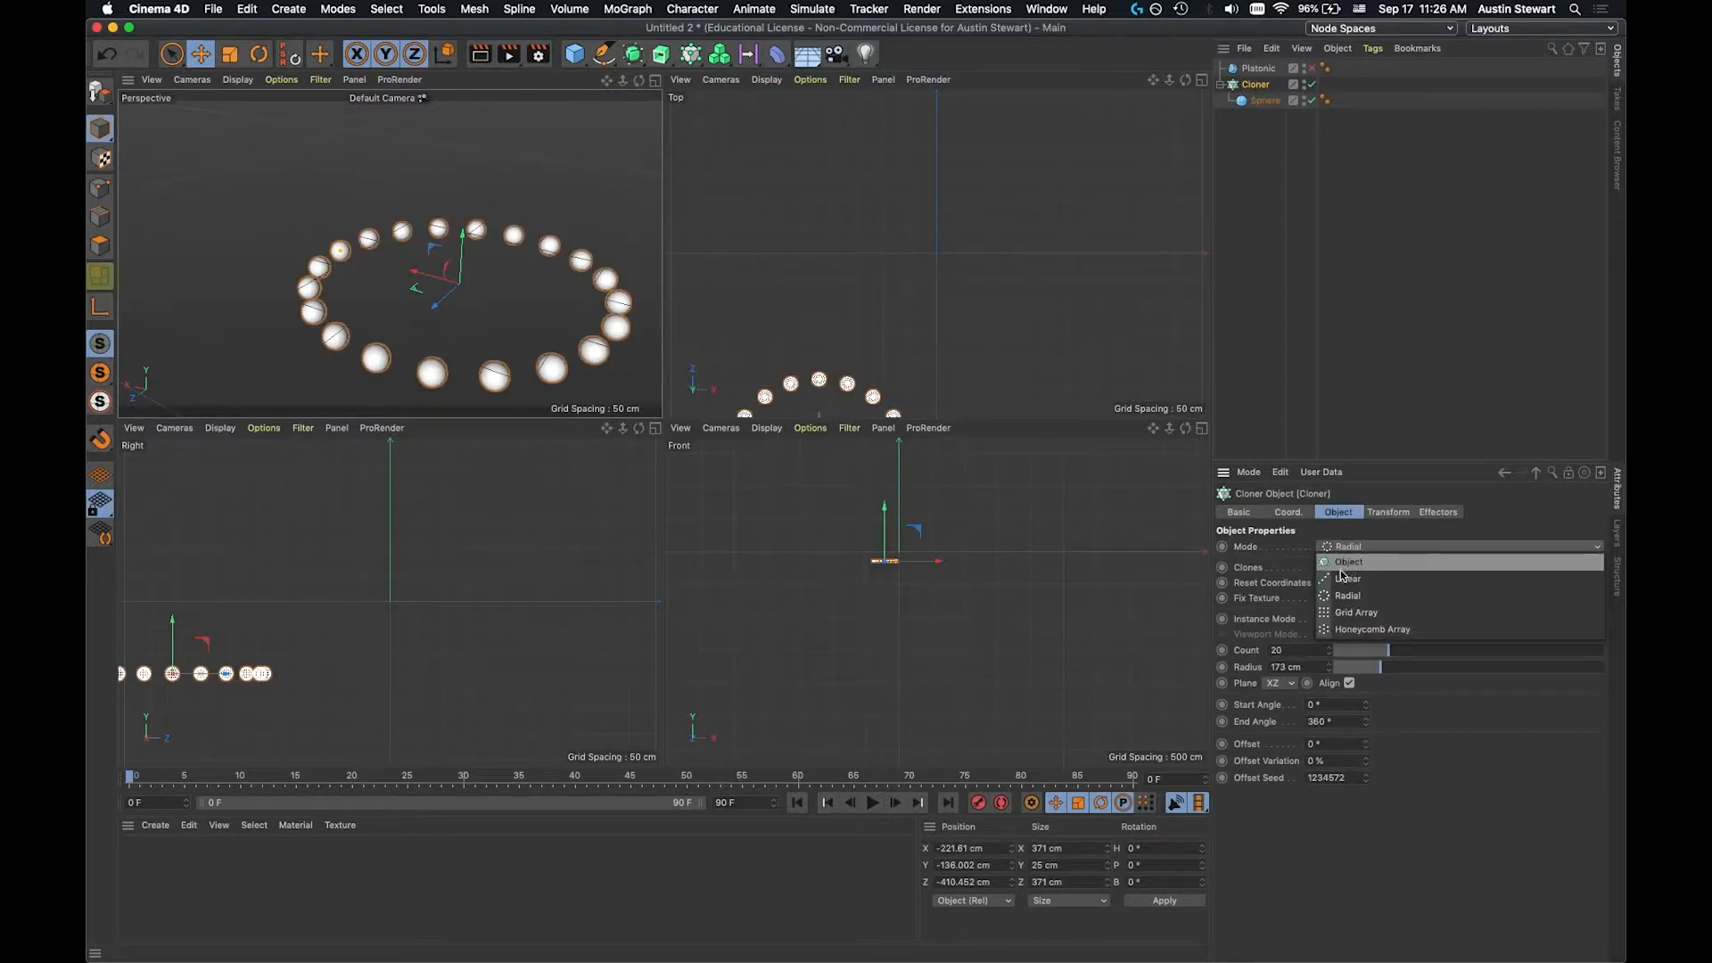
left_click(1363, 629)
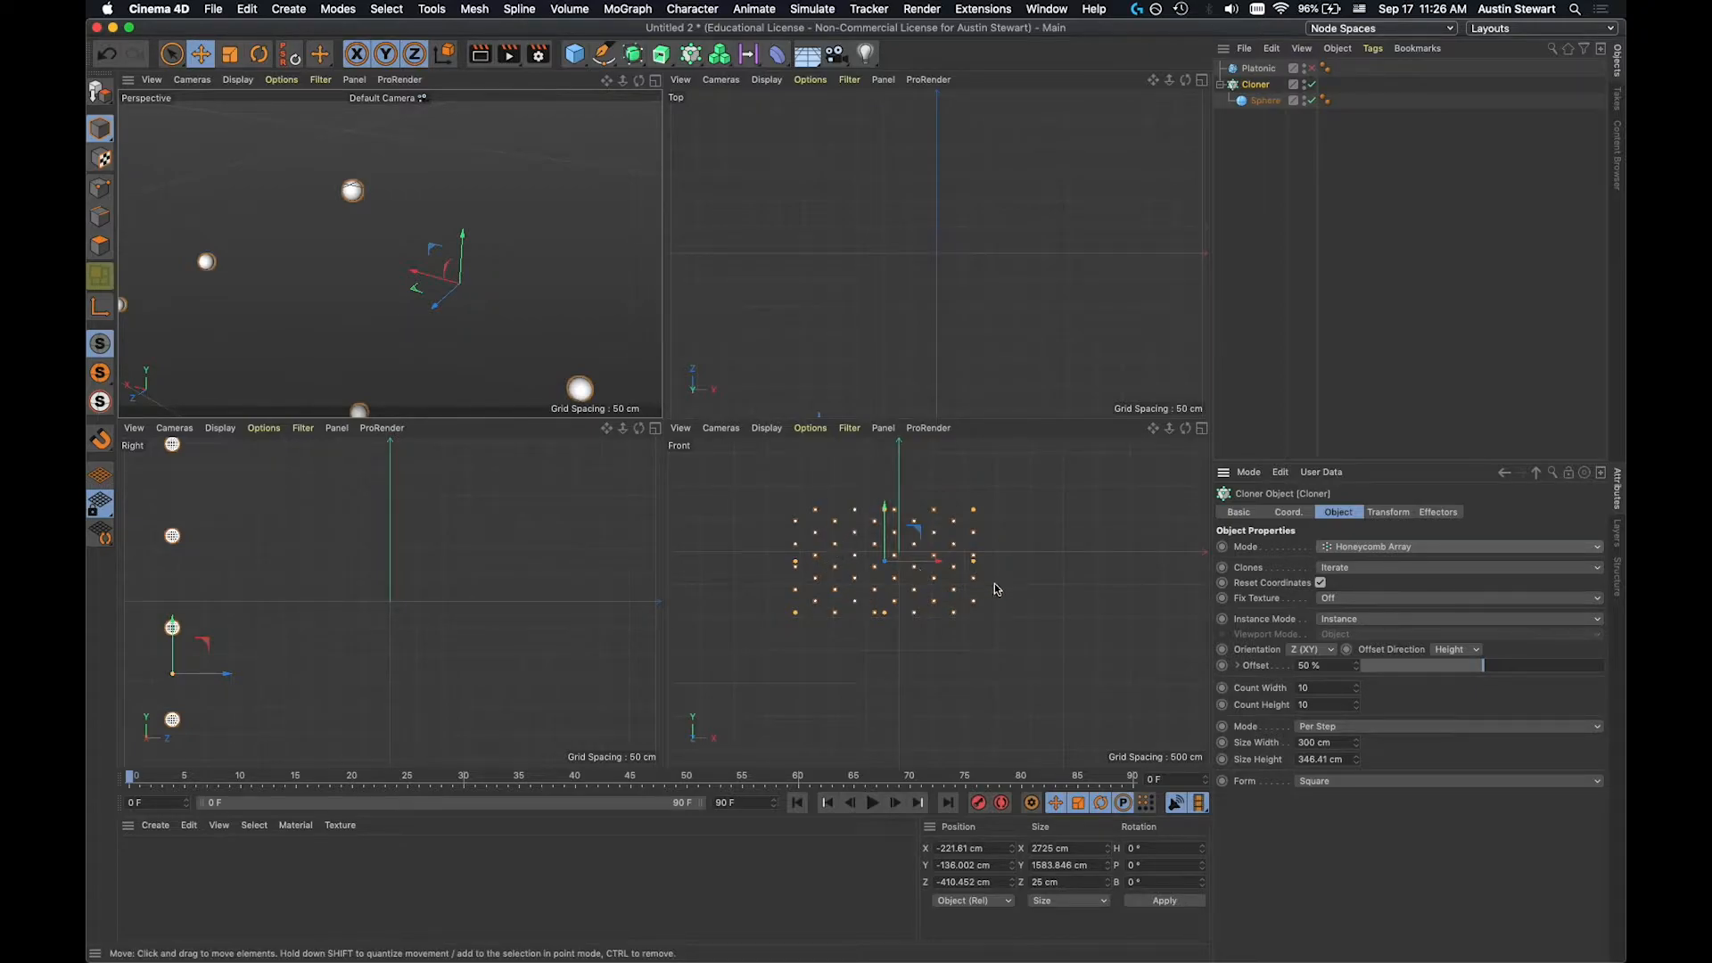
Change the cloner's mode to Object and assign the Platonic as the object to clone onto.
left_click(1362, 546)
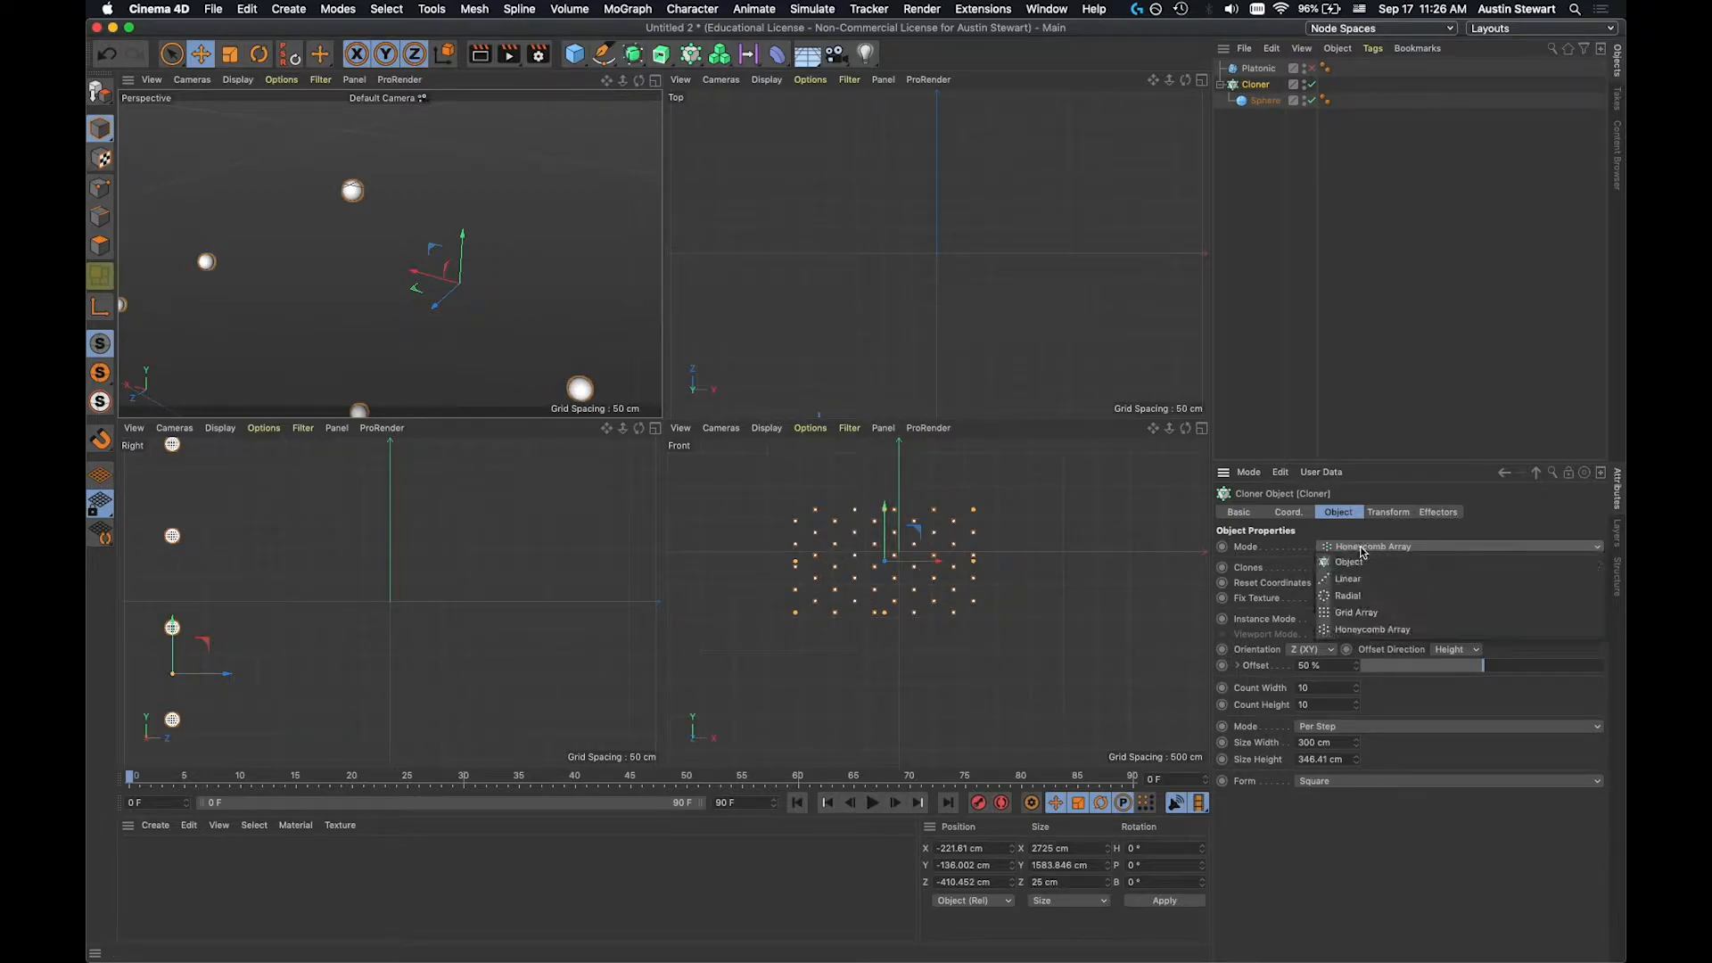
left_click(1357, 562)
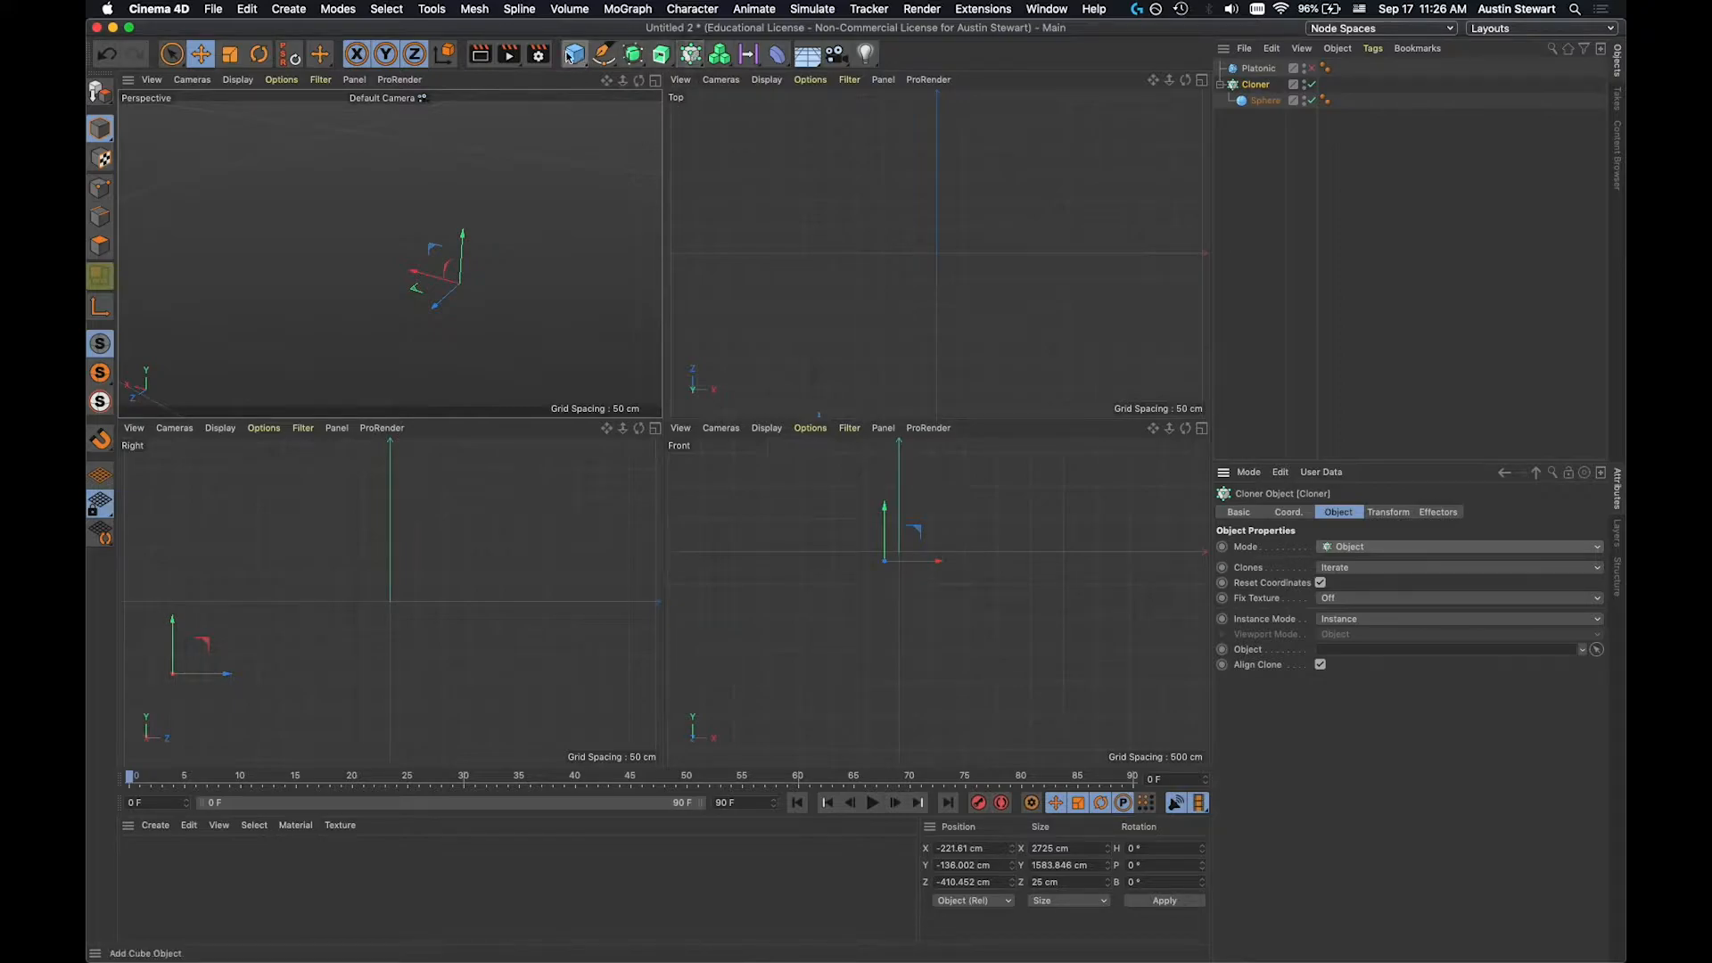
left_click(1258, 70)
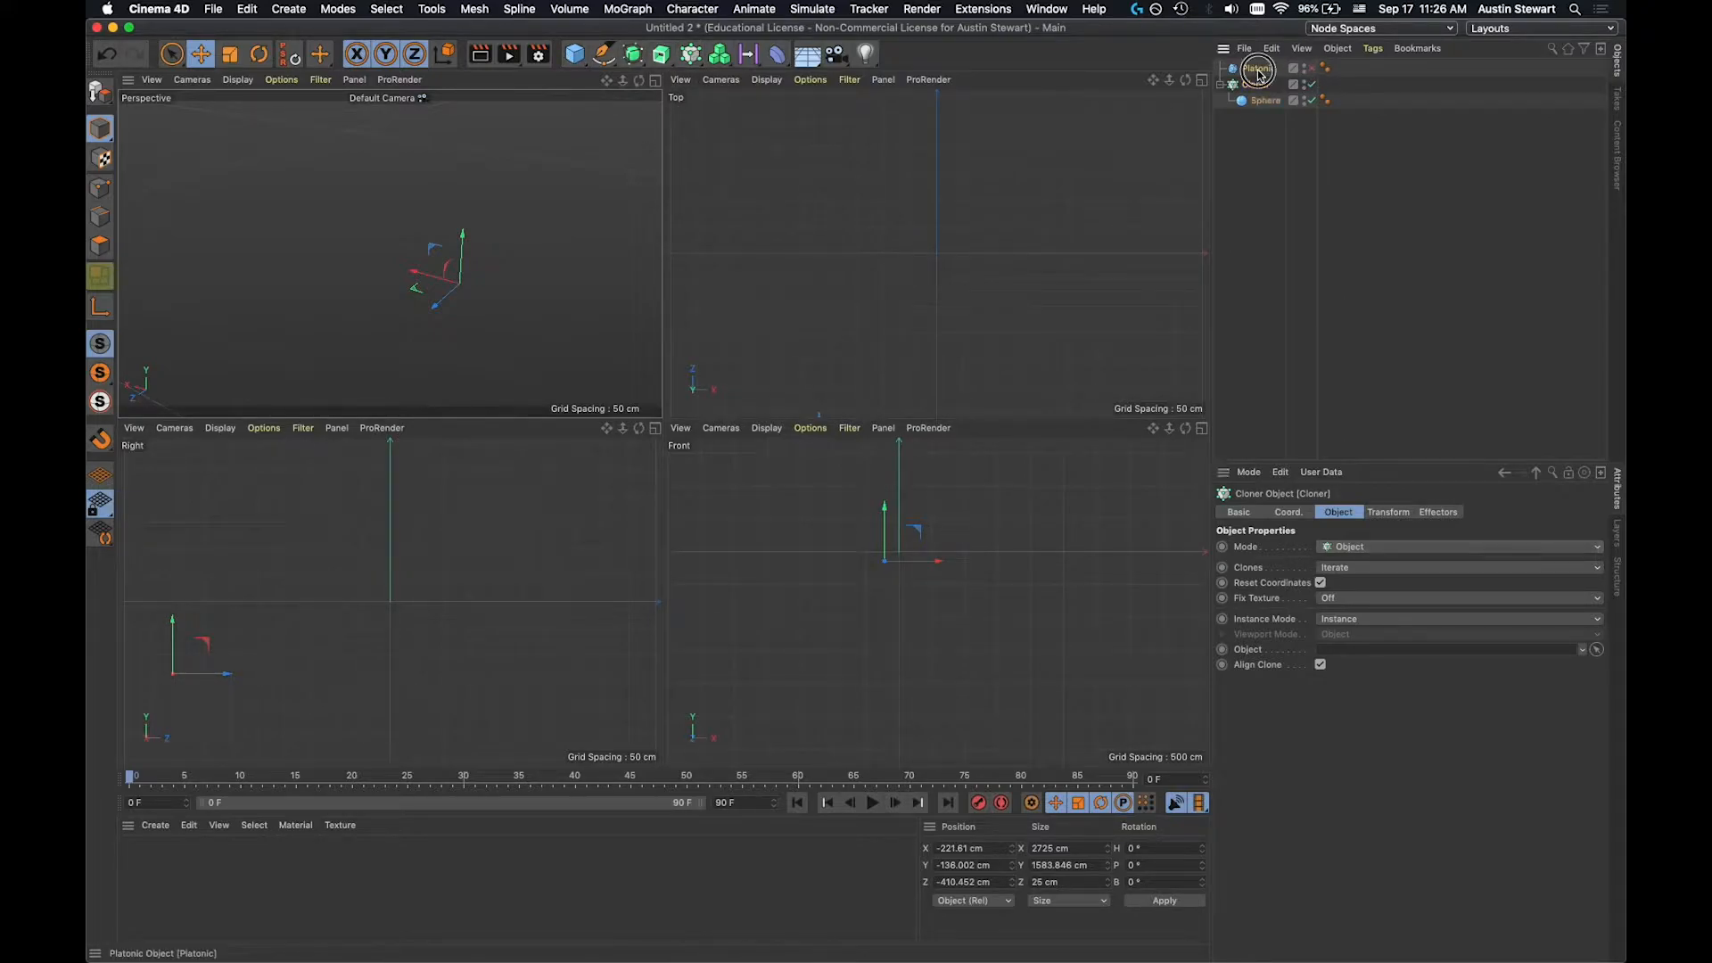
left_click(1254, 83)
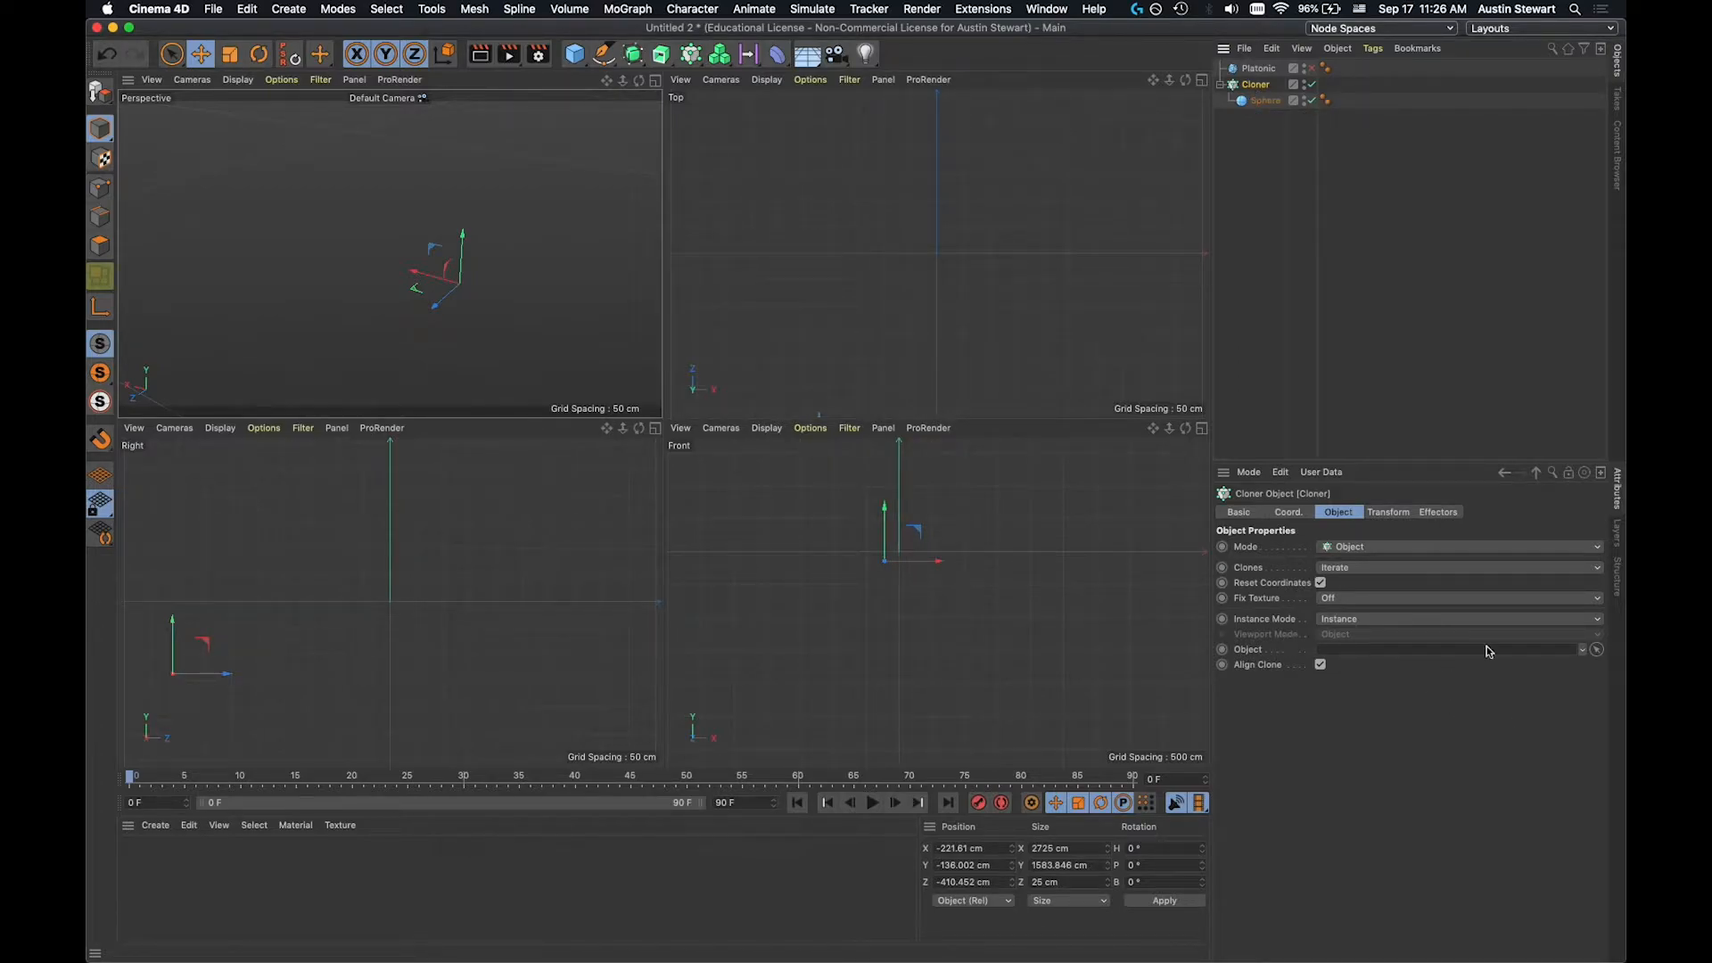
left_click(1596, 649)
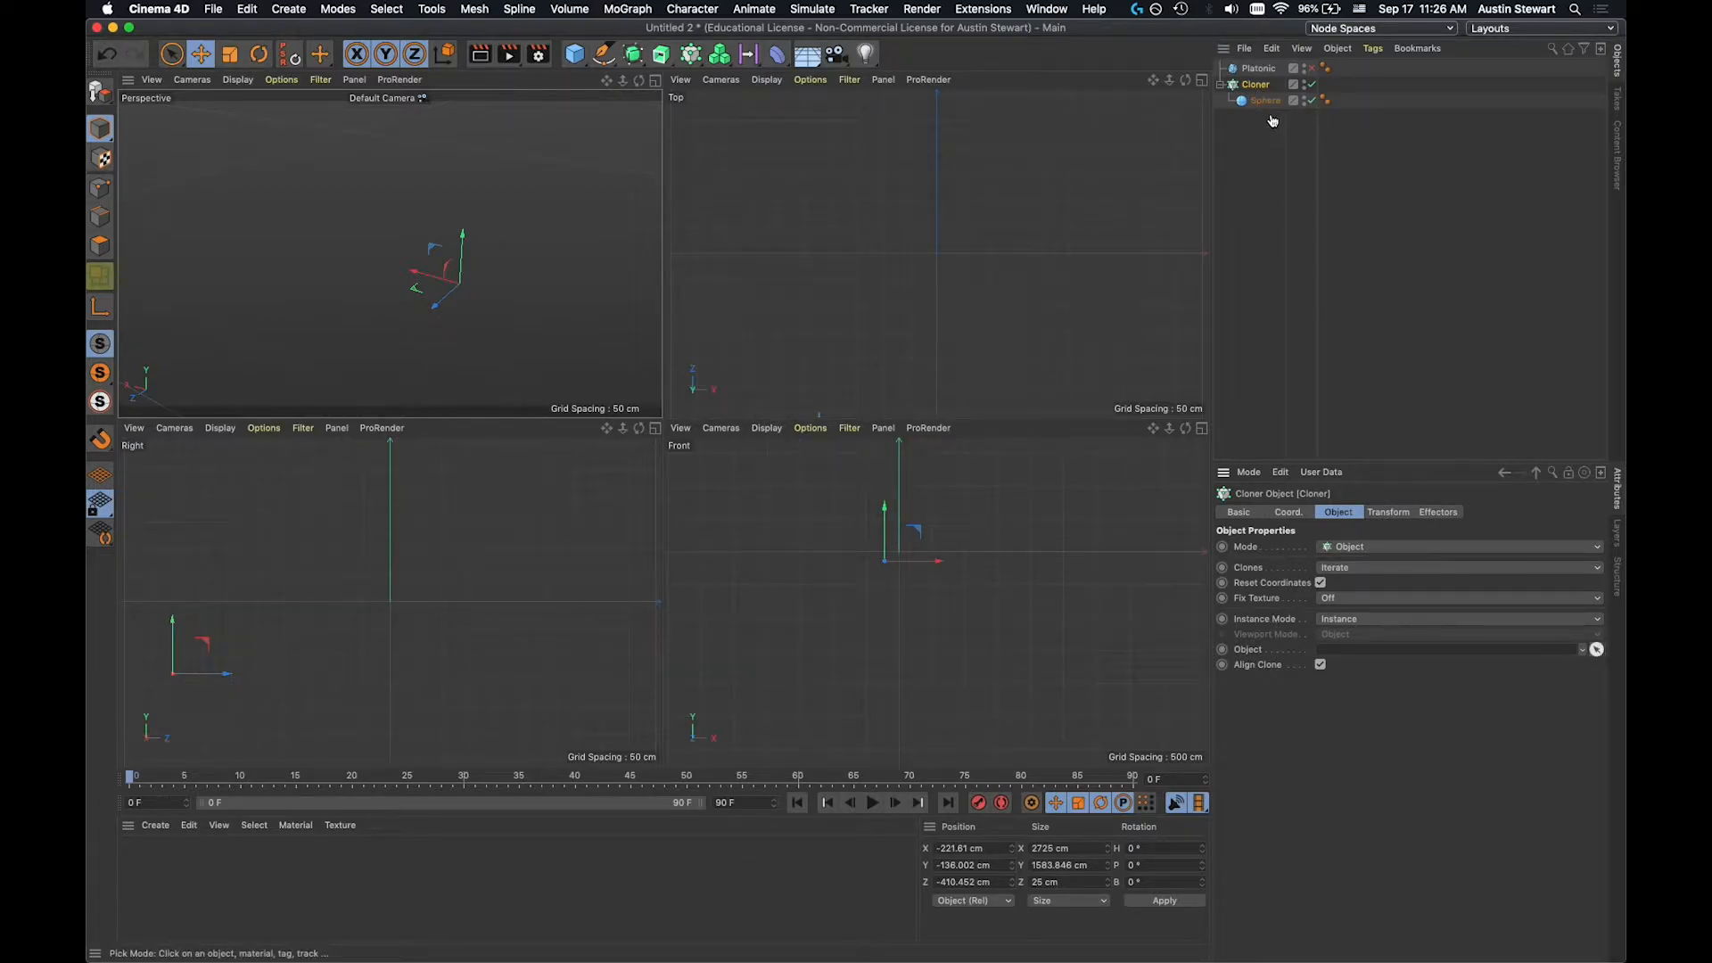
left_click(1259, 69)
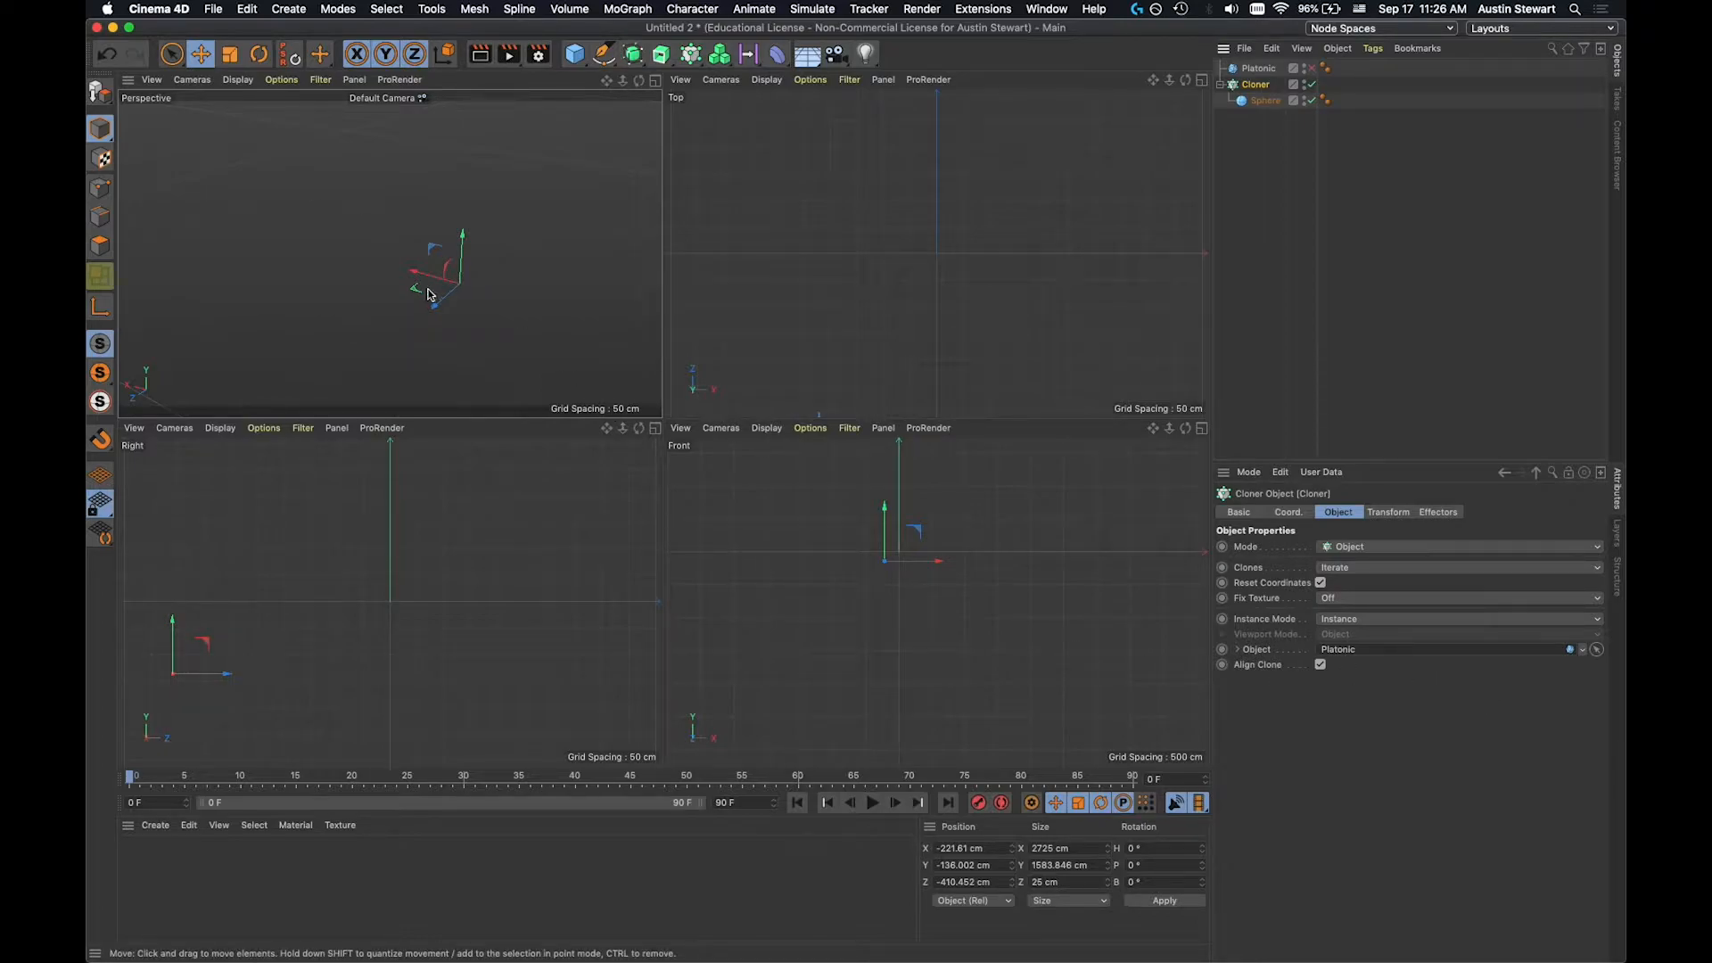
scroll(428, 295, "down", 6)
scroll(377, 295, "down", 3)
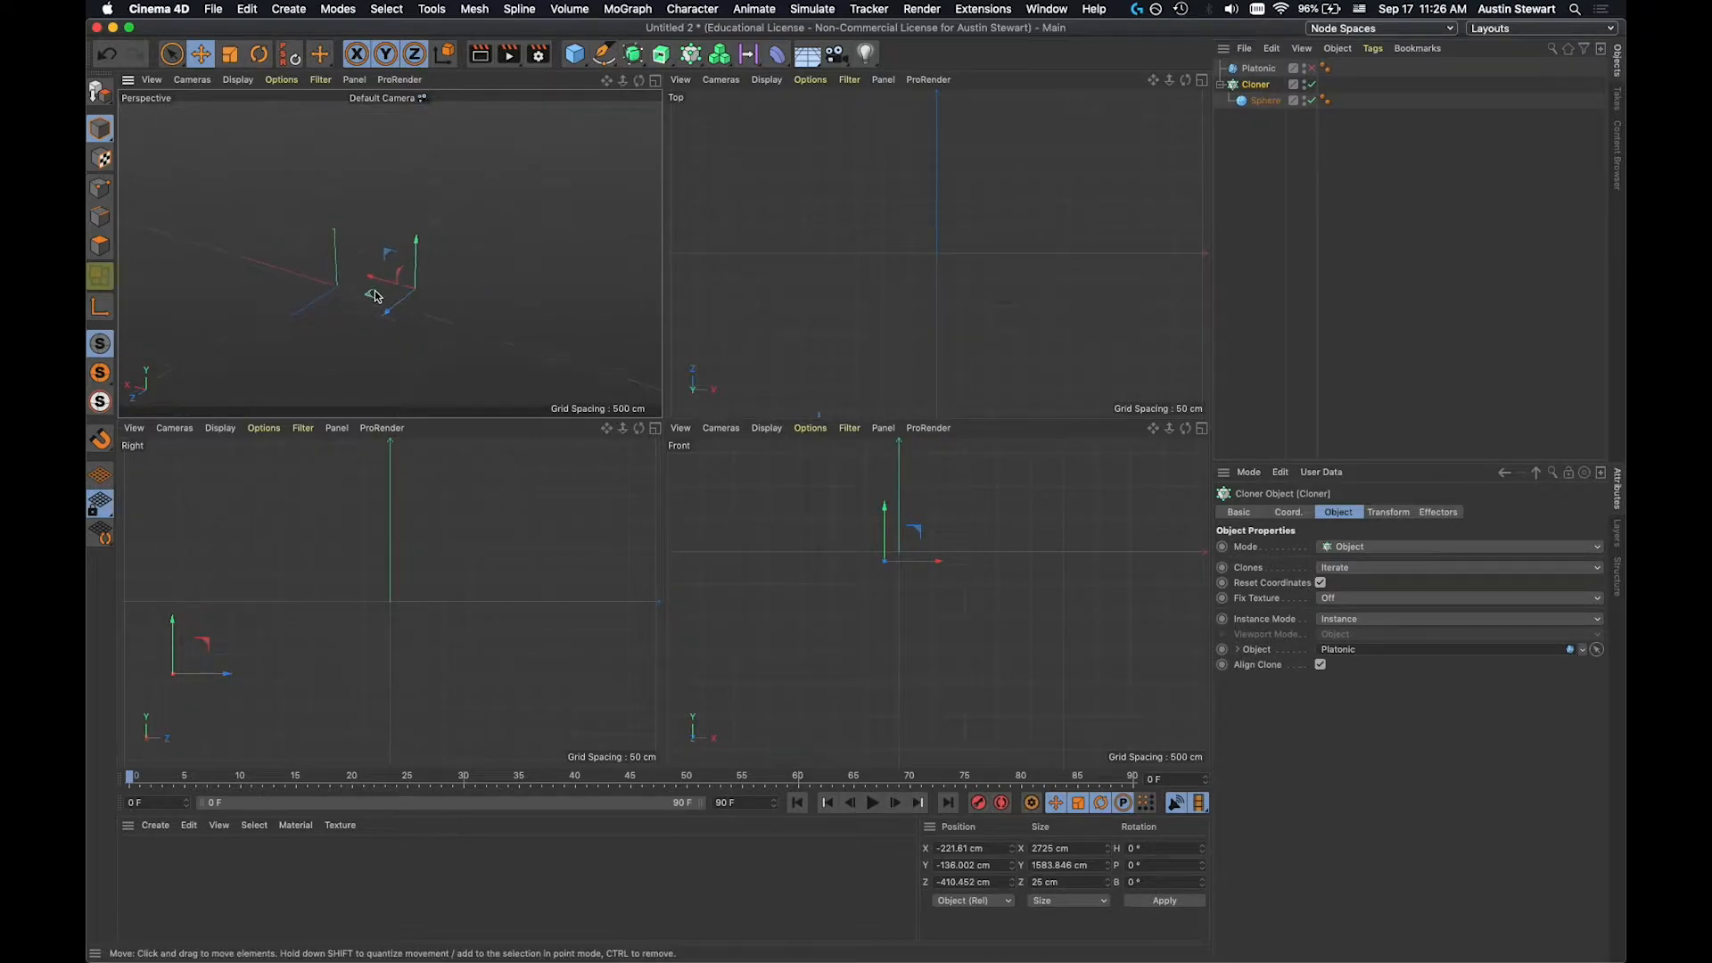
Re-enable the Platonic object so the spheres are cloned onto its surface.
left_click(1311, 69)
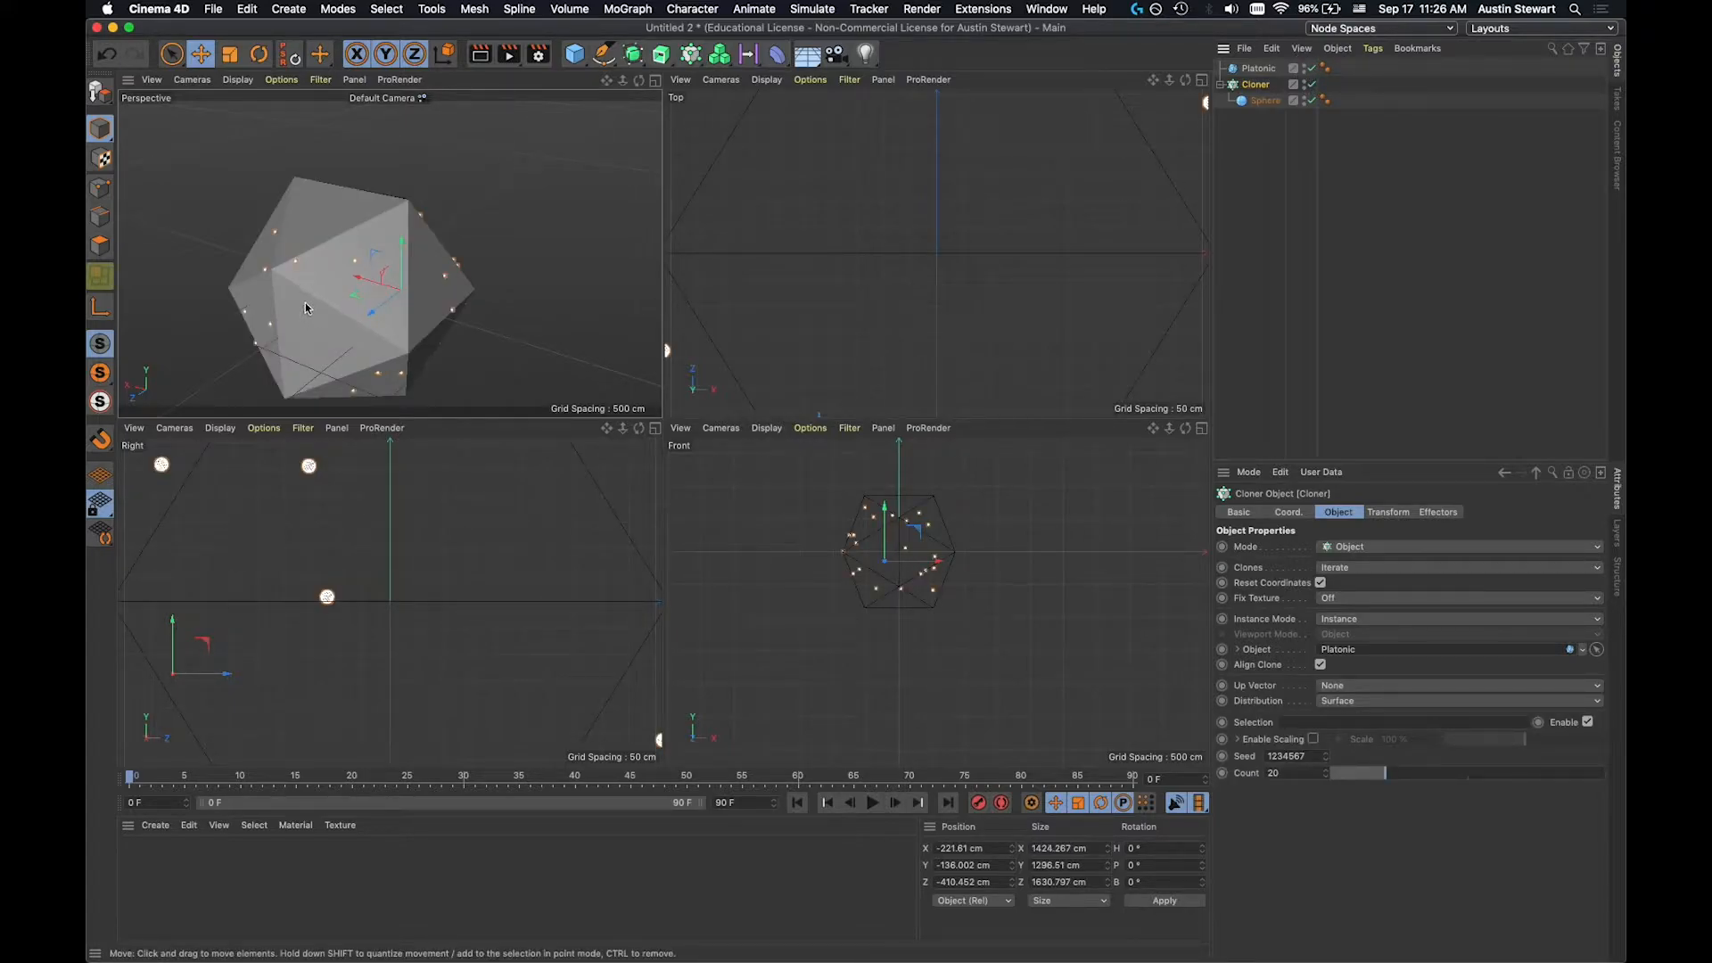
scroll(305, 304, "down", 2)
scroll(305, 305, "up", 1)
middle_click_drag(299, 293, 345, 272, "alt")
left_click_drag(345, 272, 360, 236, "alt")
scroll(360, 235, "up", 2)
Set the radius of the Sphere inside the Cloner to 50 cm.
left_click(1266, 100)
double_click(1335, 546)
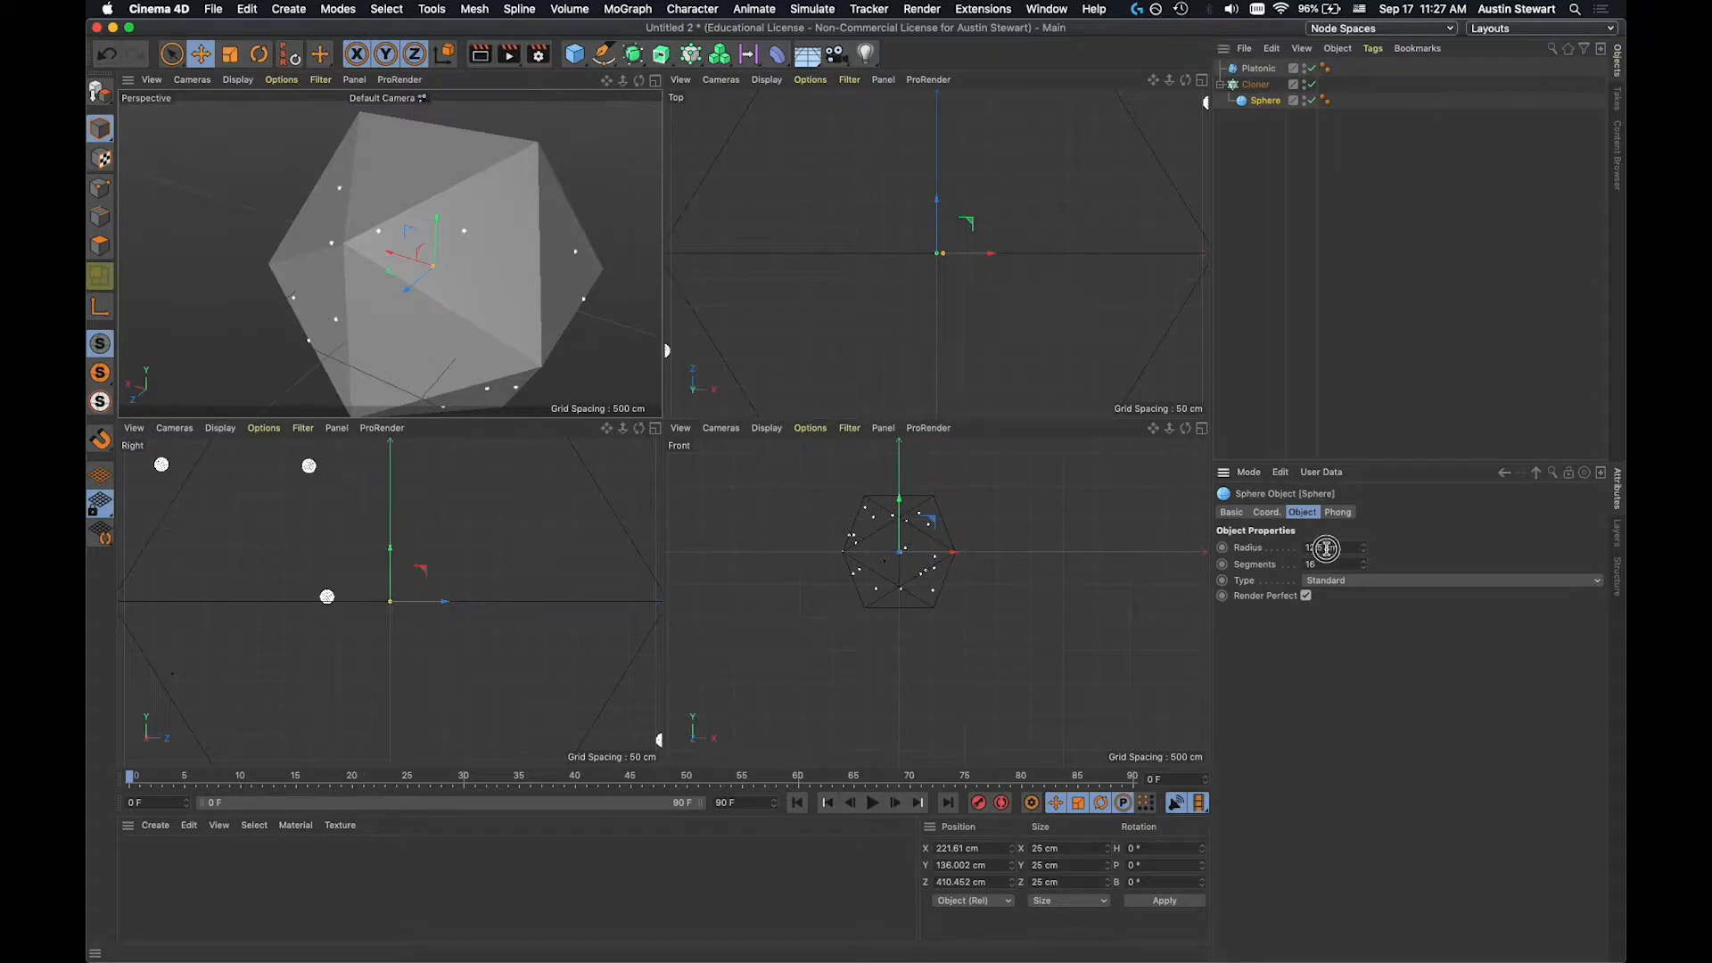
type("50")
key("Tab")
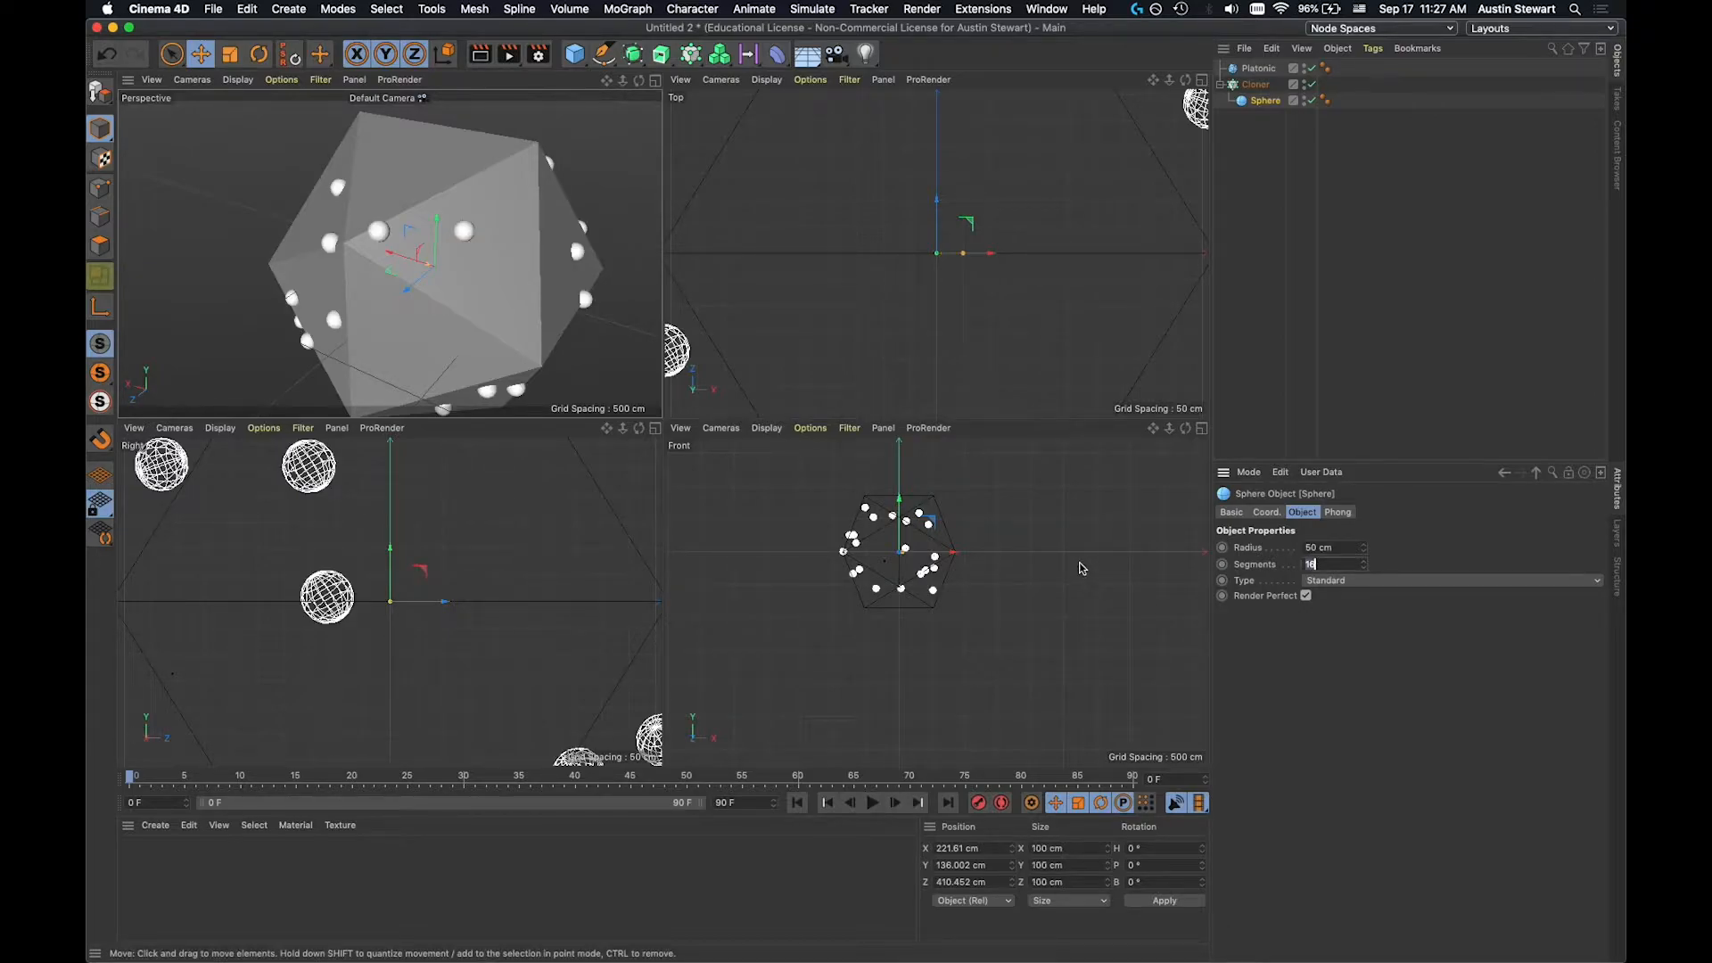
scroll(486, 214, "down", 2)
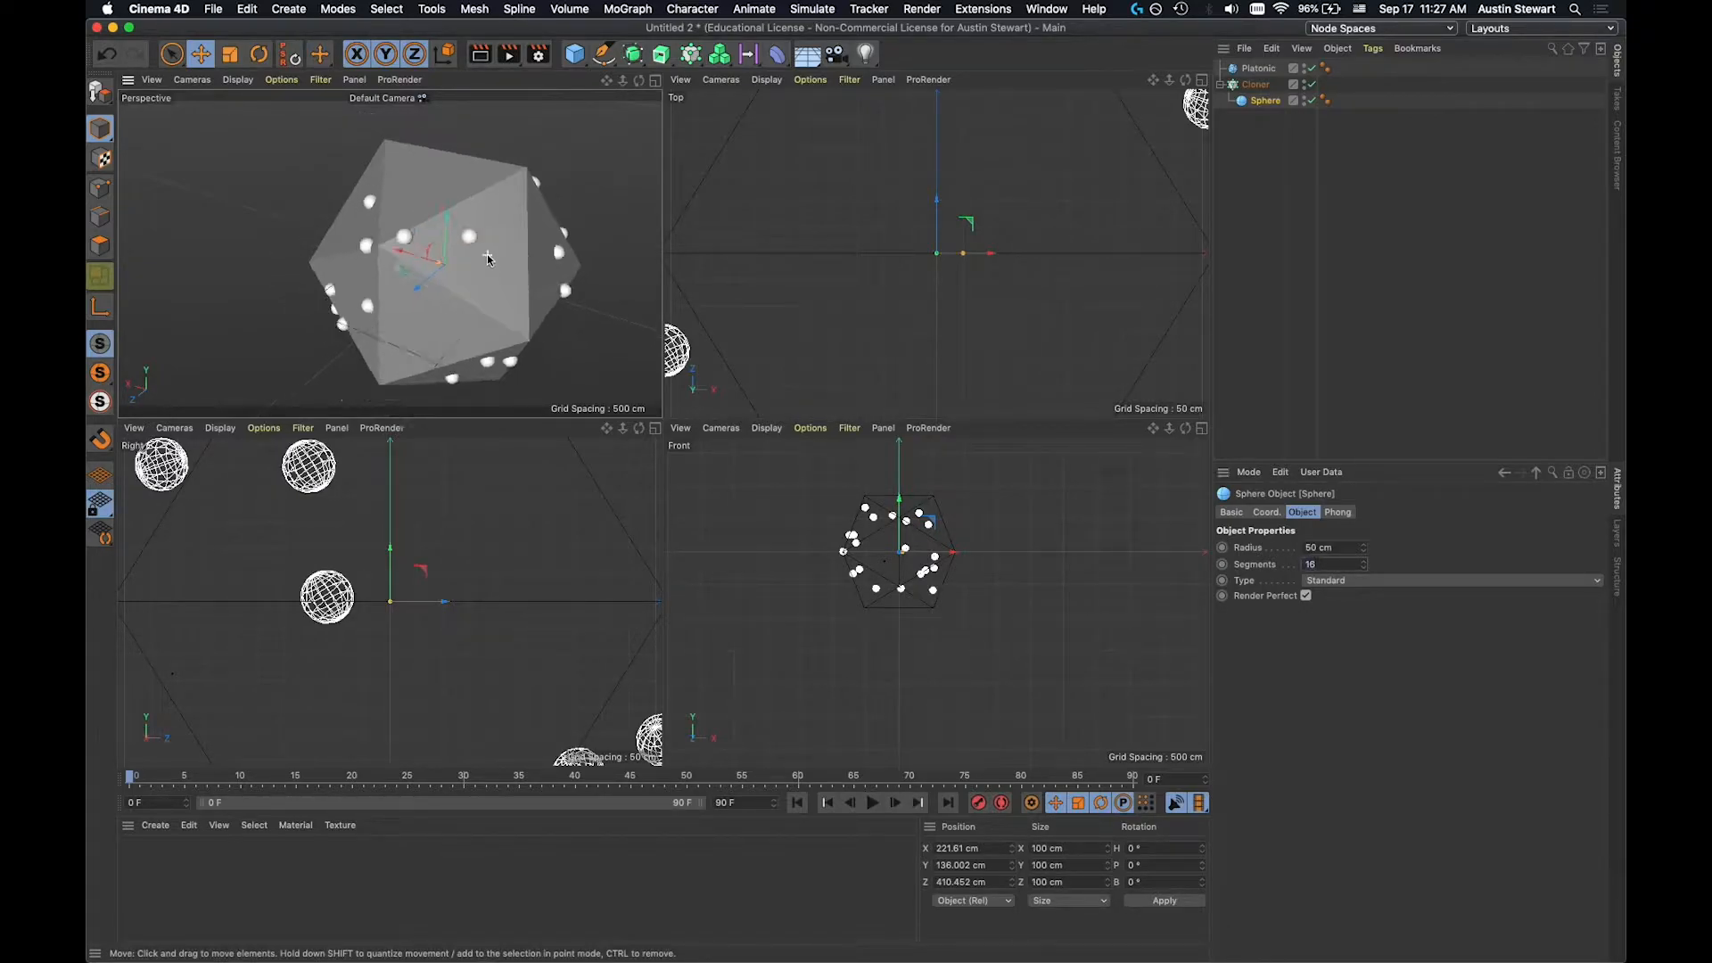
left_click_drag(475, 260, 554, 222, "alt")
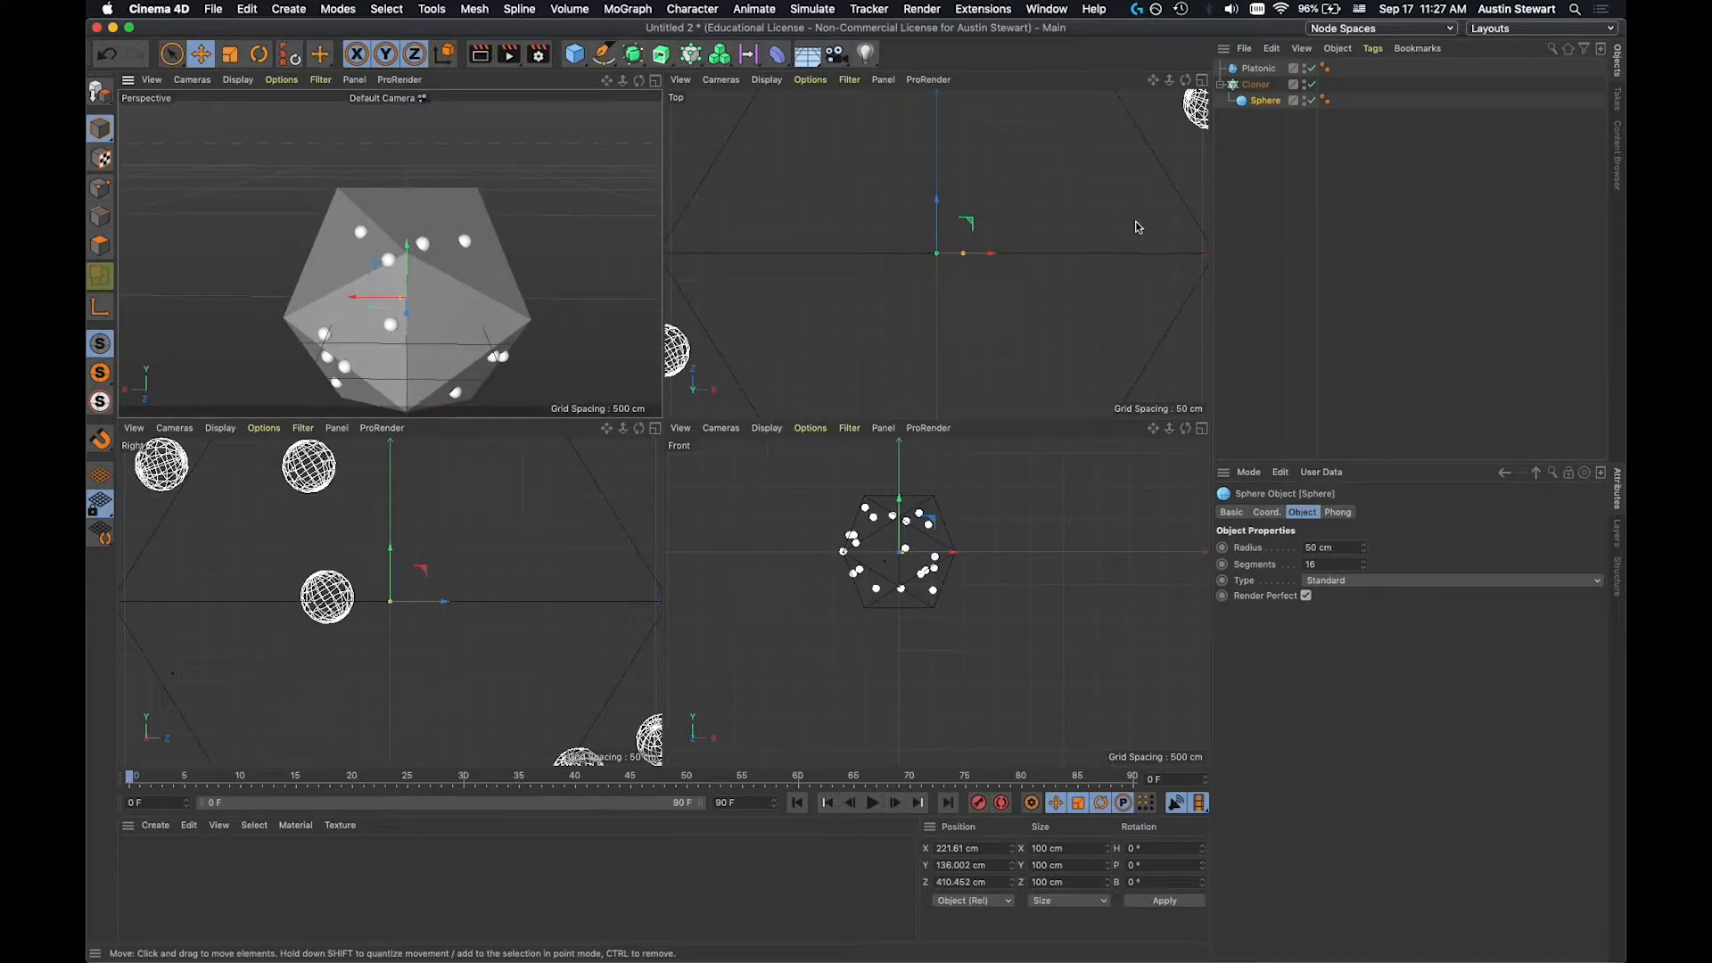
Try turning off the cloner's Align Clone option and enable it again.
left_click(1257, 85)
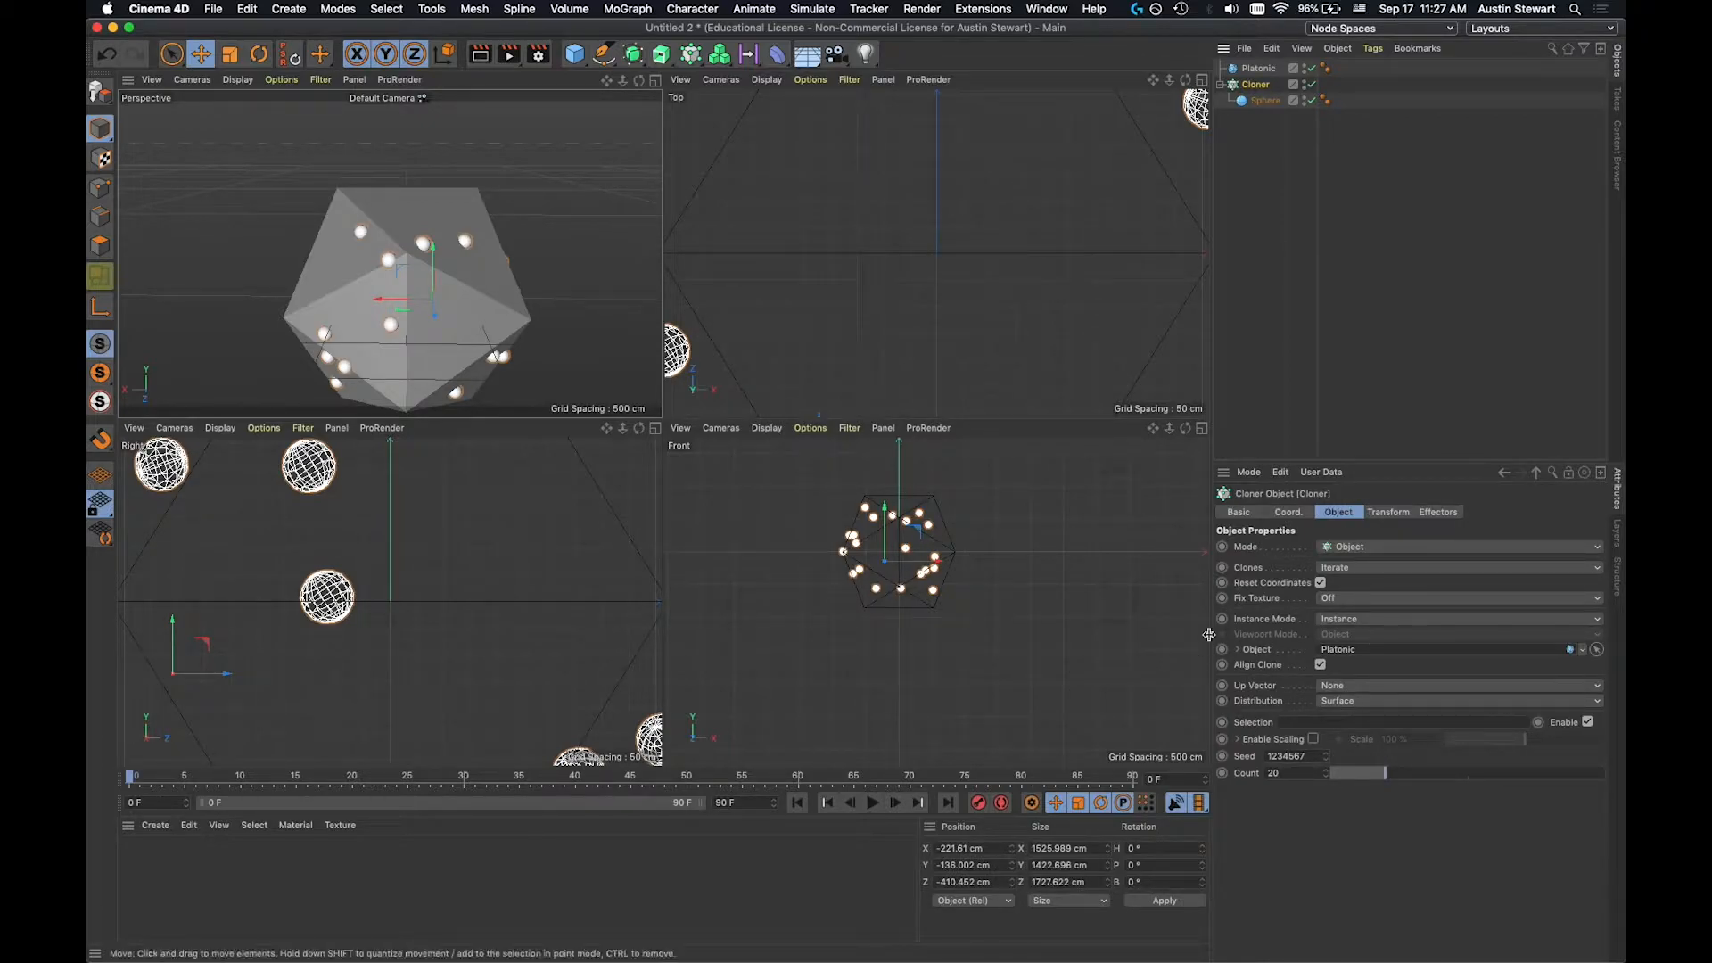
left_click(1322, 664)
left_click(1322, 664)
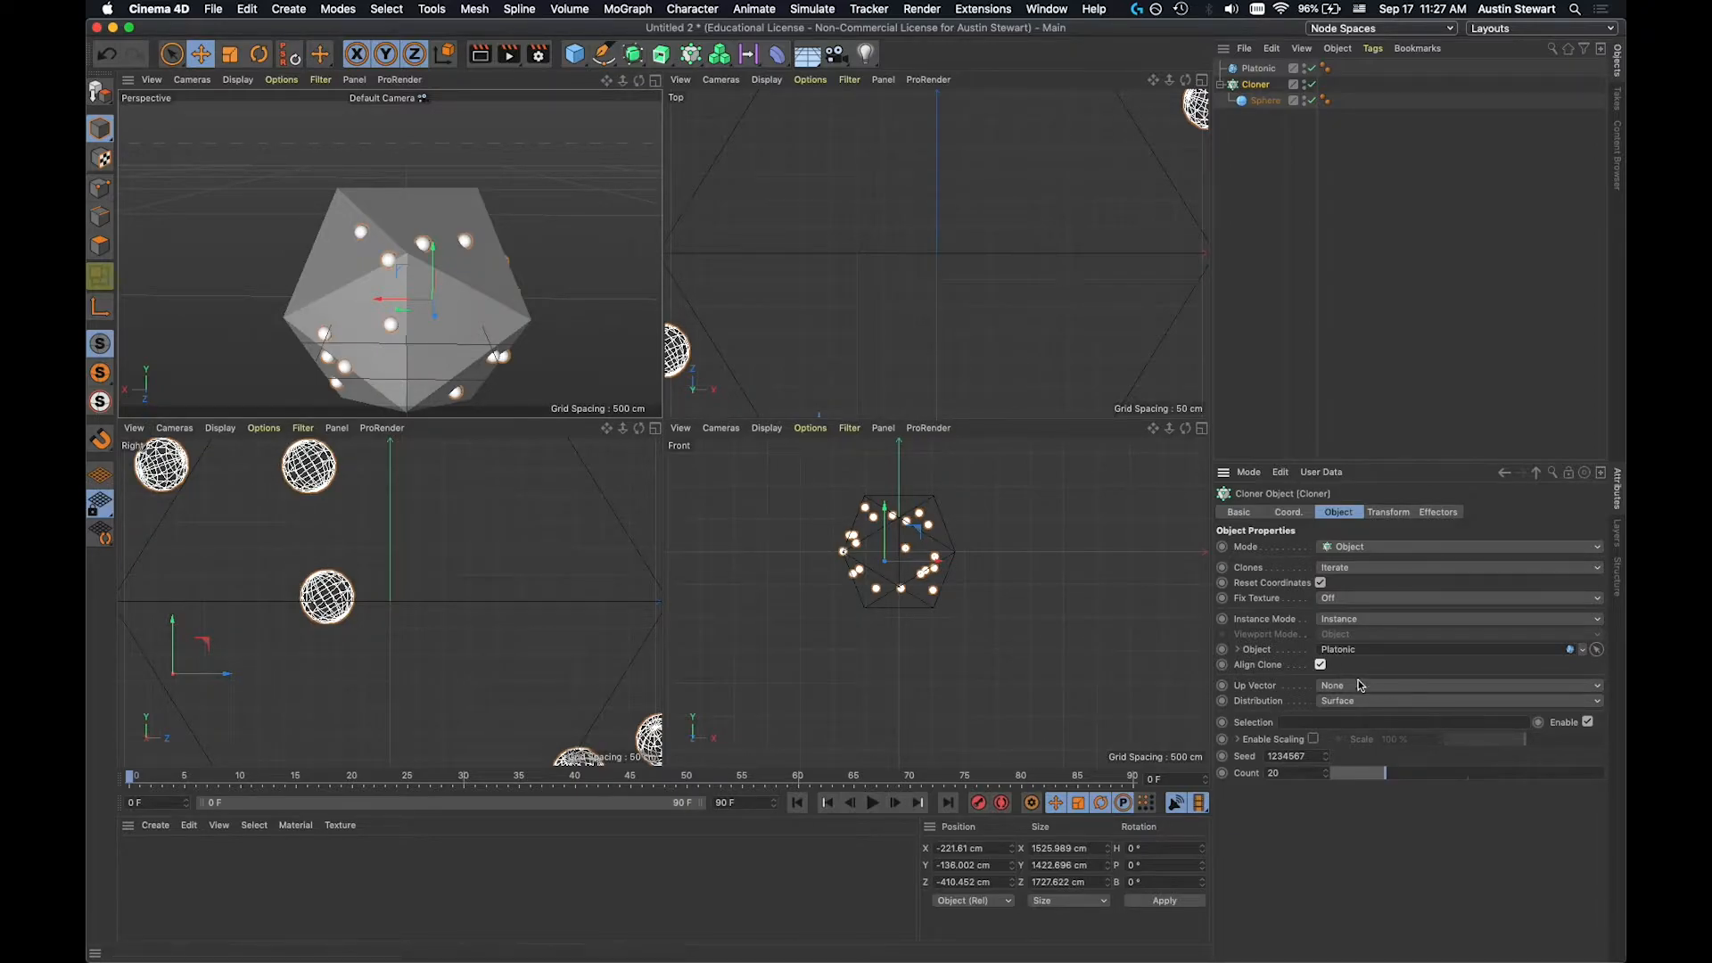
left_click(1321, 665)
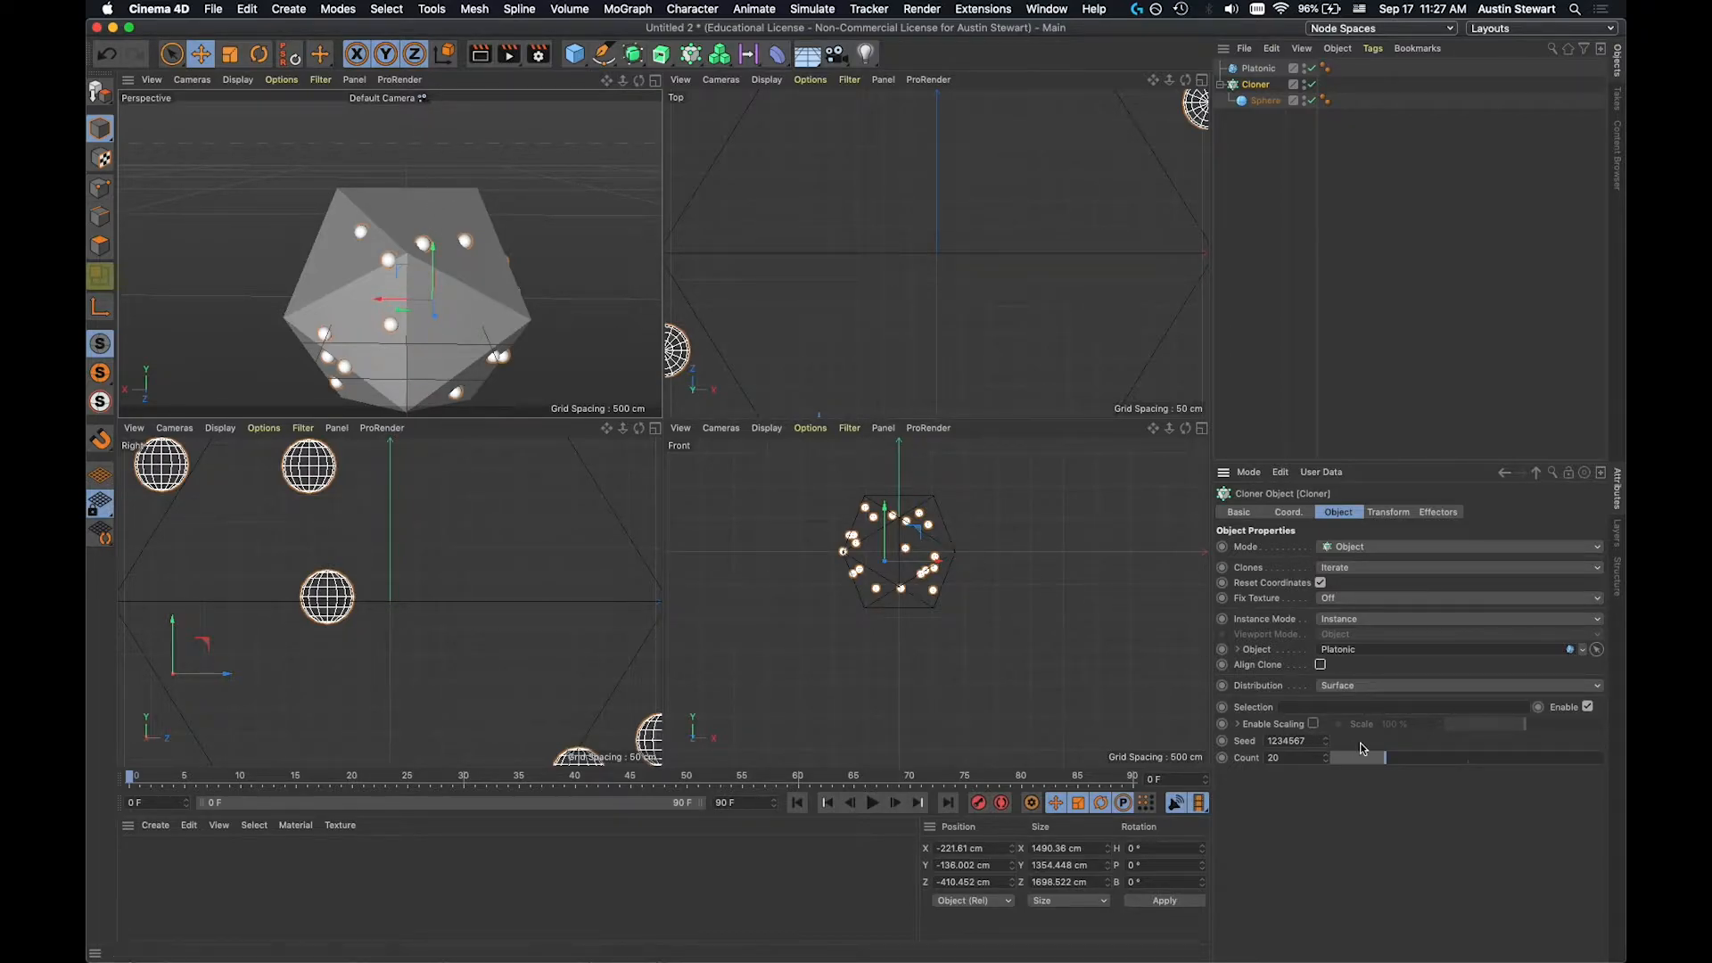
left_click(1321, 665)
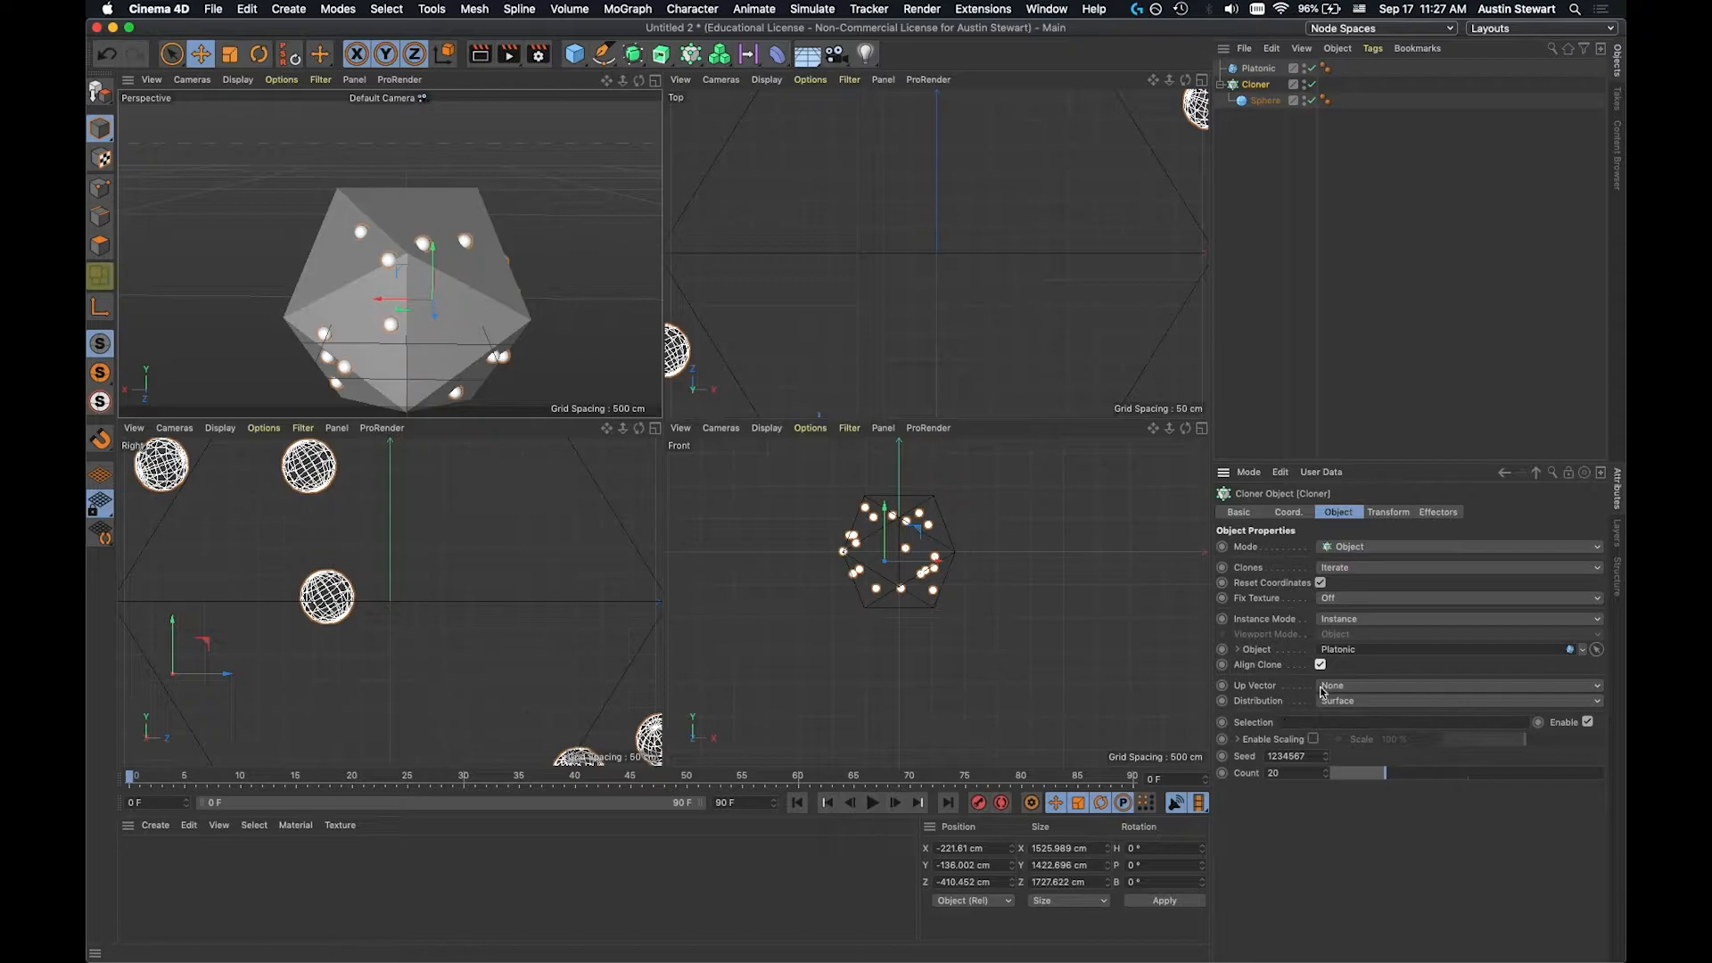
Try the X+ and Y+ options for the cloner's Up Vector and return it to None.
left_click(1352, 685)
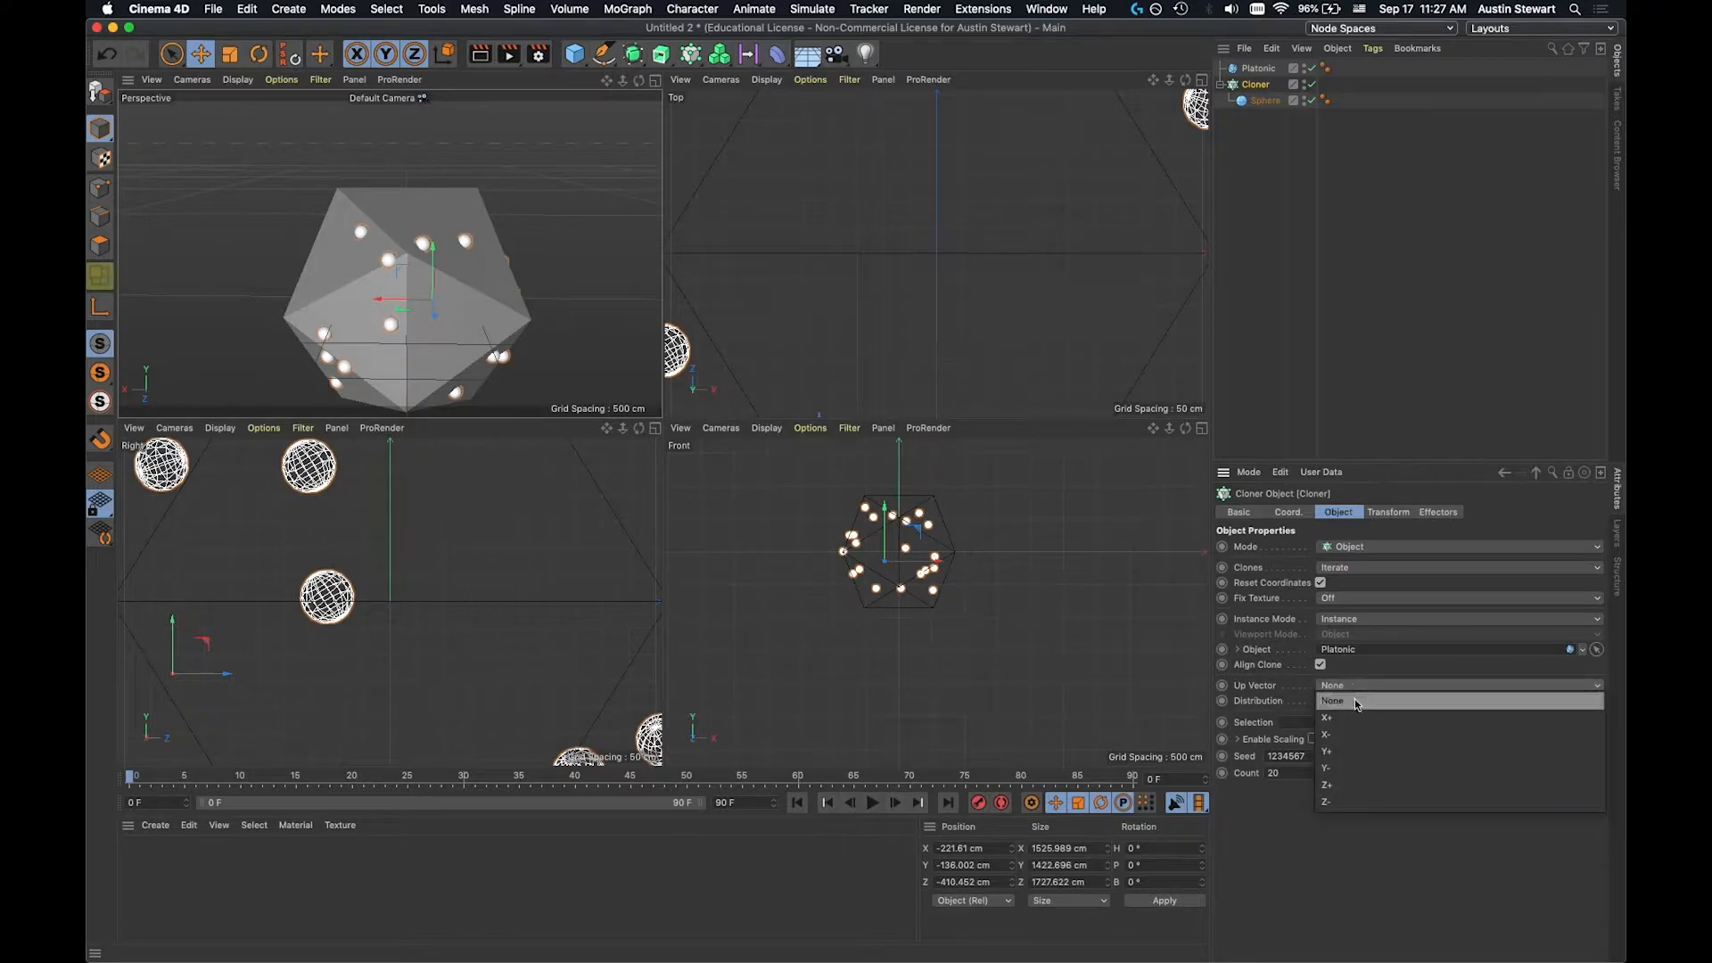
left_click(1352, 718)
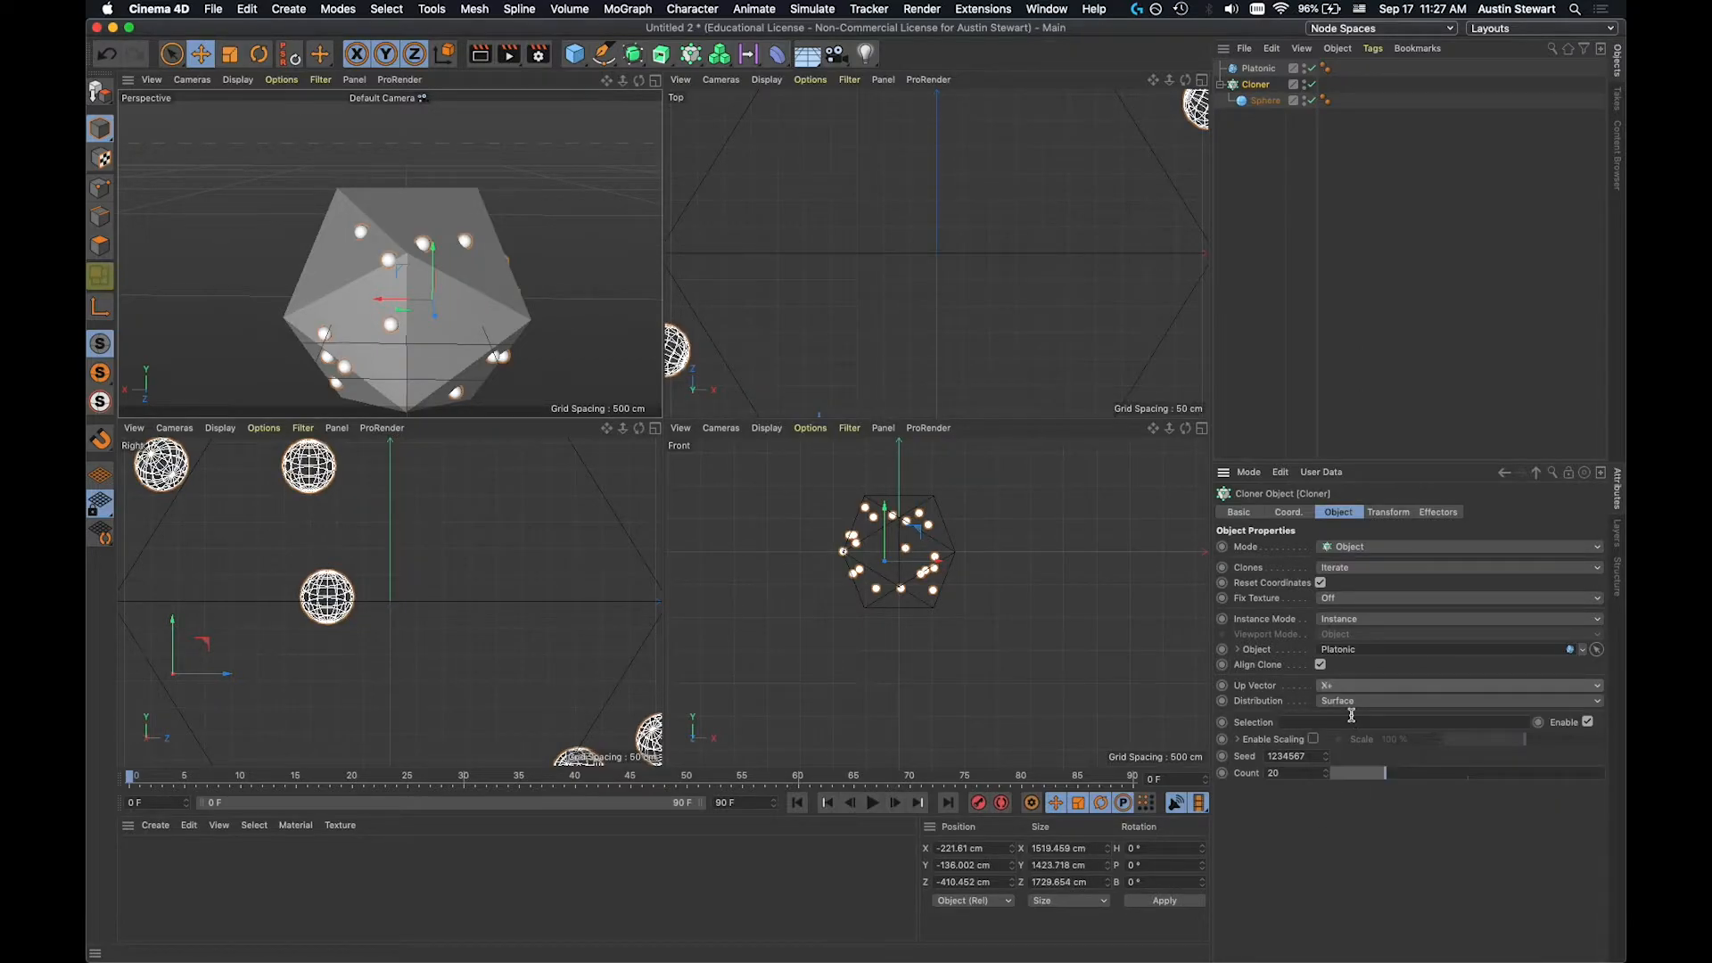
left_click(1347, 683)
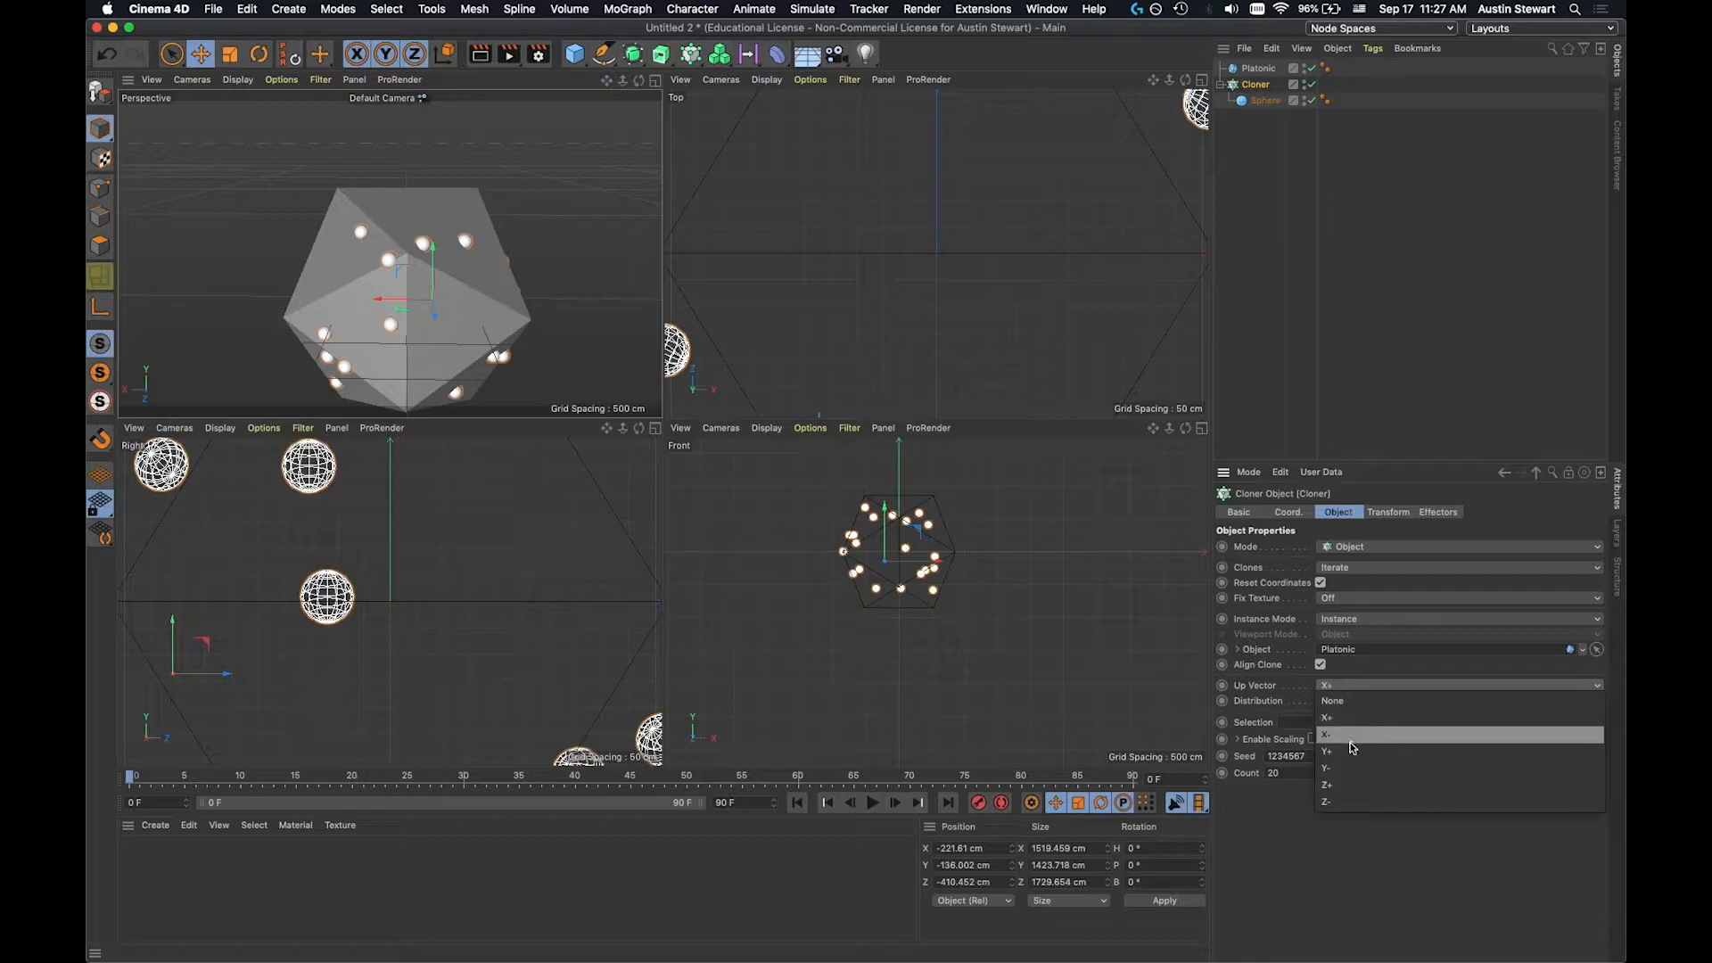
left_click(1352, 752)
left_click(1349, 685)
left_click(1346, 682)
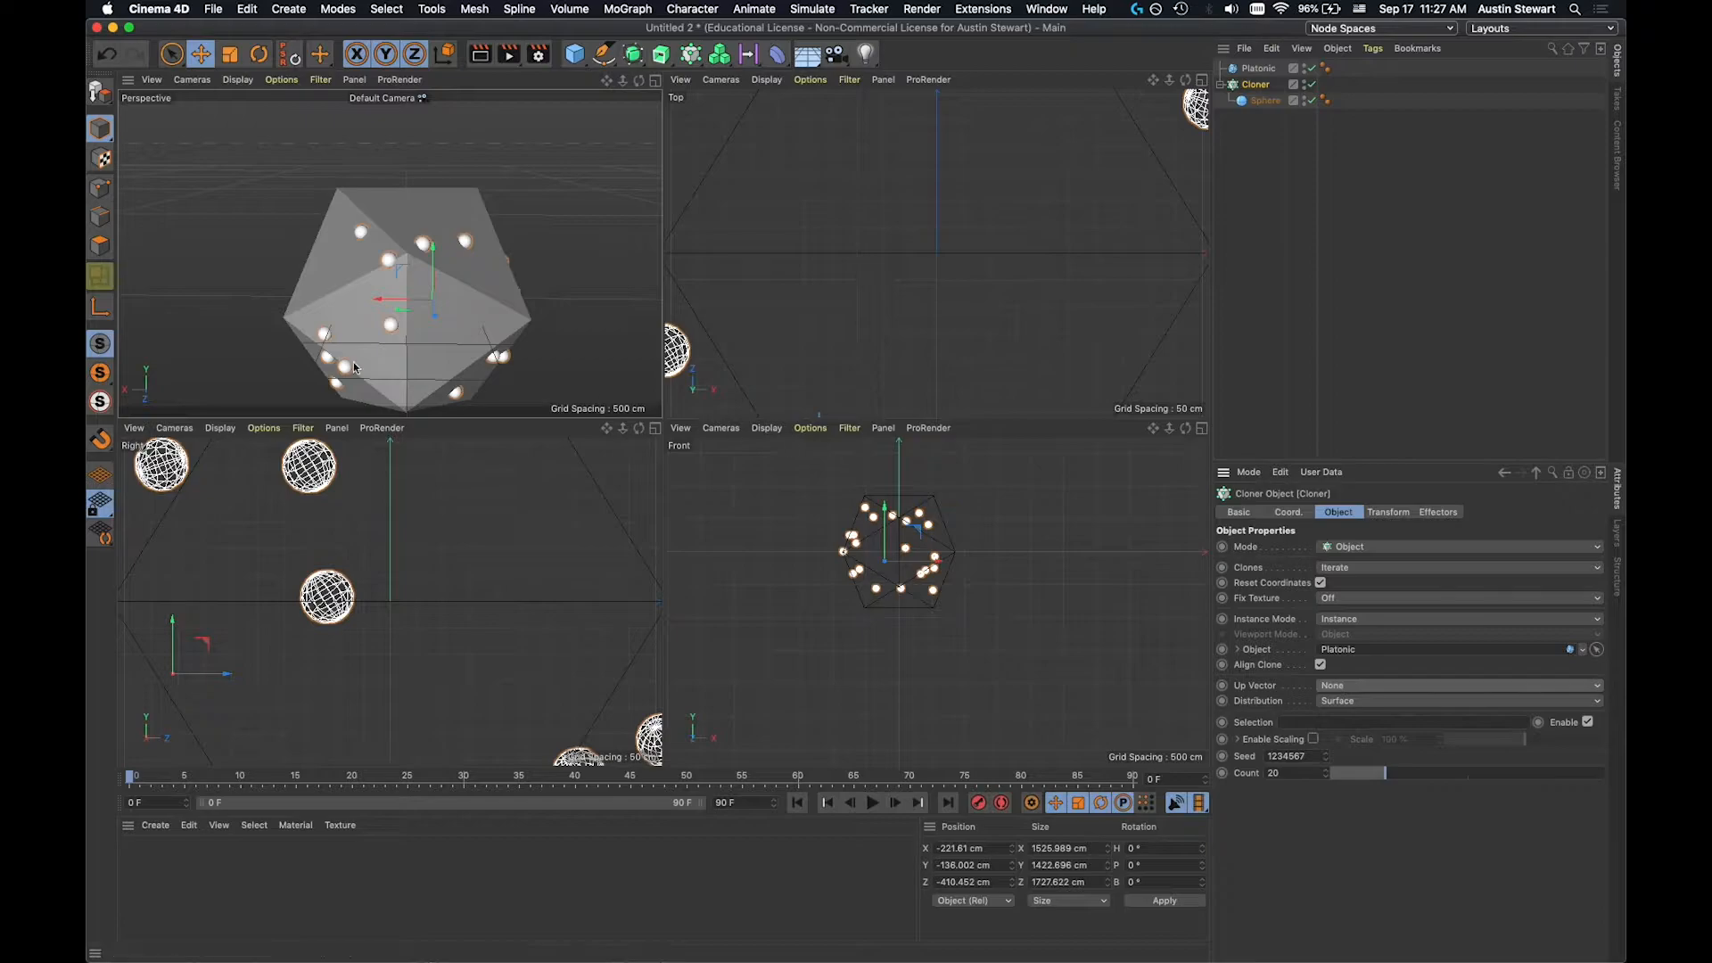
Look over the cloner's Distribution options, keep Surface, and raise the clone Count to 100.
left_click(1351, 701)
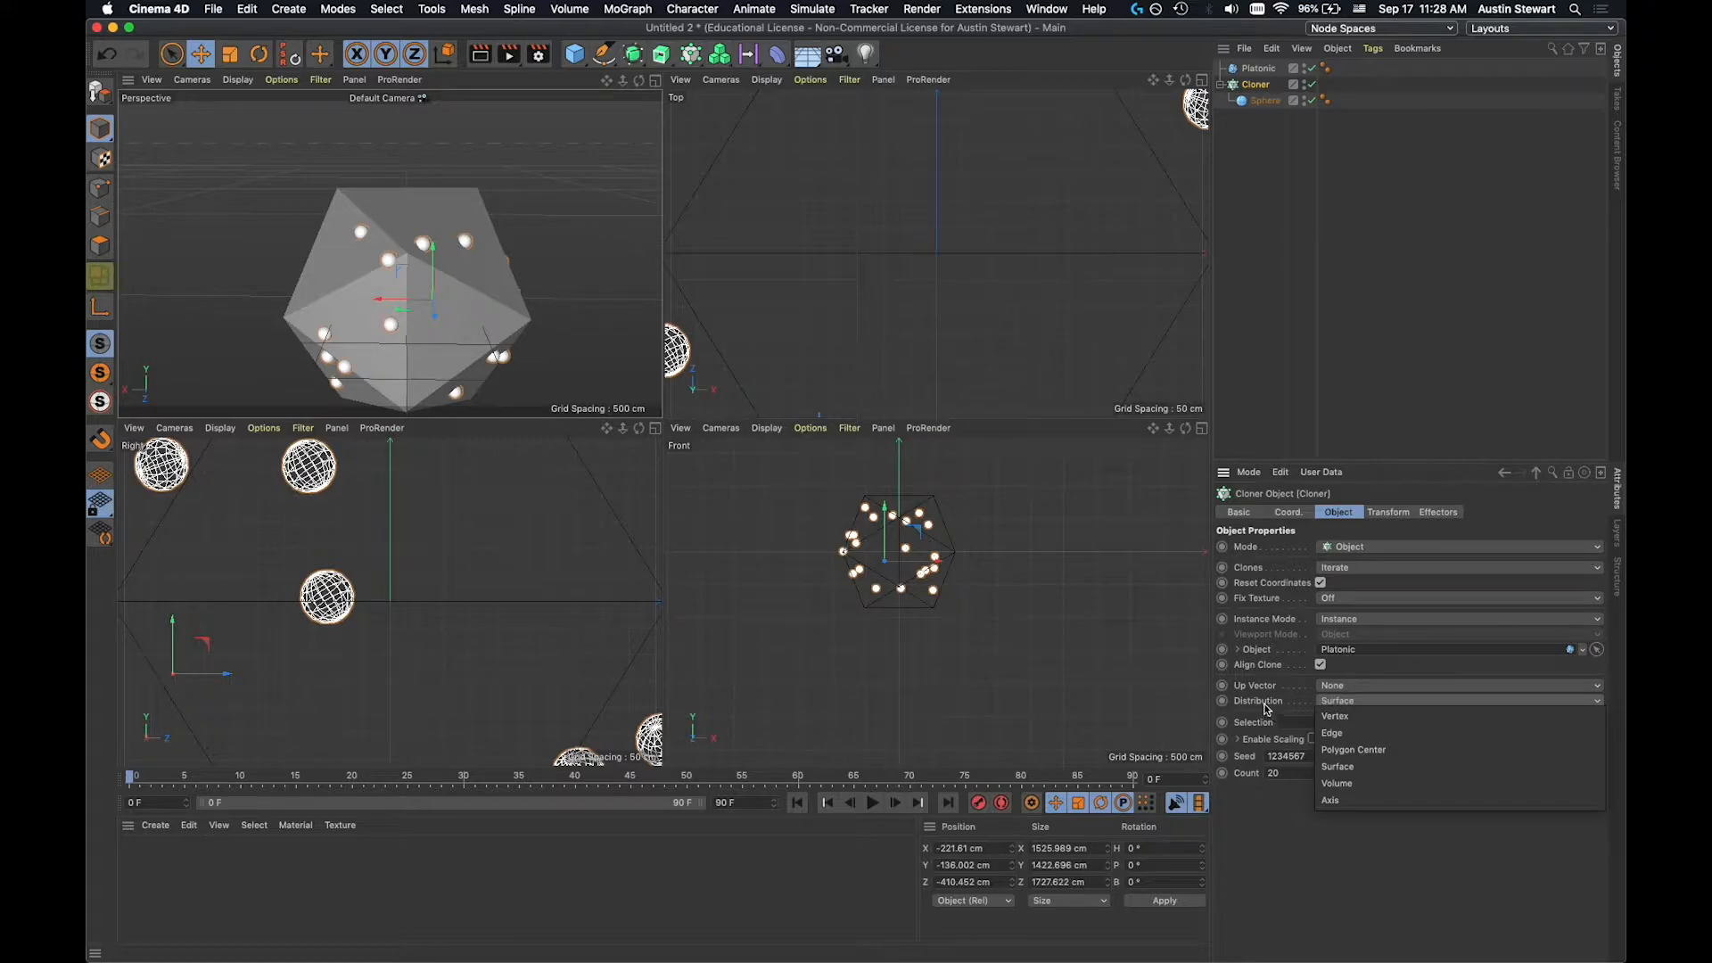
left_click(1403, 700)
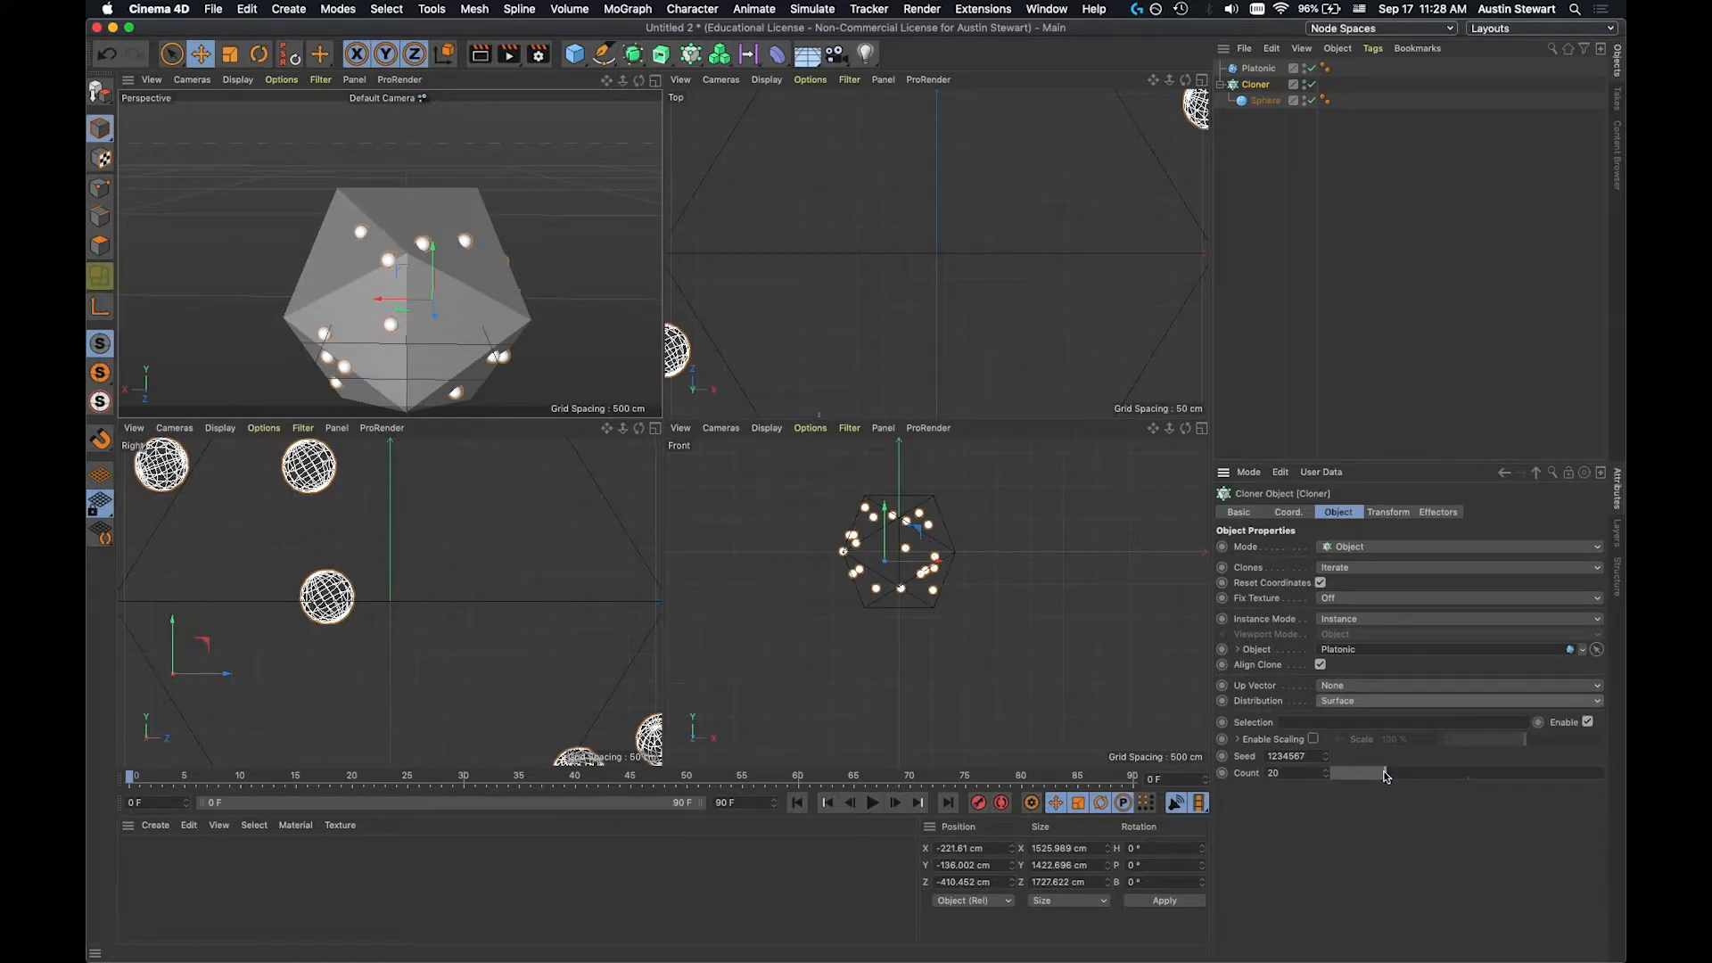
left_click_drag(1387, 775, 1610, 750)
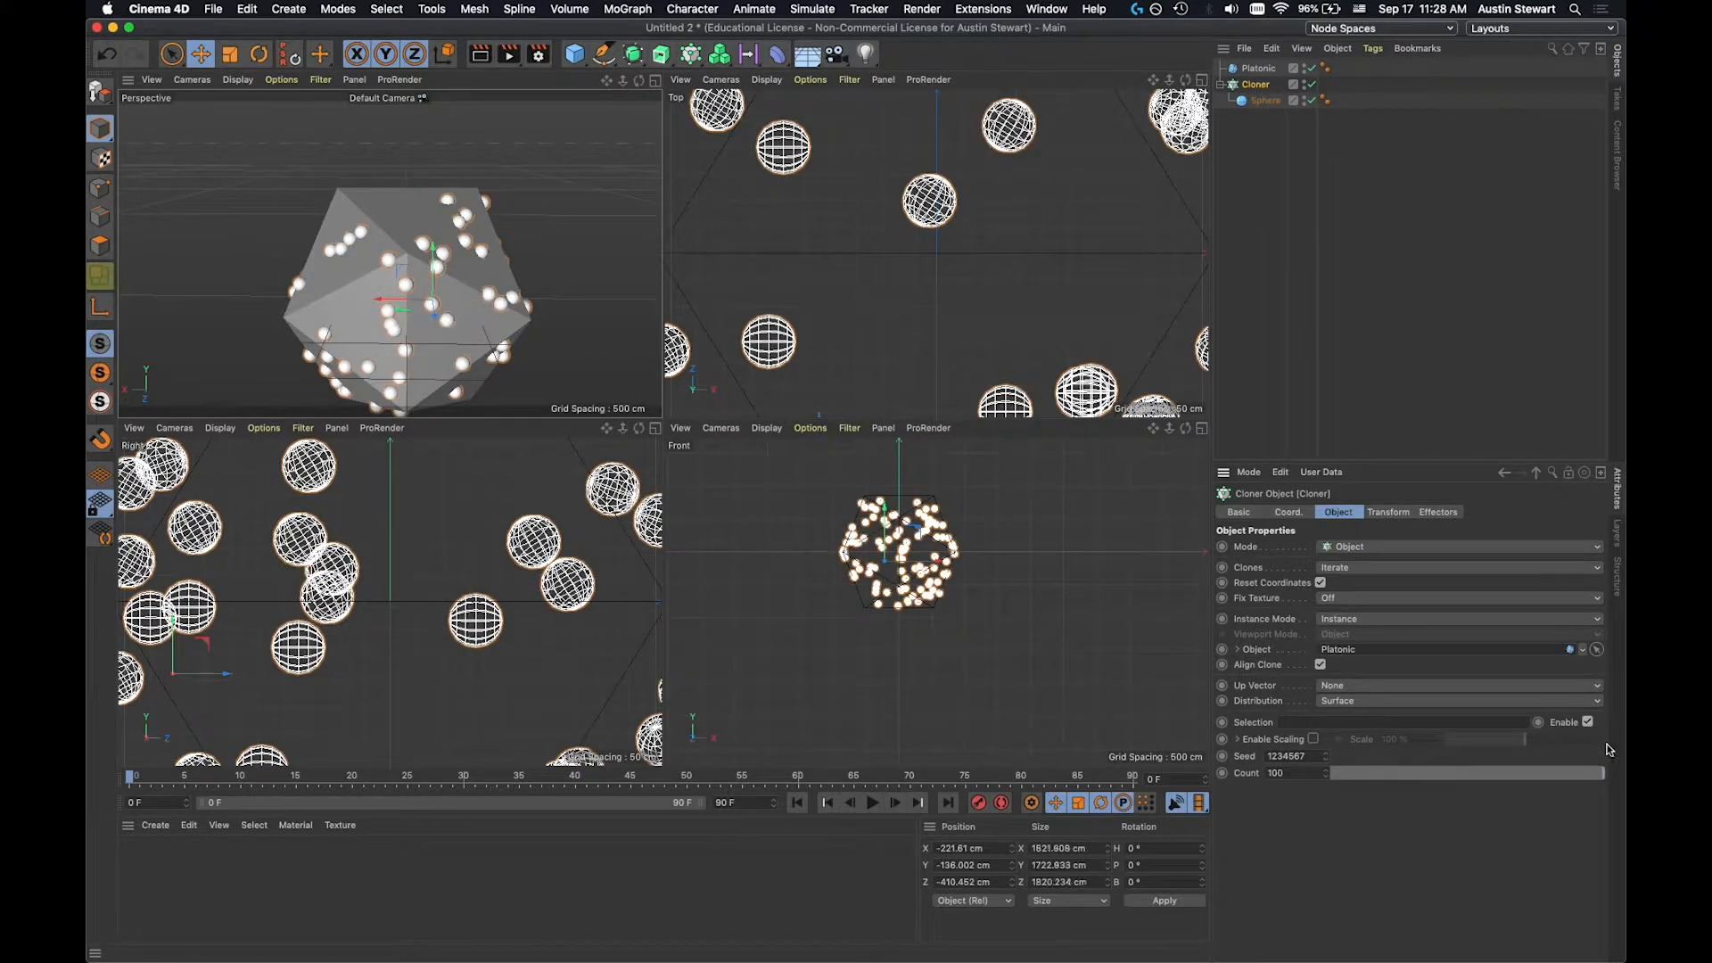
Step the cloner's Seed value up to 1234576 to reshuffle the spheres over the Platonic's surface.
left_click(1326, 753)
left_click(1326, 754)
left_click(1326, 753)
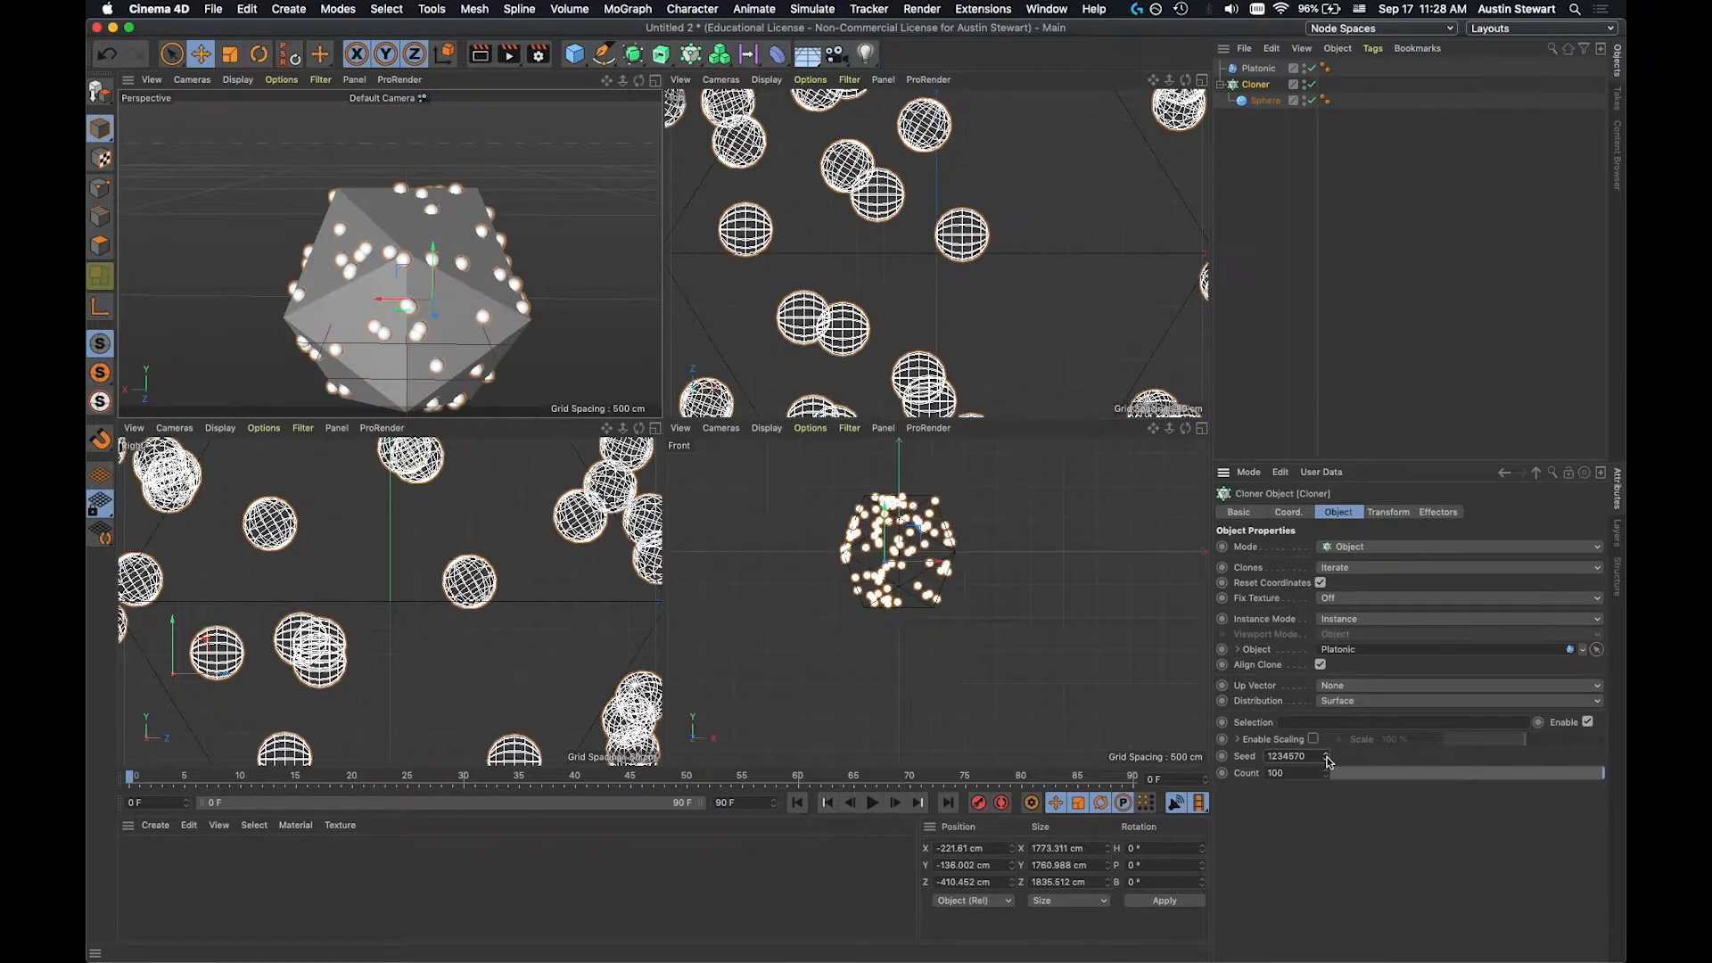
left_click(1326, 754)
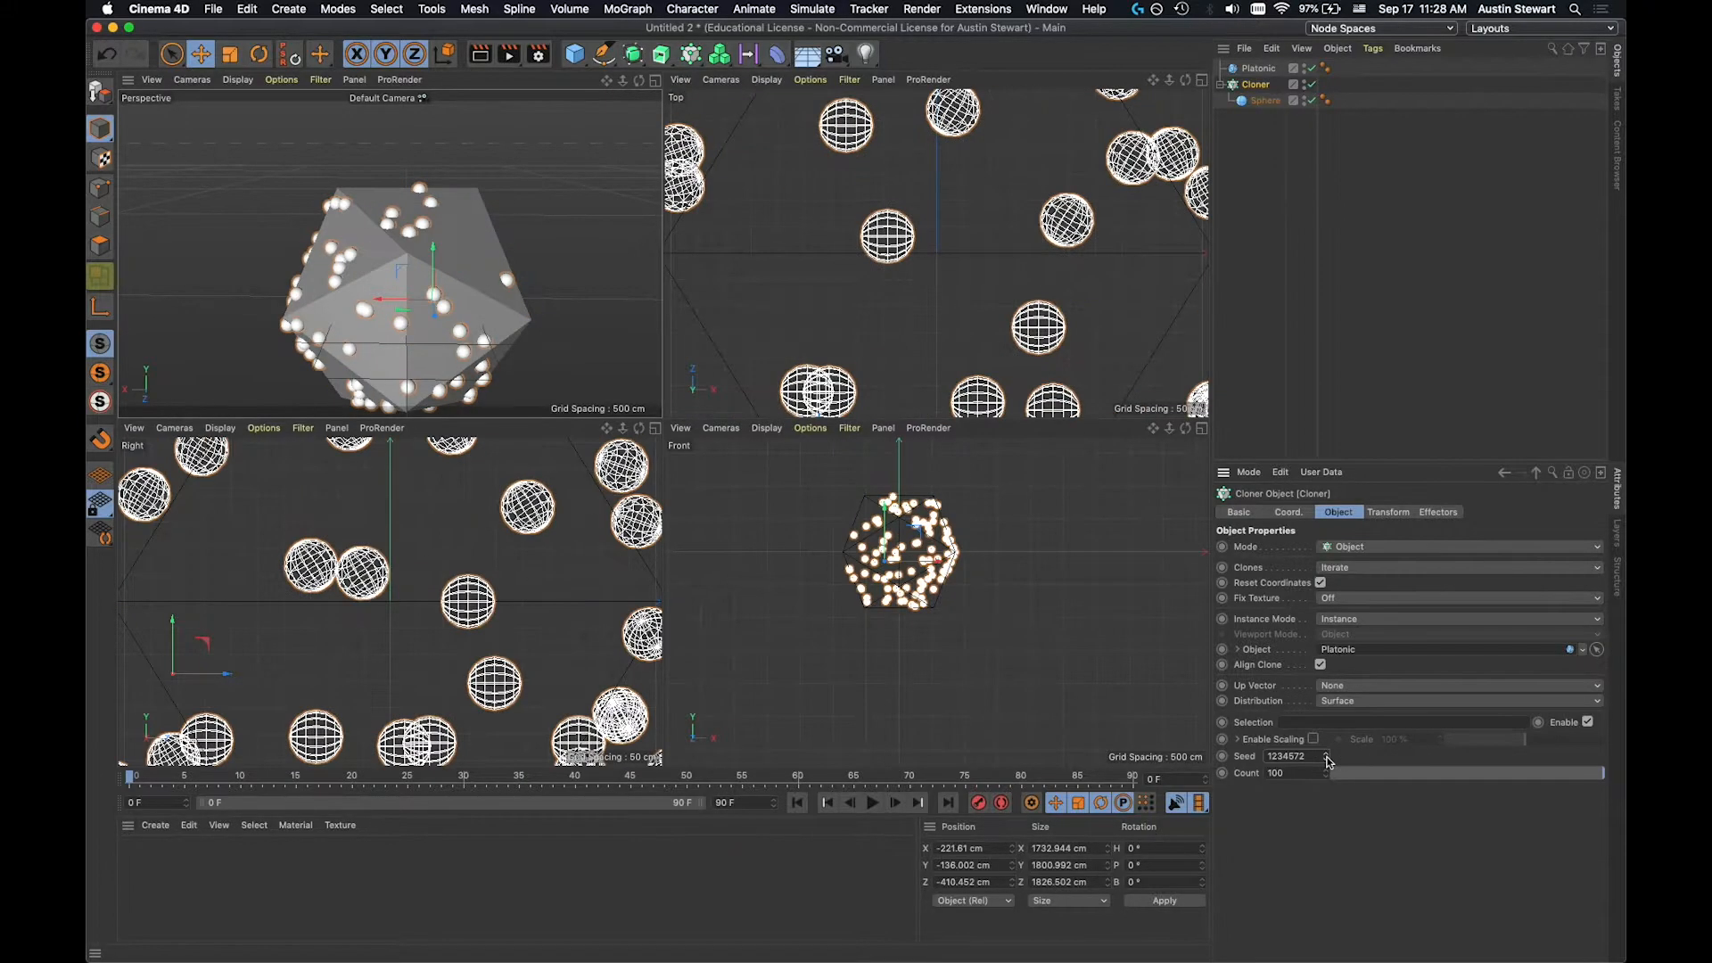
left_click(1326, 753)
left_click(1326, 754)
left_click(1327, 753)
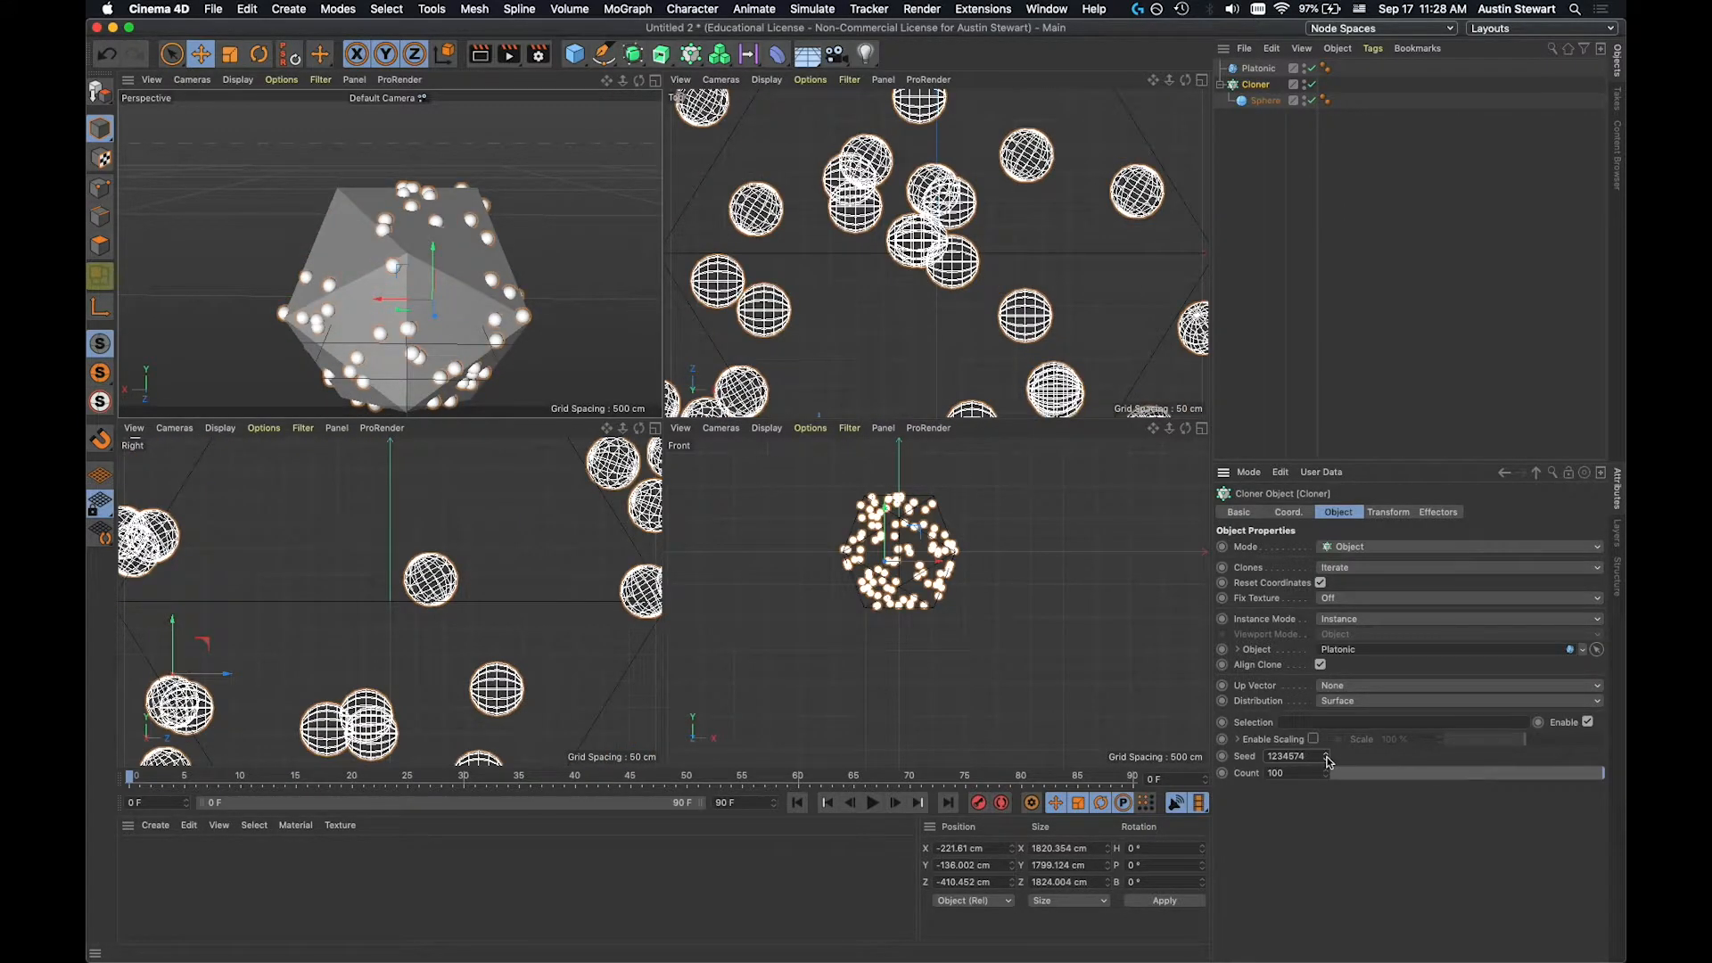
left_click(1327, 753)
left_click(1326, 753)
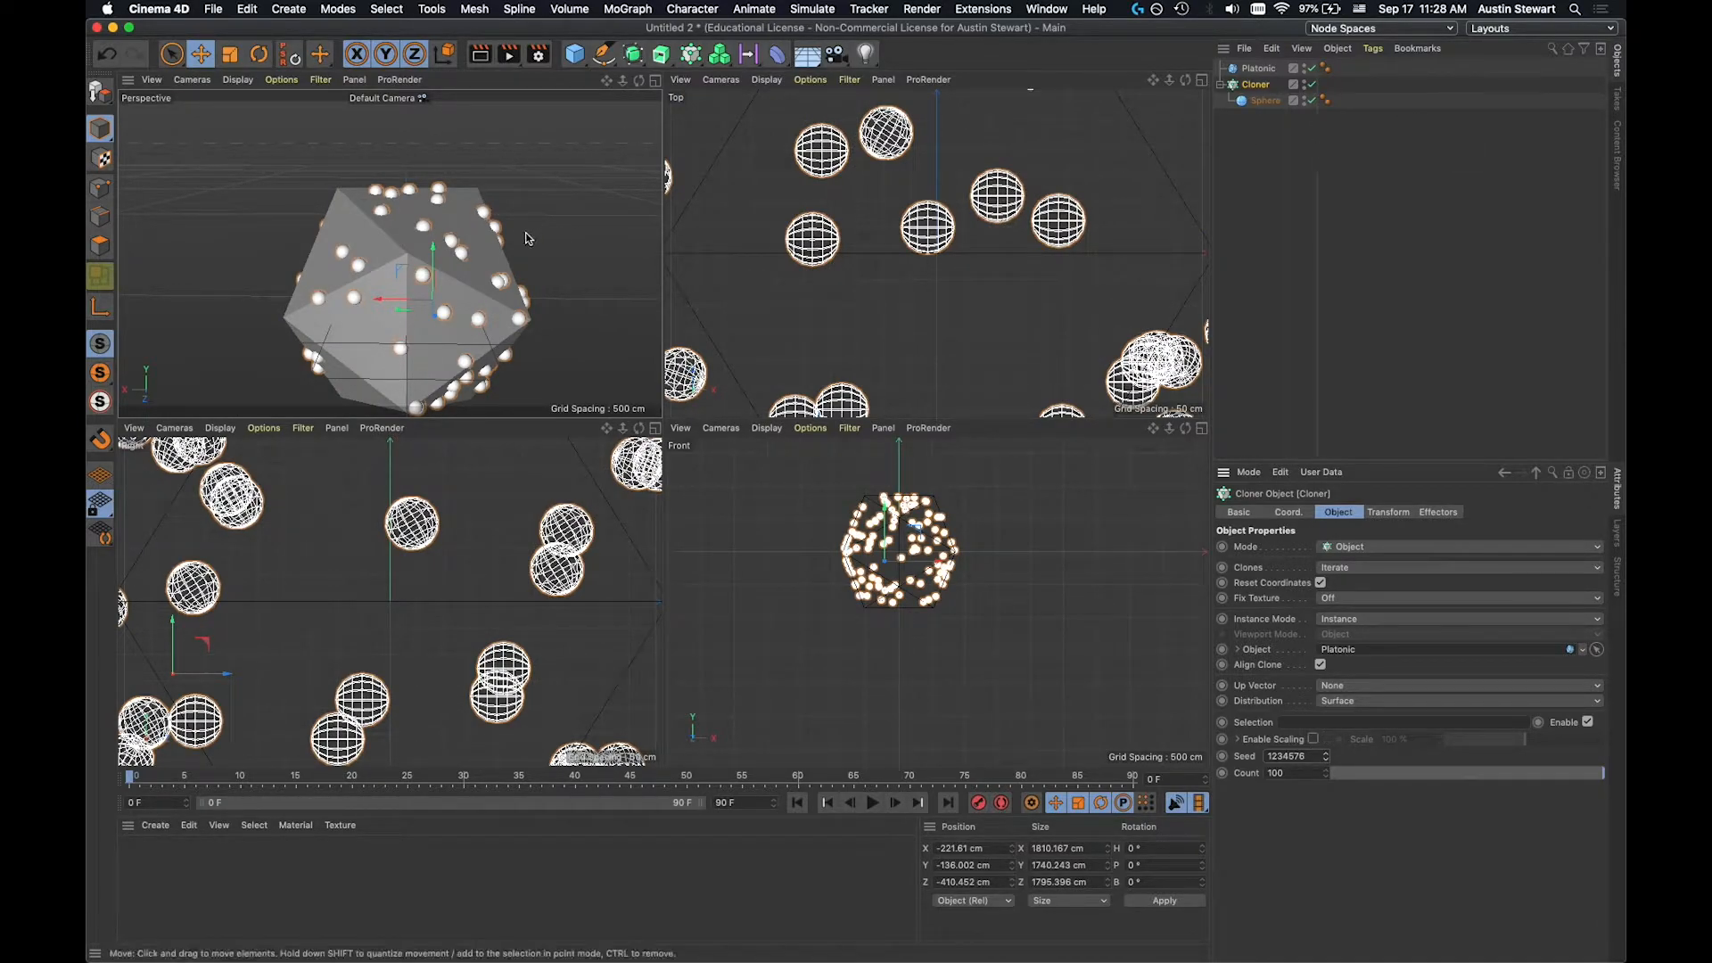
Hide the Platonic in the viewport and in renders, and render a preview of the perspective view.
left_click(1309, 70)
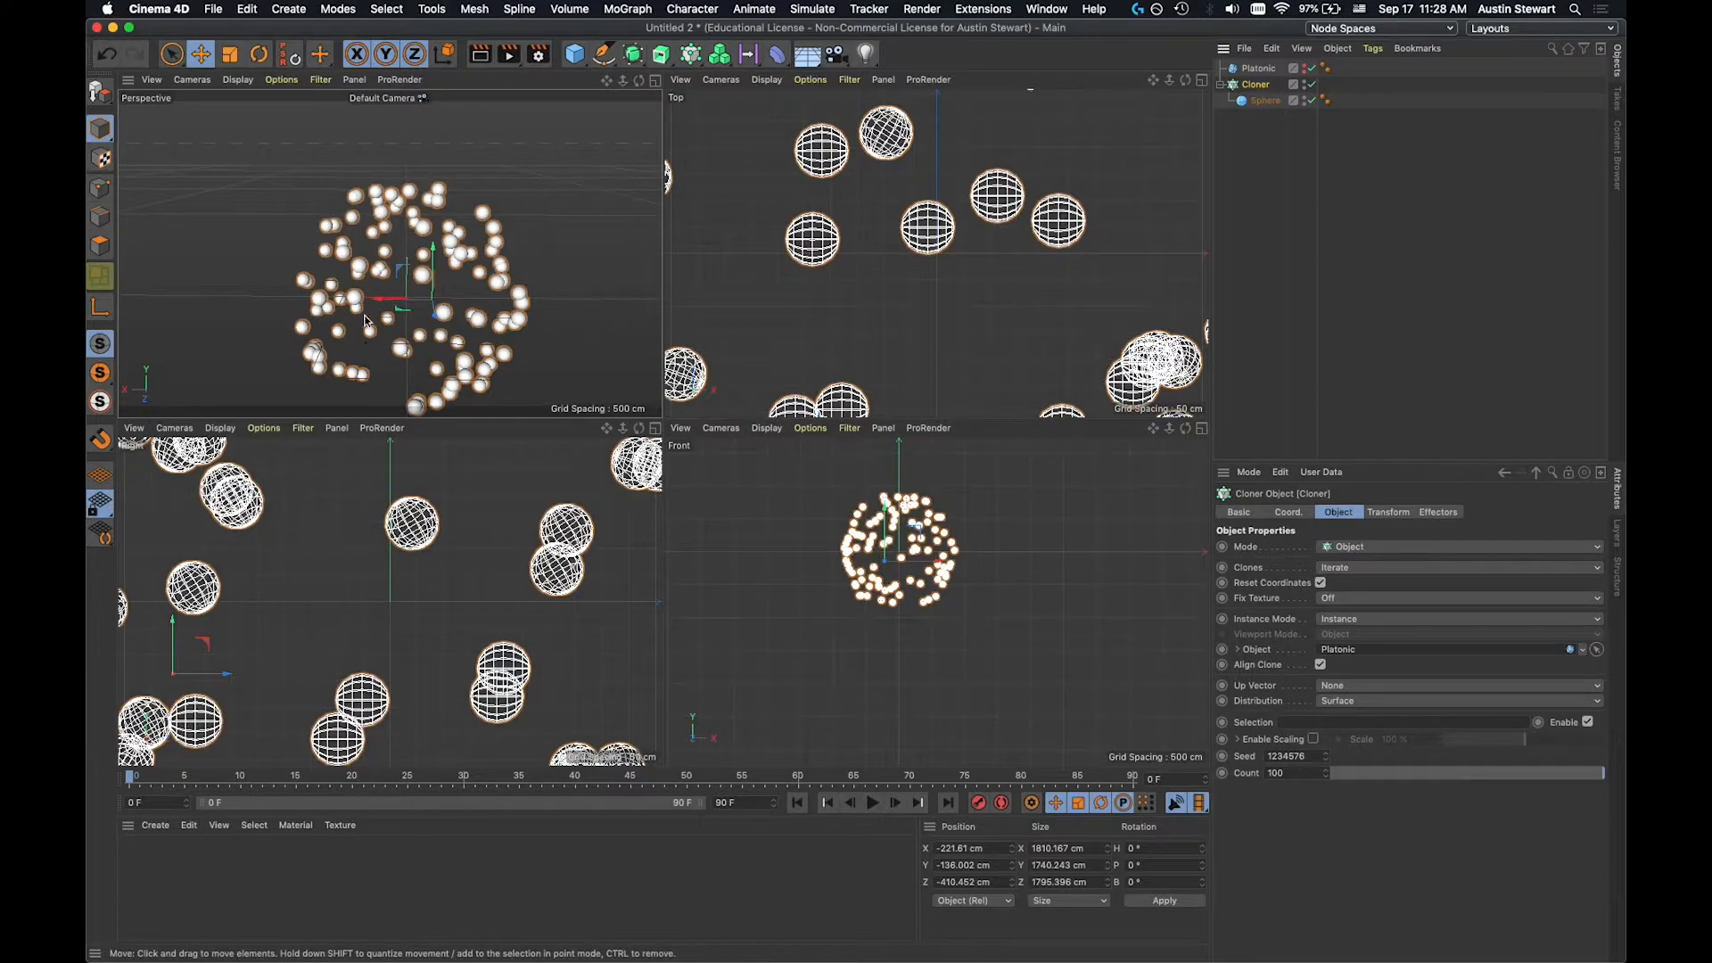
key("super+r")
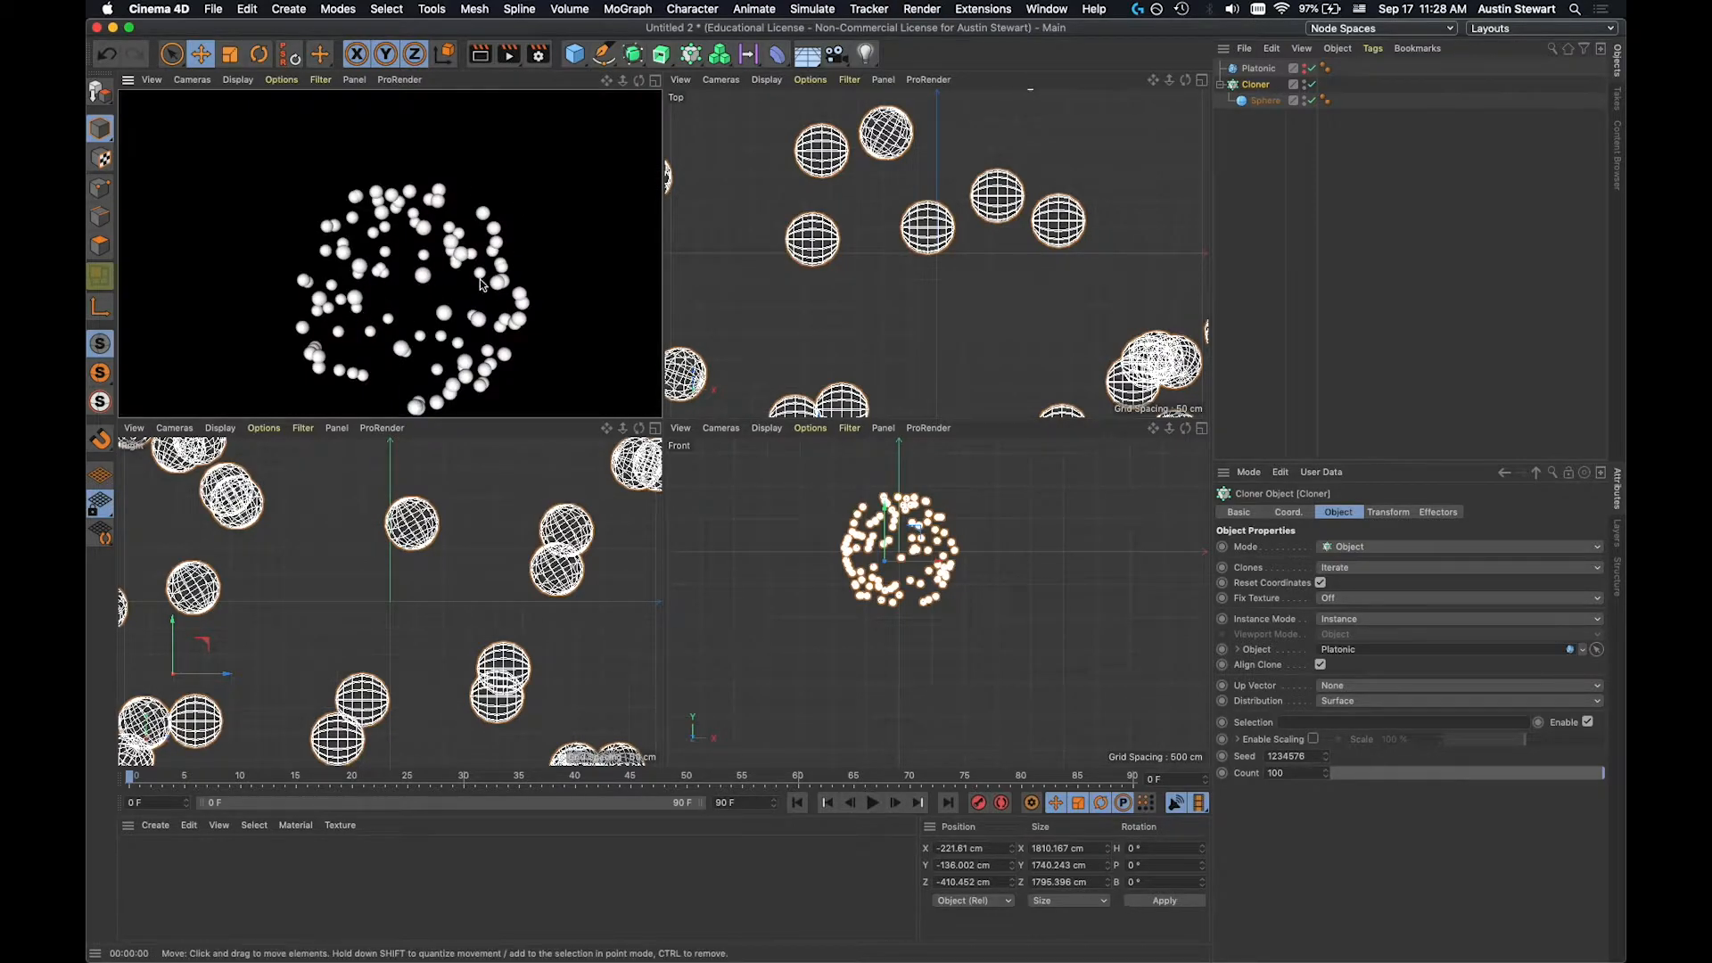
scroll(408, 281, "up", 3)
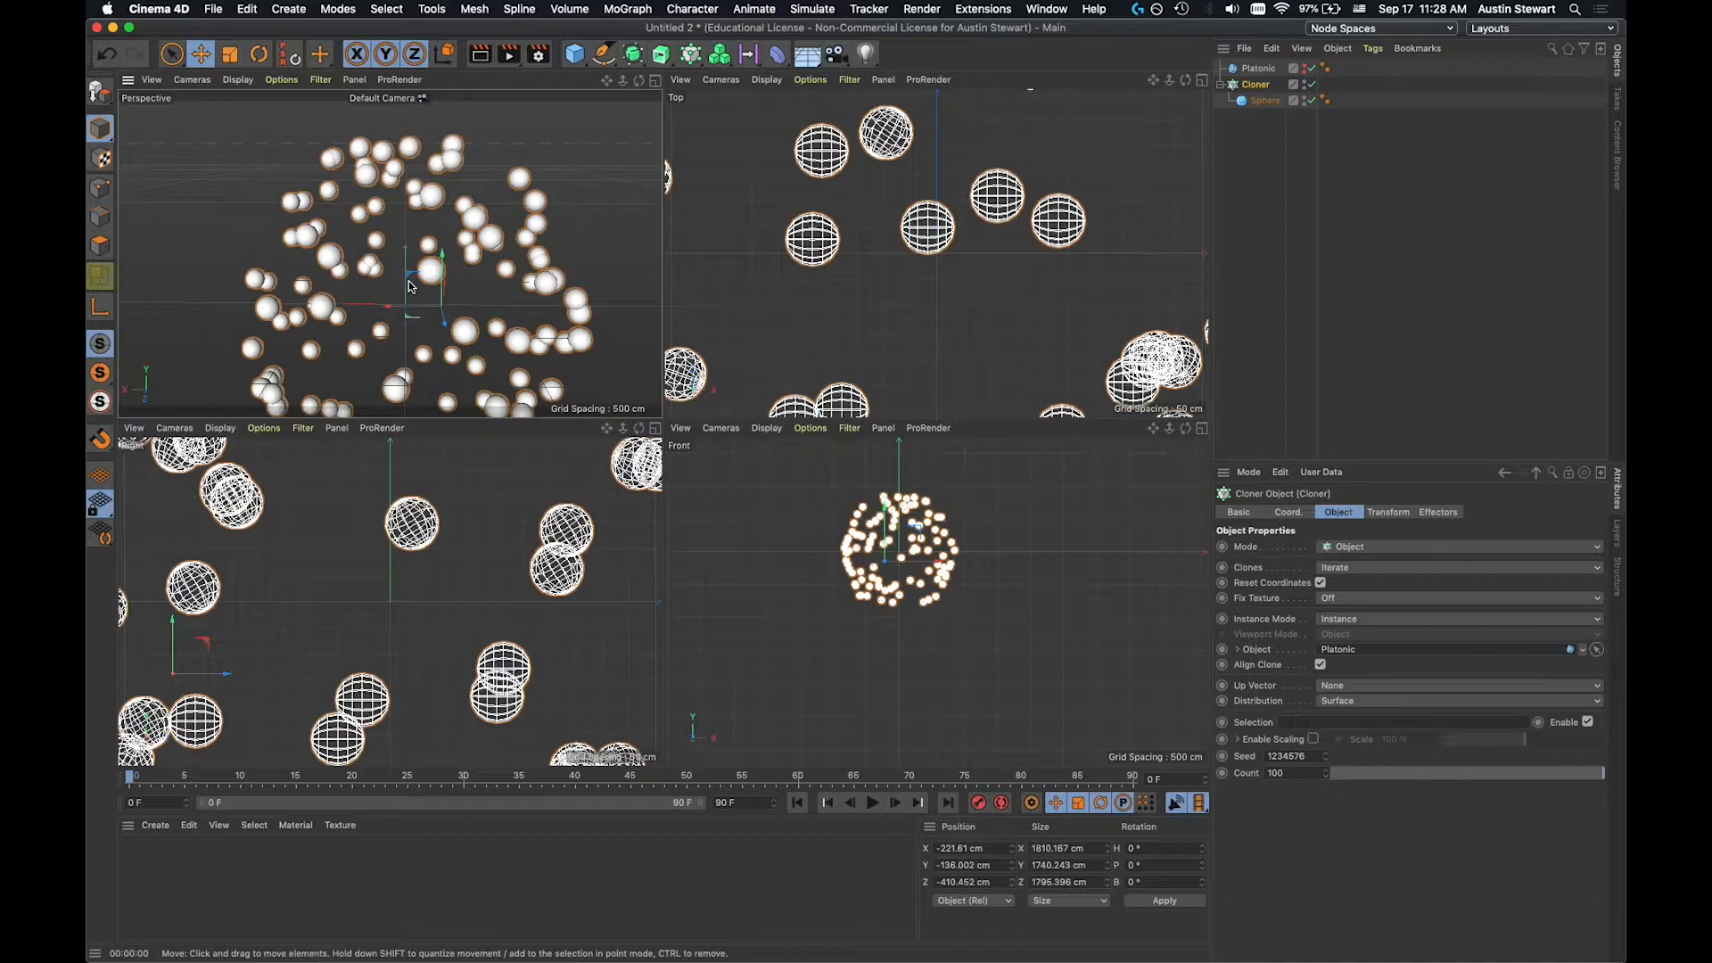
left_click_drag(410, 286, 334, 289, "alt")
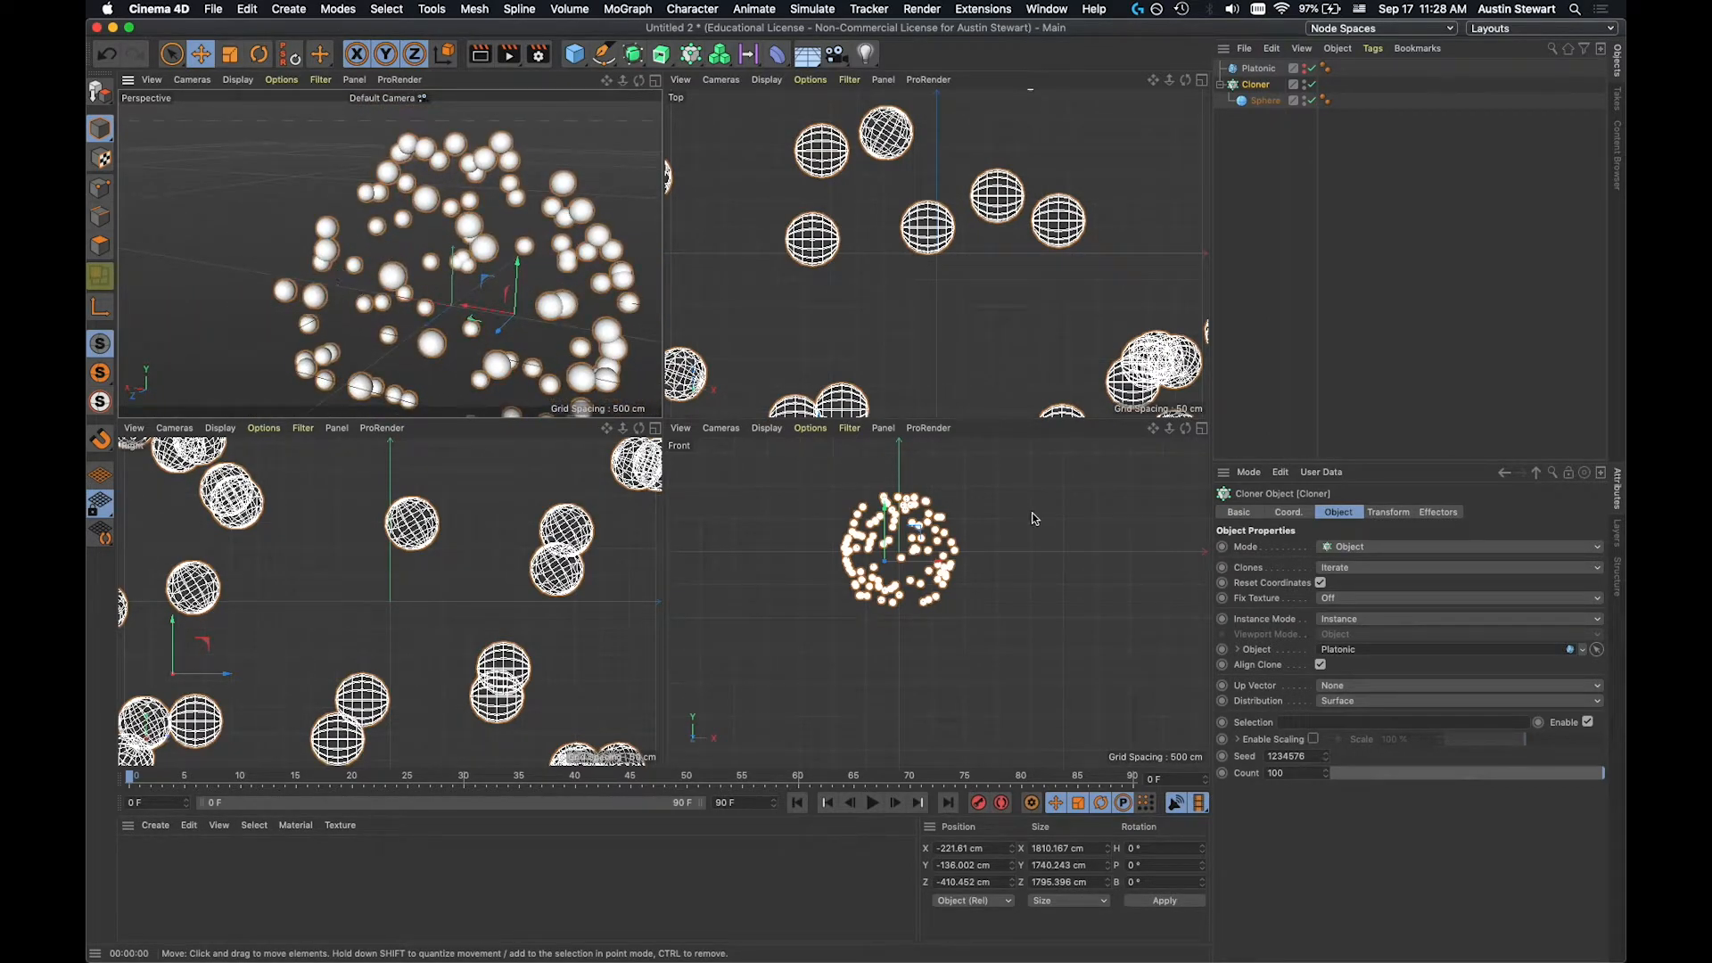
Set the cloner's Distribution to Vertex.
left_click(1374, 701)
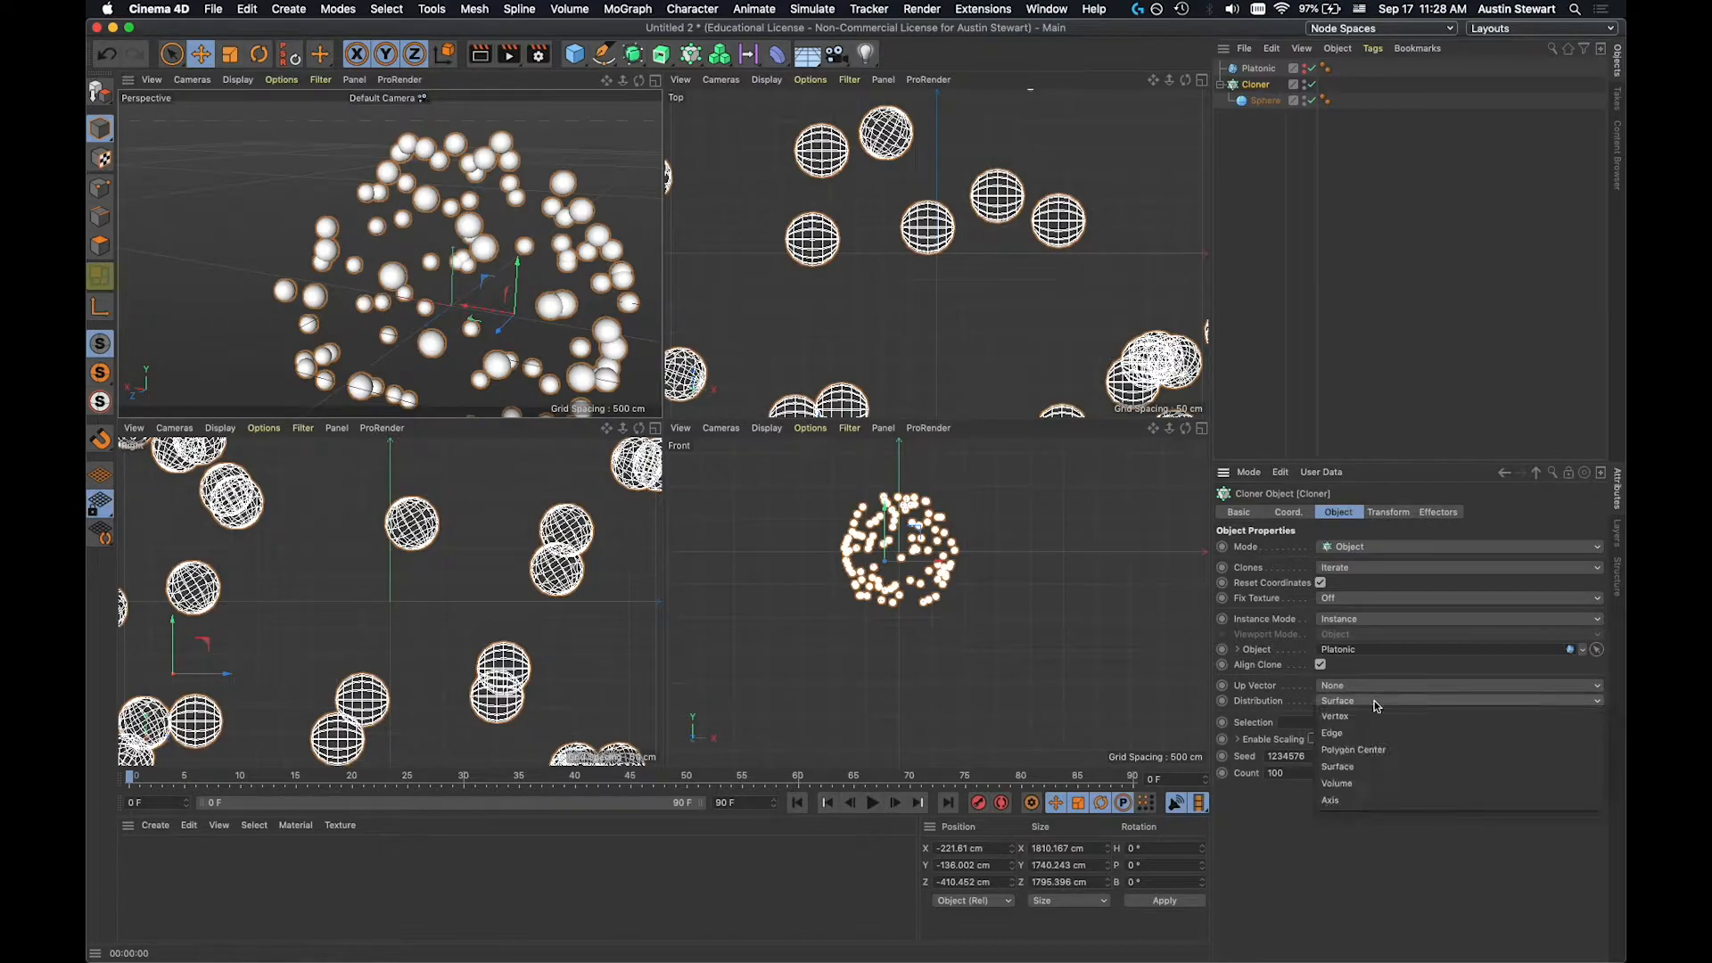
left_click(1377, 718)
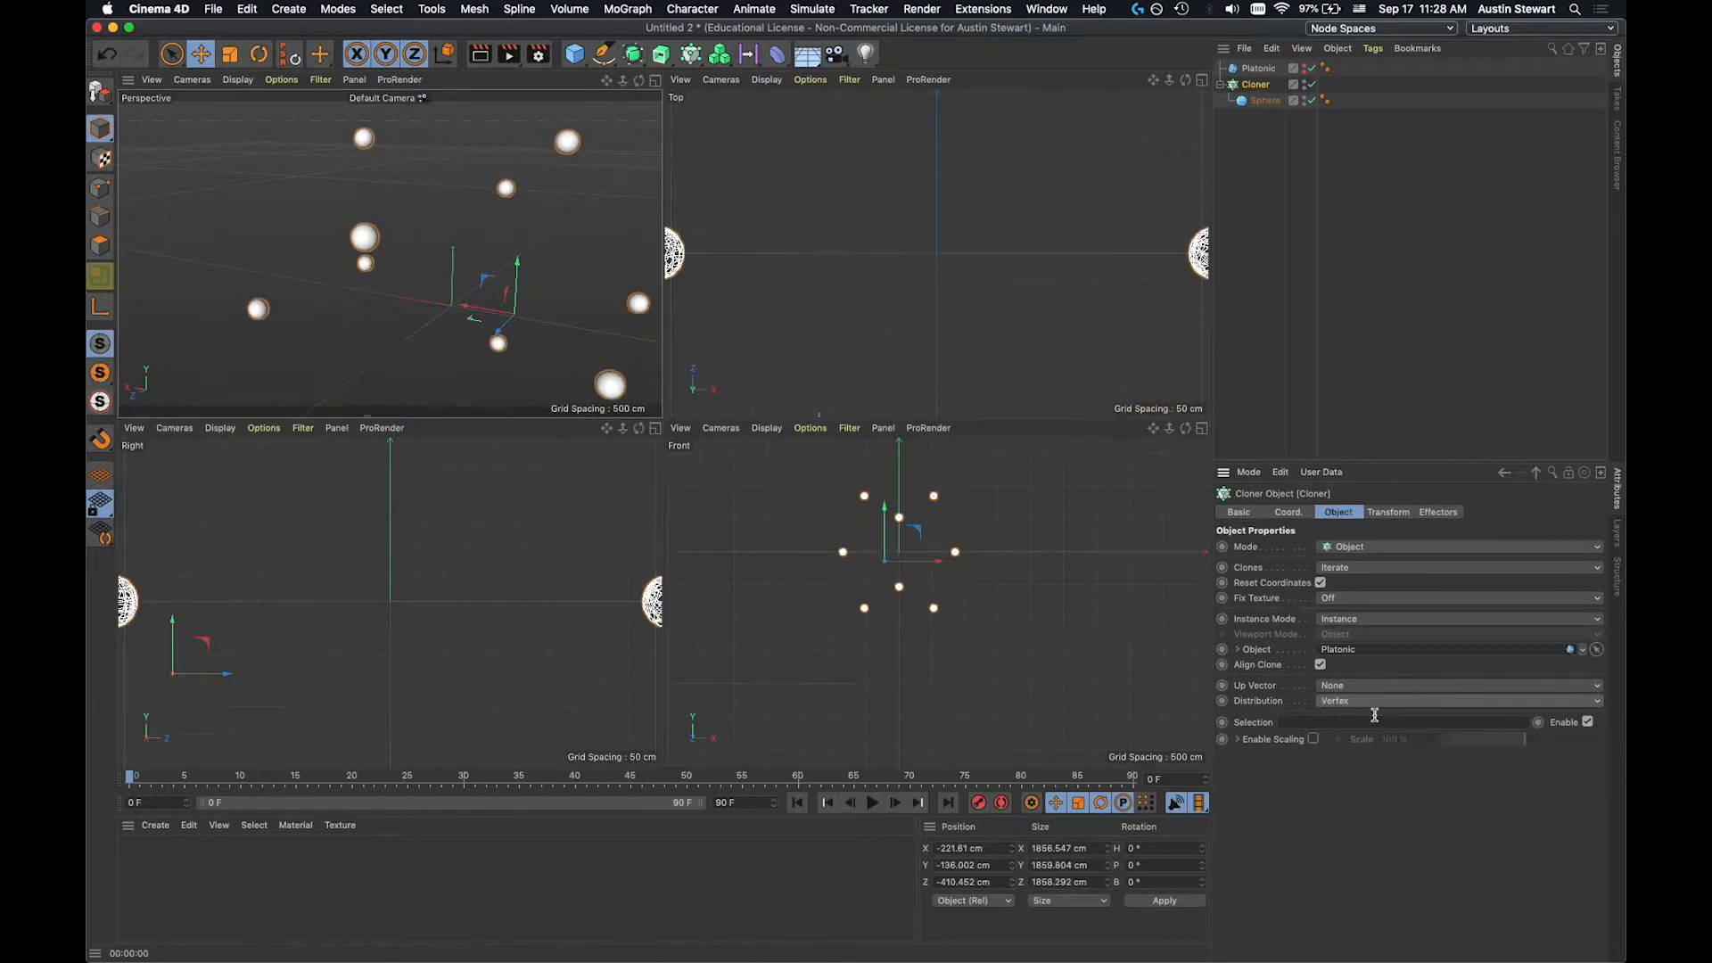
scroll(531, 282, "down", 5)
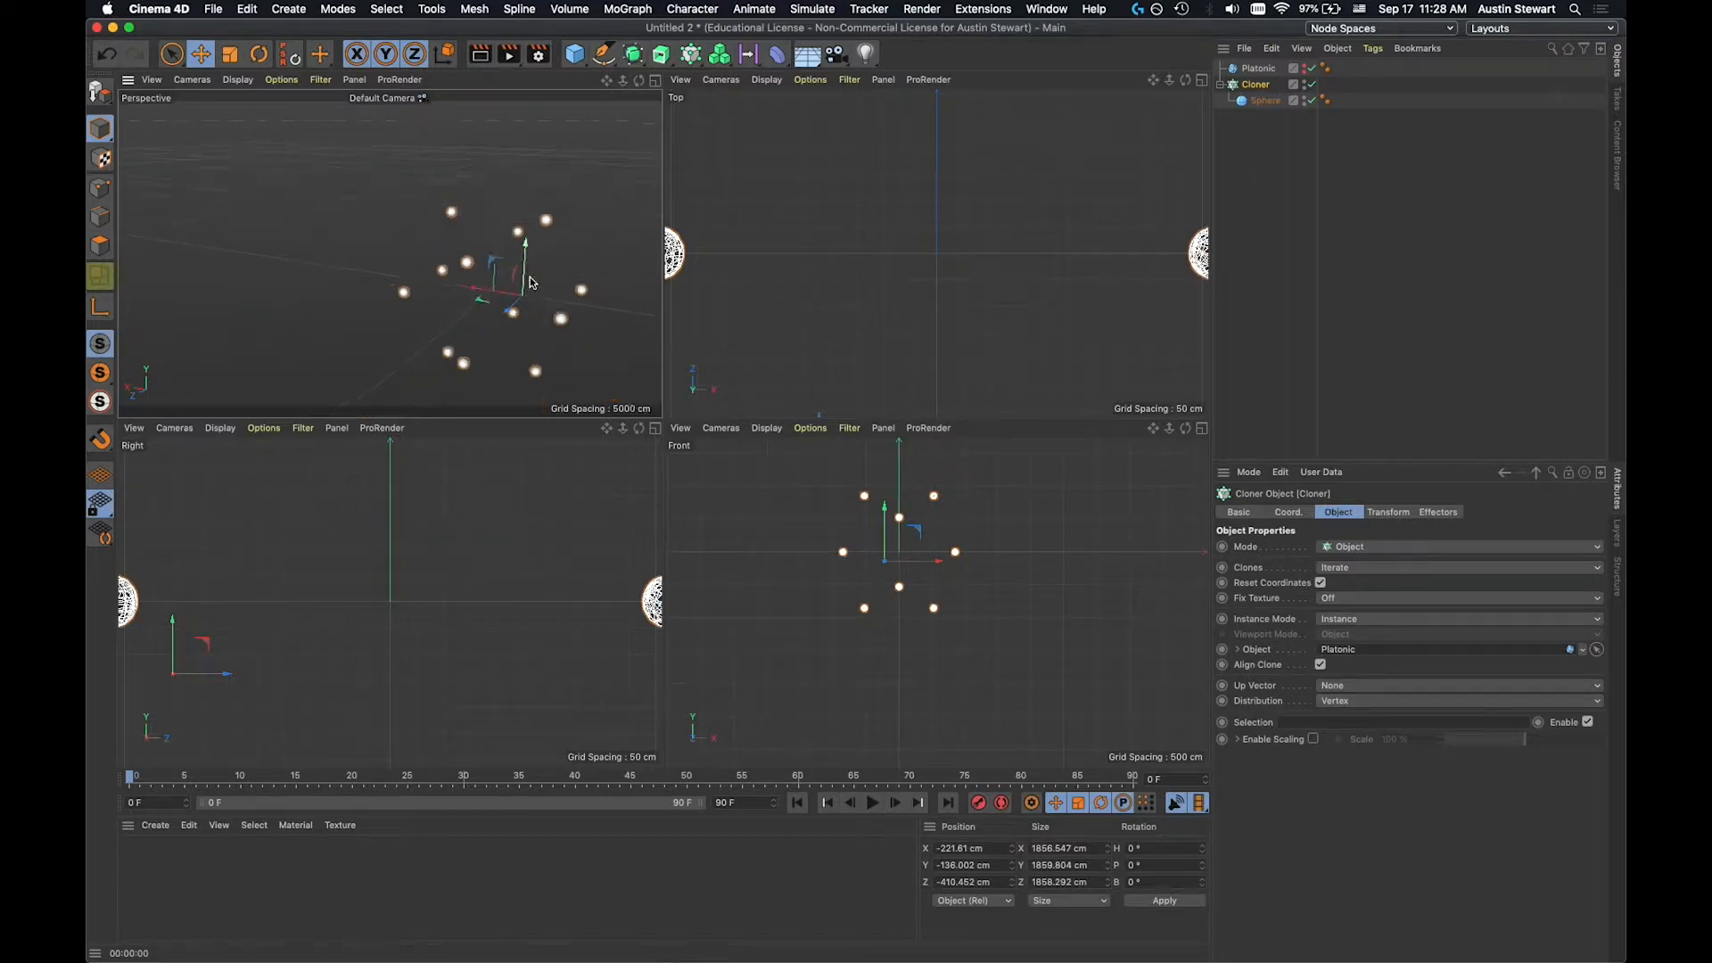
left_click_drag(531, 282, 517, 242, "alt")
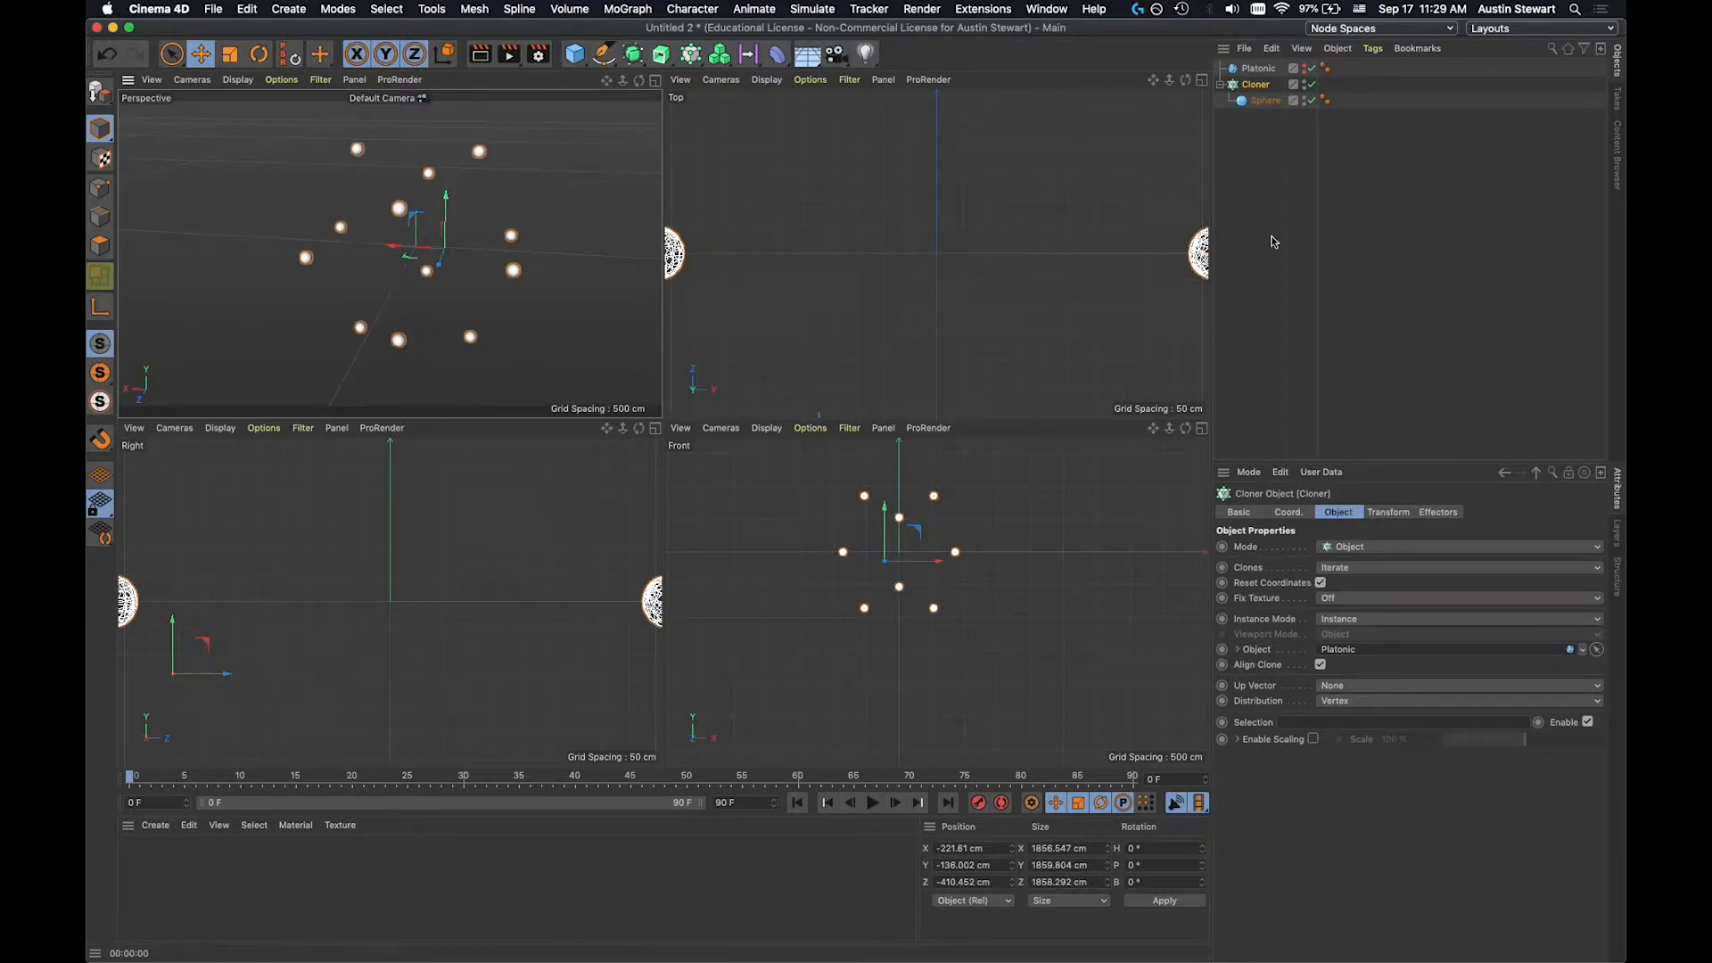
Try the Dodeca type on the Platonic object.
left_click(1260, 70)
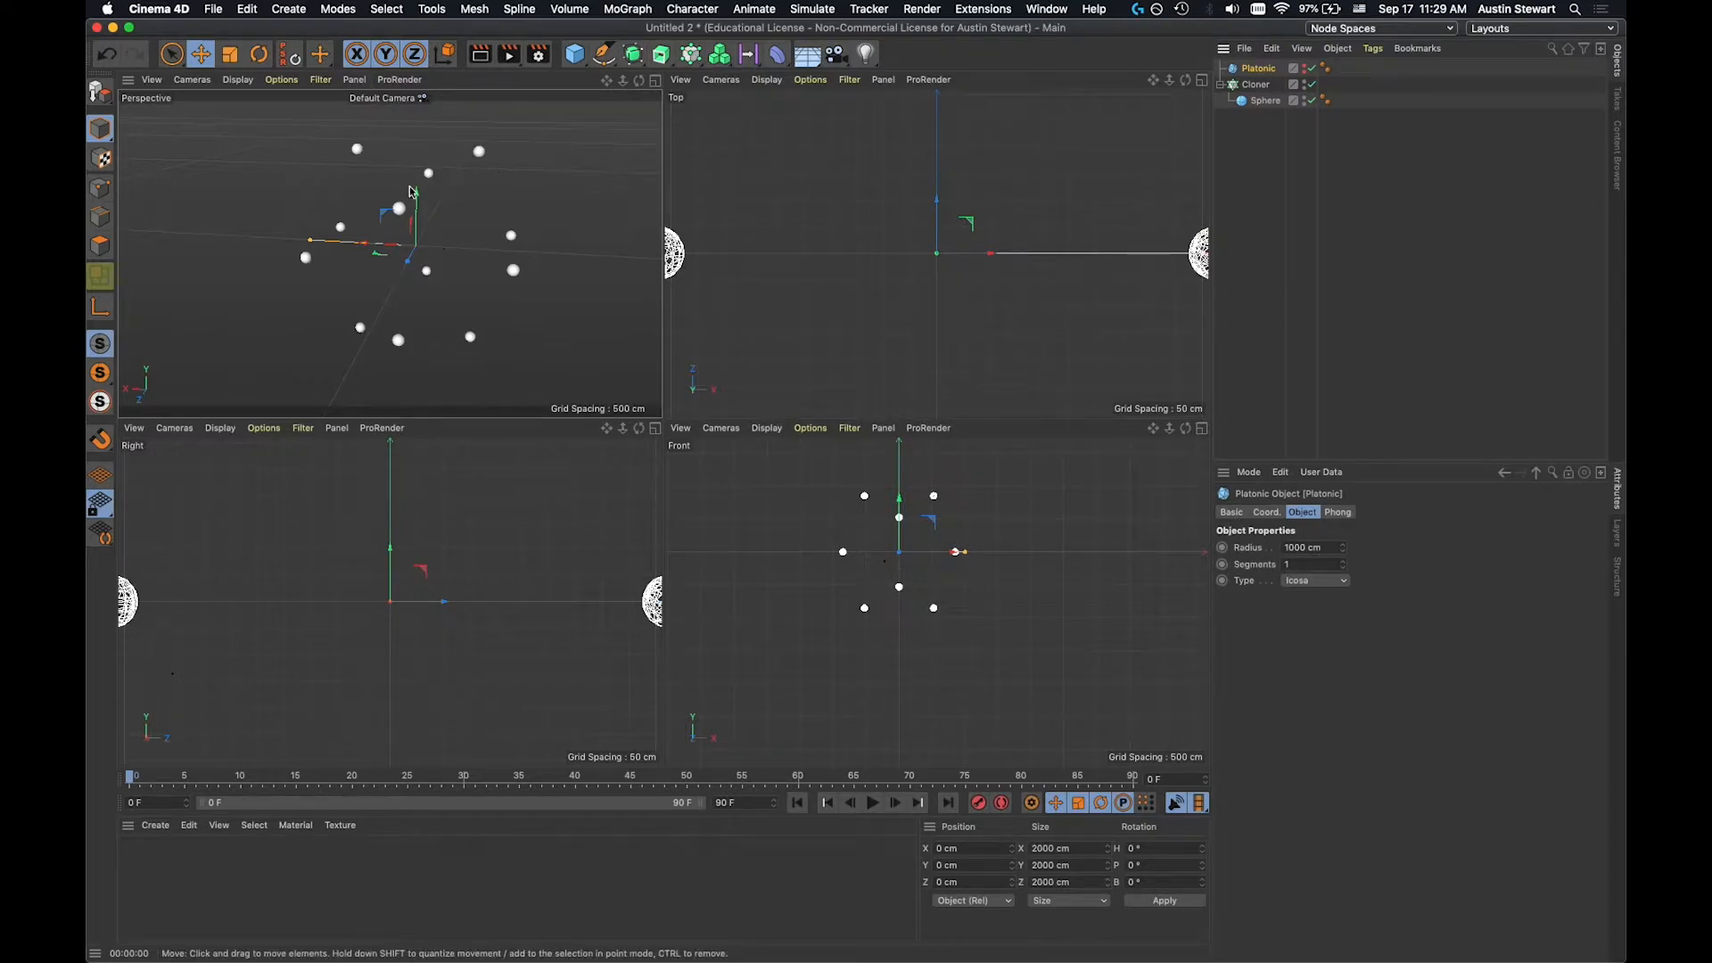
left_click_drag(419, 265, 486, 245, "alt")
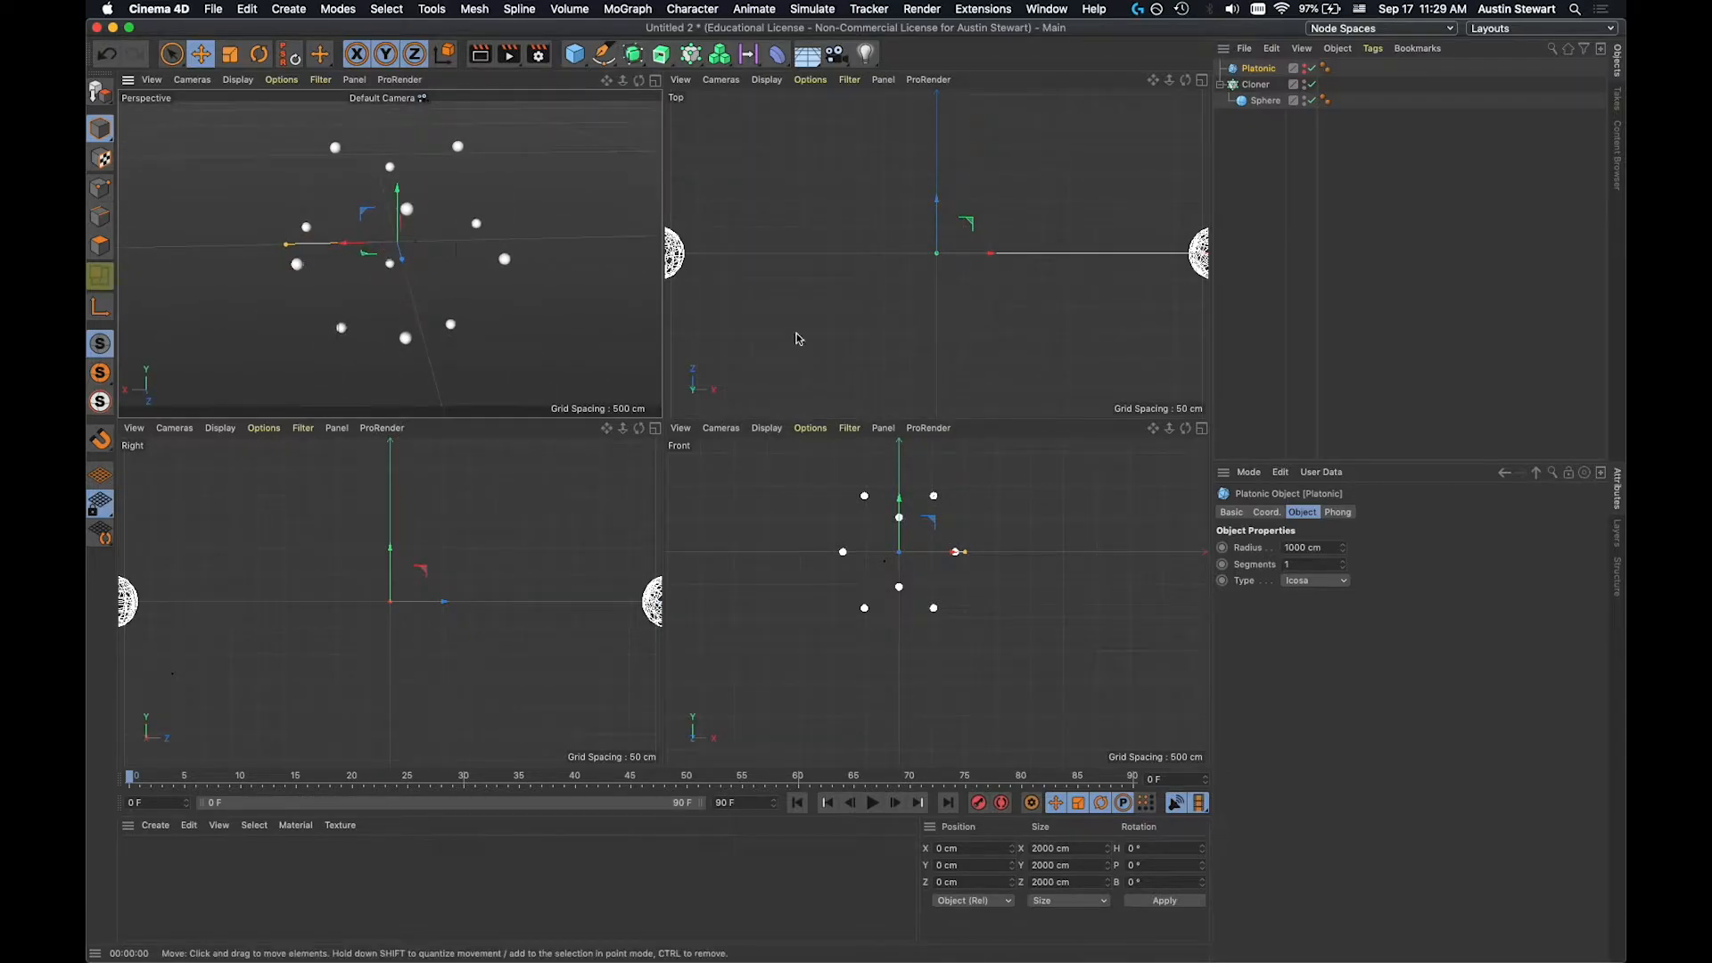
left_click(1315, 581)
left_click(1335, 652)
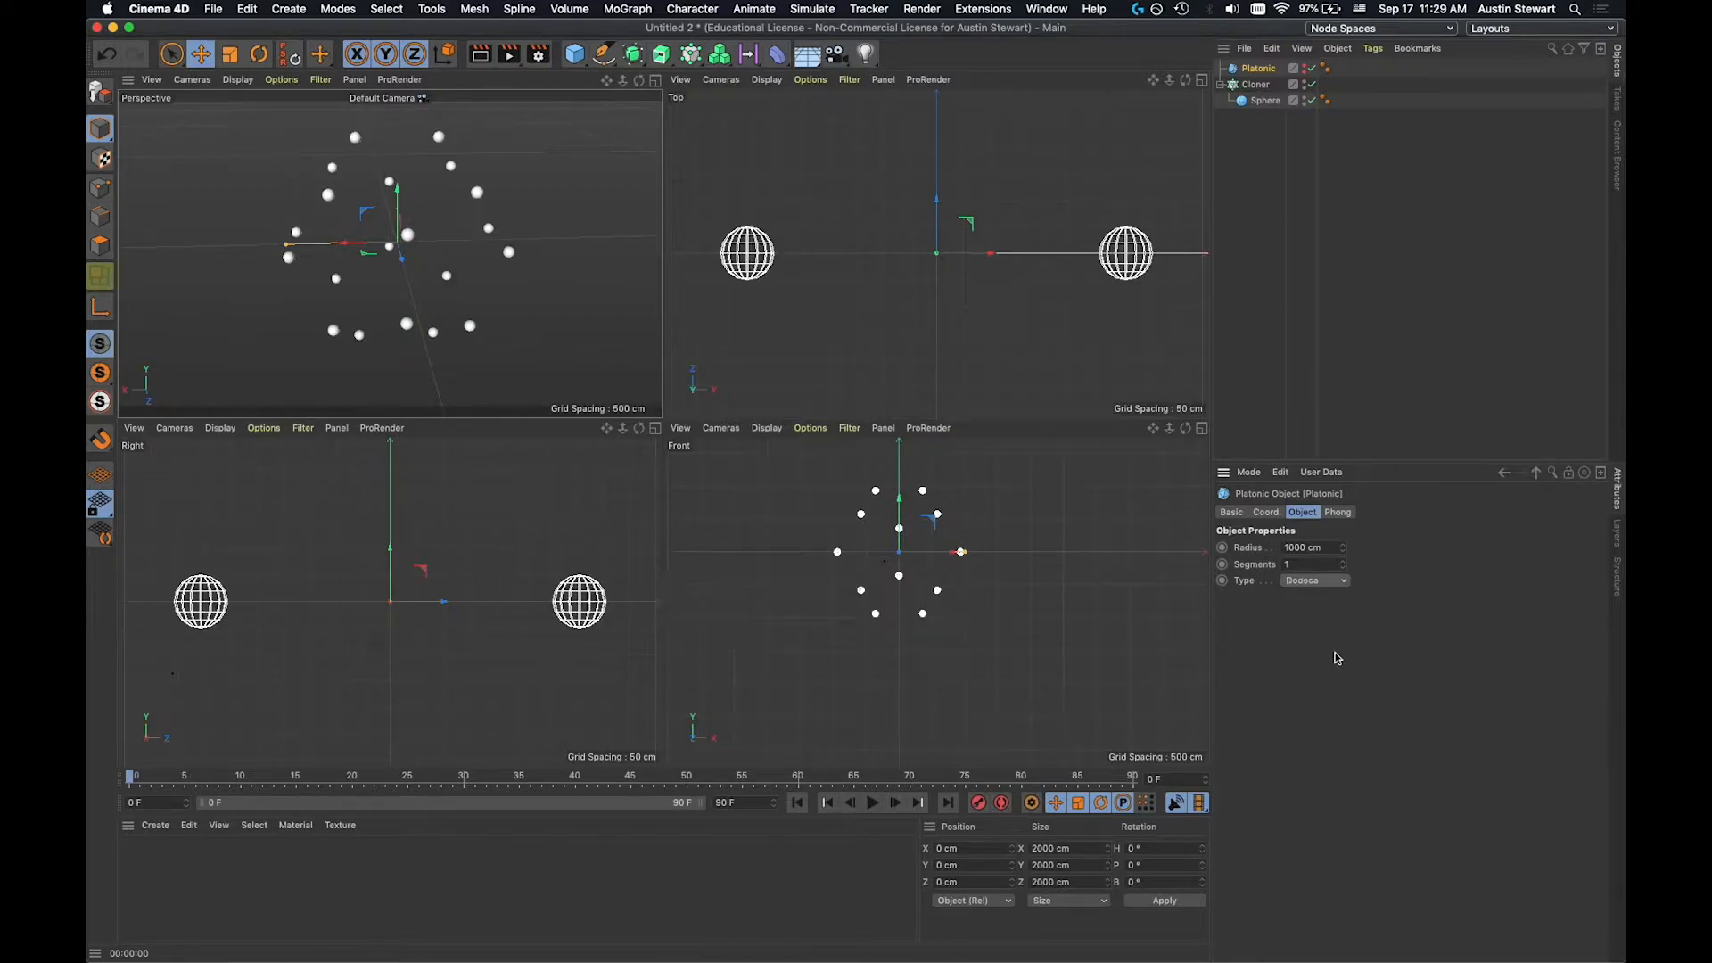
Set the Platonic's type to Bucky and make the object visible in the viewport again.
left_click(1315, 580)
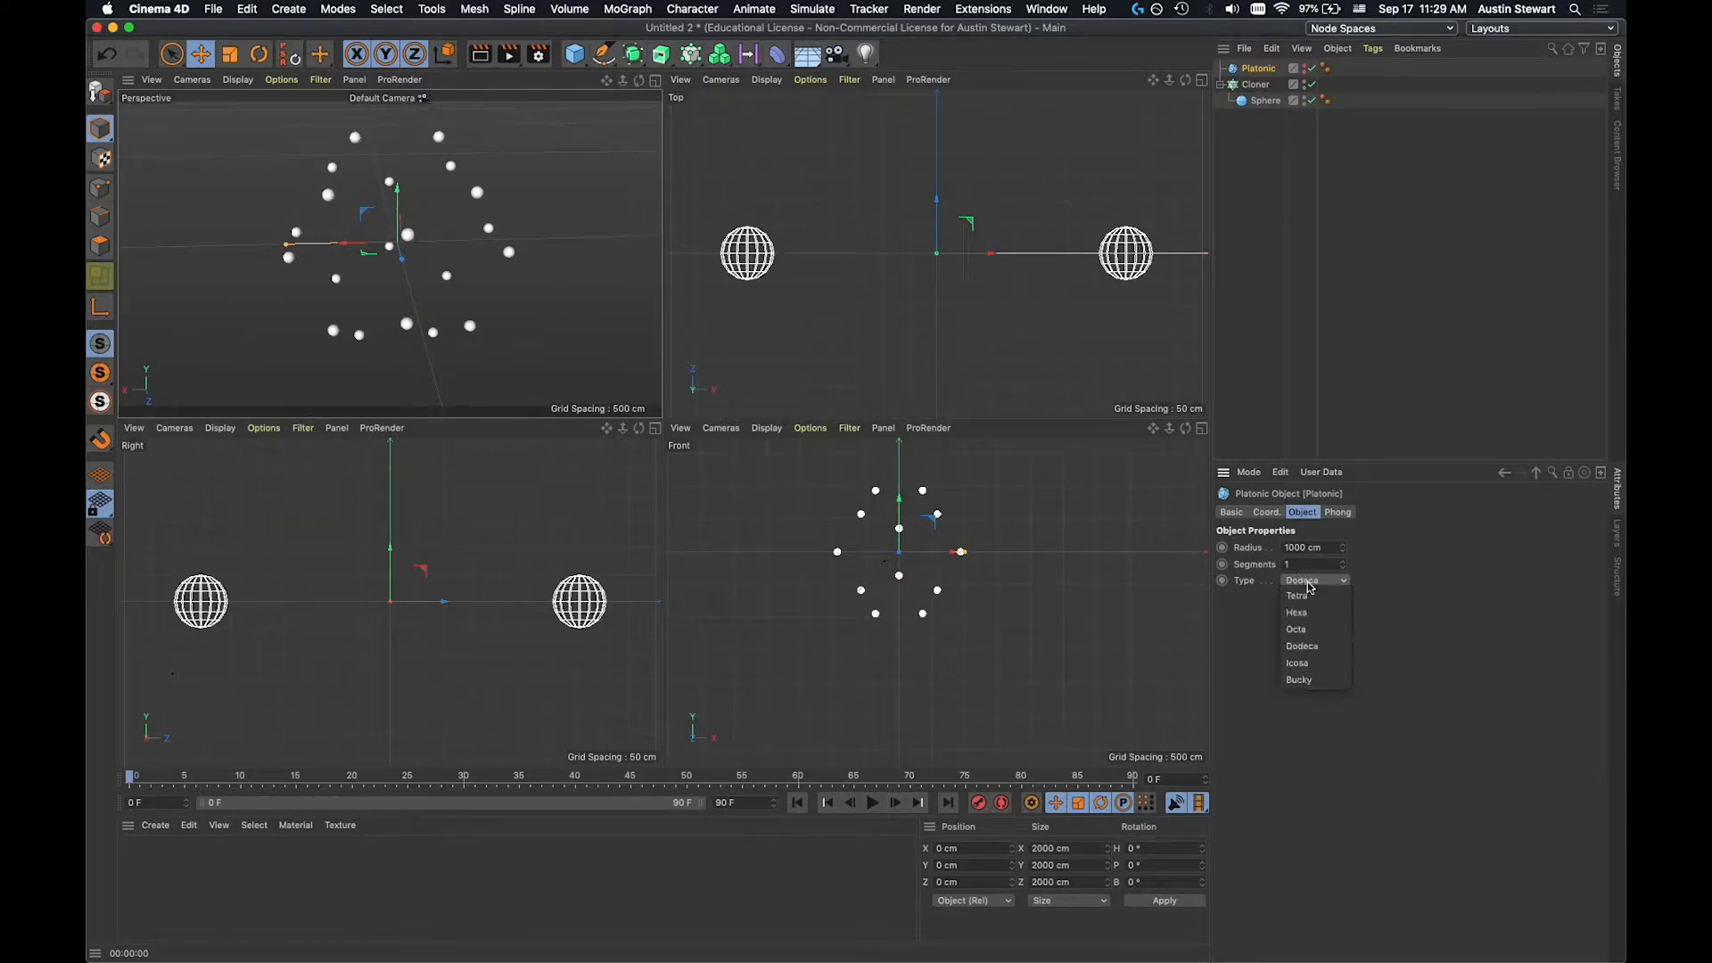
left_click(1325, 682)
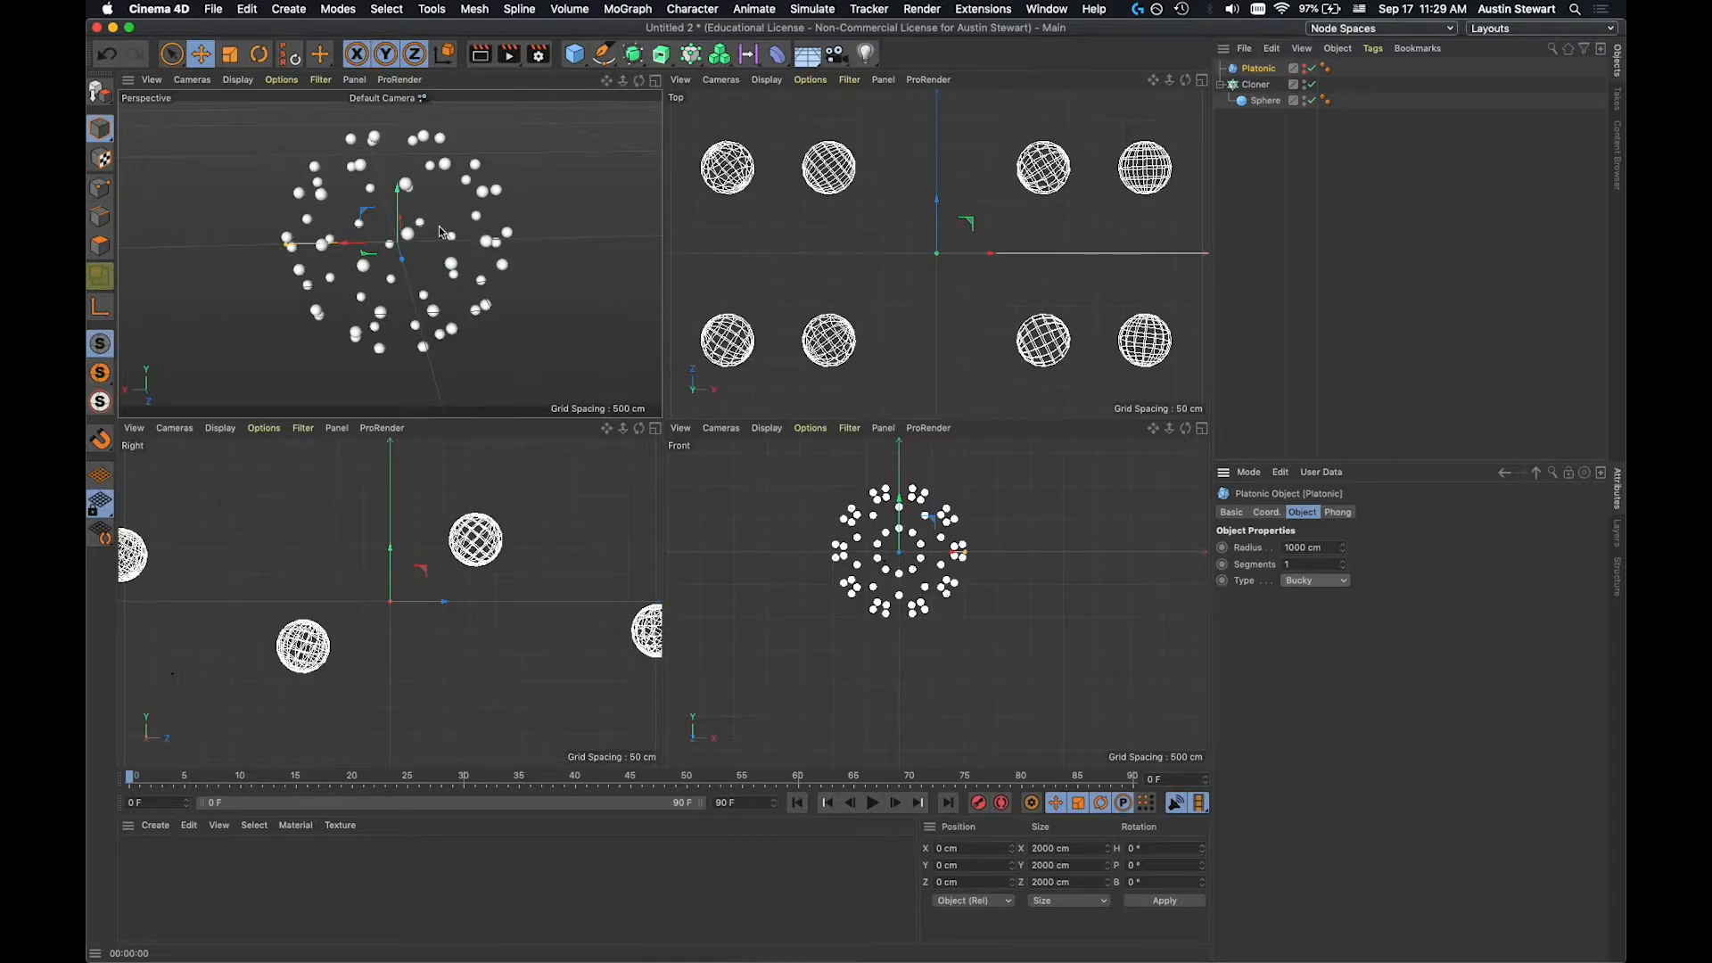
left_click(1308, 71)
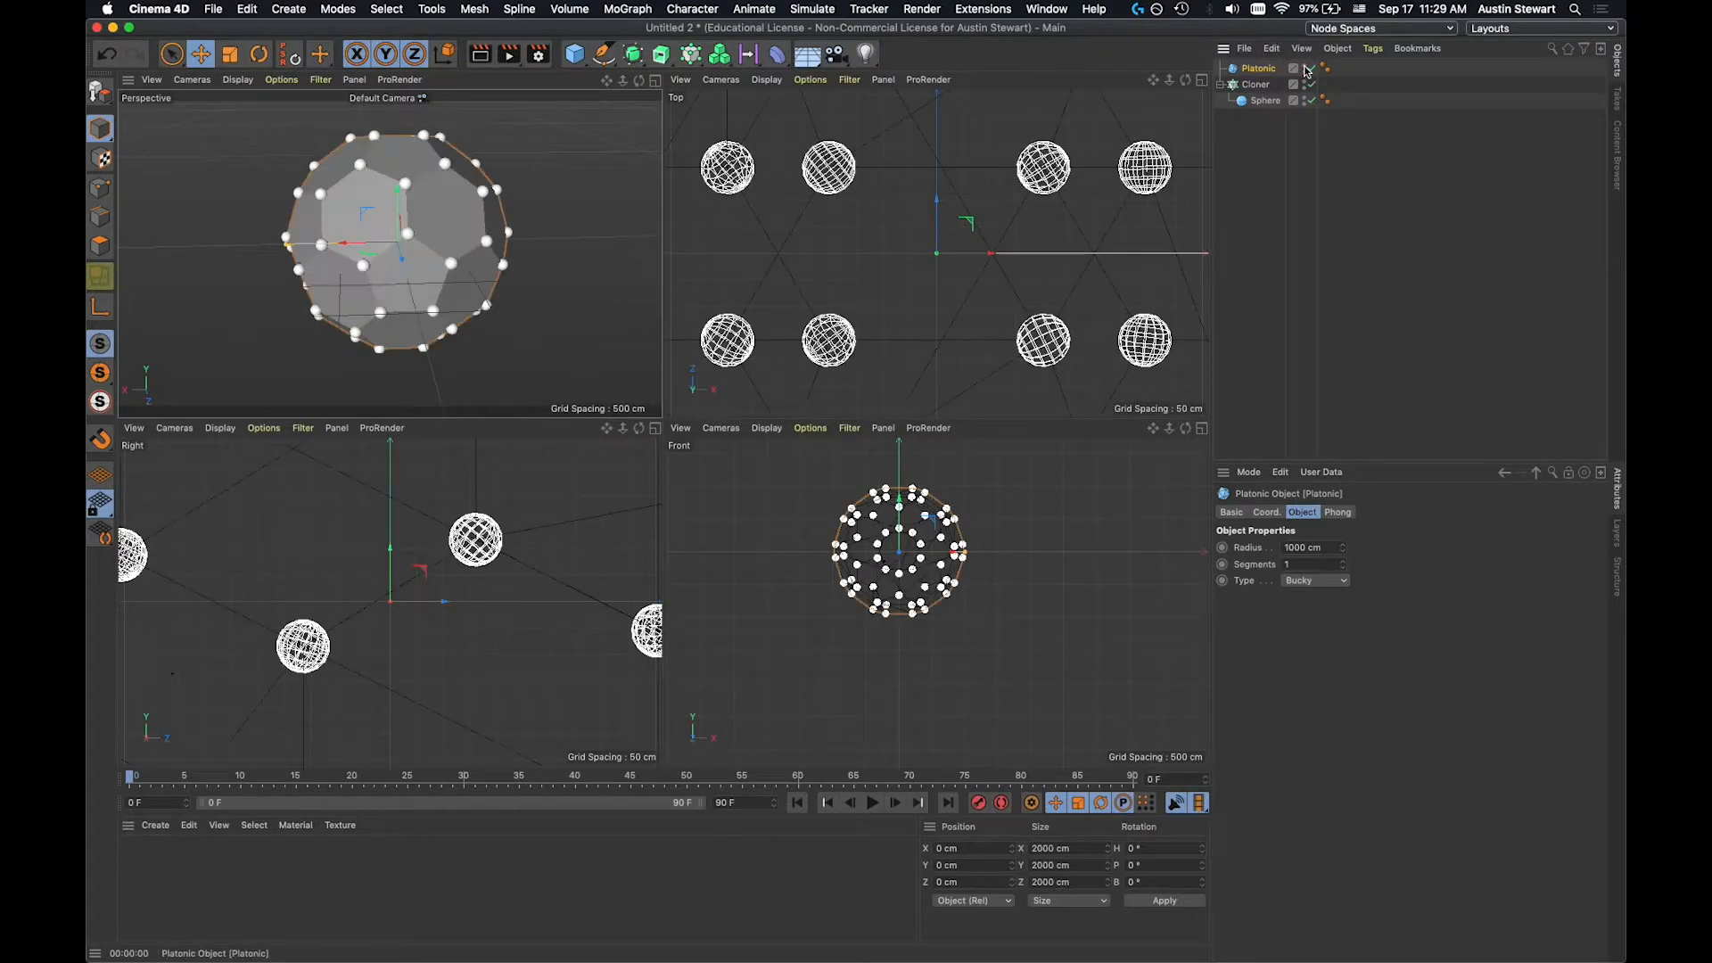
left_click_drag(383, 275, 367, 229, "alt")
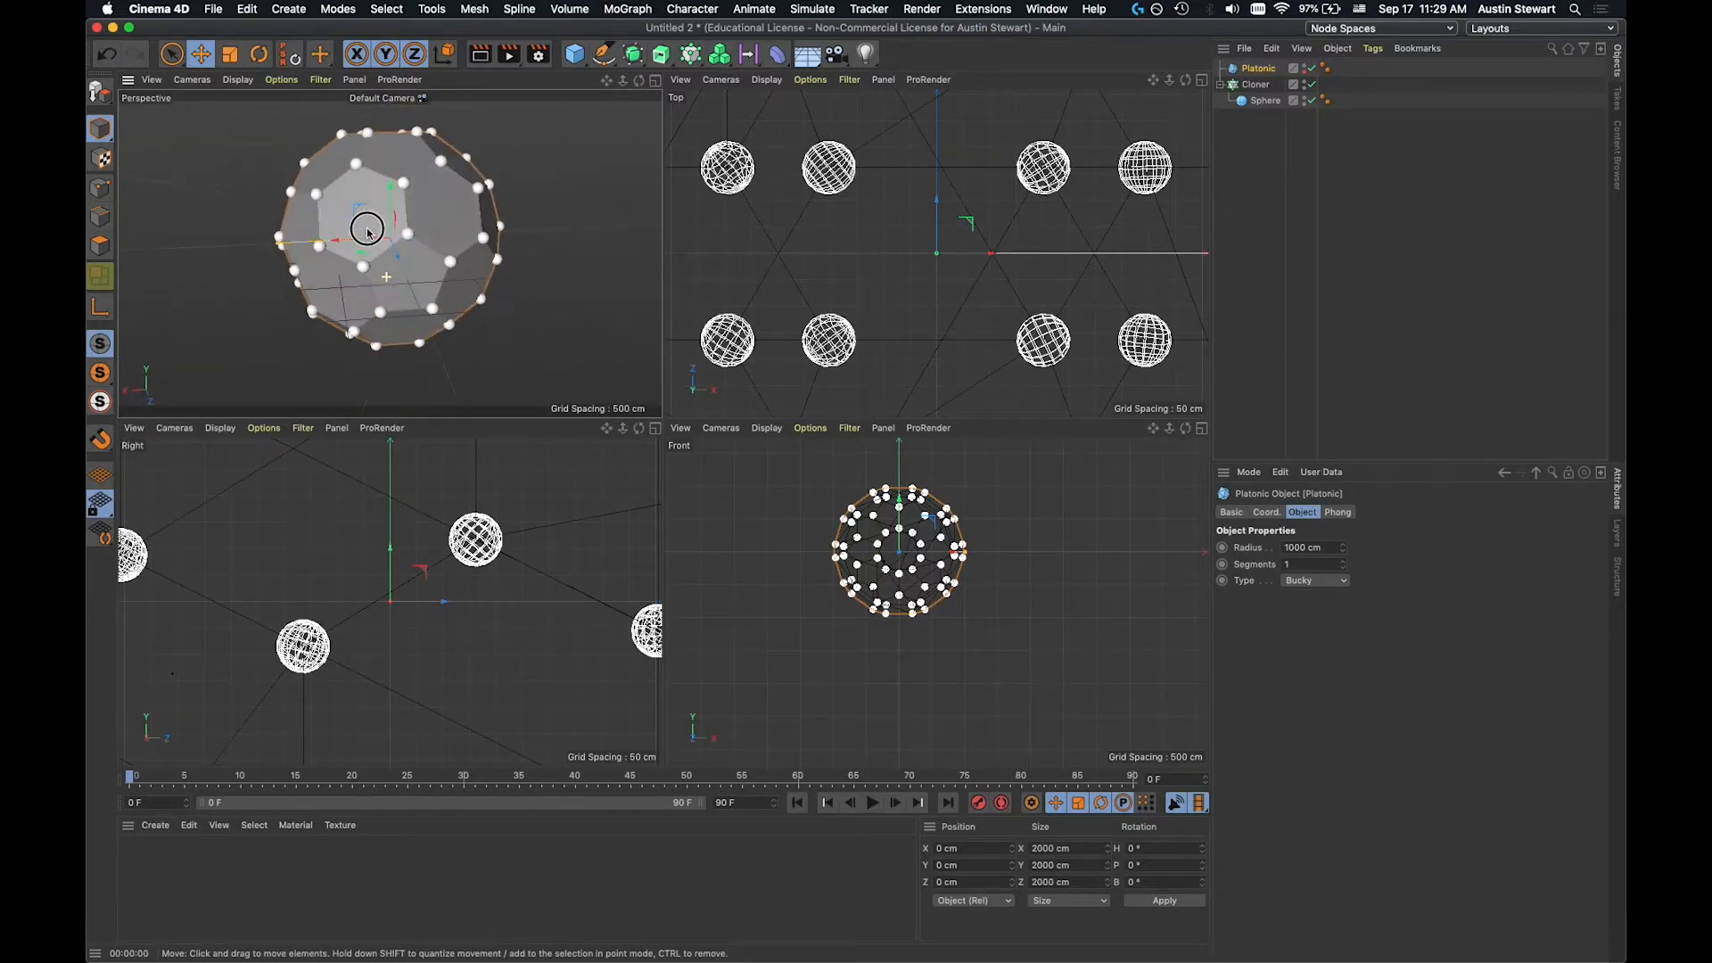
Try the Octa type on the Platonic object and settle on the Icosa type.
left_click(1329, 580)
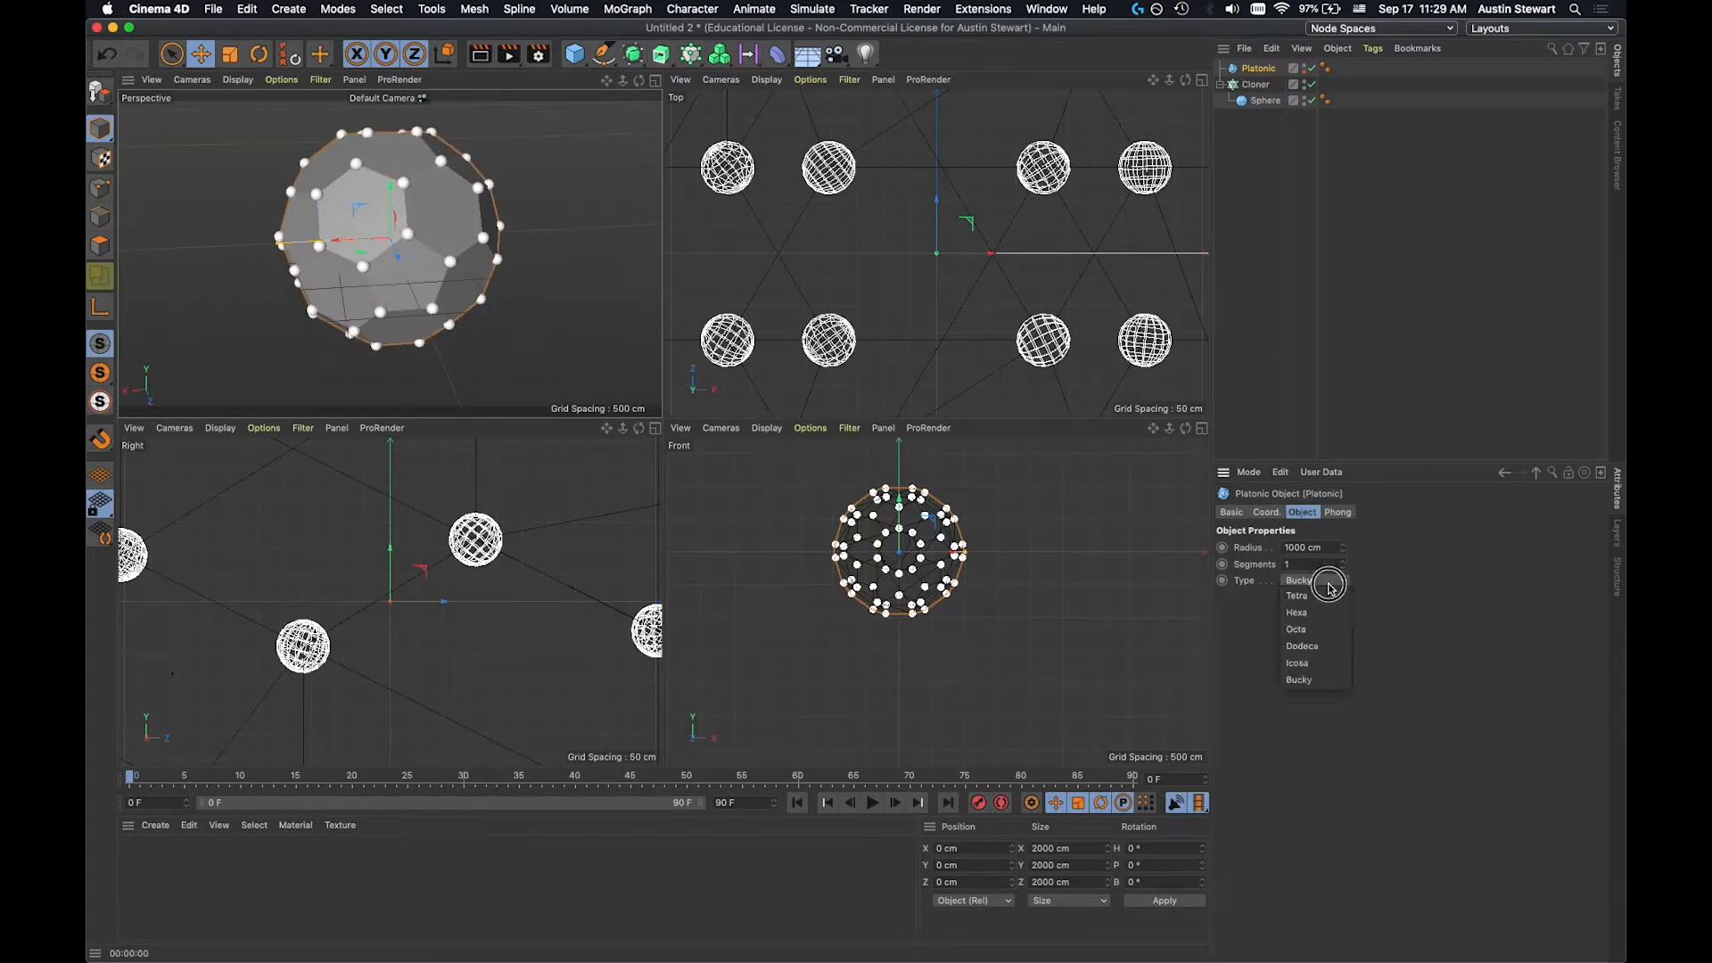
left_click(1324, 629)
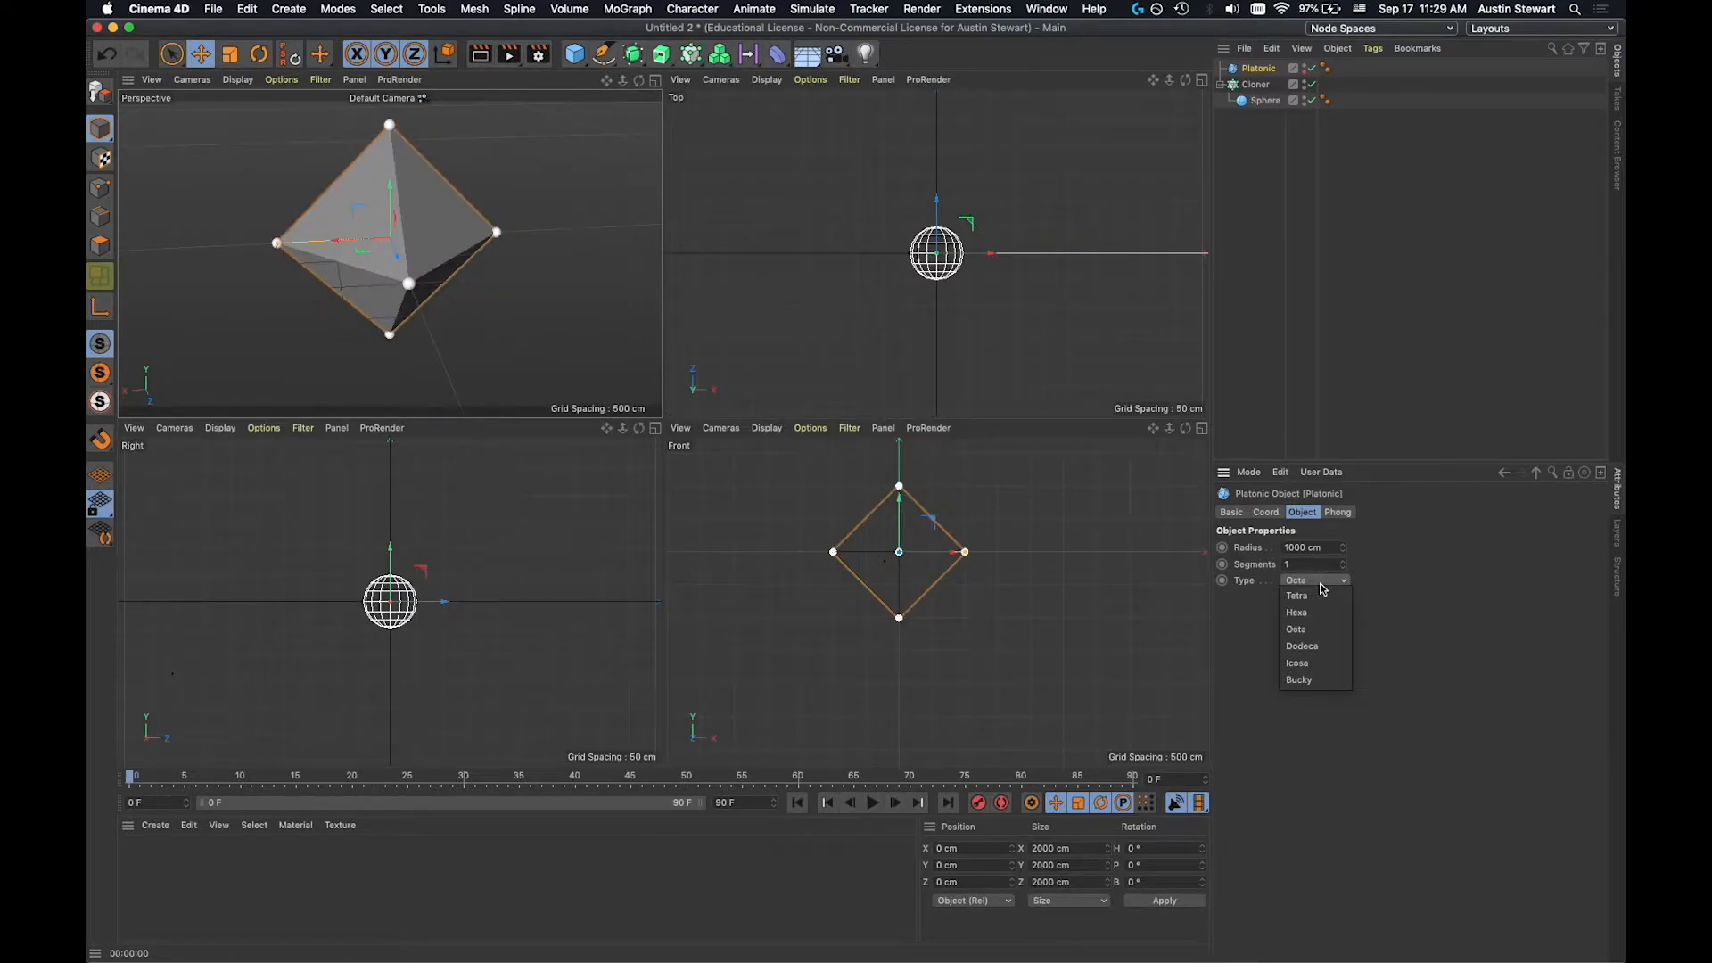
left_click(1318, 663)
left_click_drag(402, 235, 434, 254, "alt")
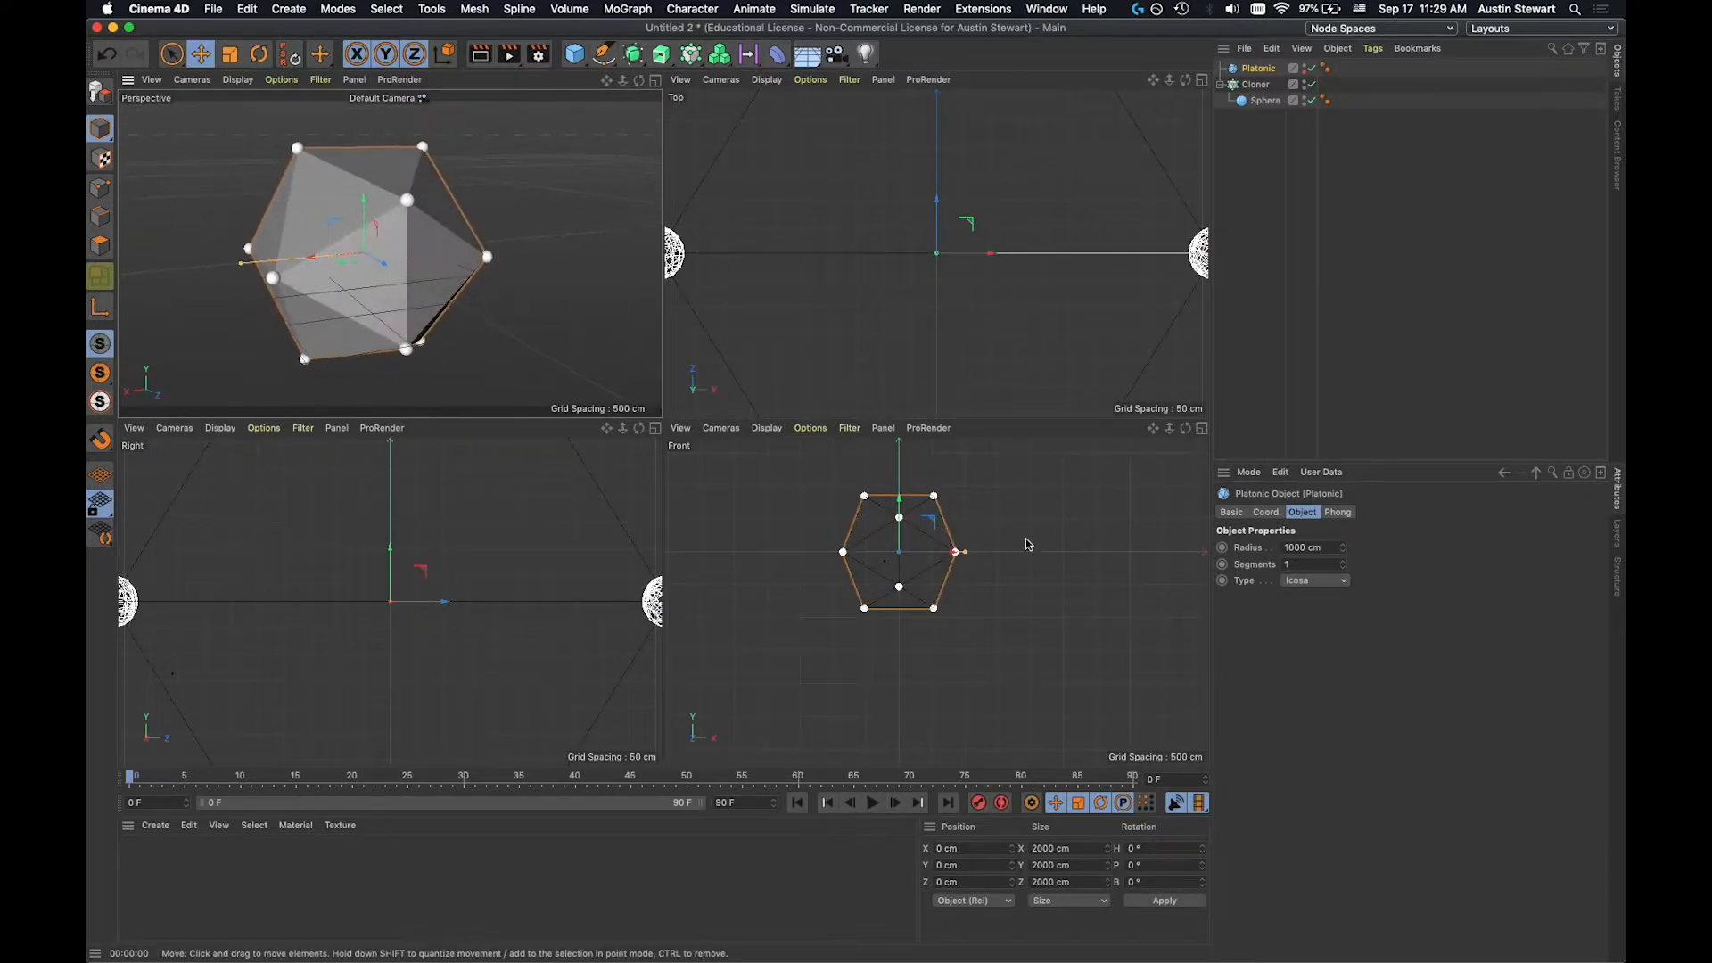
Raise the Platonic's segments to 5 so the cloner has more vertices to populate.
left_click(1343, 561)
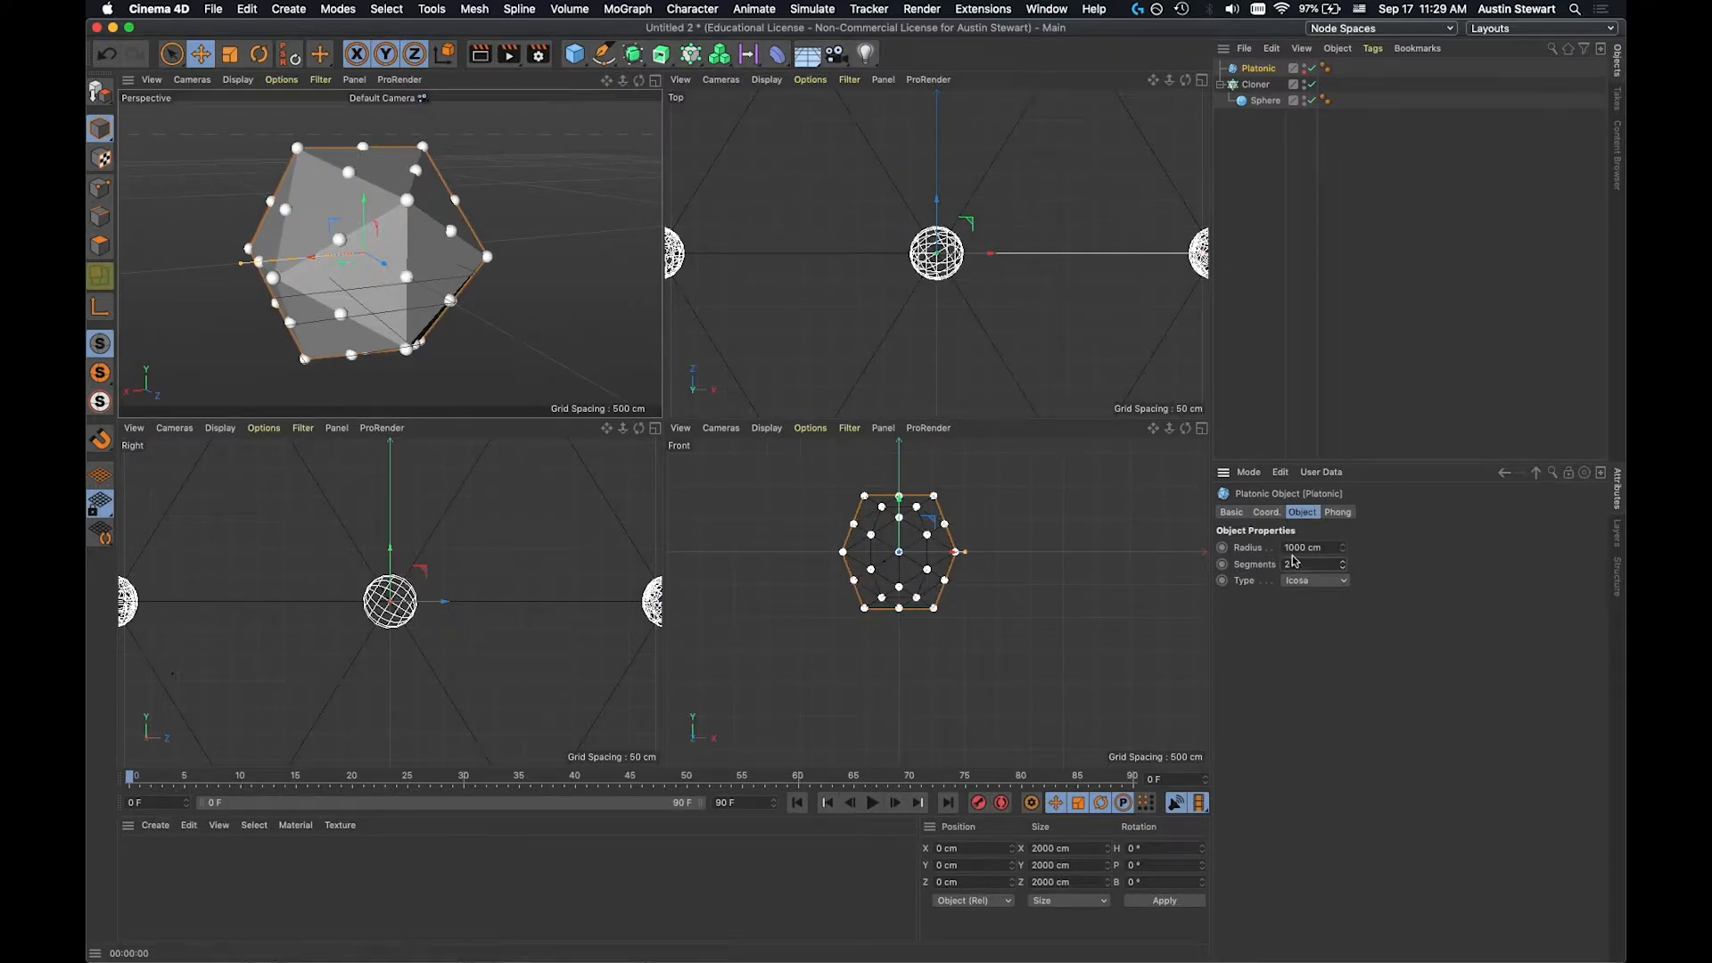
left_click(1343, 561)
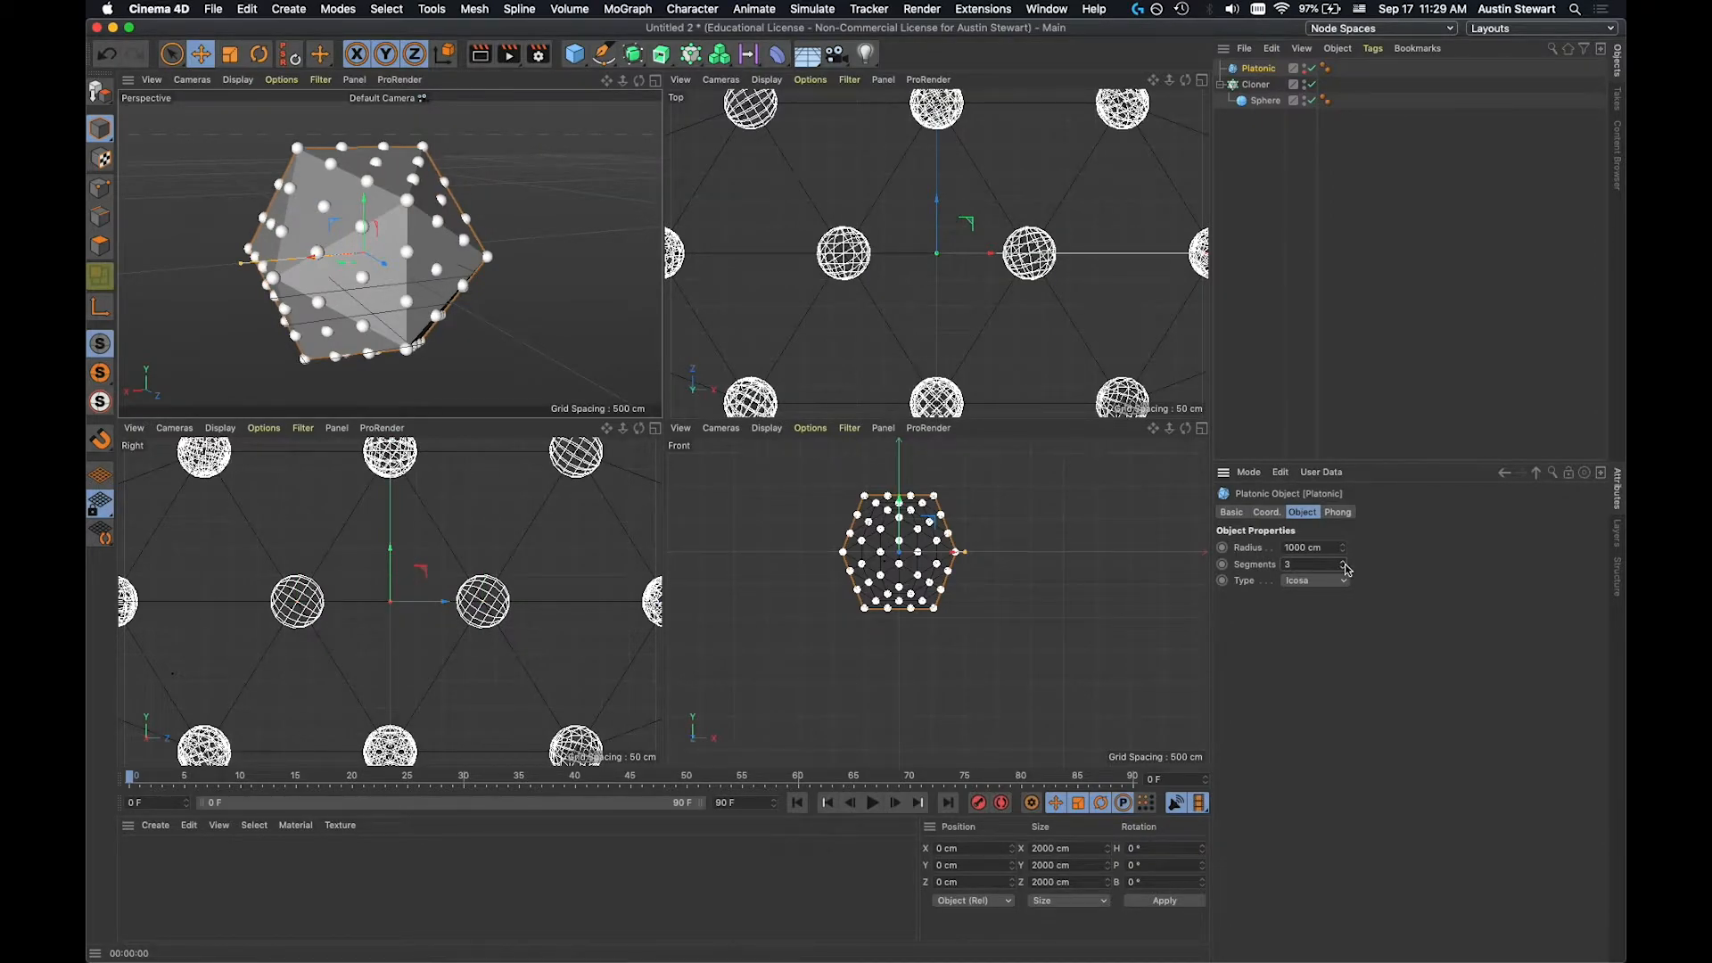
left_click(1344, 563)
left_click(1344, 562)
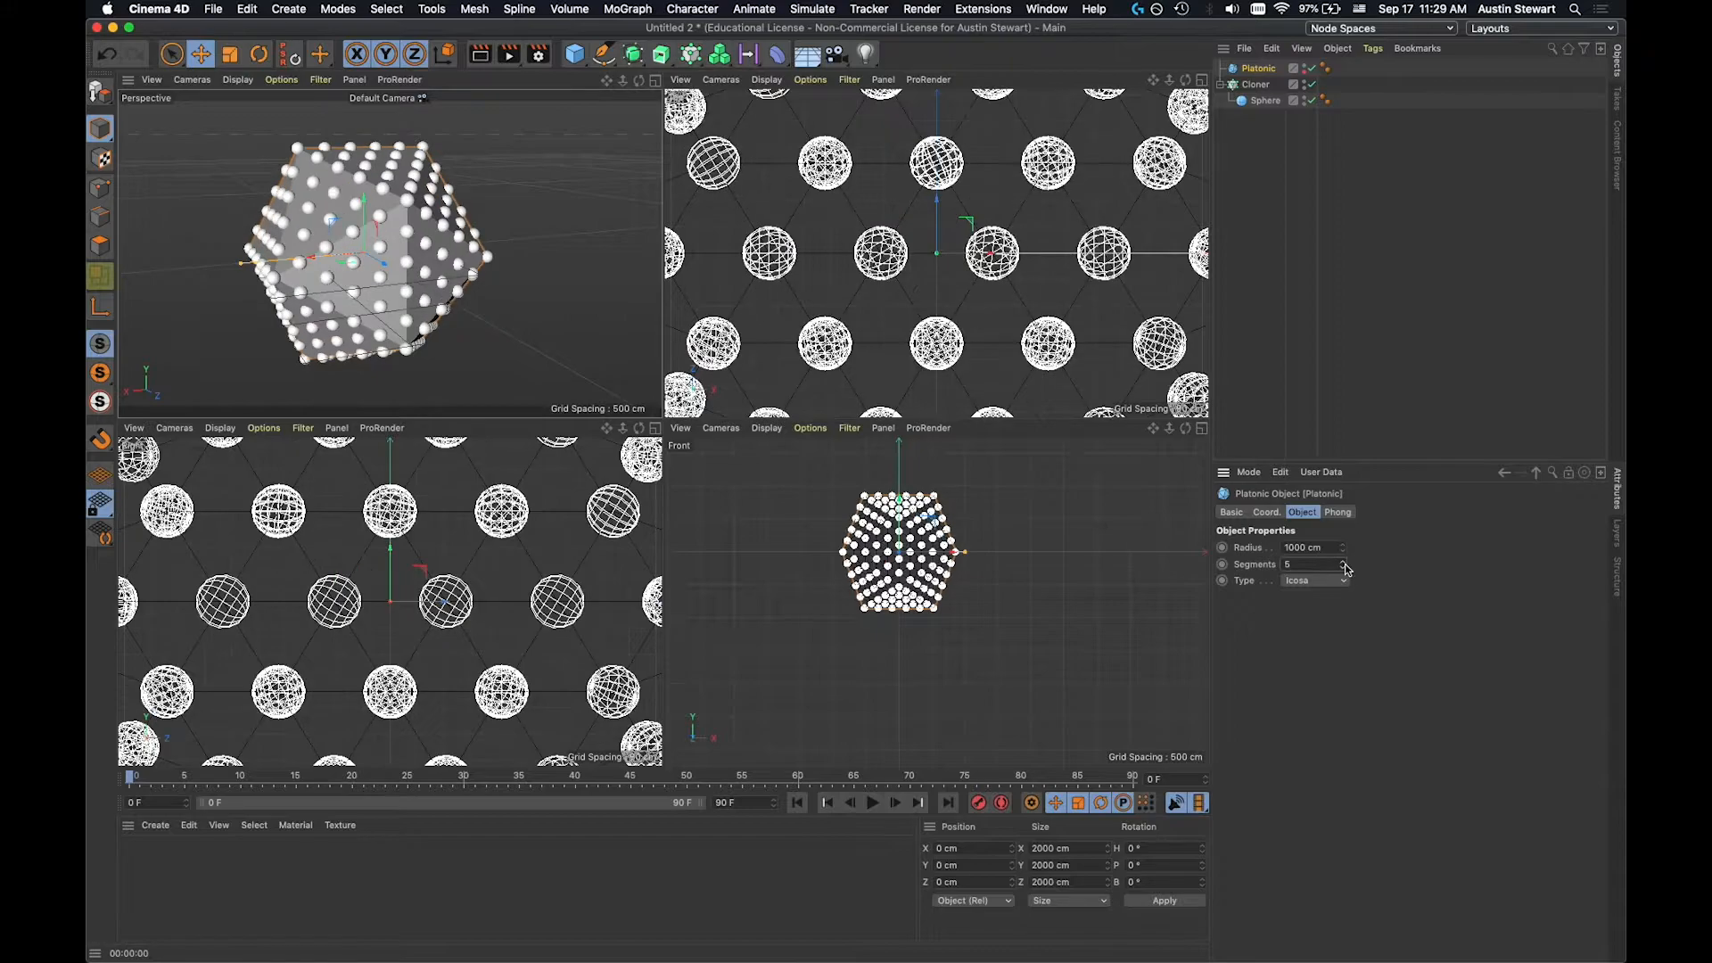
mouse_move(294, 214)
left_mouse_down("alt")
mouse_move(444, 238)
mouse_move(499, 338)
mouse_move(240, 271)
mouse_move(199, 252)
mouse_move(176, 198)
mouse_move(229, 179)
mouse_move(233, 321)
mouse_move(327, 303)
mouse_move(405, 366)
mouse_move(398, 382)
mouse_move(324, 371)
mouse_move(292, 312)
mouse_move(317, 293)
left_mouse_up("alt")
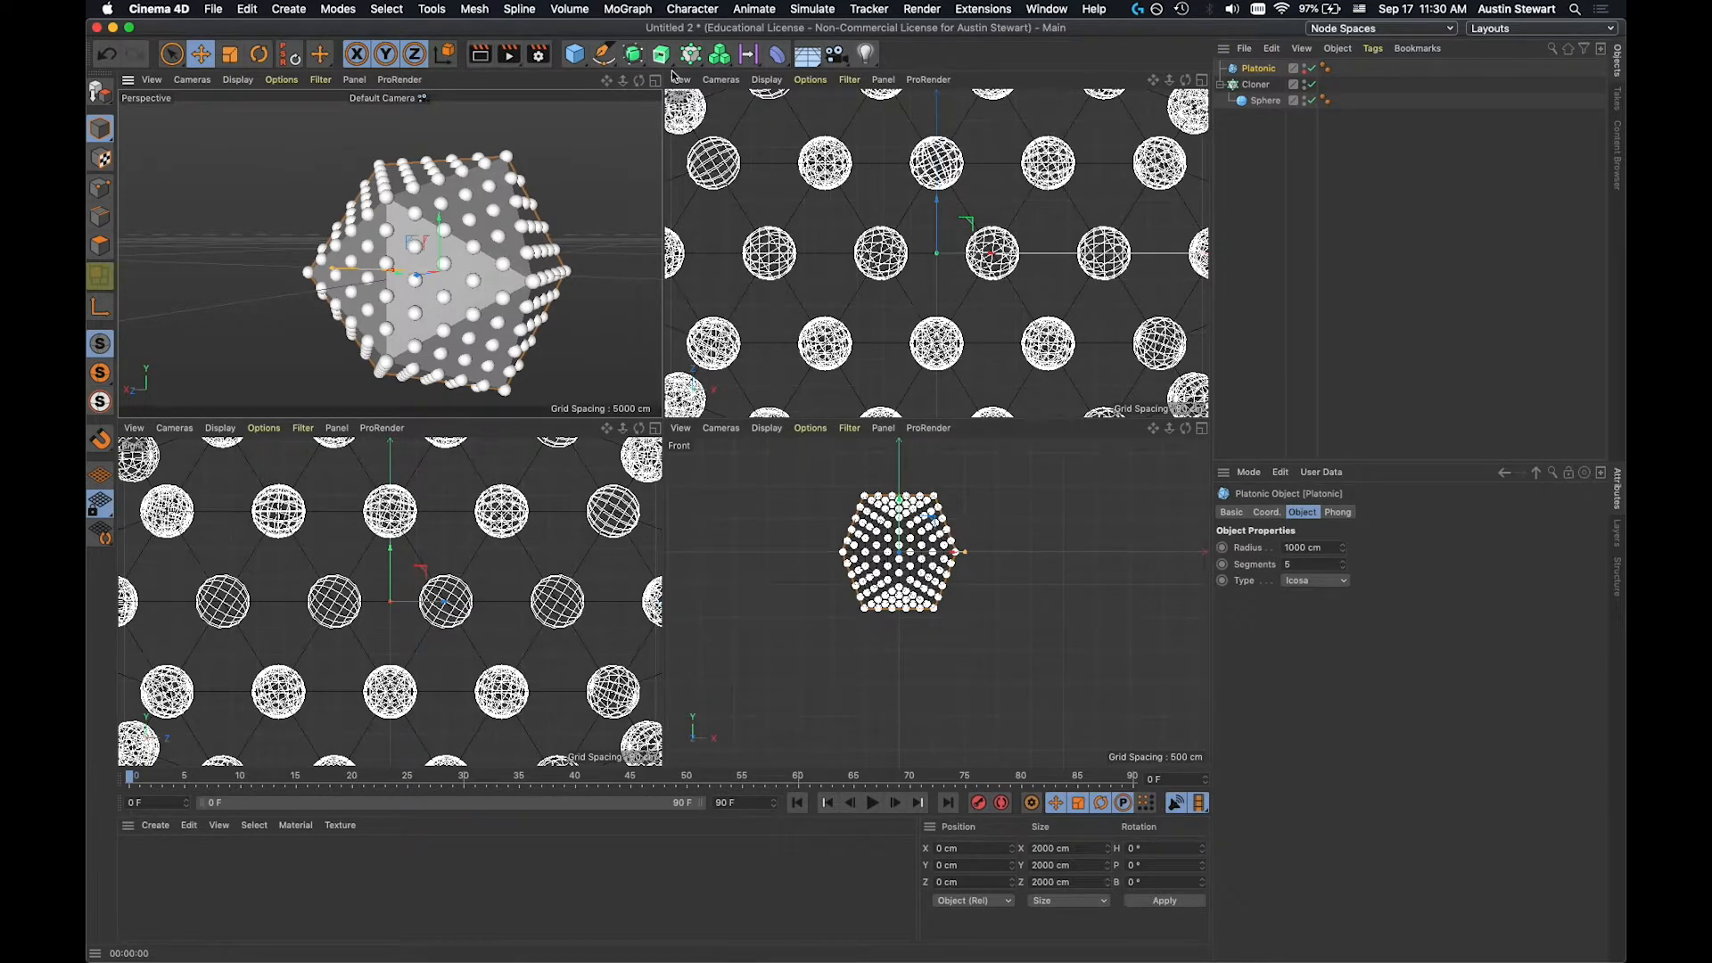
Add a new Sphere primitive and assign it as the cloner's object in place of the Platonic.
left_click(575, 54)
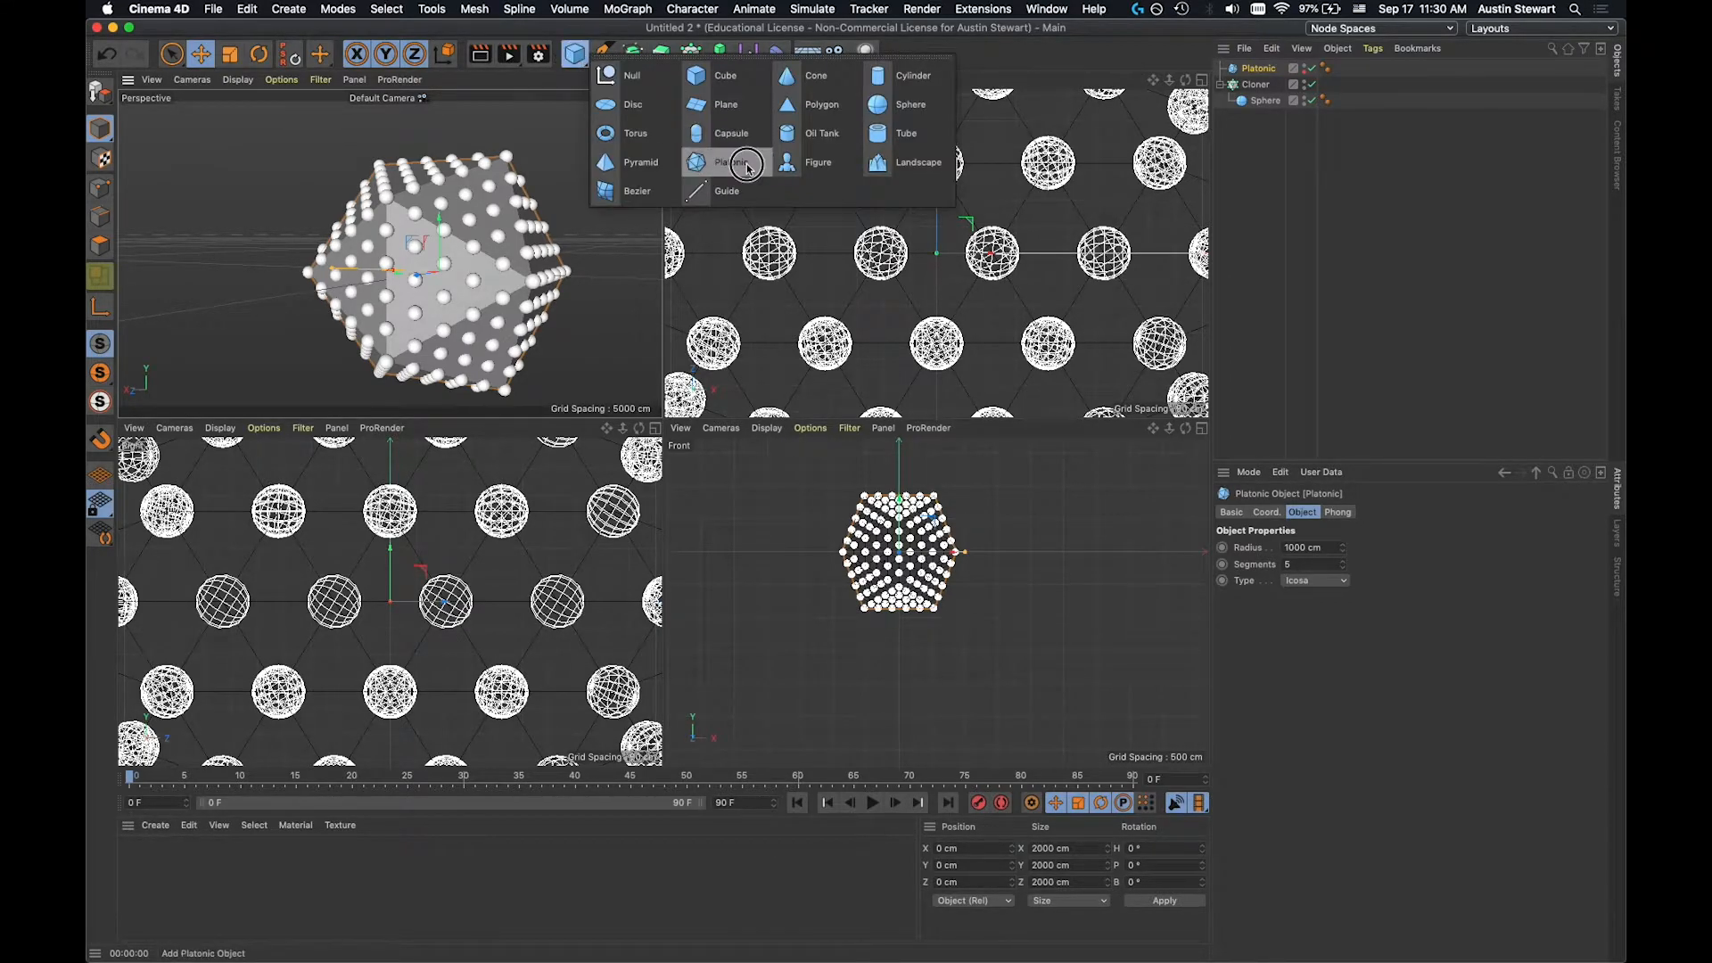
left_click(892, 111)
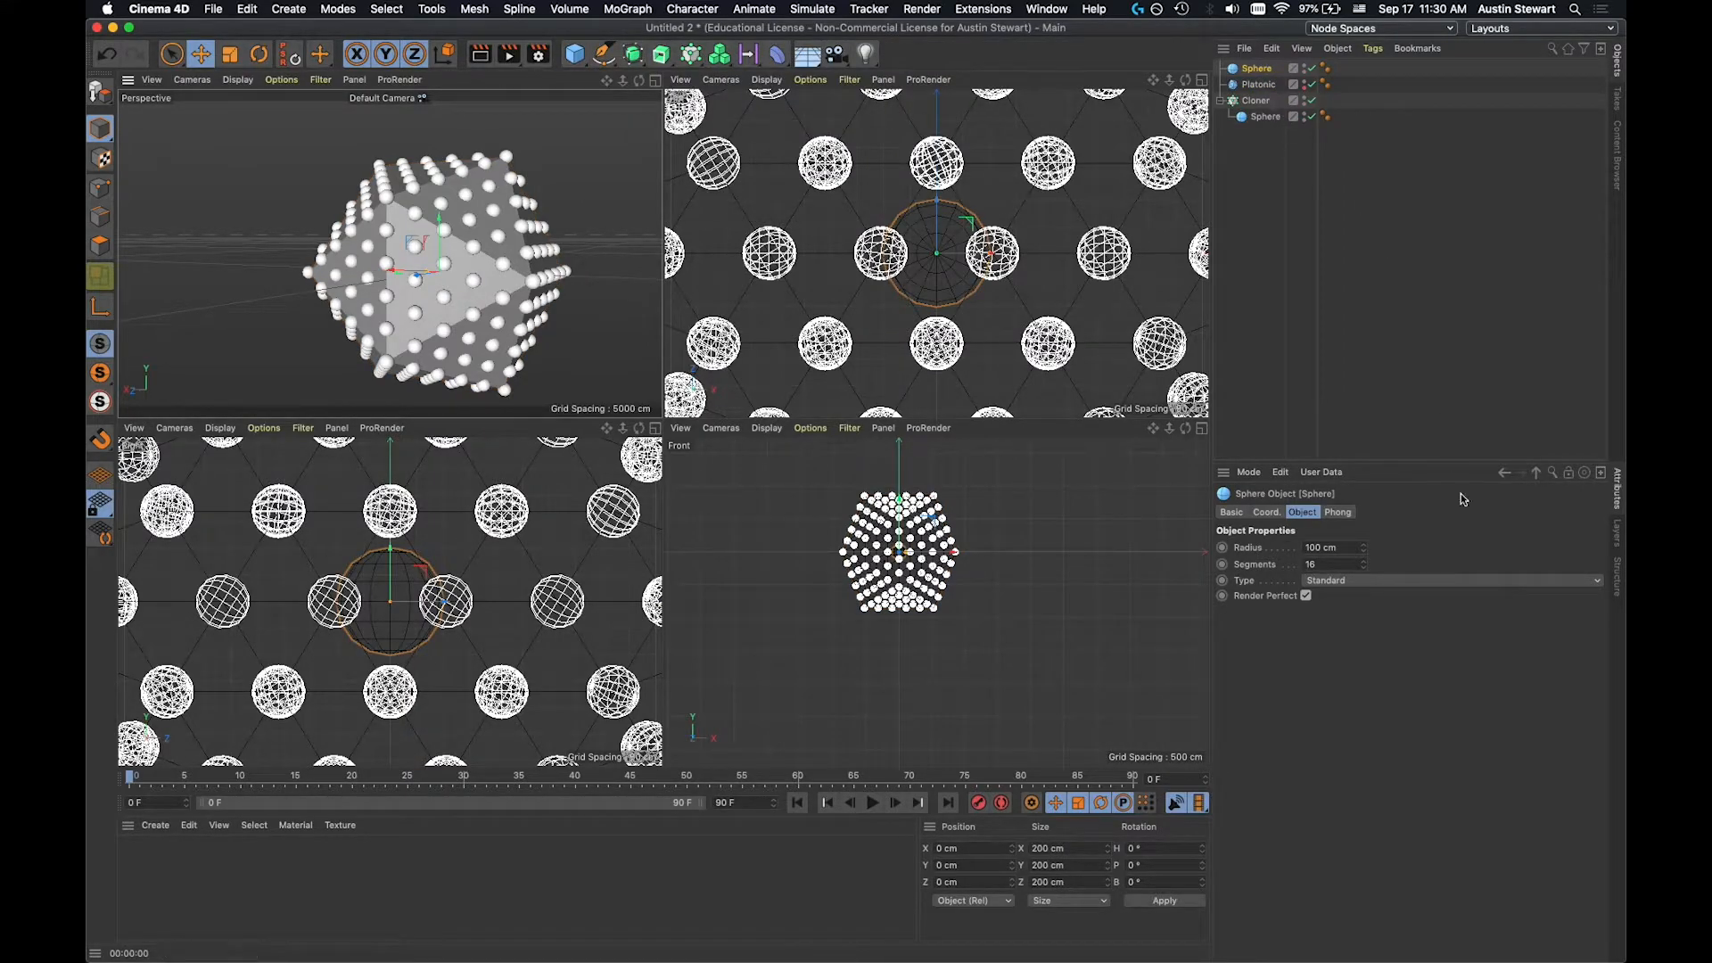
left_click(1259, 84)
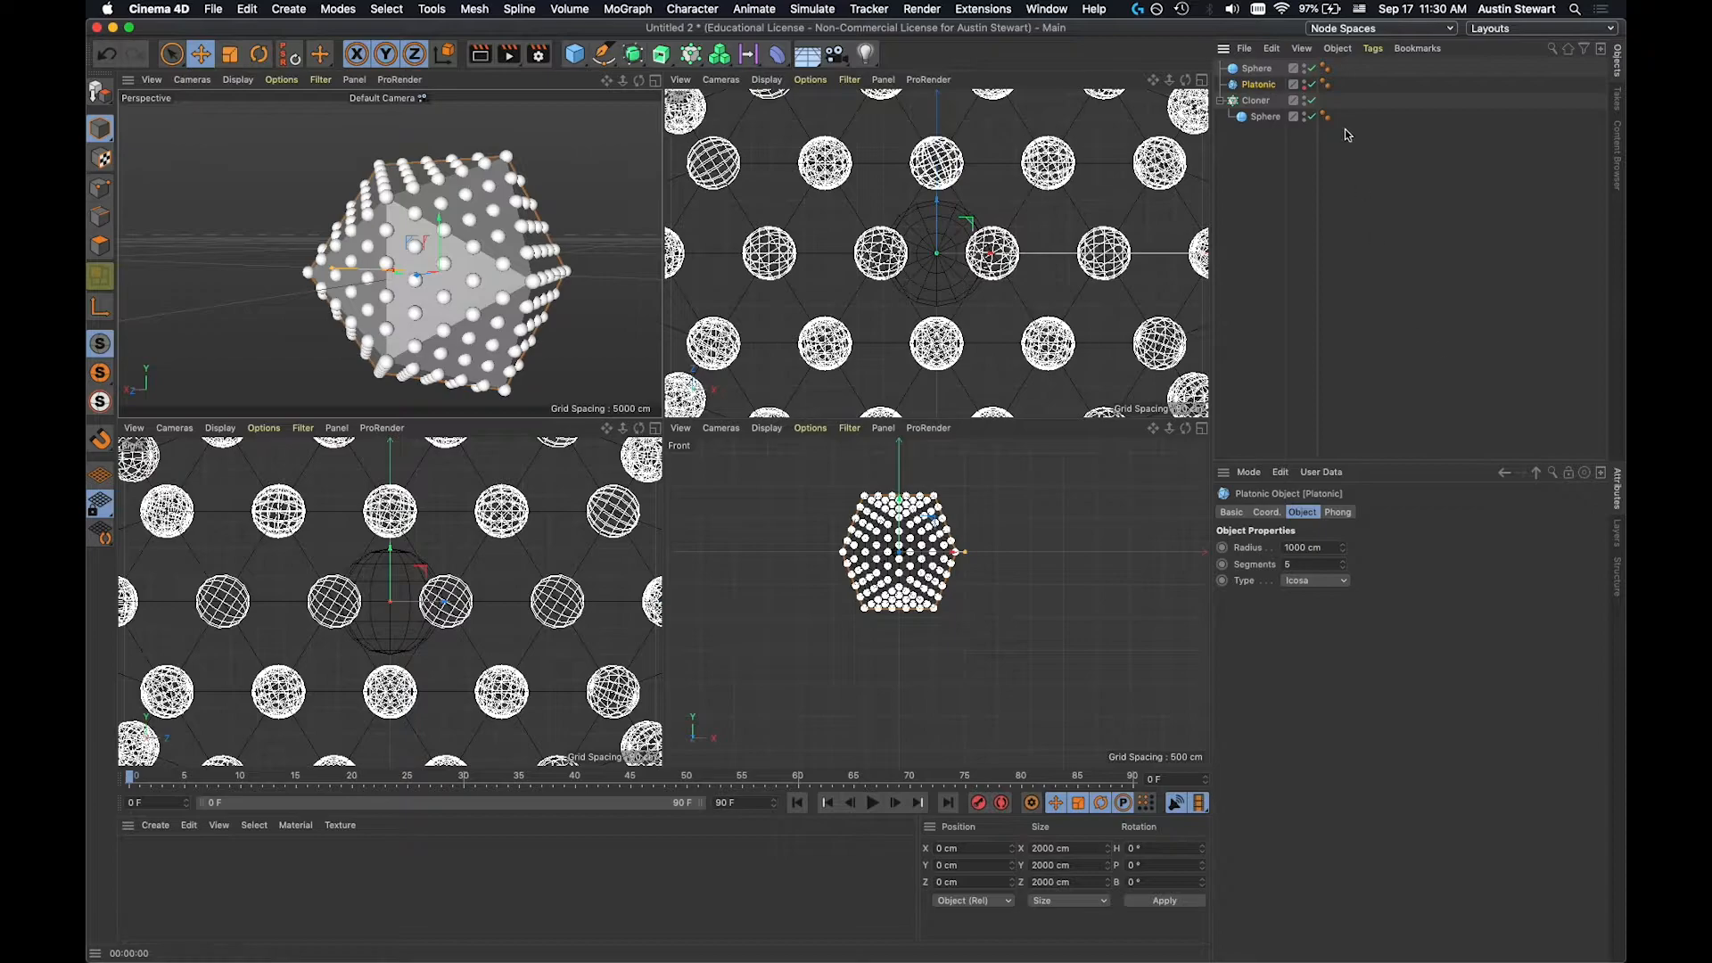
left_click(1258, 101)
left_click(1596, 650)
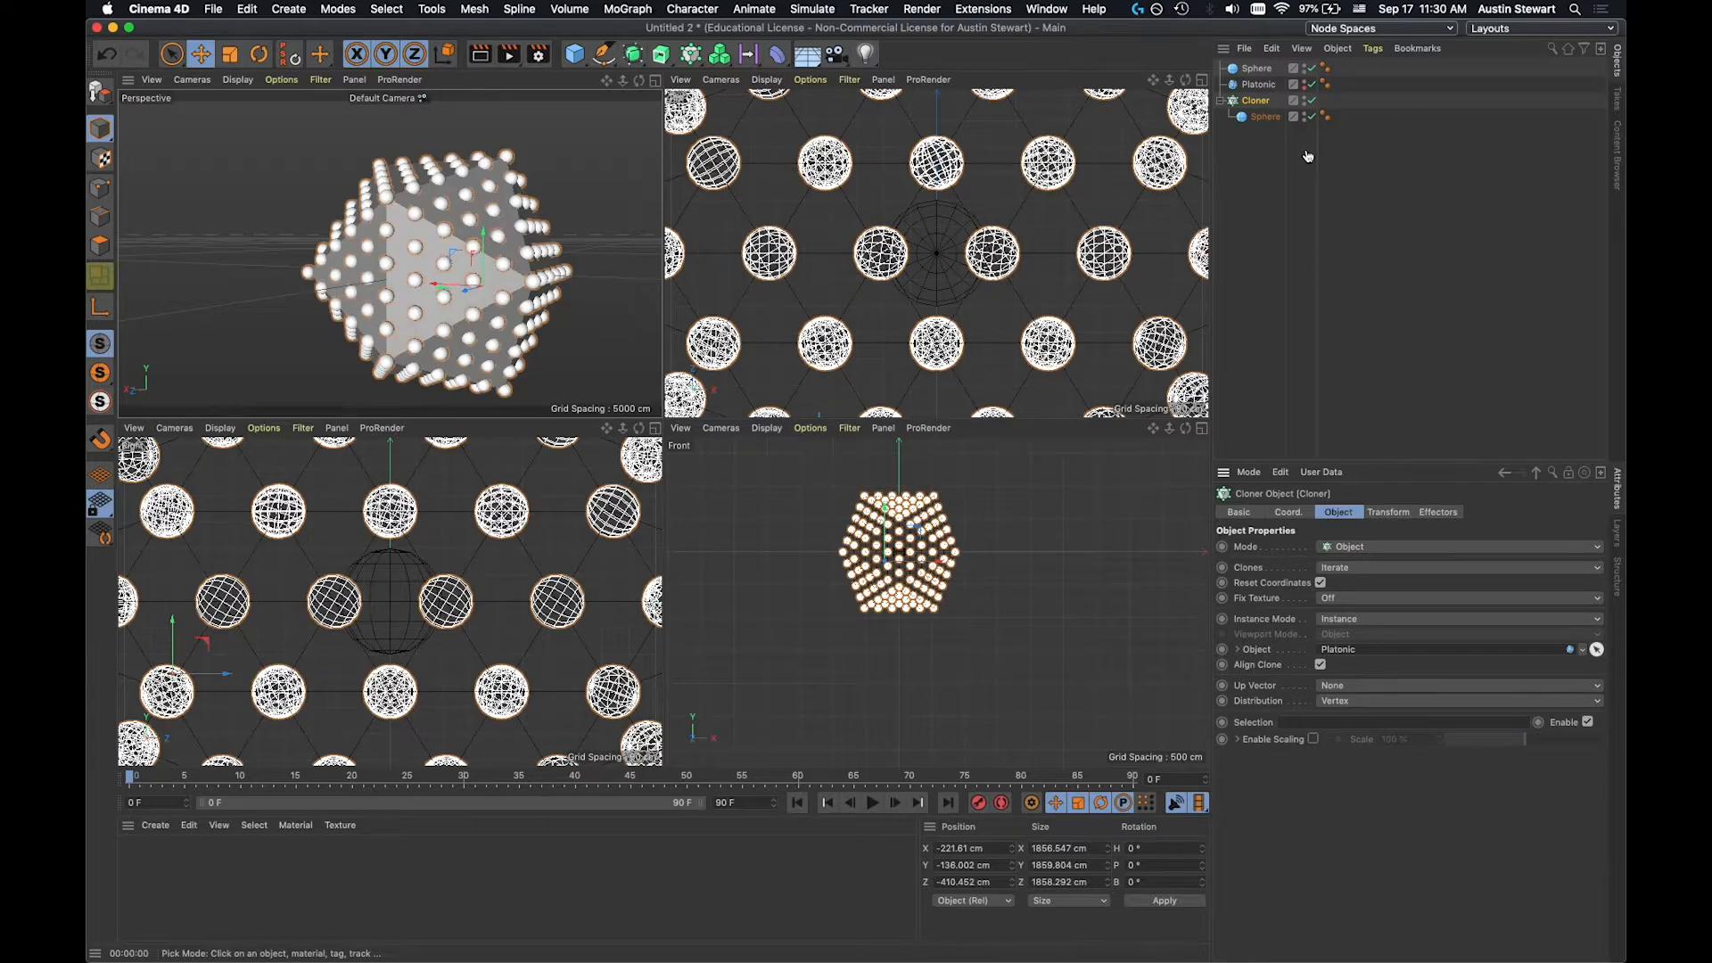
left_click(1258, 68)
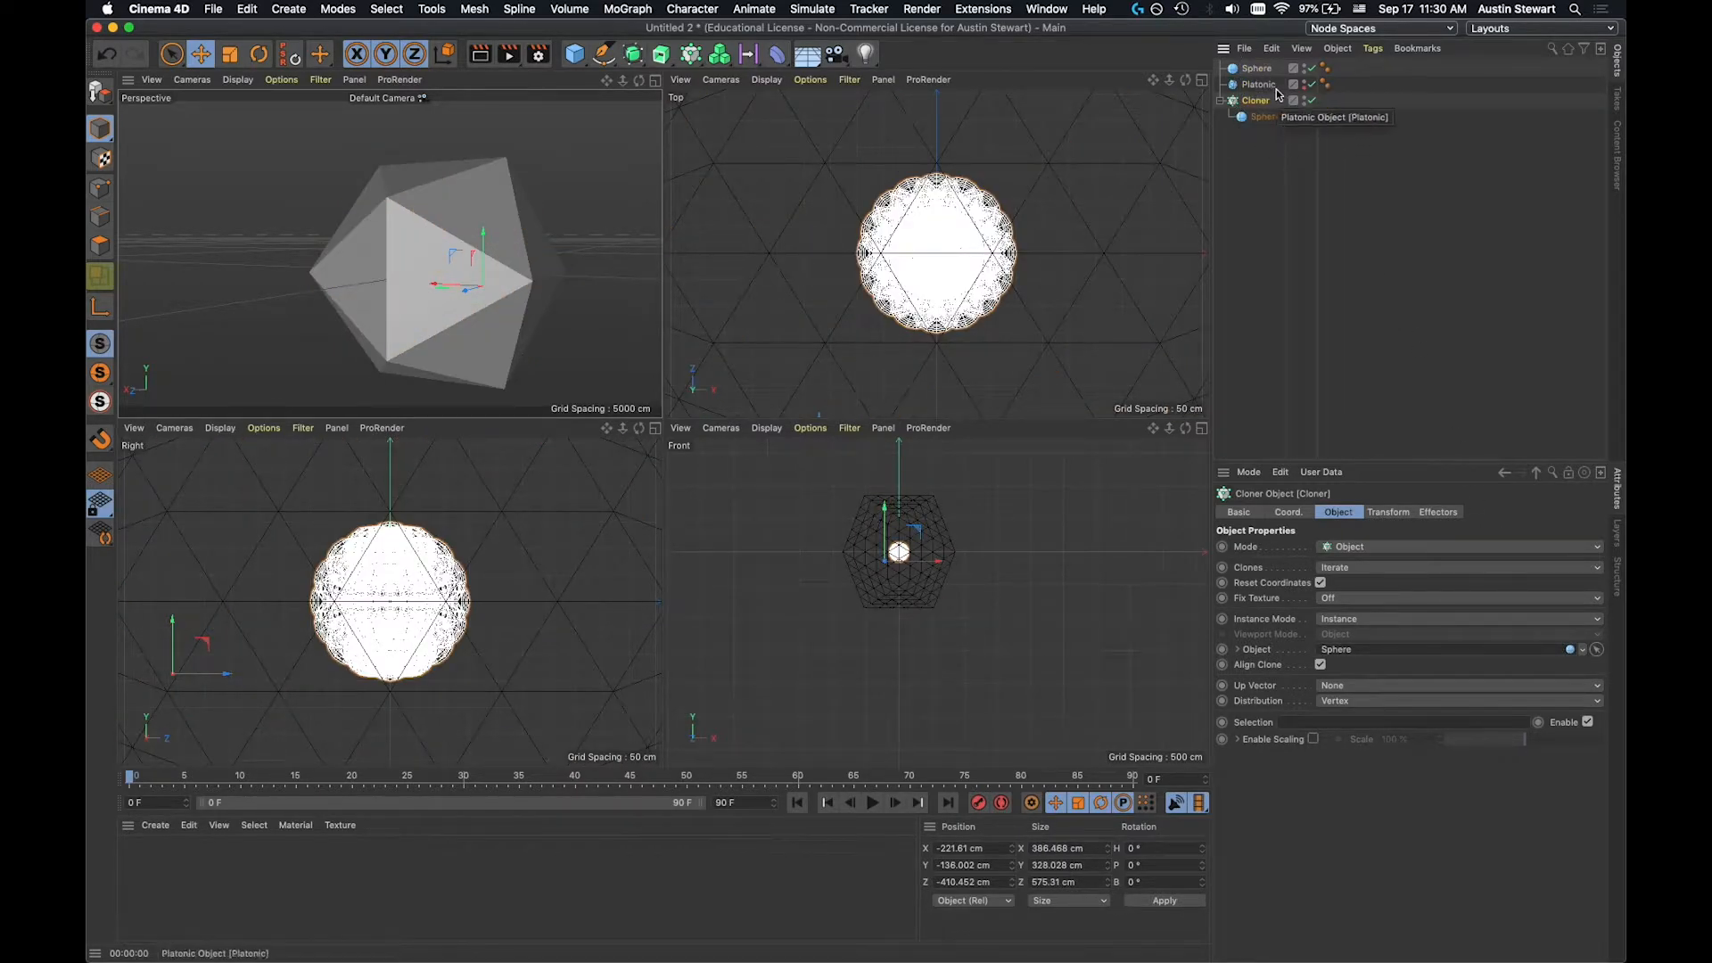
Set the new sphere's radius to 500 cm and disable the Platonic object.
left_click(1259, 70)
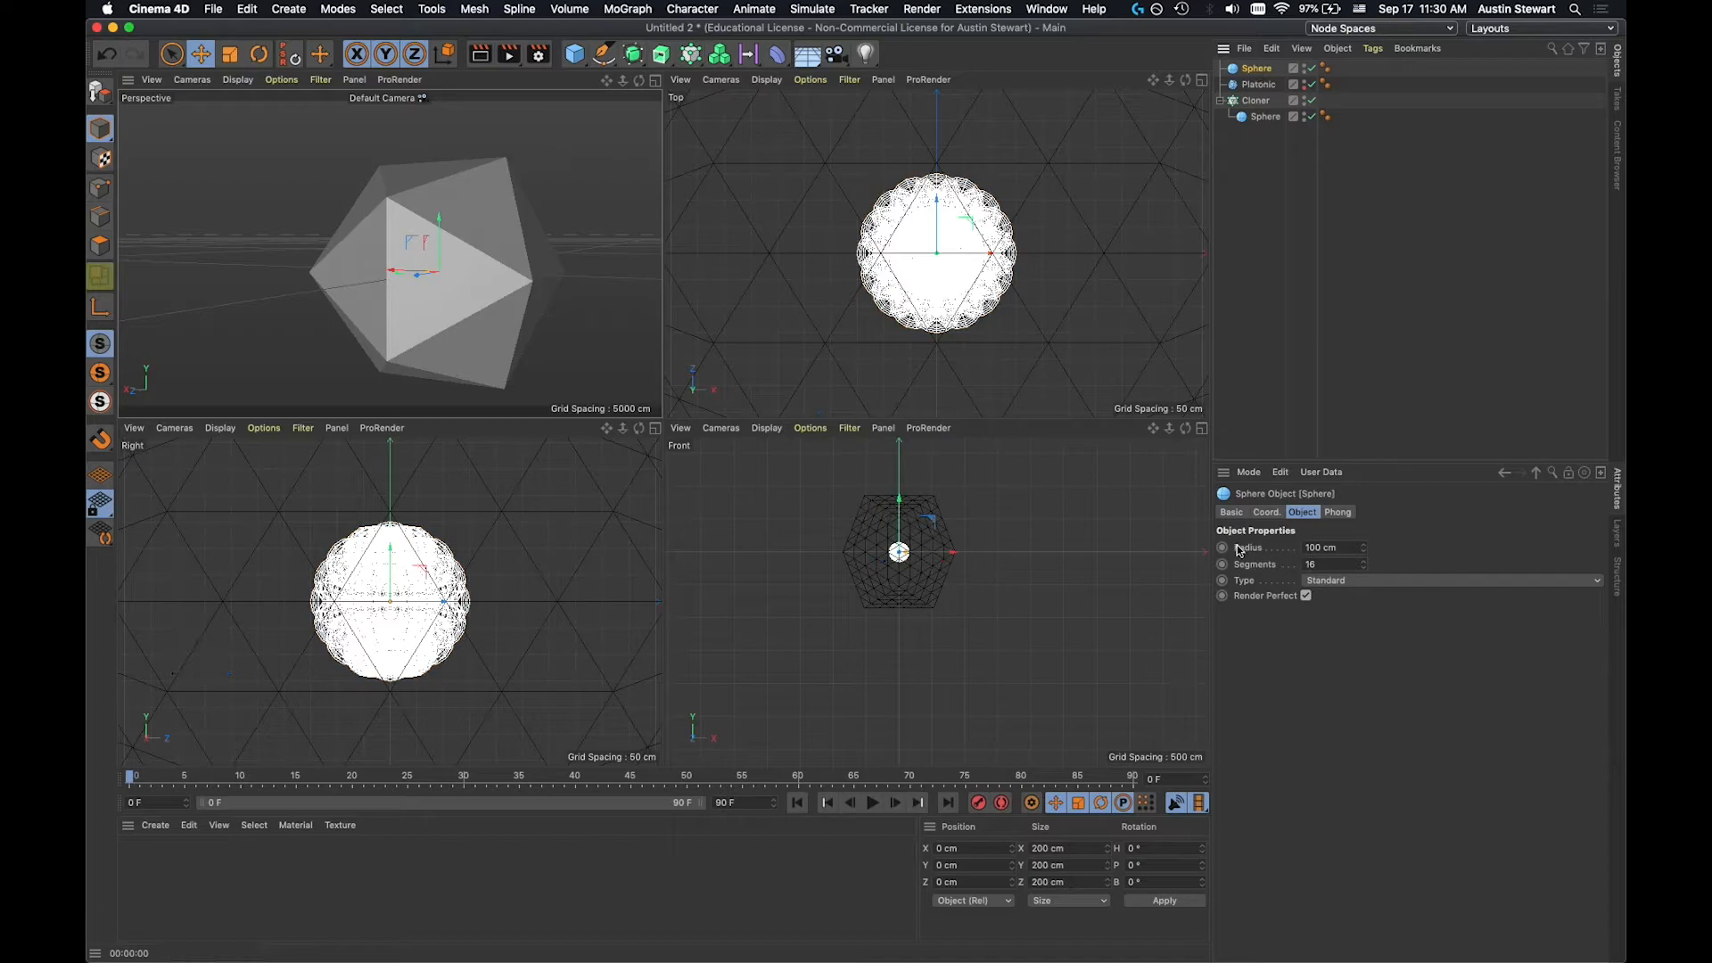
left_click(1338, 547)
type("500")
key("Tab")
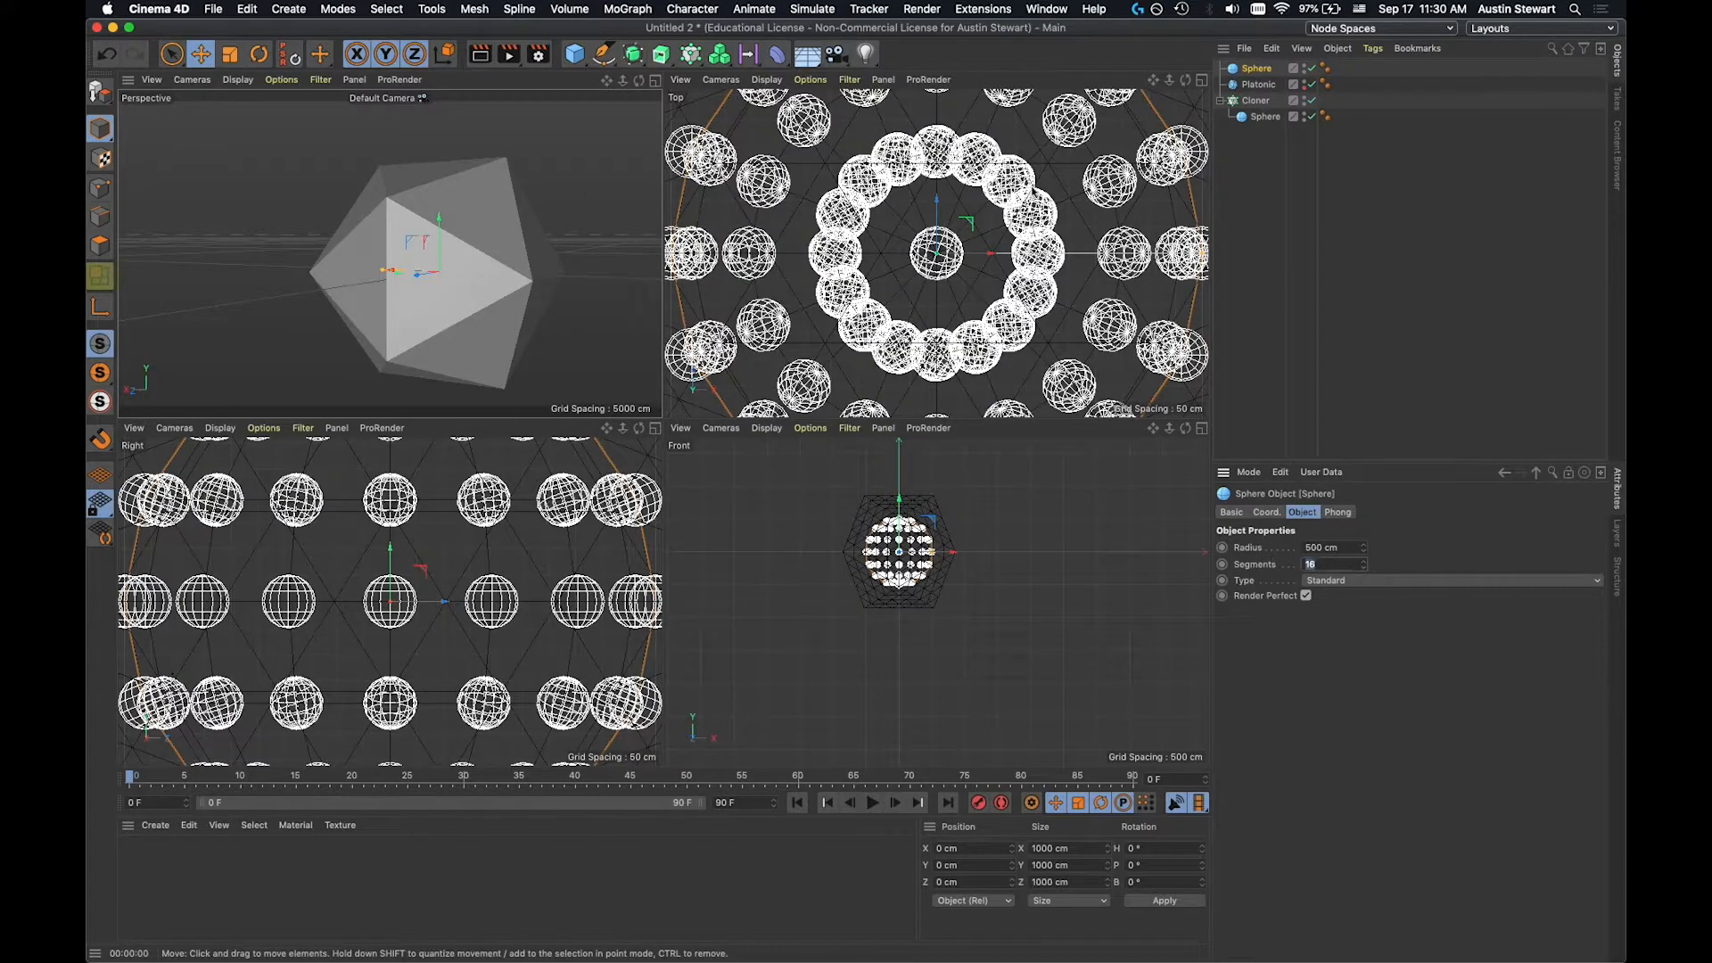
left_click(1311, 84)
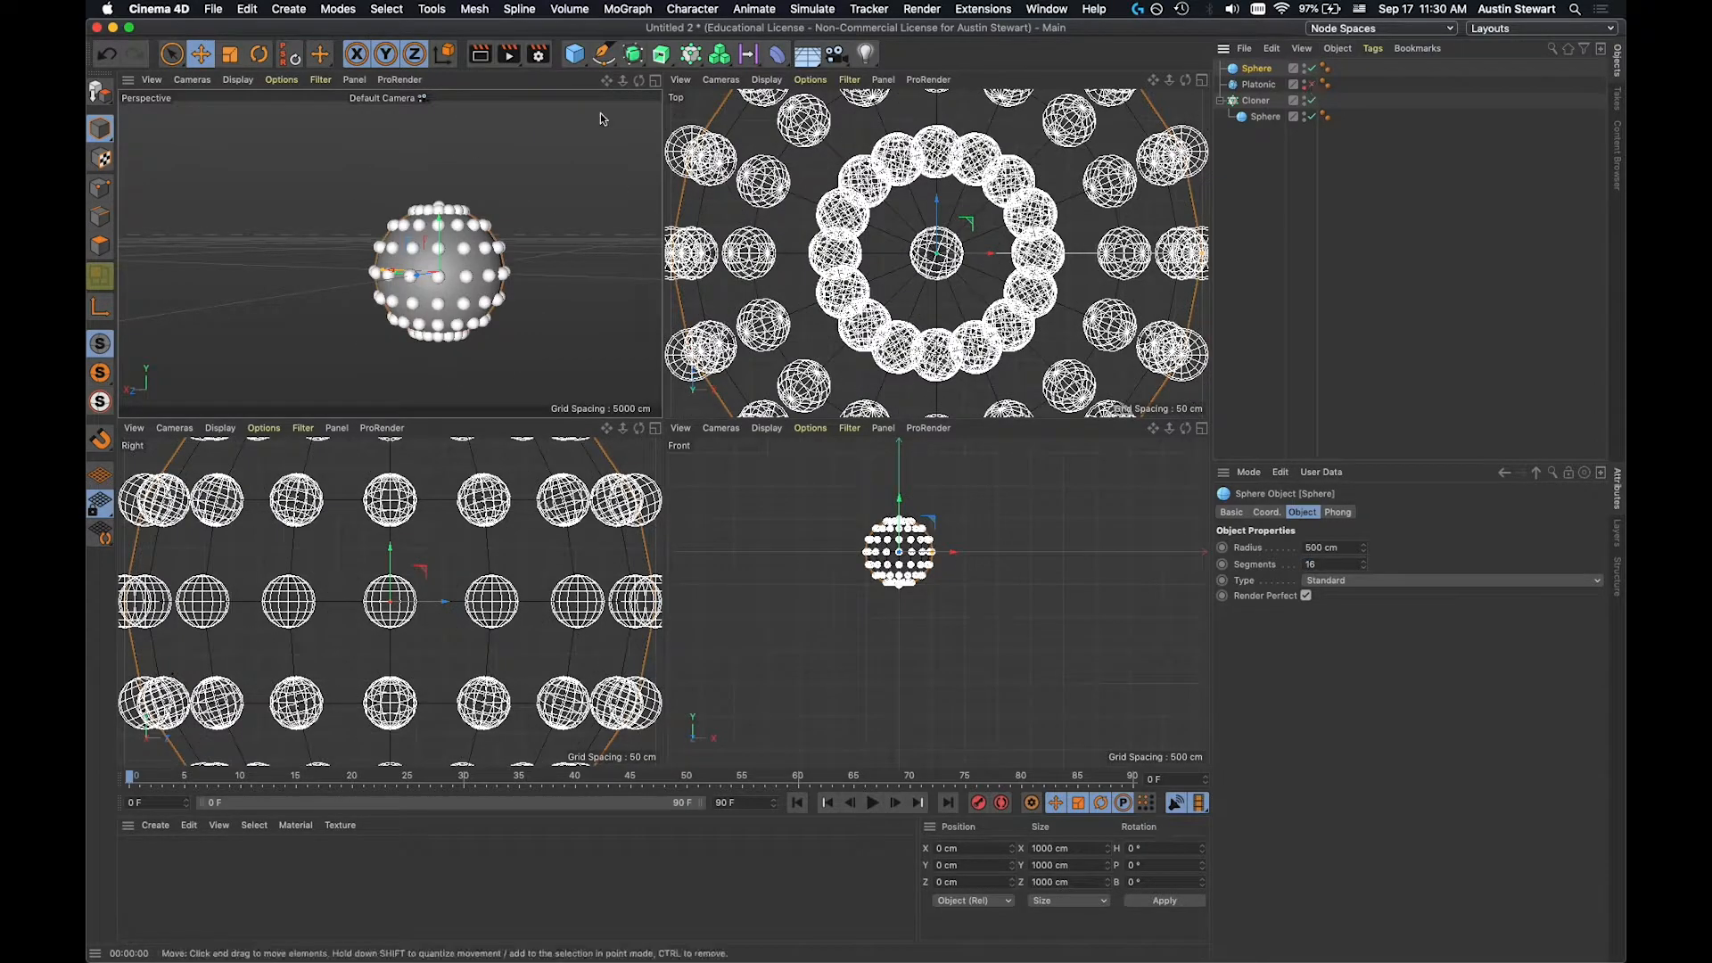
scroll(436, 278, "up", 2)
mouse_move(434, 275)
left_mouse_down("alt")
mouse_move(427, 153)
mouse_move(356, 294)
mouse_move(459, 361)
left_mouse_up("alt")
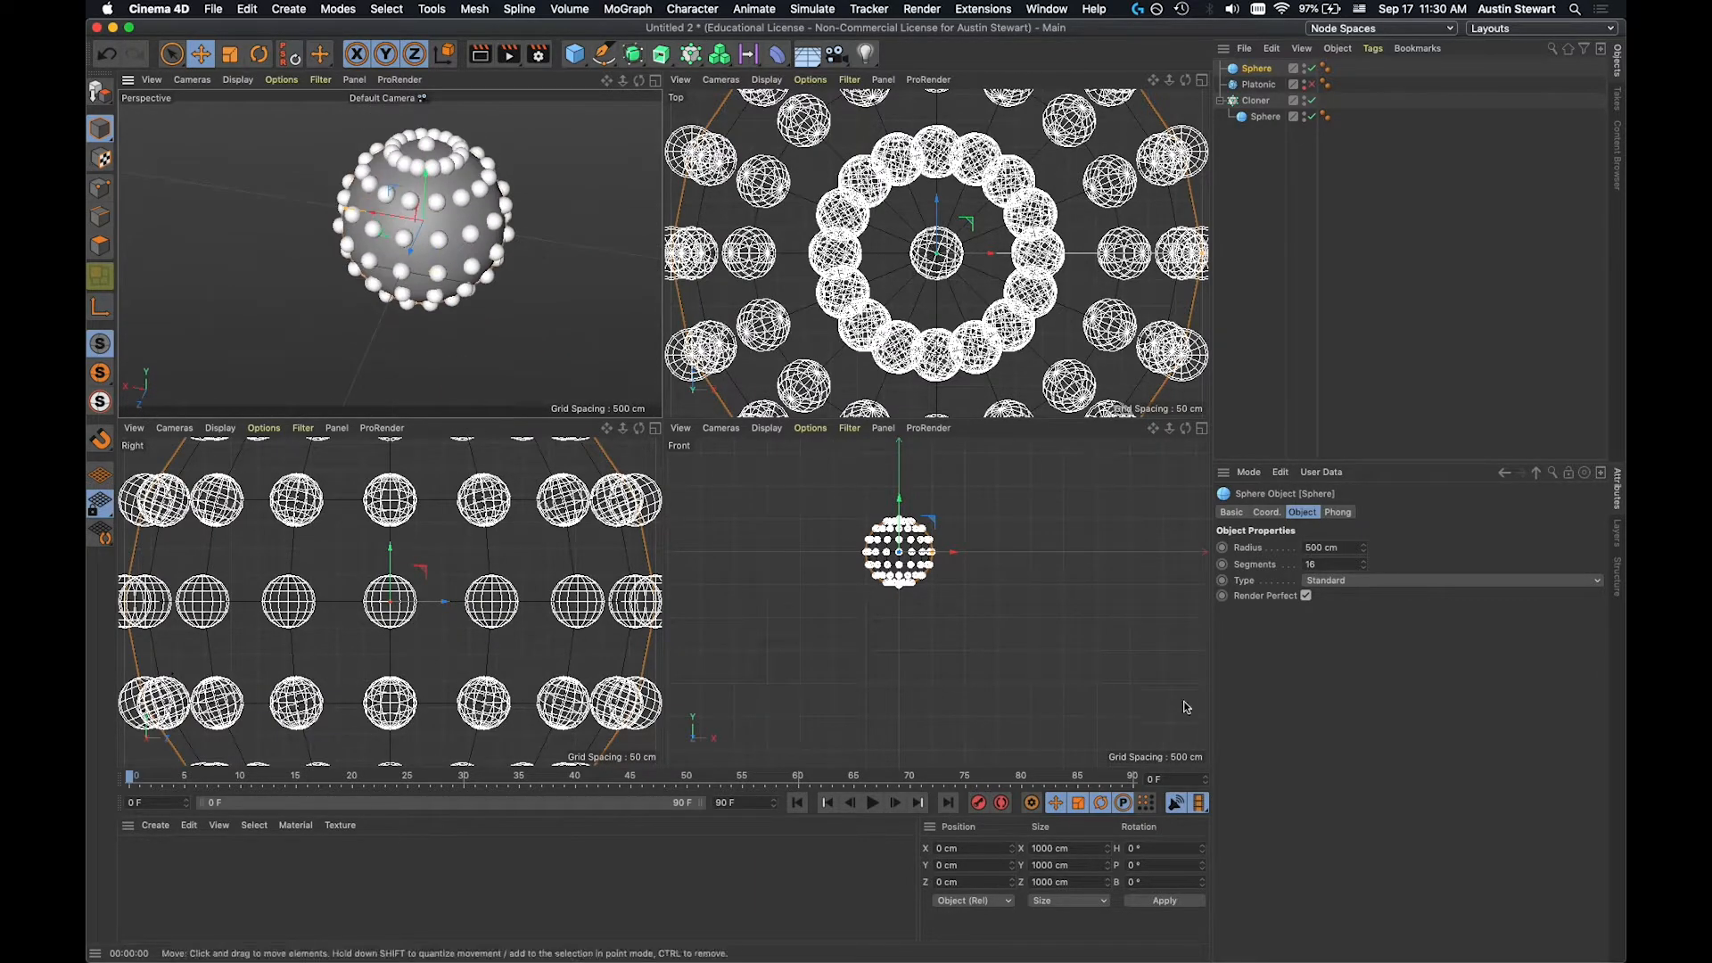
Try the Tetrahedron, Hexahedron and Octahedron types on the large sphere, finishing with Icosahedron.
left_click(1357, 580)
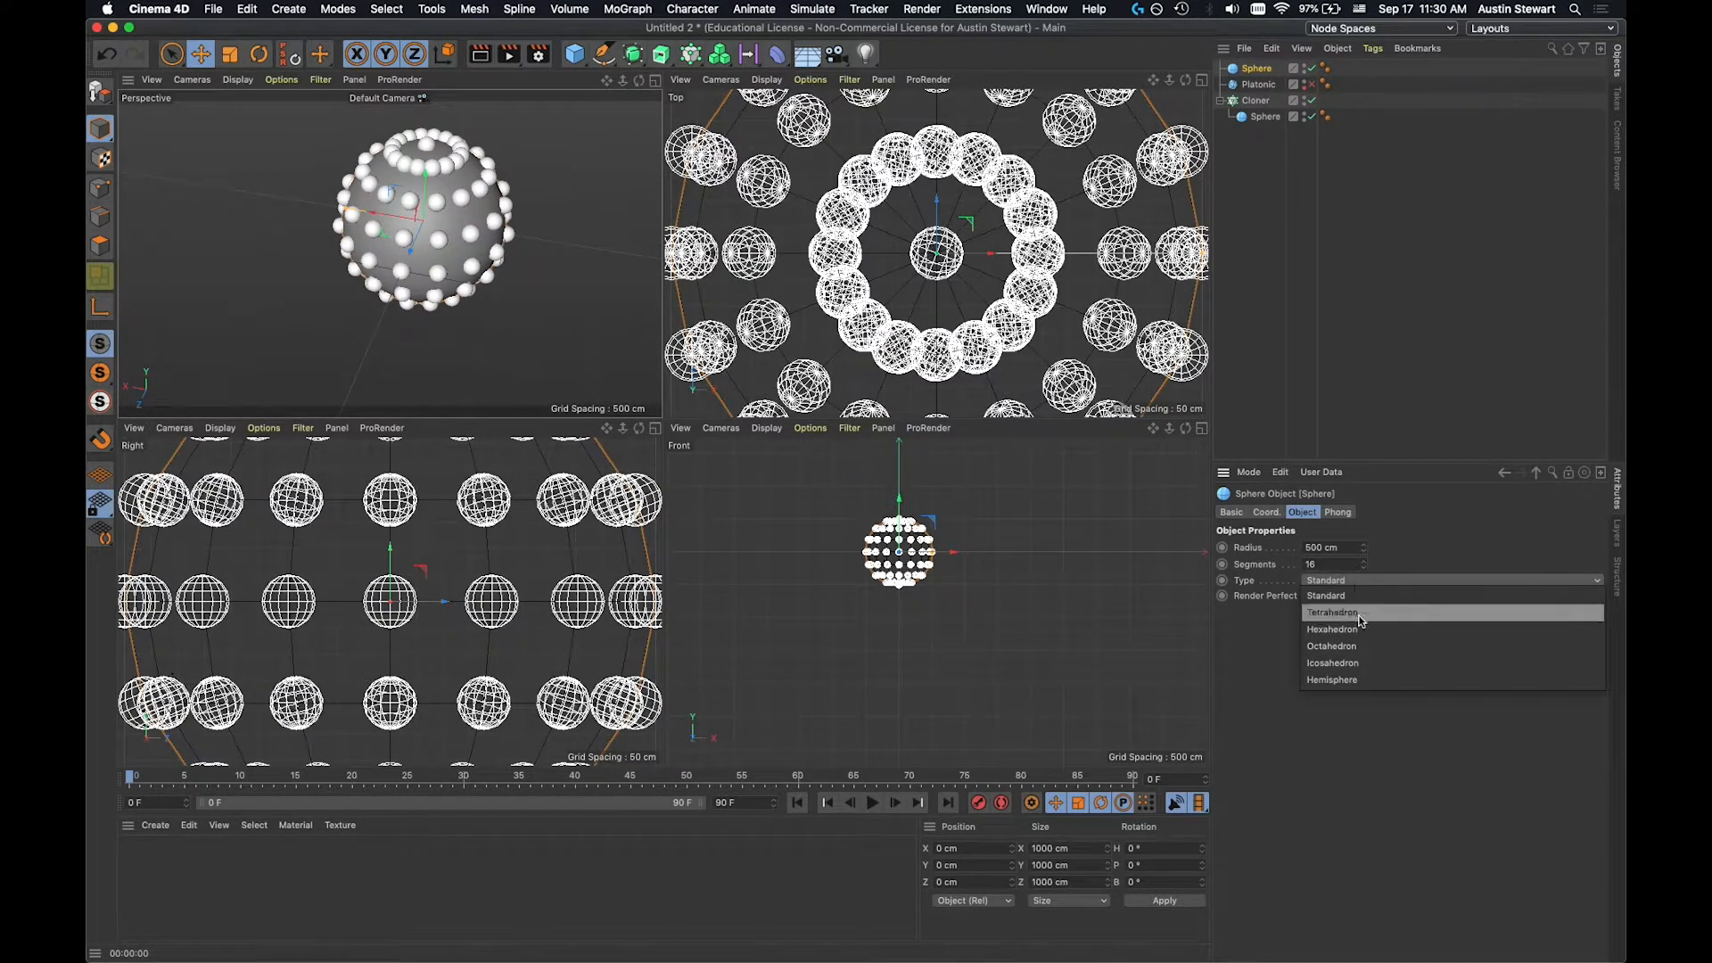
left_click(1360, 616)
left_click(1353, 581)
left_click(1346, 632)
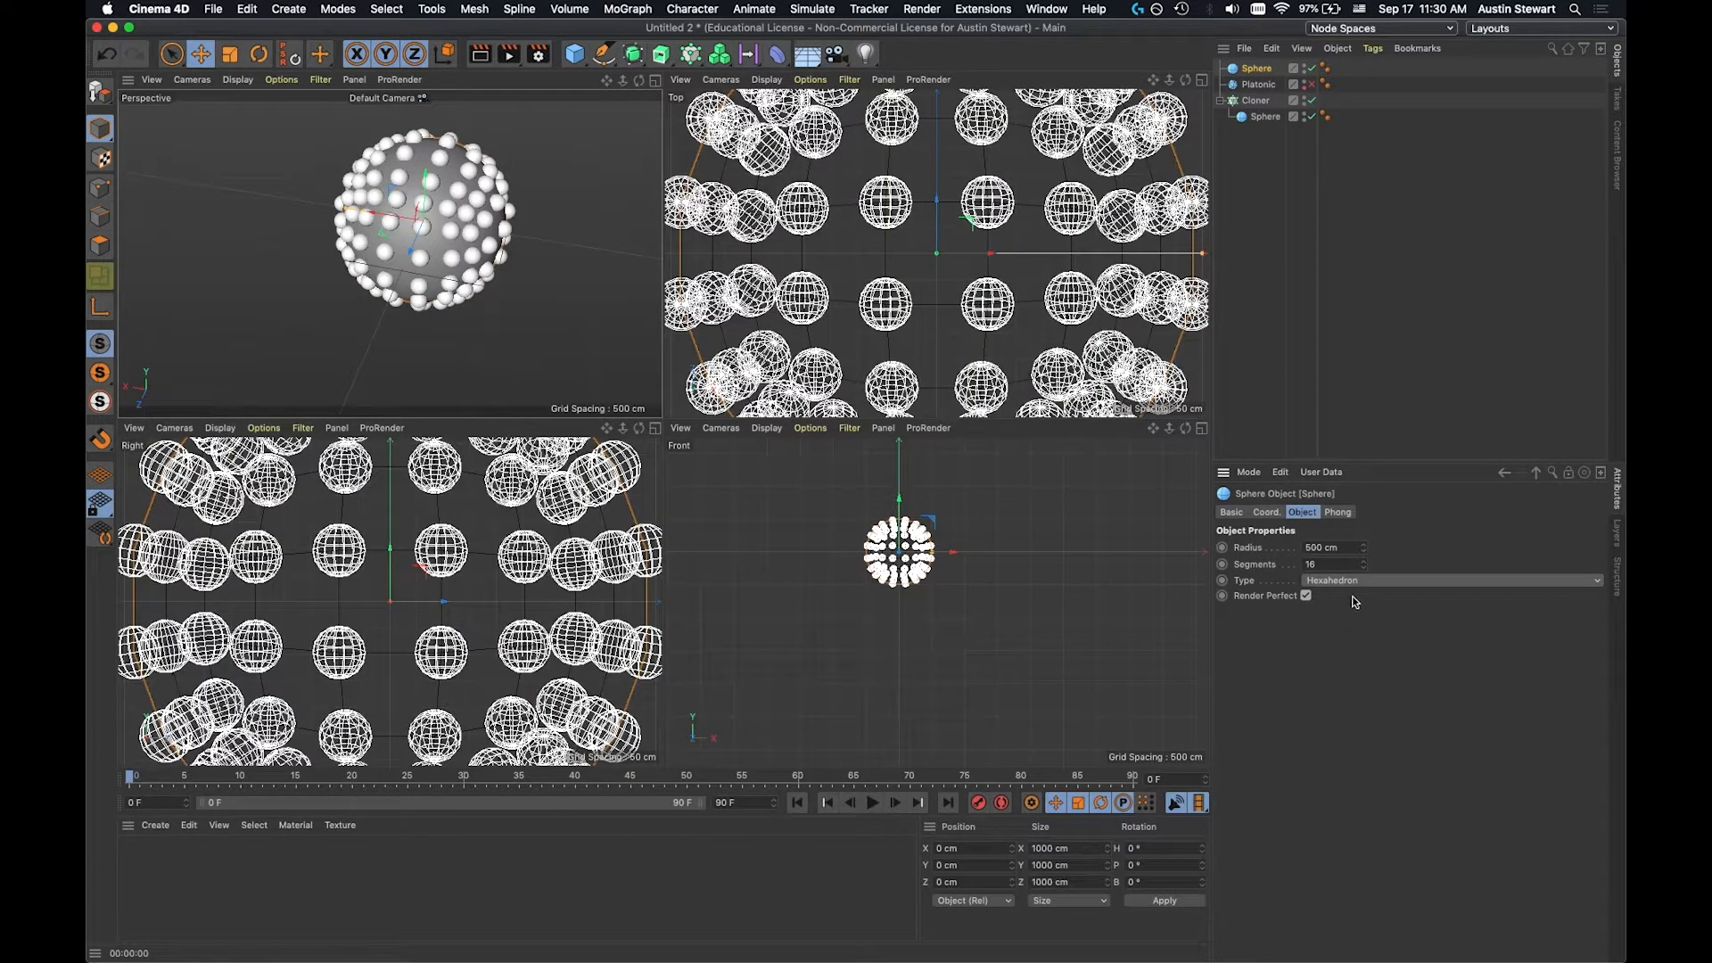
left_click(1363, 581)
left_click(1361, 649)
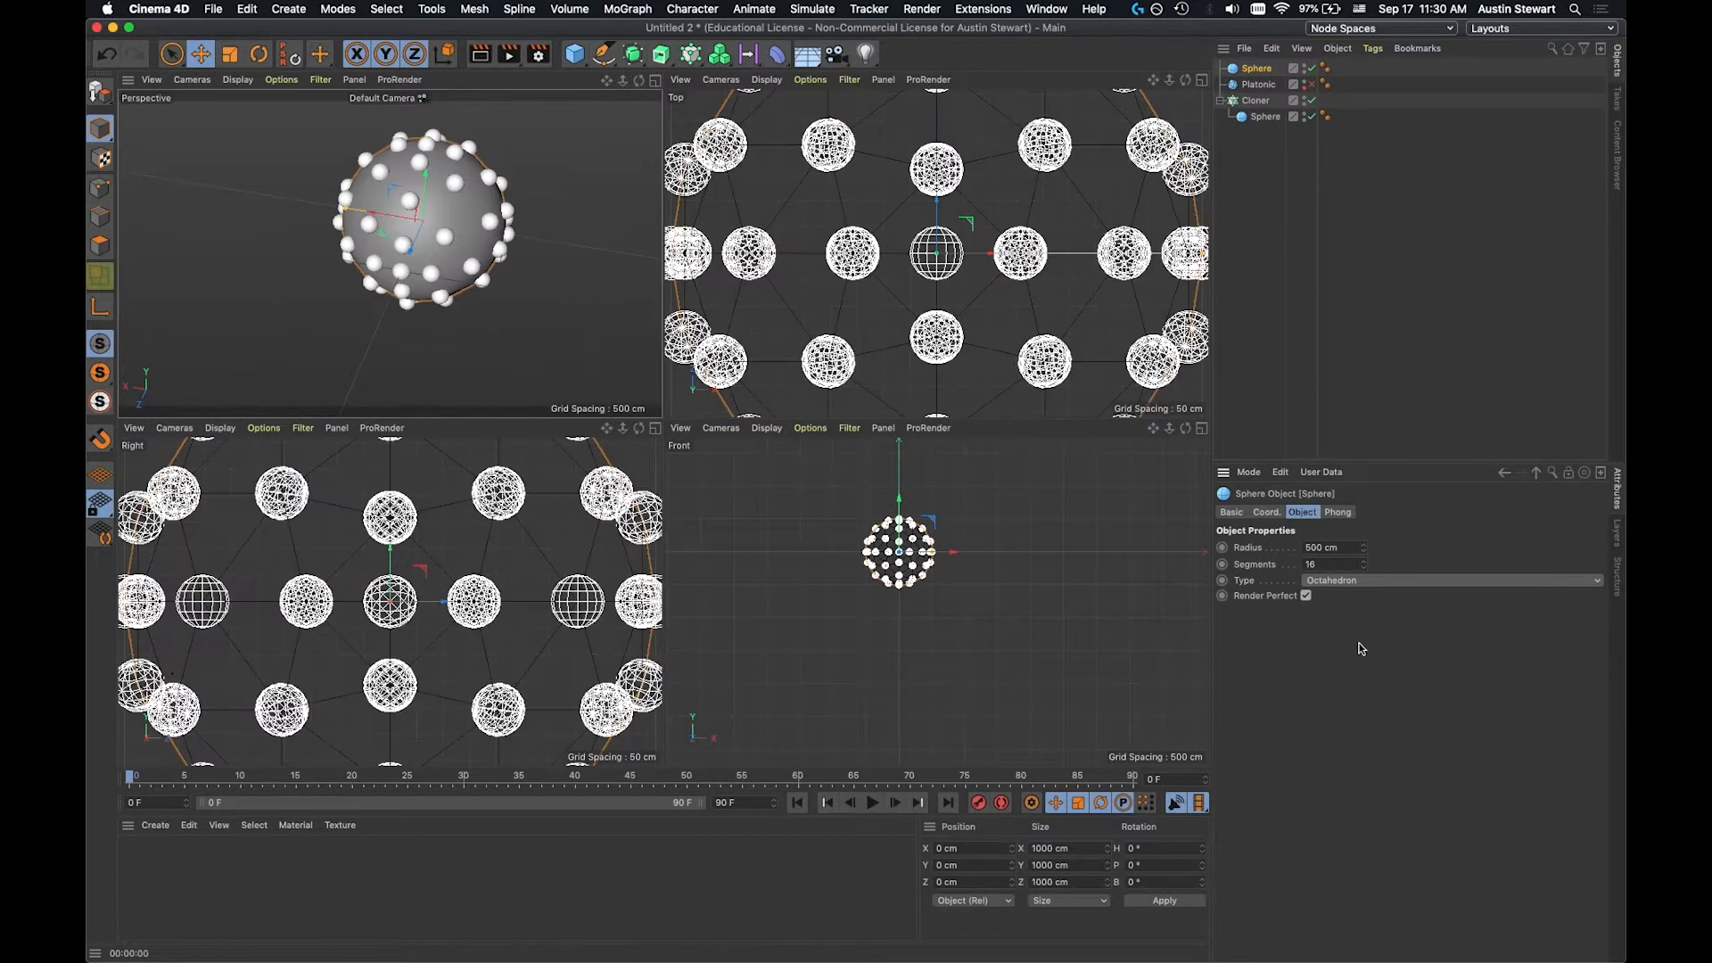
left_click(1361, 581)
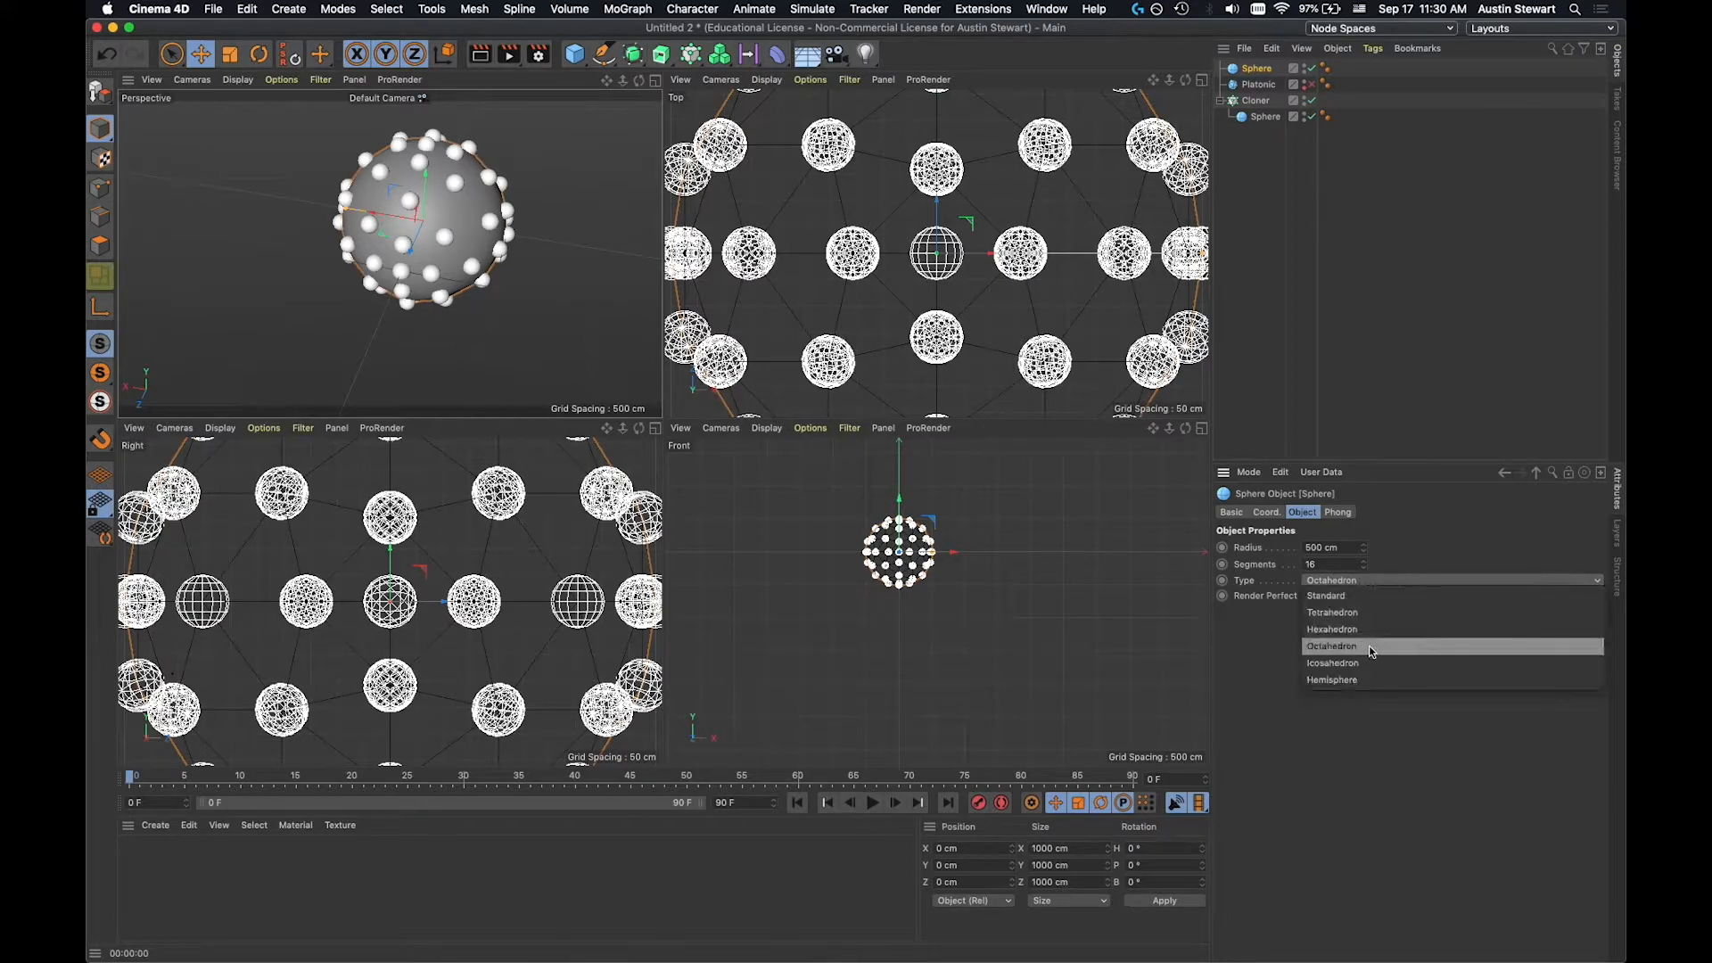
left_click(1368, 664)
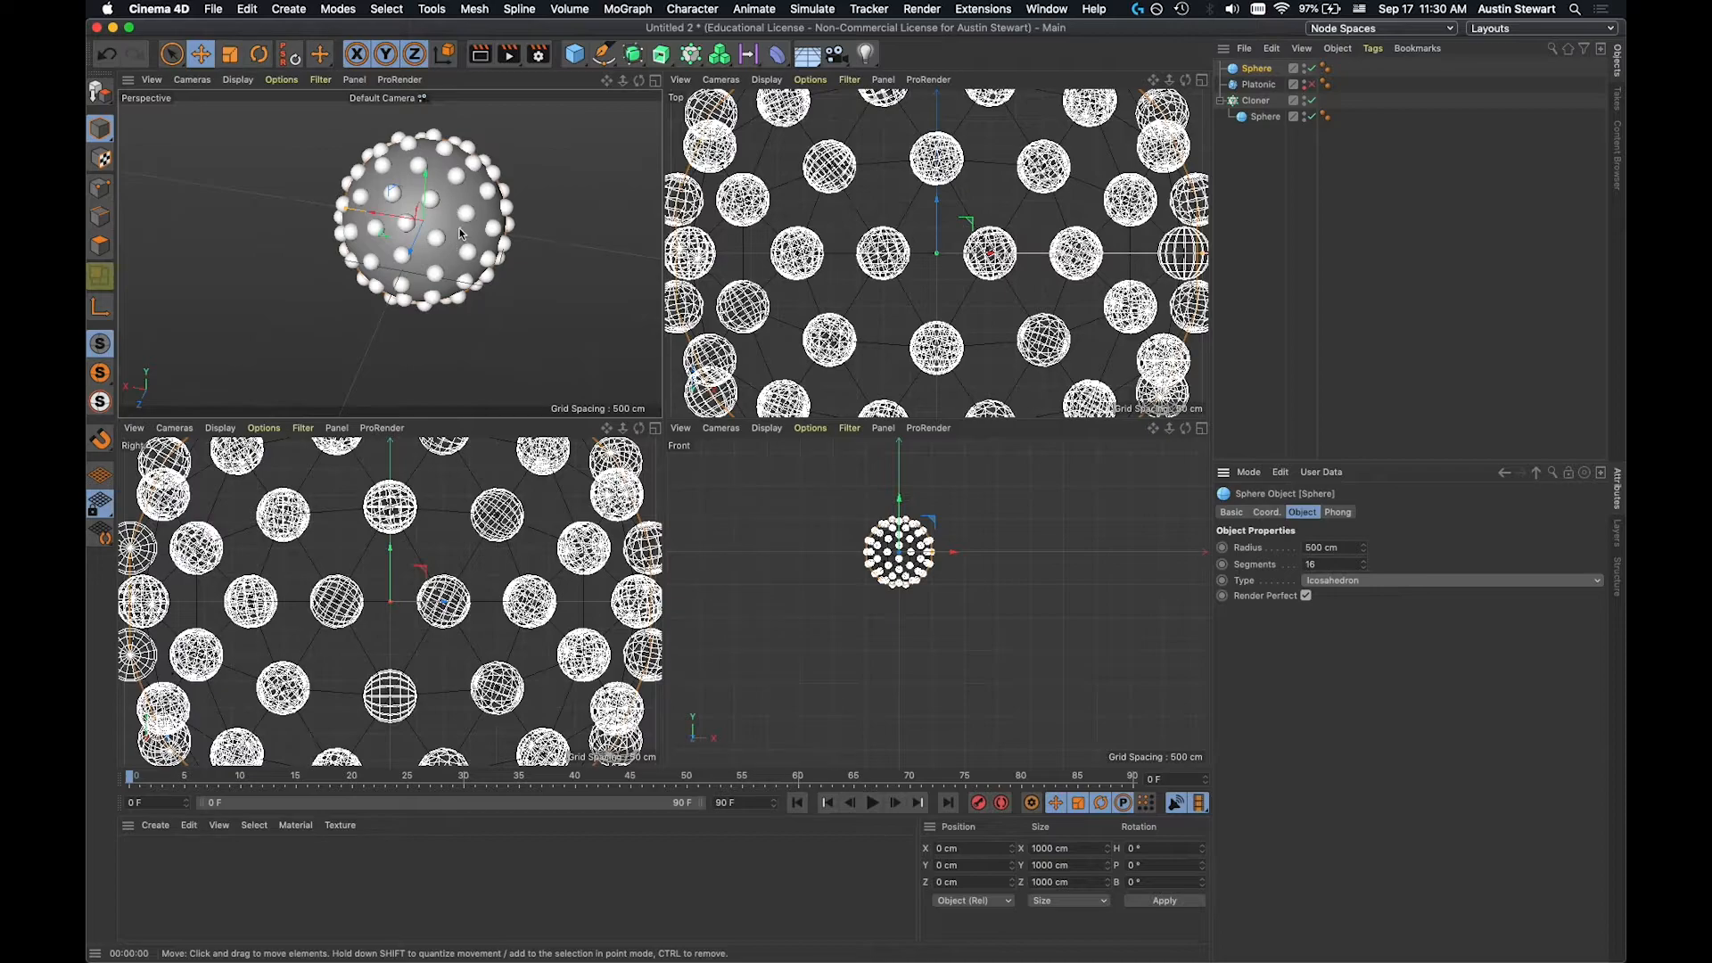
Display the perspective view with Gouraud Shading (Lines) and reduce the cloned sphere's radius to 15 cm.
left_click(190, 84)
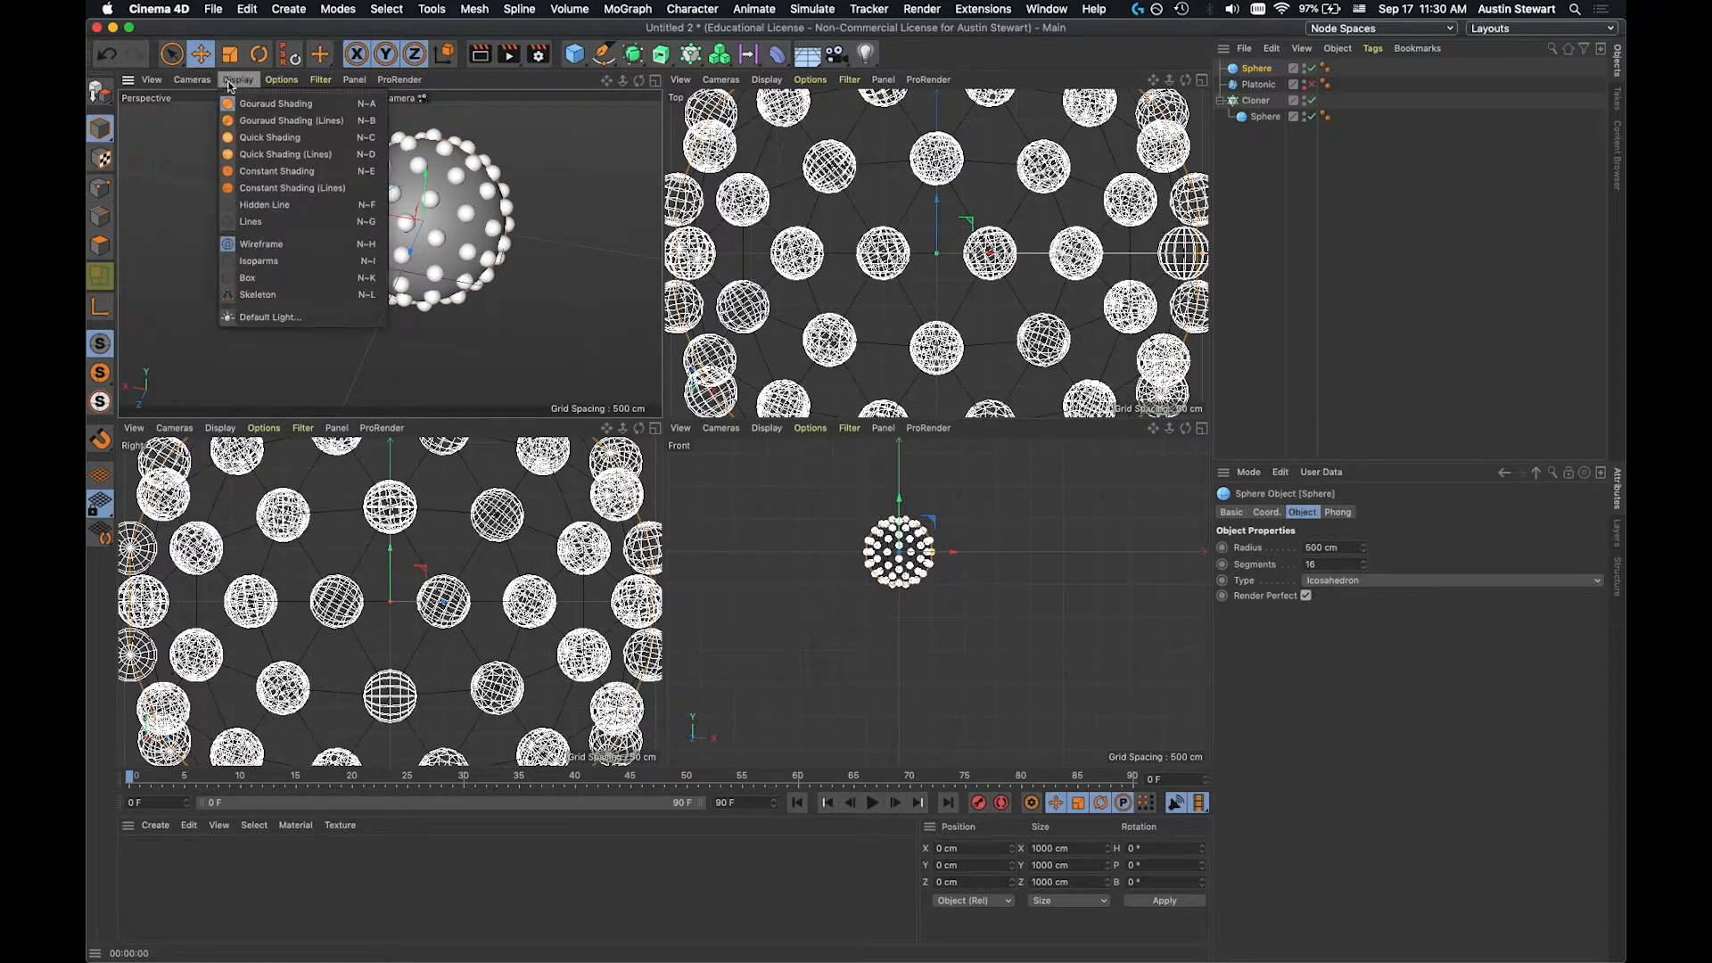
left_click(250, 120)
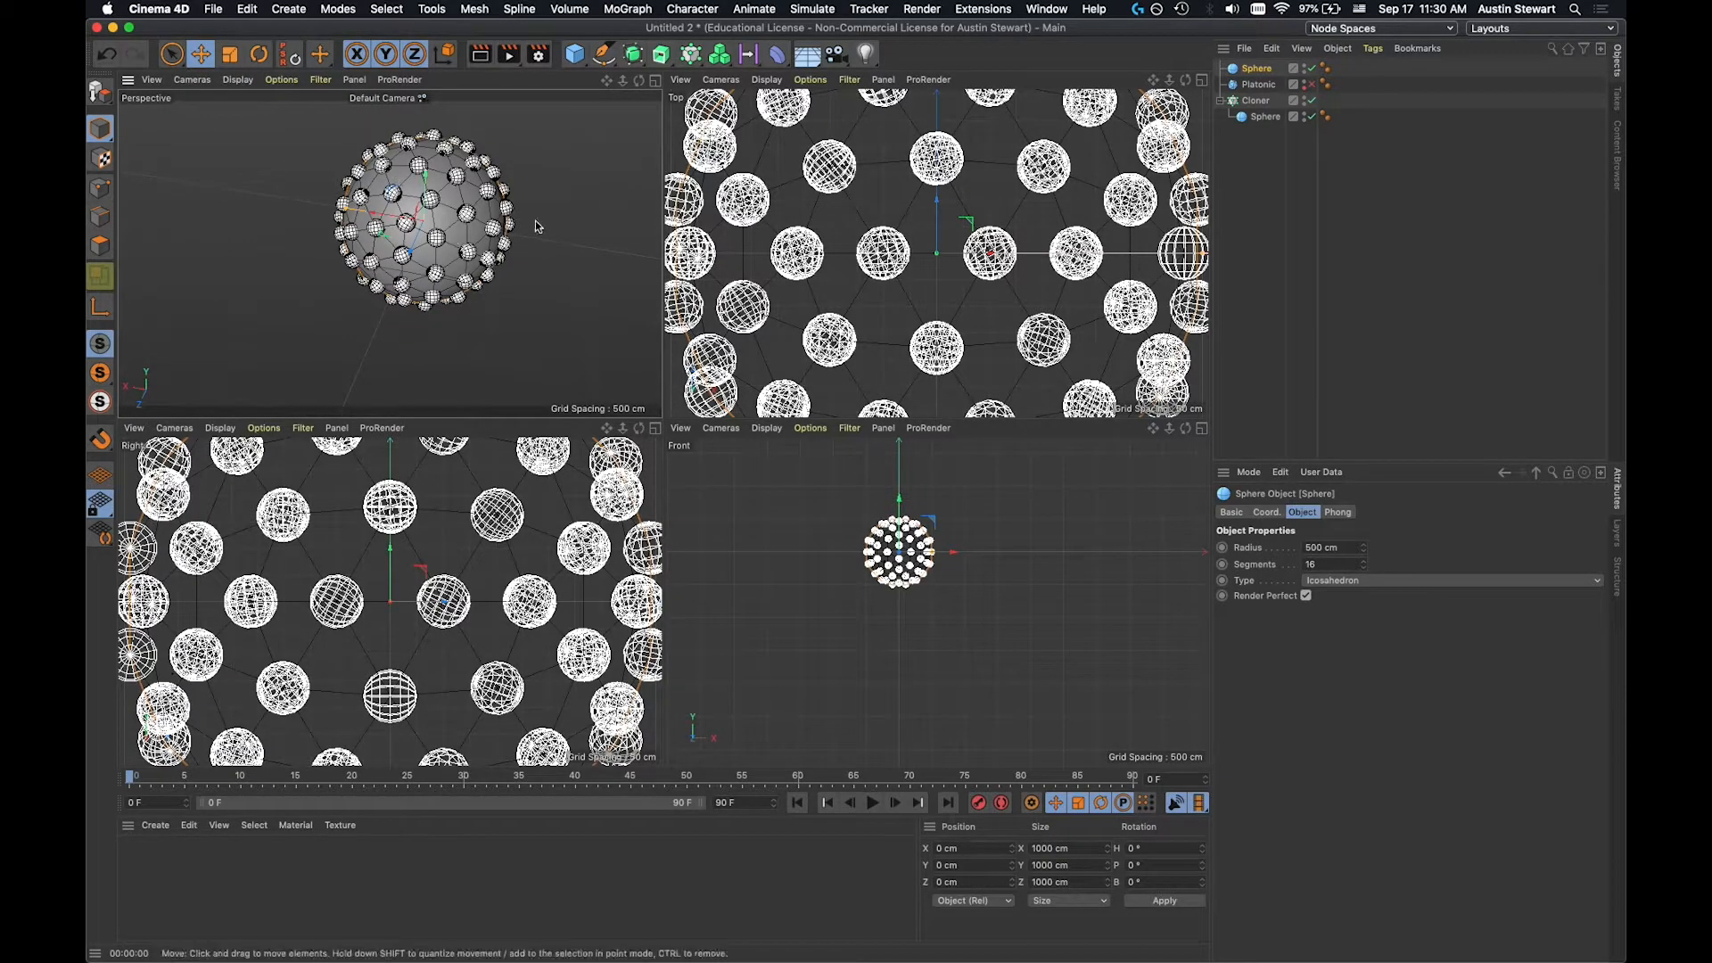
left_click(1259, 117)
double_click(1327, 547)
type("10")
key("Tab")
left_click_drag(1337, 548, 1266, 538)
type("1")
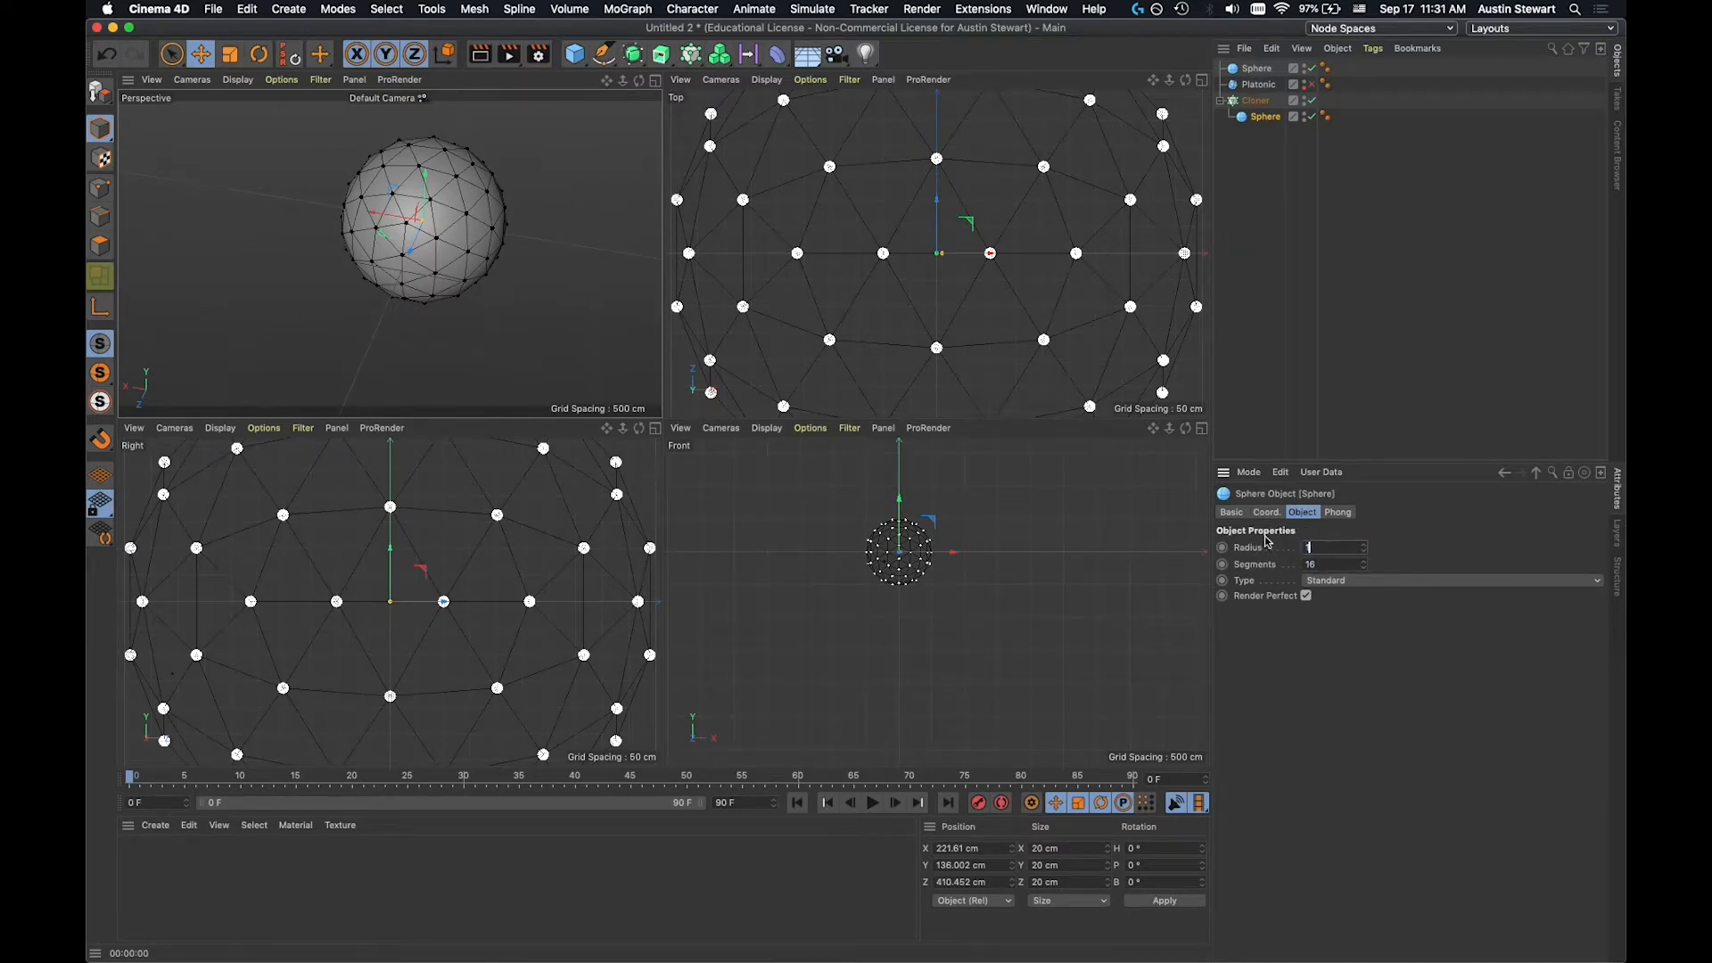
type("5")
key("Tab")
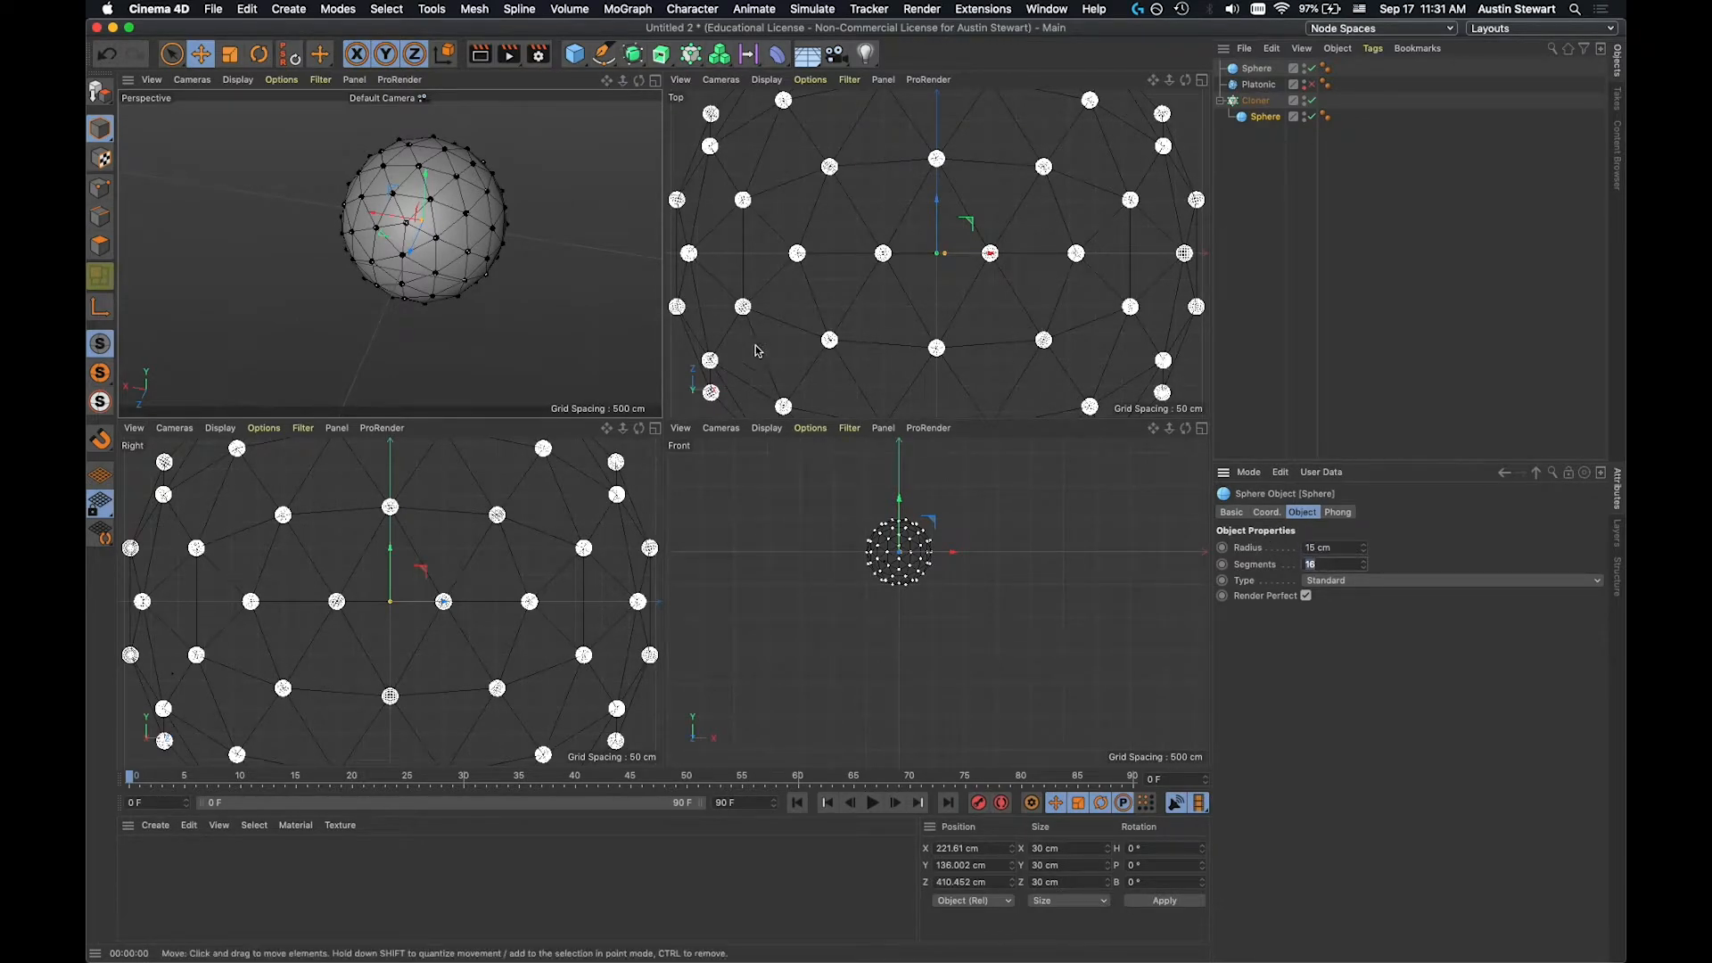
scroll(444, 202, "up", 5)
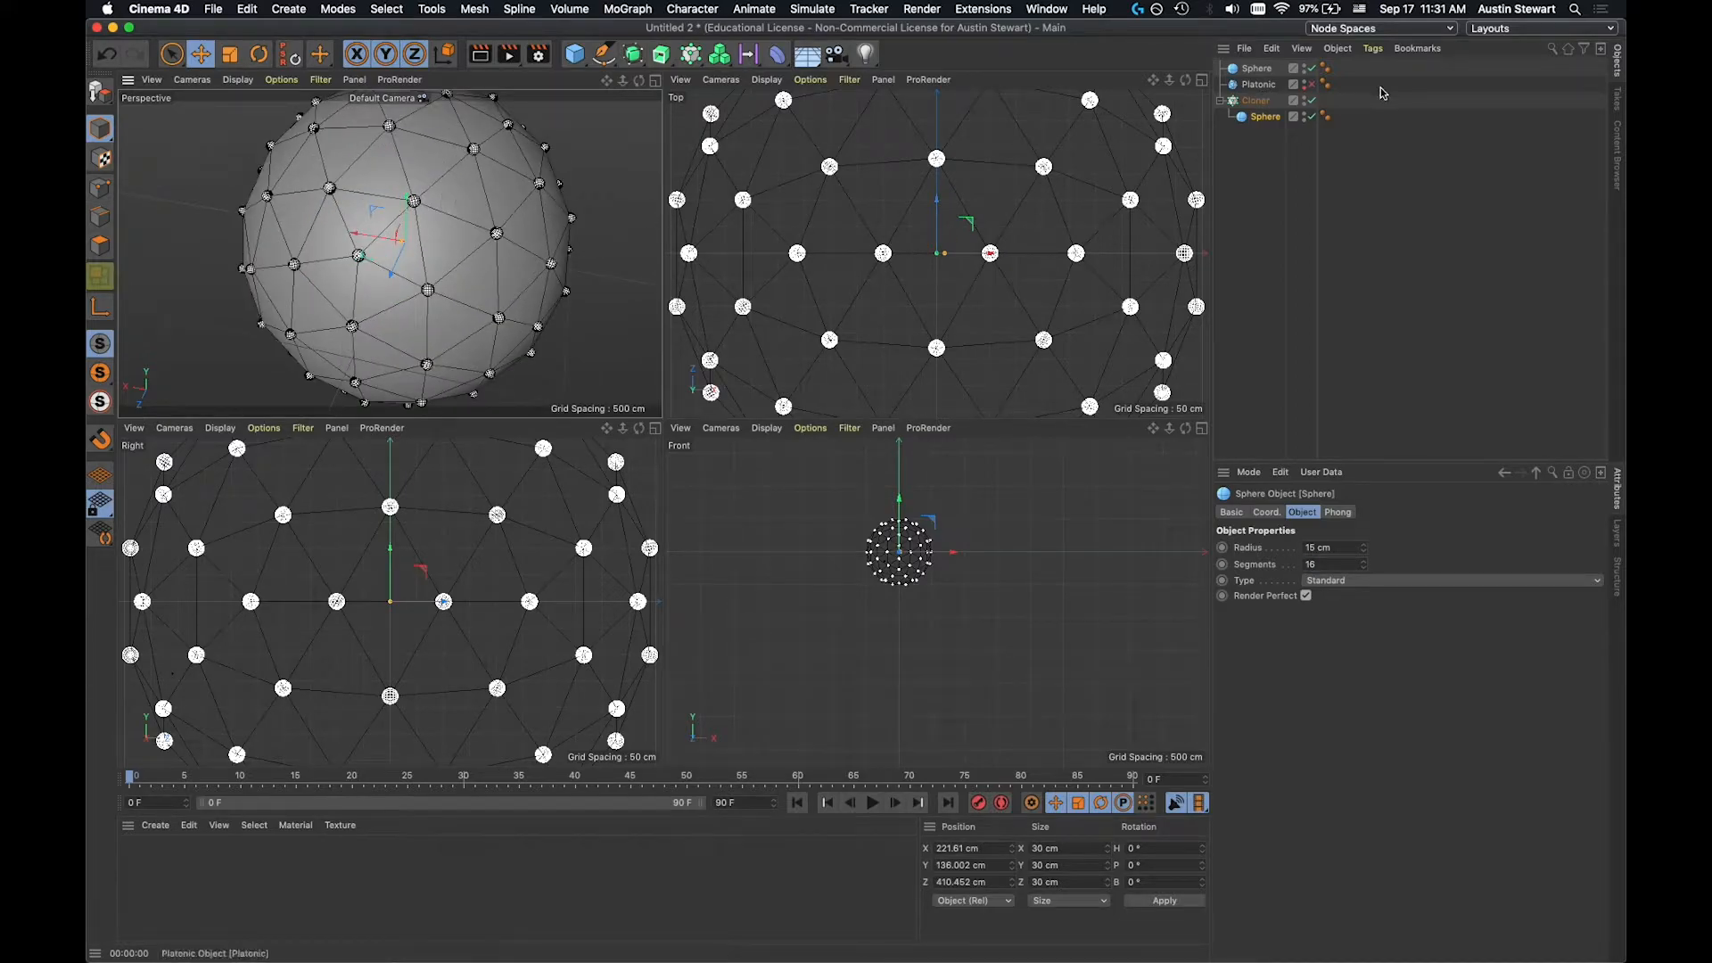
Set the large icosahedron sphere's segments to 36.
left_click(1257, 69)
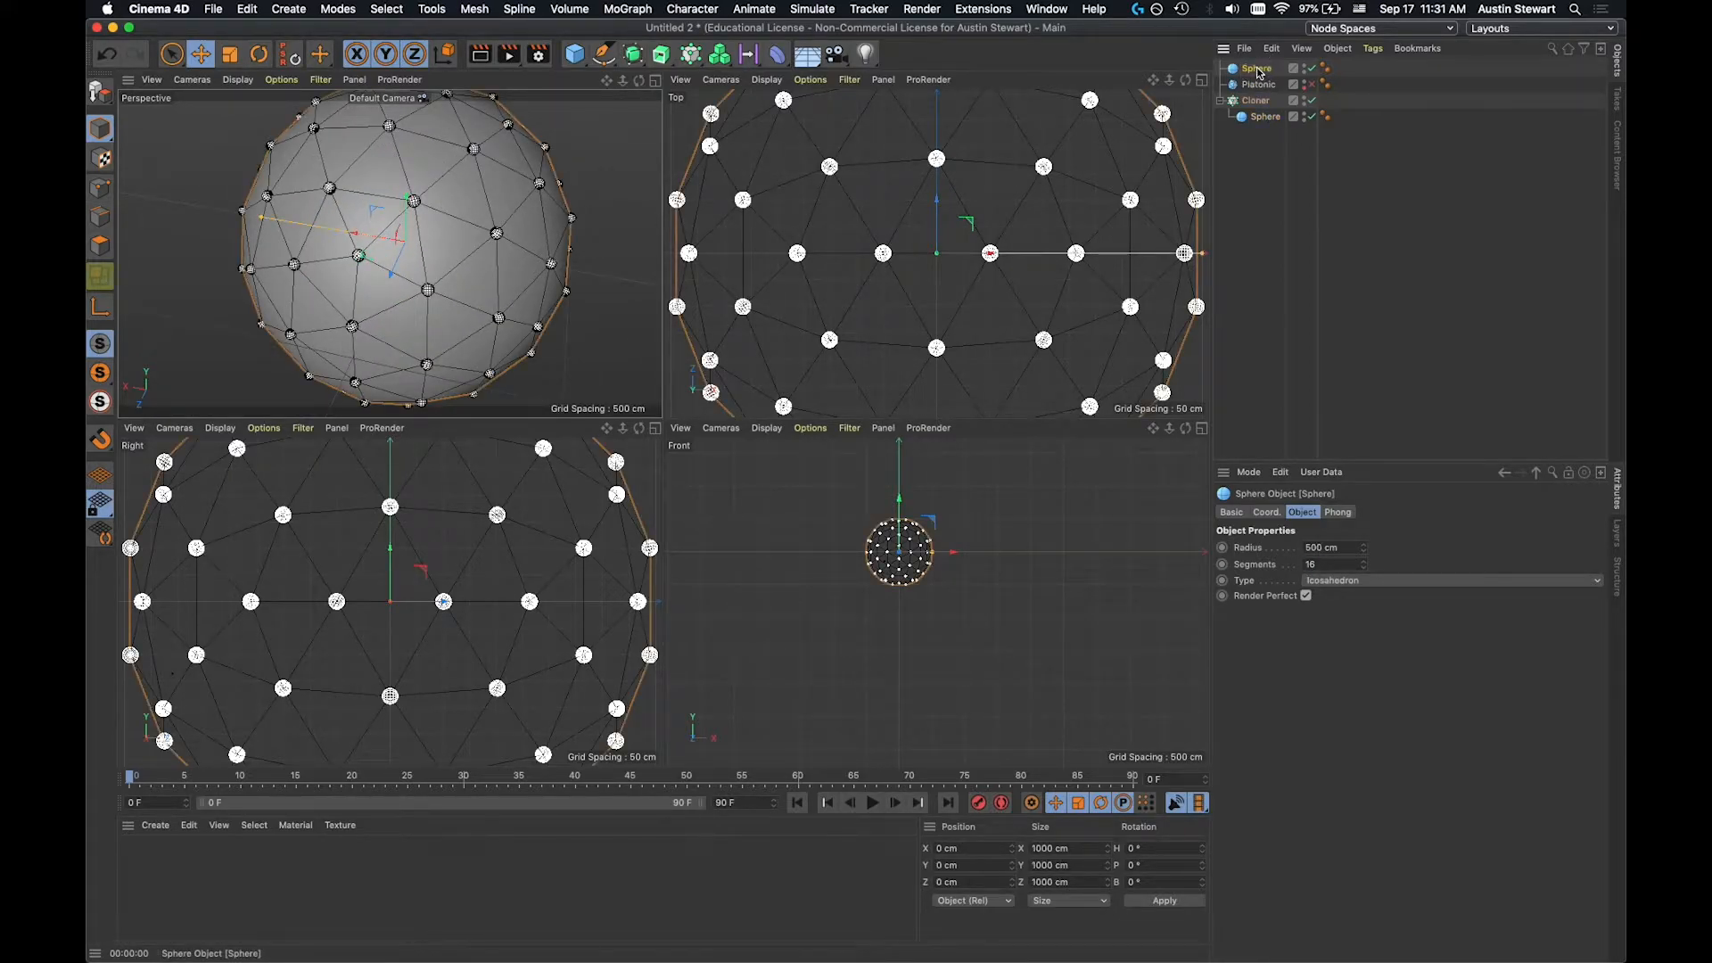
double_click(1323, 565)
type("3")
key("Tab")
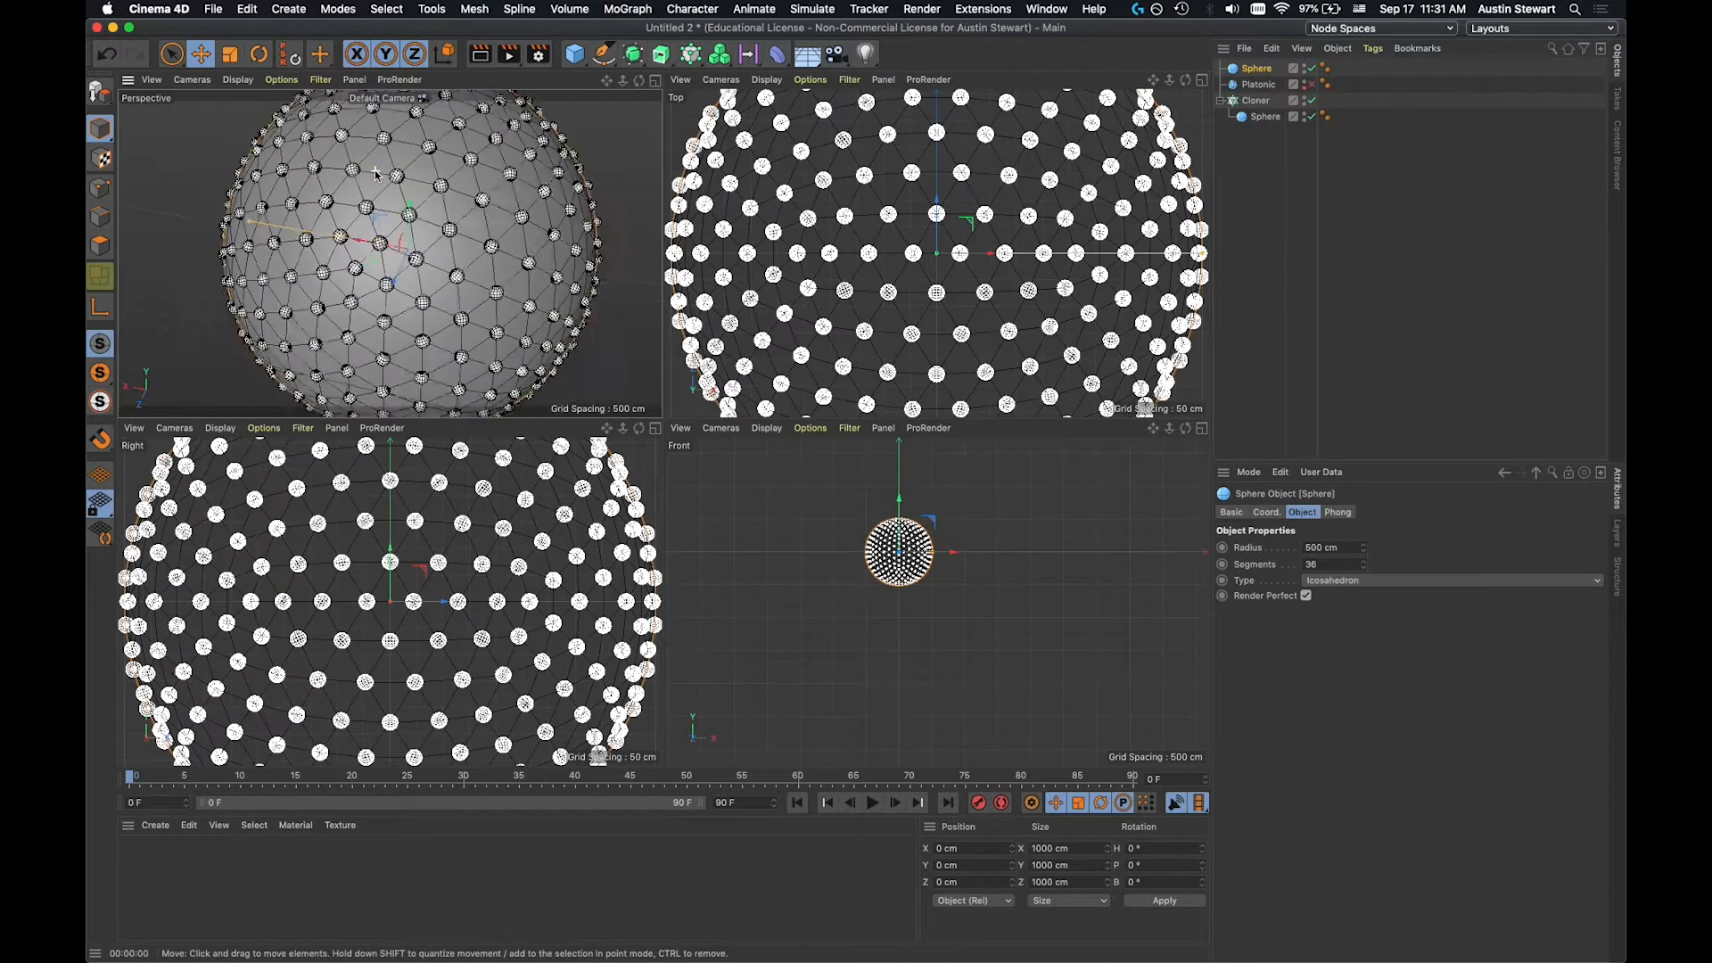
scroll(969, 250, "up", 5)
scroll(967, 249, "down", 3)
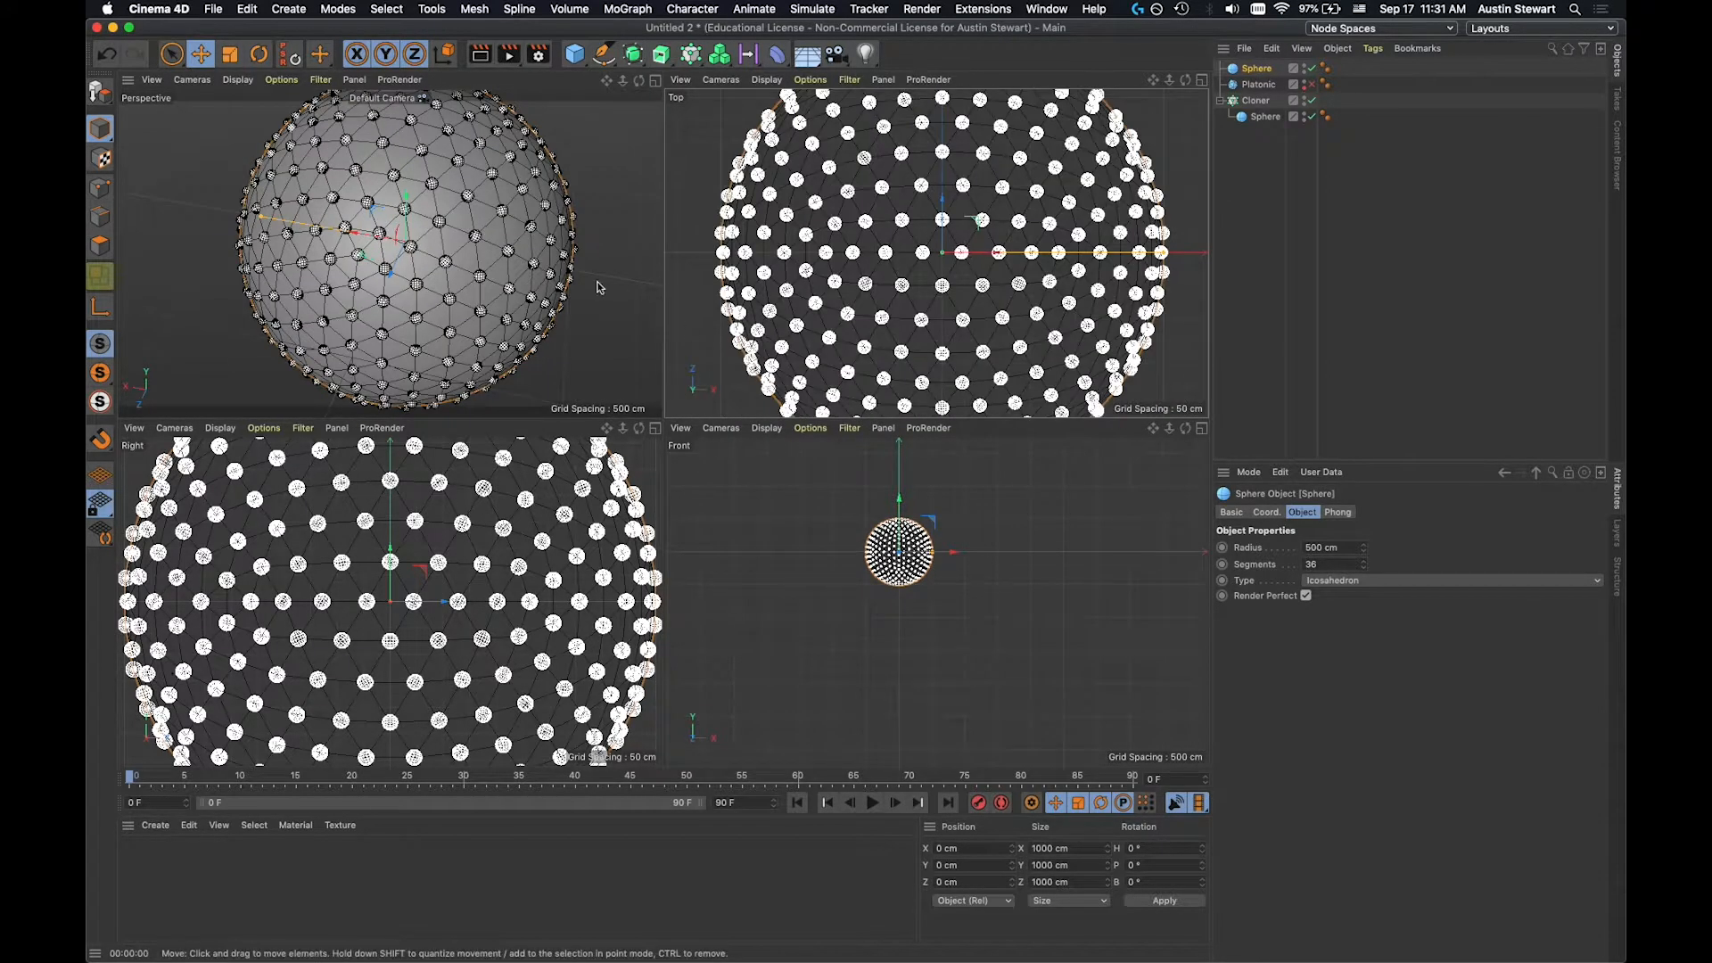
scroll(341, 300, "down", 1)
scroll(341, 294, "up", 3)
scroll(340, 281, "down", 4)
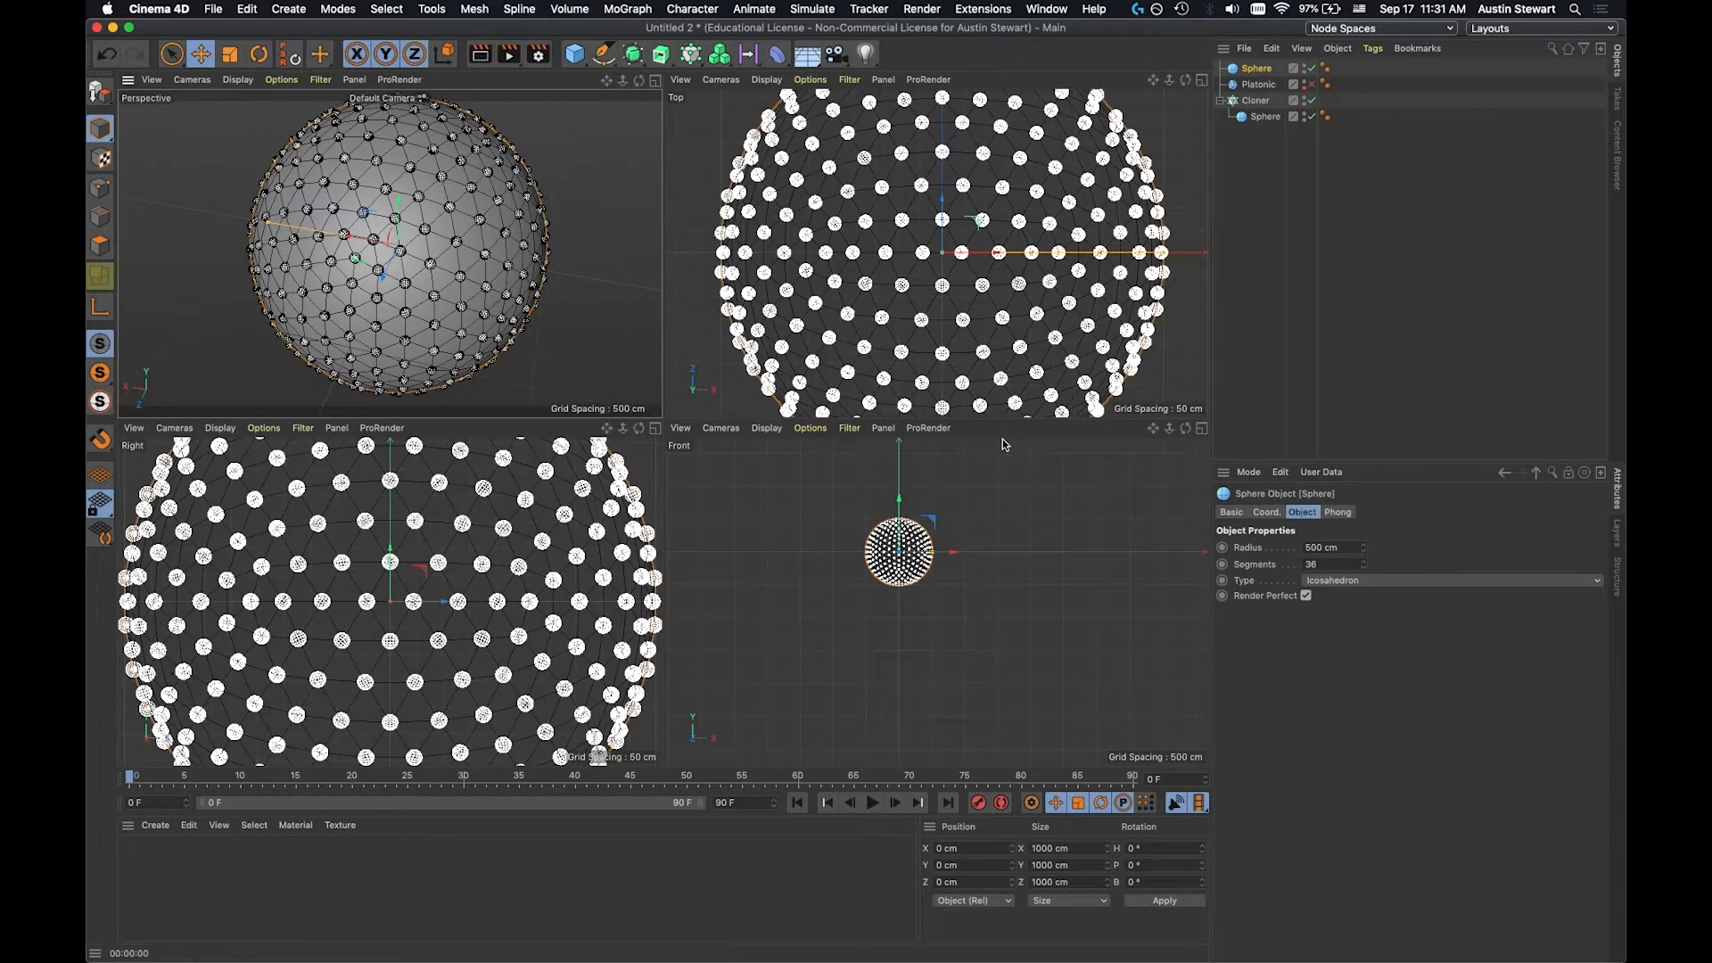
Convert the large sphere that carries the clones into an editable polygon object.
left_click(1256, 99)
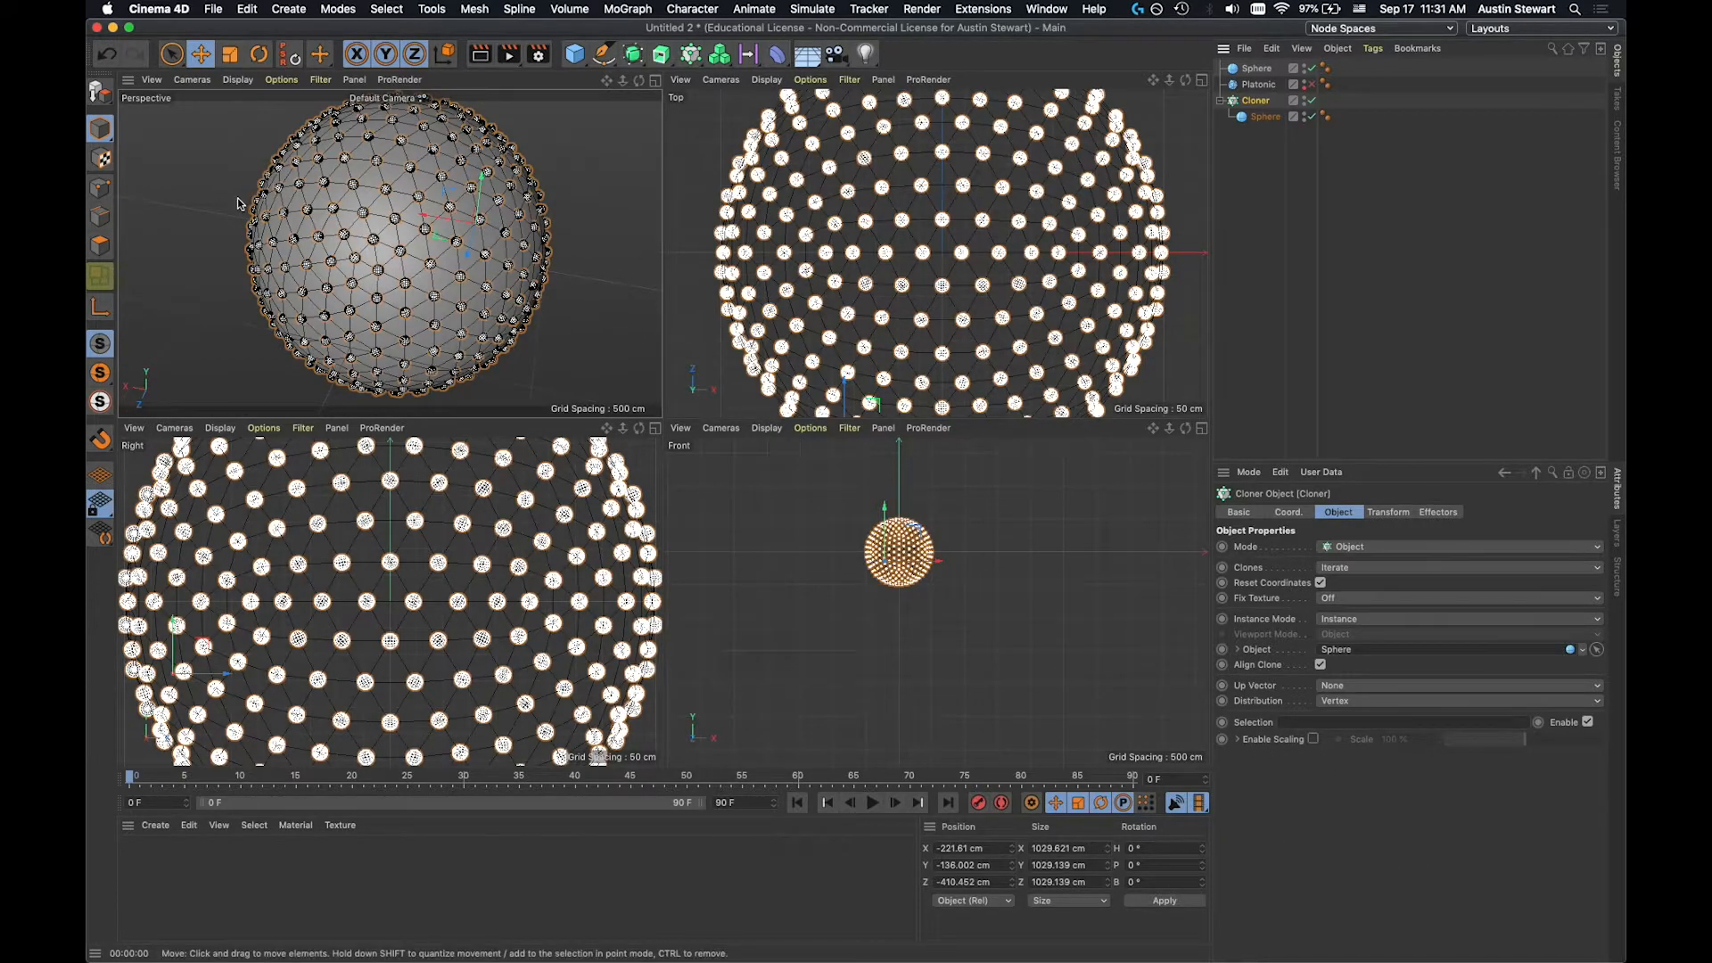
left_click(1256, 70)
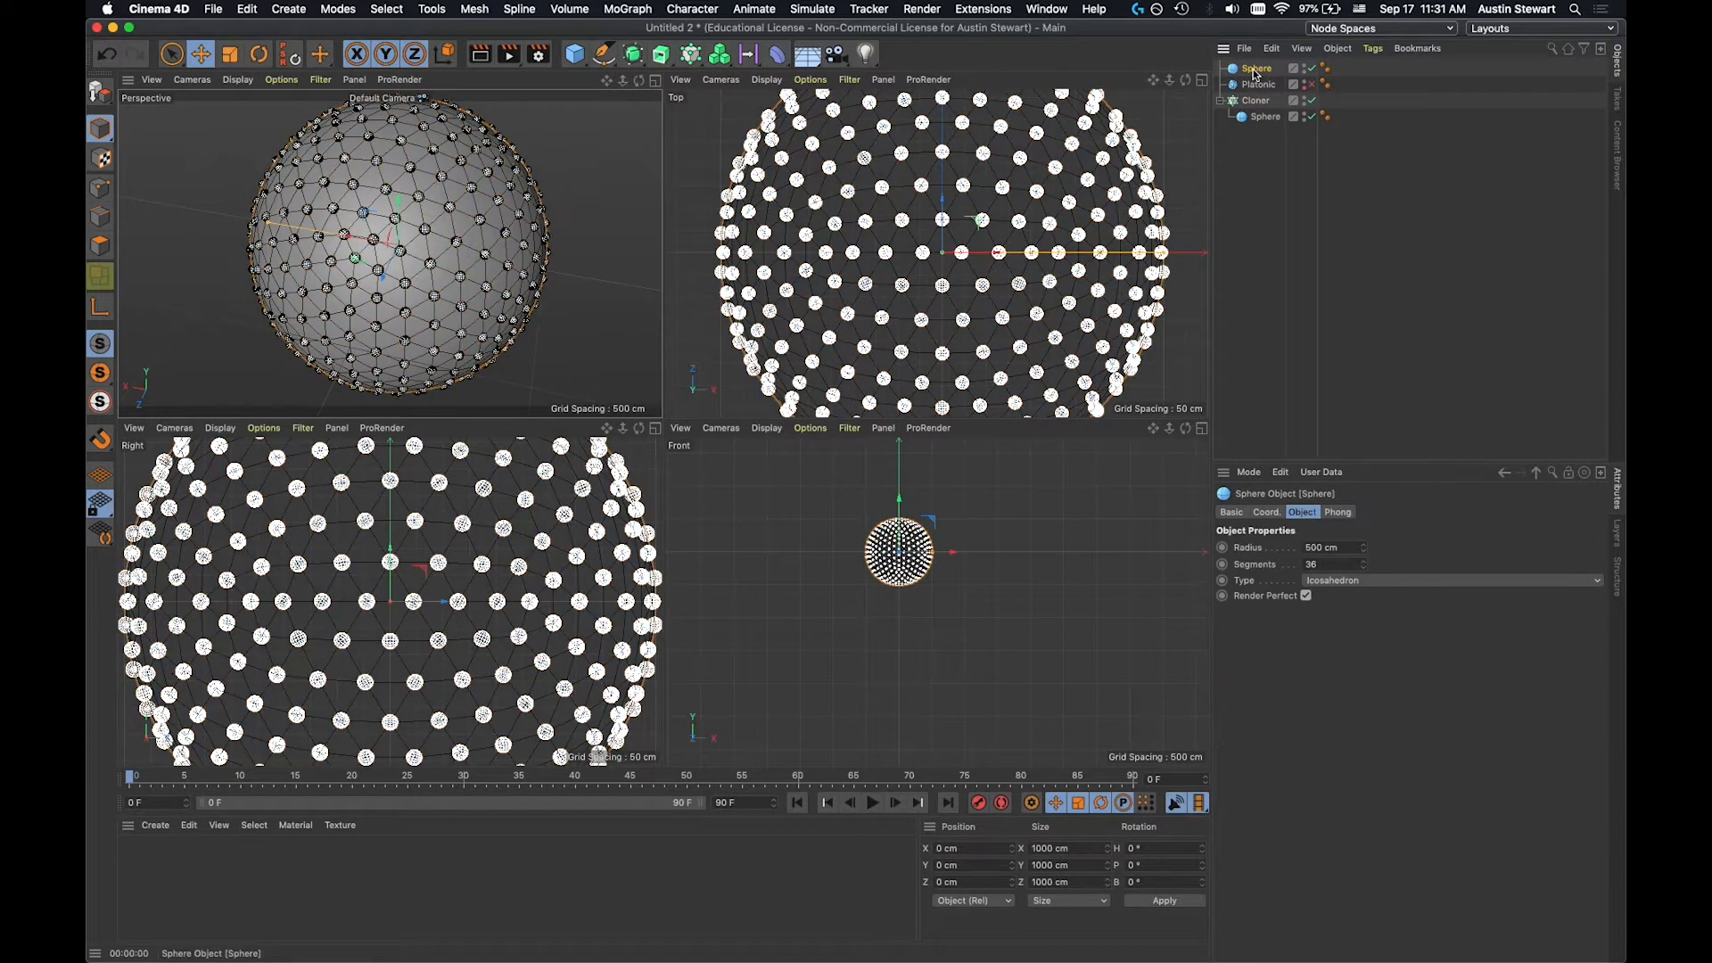
key("c")
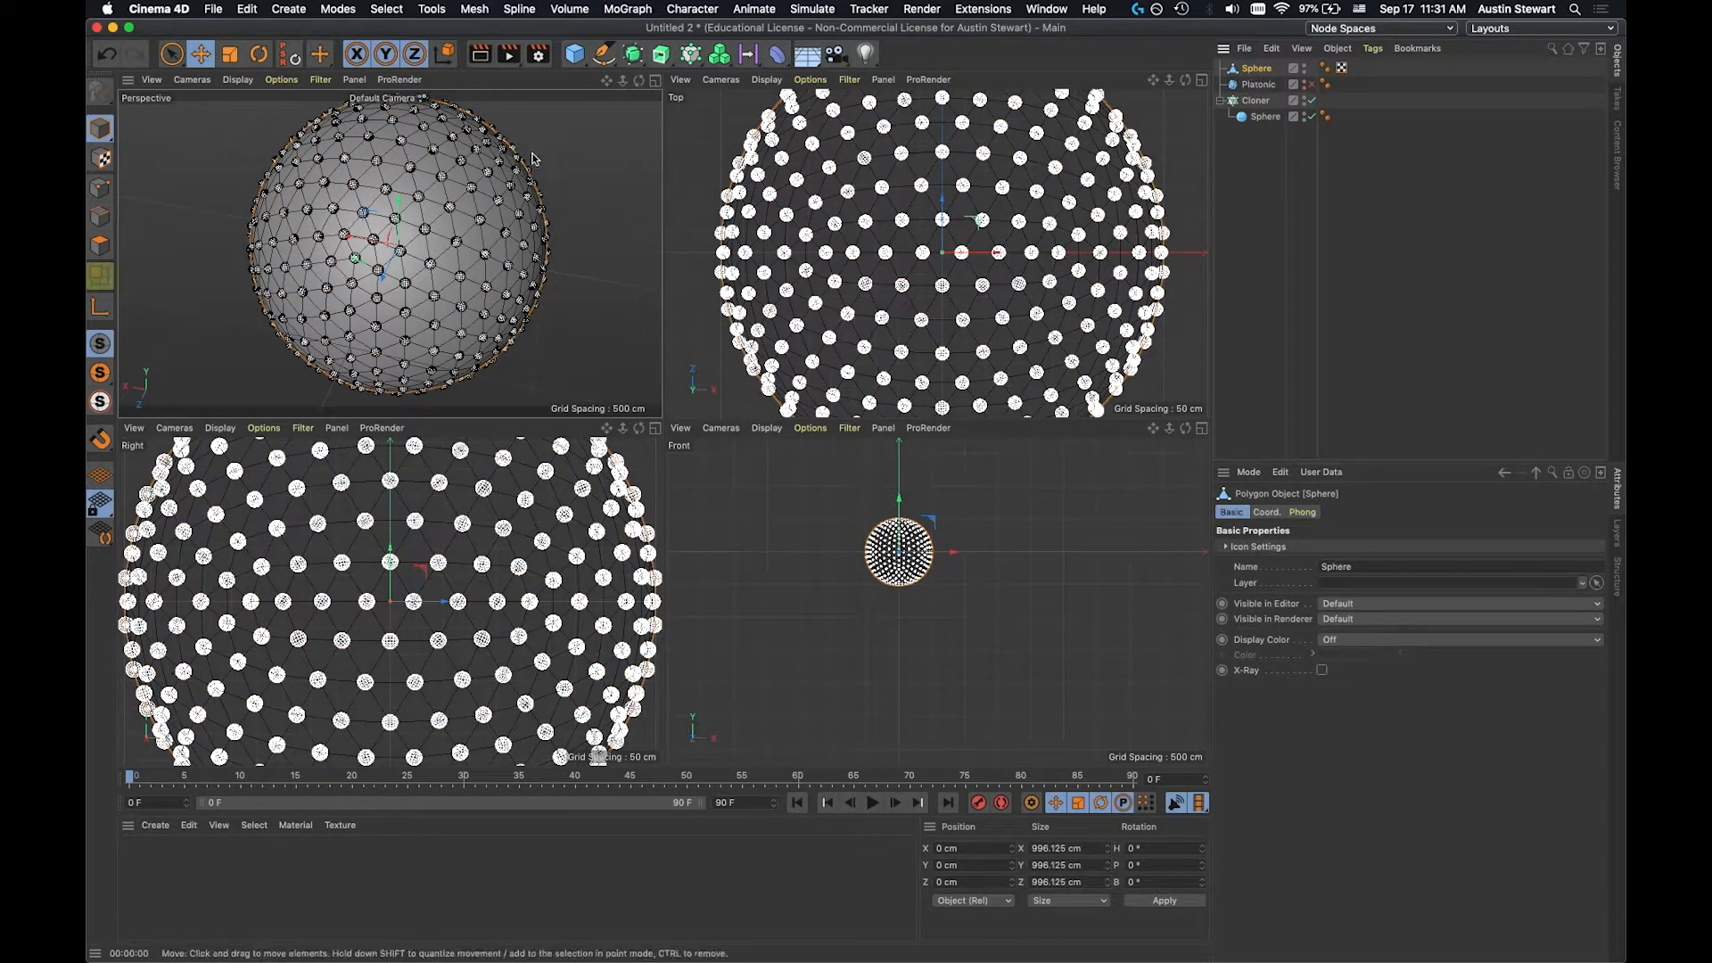
Select two patches of polygons on the large sphere with Live Selection and store them as a polygon selection.
left_click(100, 247)
left_click(173, 56)
mouse_move(325, 219)
left_mouse_down()
mouse_move(362, 200)
mouse_move(368, 242)
mouse_move(442, 292)
mouse_move(502, 266)
mouse_move(446, 348)
mouse_move(514, 303)
mouse_move(471, 291)
mouse_move(488, 294)
mouse_move(515, 216)
mouse_move(482, 179)
mouse_move(530, 351)
mouse_move(501, 325)
mouse_move(516, 303)
left_mouse_up()
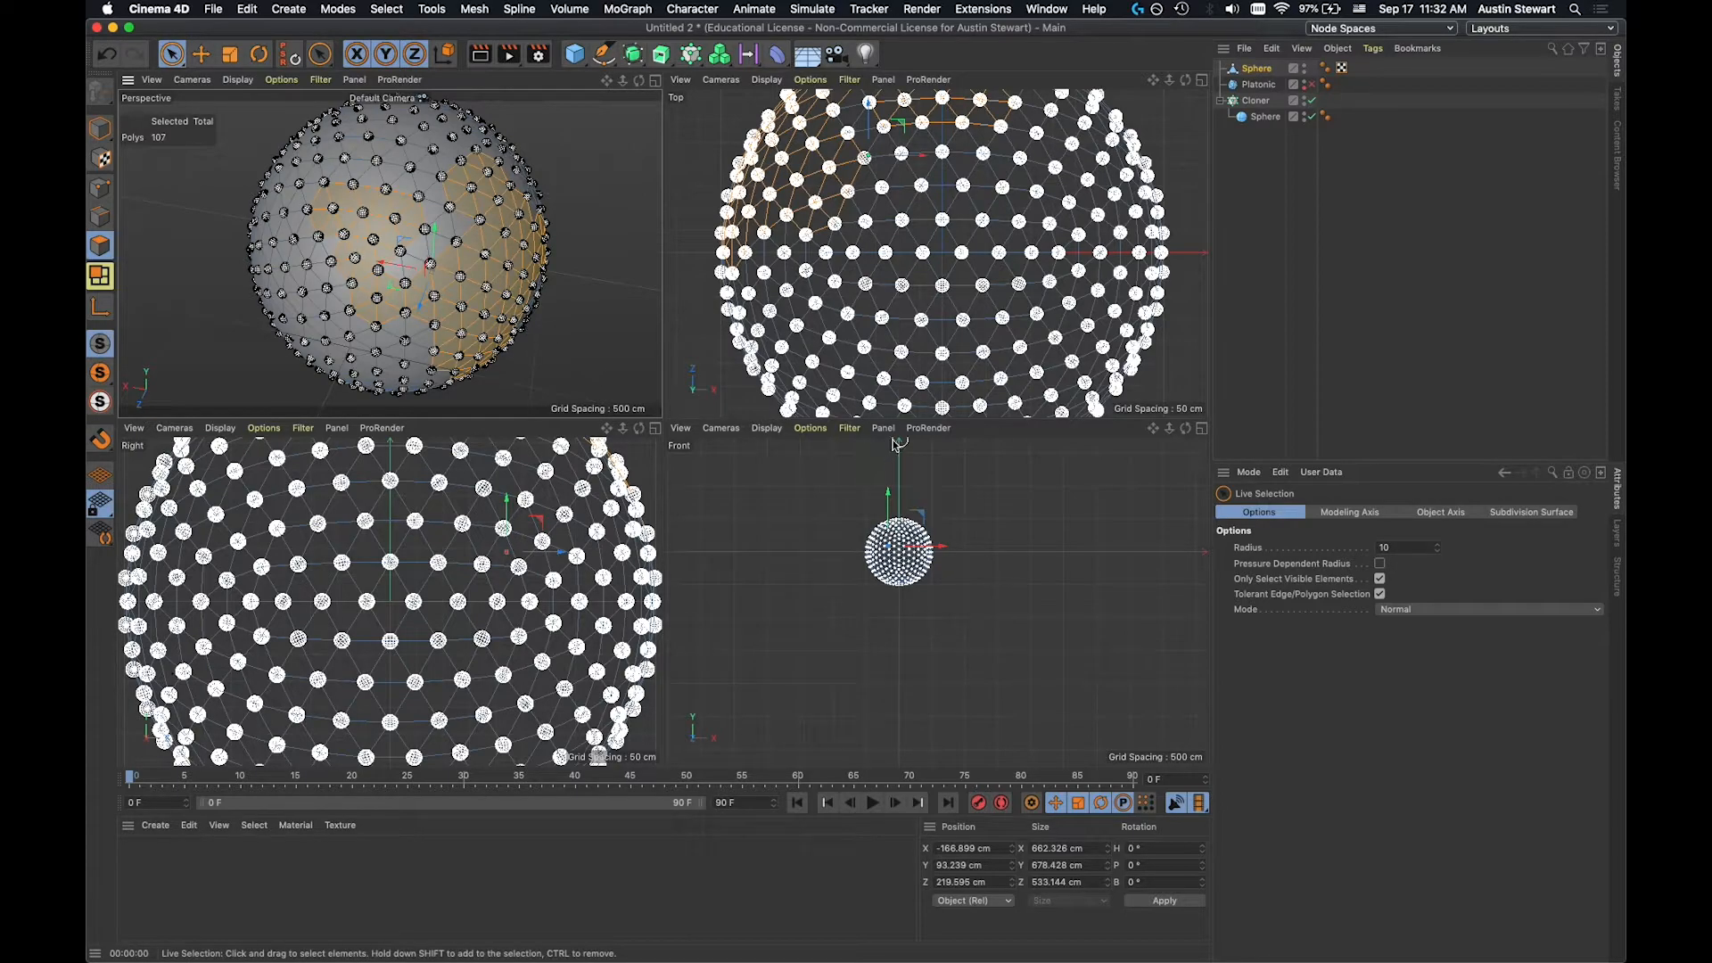
left_click(386, 9)
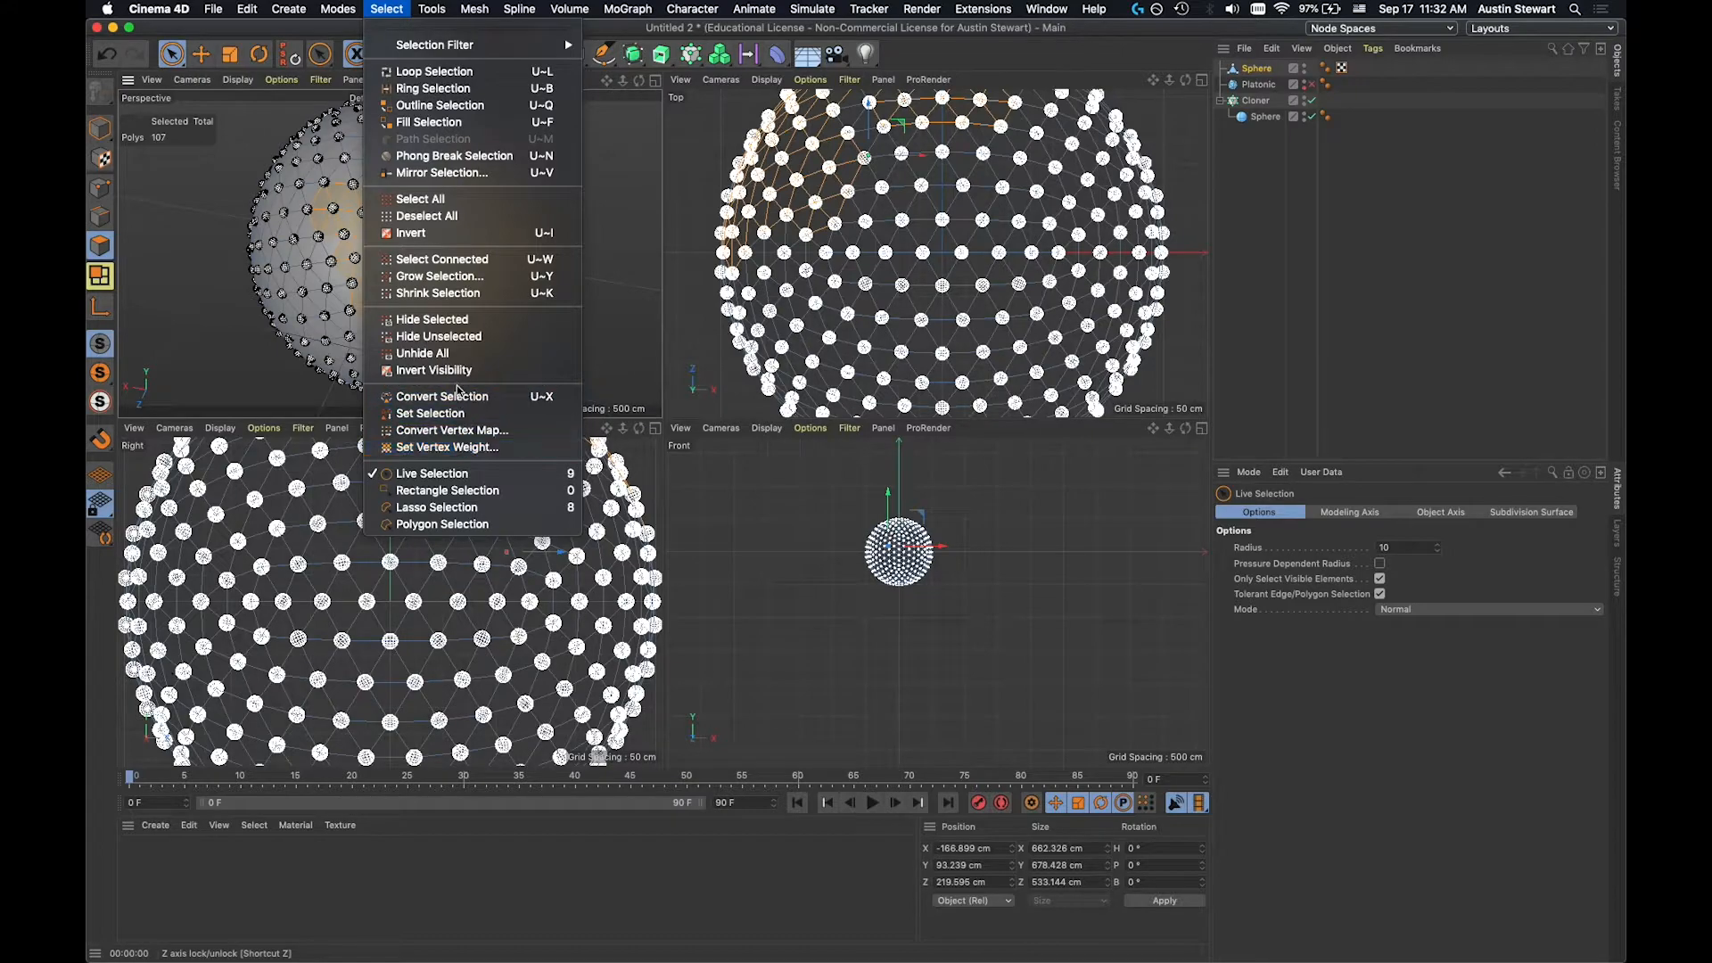
left_click(460, 414)
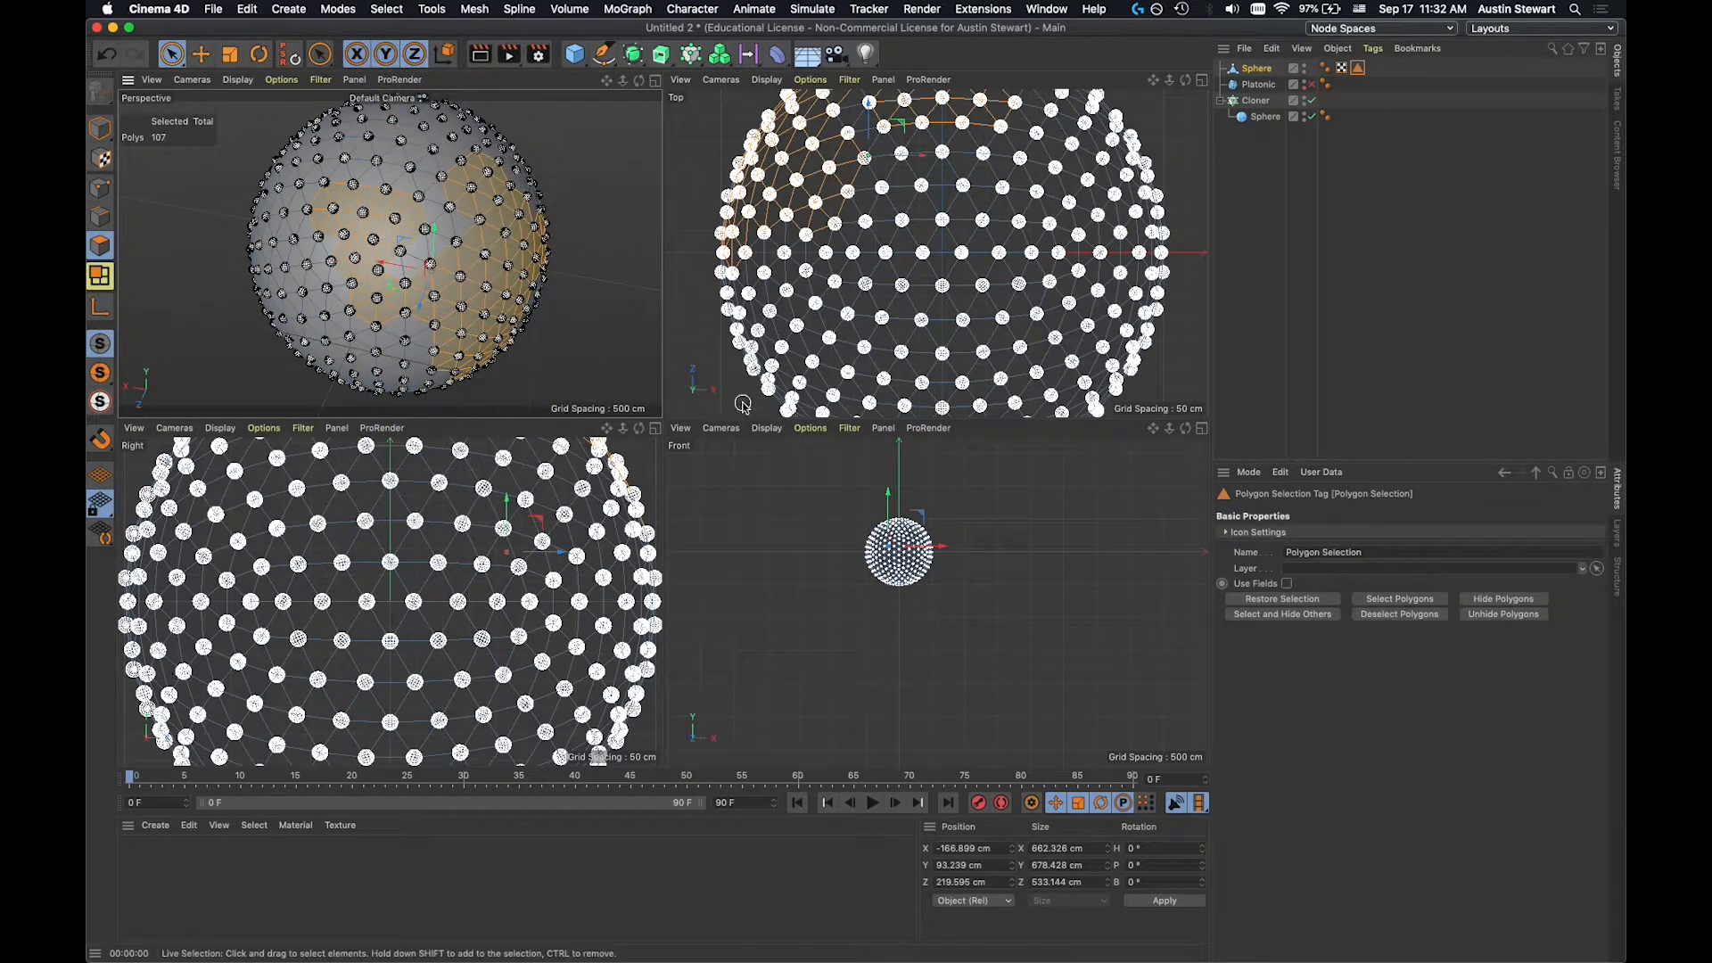
Limit the Cloner to the sphere's stored polygon selection.
left_click(1255, 102)
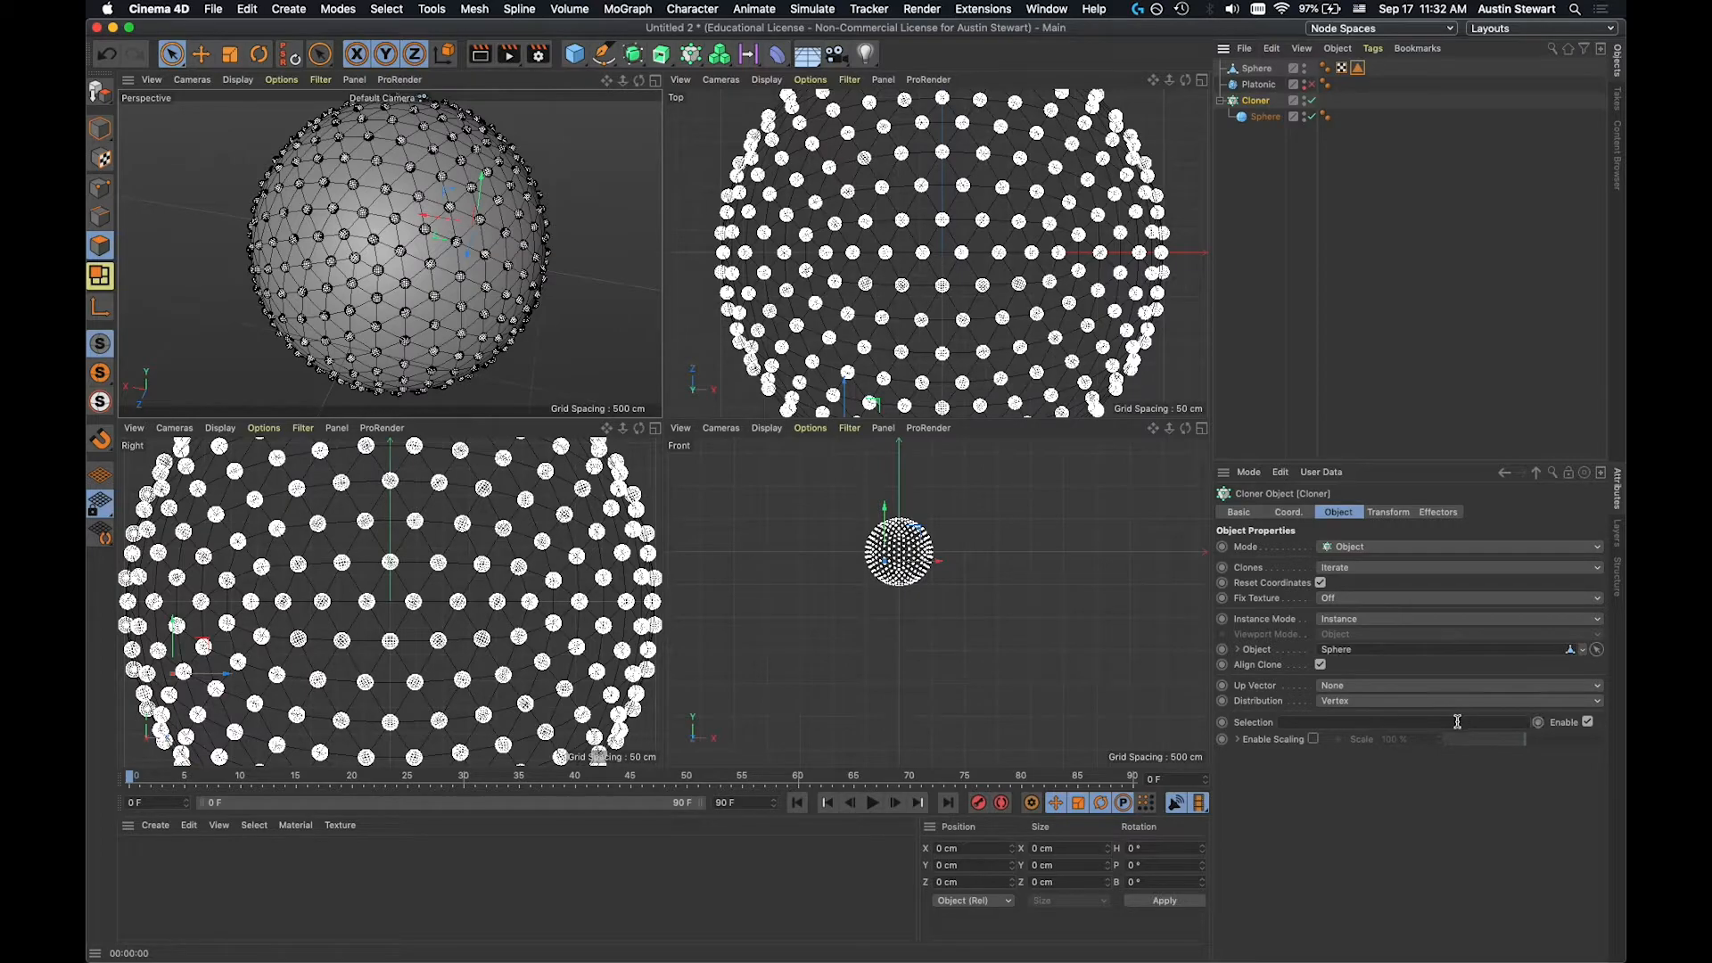
left_click_drag(1357, 68, 1372, 727)
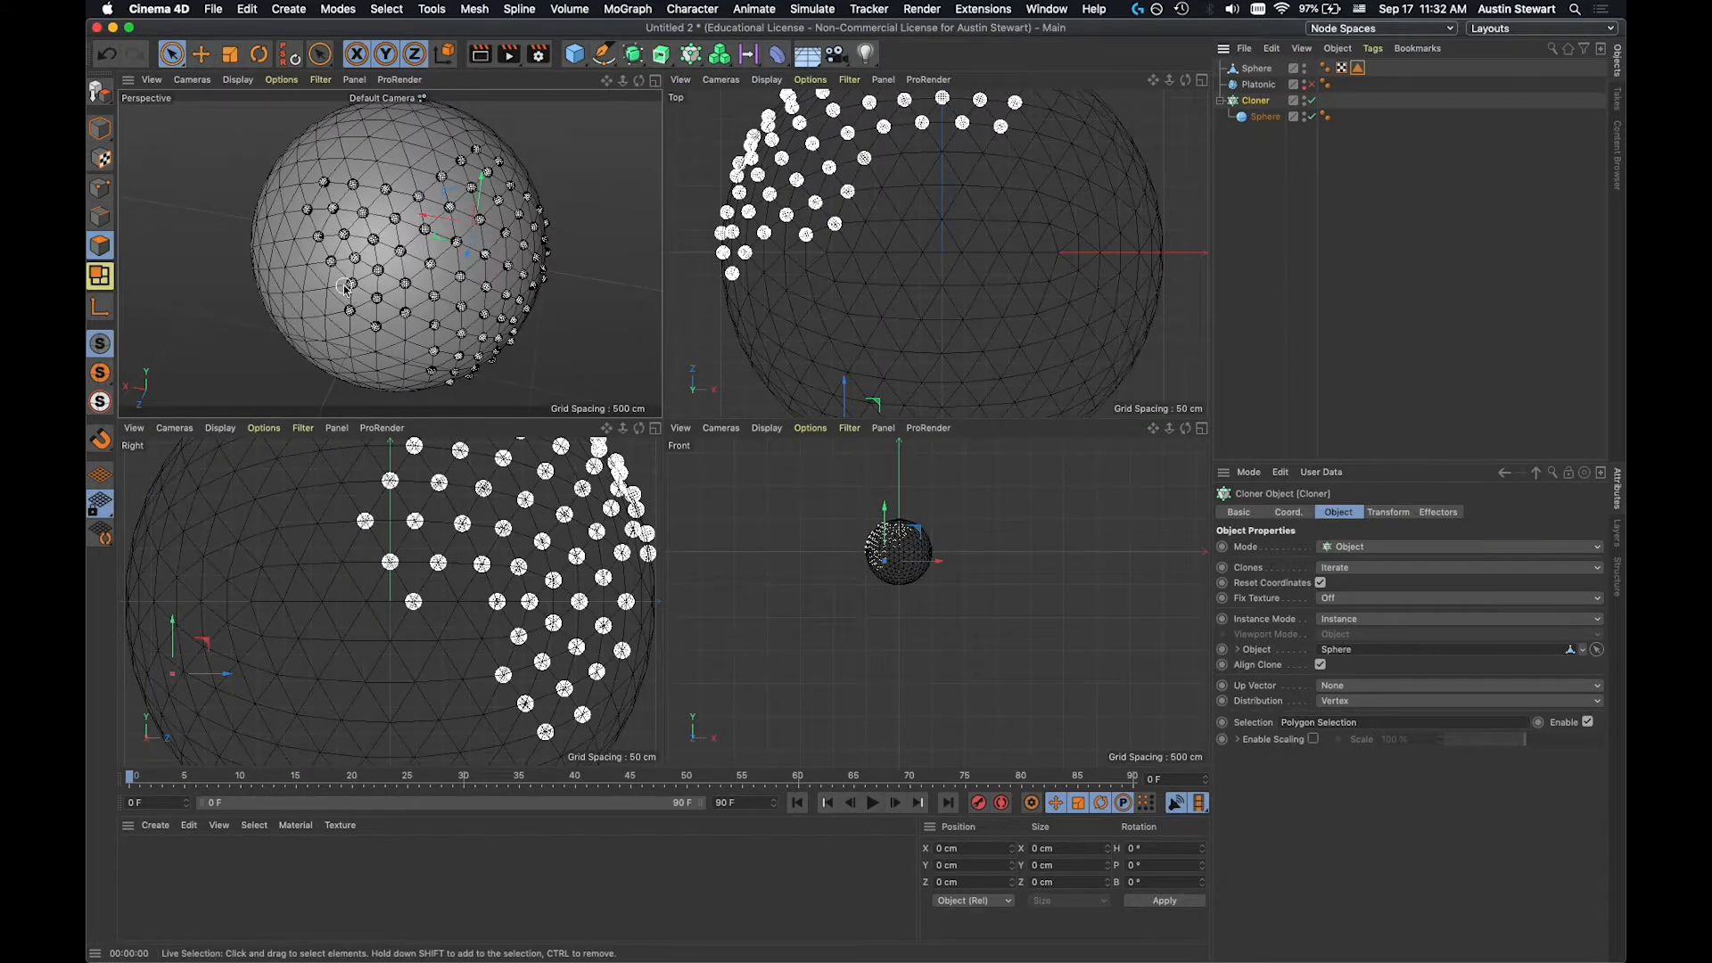
mouse_move(355, 282)
left_mouse_down("alt")
mouse_move(348, 125)
mouse_move(268, 115)
mouse_move(268, 175)
mouse_move(299, 242)
mouse_move(499, 207)
mouse_move(470, 155)
mouse_move(517, 237)
mouse_move(537, 131)
mouse_move(486, 115)
mouse_move(329, 259)
mouse_move(535, 268)
mouse_move(458, 371)
mouse_move(357, 294)
mouse_move(427, 254)
mouse_move(524, 291)
mouse_move(497, 261)
left_mouse_up("alt")
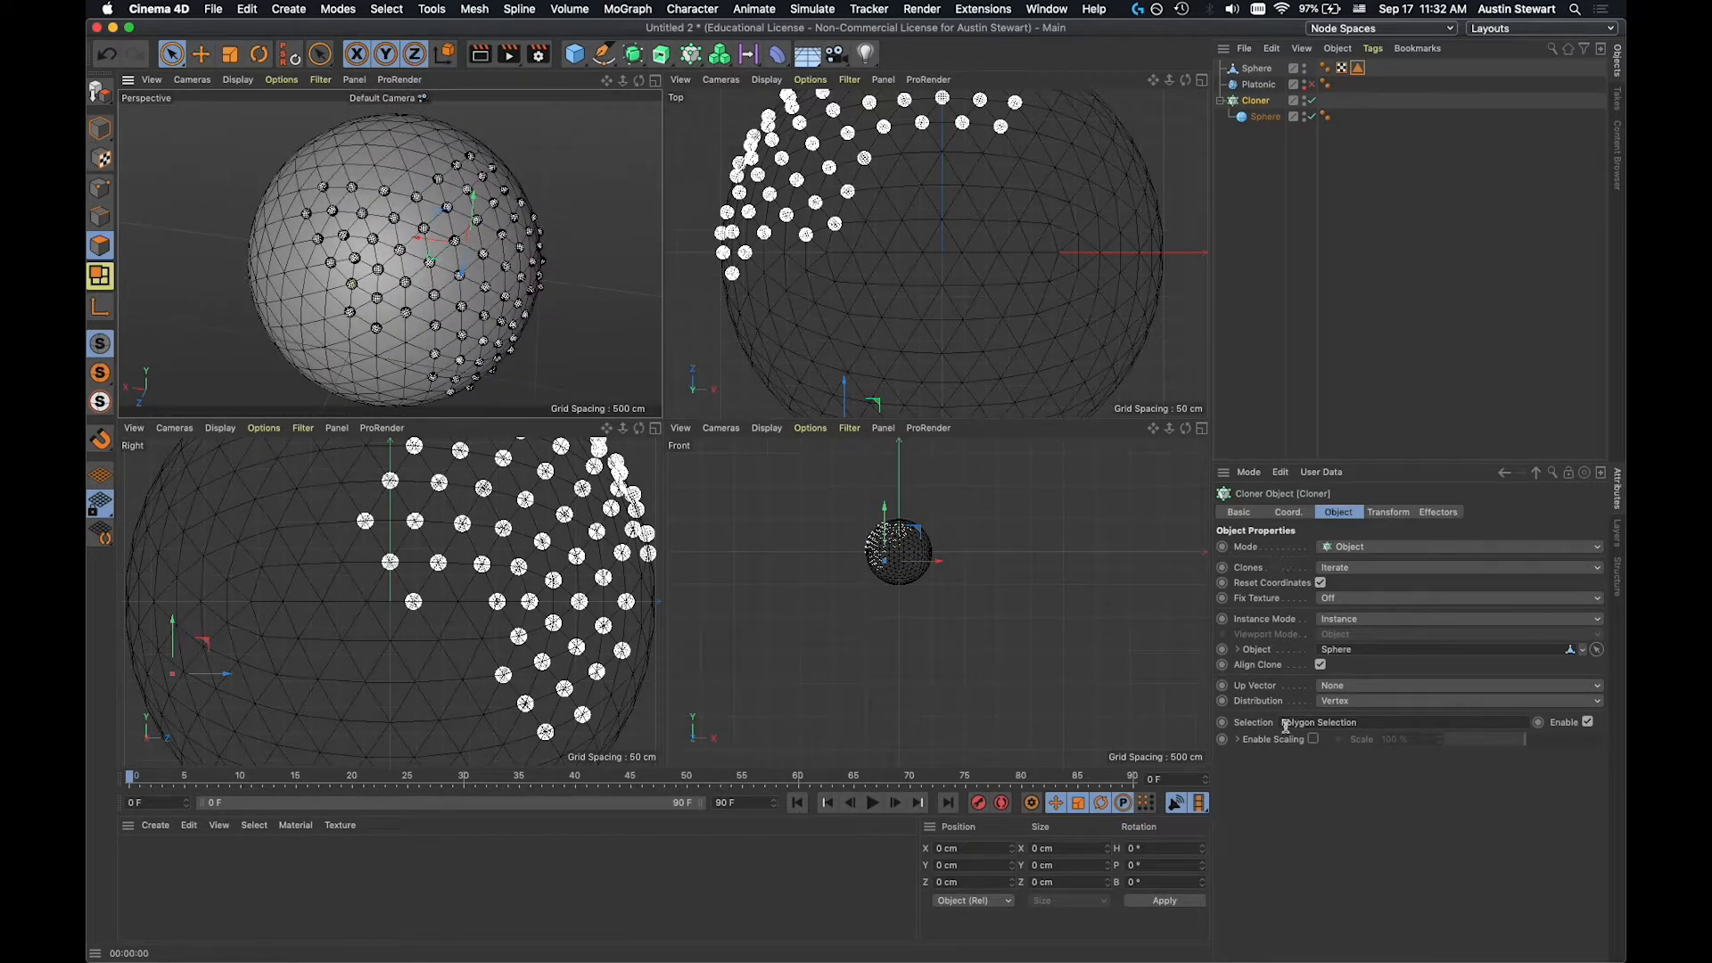
Enable scaling on the Cloner with a scale of 200% and look at the clones up close.
left_click(1313, 739)
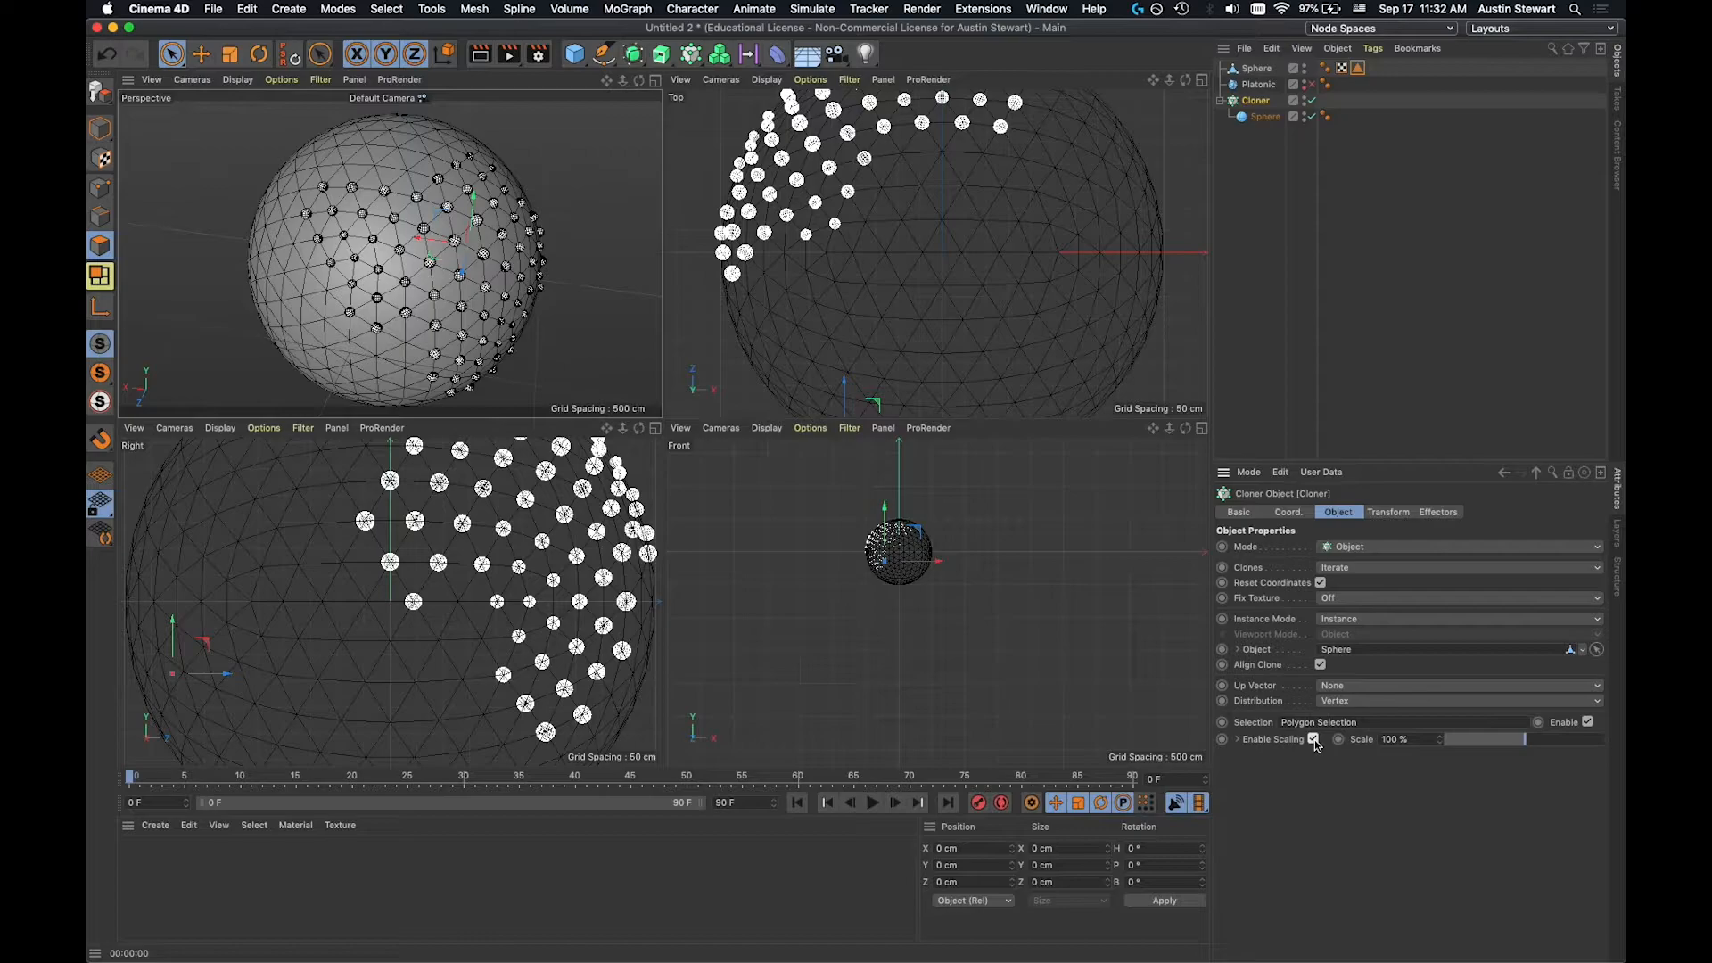
left_click_drag(1528, 745, 1619, 727)
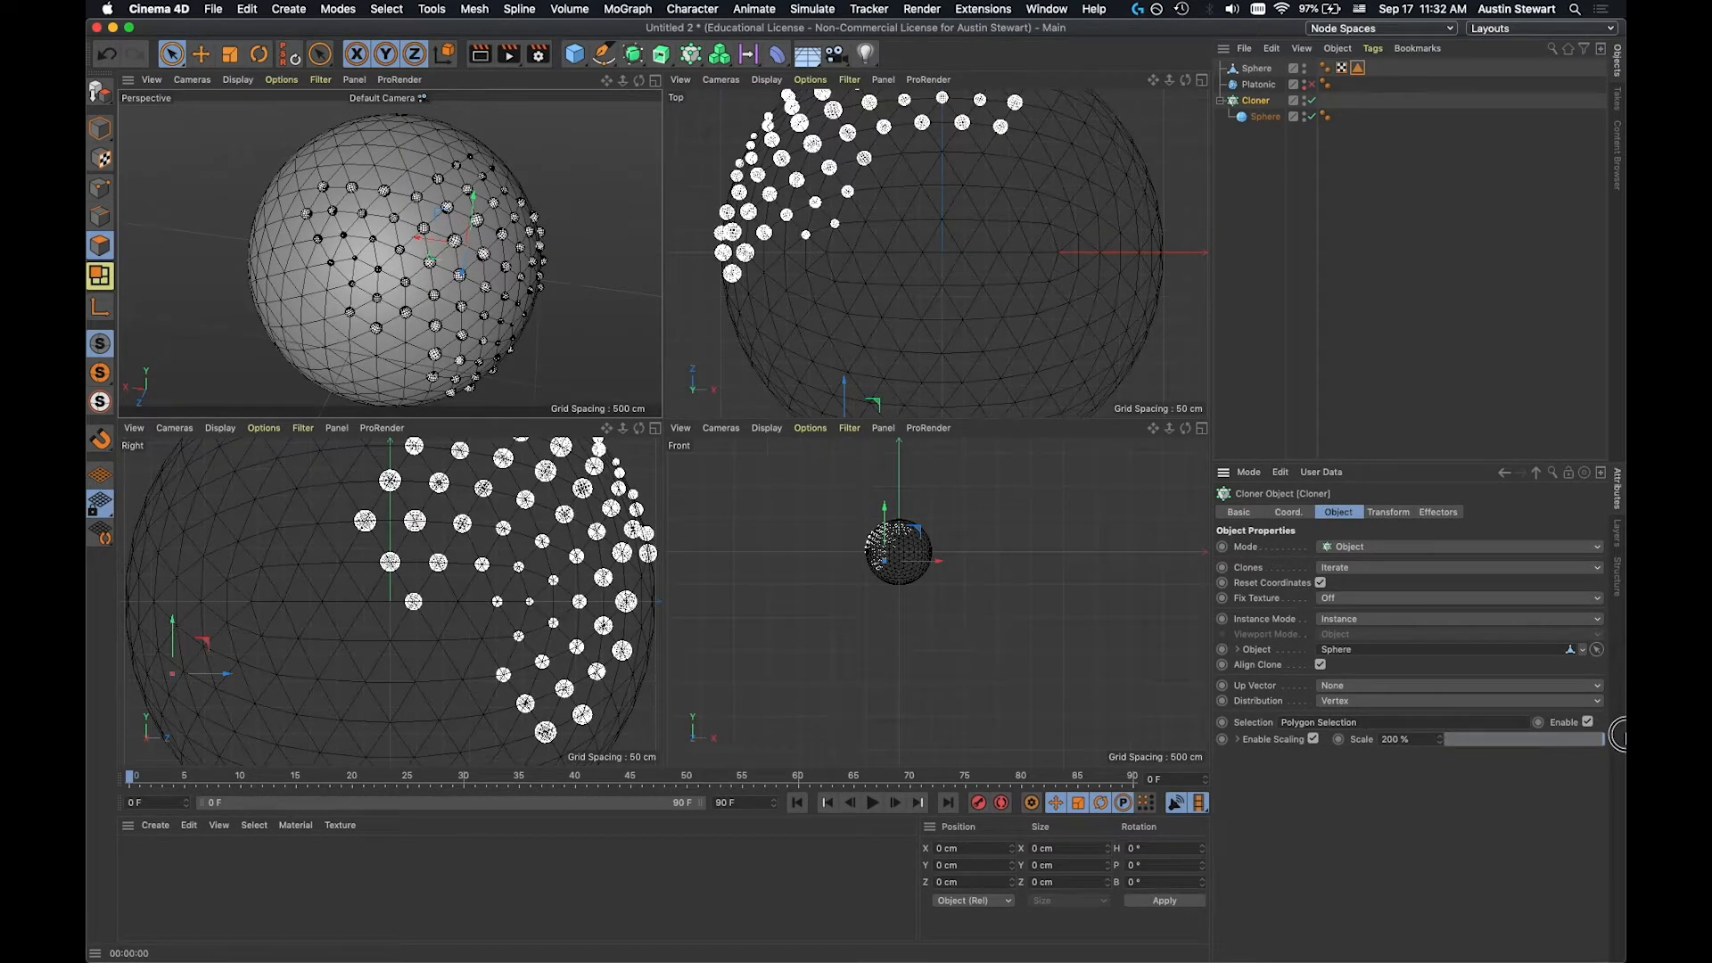
left_click(1238, 740)
mouse_move(1602, 740)
left_mouse_down()
mouse_move(1498, 752)
mouse_move(1620, 739)
left_mouse_up()
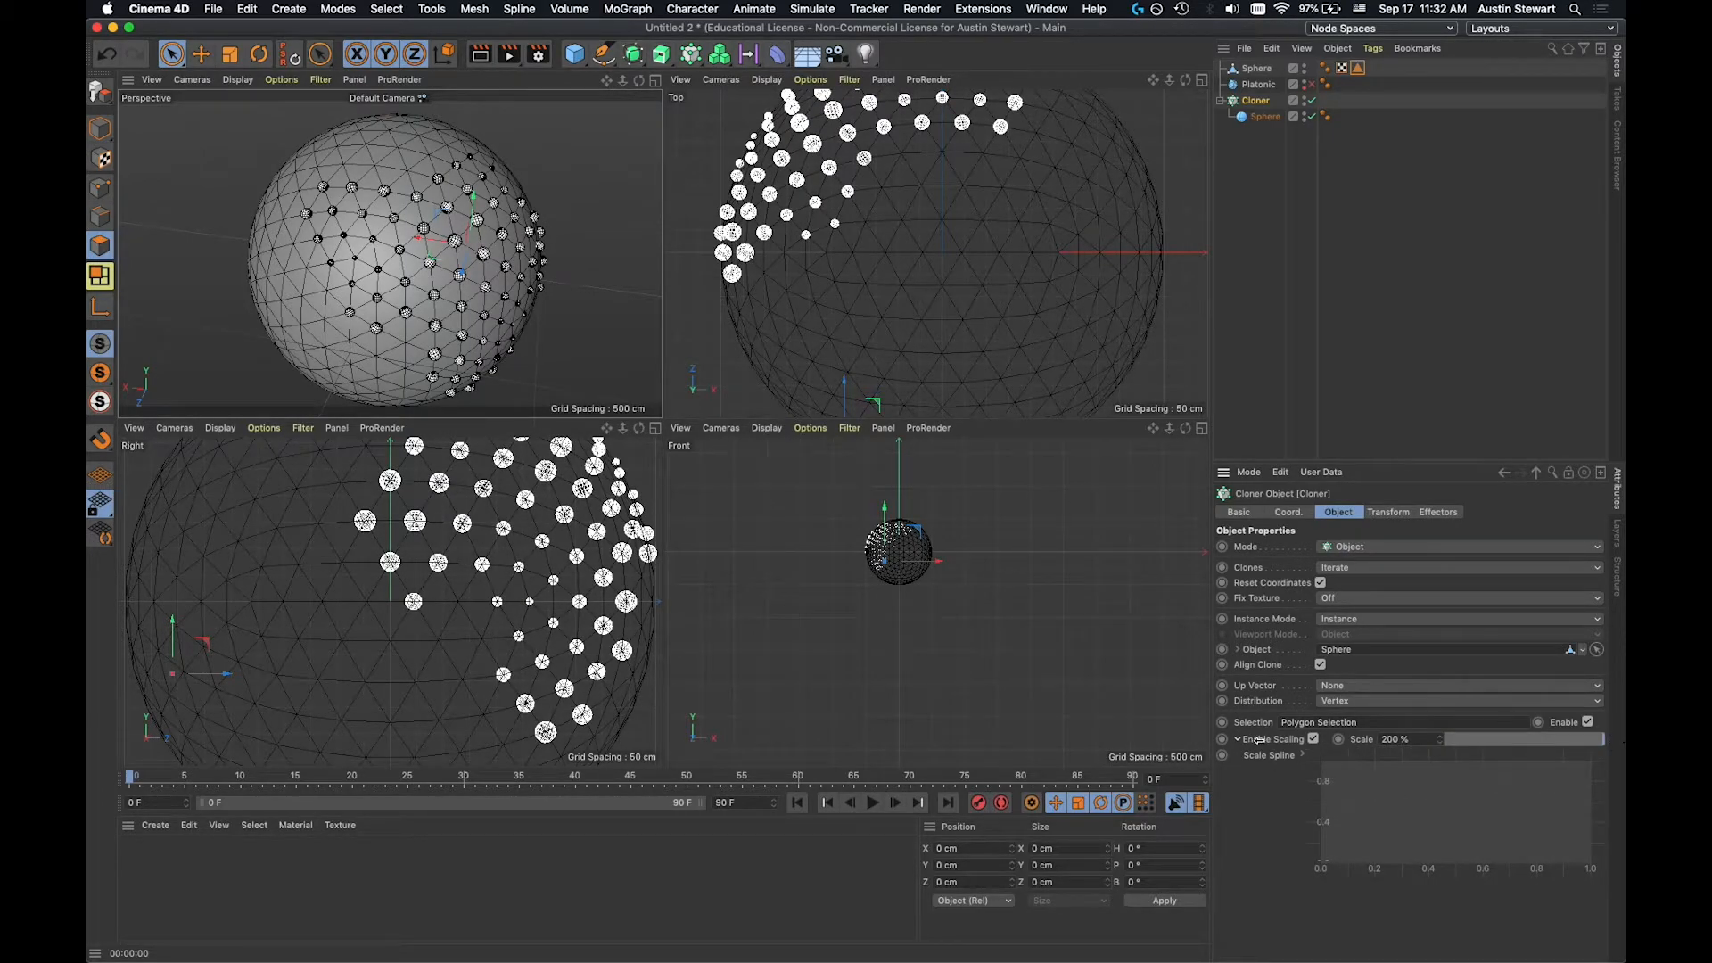
left_click(1238, 739)
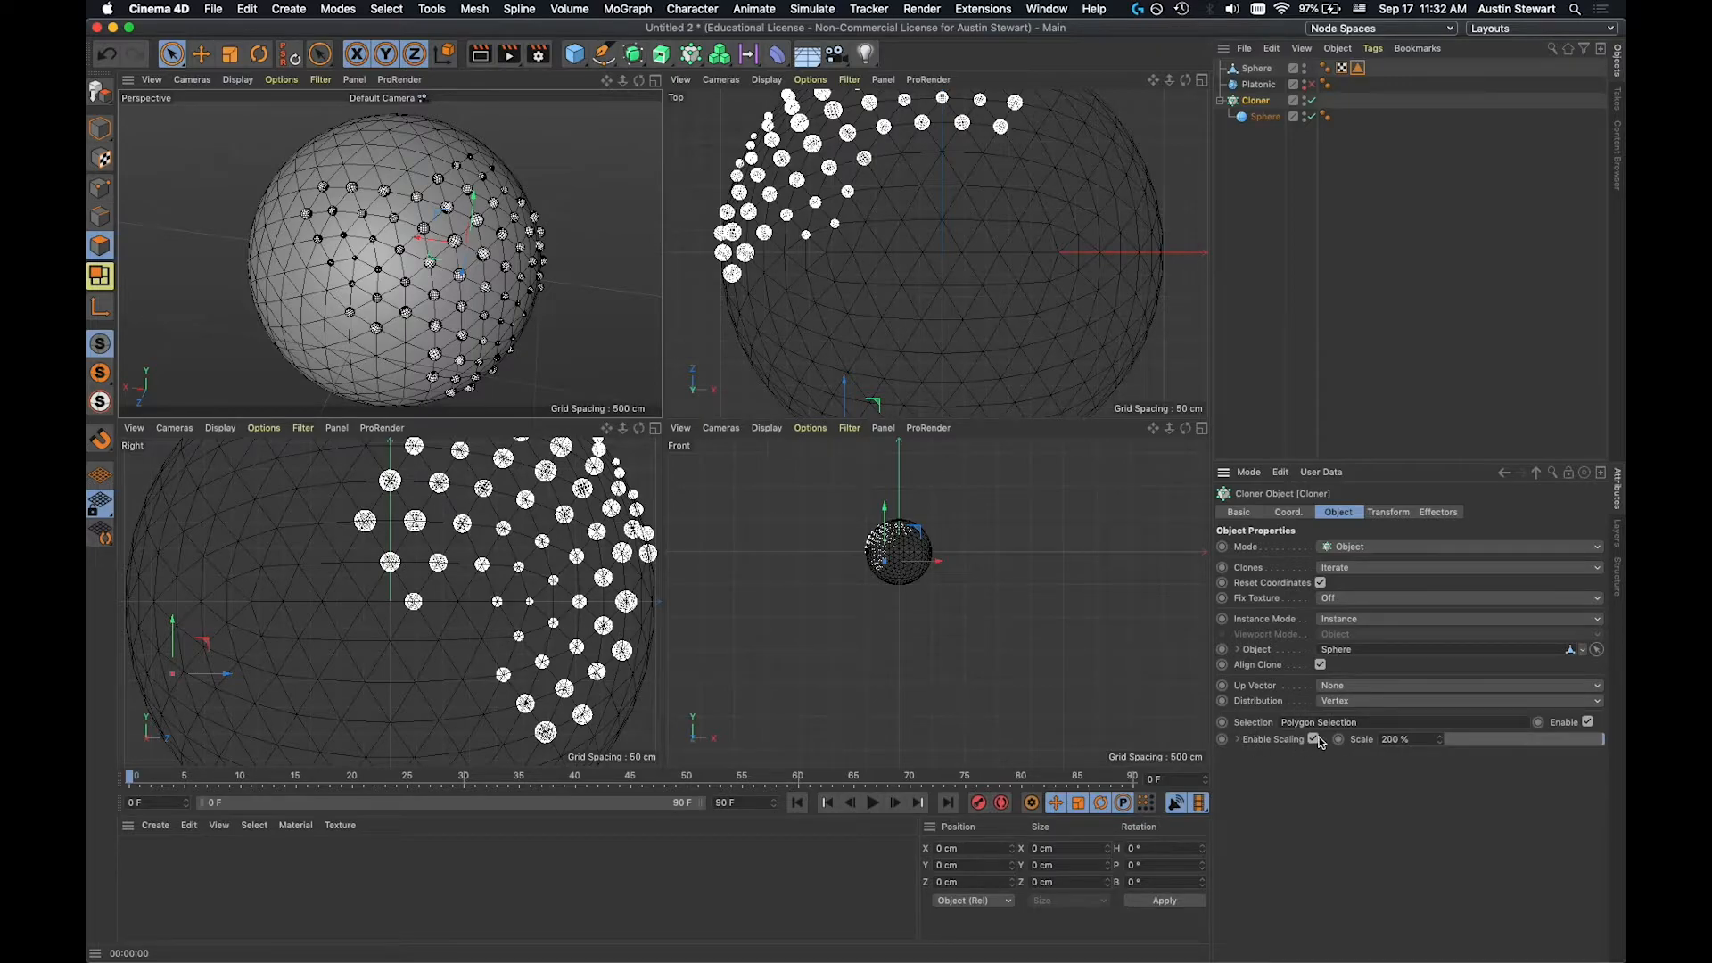
scroll(376, 264, "up", 3)
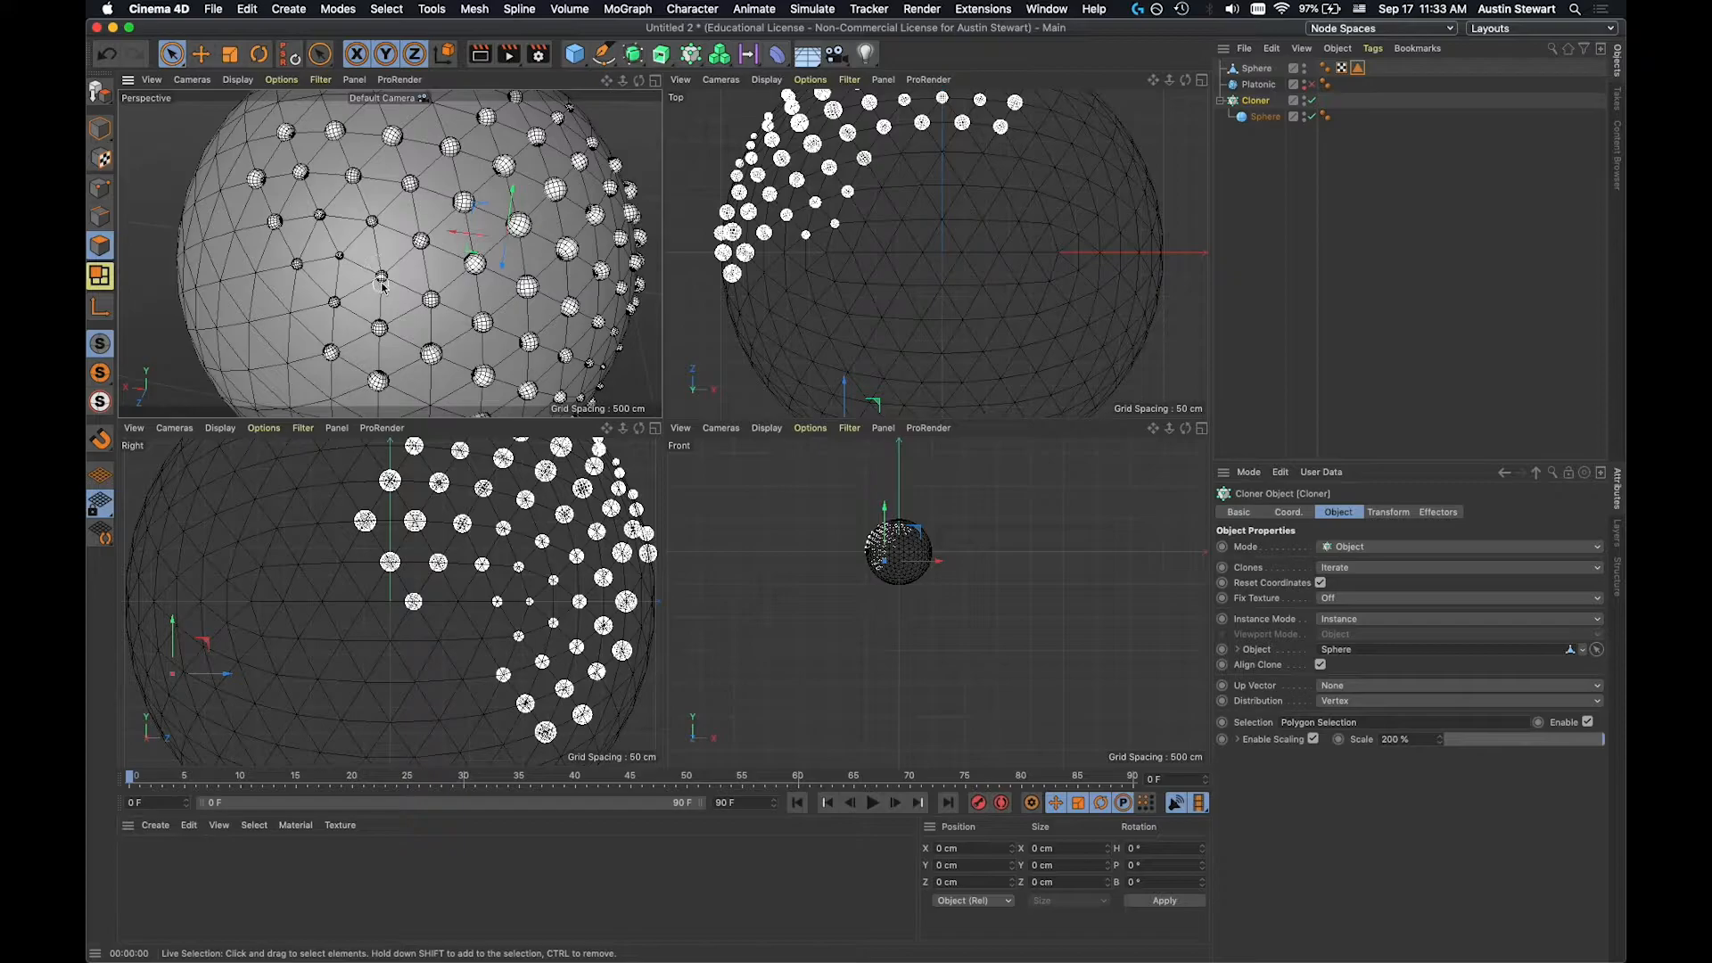
left_click_drag(382, 284, 332, 218, "alt")
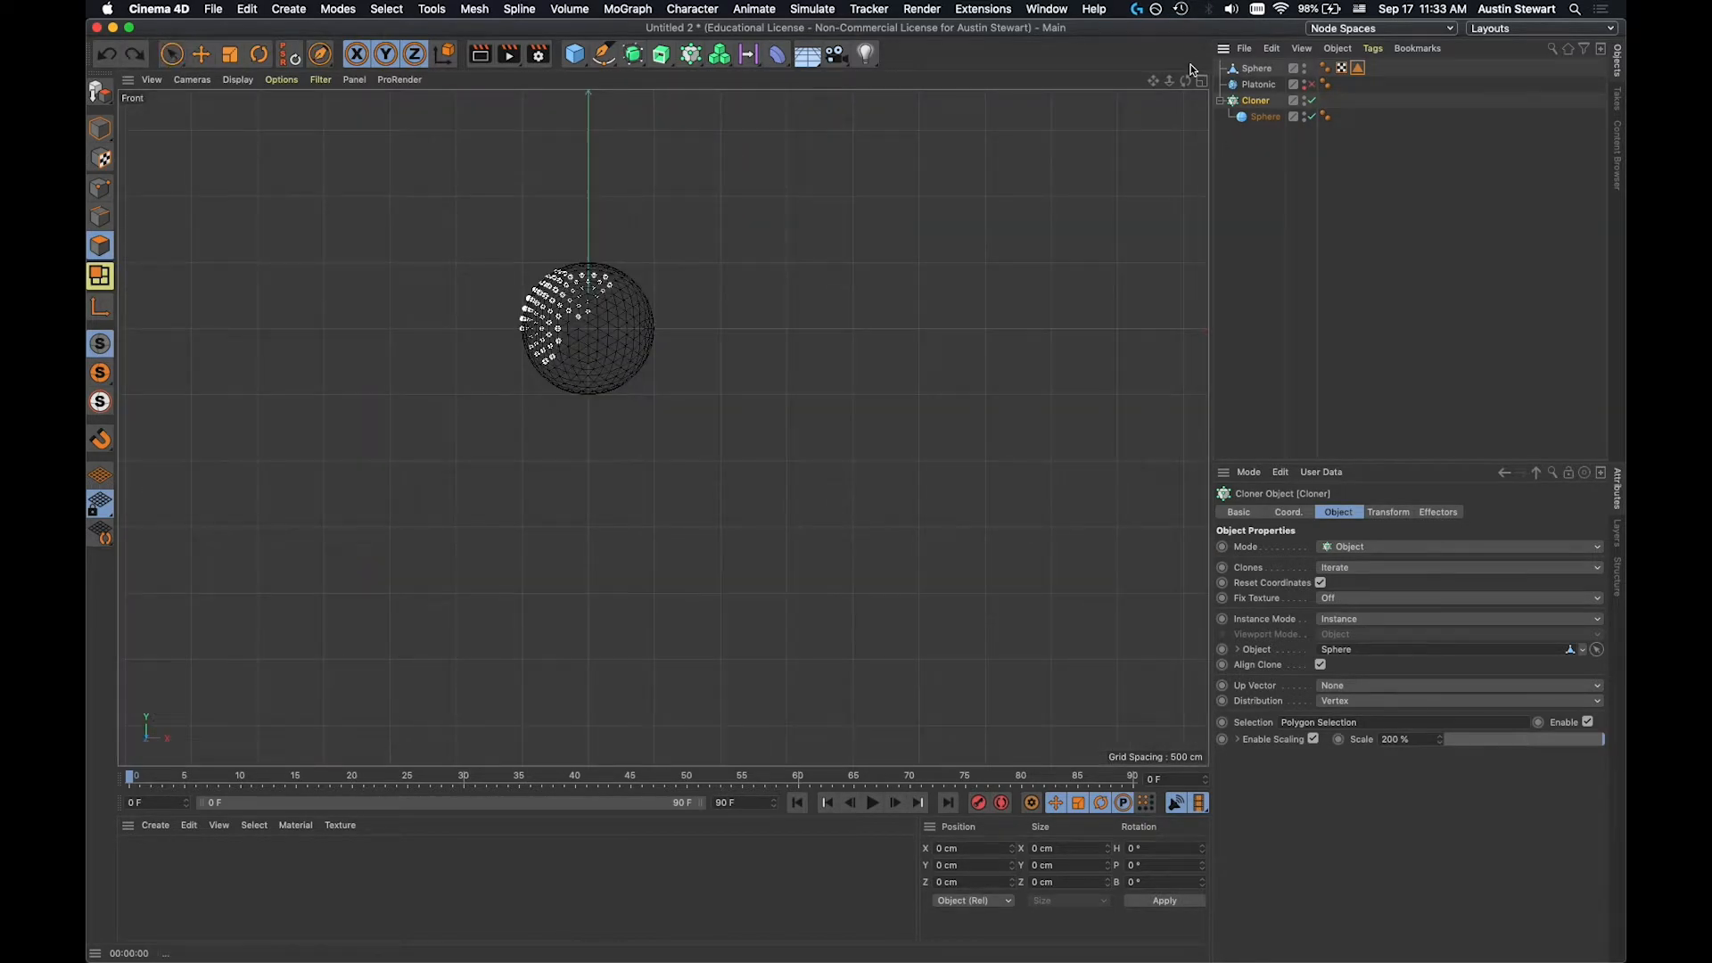
Sketch a freehand wavy spline beside the large sphere in the maximized front view.
left_click(1202, 82)
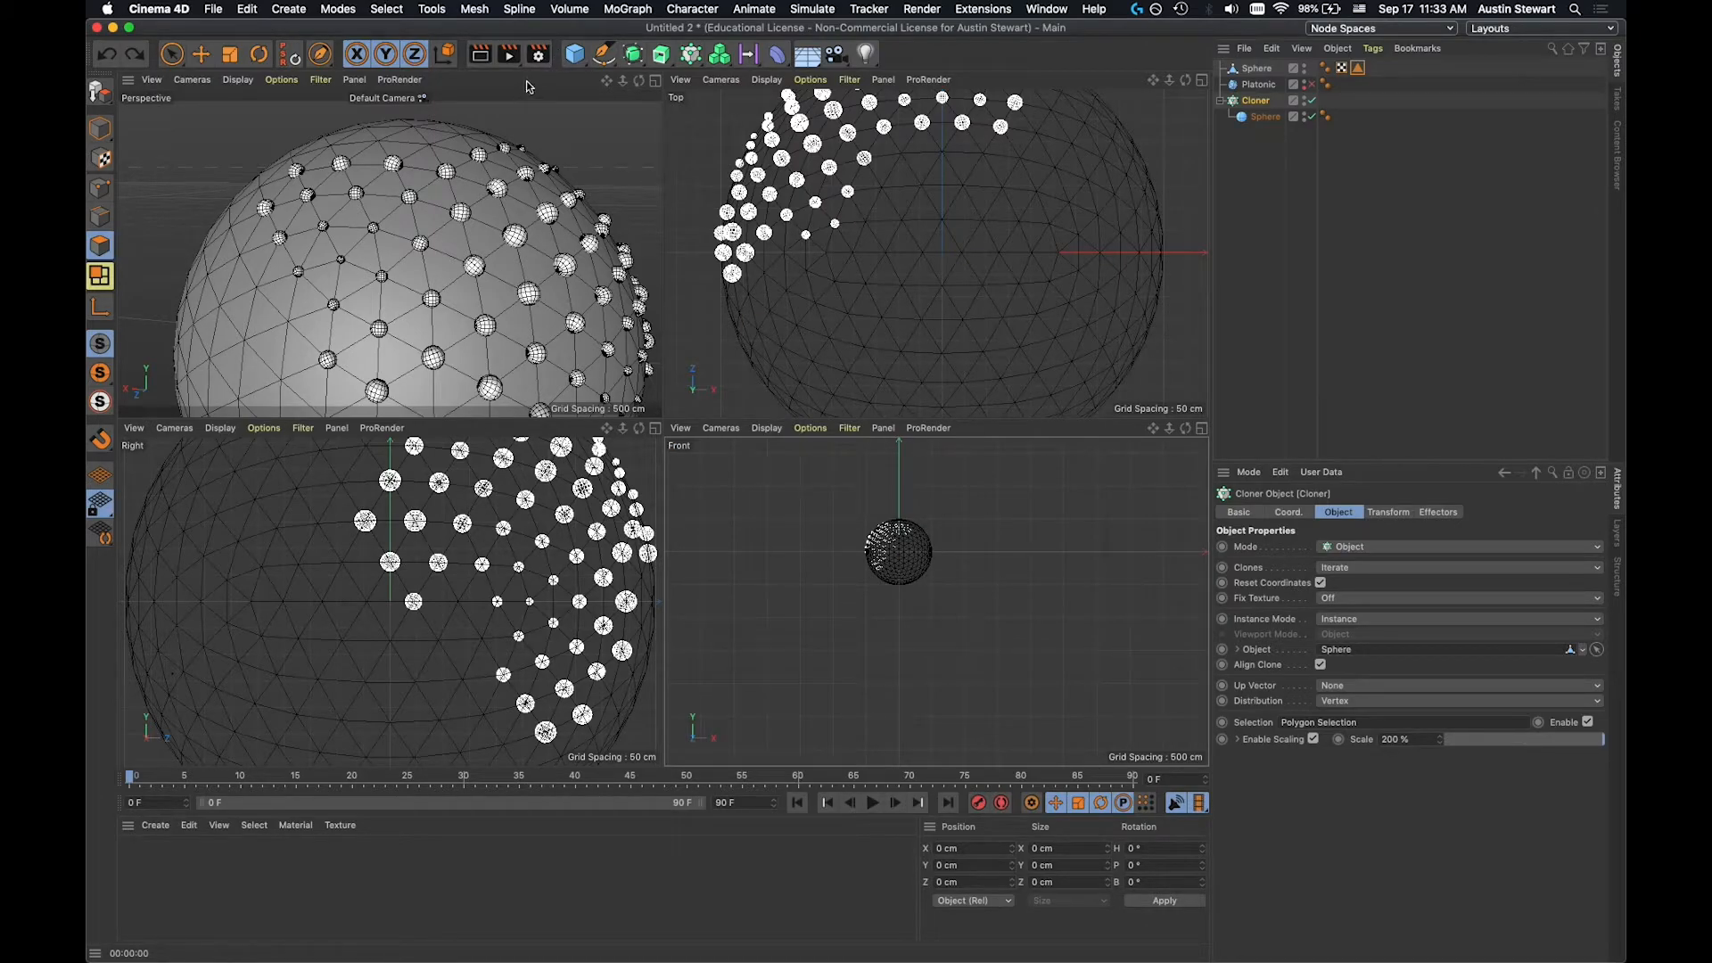
left_click(1202, 431)
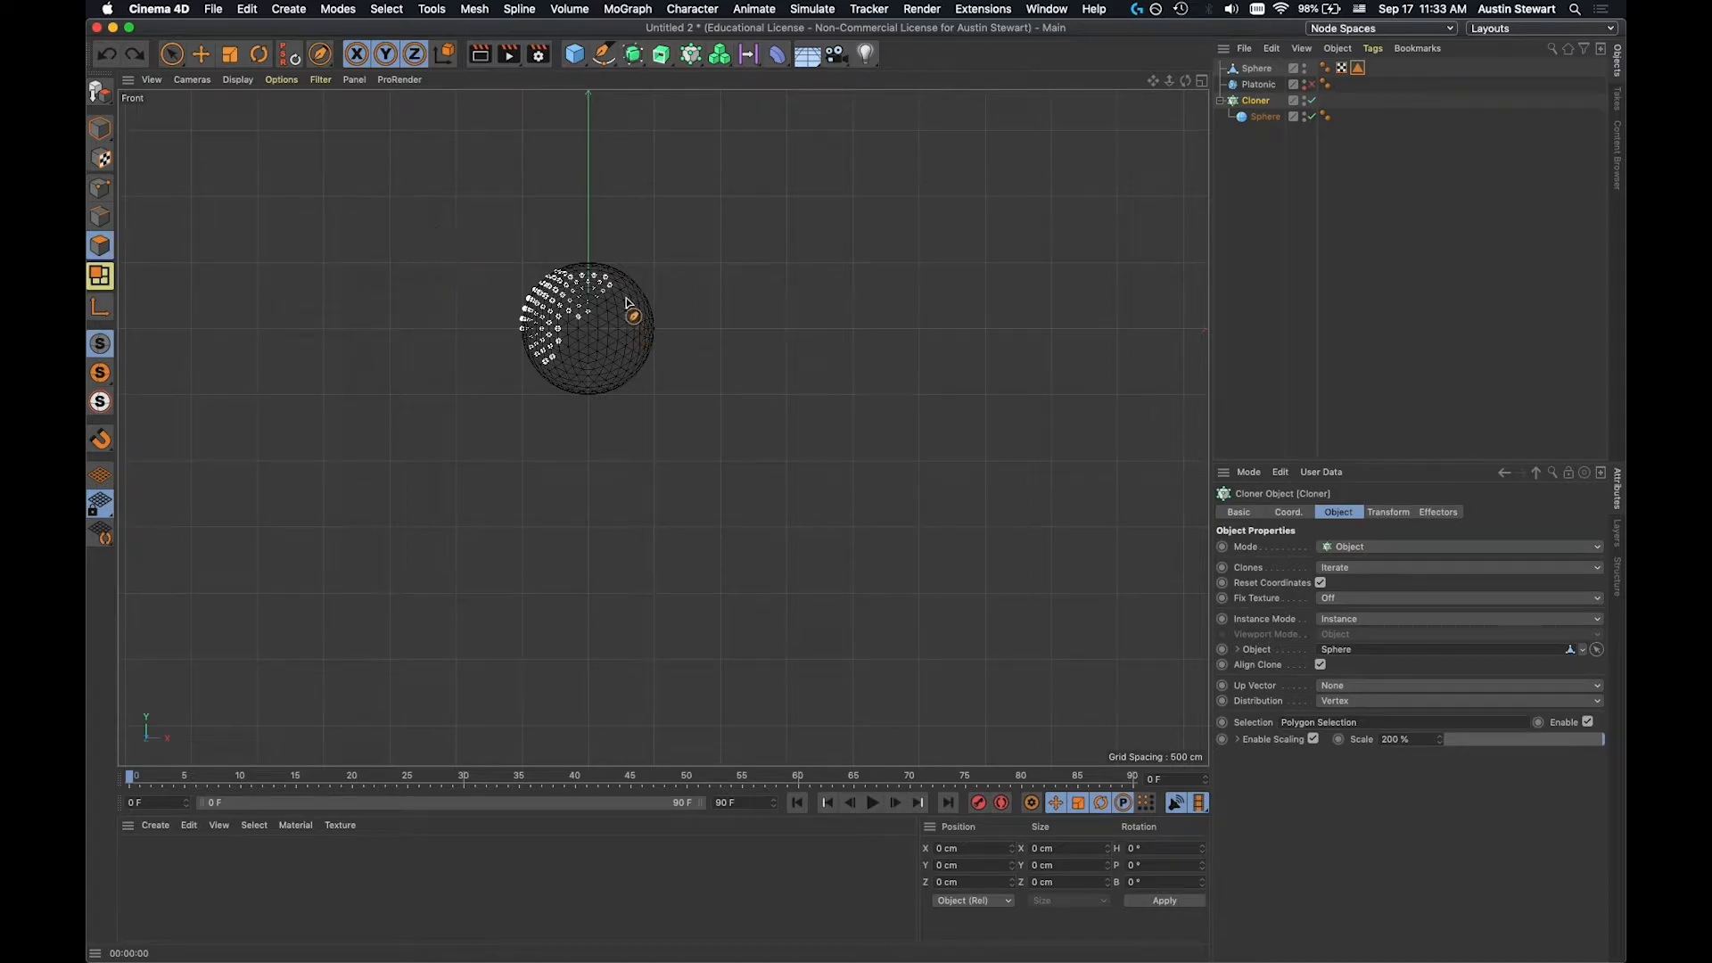
left_click_drag(605, 58, 662, 105)
mouse_move(687, 308)
left_mouse_down()
mouse_move(711, 328)
mouse_move(765, 283)
mouse_move(791, 361)
mouse_move(853, 287)
mouse_move(891, 371)
mouse_move(913, 256)
mouse_move(963, 254)
mouse_move(1024, 317)
left_mouse_up()
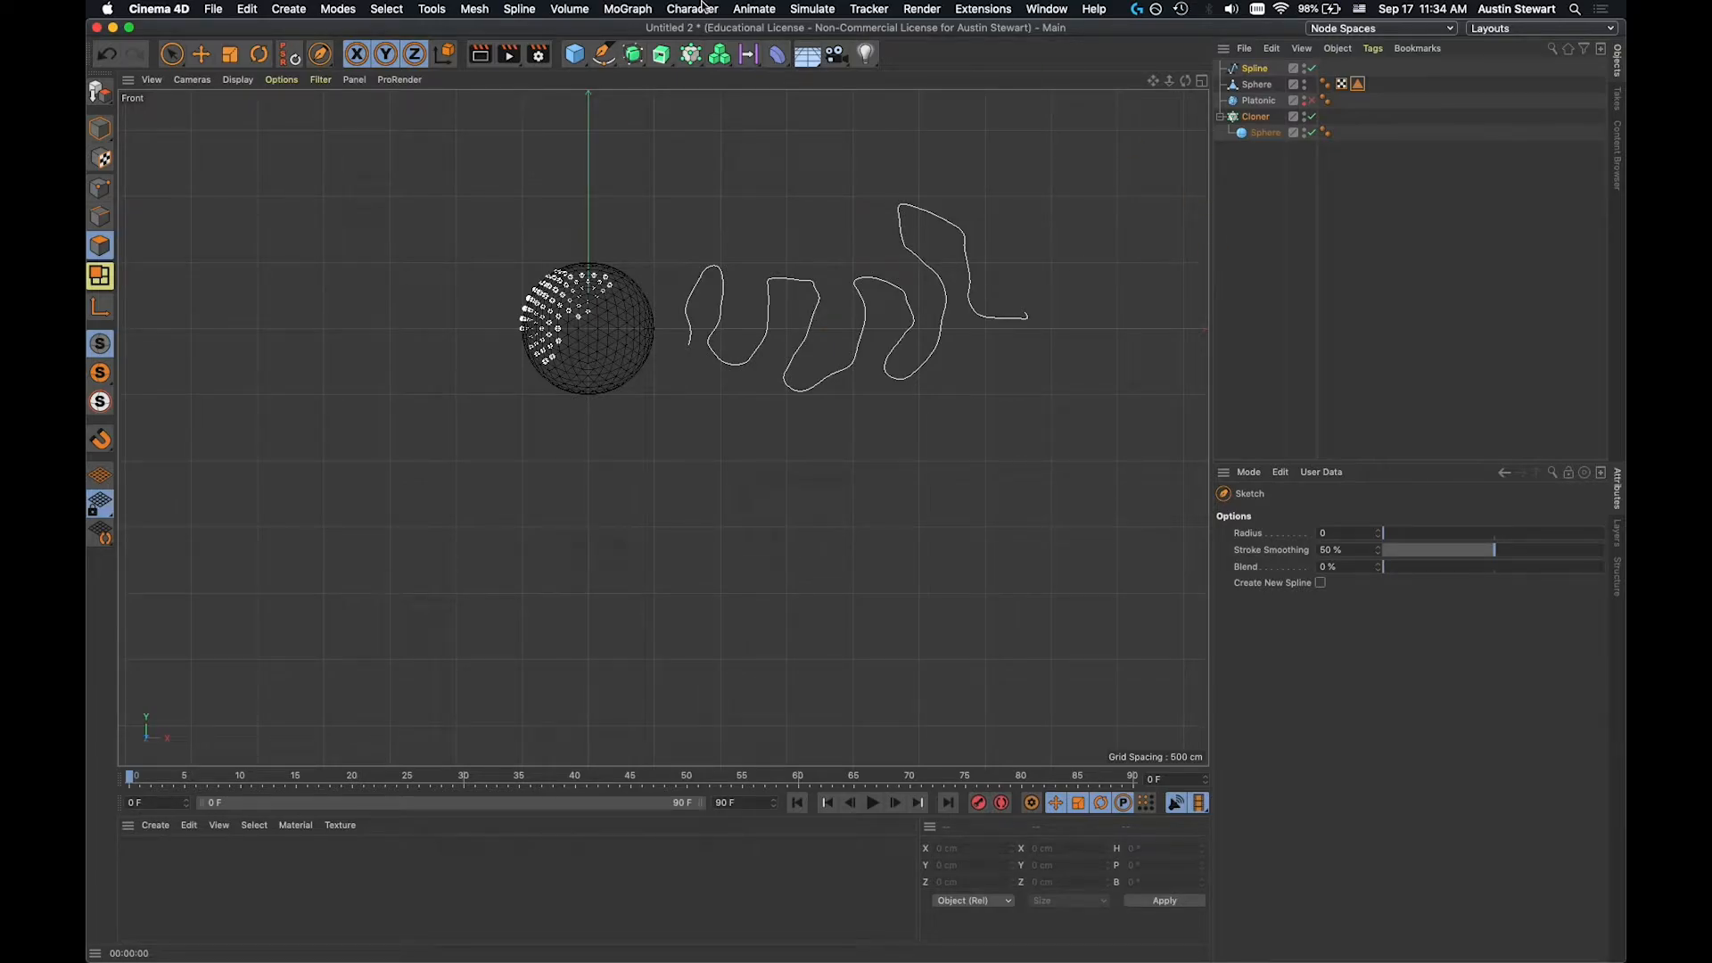
left_click(201, 54)
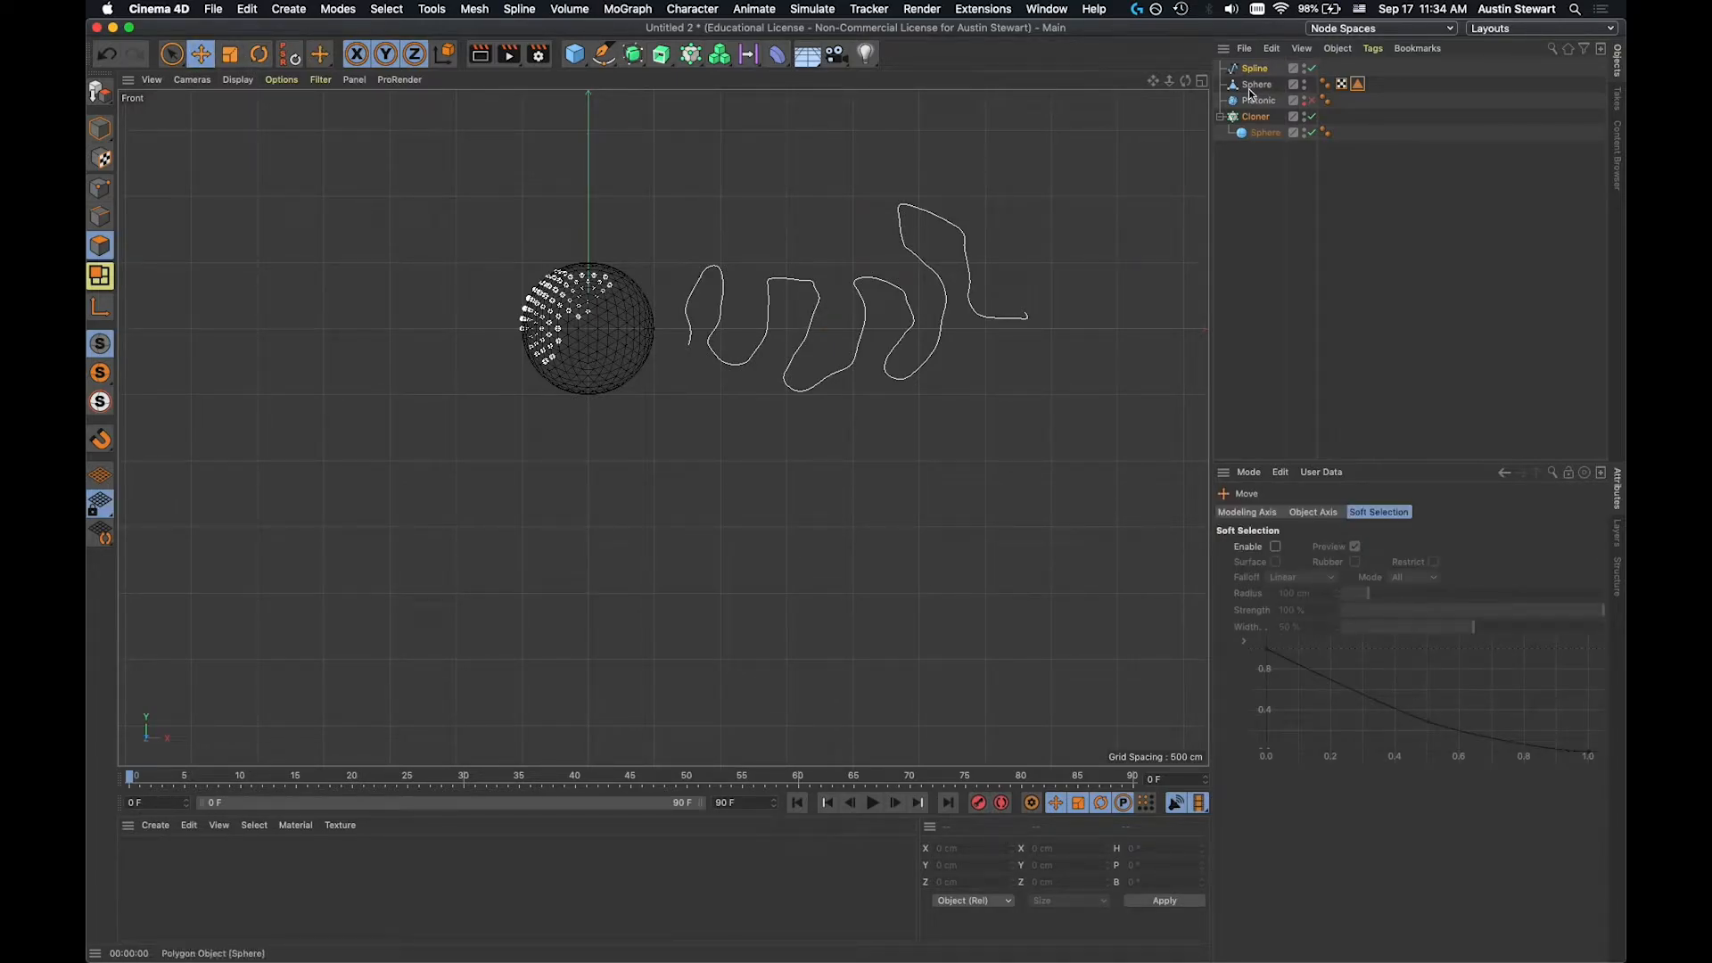
Replace the sphere with the sketched spline as the Cloner's target object.
left_click(1256, 116)
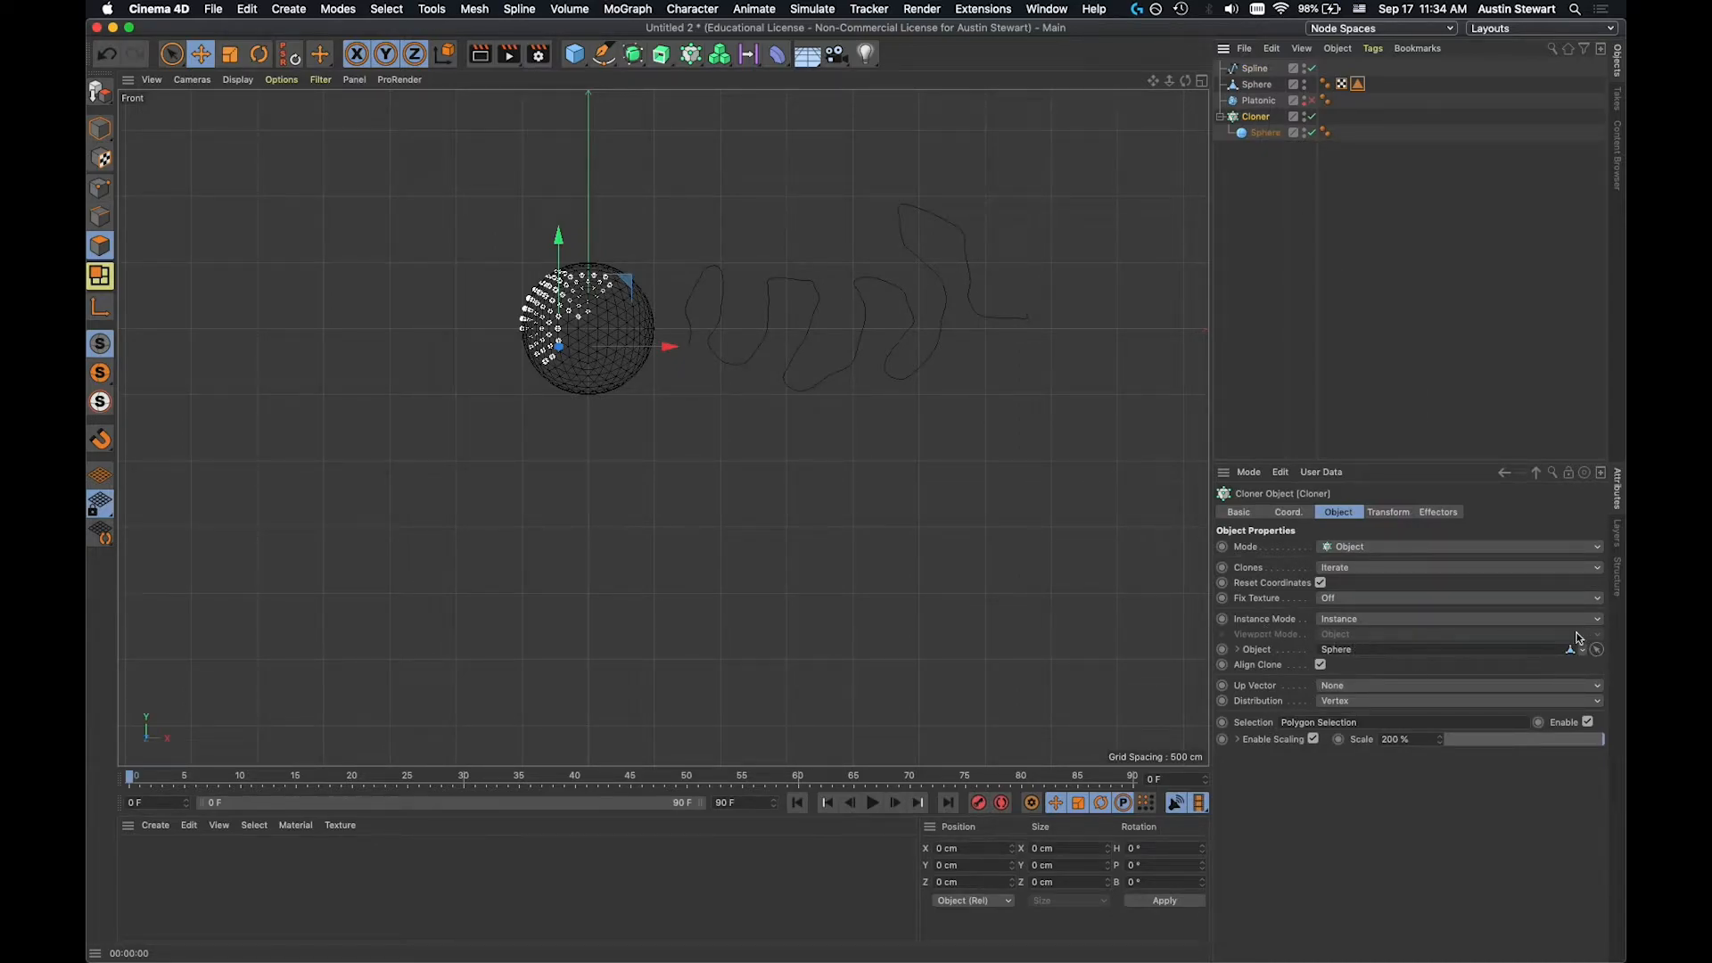
left_click(1597, 649)
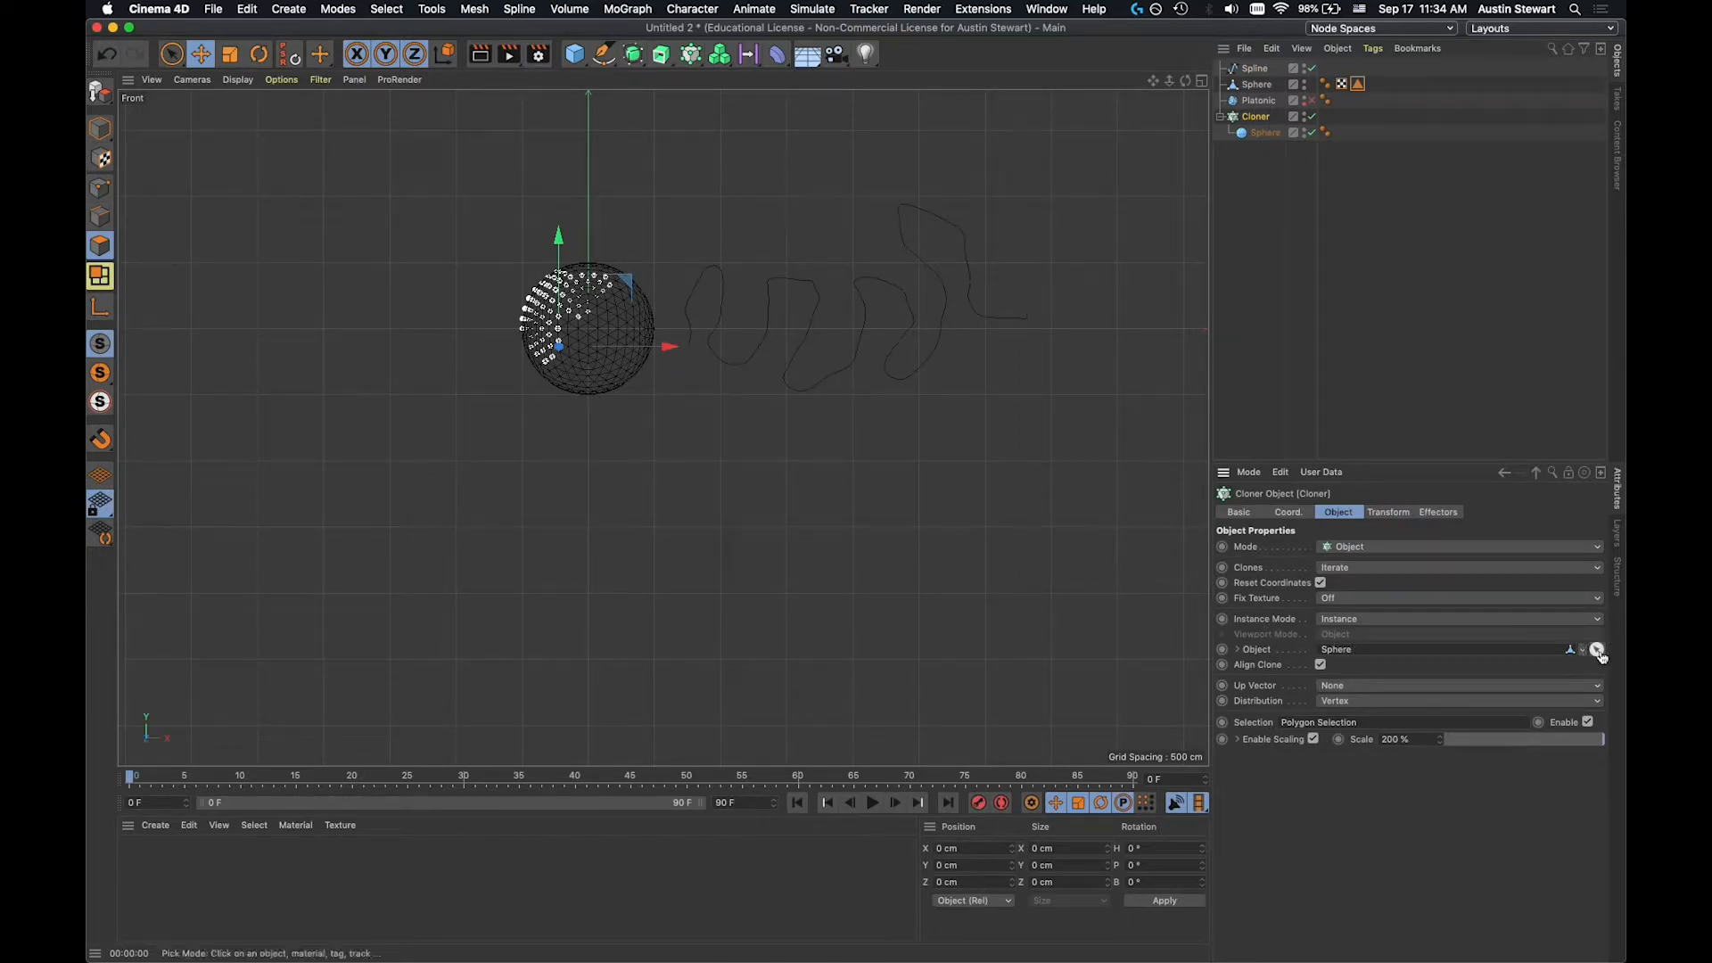
left_click(1256, 69)
scroll(835, 323, "up", 3)
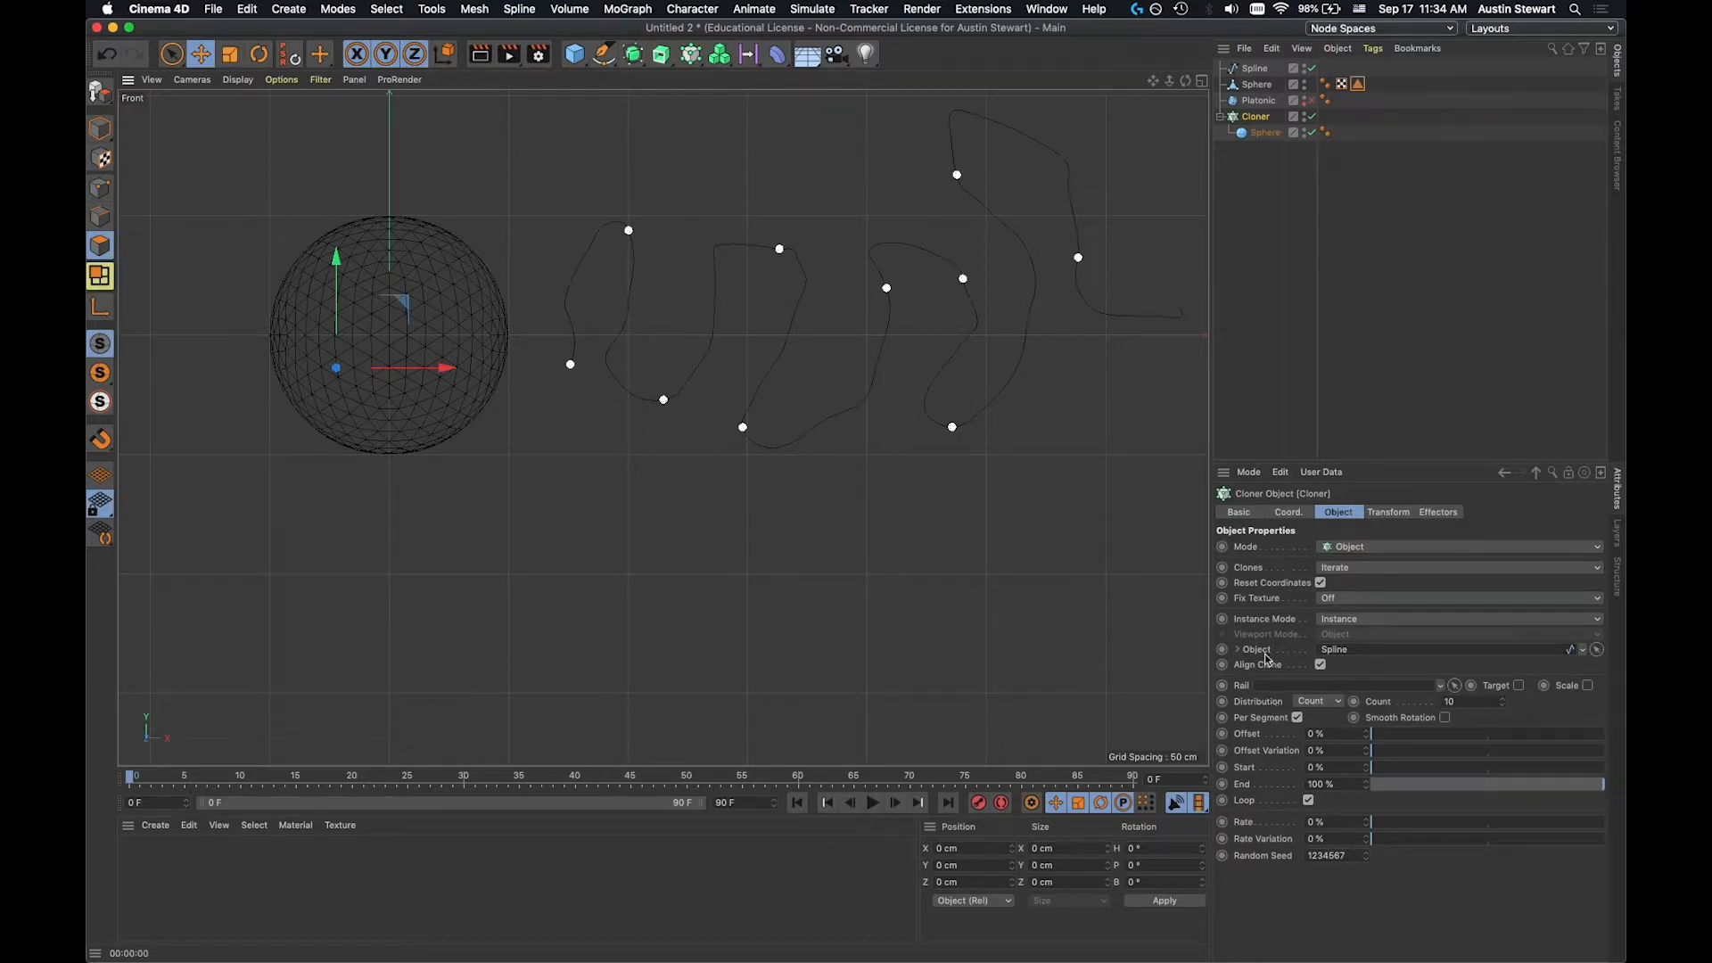
Try the Vertex distribution for the clones along the spline and switch back to Count.
left_click(1333, 703)
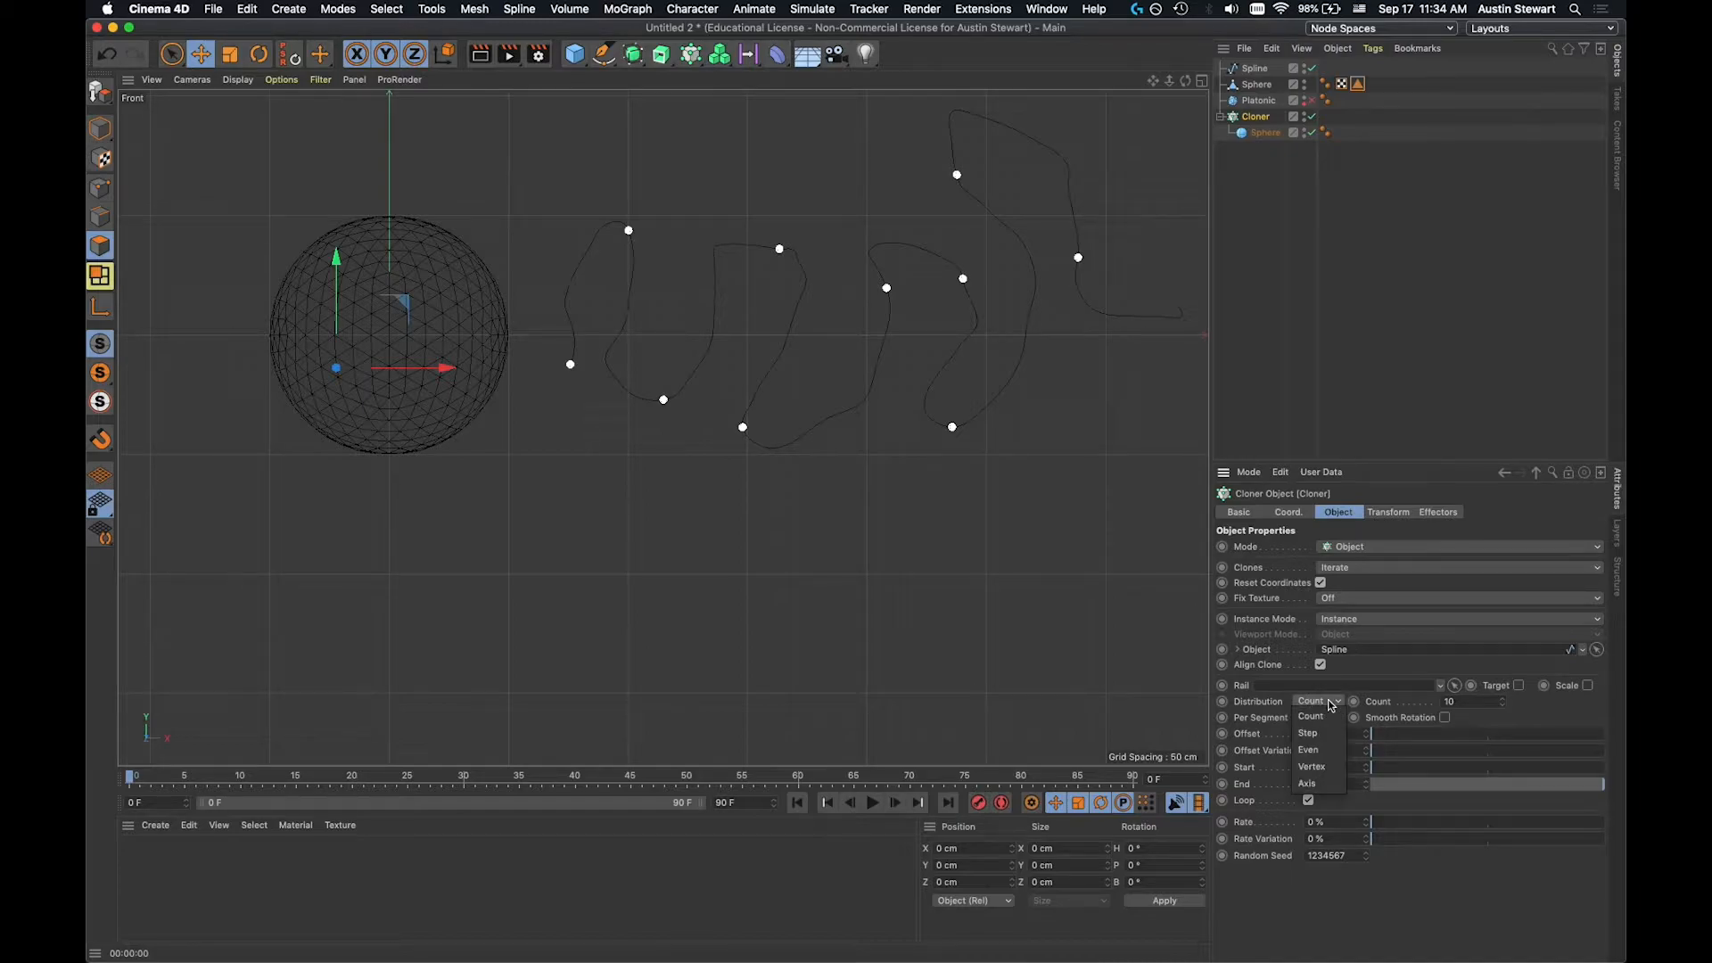
left_click(1316, 767)
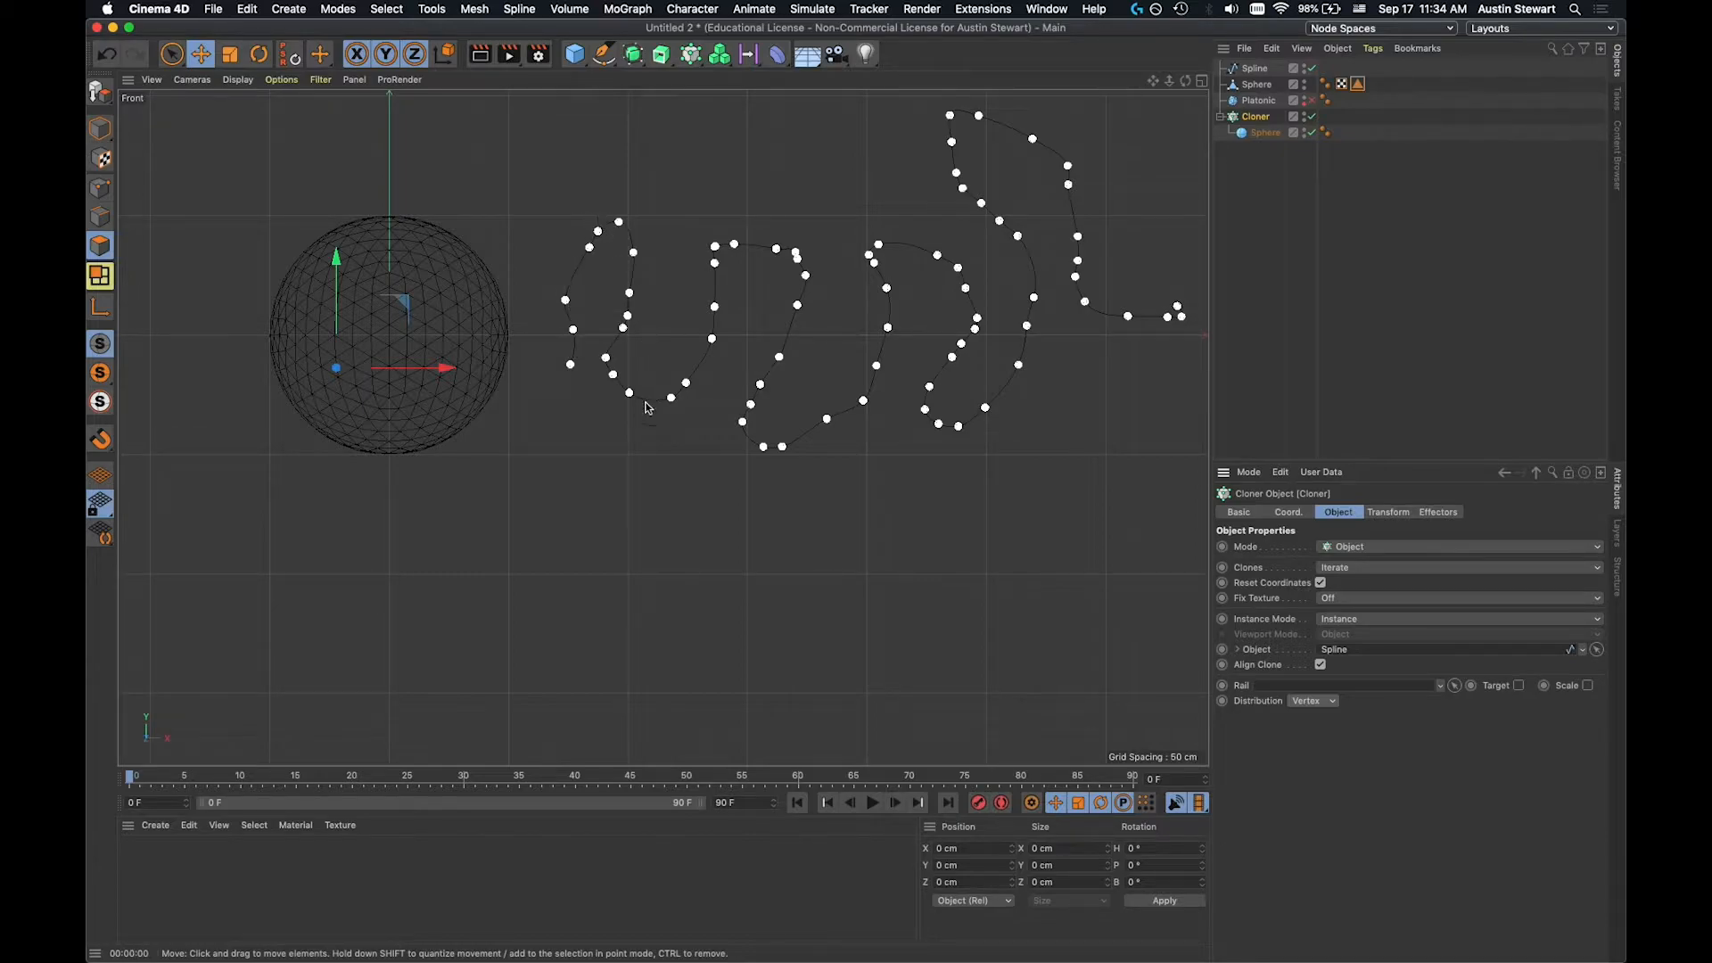
left_click(1329, 705)
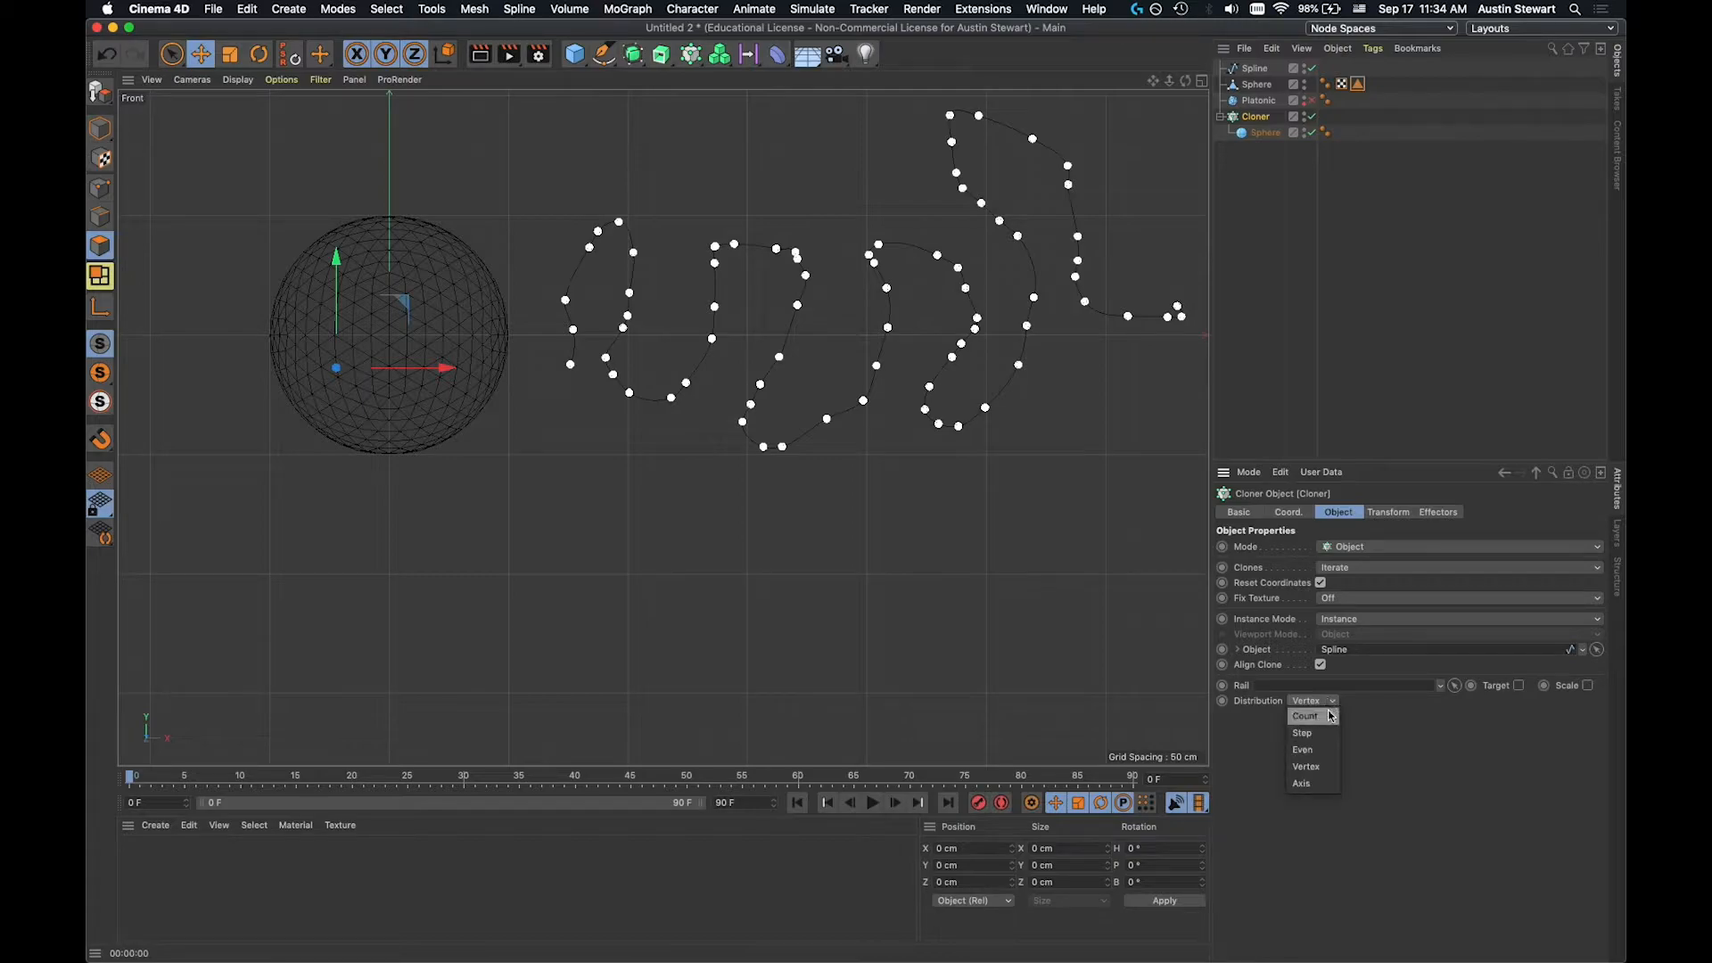
left_click(1306, 716)
Raise the clone count along the spline to 93 and reduce it to 69, keeping Per Segment enabled.
left_click_drag(1503, 703, 1503, 618)
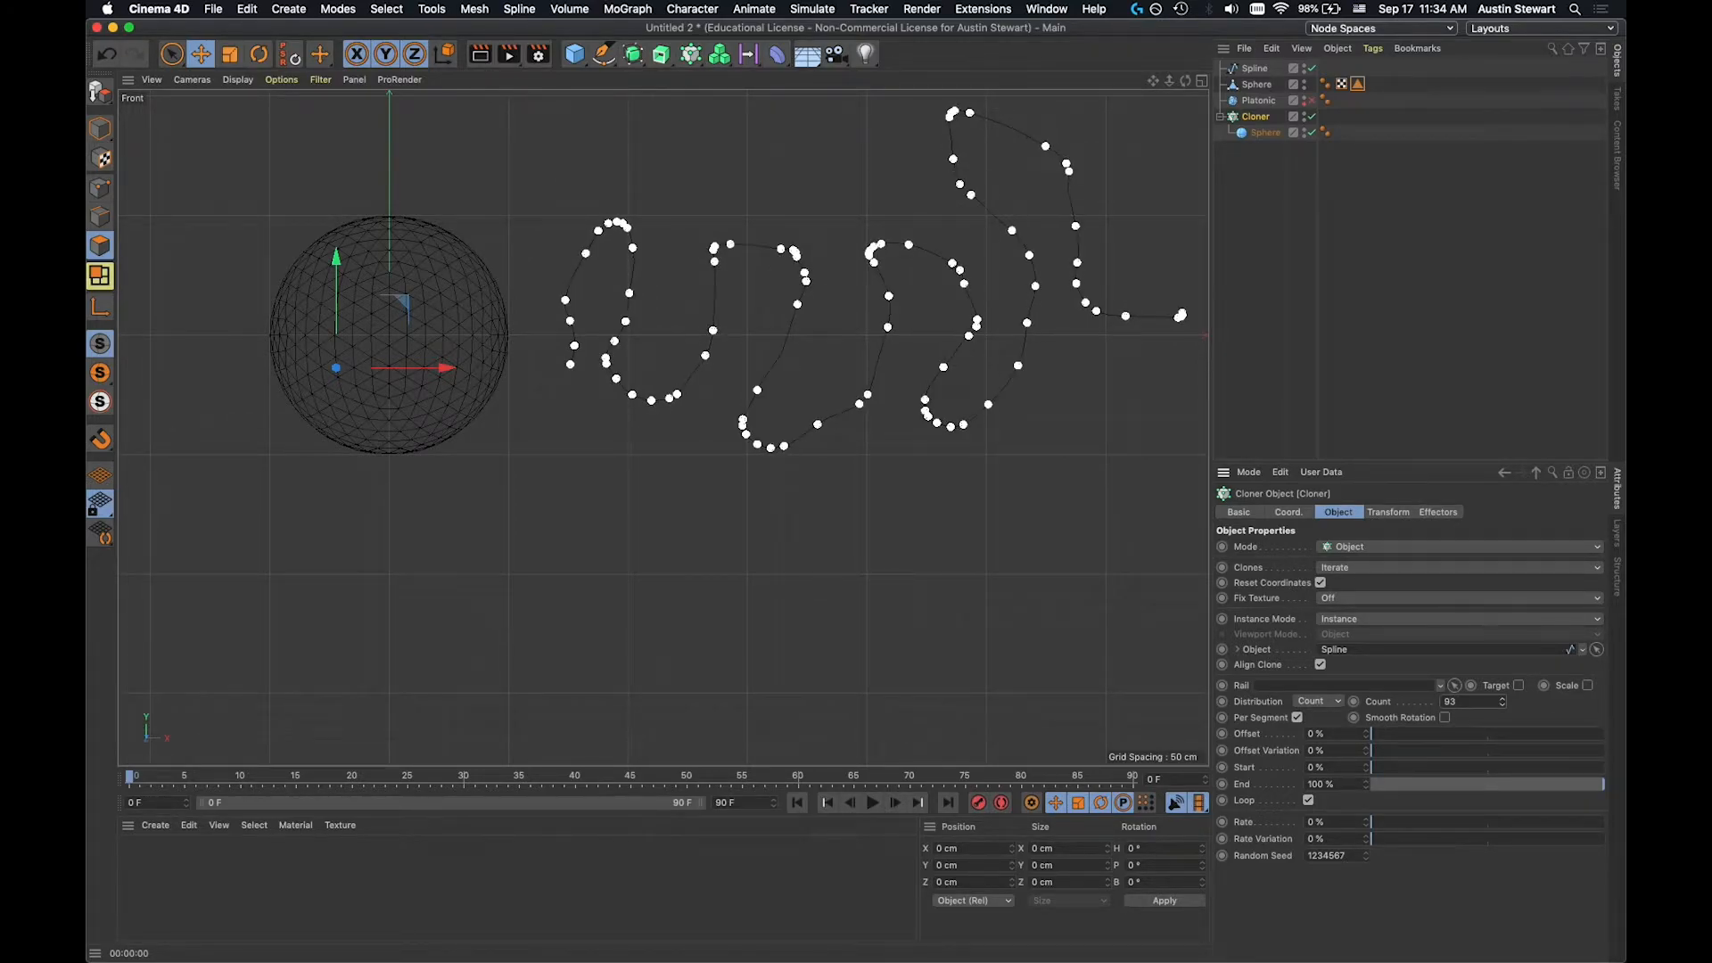
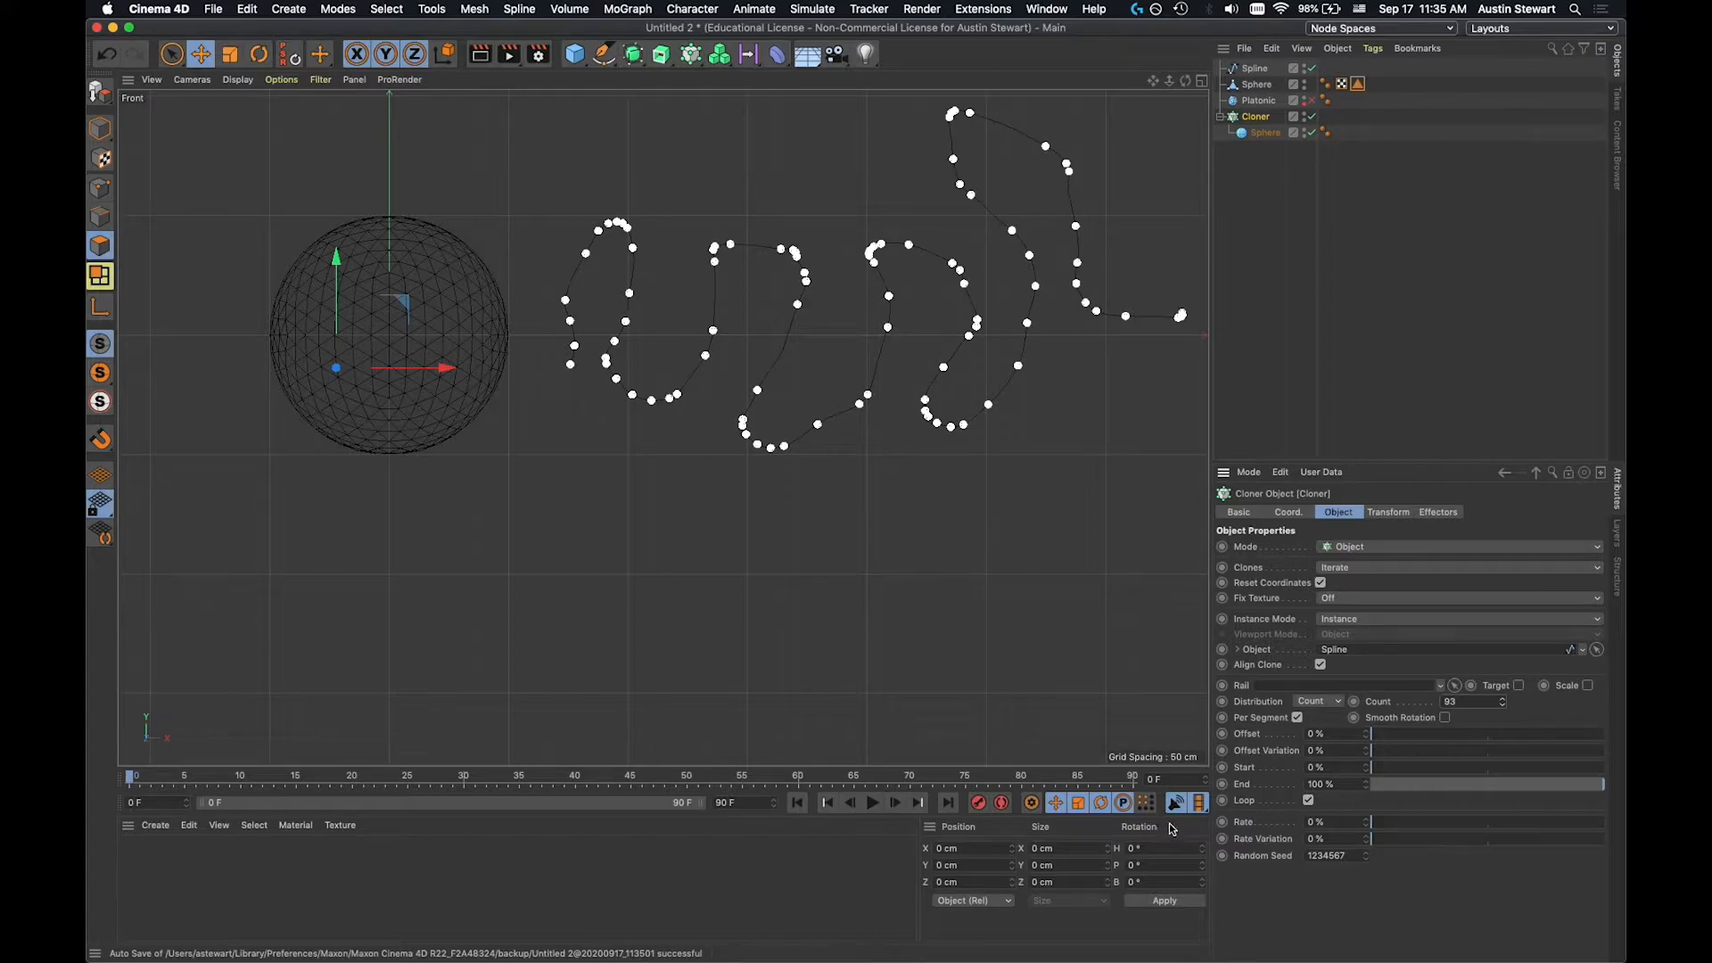
left_click(1297, 718)
left_click_drag(1503, 701, 1506, 709)
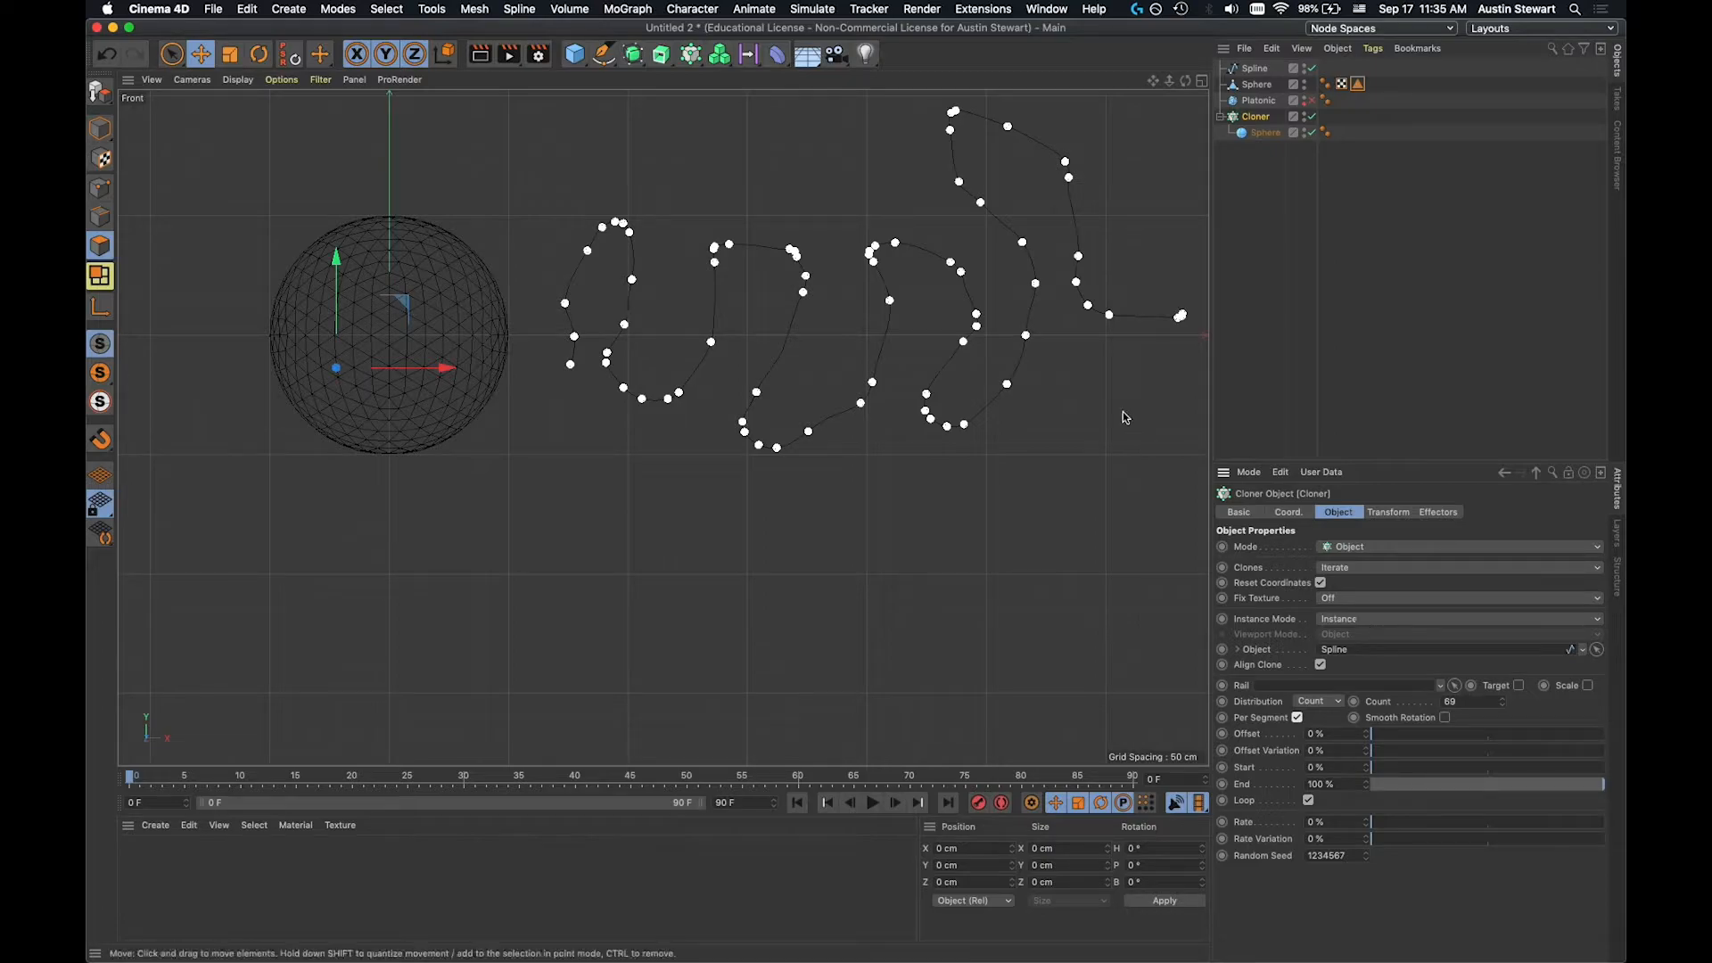
Try Uniform and Natural for the spline's intermediate points, finish with Subdivided, and reselect the Cloner.
left_click(1255, 69)
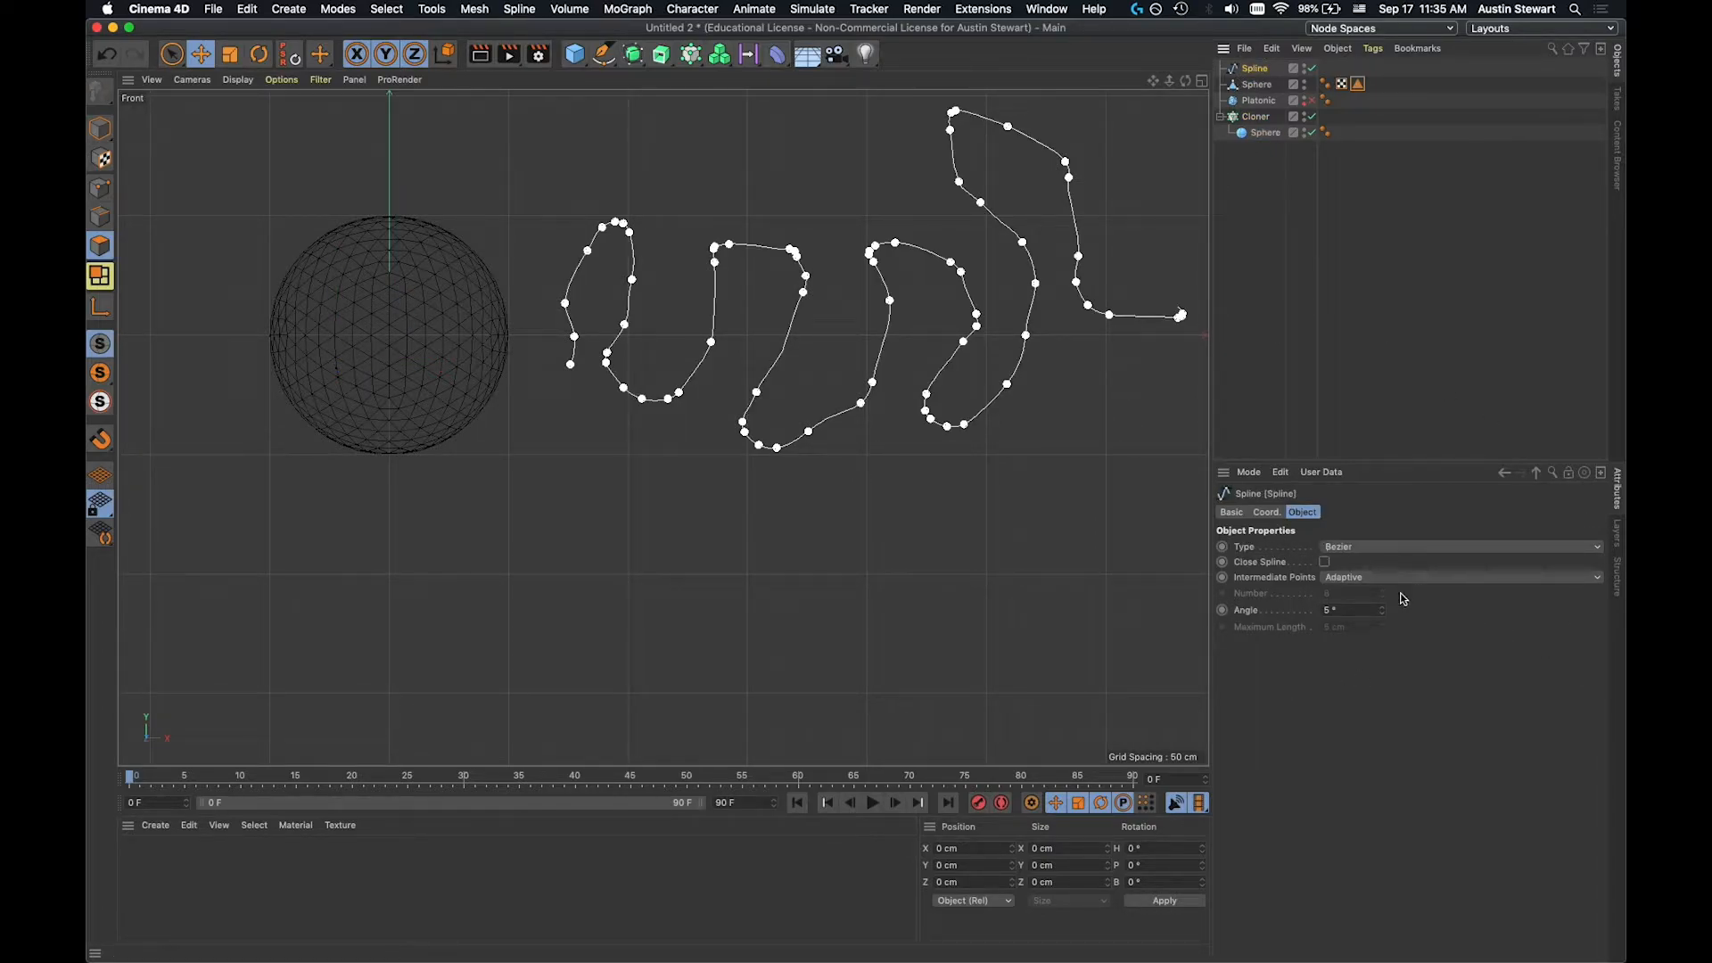
left_click(1357, 580)
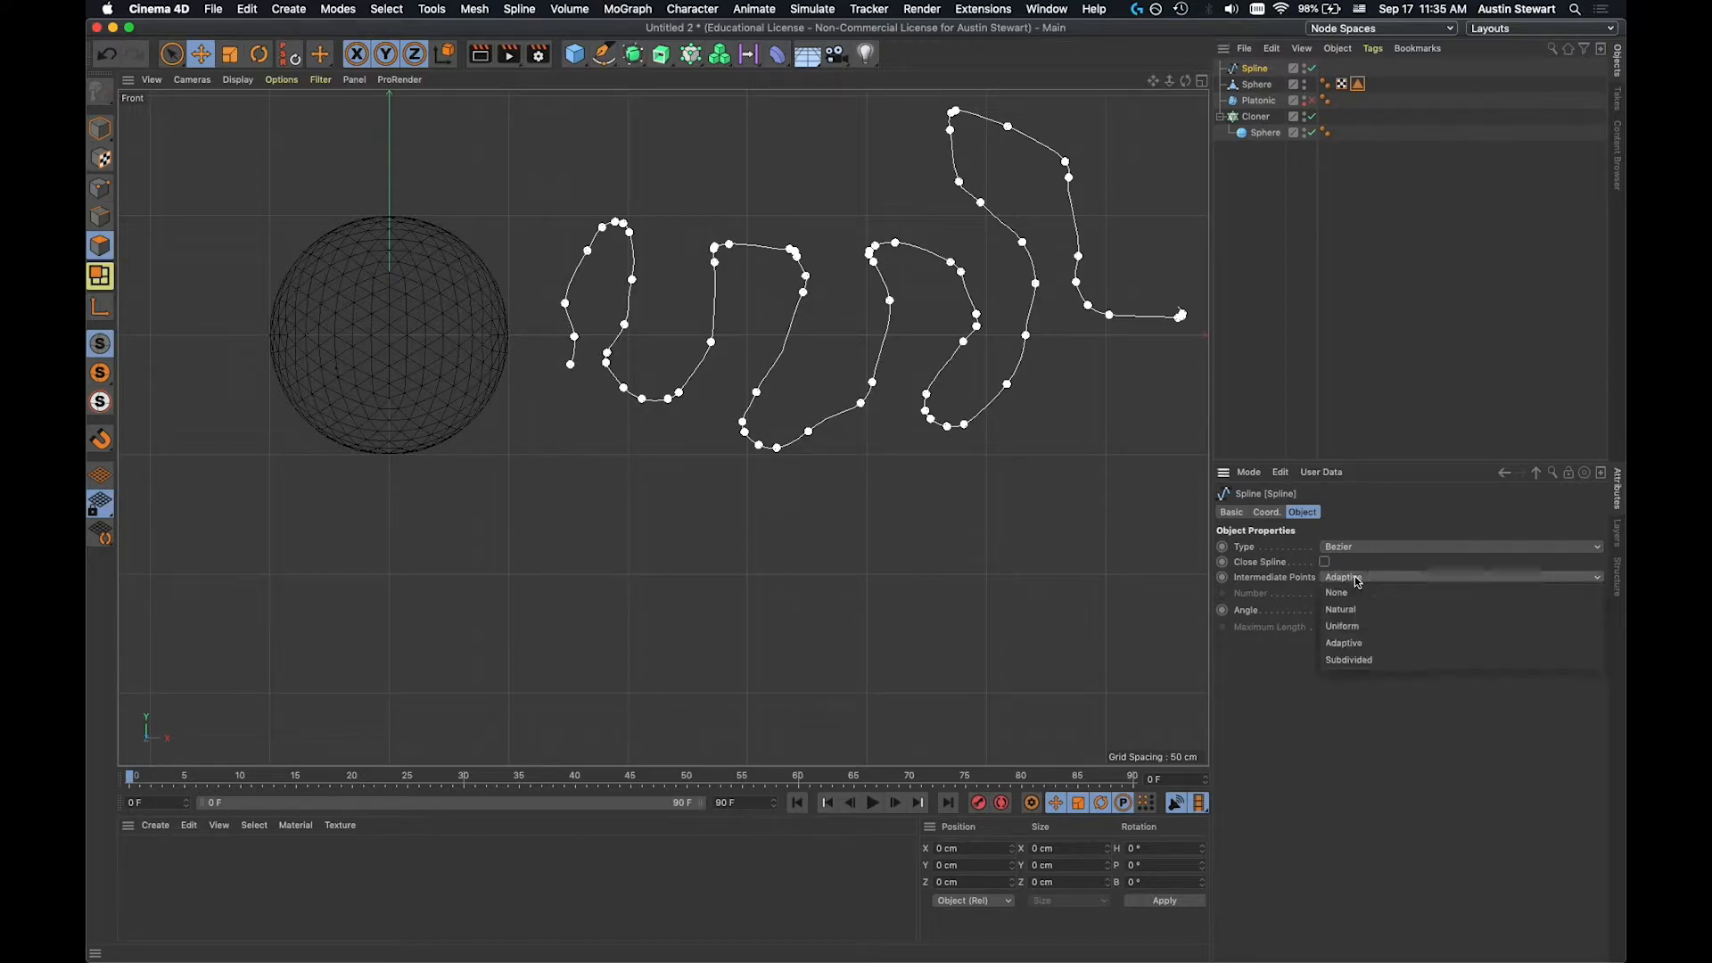
left_click(1352, 631)
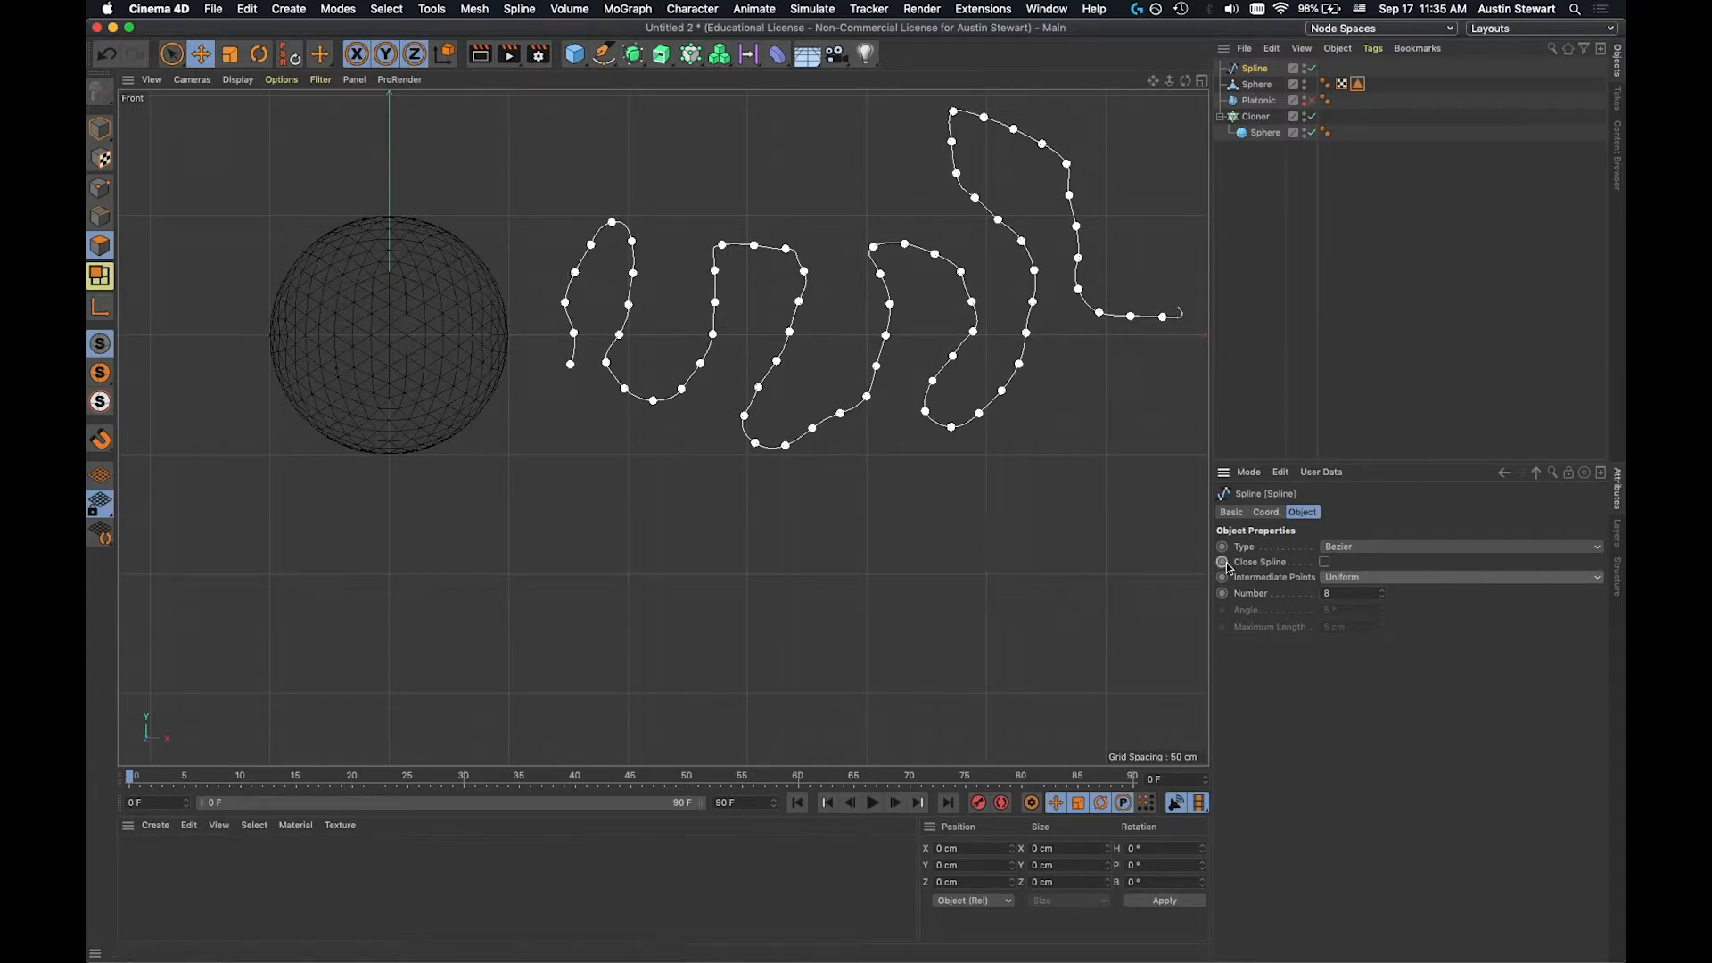
left_click(1374, 576)
left_click(1373, 576)
left_click(1373, 576)
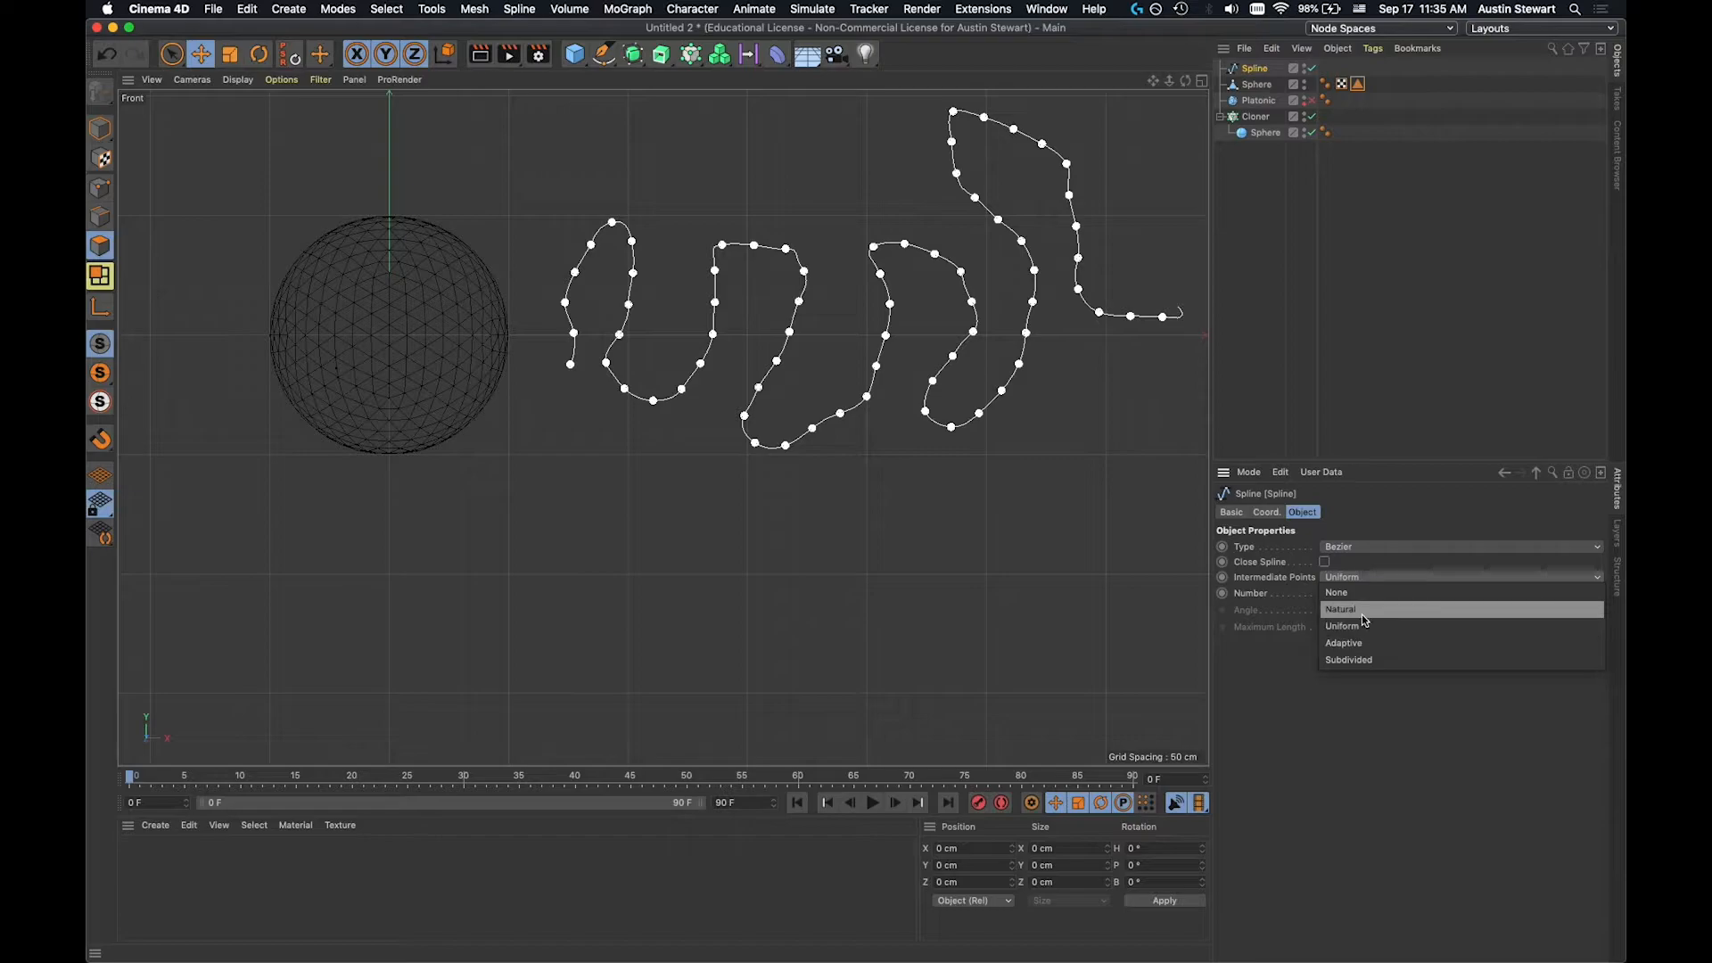
left_click(1362, 610)
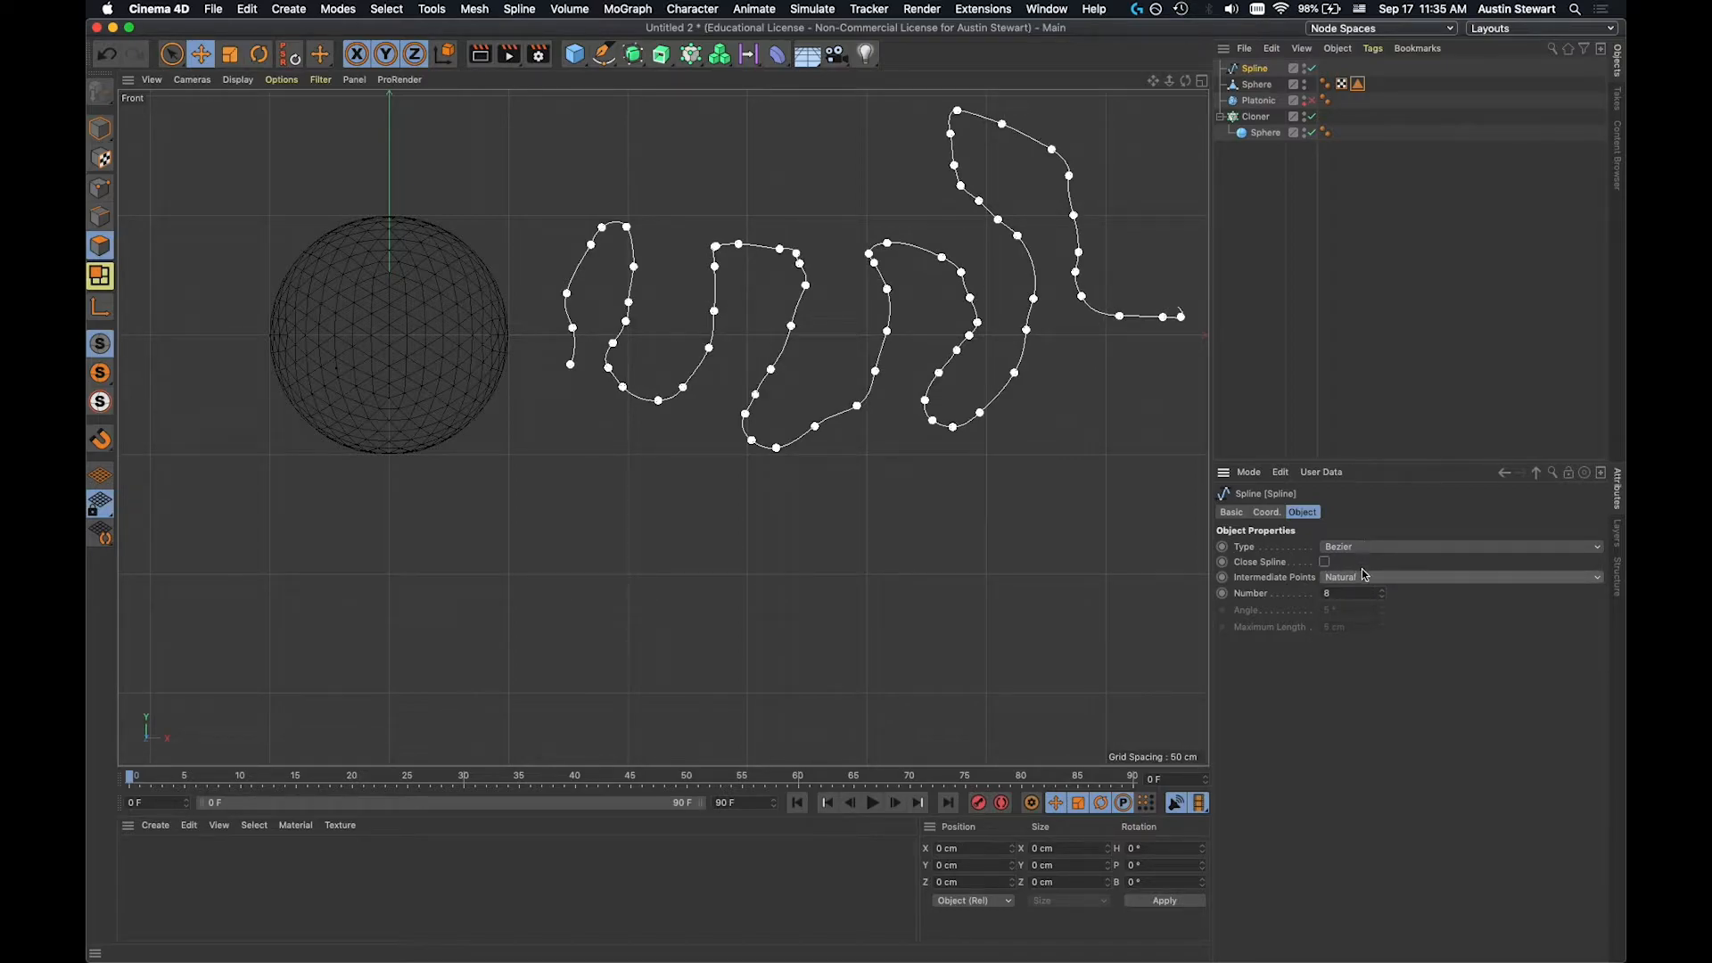
left_click(1370, 578)
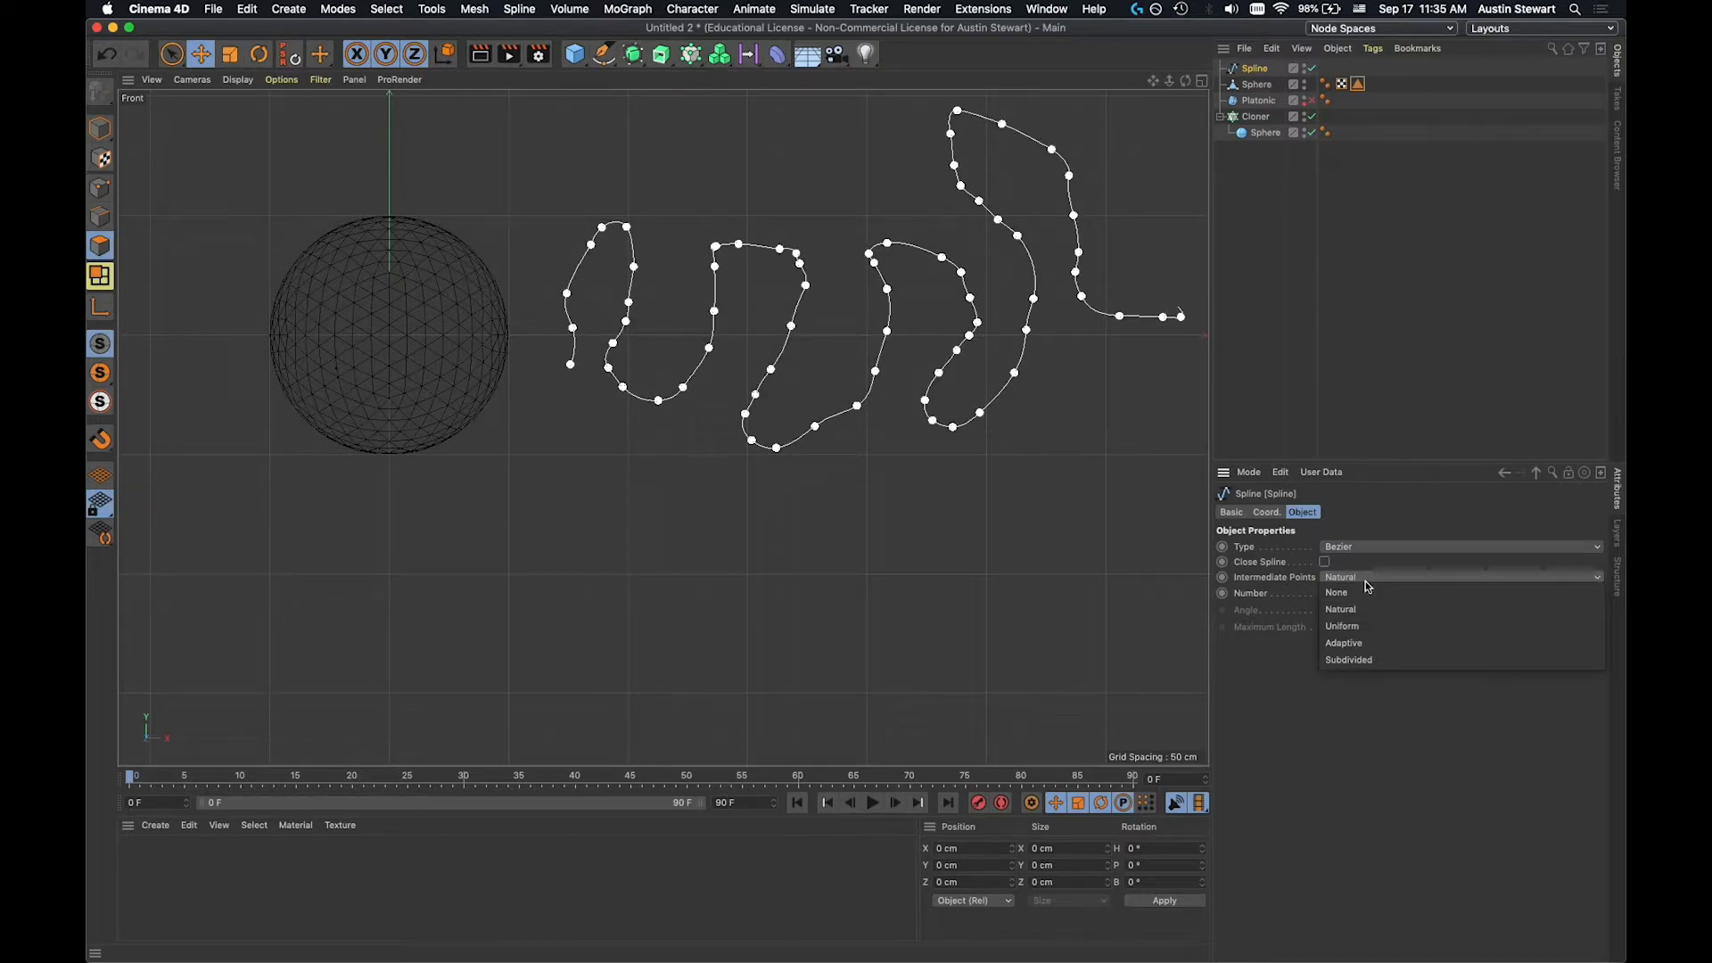
left_click(1373, 659)
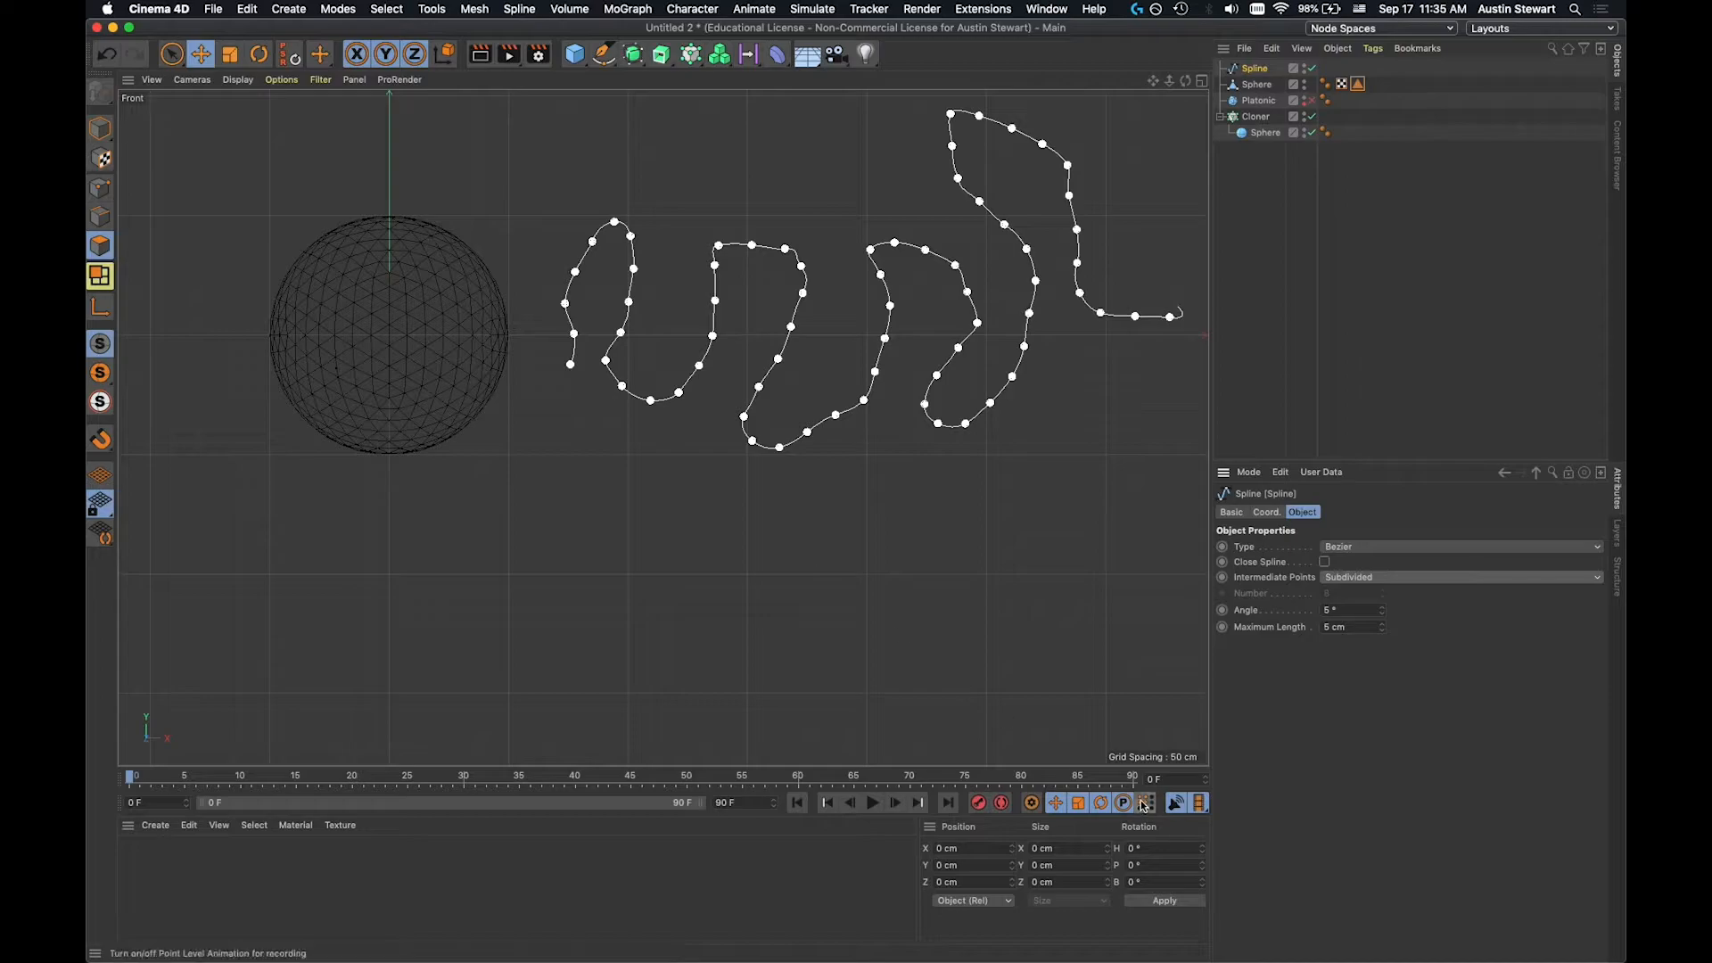
left_click(1400, 581)
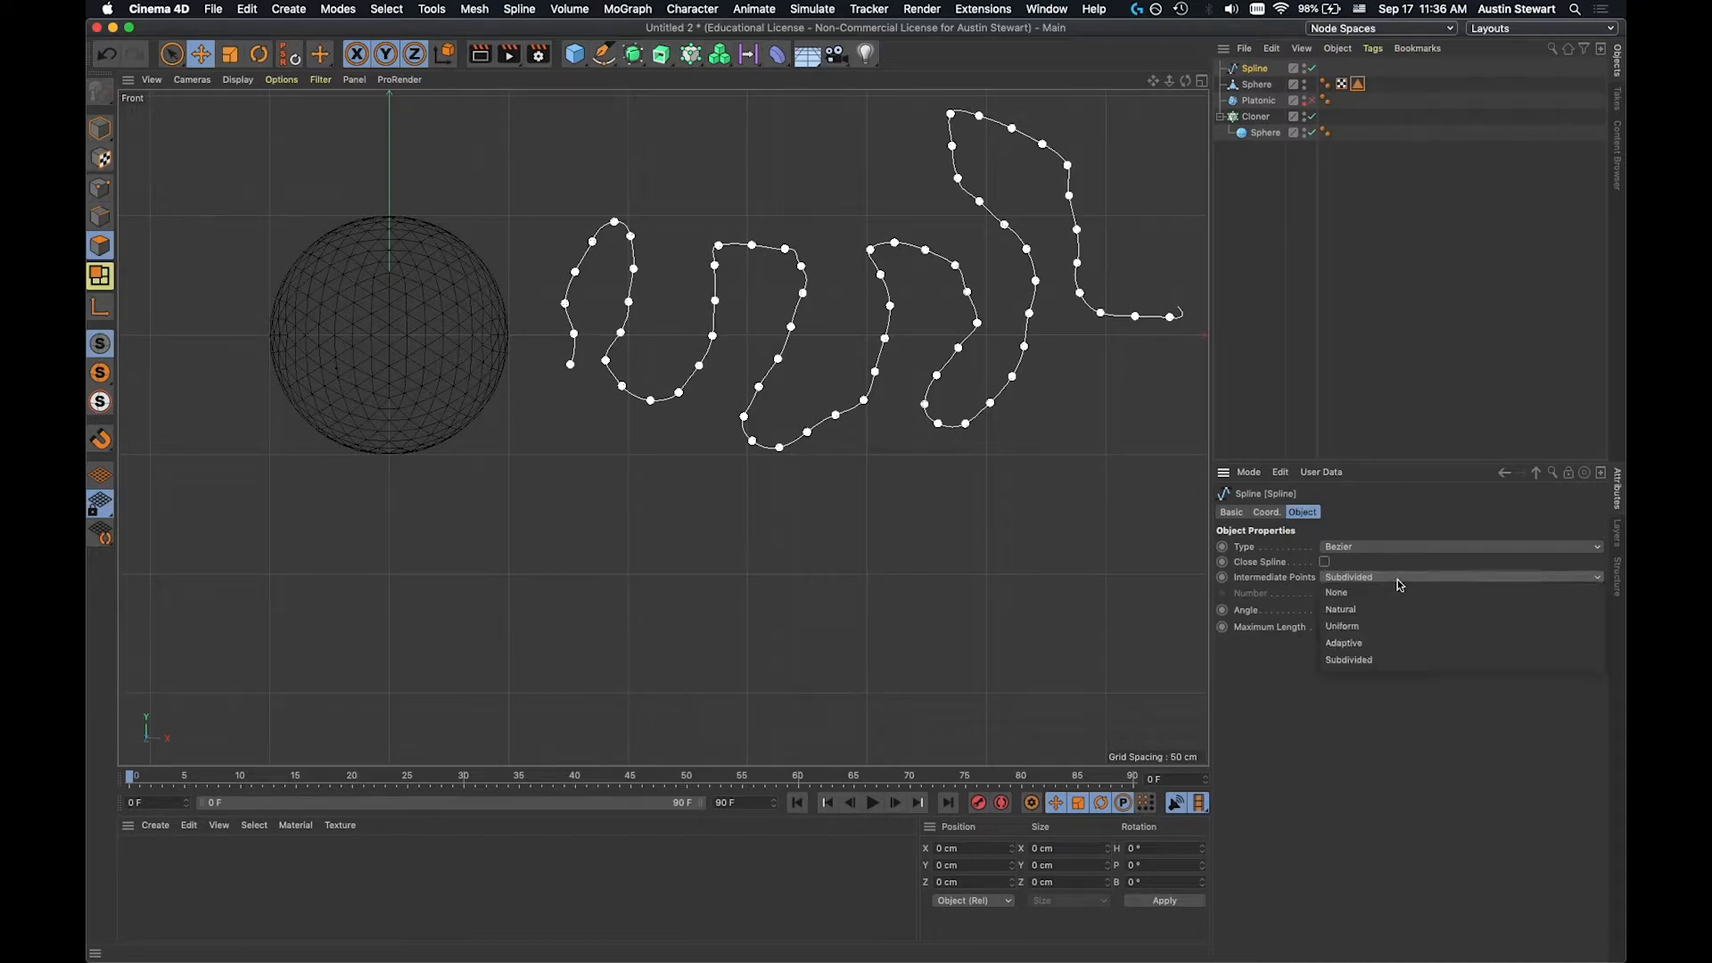
left_click(1401, 581)
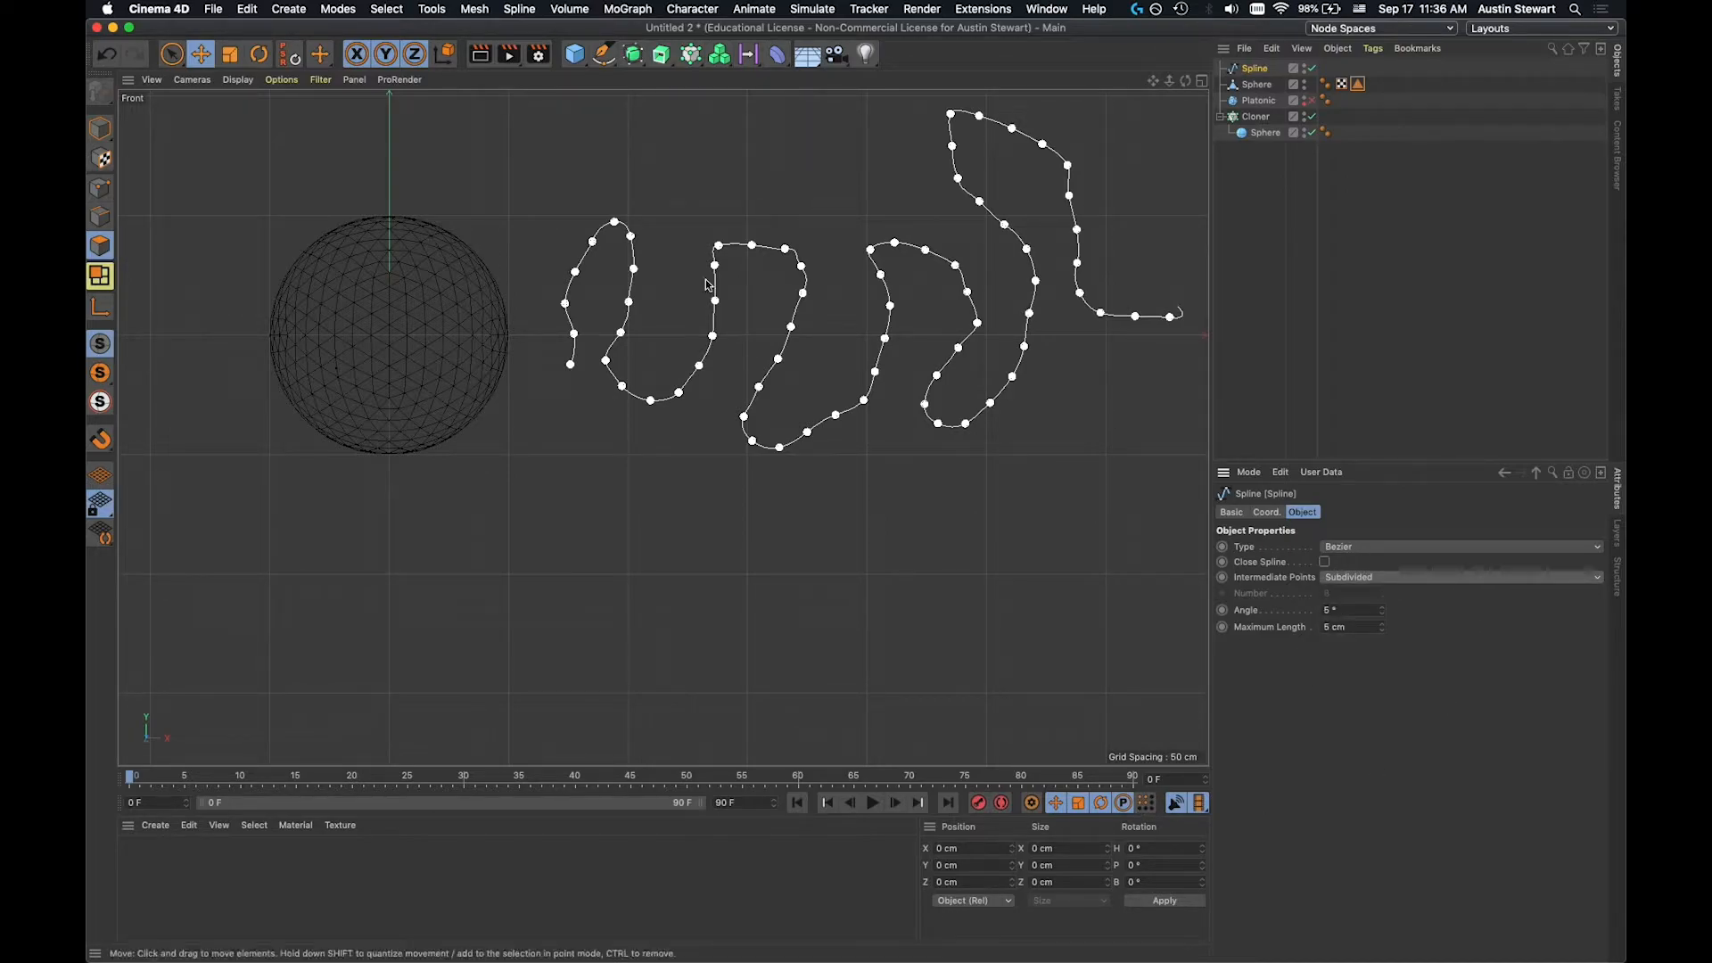
left_click(1257, 117)
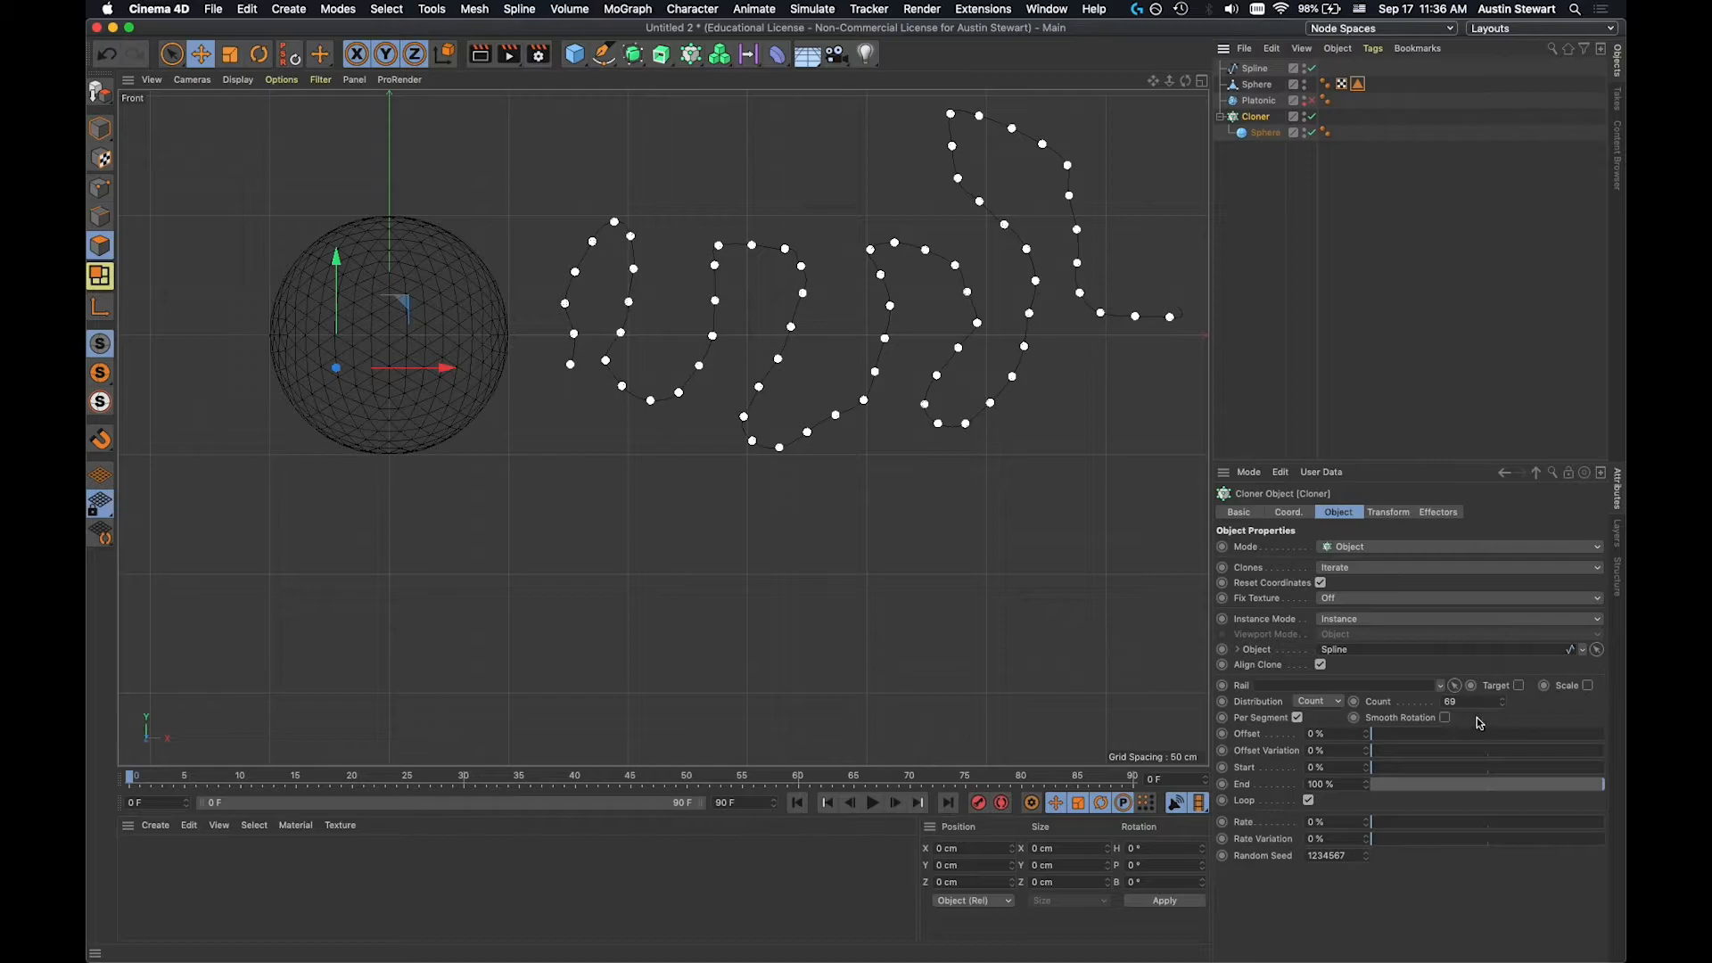
Distribute the clones along the spline by Step, with a 50 cm step and Smooth Rotation left off.
left_click(1318, 703)
left_click(1320, 736)
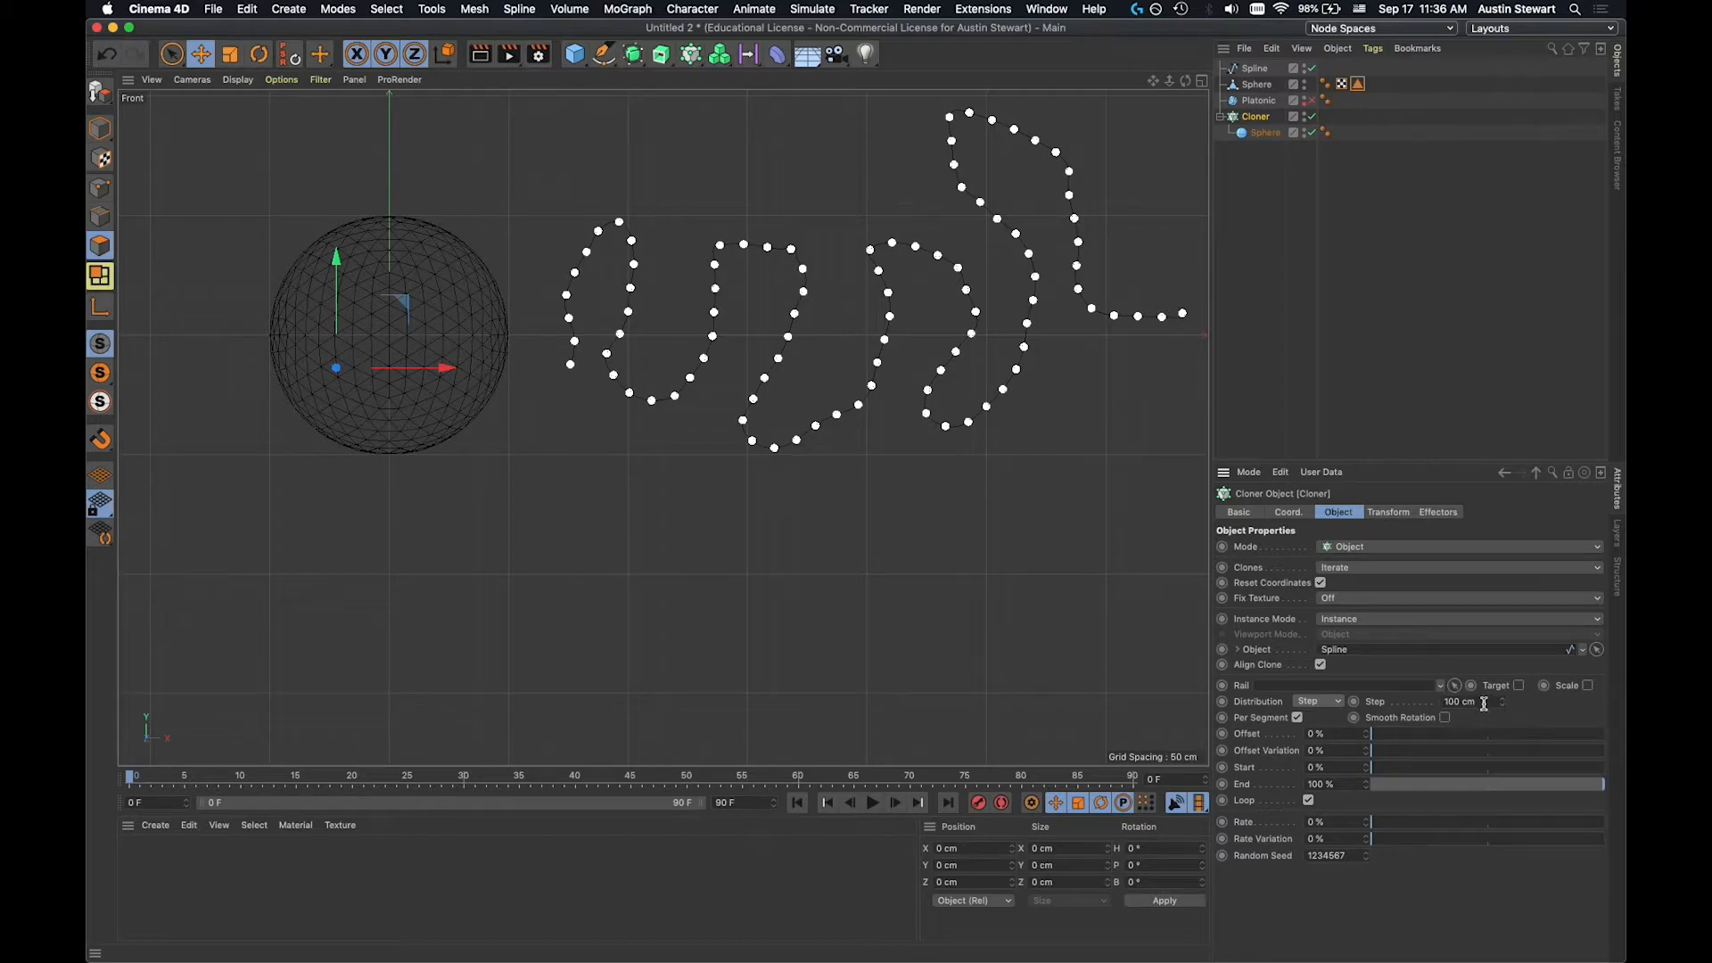
mouse_move(1505, 706)
left_mouse_down()
mouse_move(1544, 693)
mouse_move(1522, 701)
left_mouse_up()
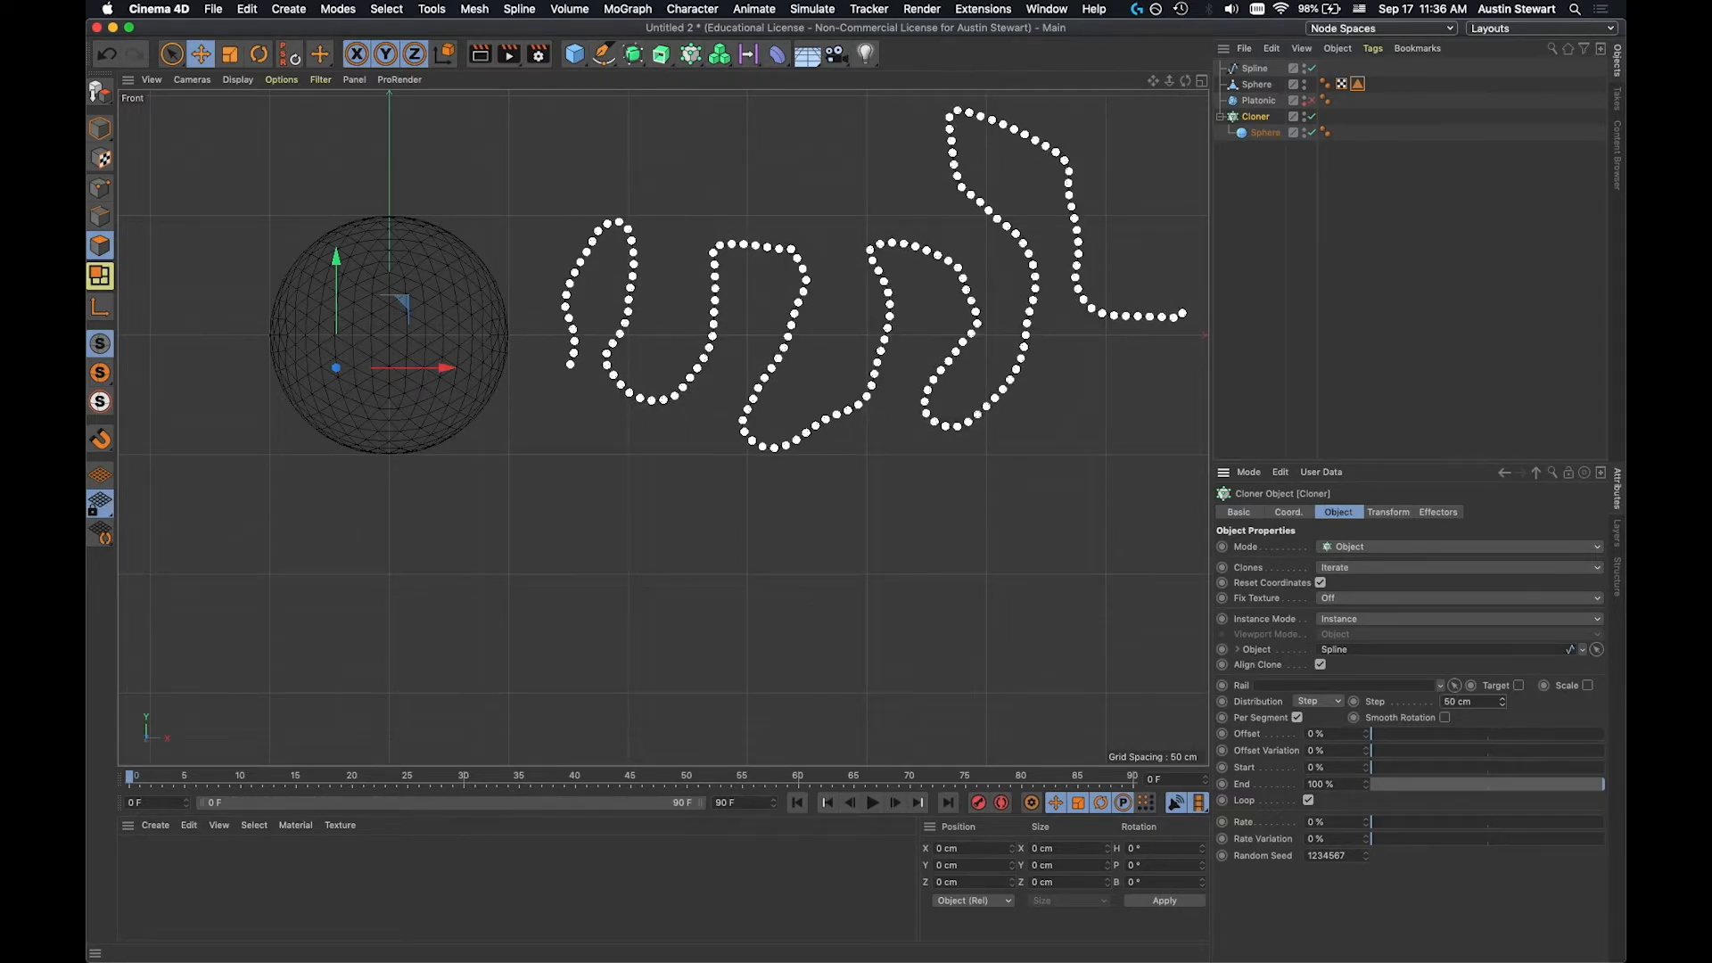
left_click(1445, 719)
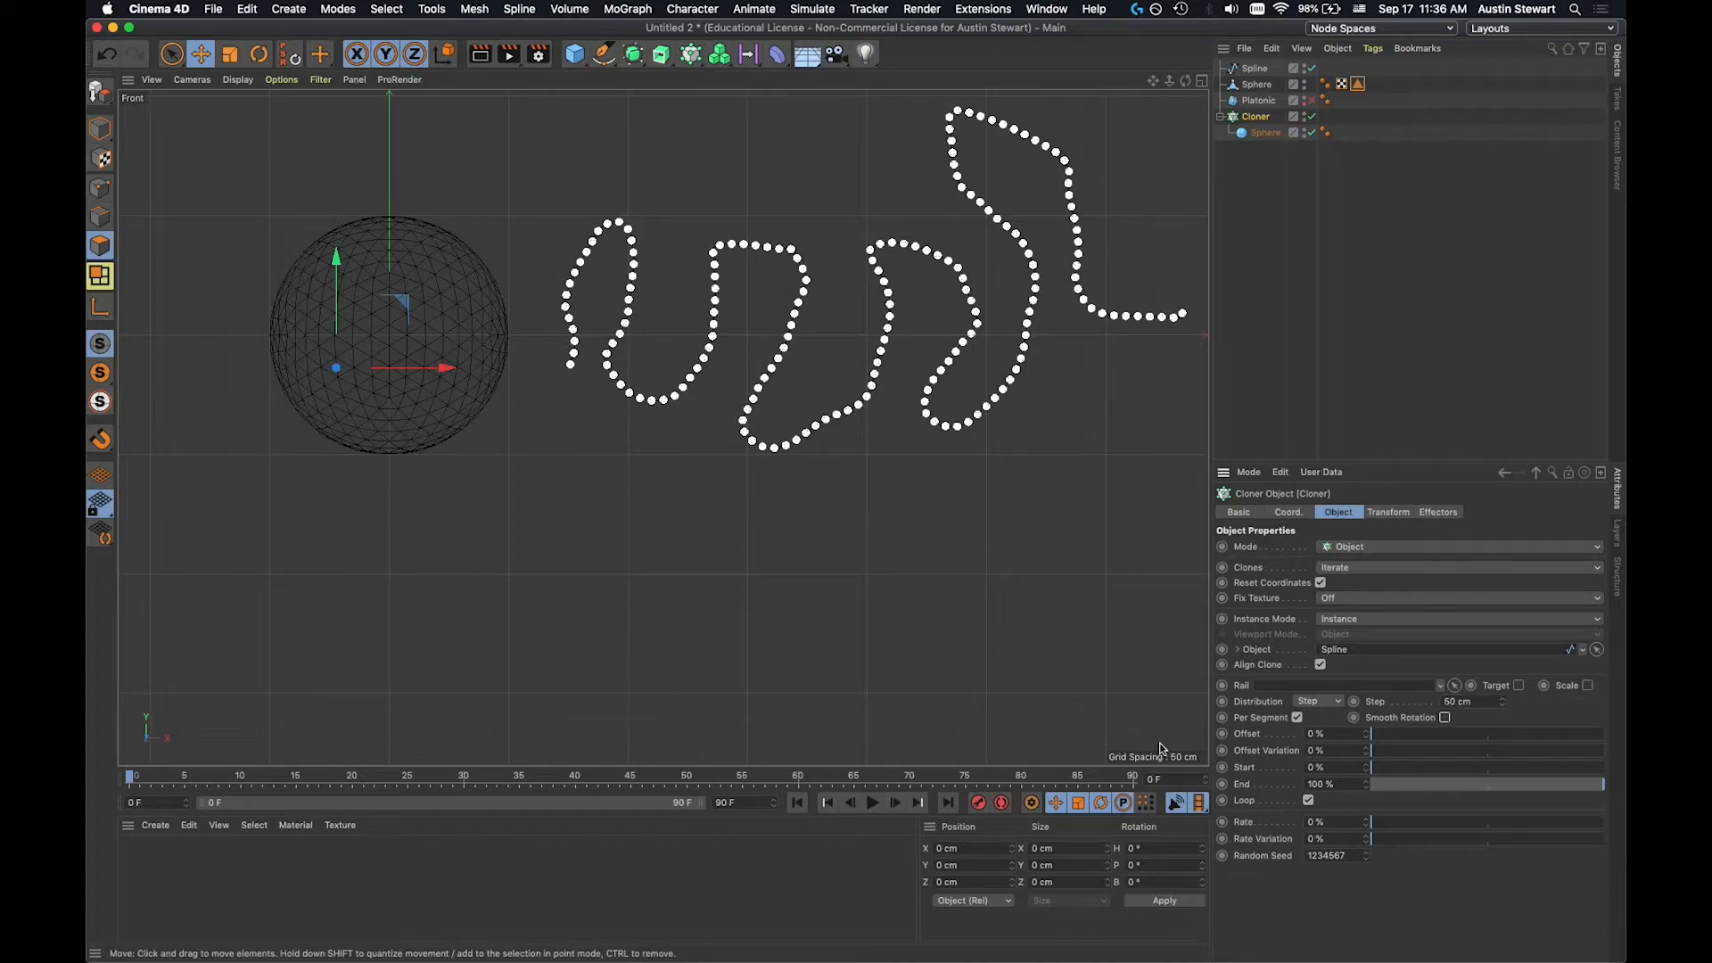
Try an 11% offset and 31% offset variation for the clones, and return the offset to 0%.
mouse_move(1374, 737)
left_mouse_down()
mouse_move(1621, 747)
mouse_move(1391, 739)
mouse_move(1373, 764)
mouse_move(1445, 751)
mouse_move(1397, 731)
left_mouse_up()
left_click(1388, 733)
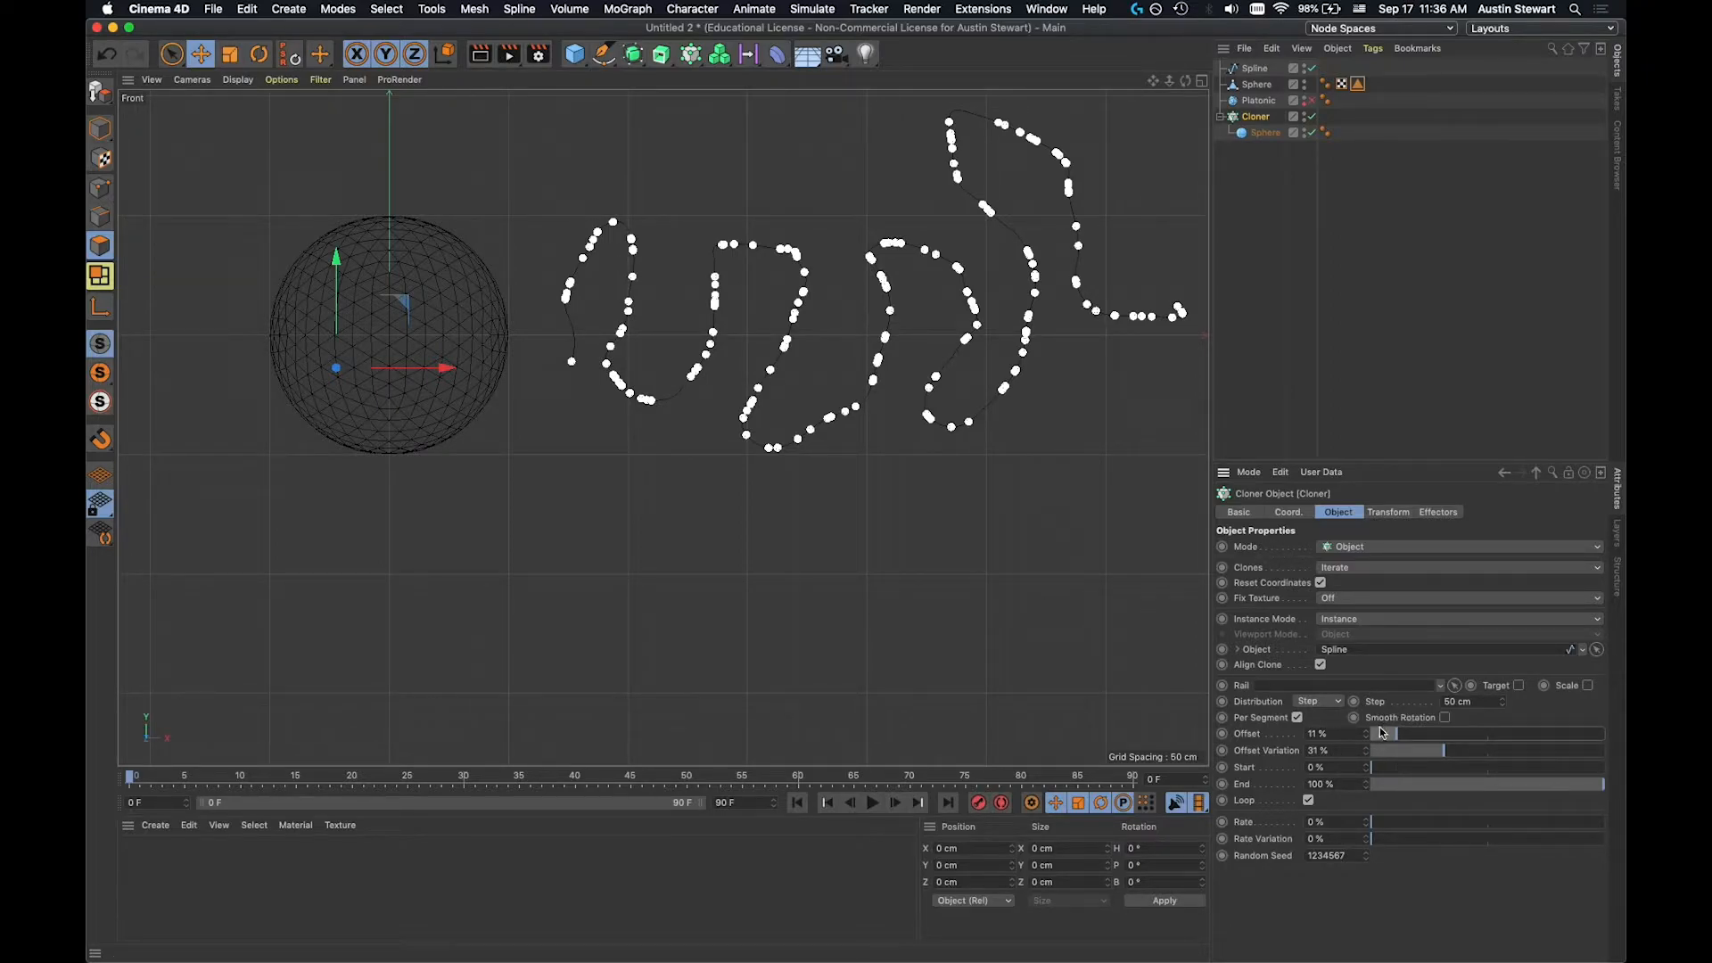
left_click_drag(1393, 735, 1331, 730)
Set the Cloner's Start to 39% and End to 68%, choosing to continue the meeting when its warning interrupts.
left_click_drag(1442, 751, 1479, 769)
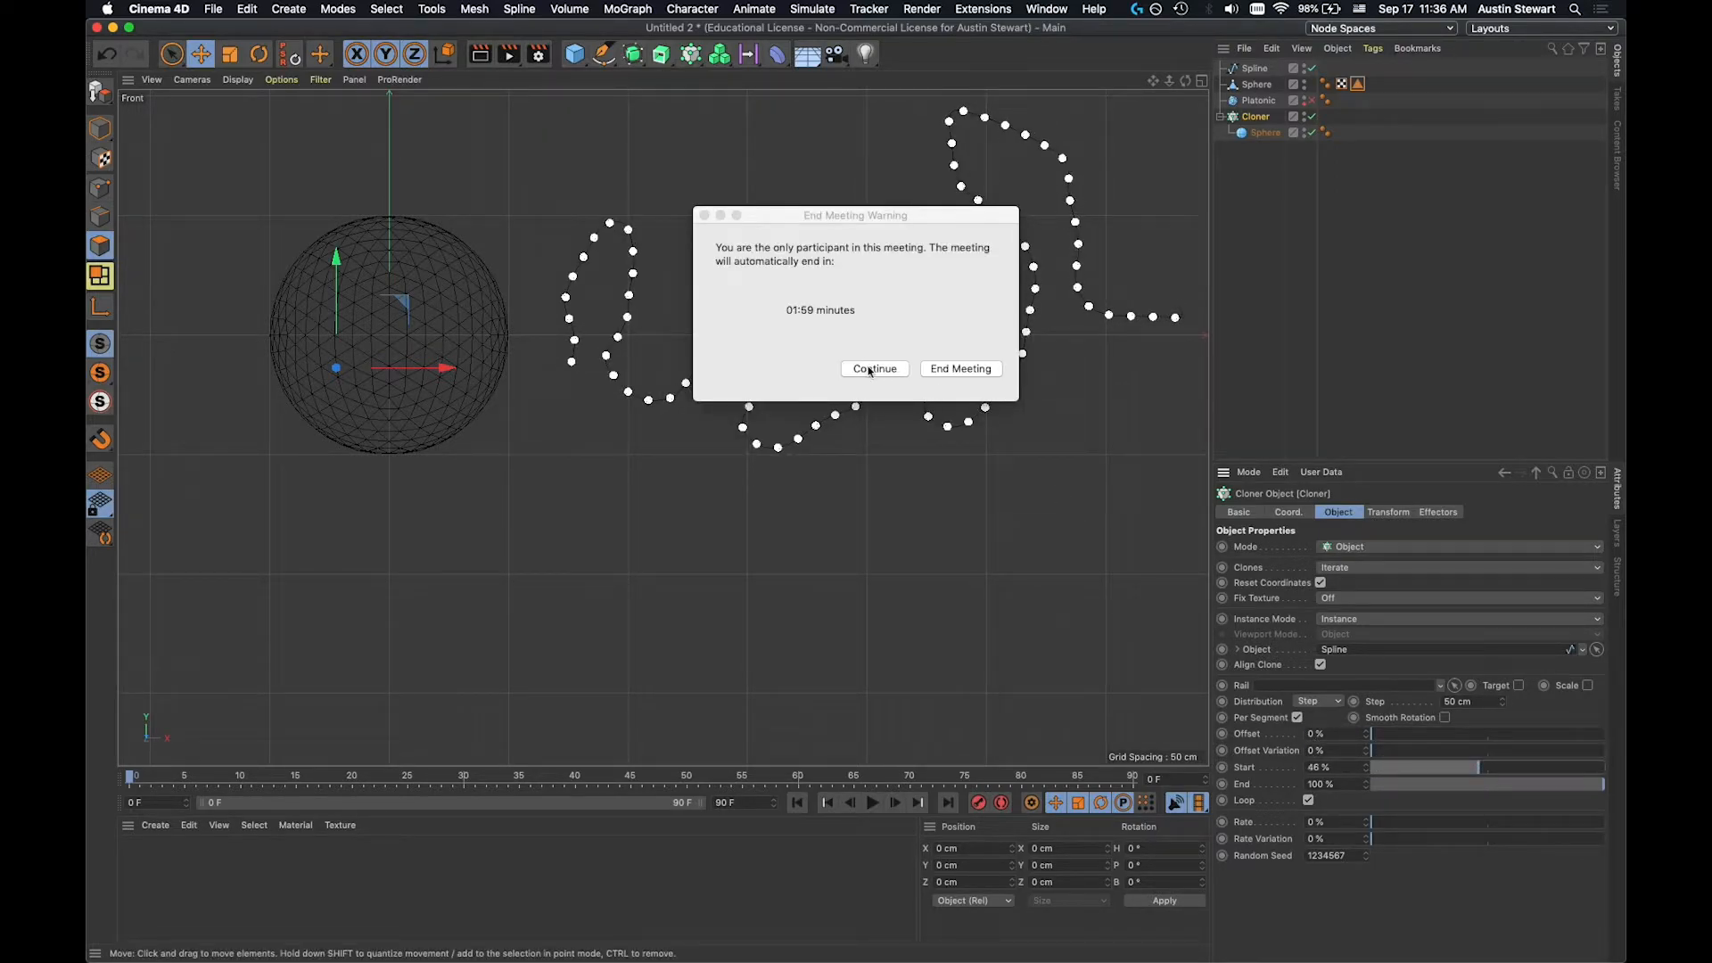
left_click(871, 369)
left_click(647, 497)
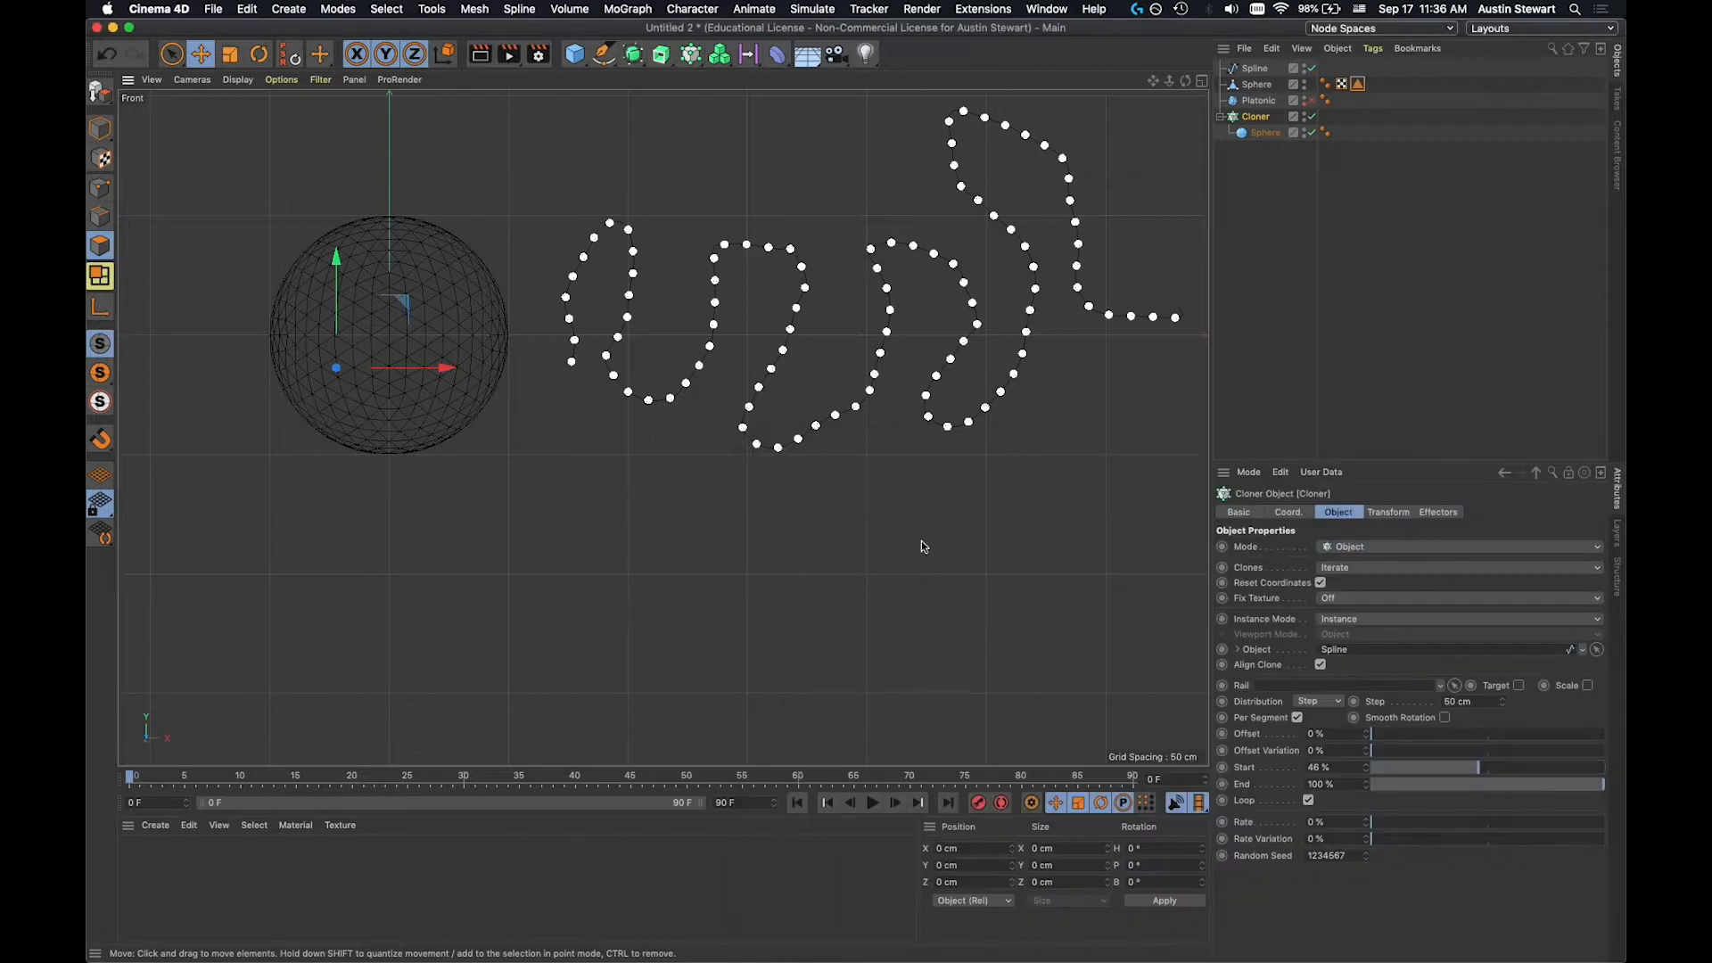
left_click_drag(1476, 772, 1462, 769)
mouse_move(1599, 788)
left_mouse_down()
mouse_move(1495, 785)
mouse_move(1531, 785)
left_mouse_up()
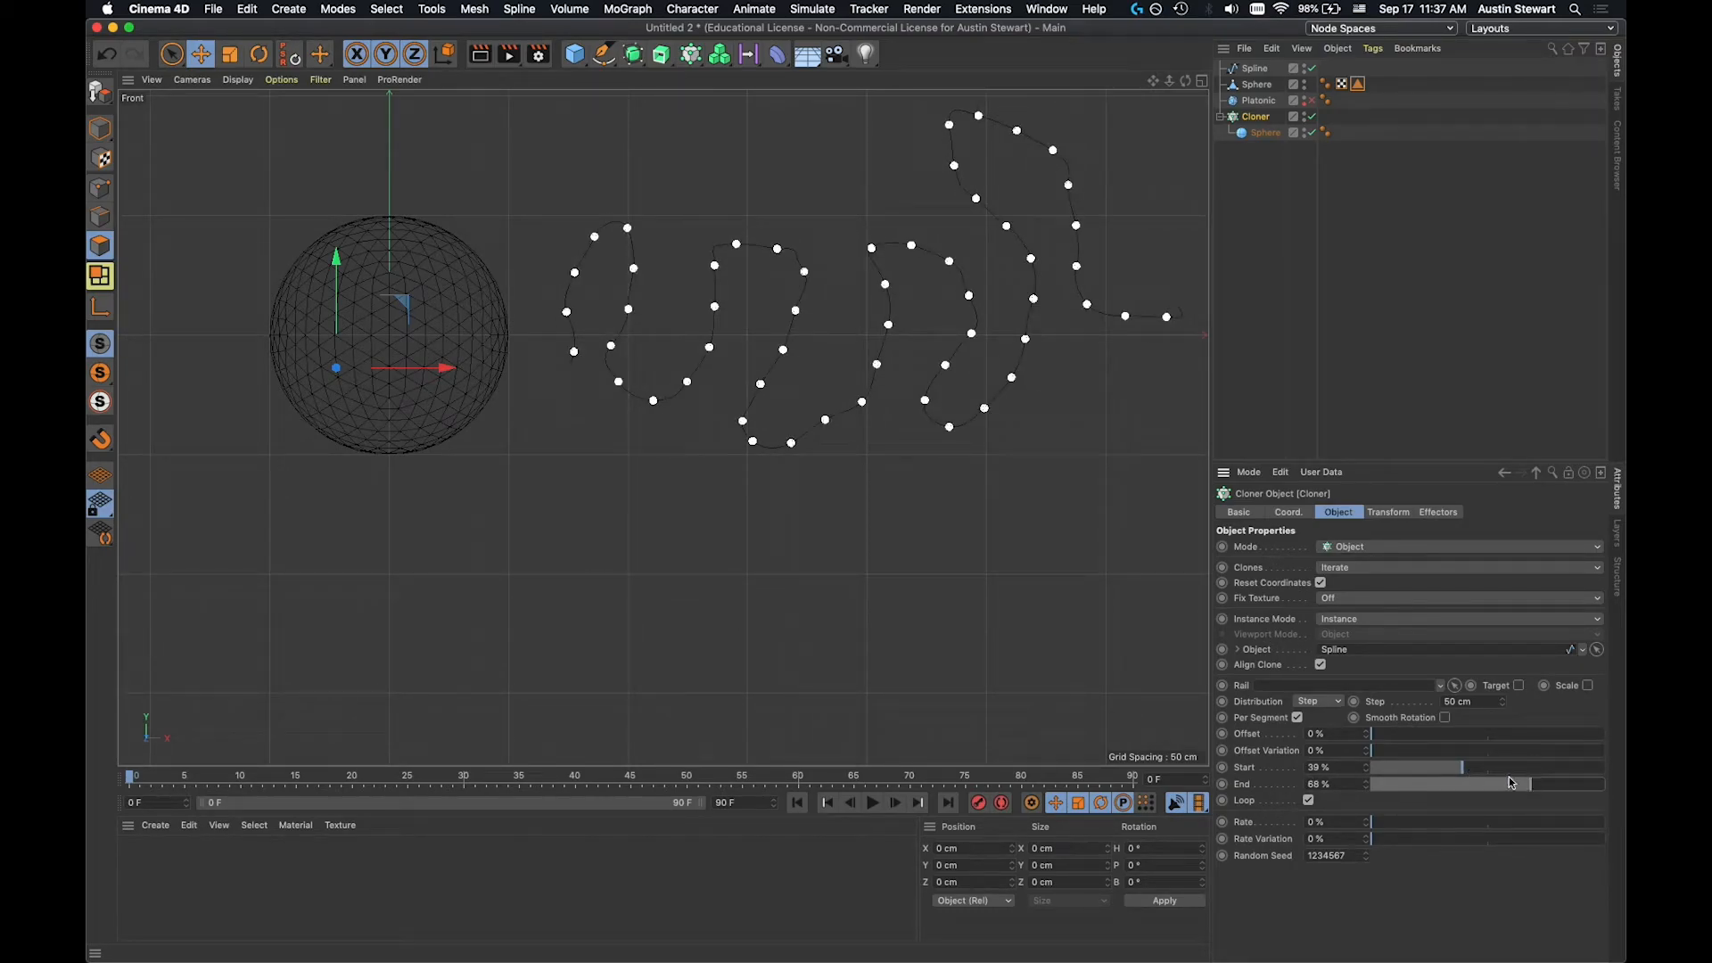
Compare Loop on and off, leave it off, and set the Cloner's Start to 12% and End to 100%.
left_click(1309, 801)
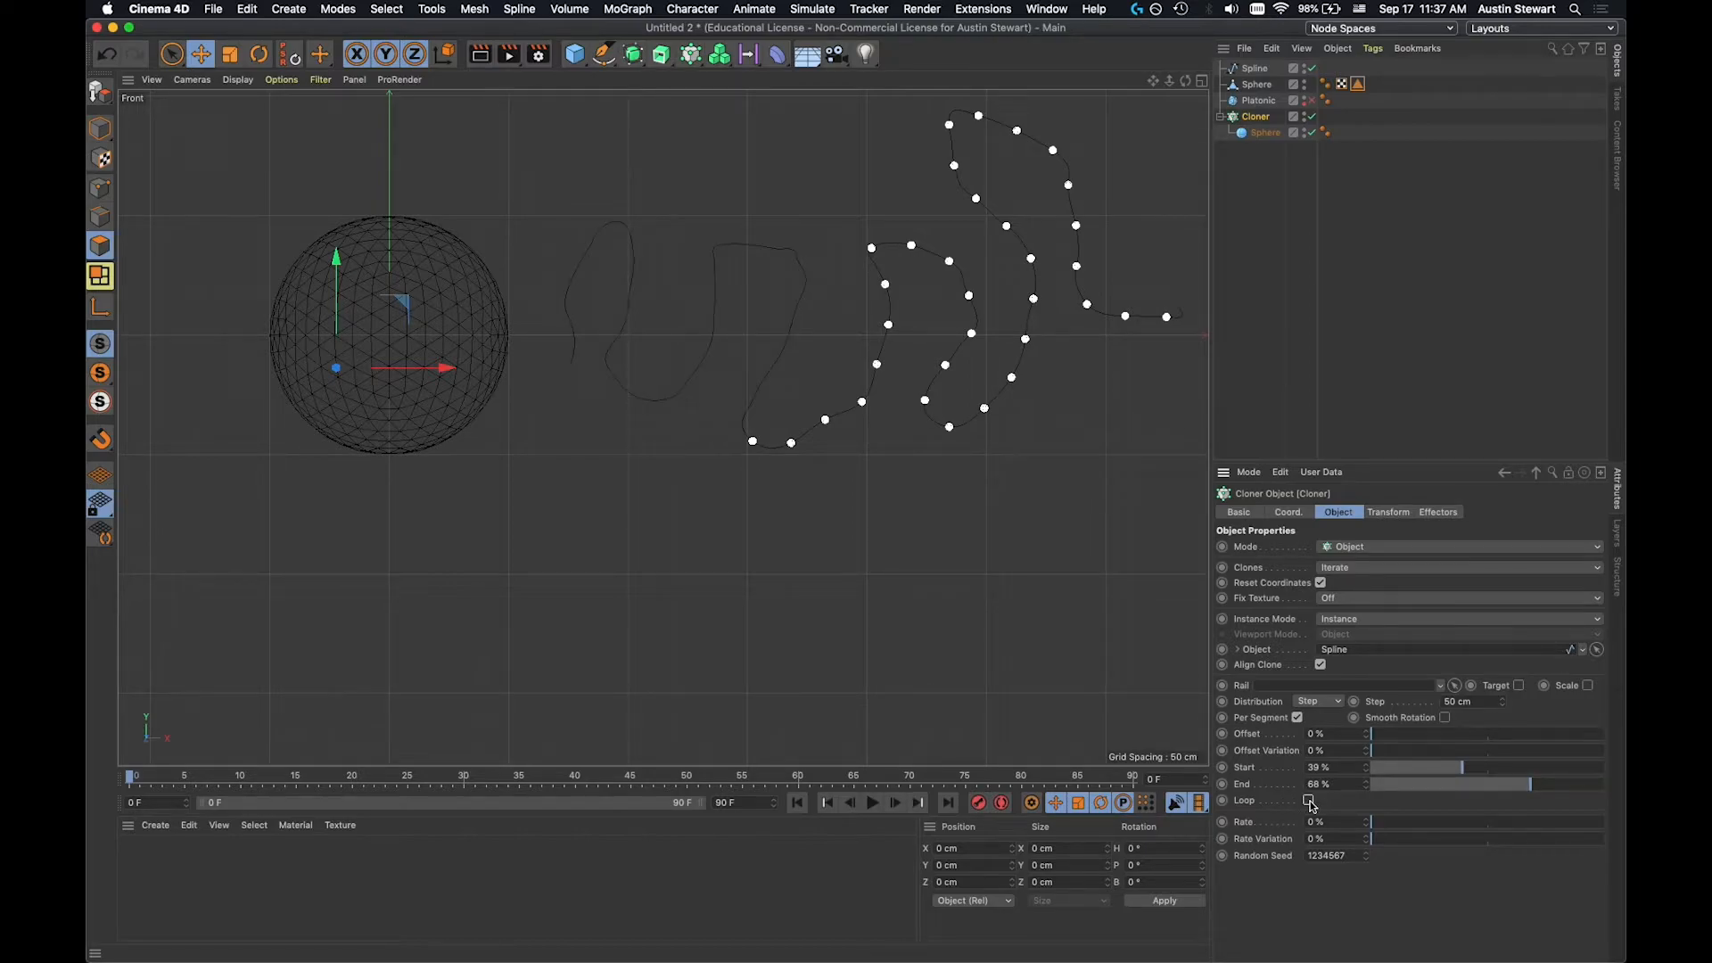
left_click(1310, 800)
left_click(1309, 801)
left_click_drag(1463, 771, 1549, 783)
left_click_drag(1436, 771, 1399, 768)
left_click_drag(1557, 786, 1611, 793)
Switch the clone distribution to Even and set Start to 10% and End to 78%.
left_click(1301, 702)
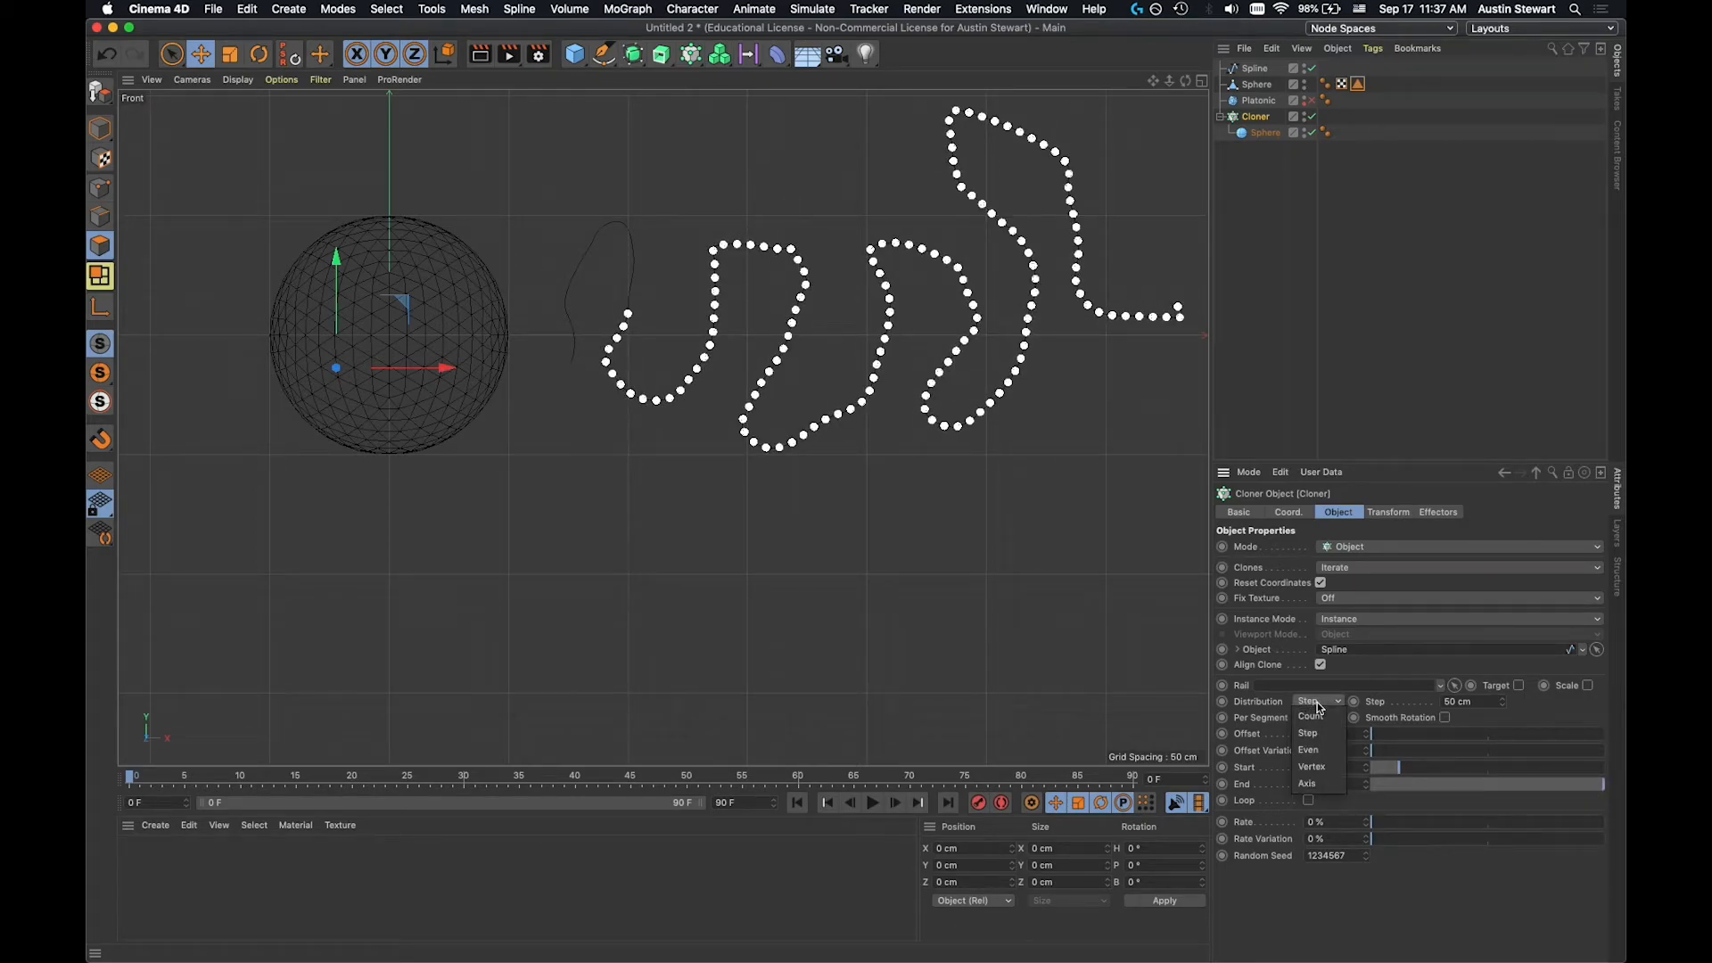
left_click(1311, 747)
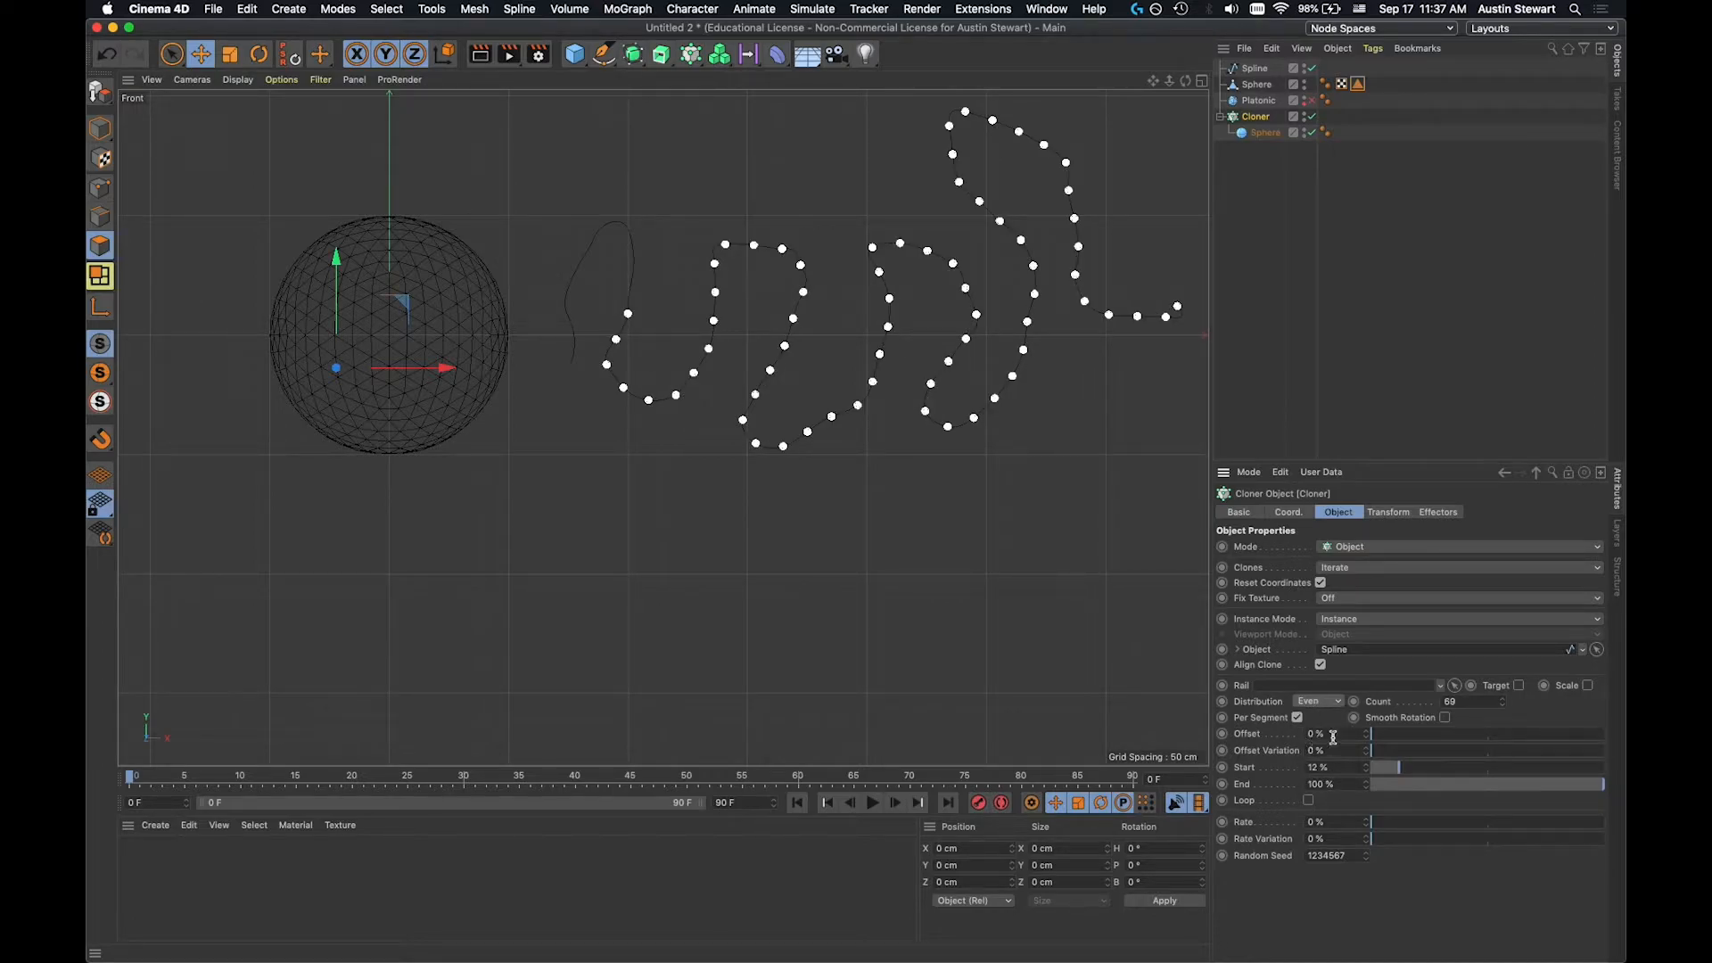
left_click_drag(1398, 768, 1394, 768)
left_click_drag(1593, 791, 1556, 791)
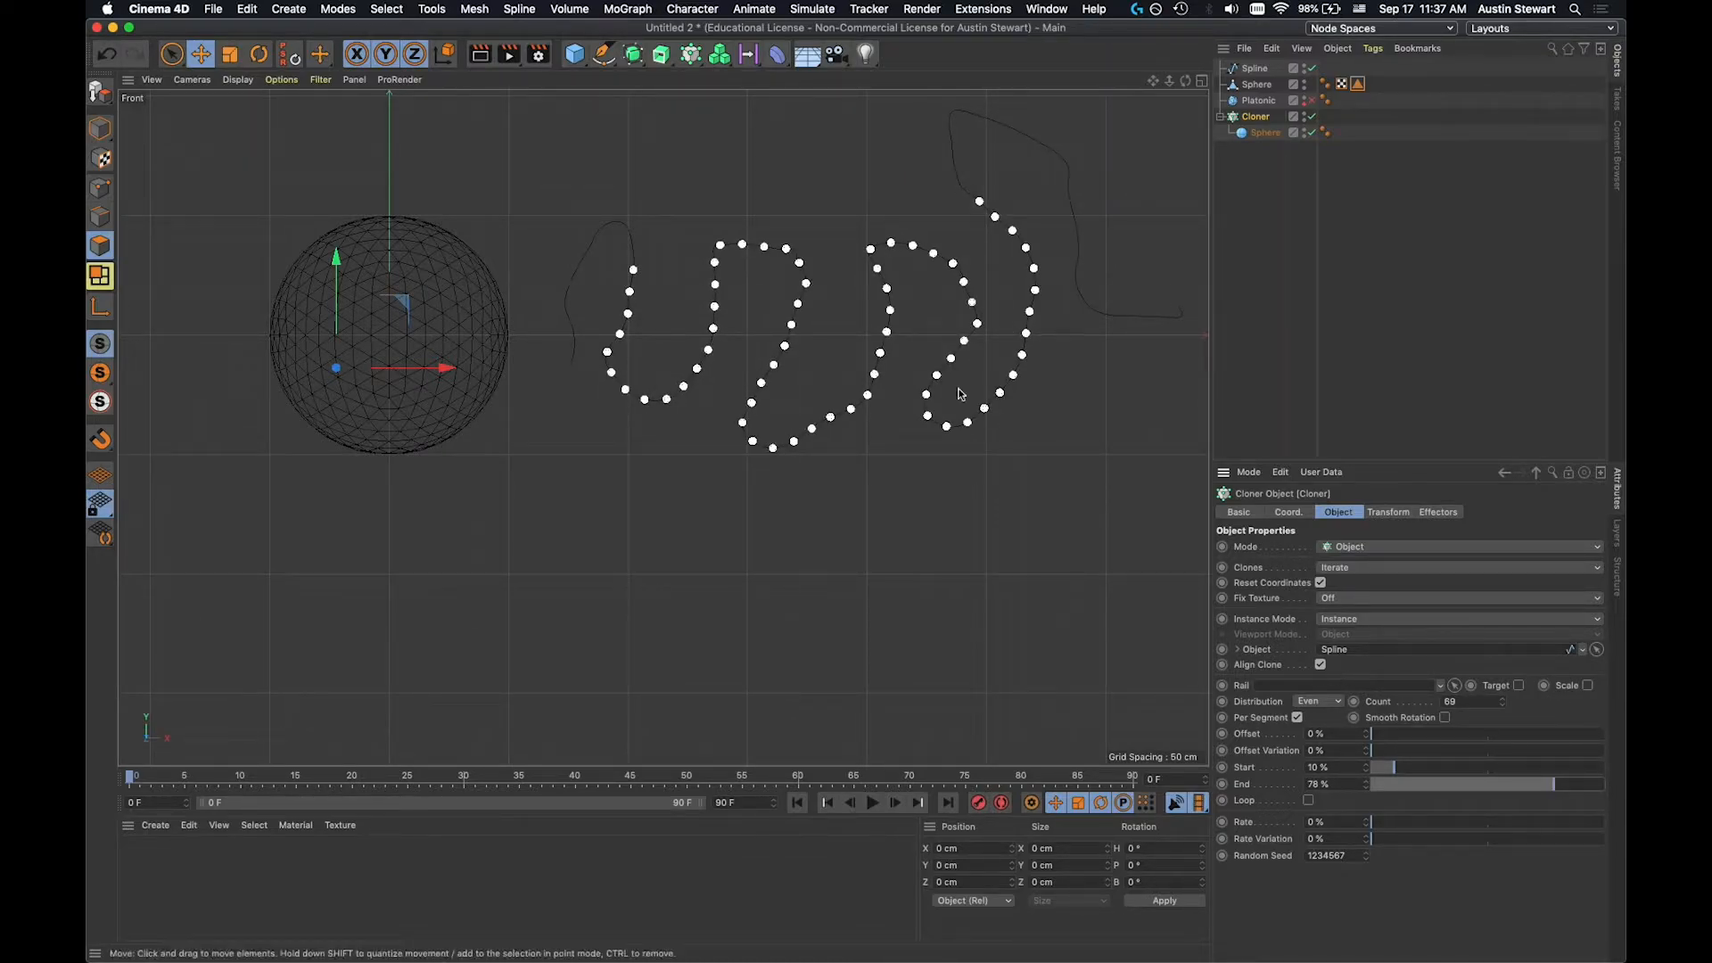
mouse_move(1571, 795)
left_mouse_down()
mouse_move(1540, 779)
mouse_move(1554, 783)
left_mouse_up()
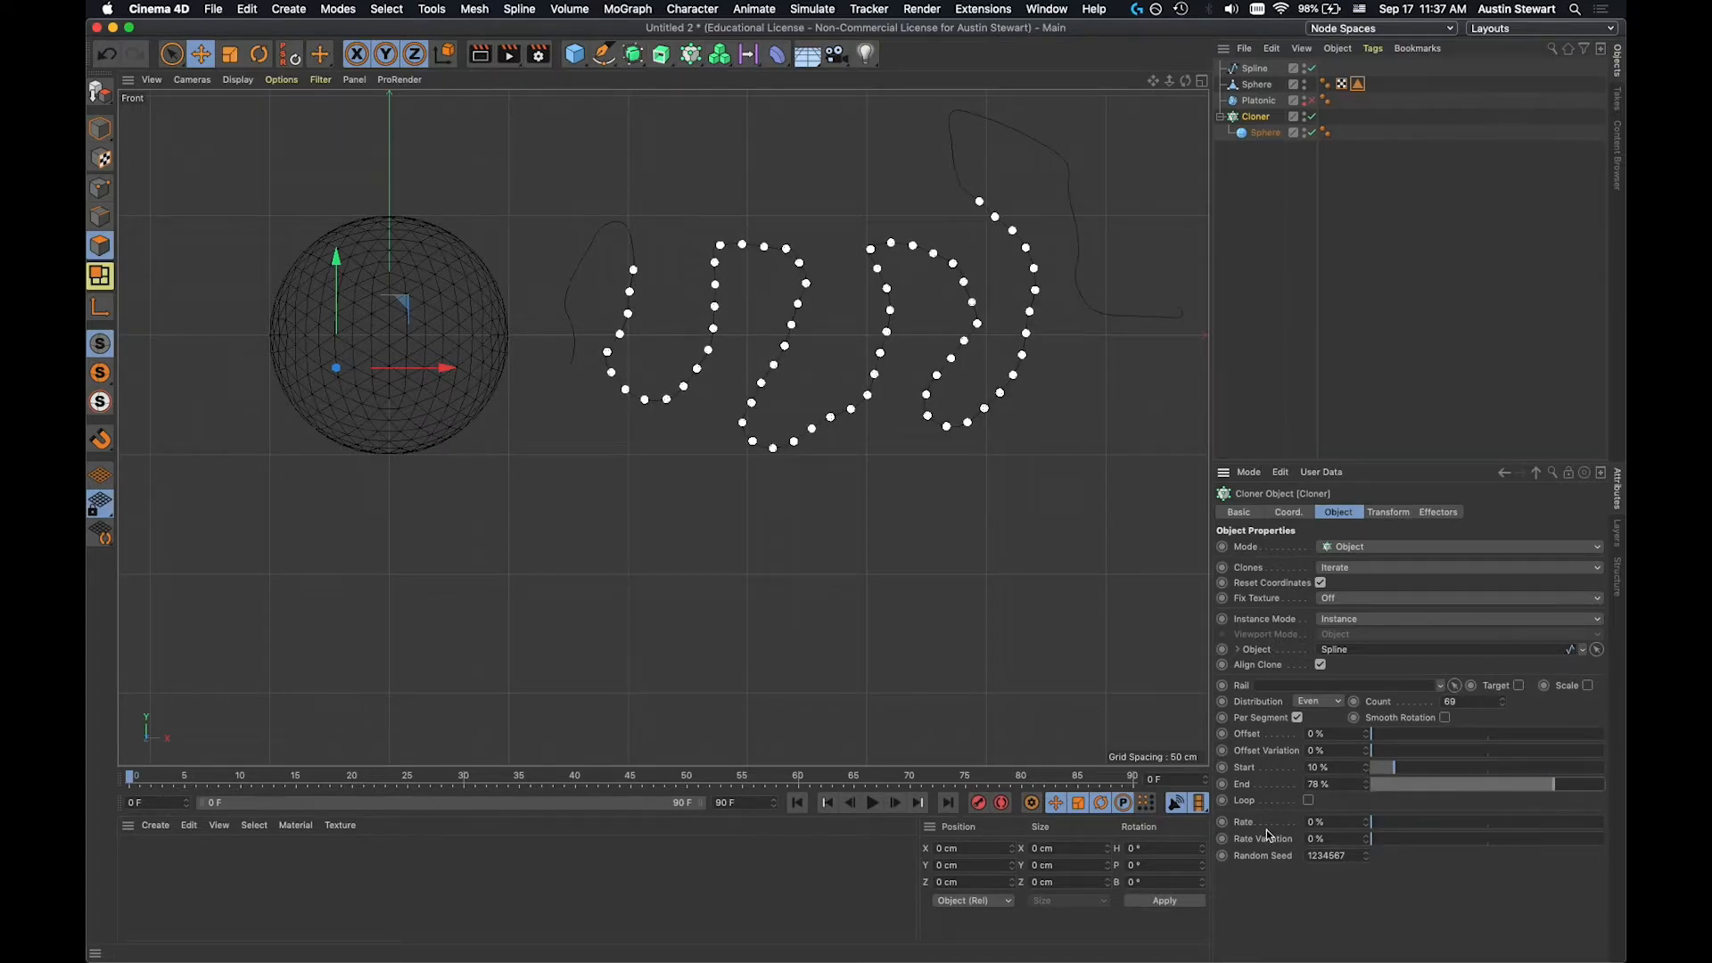
Set the Cloner's Offset to 5% and Offset Variation to 25%, trying a 21% Rate and returning it to 0%.
left_click(1309, 801)
left_click(1310, 801)
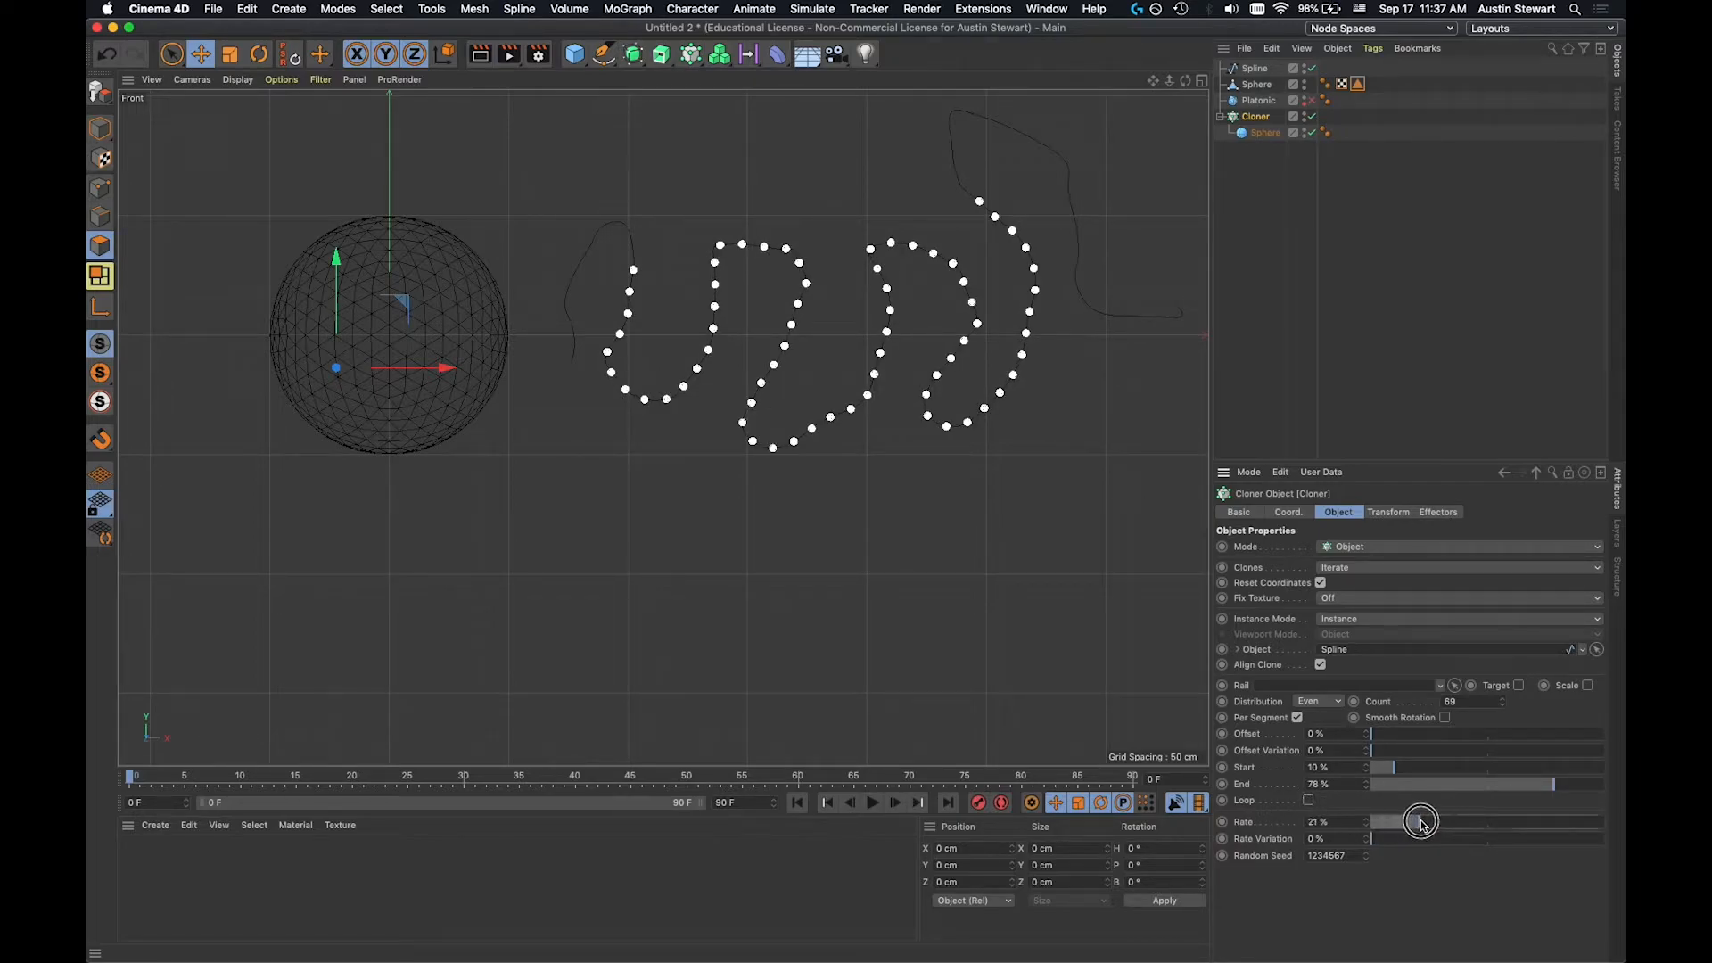
left_click_drag(1373, 734, 1430, 752)
mouse_move(1373, 822)
left_mouse_down()
mouse_move(1529, 825)
mouse_move(1367, 817)
left_mouse_up()
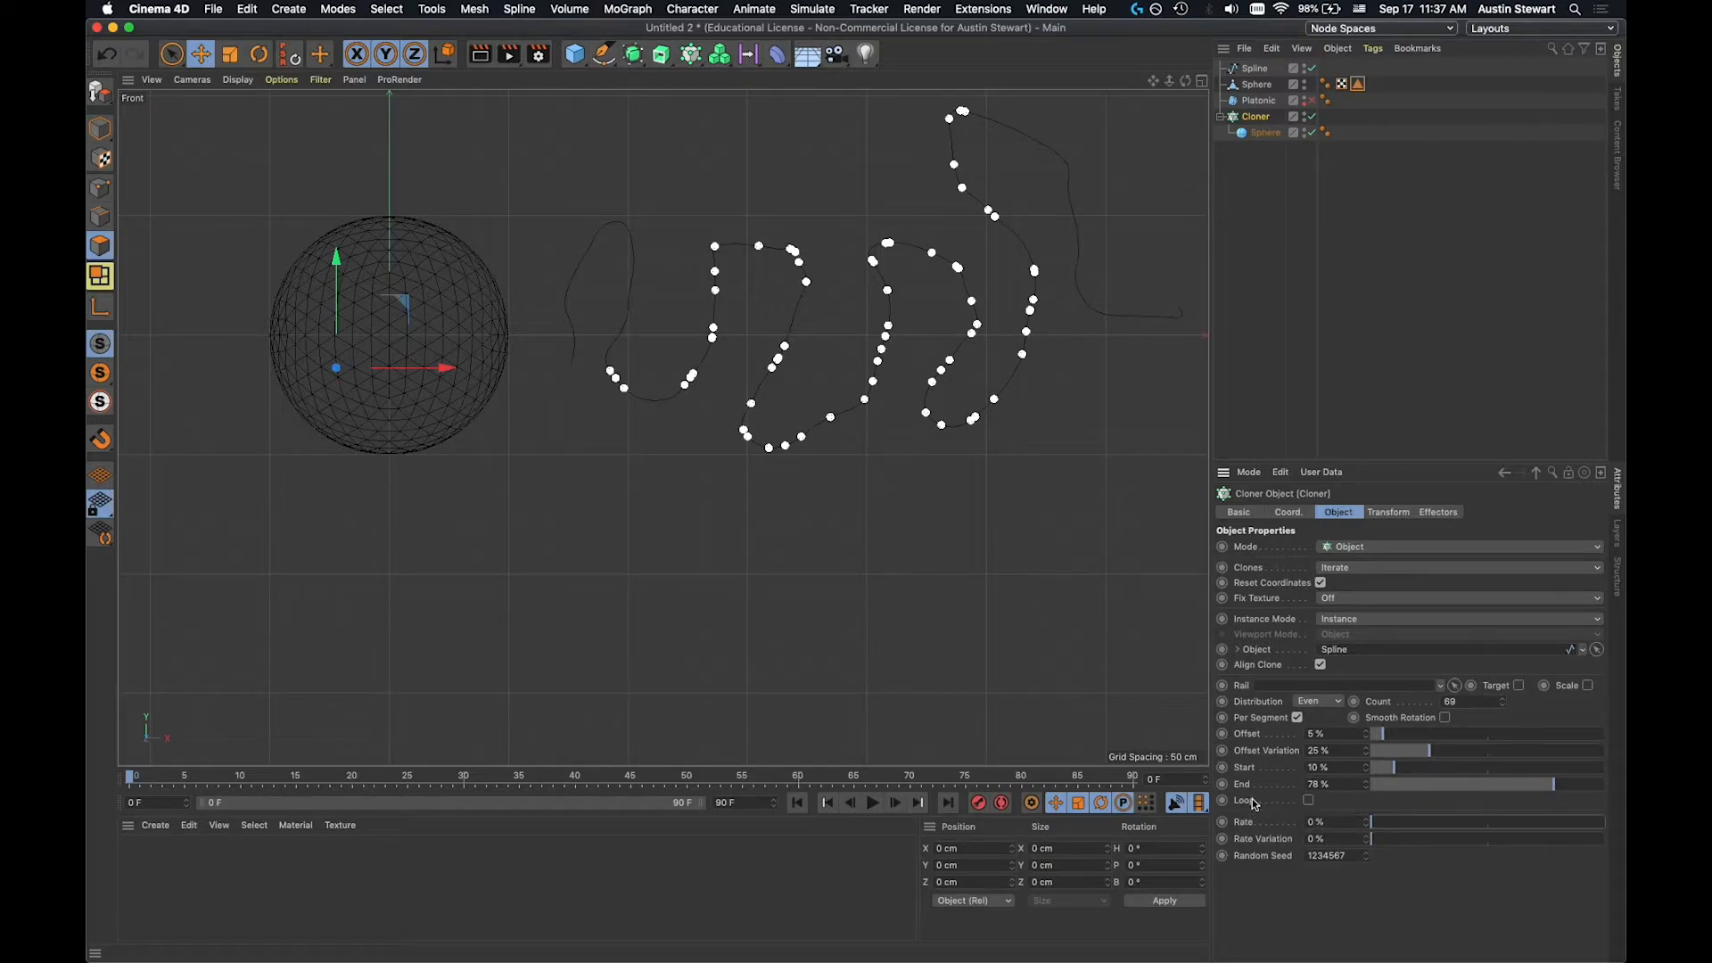
Try the Axis distribution for the clones and switch to Step.
left_click(1320, 703)
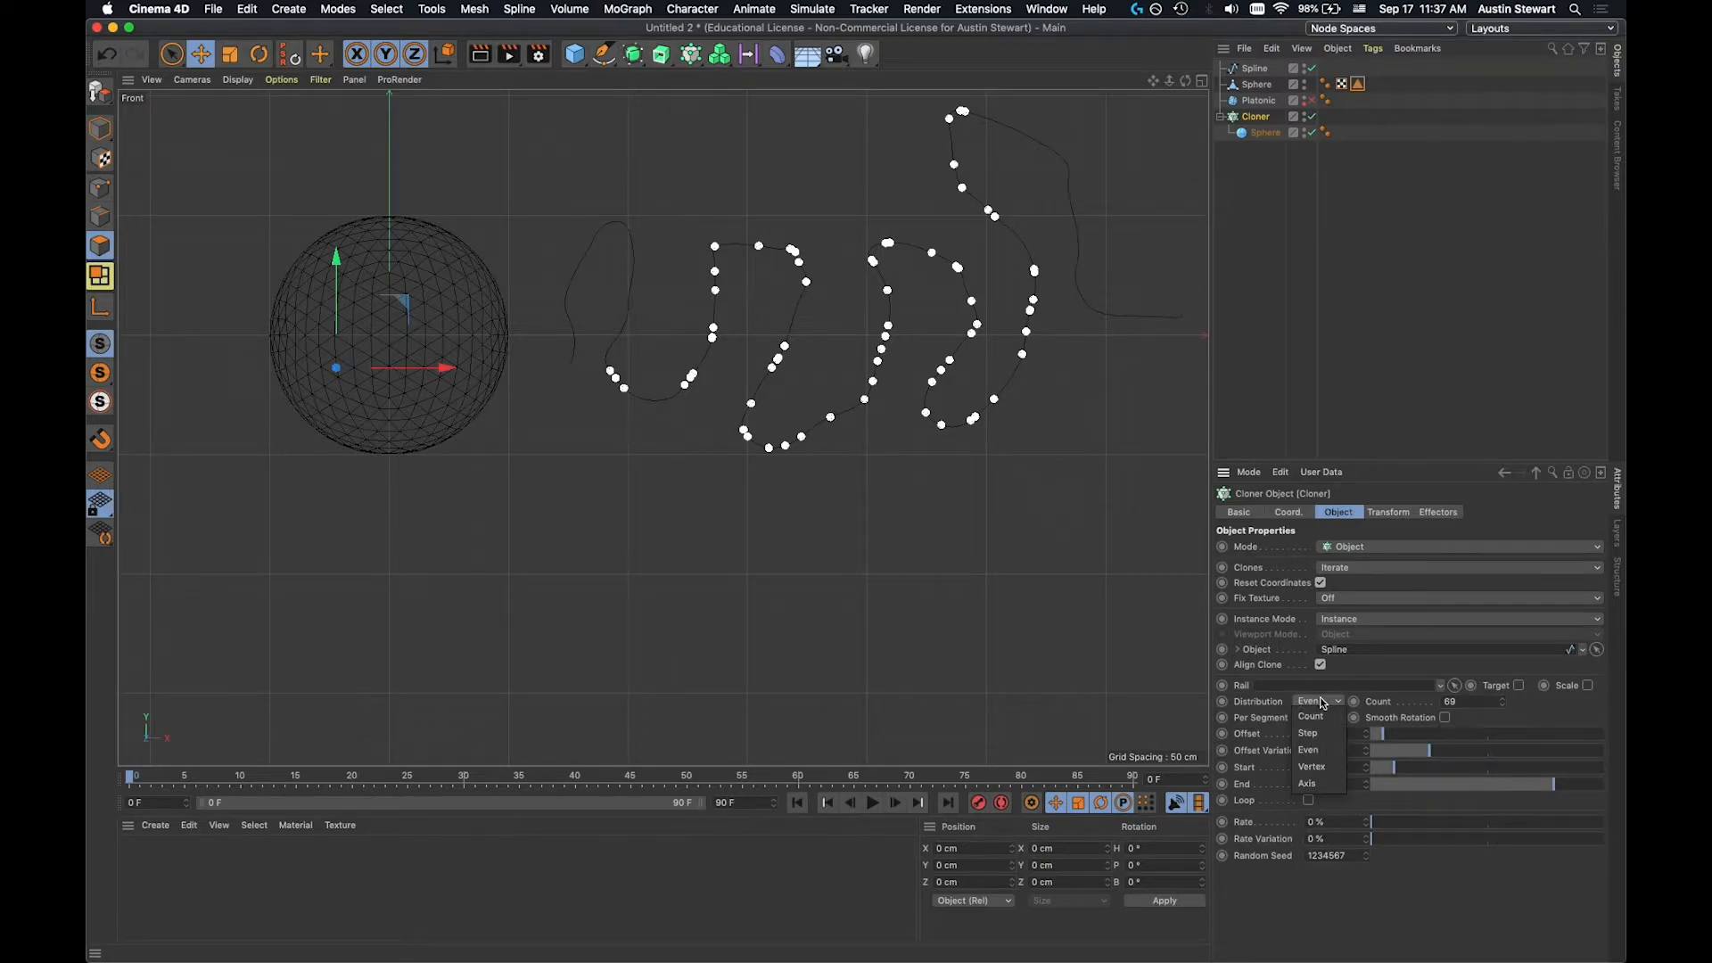
left_click(1315, 781)
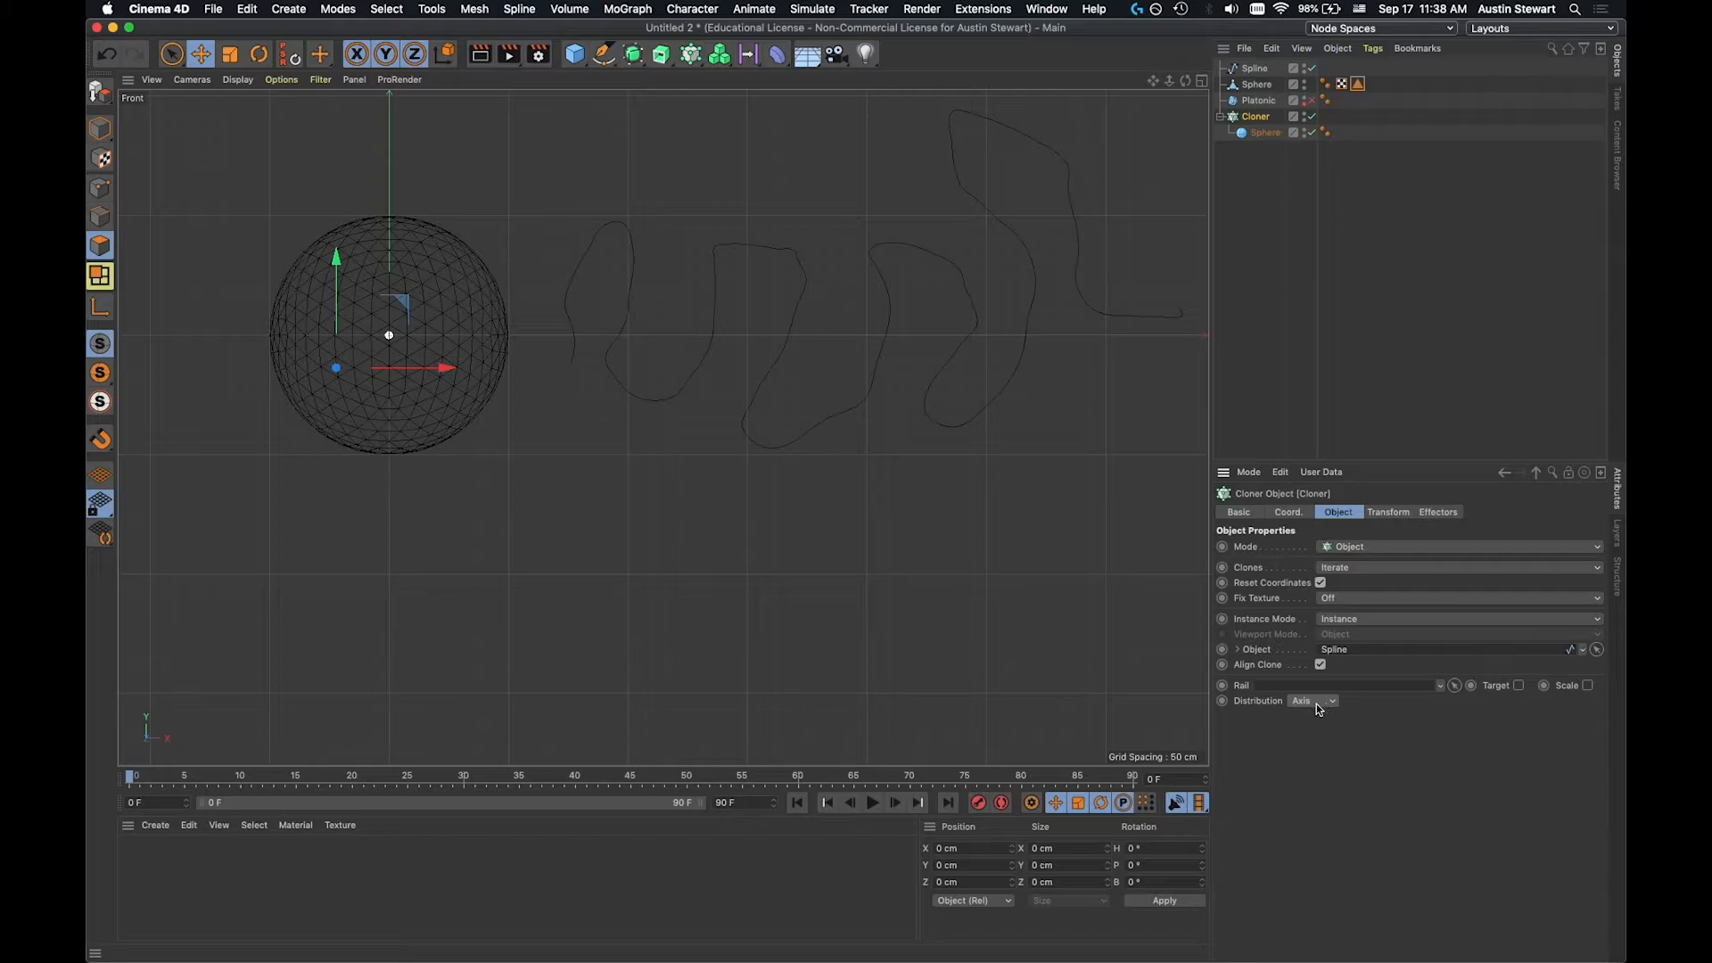
left_click(1312, 701)
left_click(1315, 732)
left_click(1314, 702)
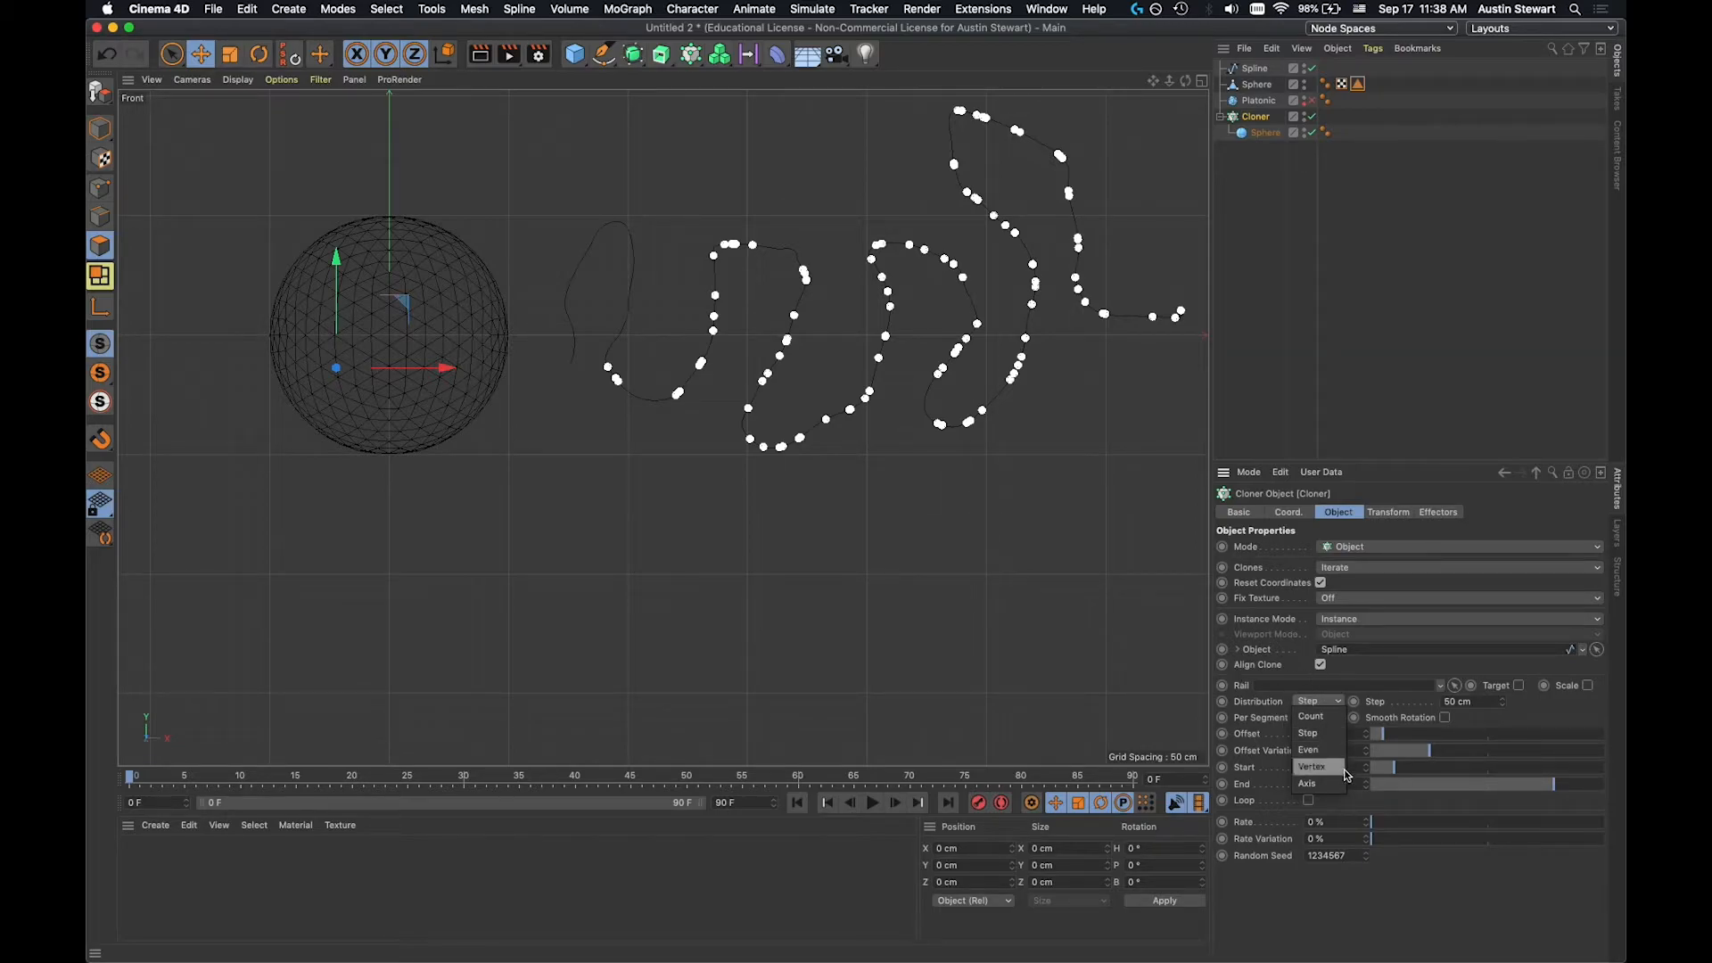
left_click(1322, 703)
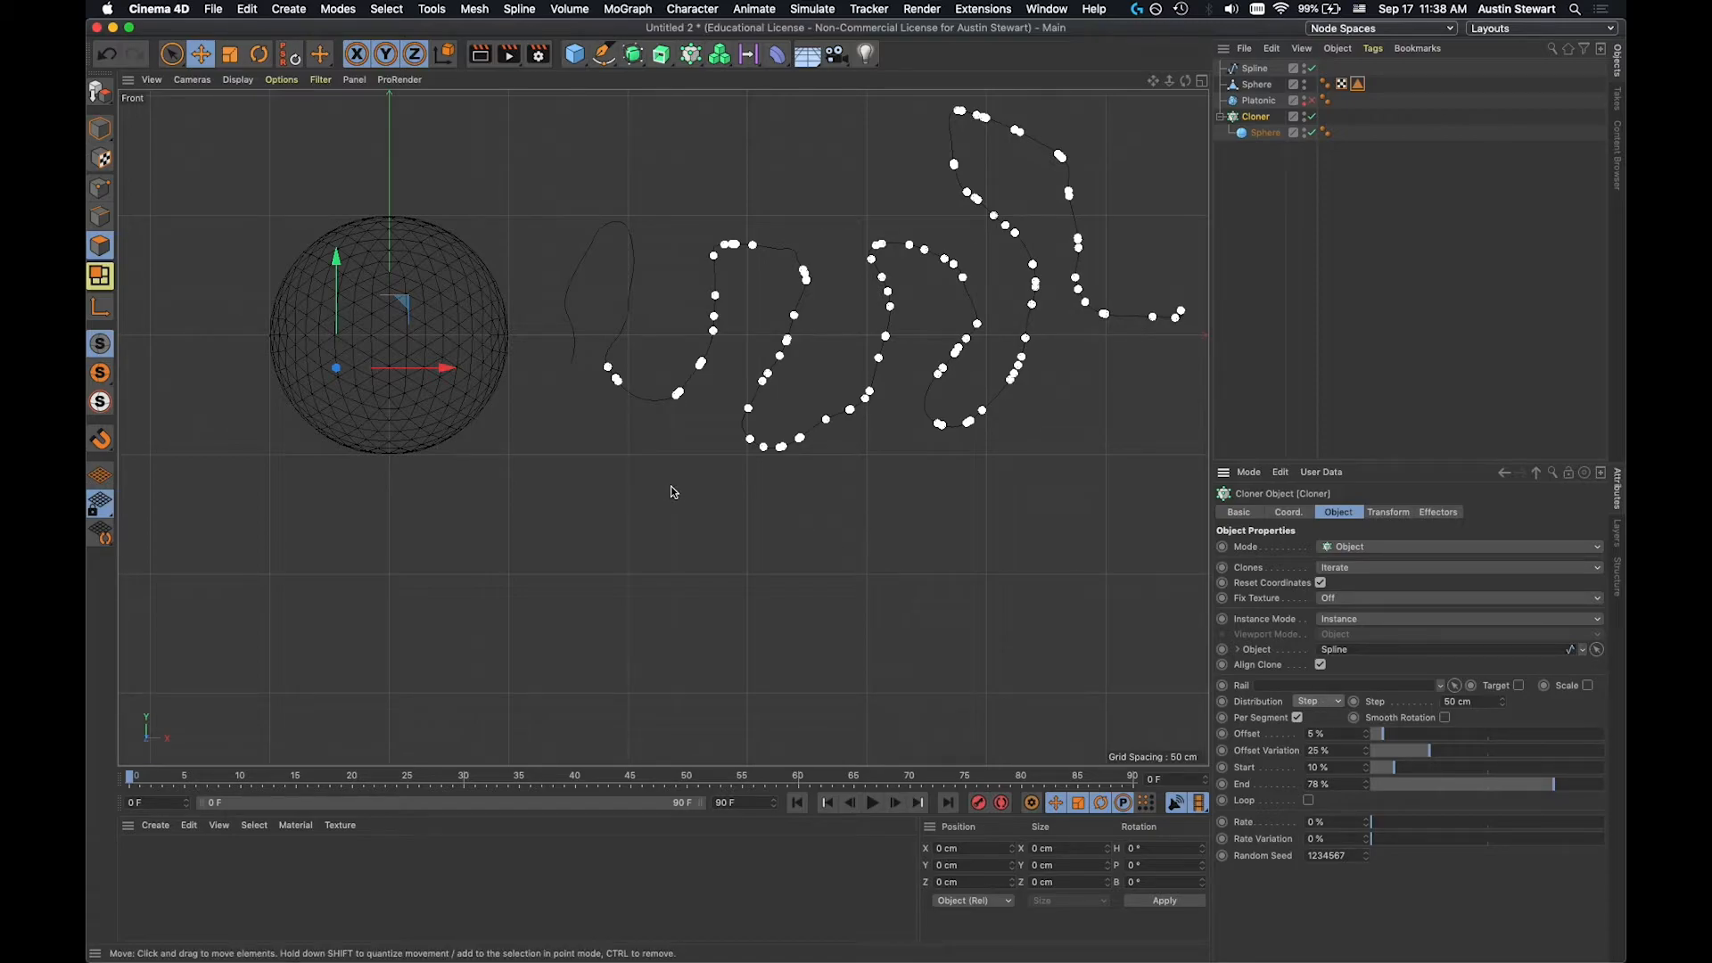
Switch to the open project Tutorial 5.4 Label Start.c4d.
key("v")
mouse_move(666, 443)
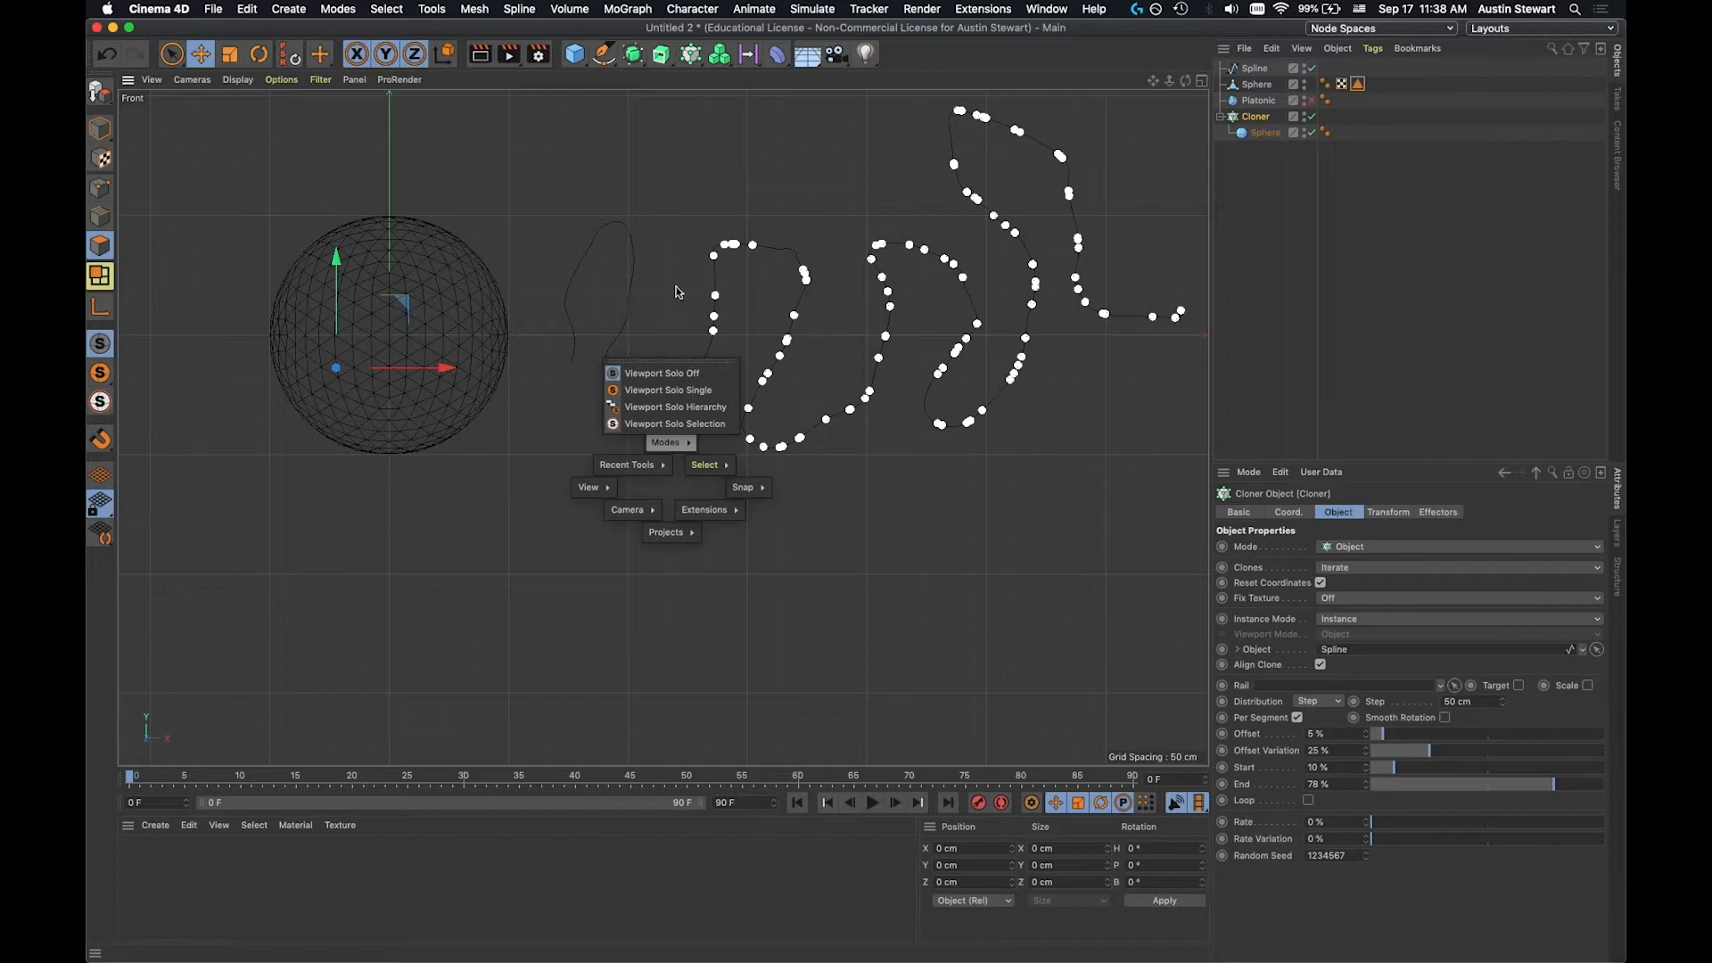
key("v")
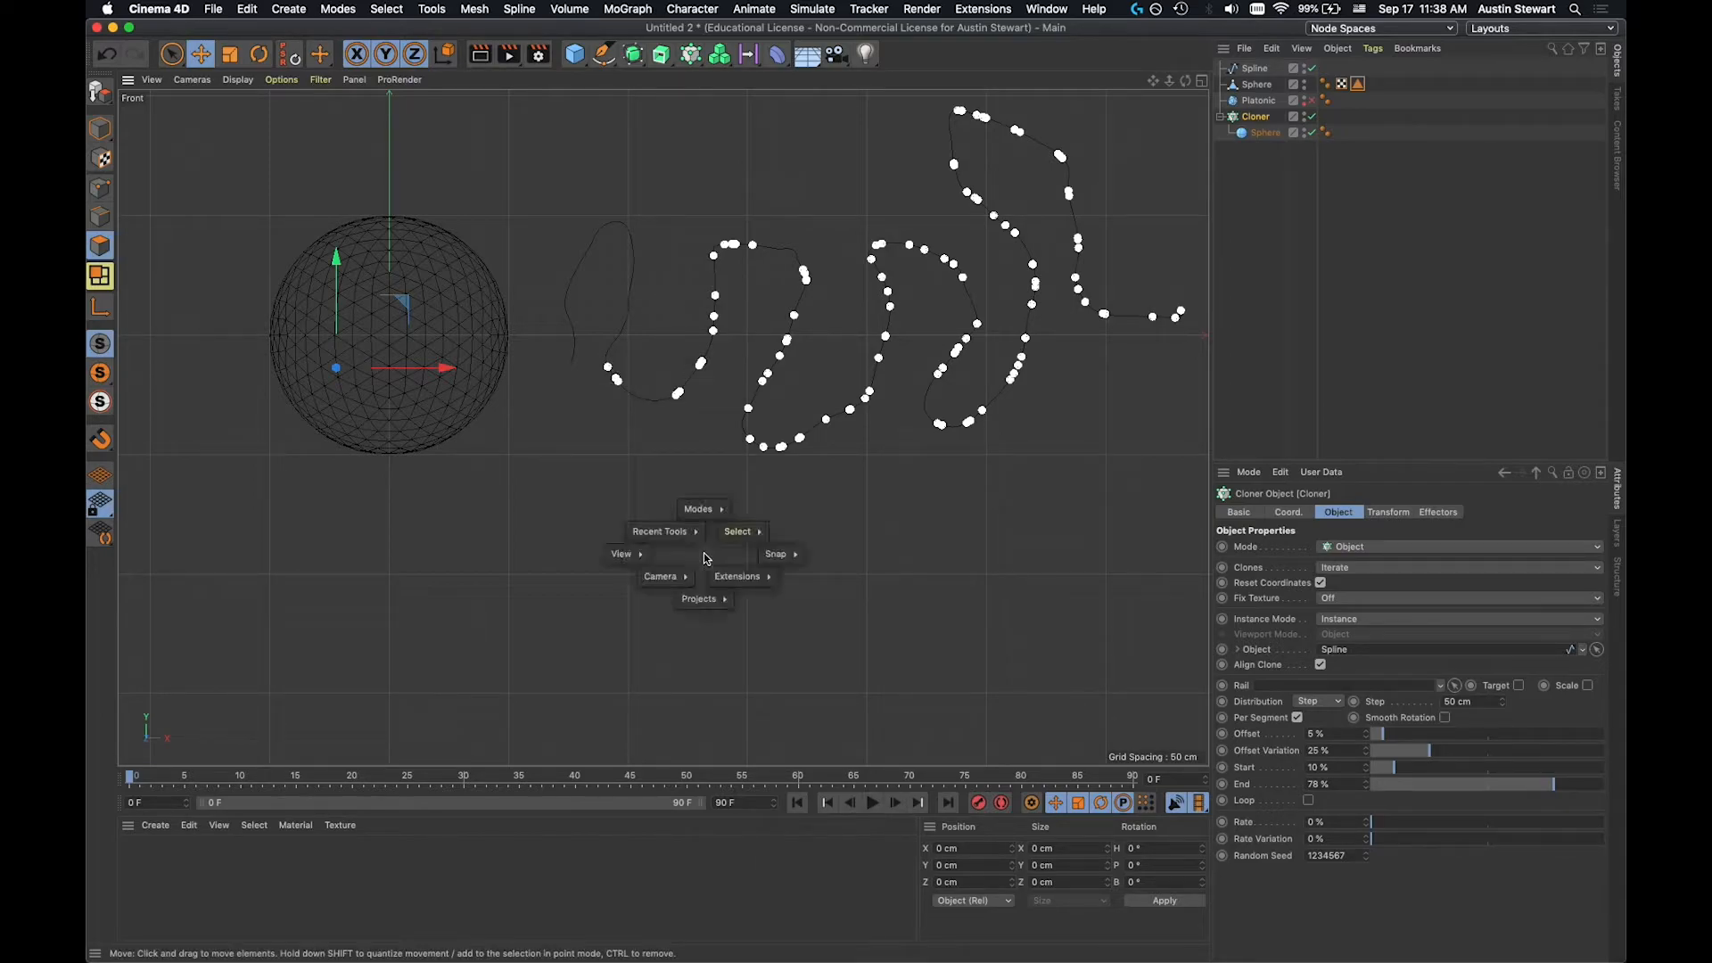
mouse_move(724, 601)
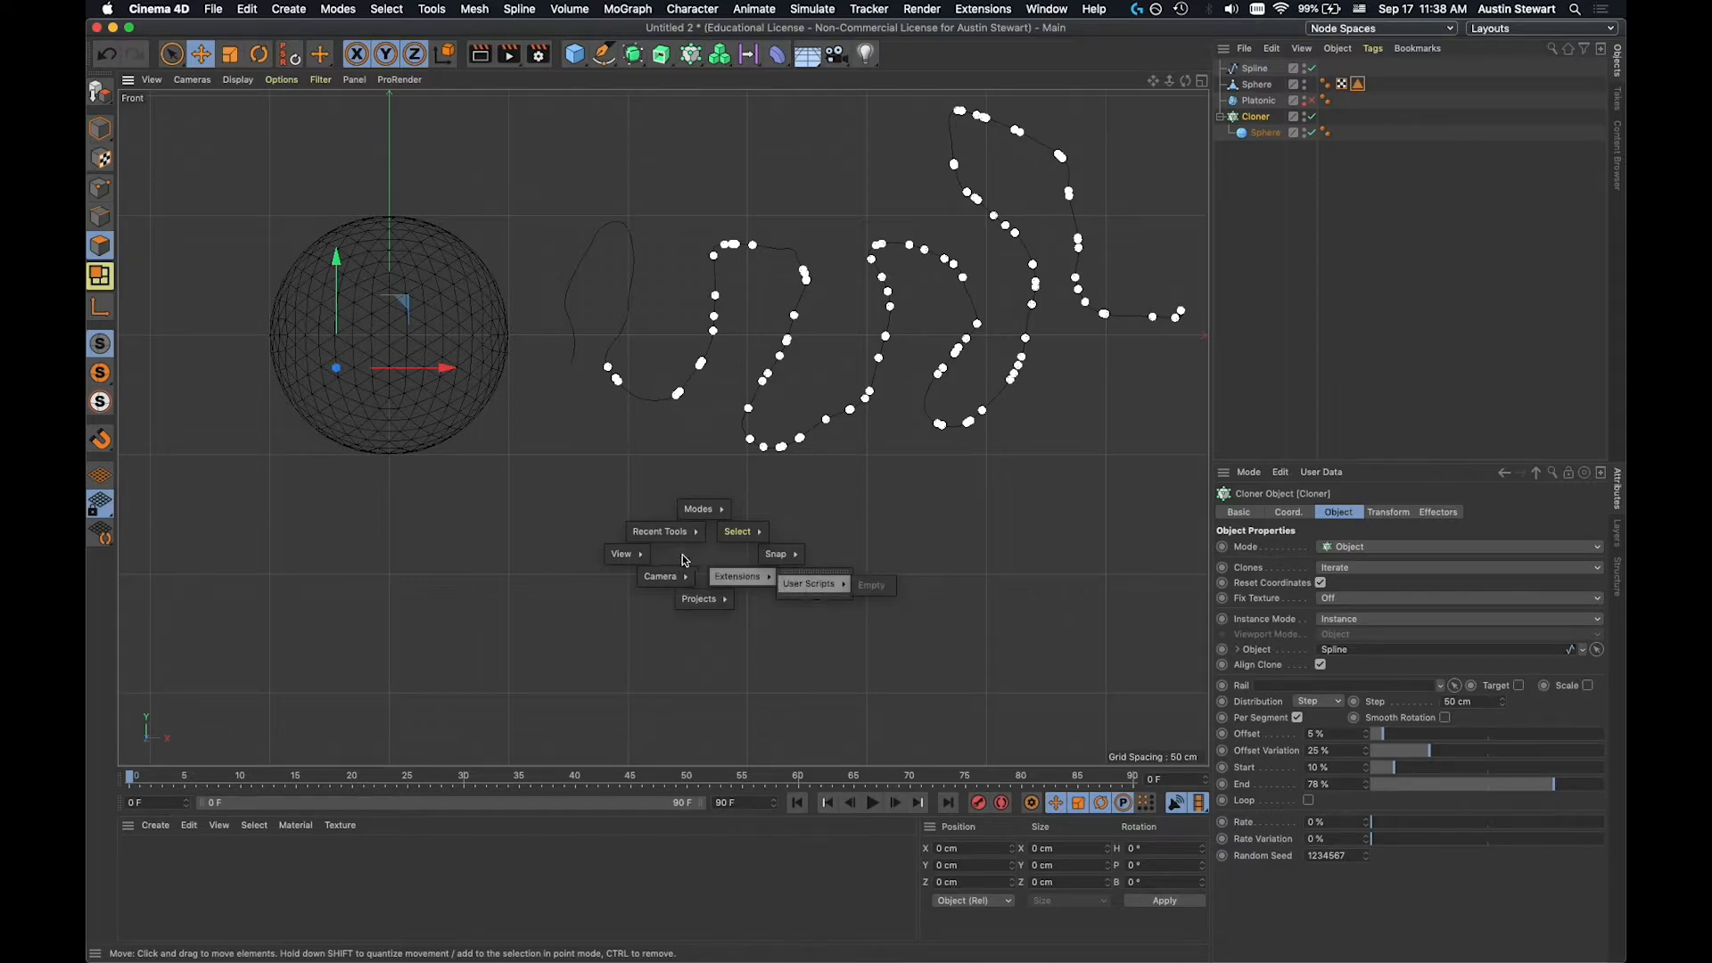
mouse_move(790, 554)
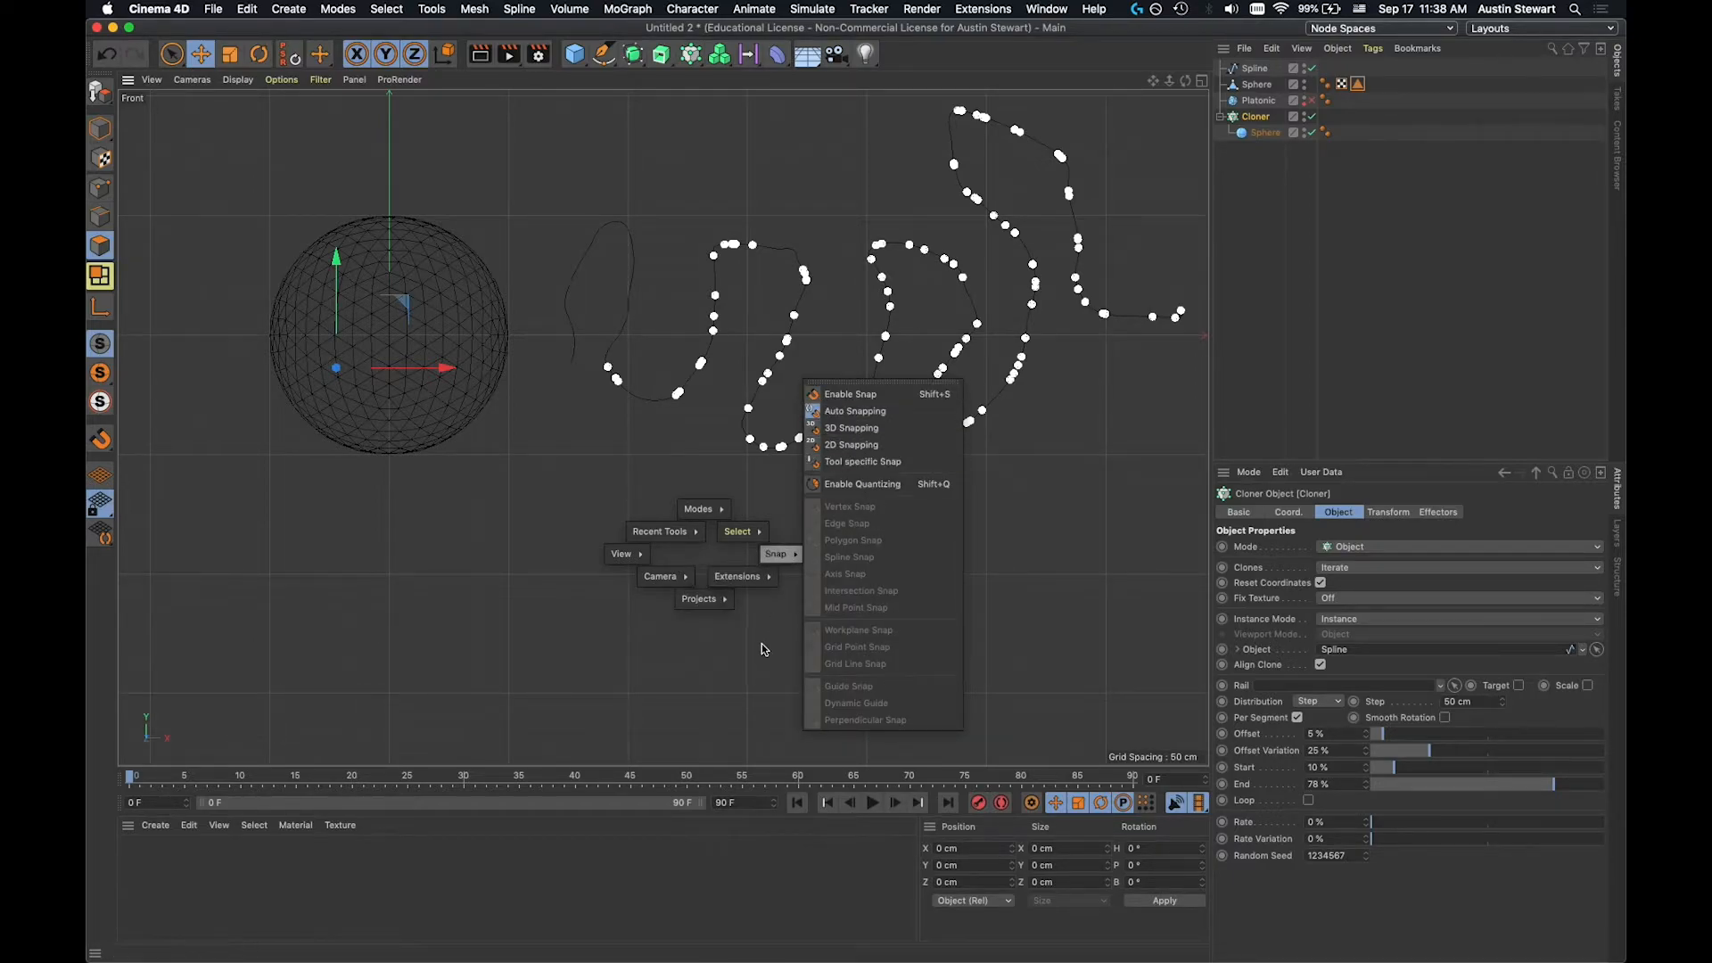
mouse_move(738, 526)
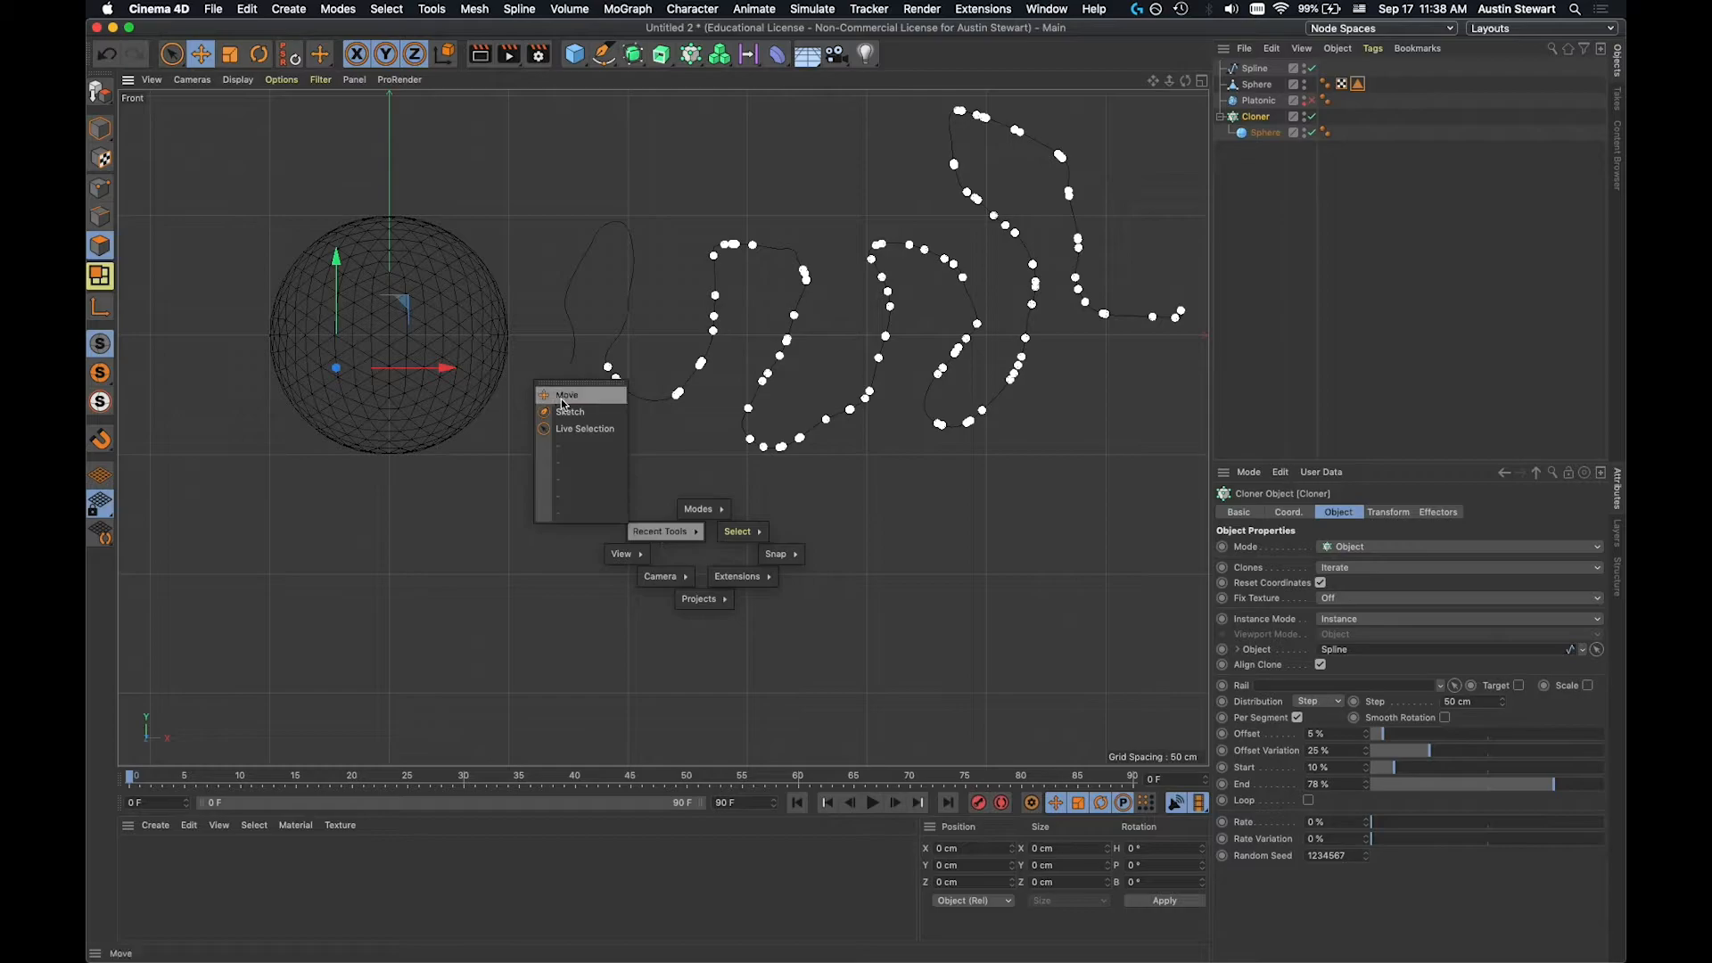
mouse_move(628, 555)
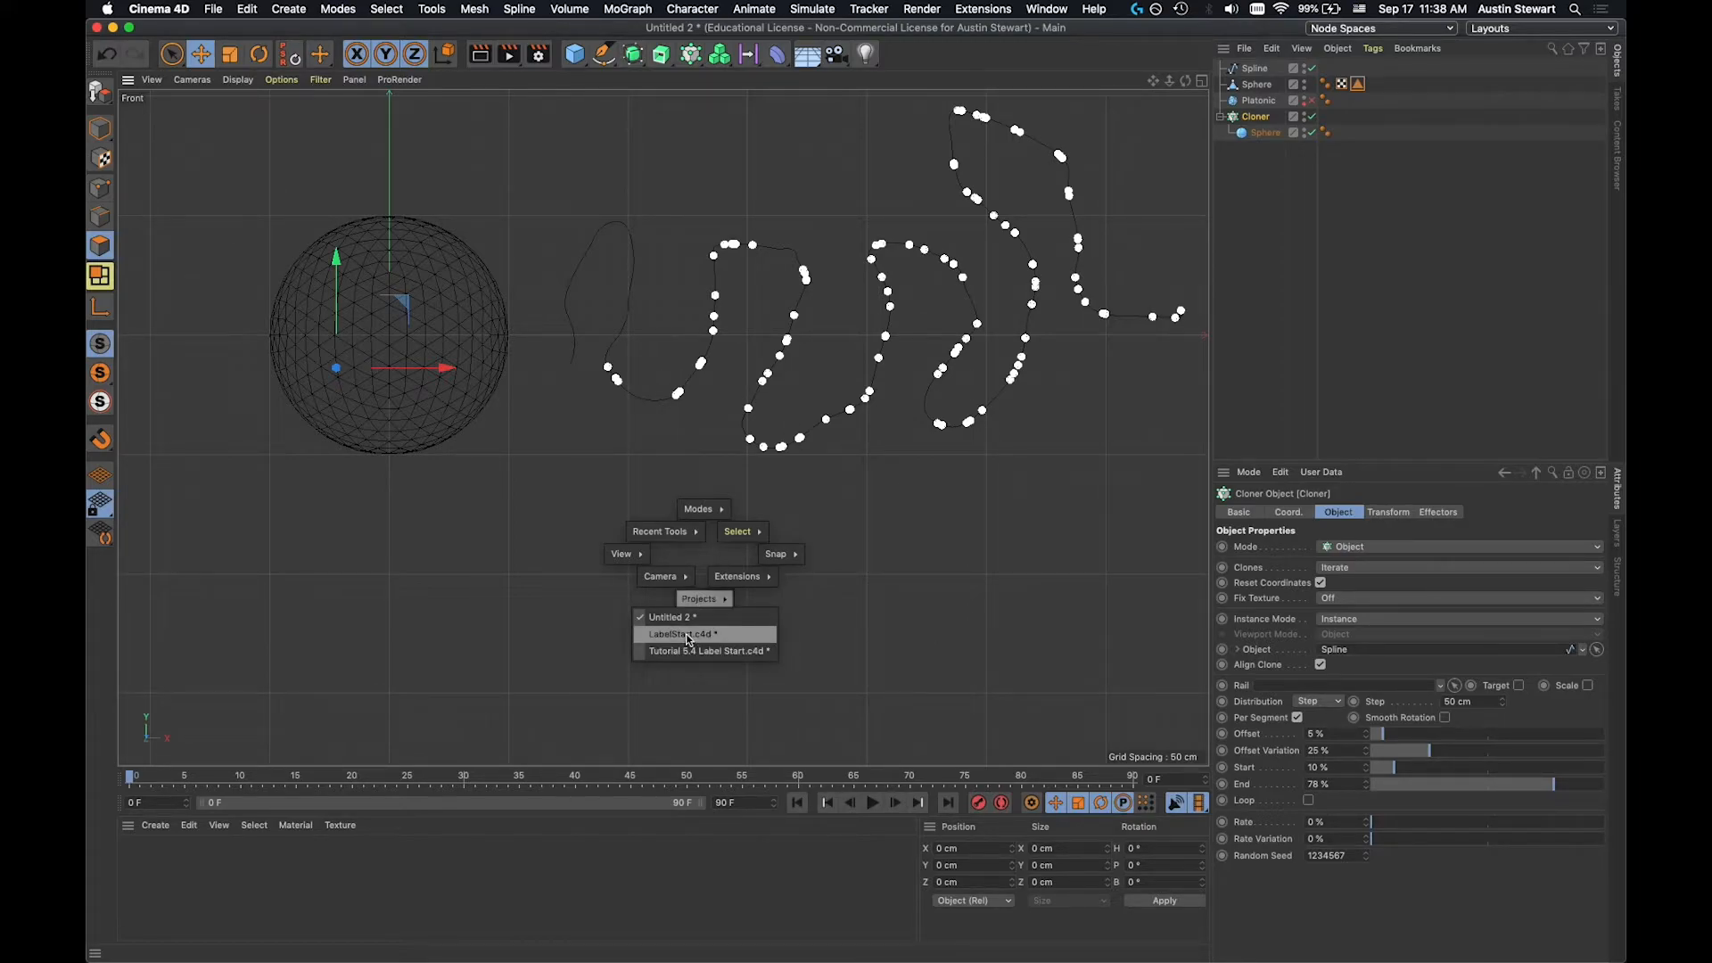
left_click(687, 652)
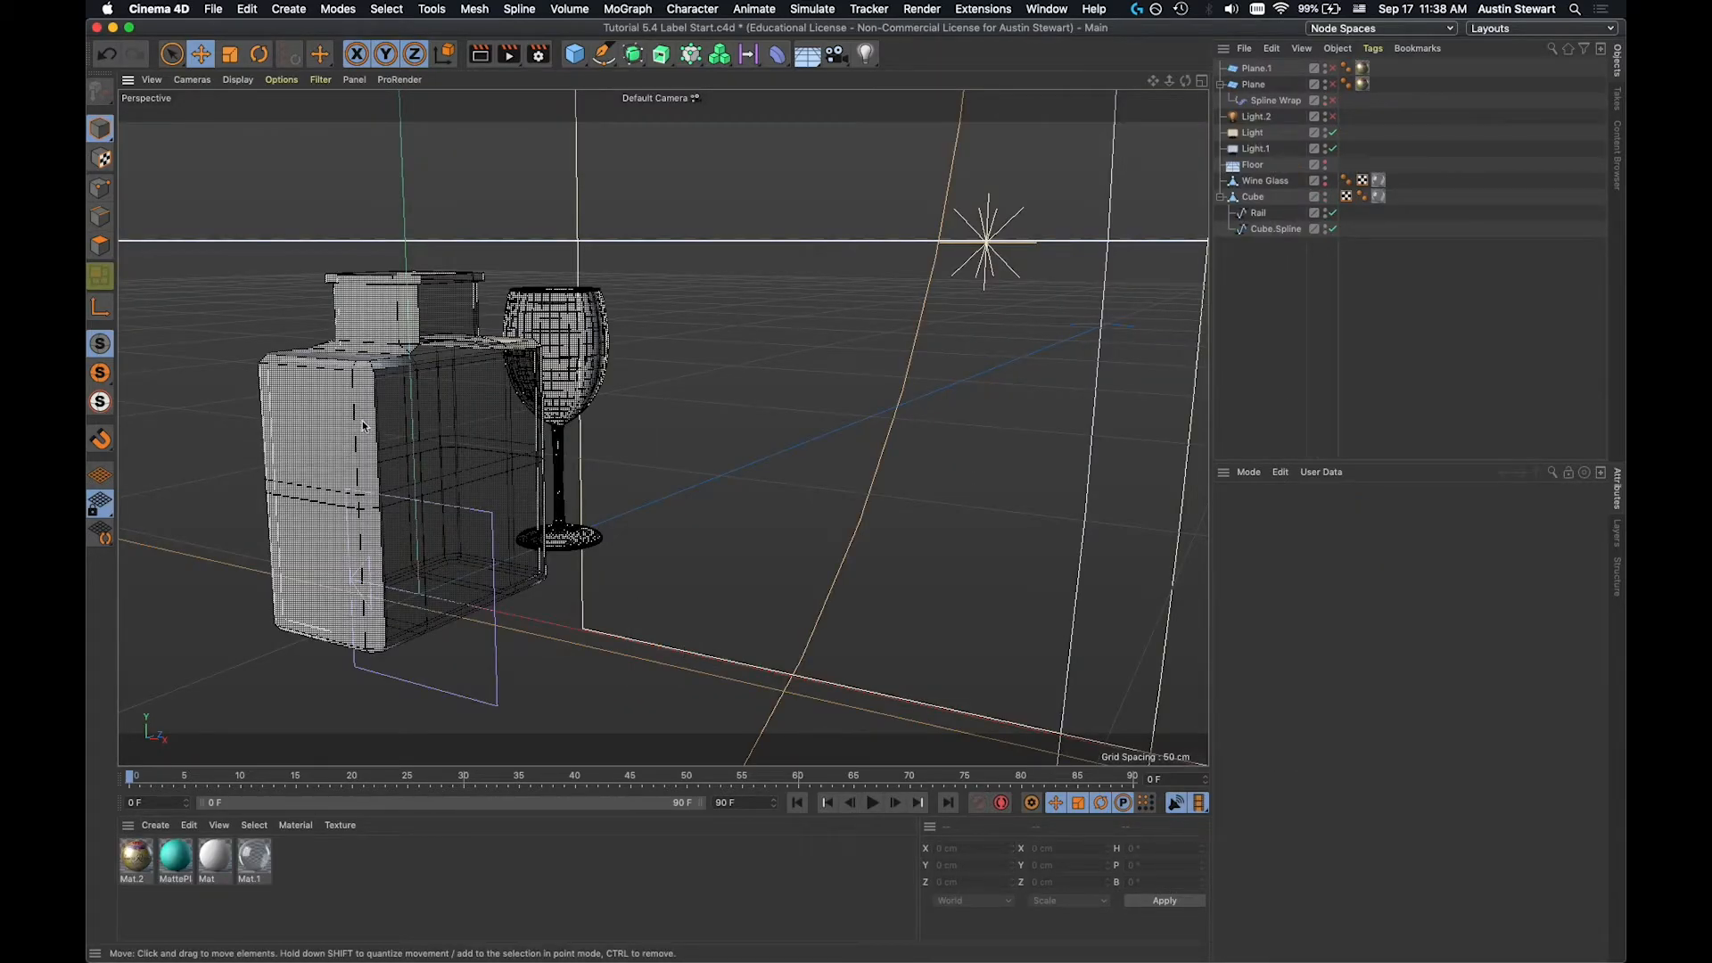
Duplicate the Rail spline and nest the copy under the Cube object, above the original.
left_click(1259, 215)
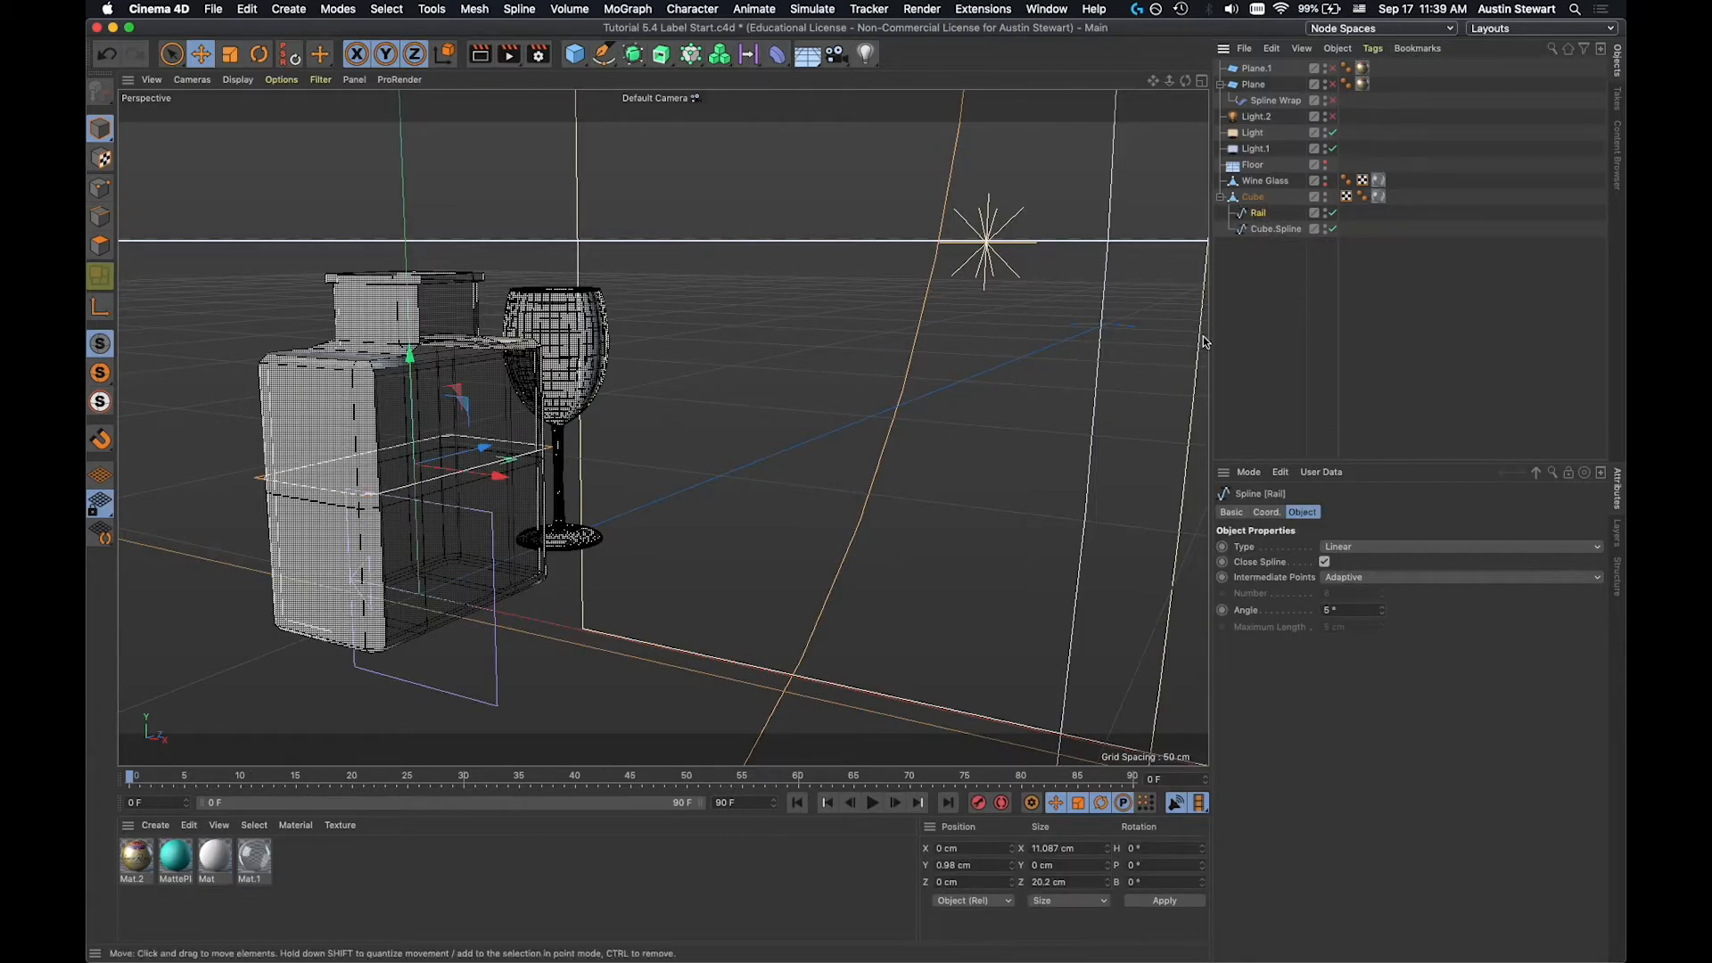
key("ctrl+v")
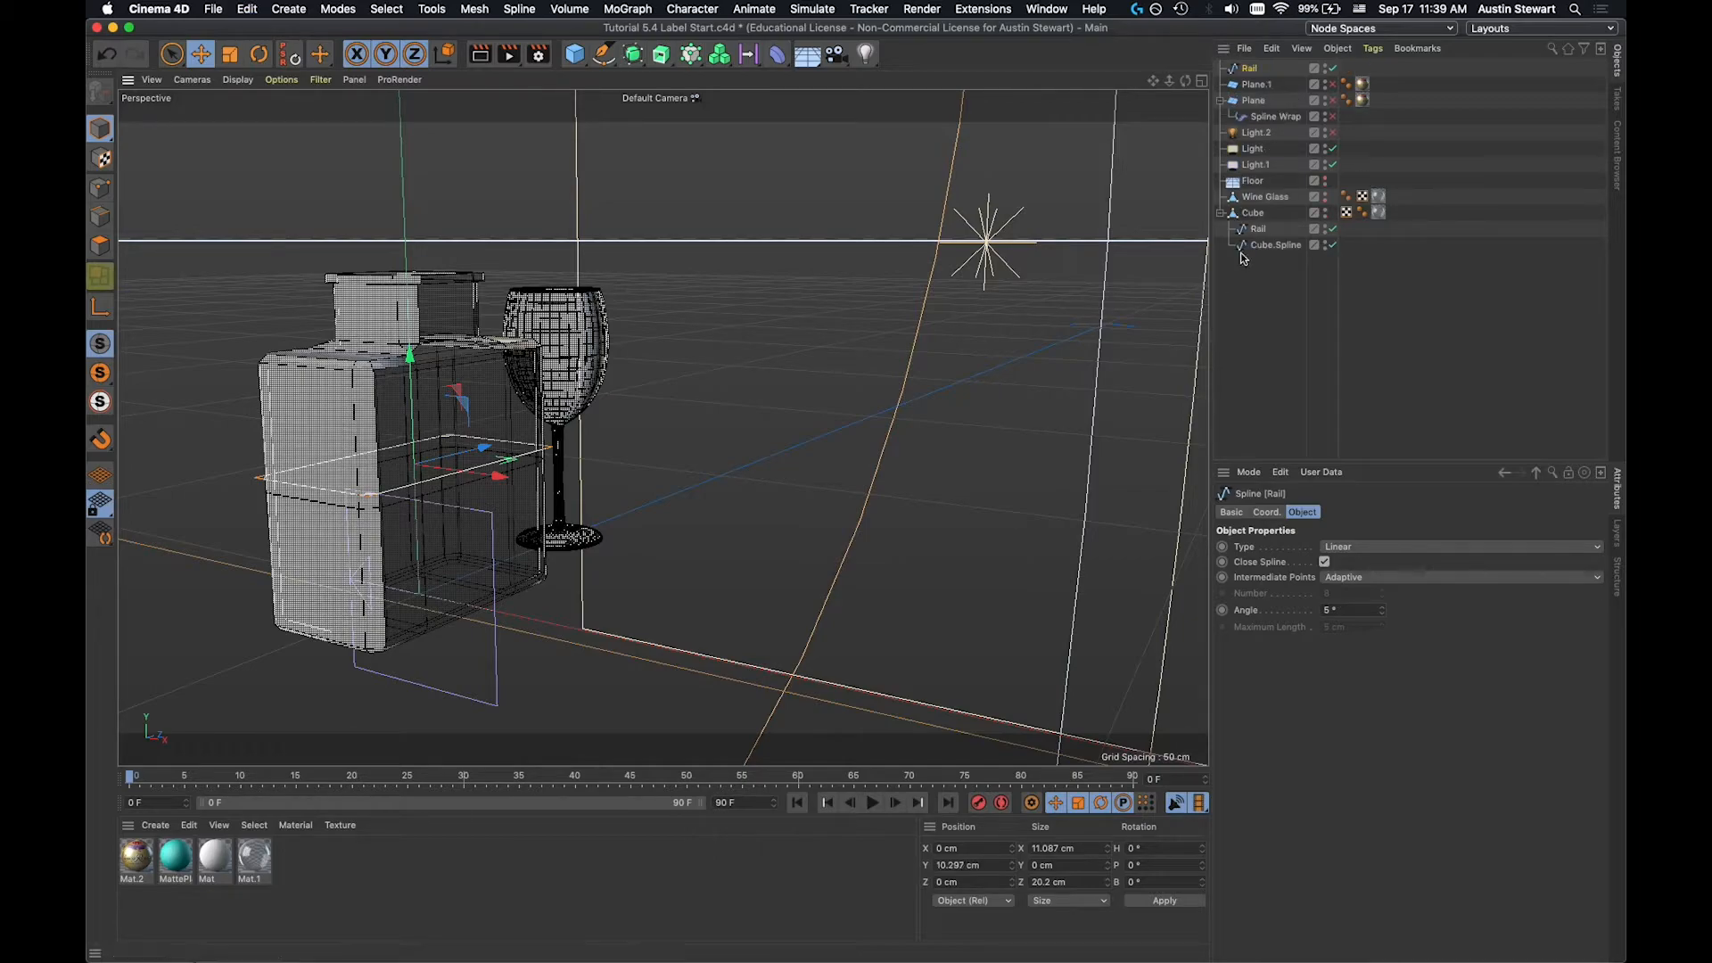
left_click(1252, 68)
left_click_drag(1252, 68, 1258, 232)
Rename the copied spline ClonerSpine and raise it to the bottle's shoulder, at Y about 8 cm.
double_click(1259, 214)
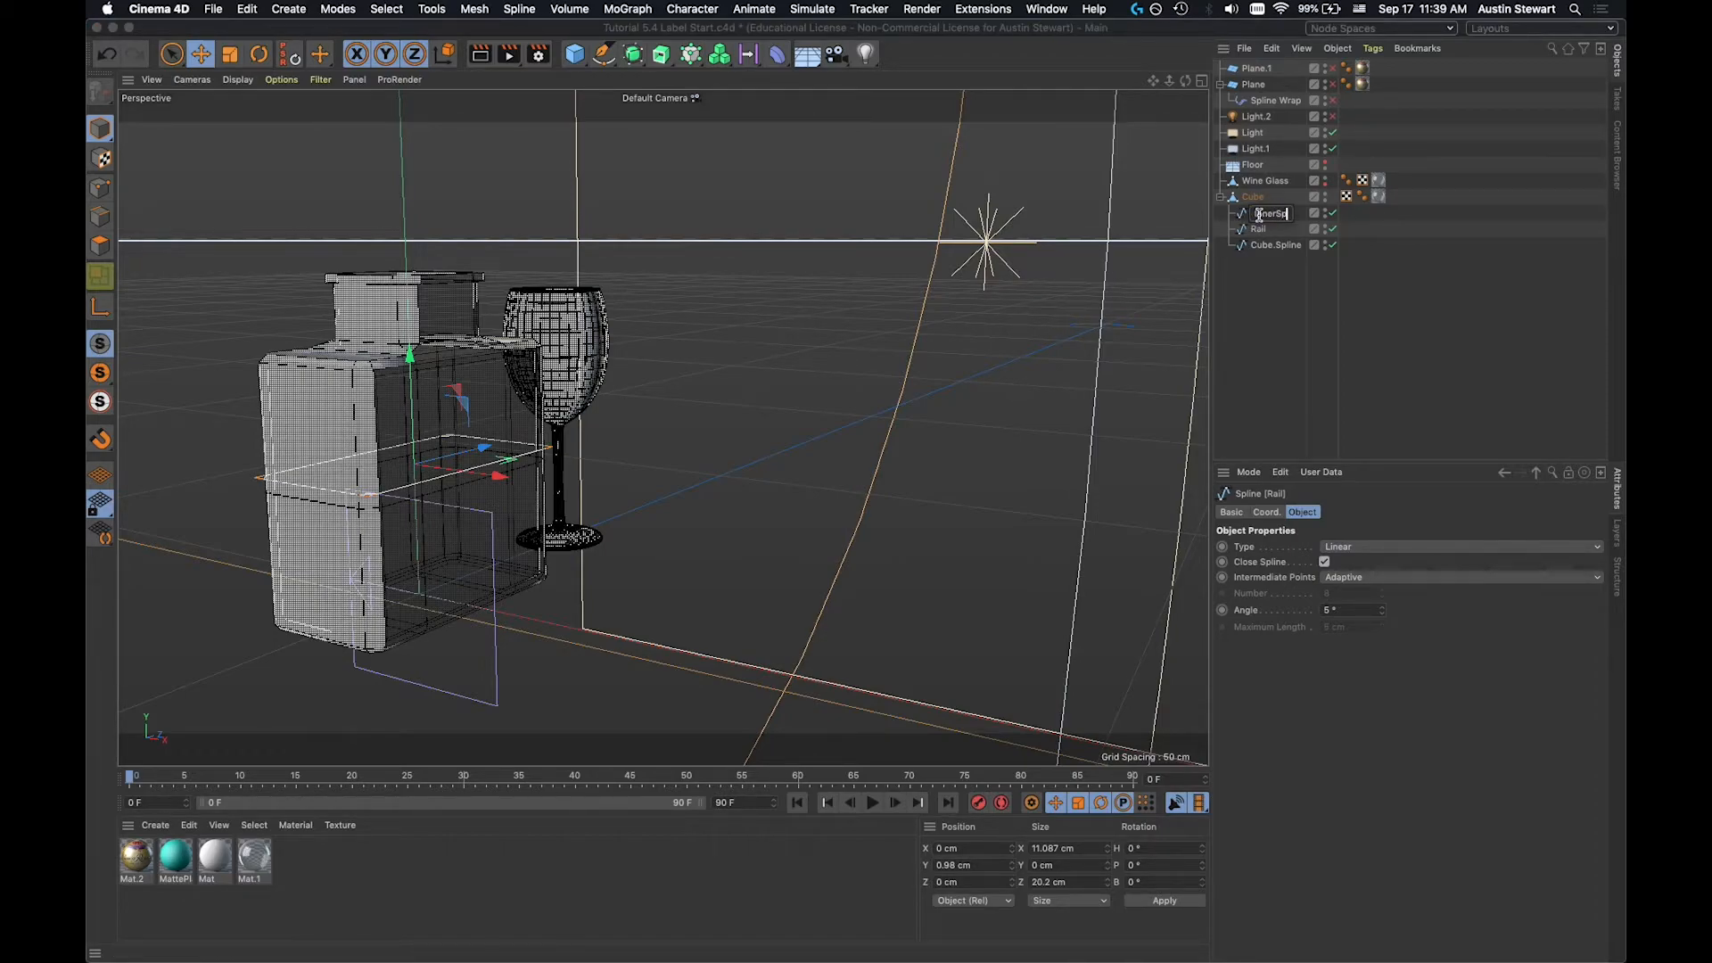
left_click(1274, 292)
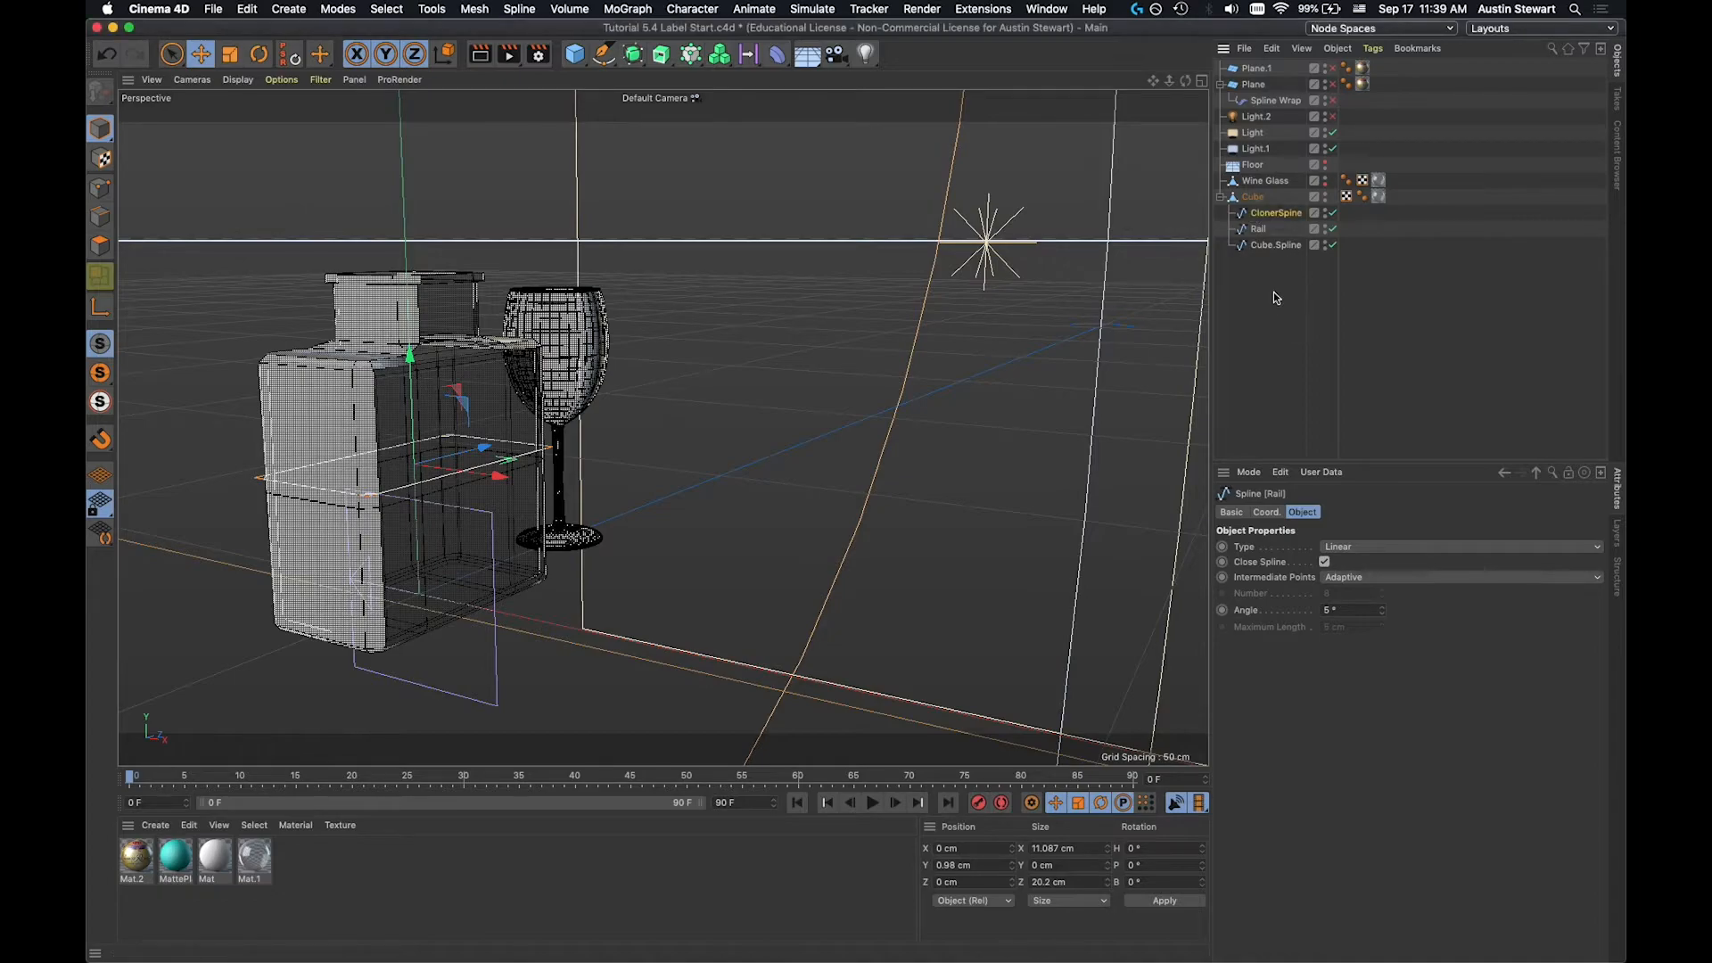
left_click(1259, 214)
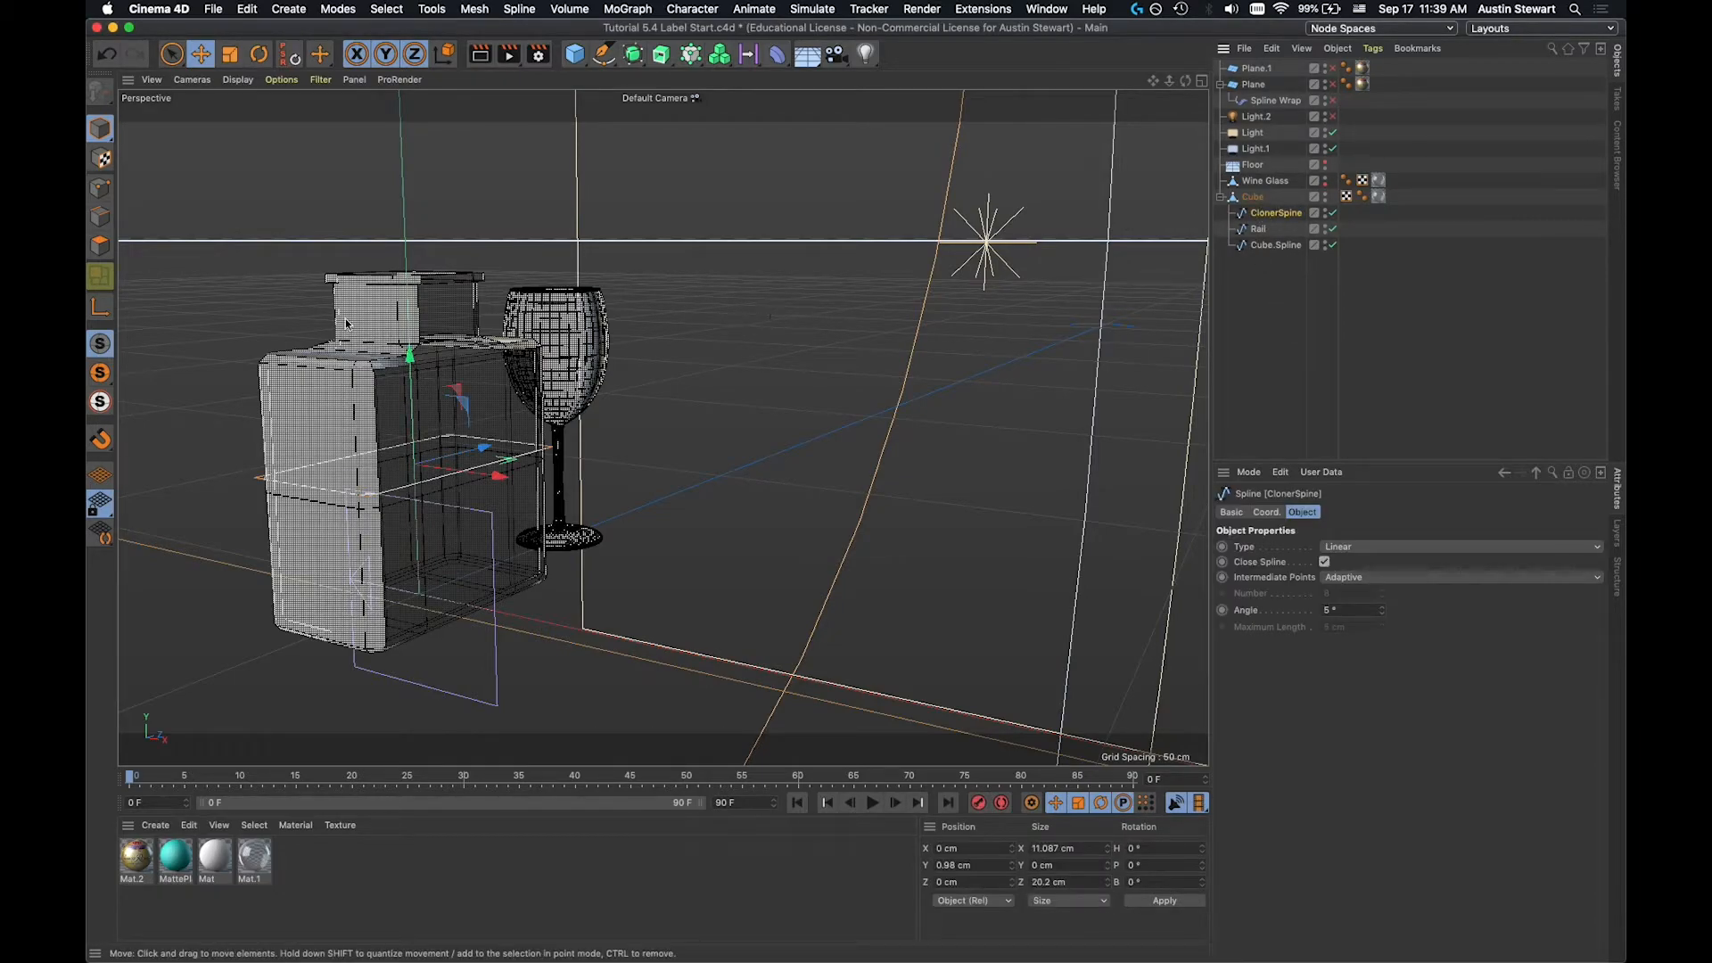
left_click_drag(410, 355, 407, 261)
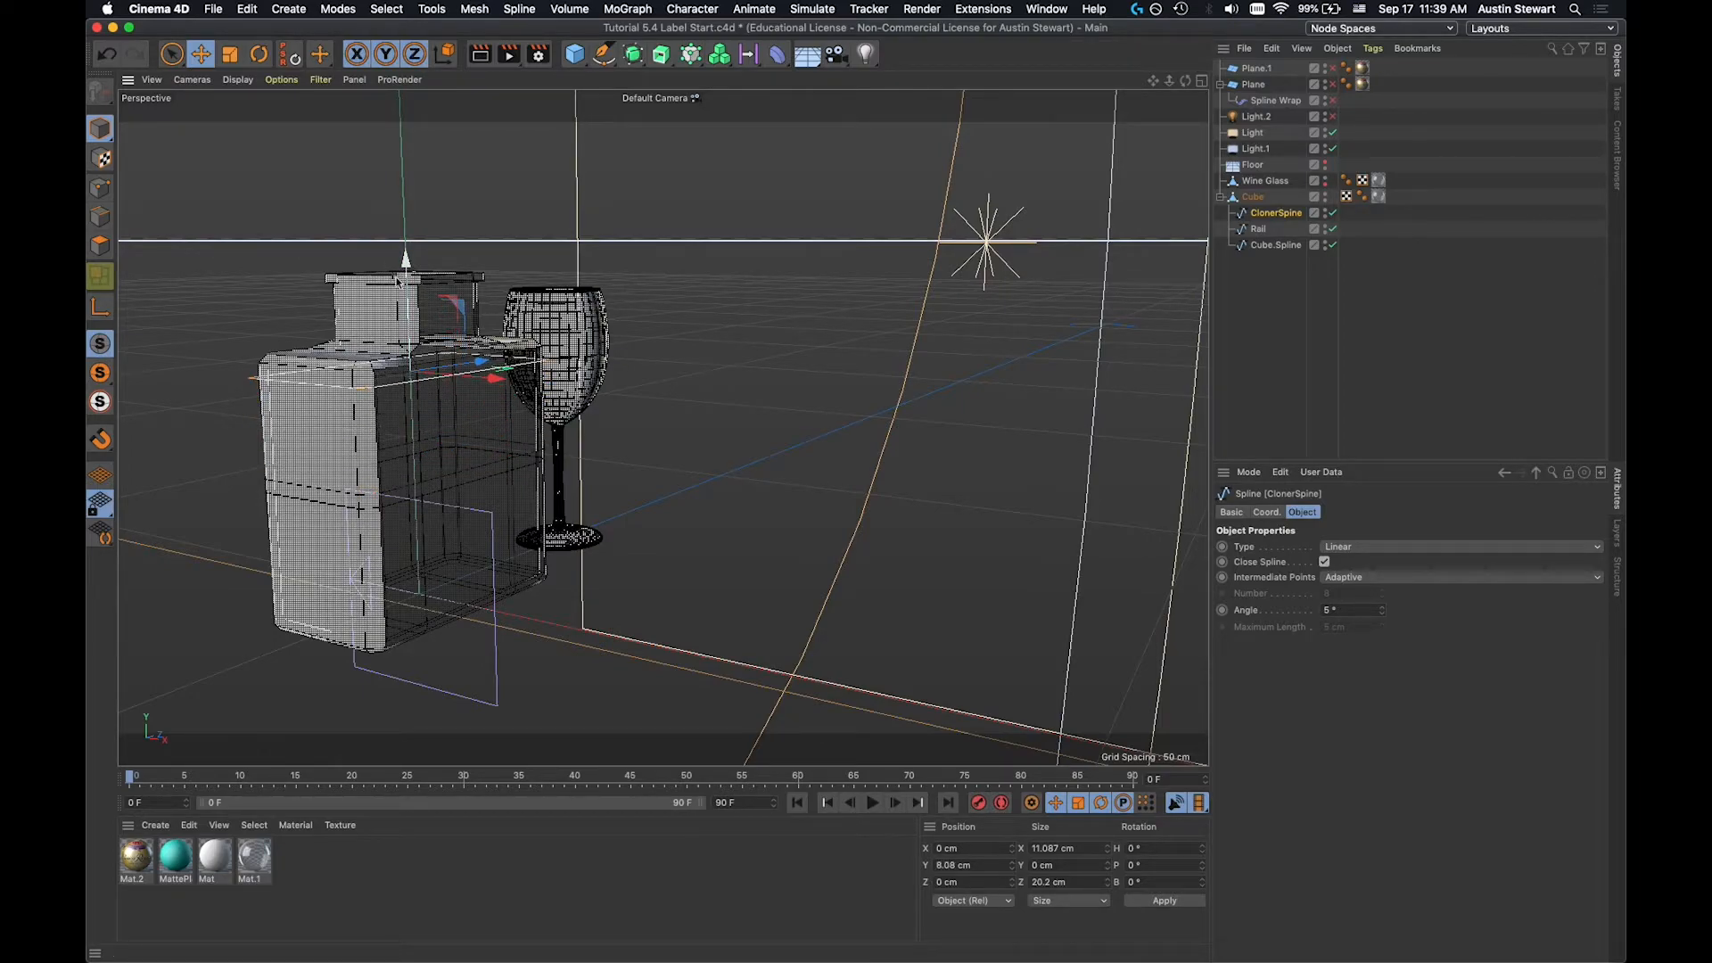
Add a Cloner and a Platonic object, and set the Platonic's radius to 2 cm.
left_click(704, 59)
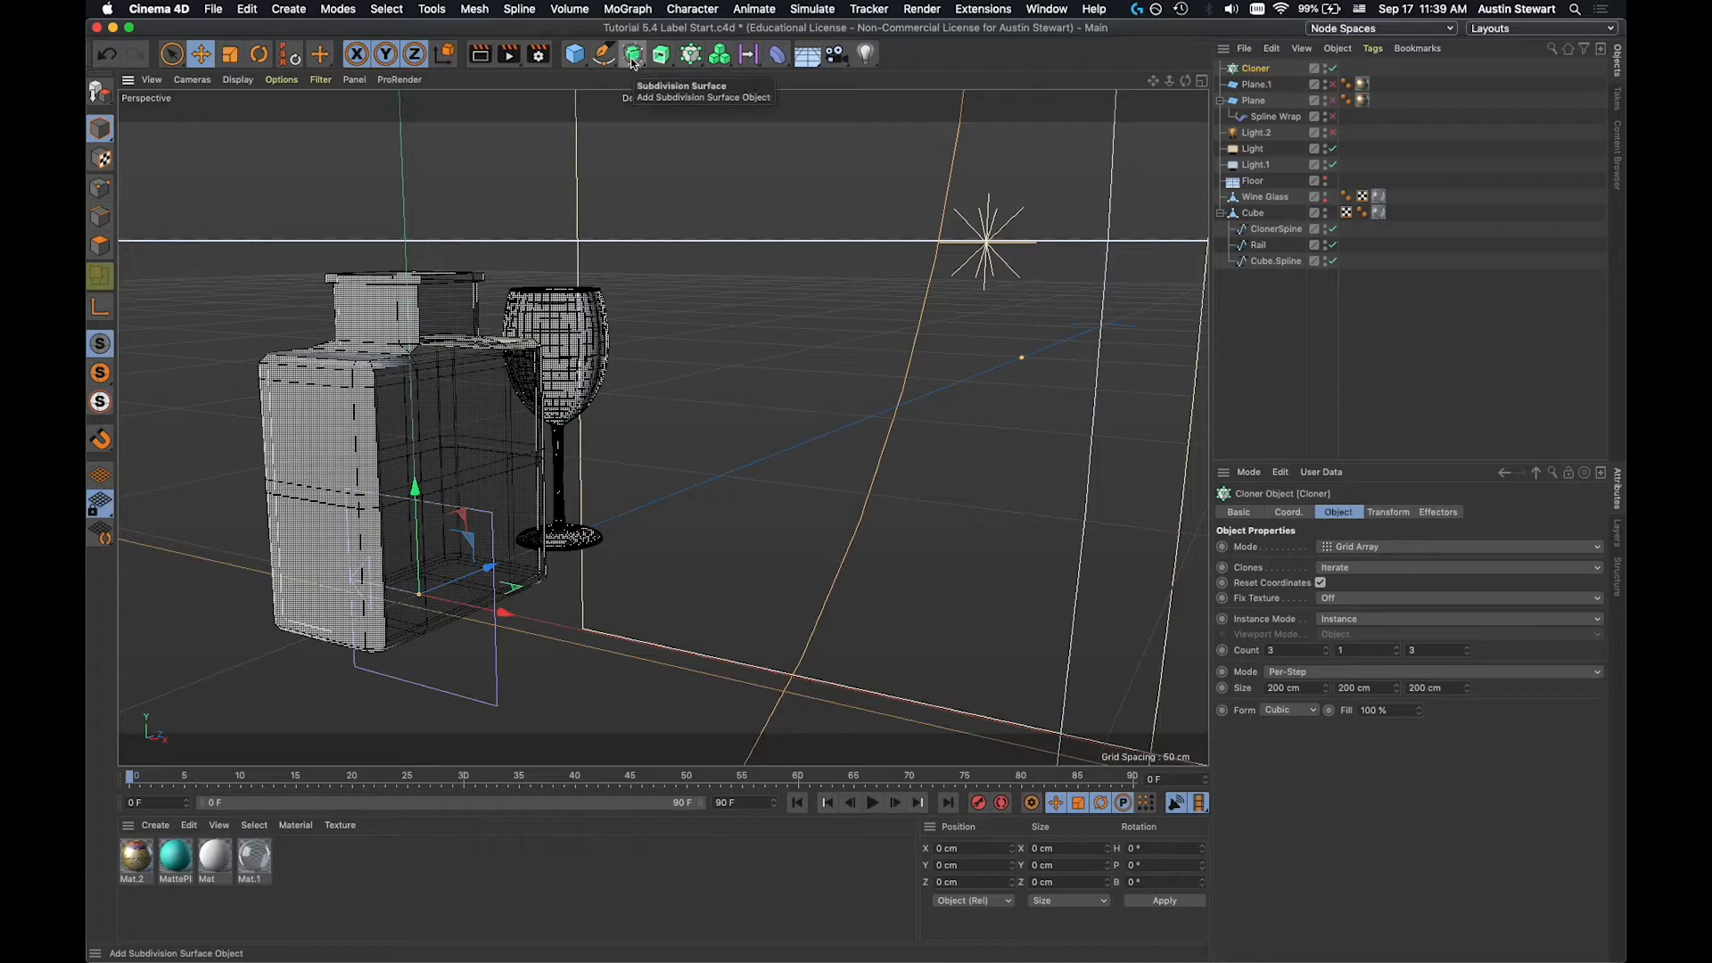
left_click(575, 53)
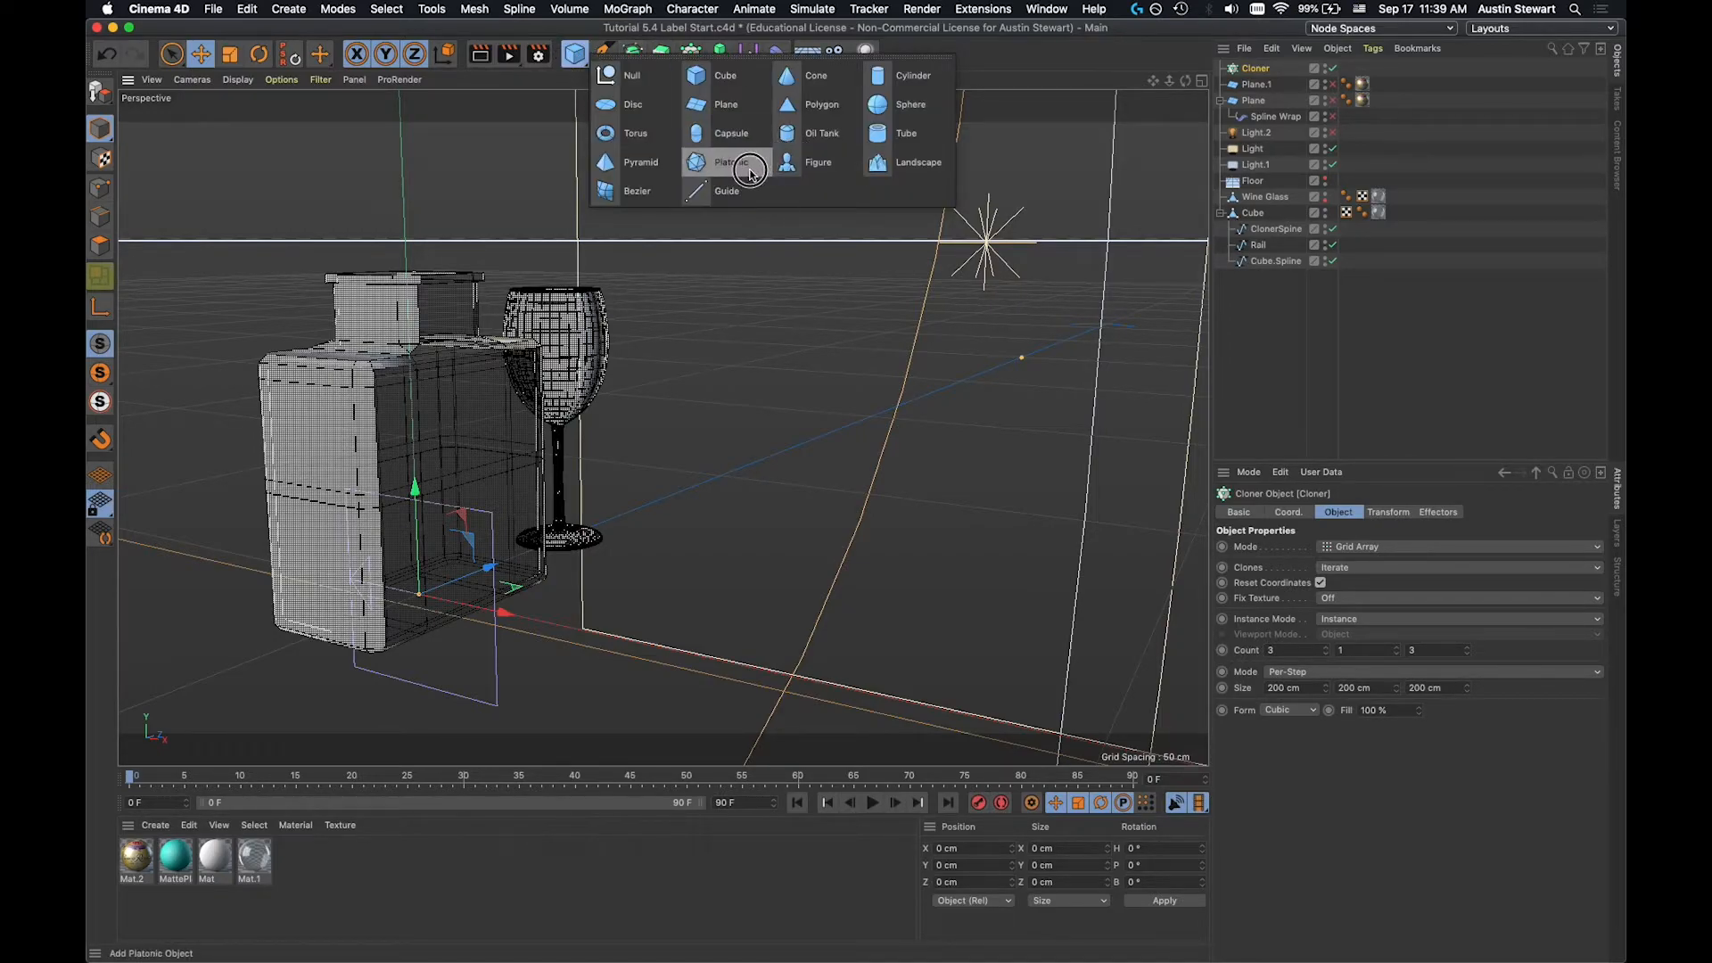
left_click(719, 160)
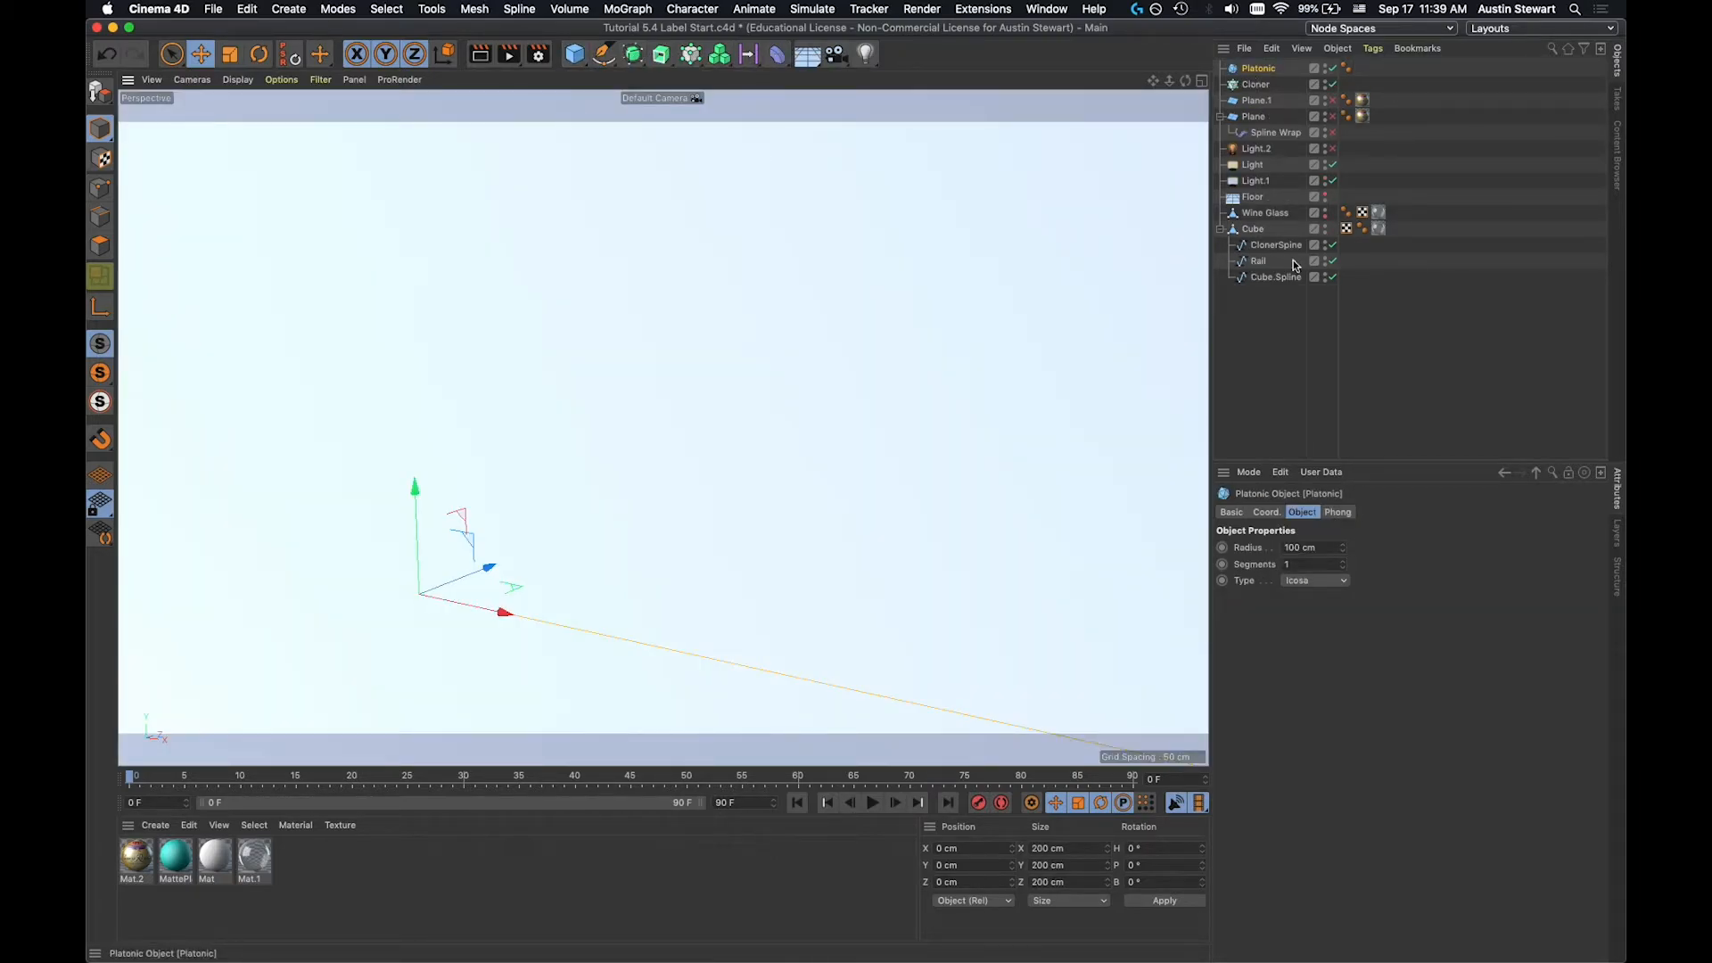
double_click(1304, 550)
type("2")
key("Tab")
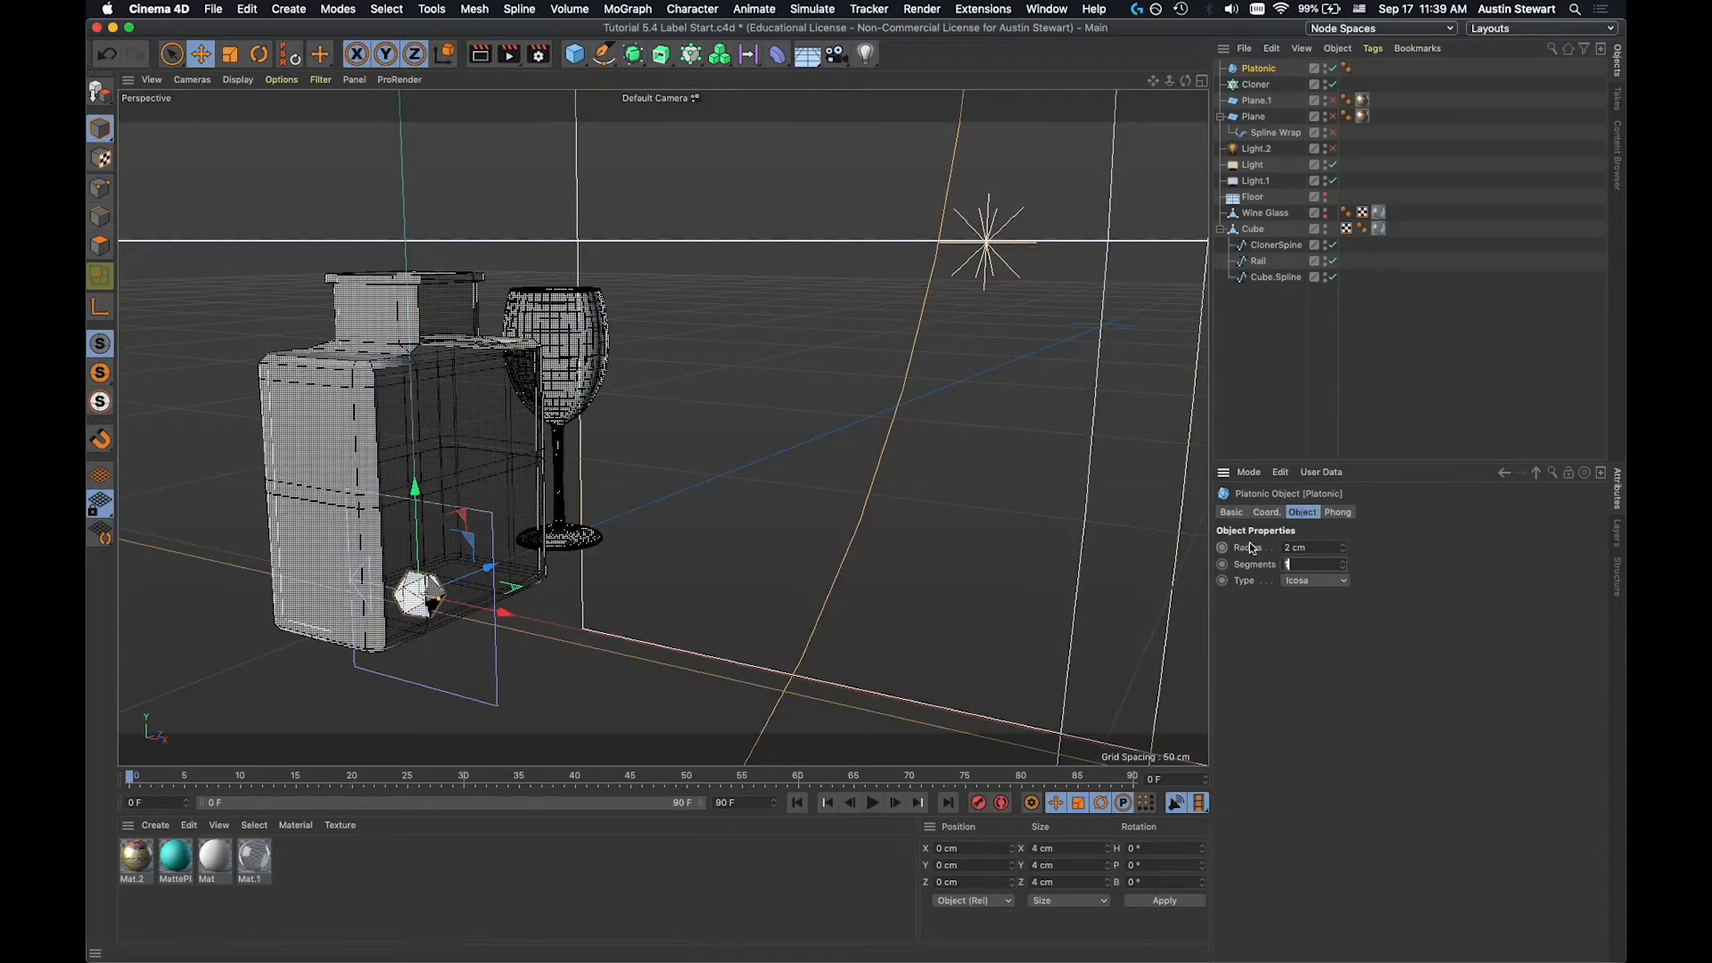
Set the Platonic's radius to 1 cm and nest it under the Cloner.
left_click_drag(1318, 546, 1077, 541)
type("1")
key("Tab")
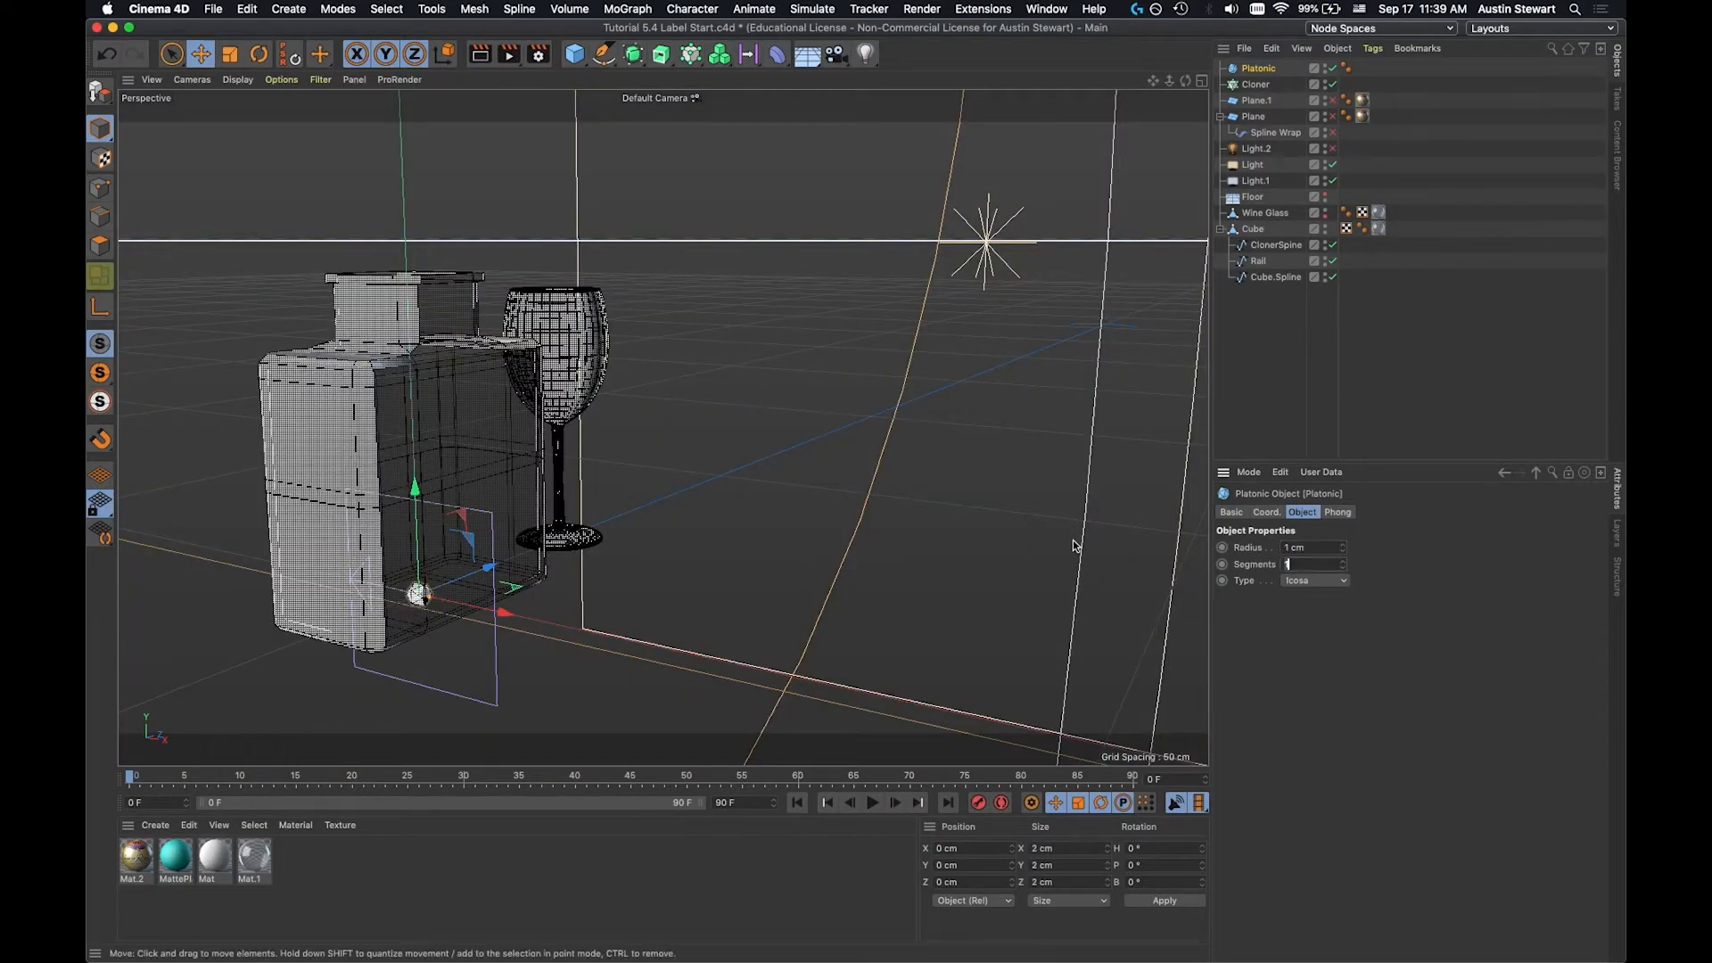
left_click(1254, 69)
left_click_drag(1253, 68, 1260, 88)
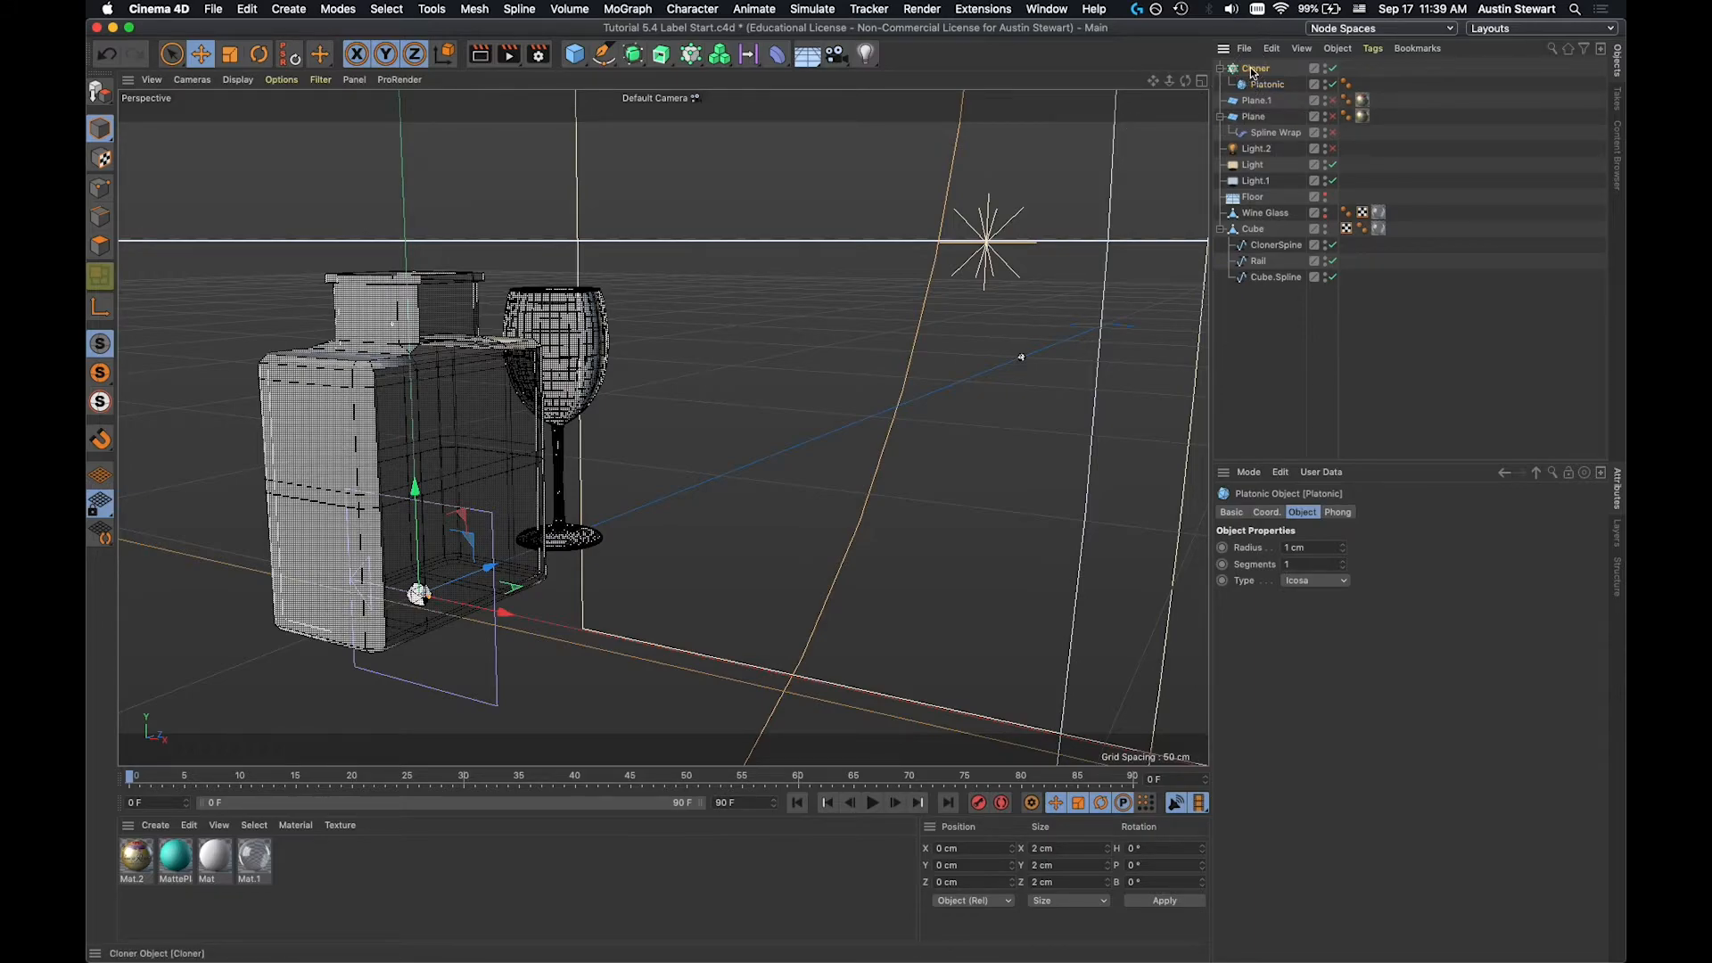
Set the Cloner's mode to Object and assign ClonerSpine as the object to clone along.
left_click(1253, 69)
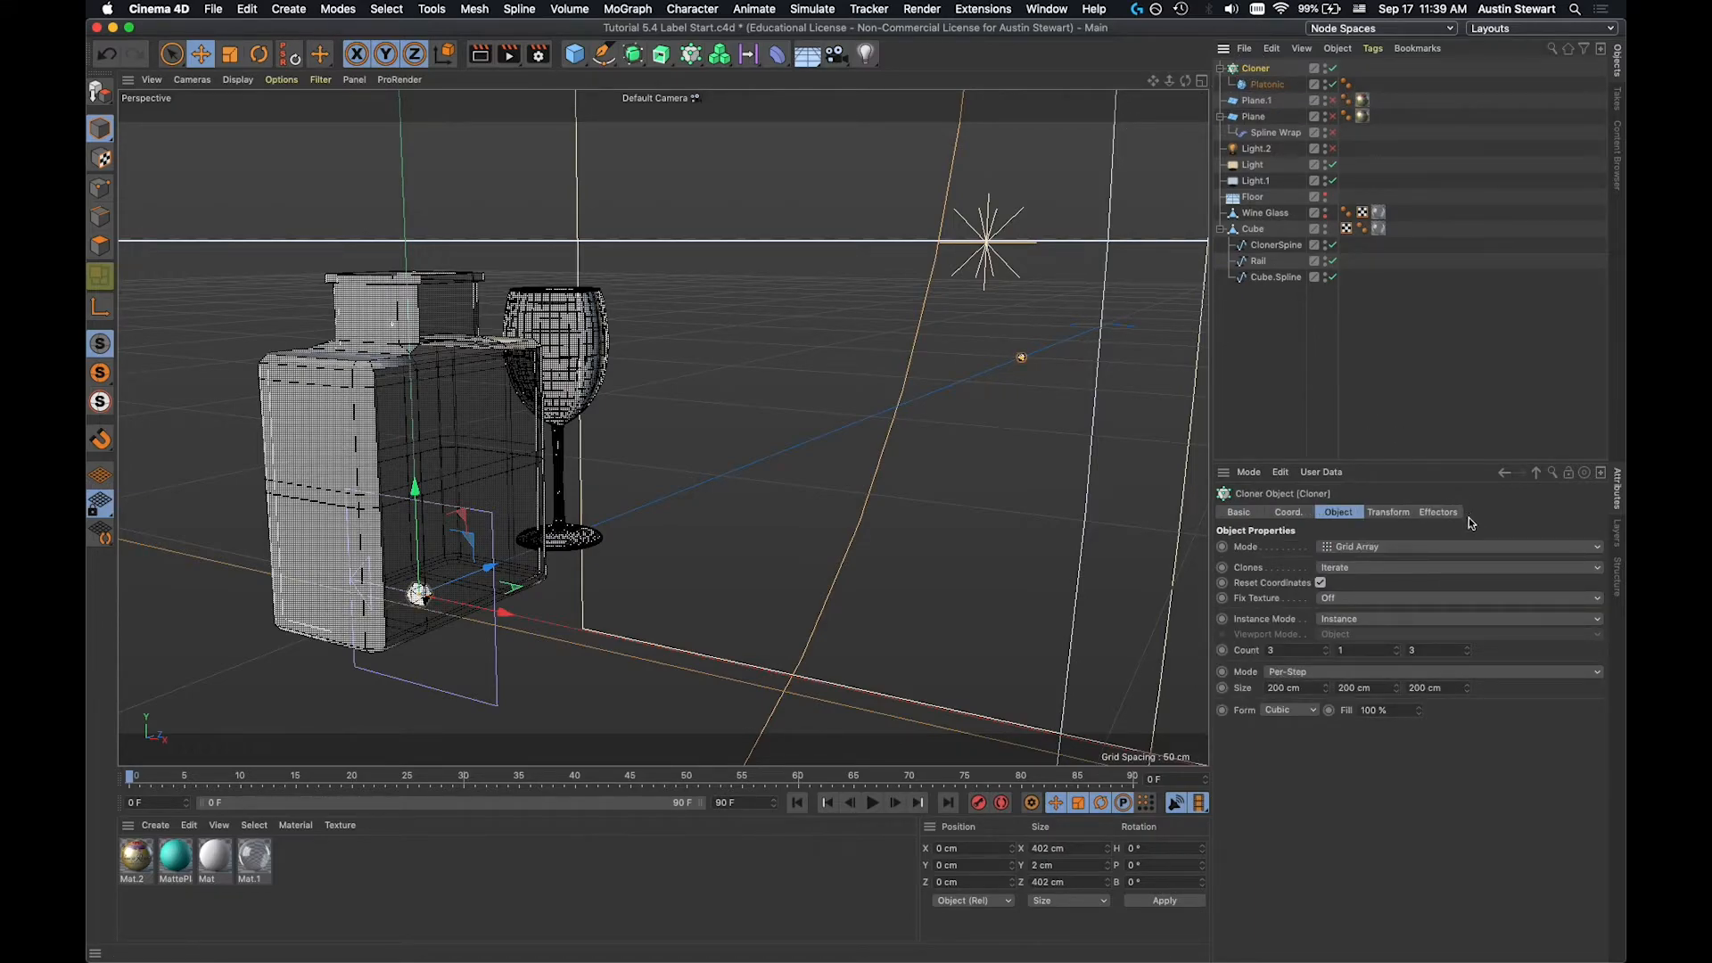
left_click(1350, 547)
left_click(1351, 562)
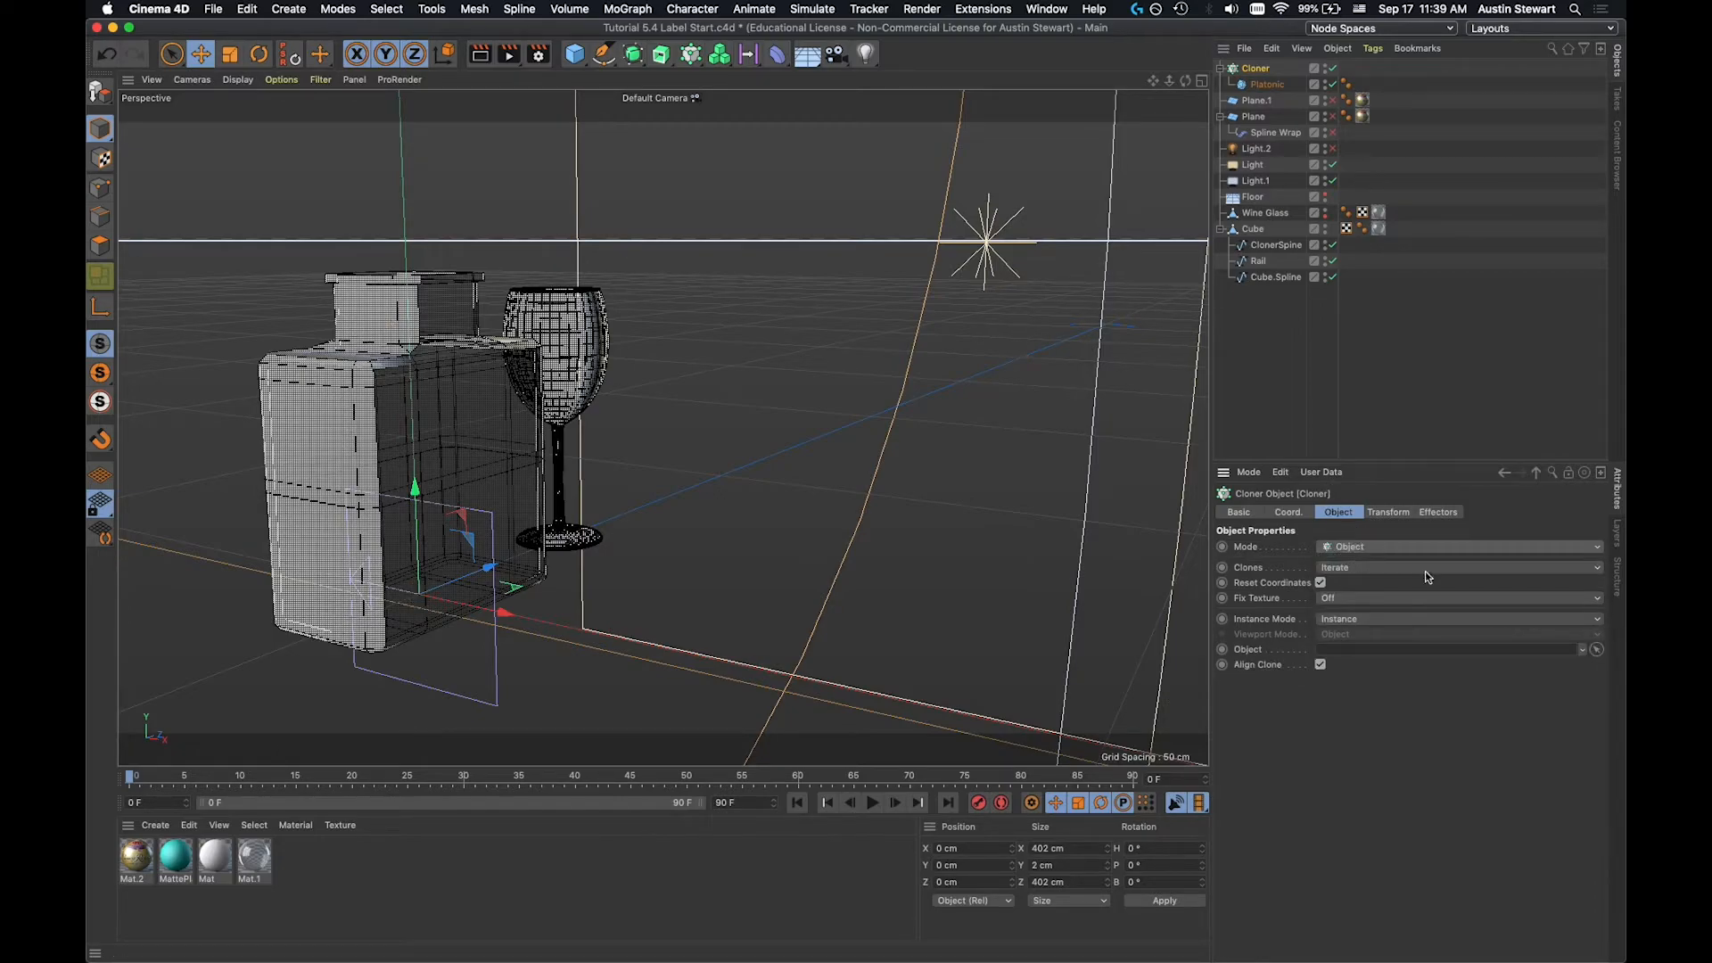
left_click(1596, 650)
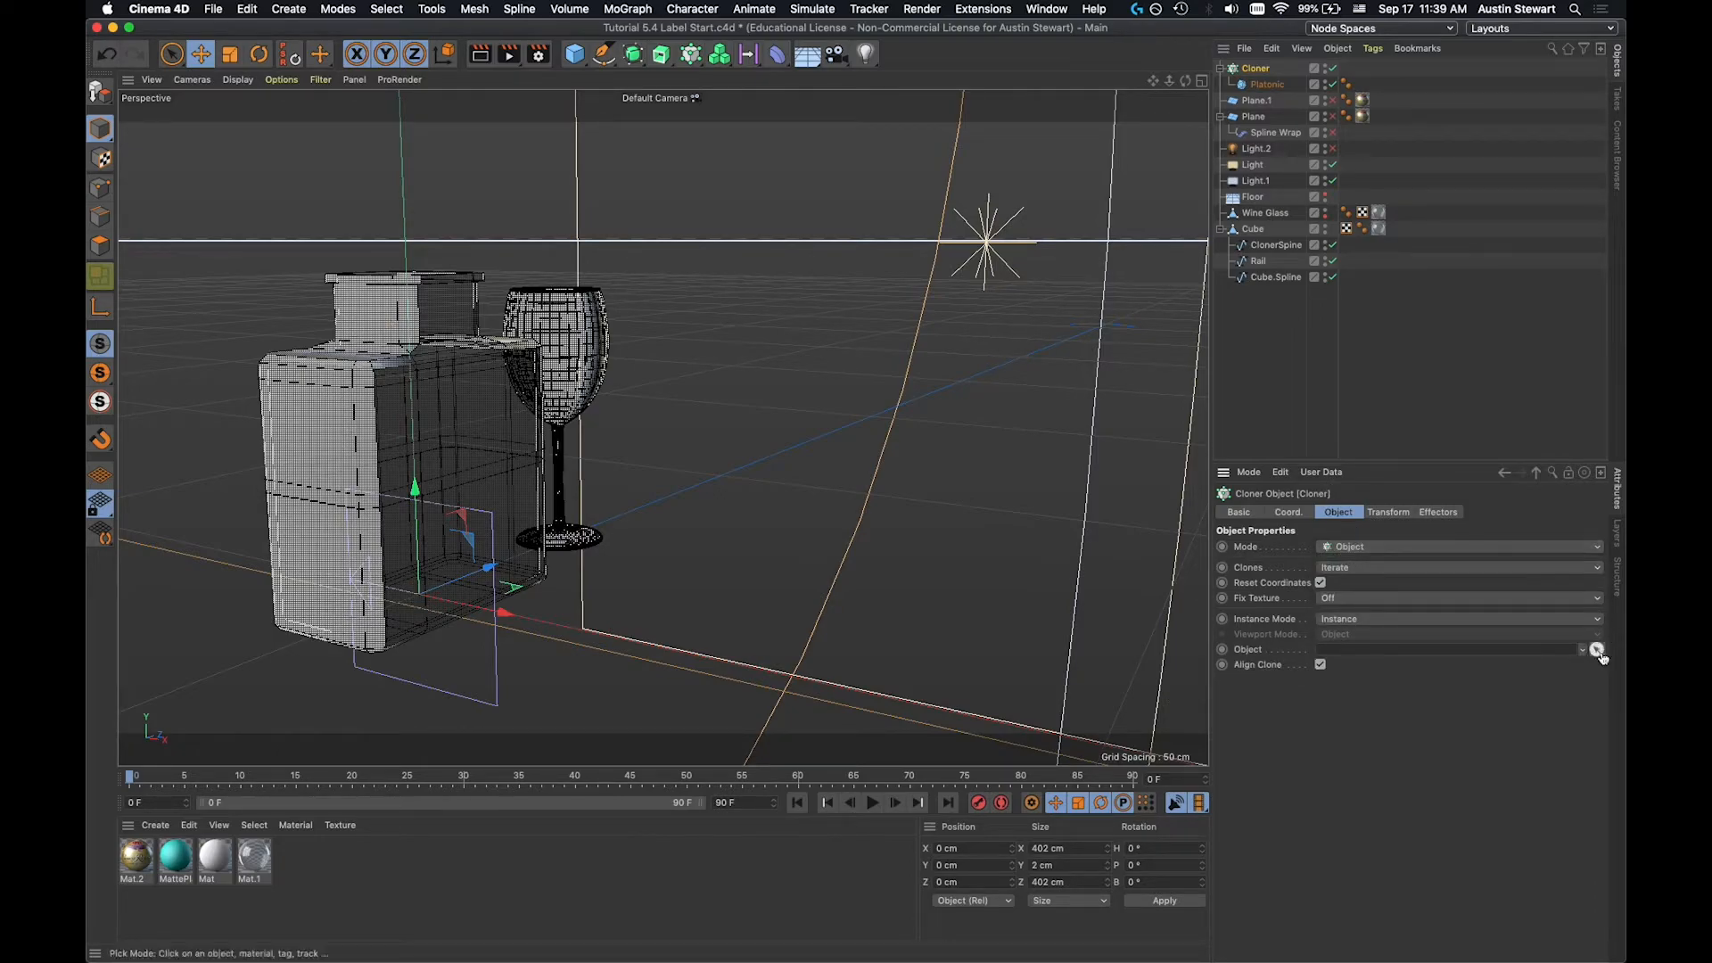
left_click(1275, 246)
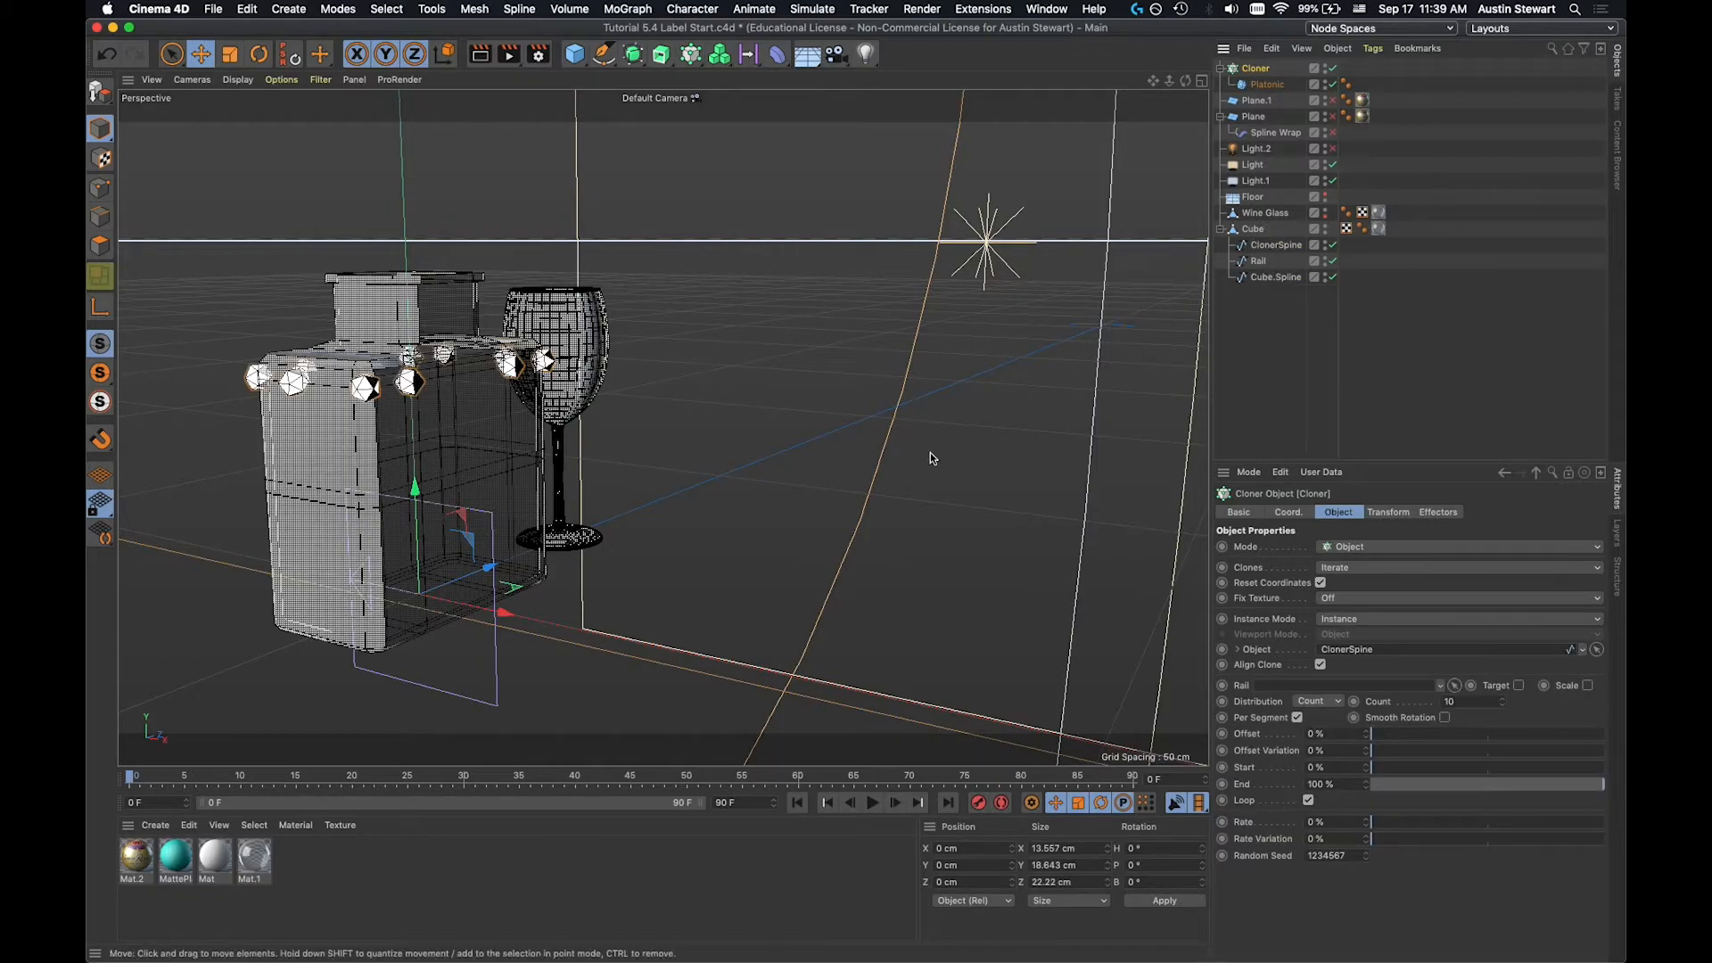
Change the Cloner's distribution along the spline to Even.
scroll(370, 366, "up", 5)
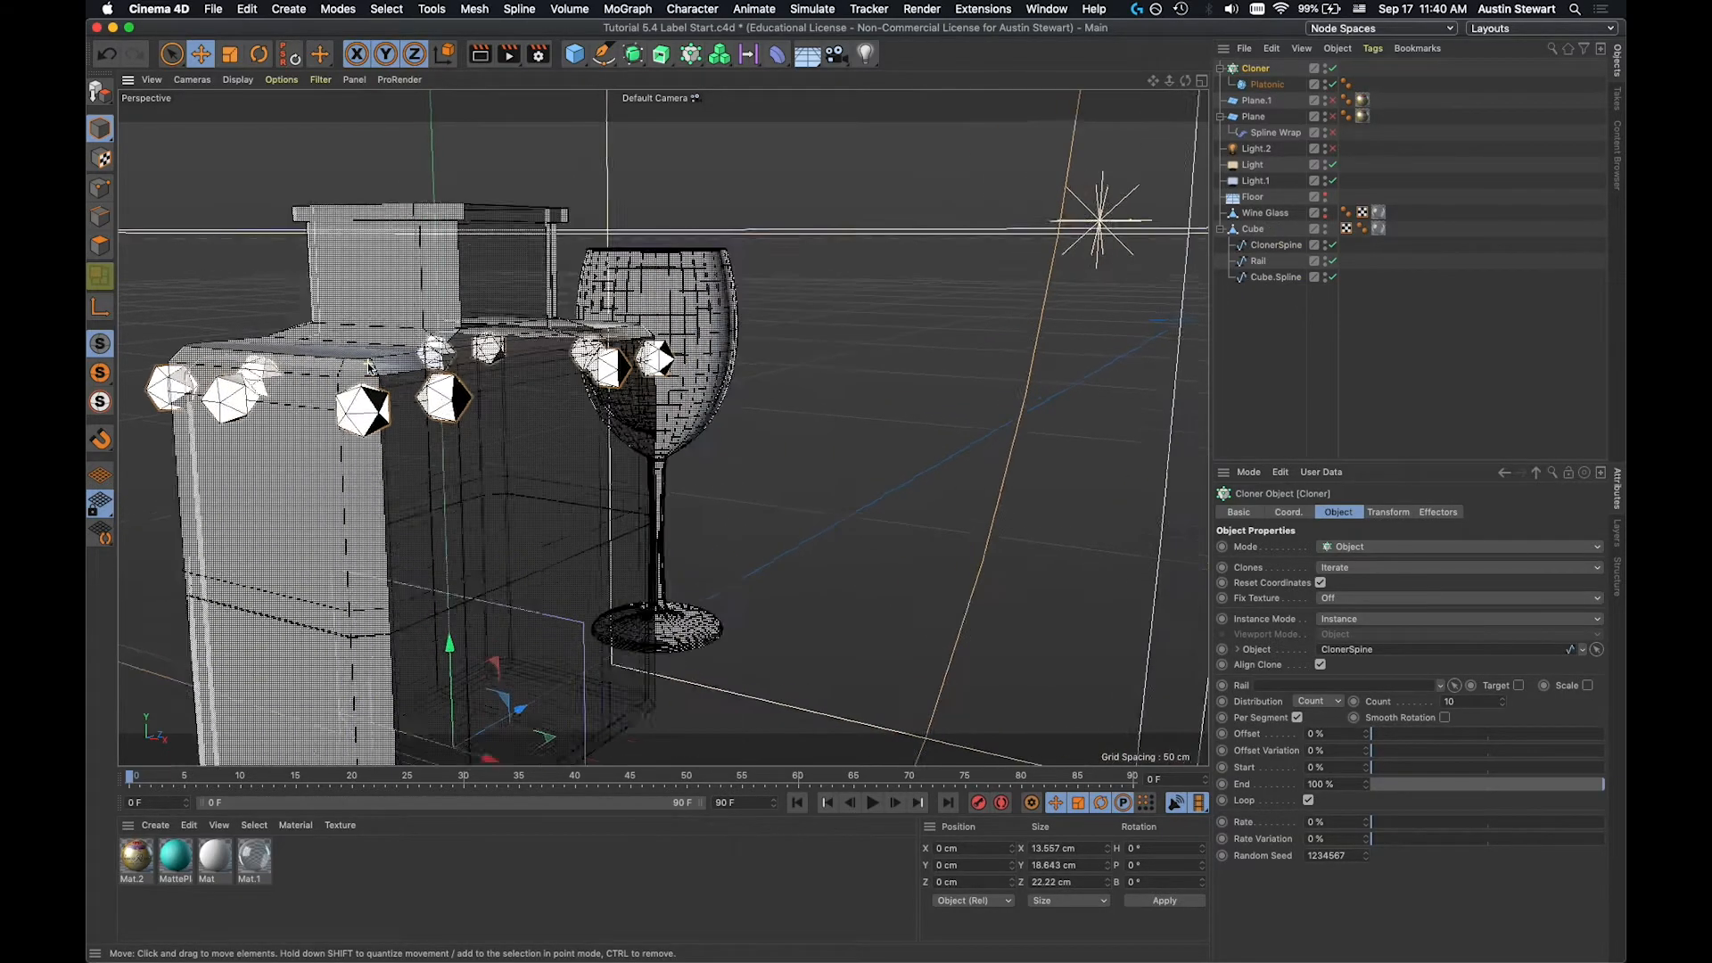
scroll(370, 366, "up", 2)
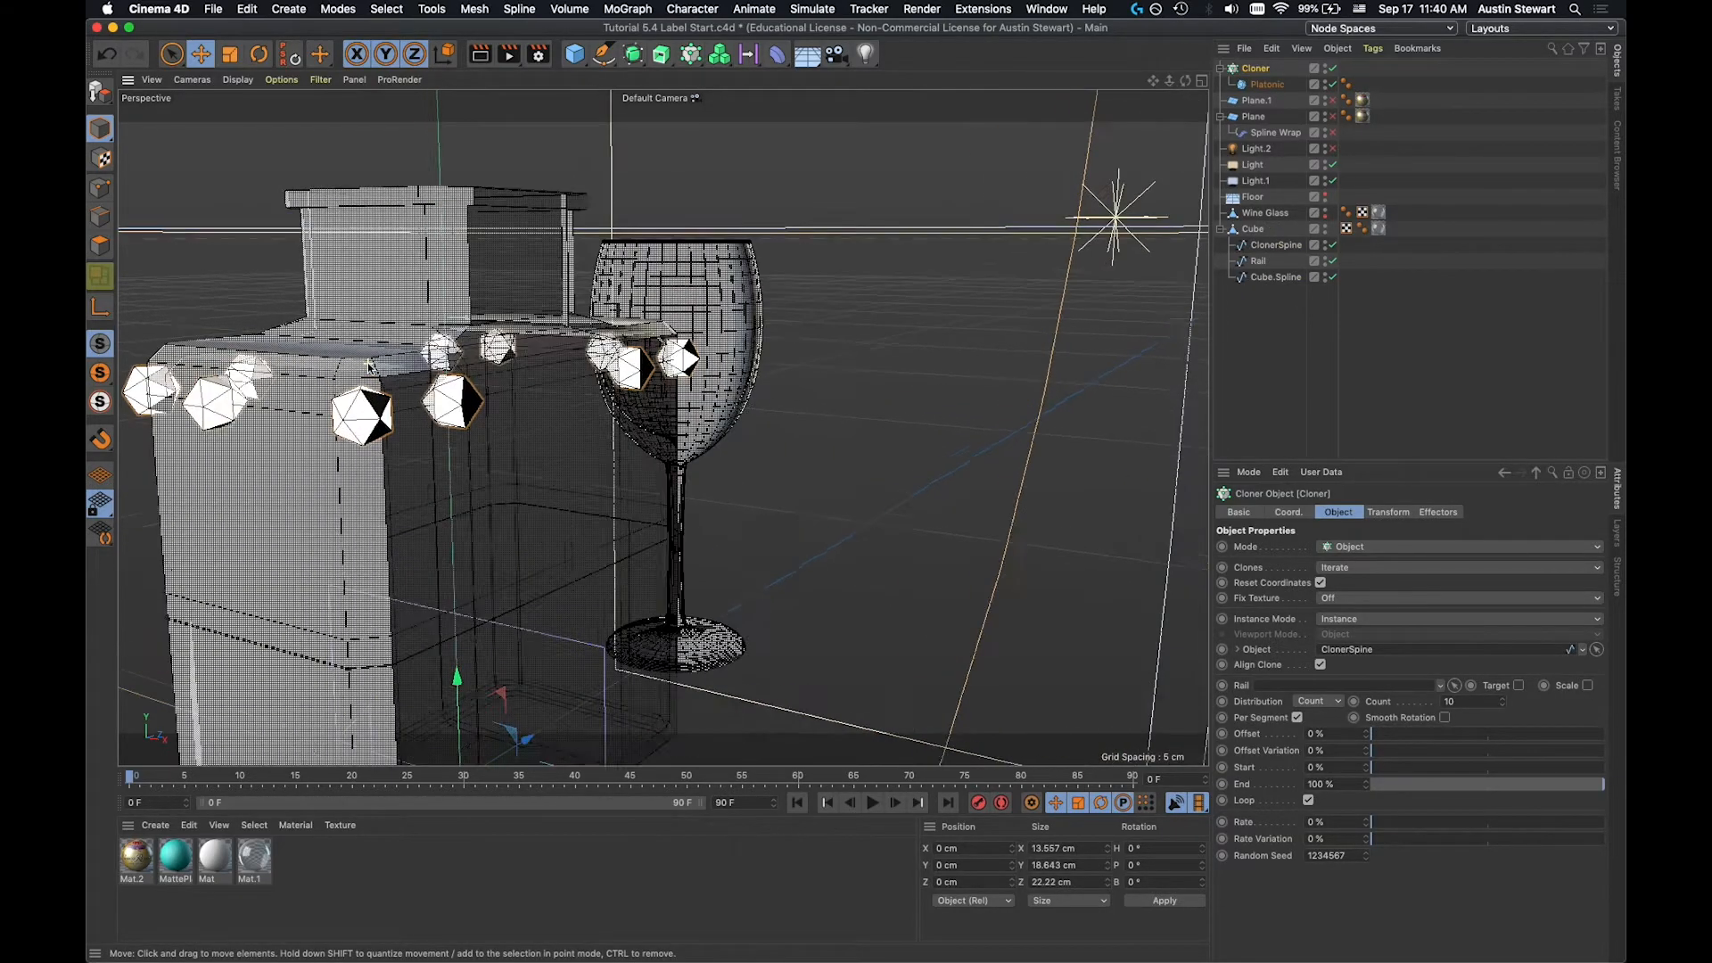
left_click_drag(425, 379, 344, 452, "alt")
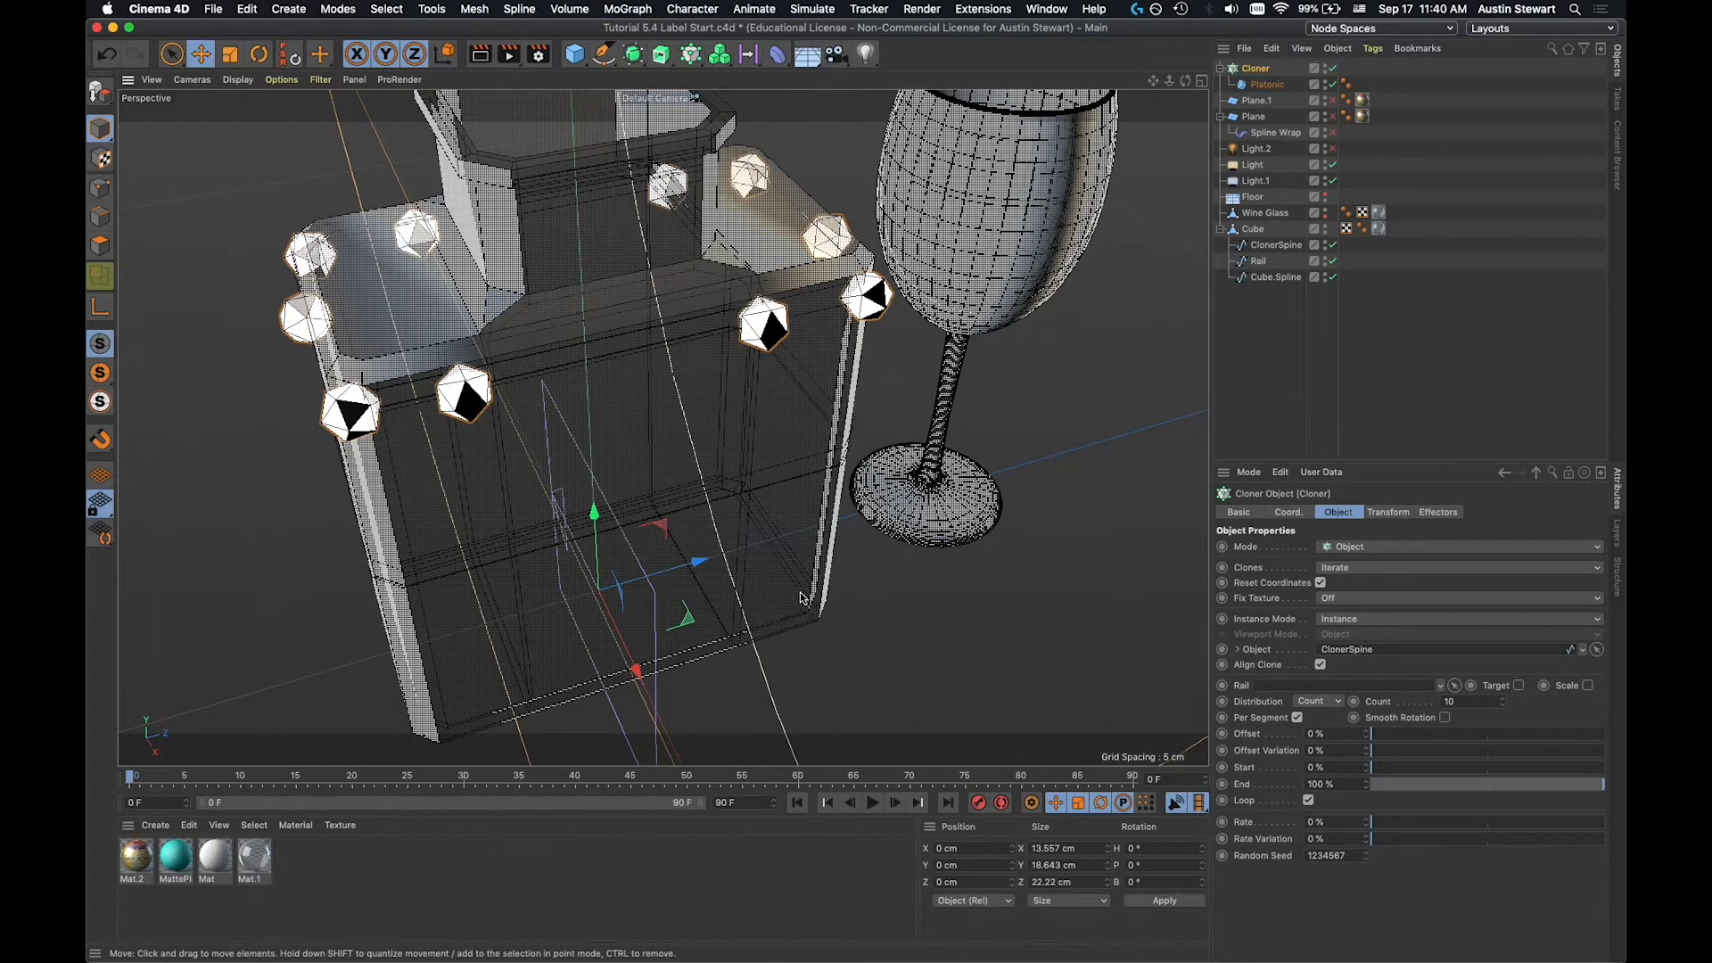
left_click(1320, 702)
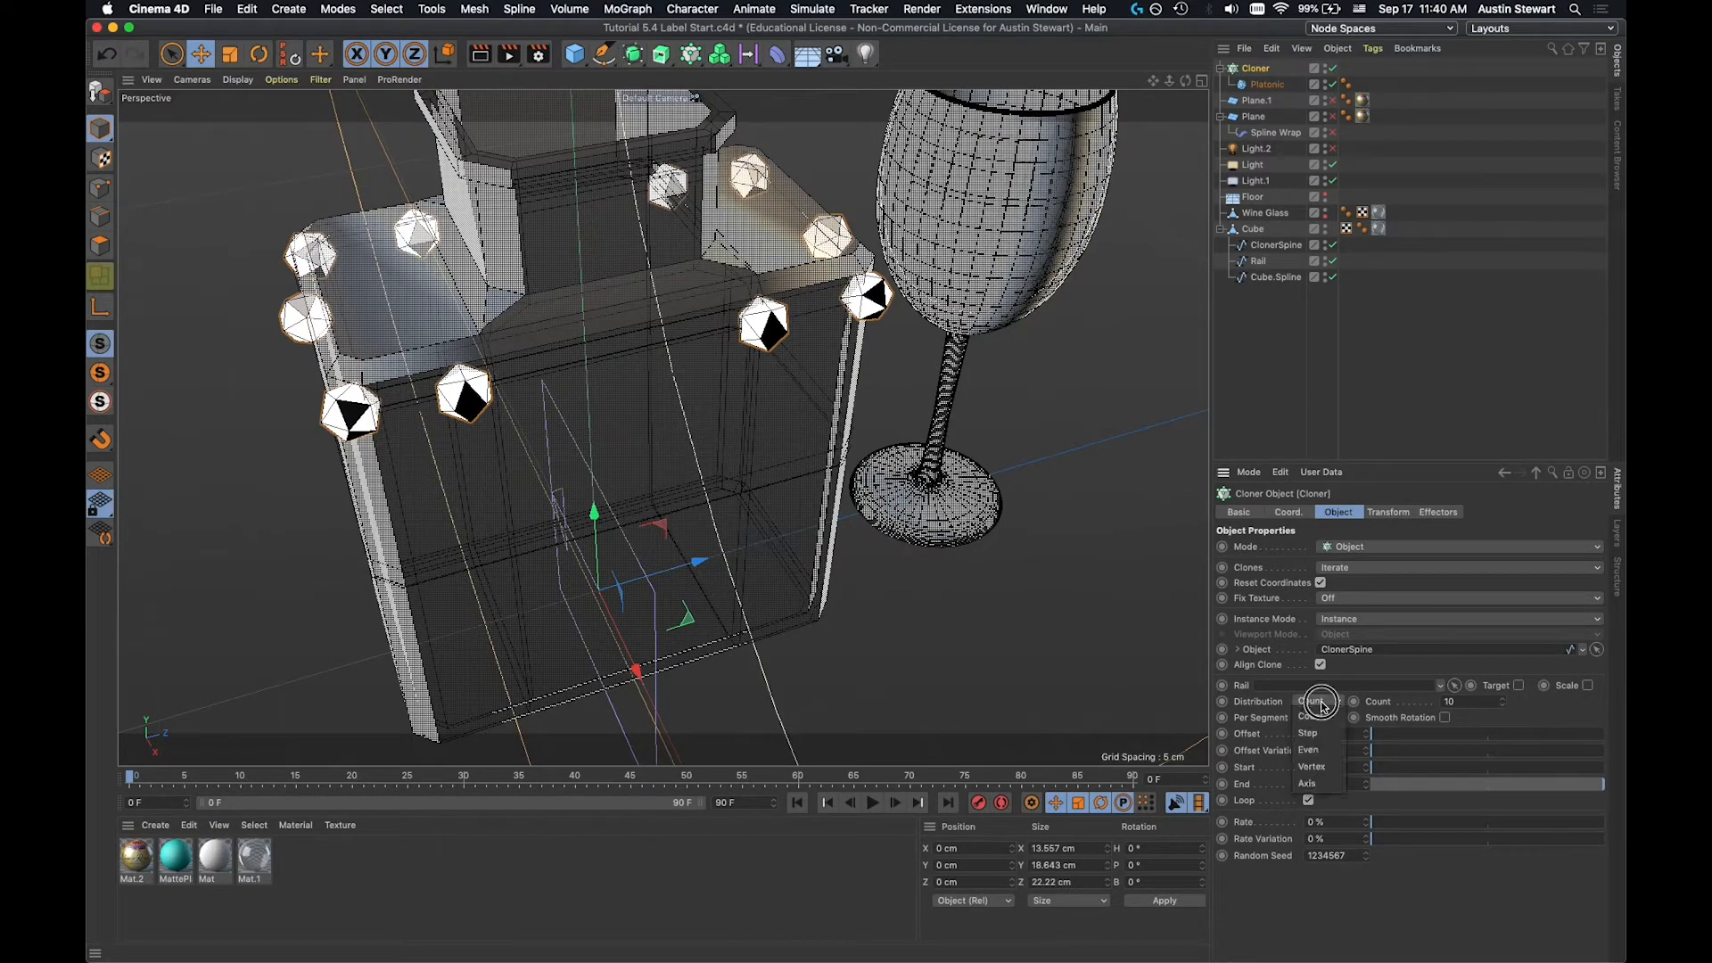
left_click(1320, 752)
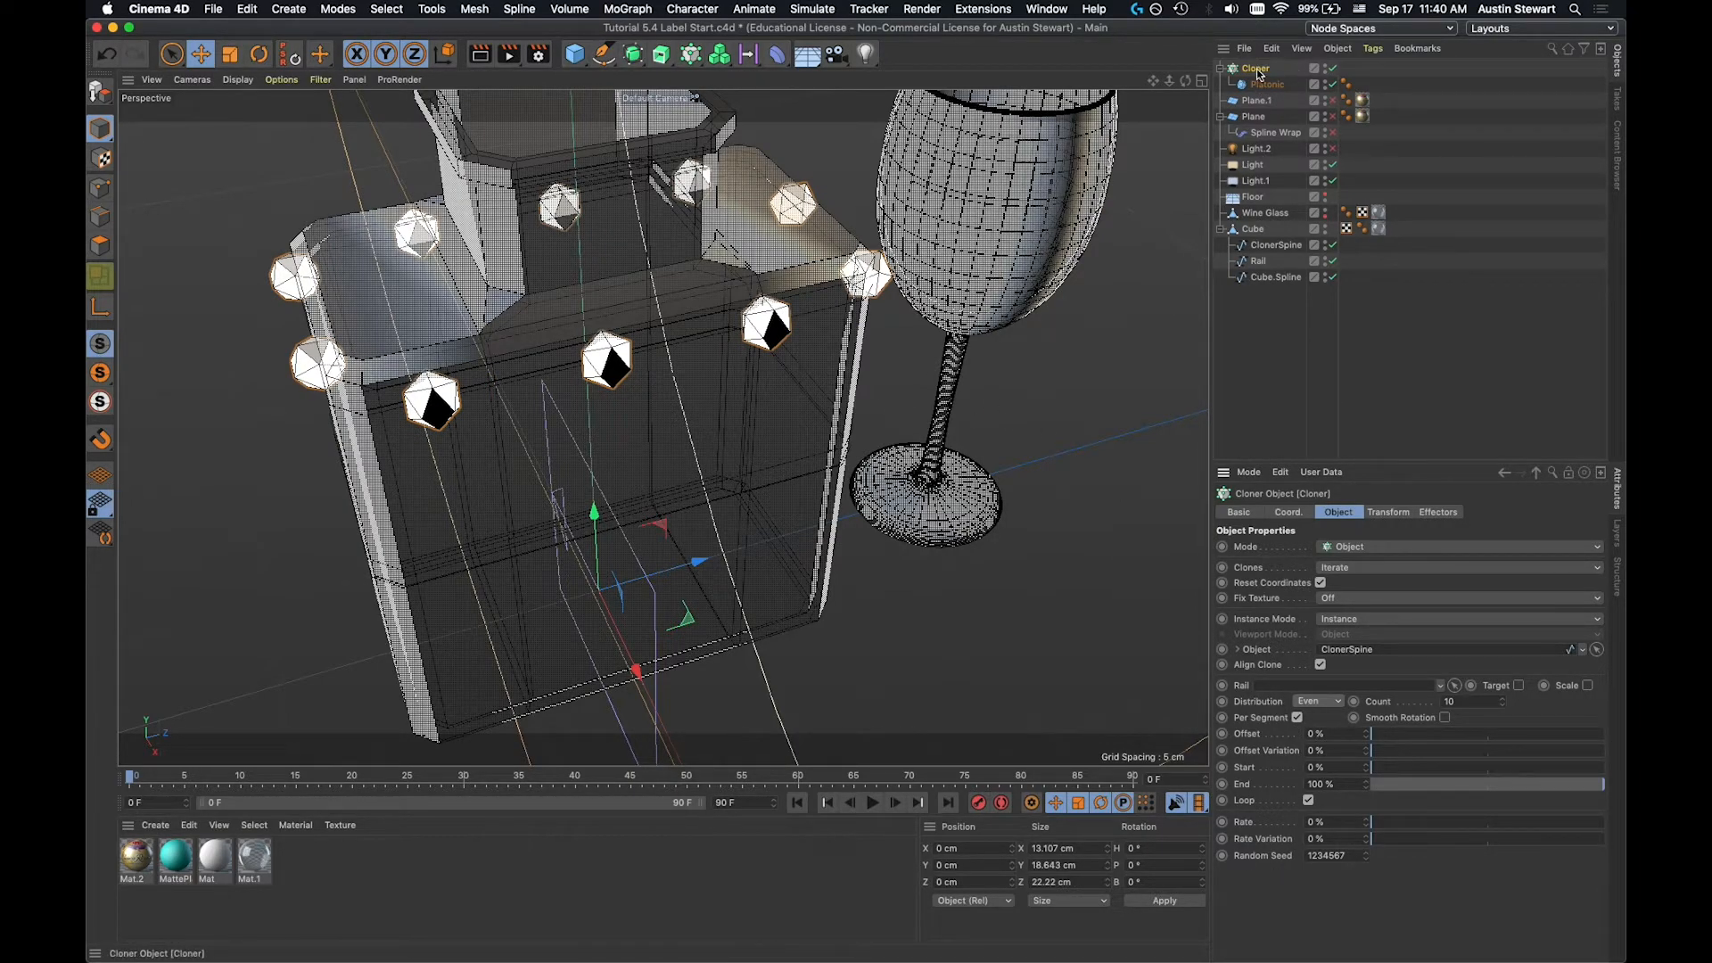
Compare the Cloner's Vertex and Count distributions along ClonerSpine with Even, finishing on Even.
left_click(1274, 246)
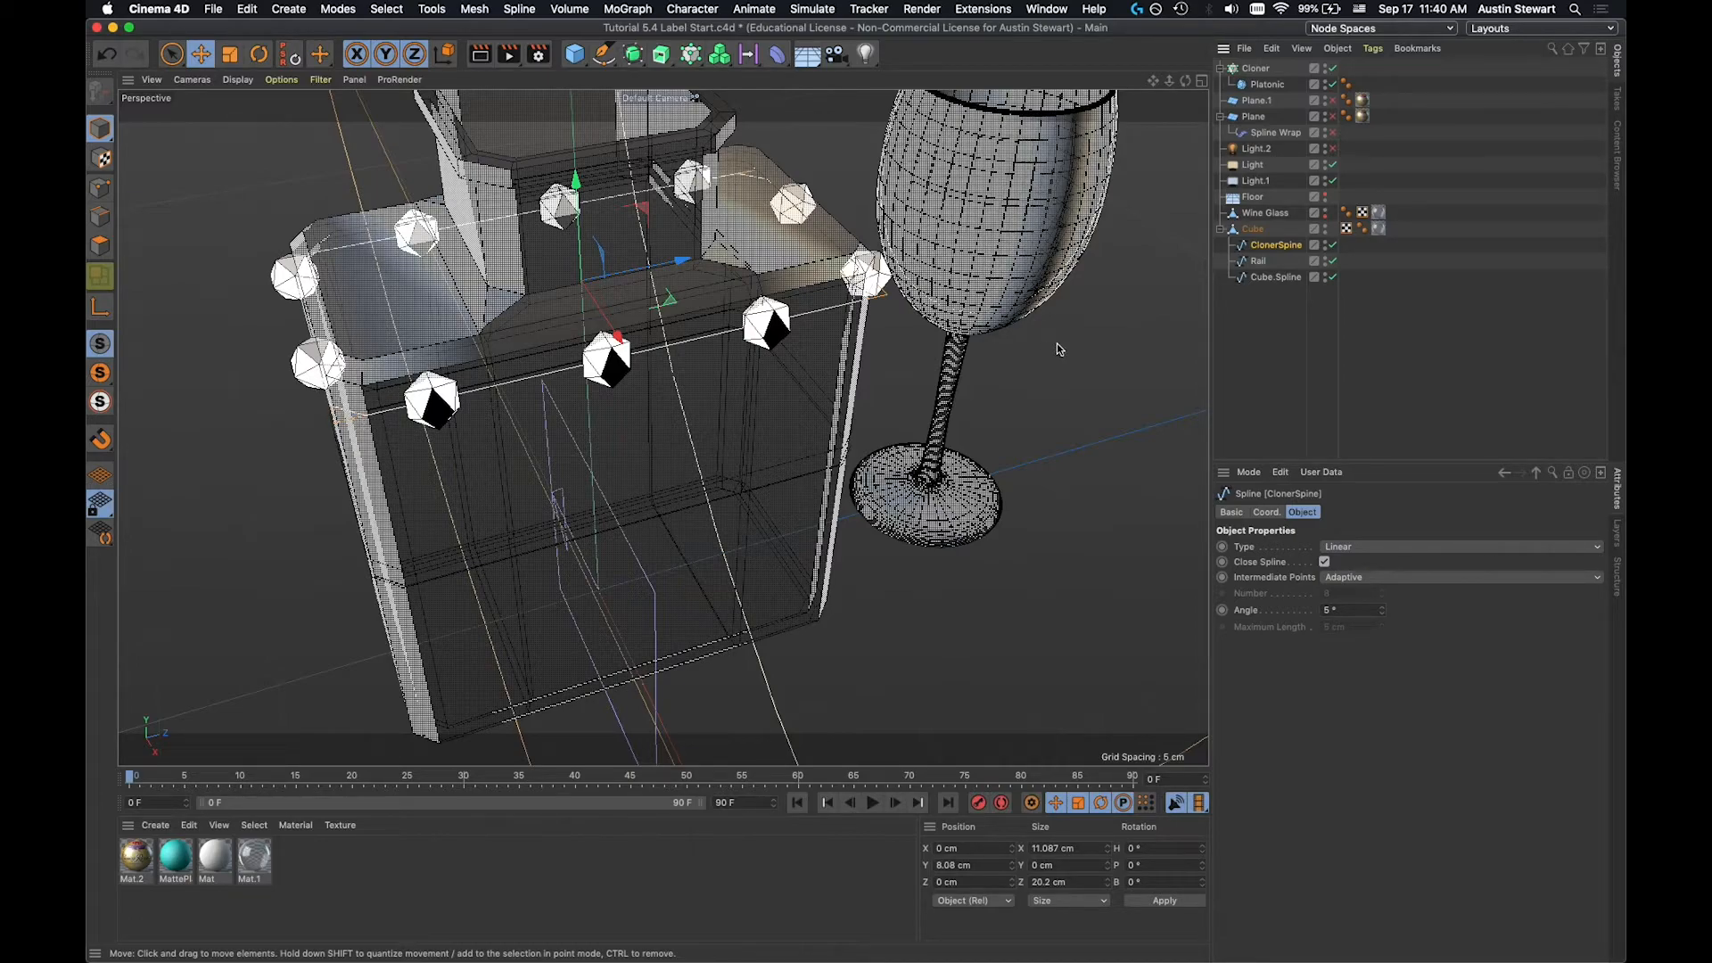
left_click(1258, 71)
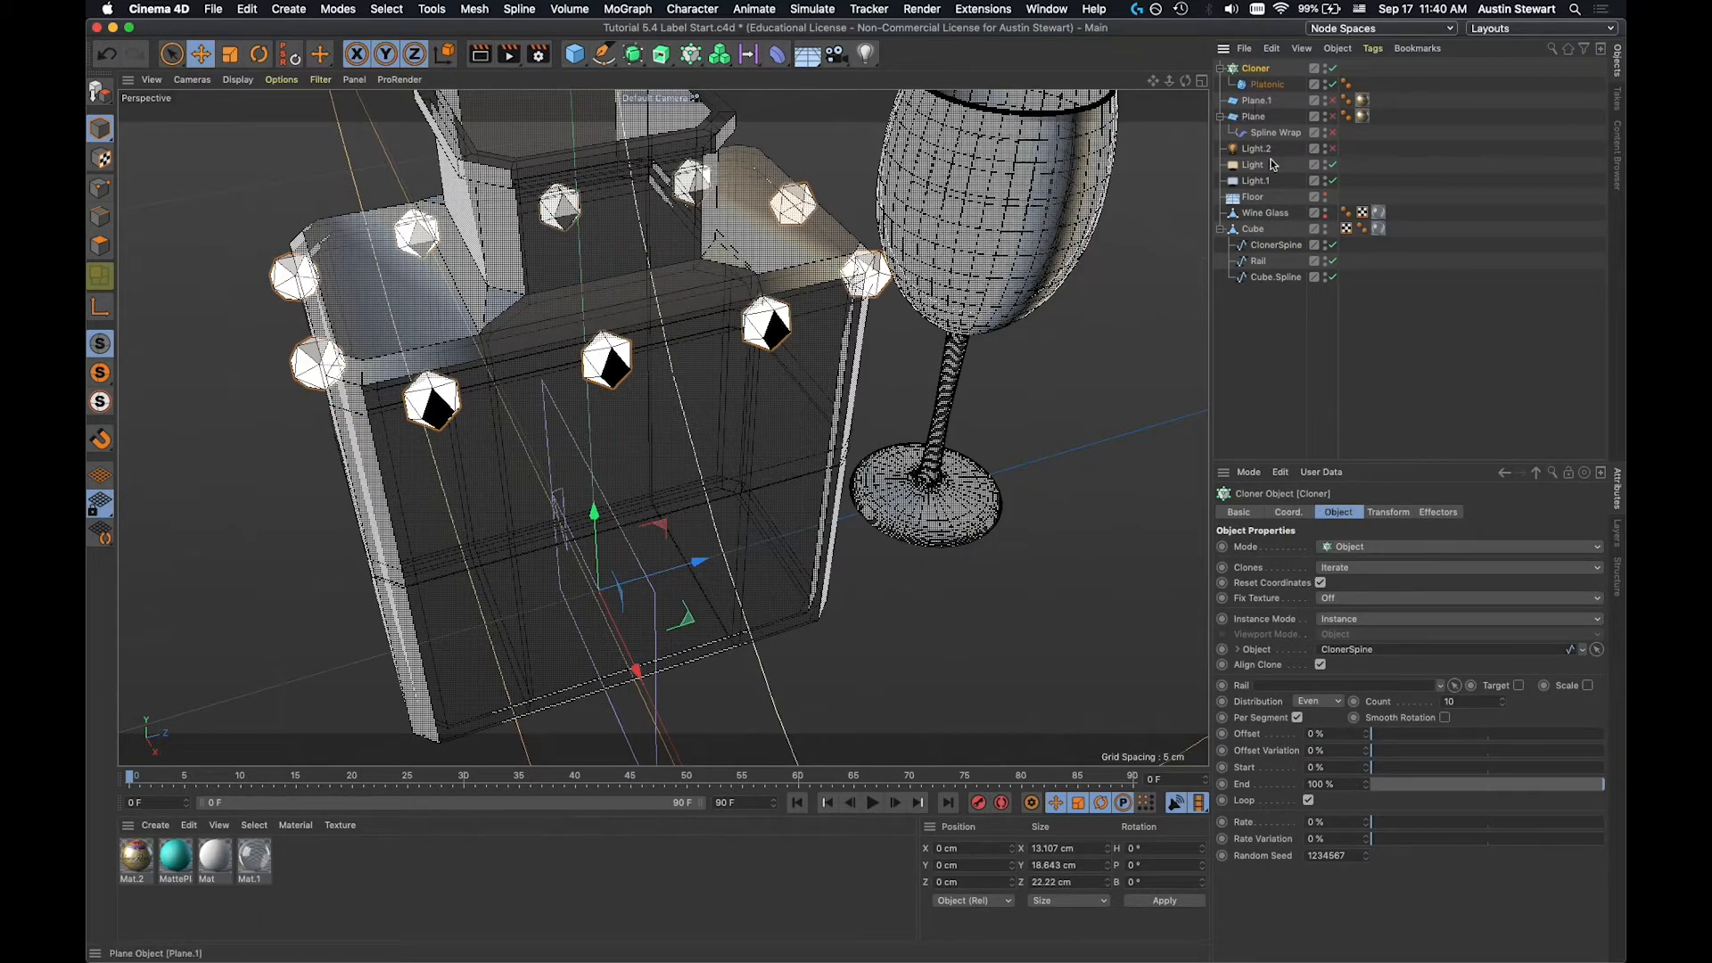
left_click(1319, 703)
left_click(1320, 704)
left_click(1329, 703)
left_click(1324, 764)
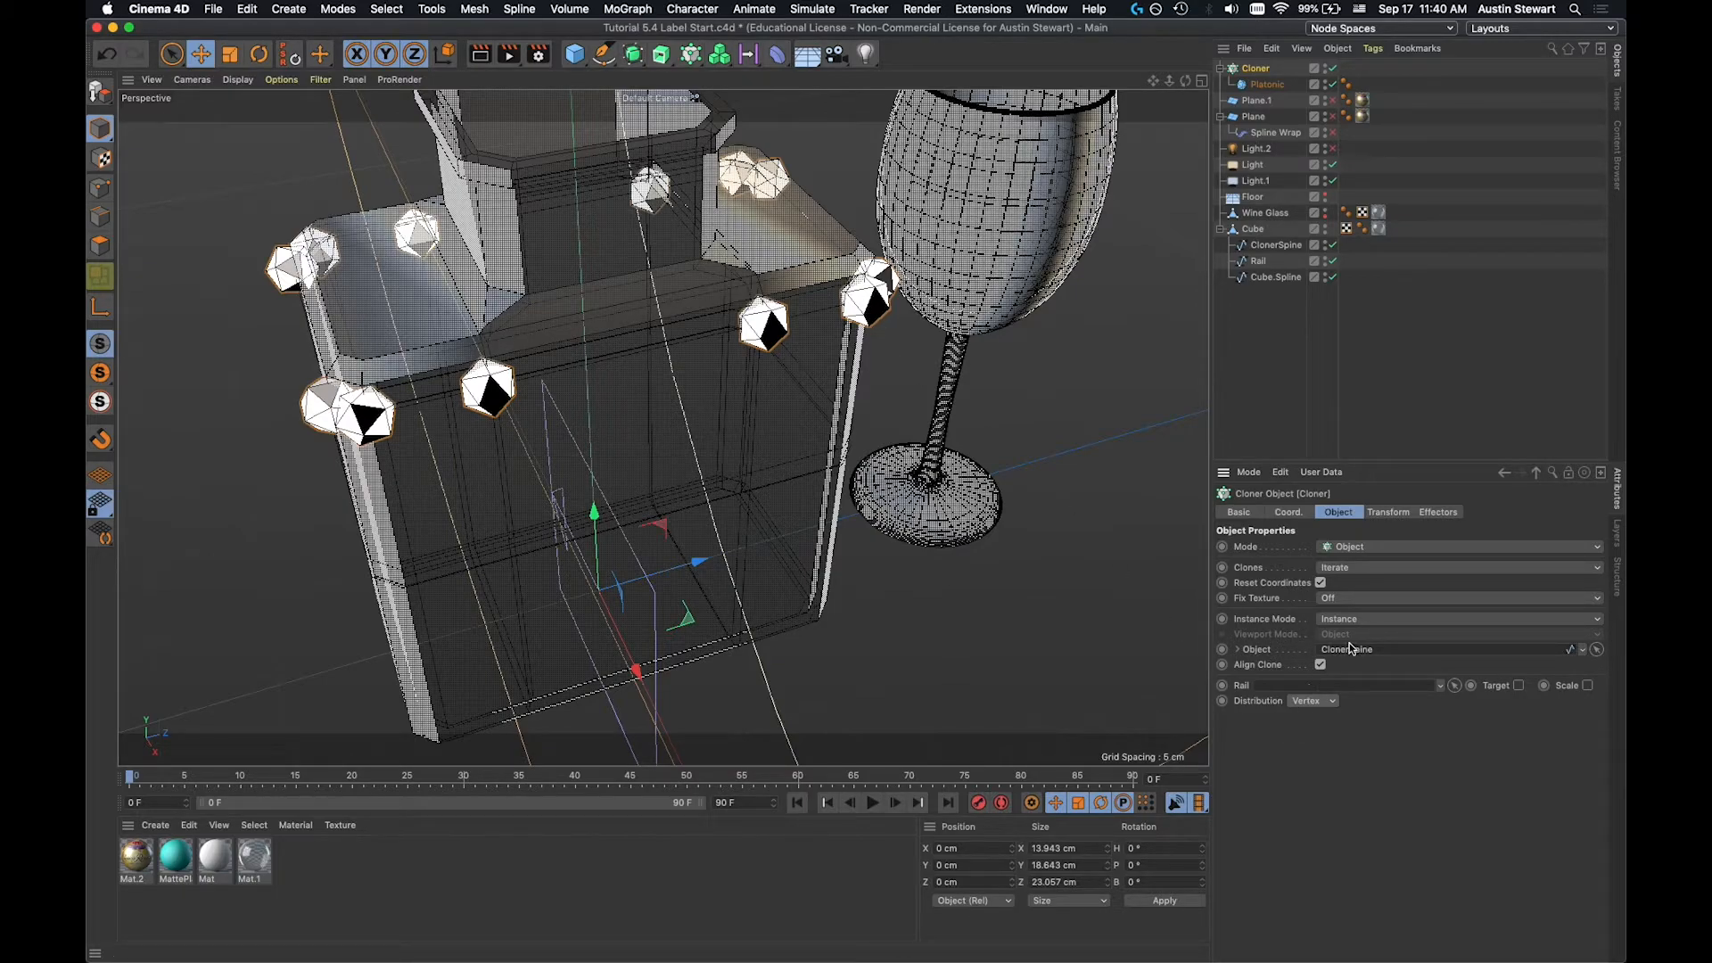
left_click(1315, 702)
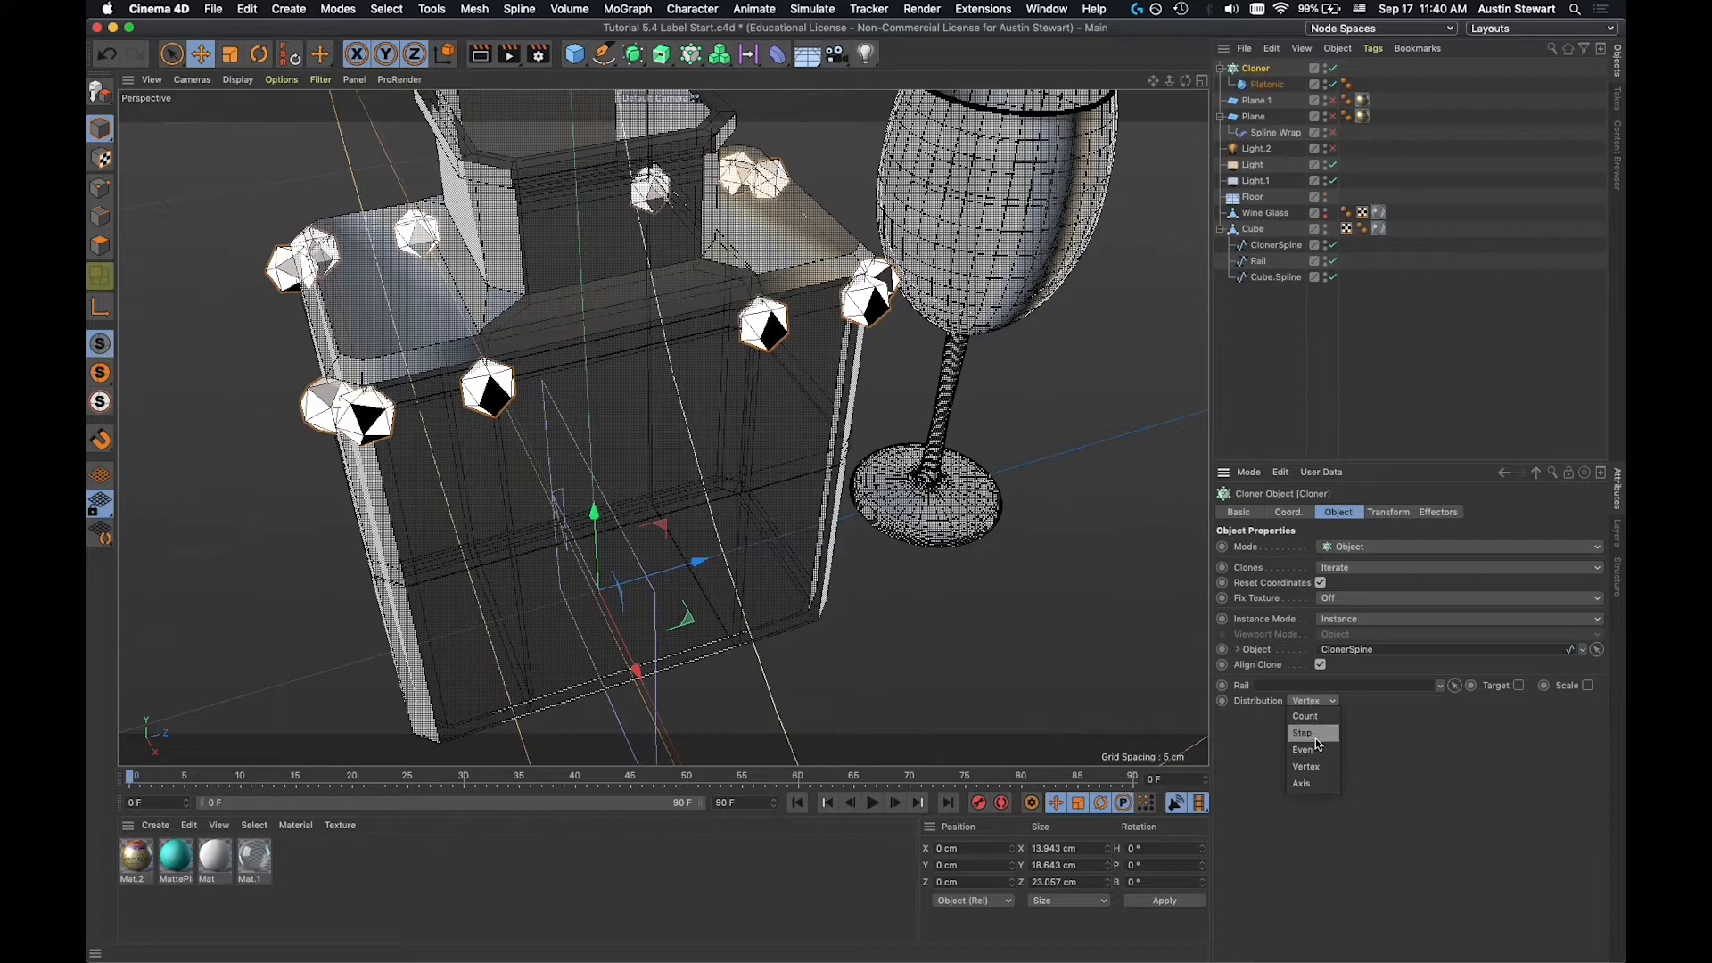
left_click(1318, 725)
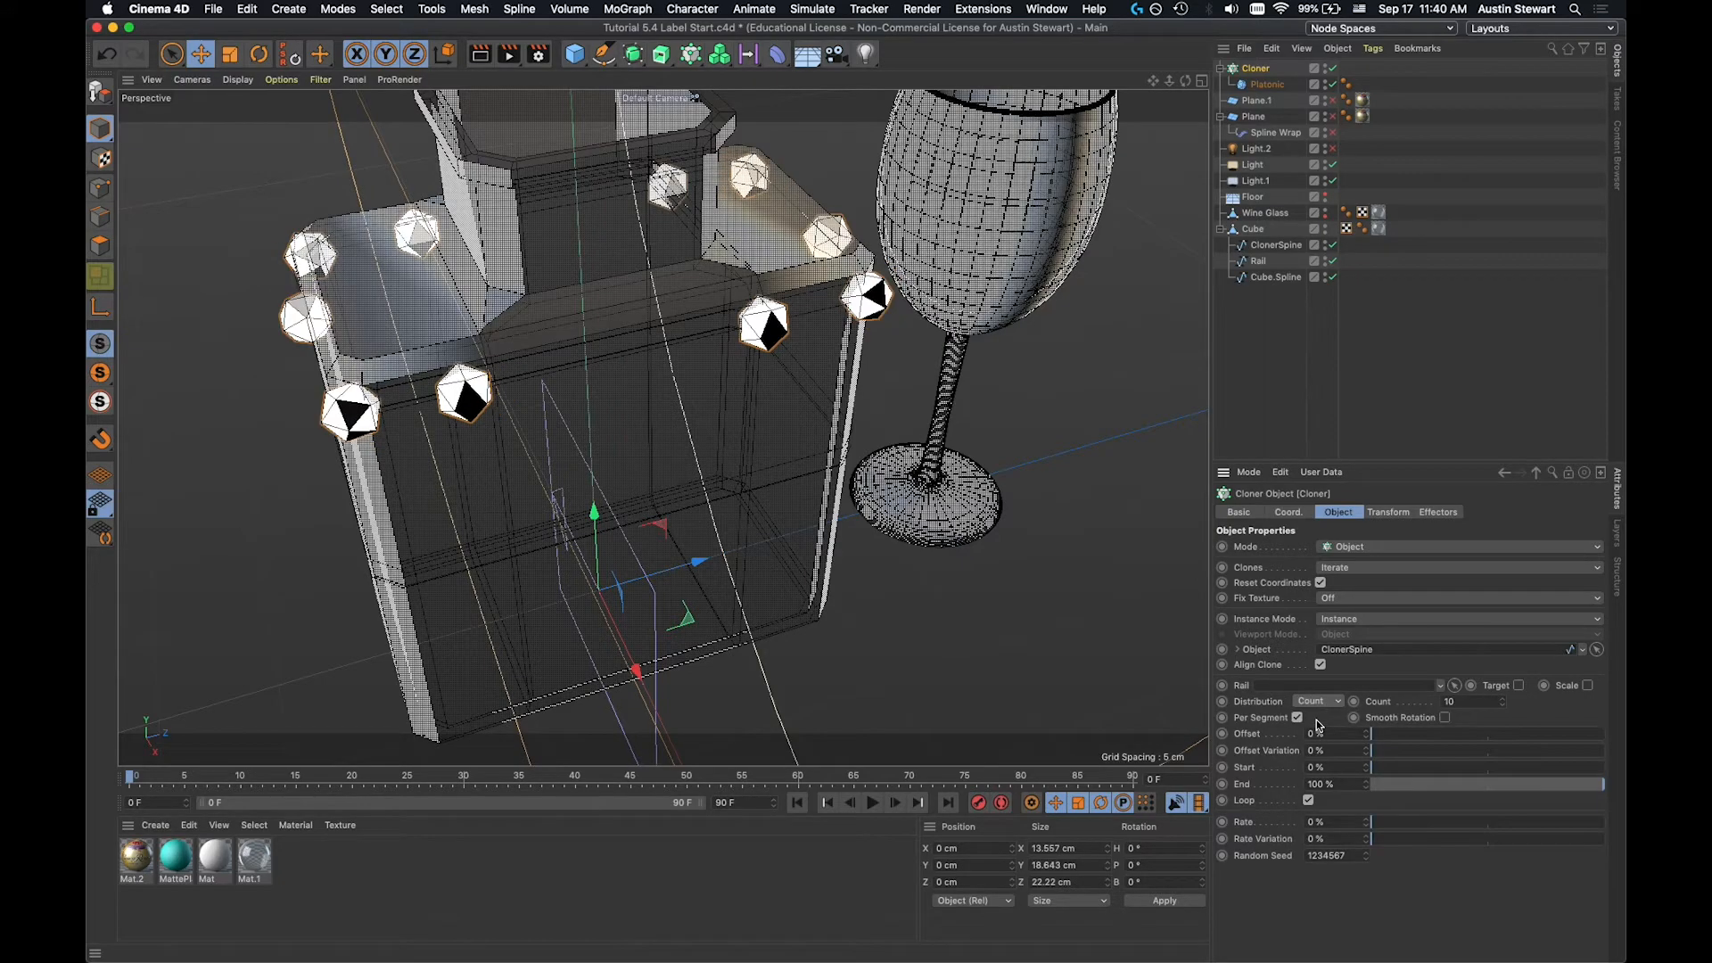
left_click(1319, 702)
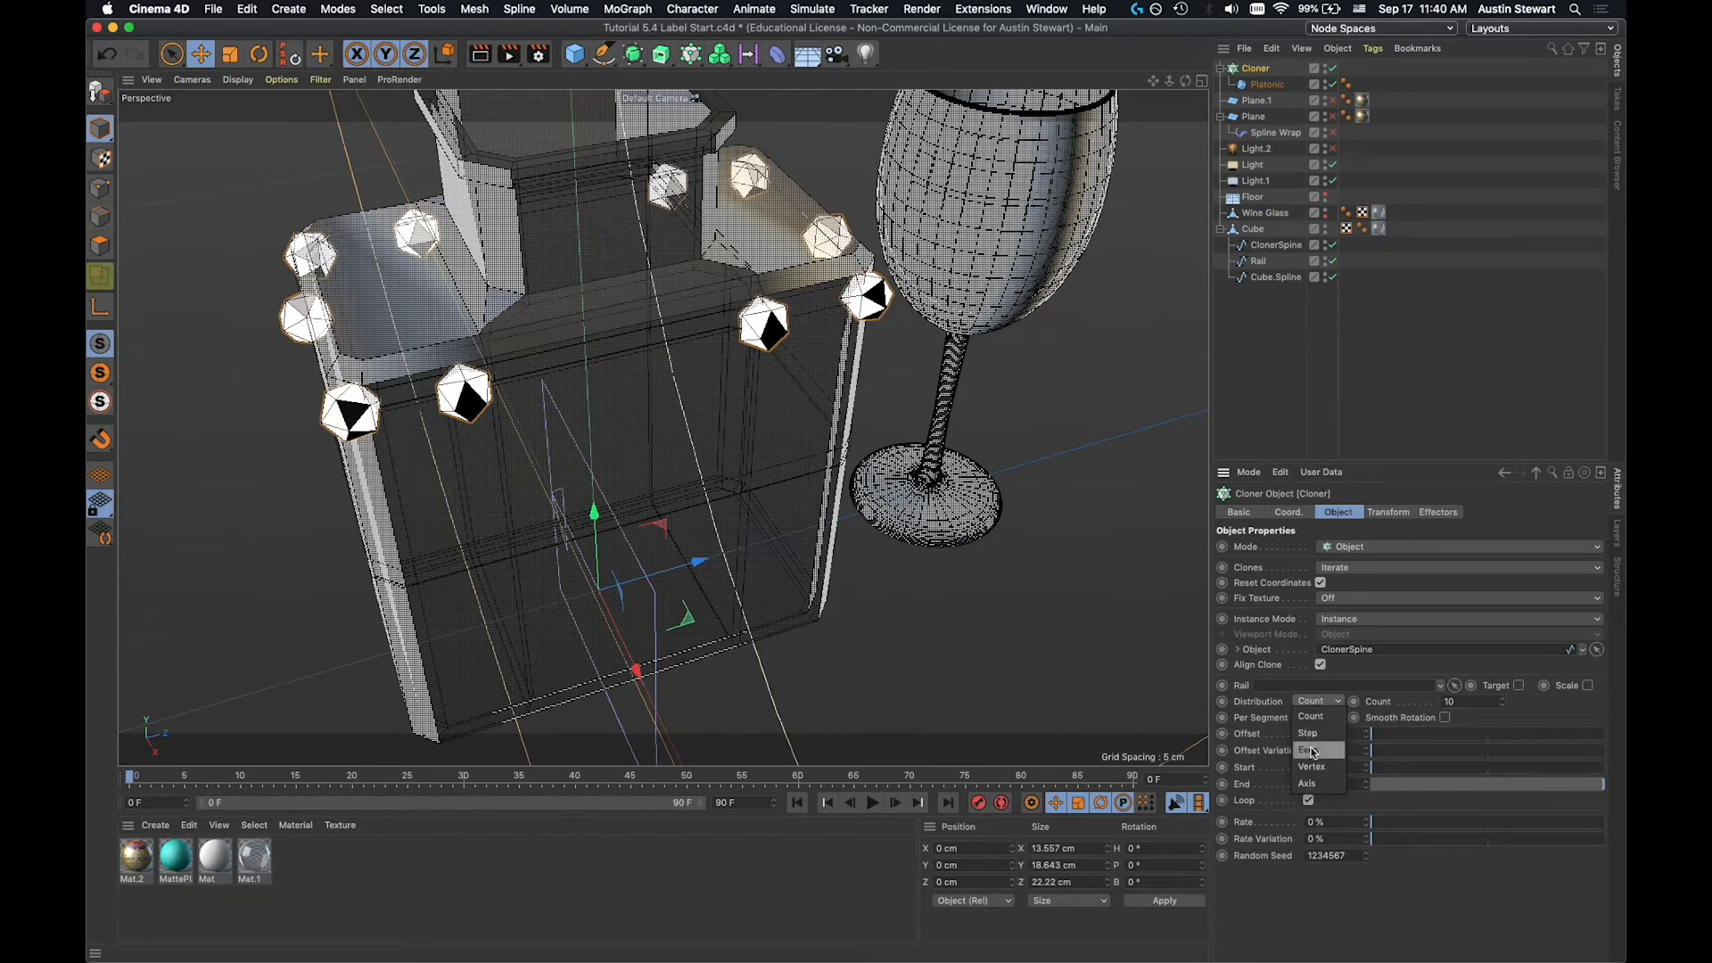
left_click(1319, 734)
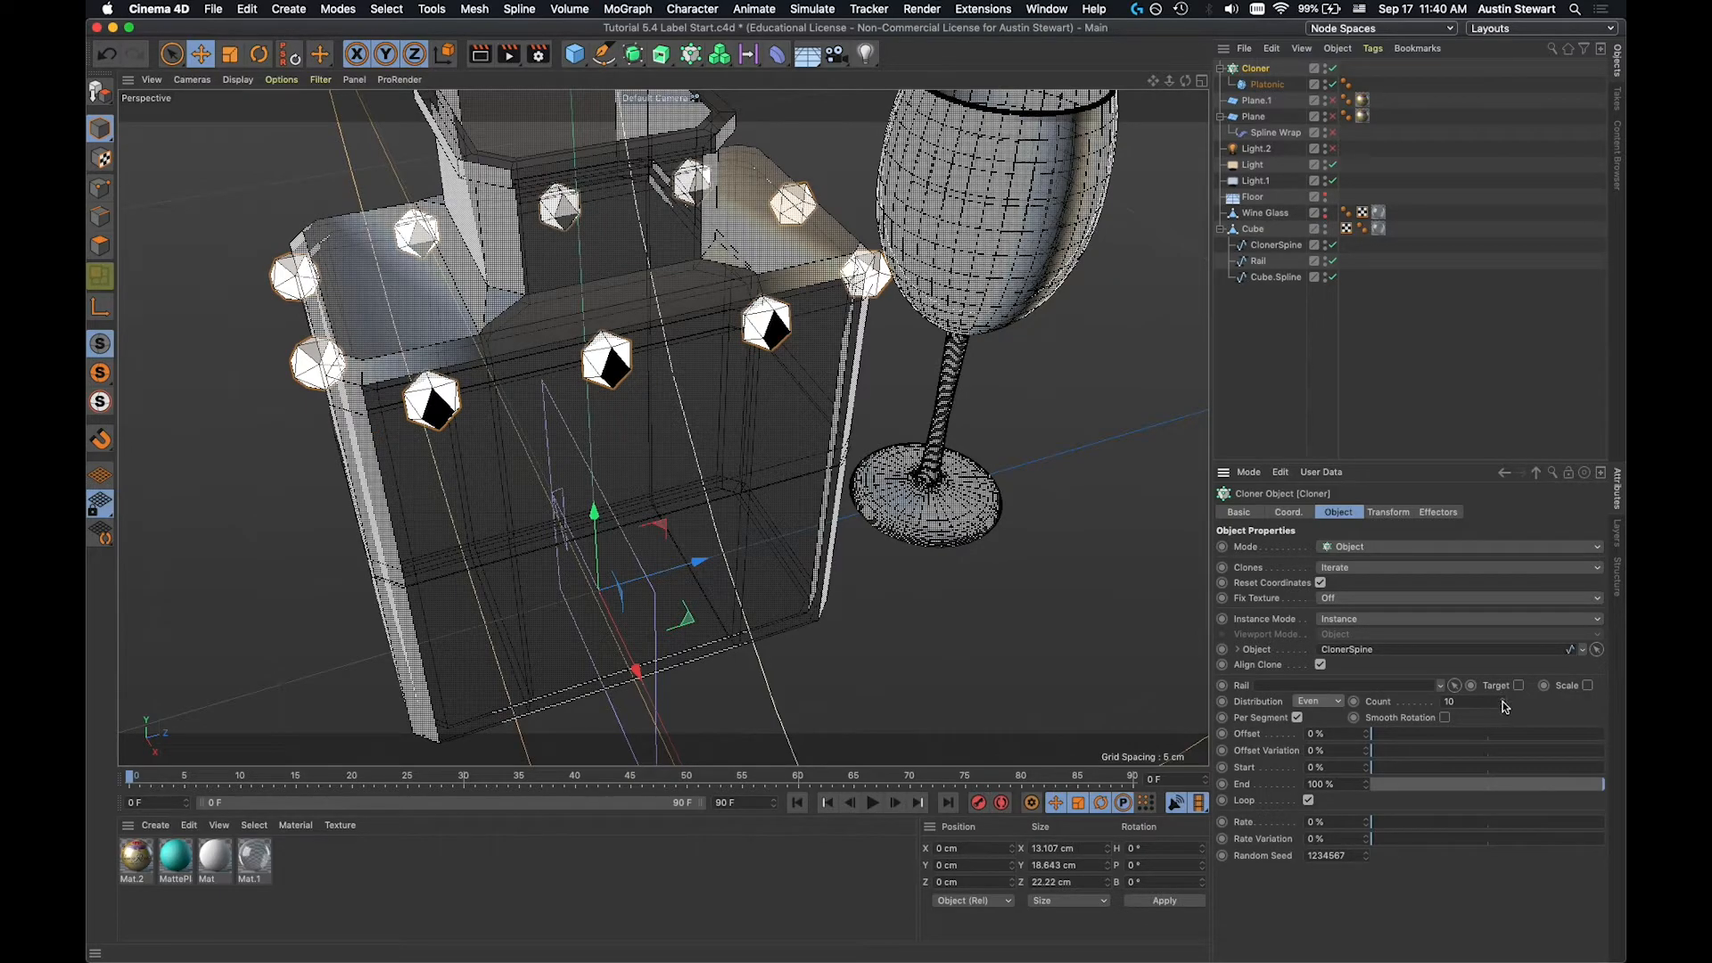
Raise the Cloner's clone count to 14.
left_click(1506, 707)
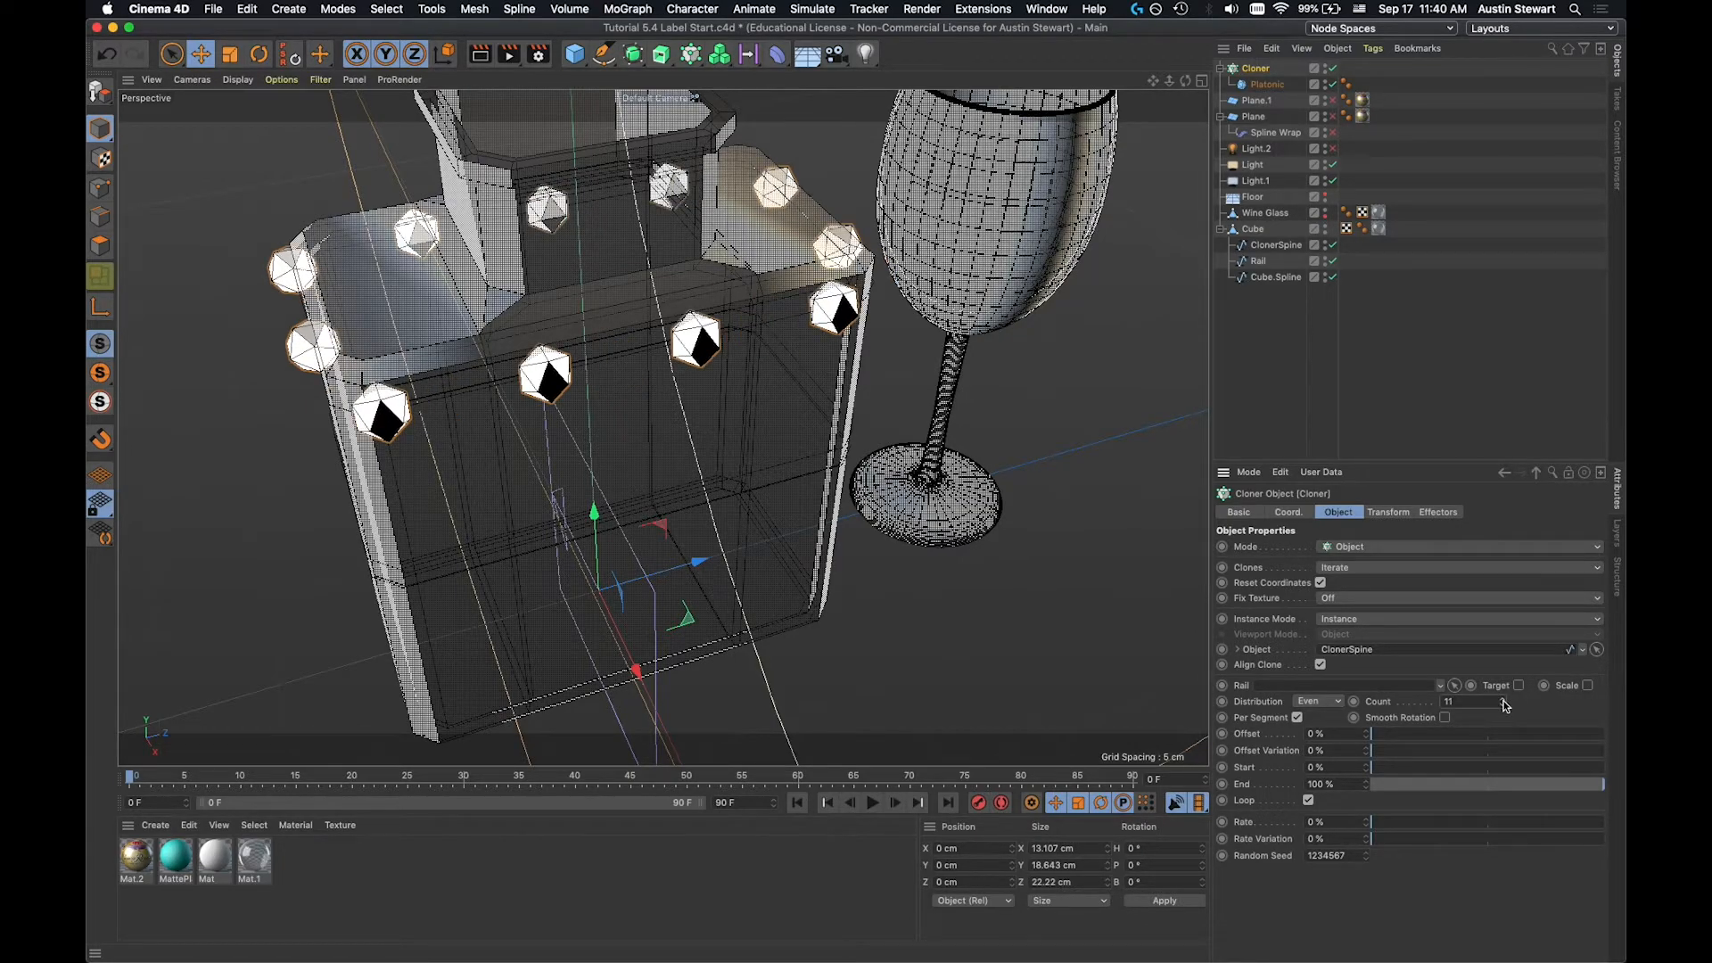
left_click(1506, 706)
left_click(1505, 707)
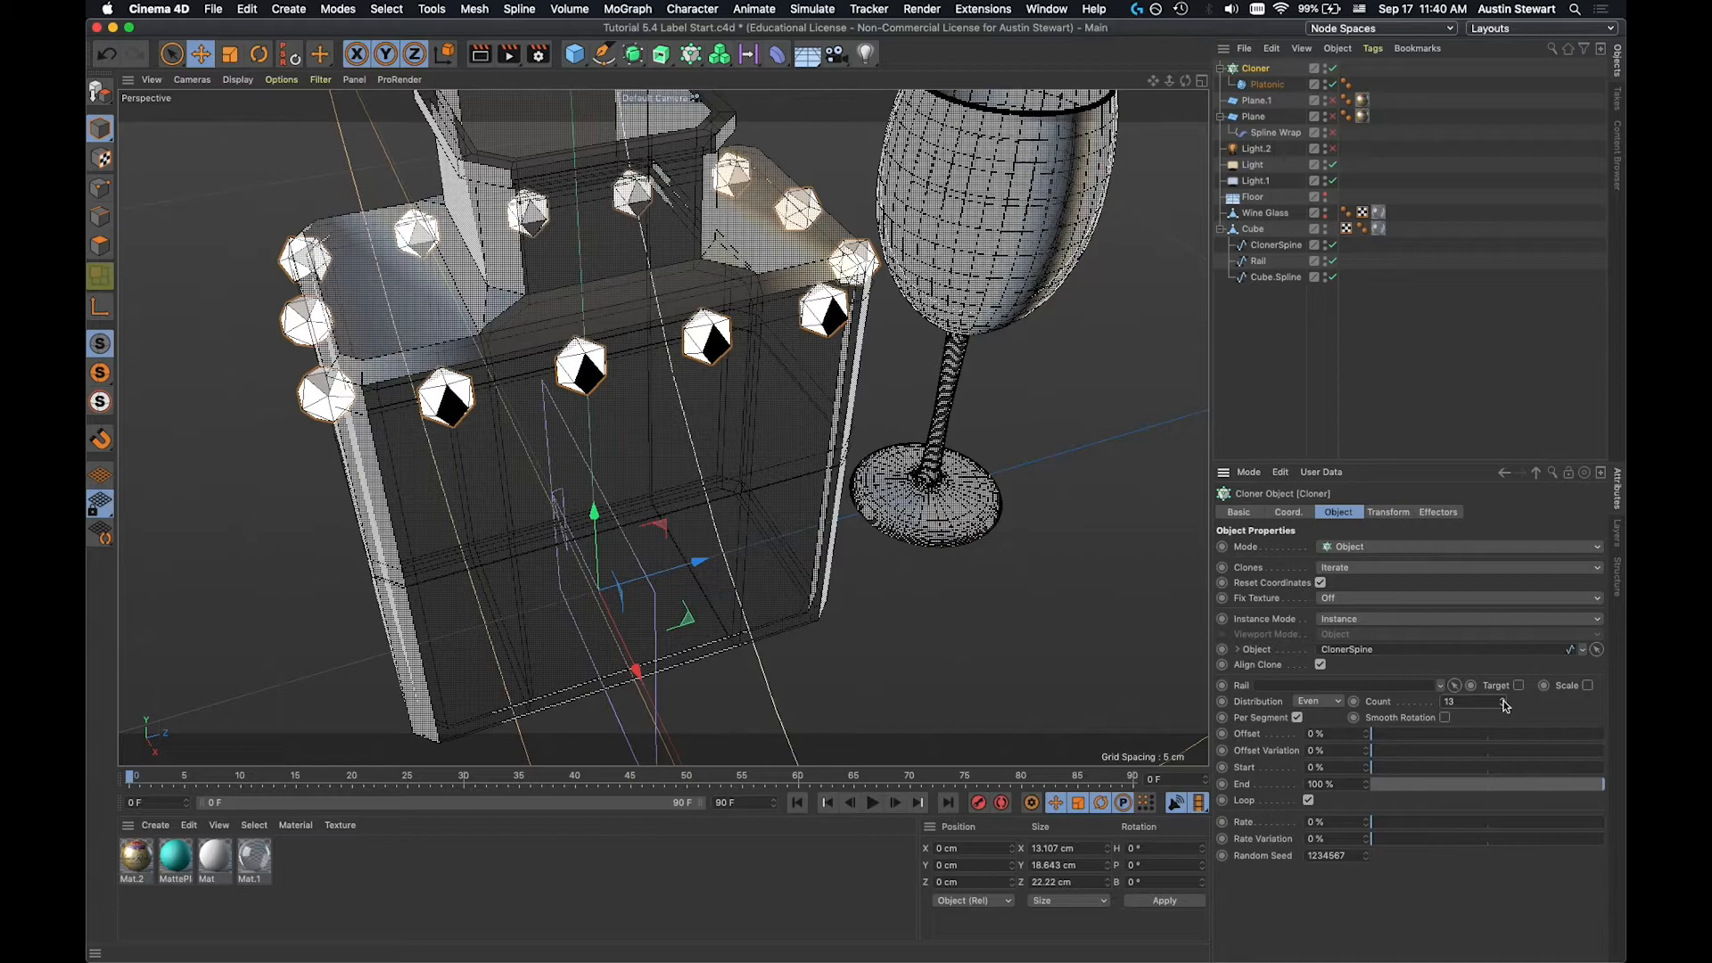
left_click(1506, 706)
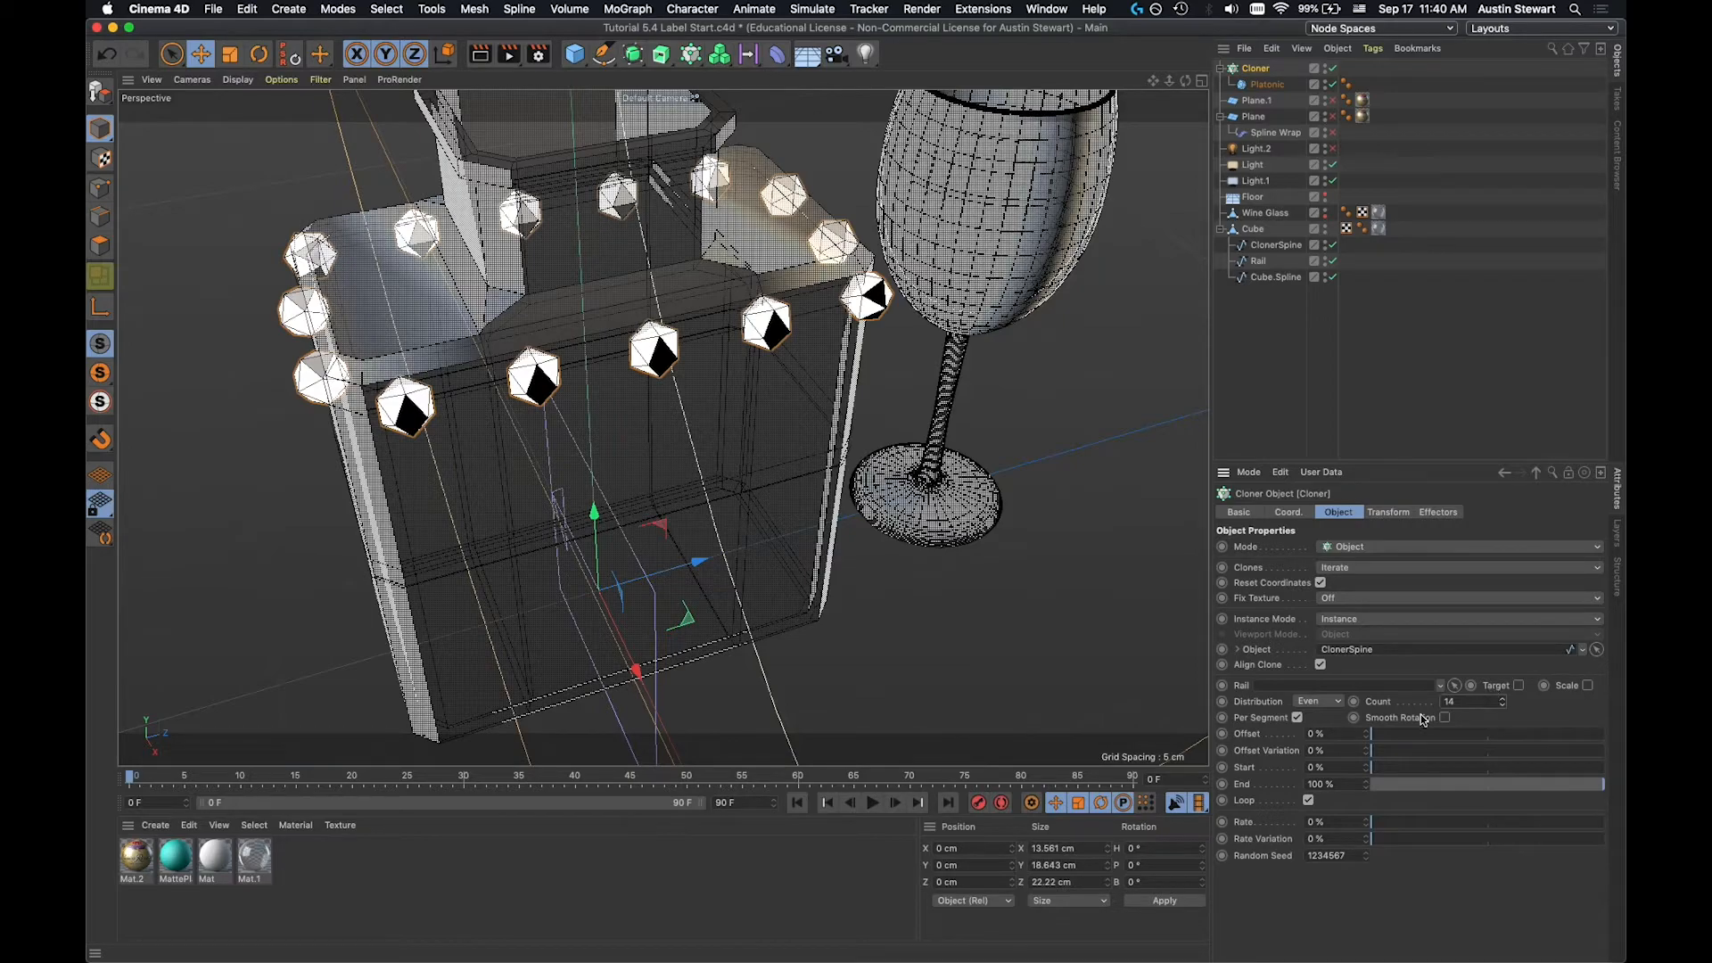
Reduce the Platonic's radius to 0.5 cm.
left_click(1274, 86)
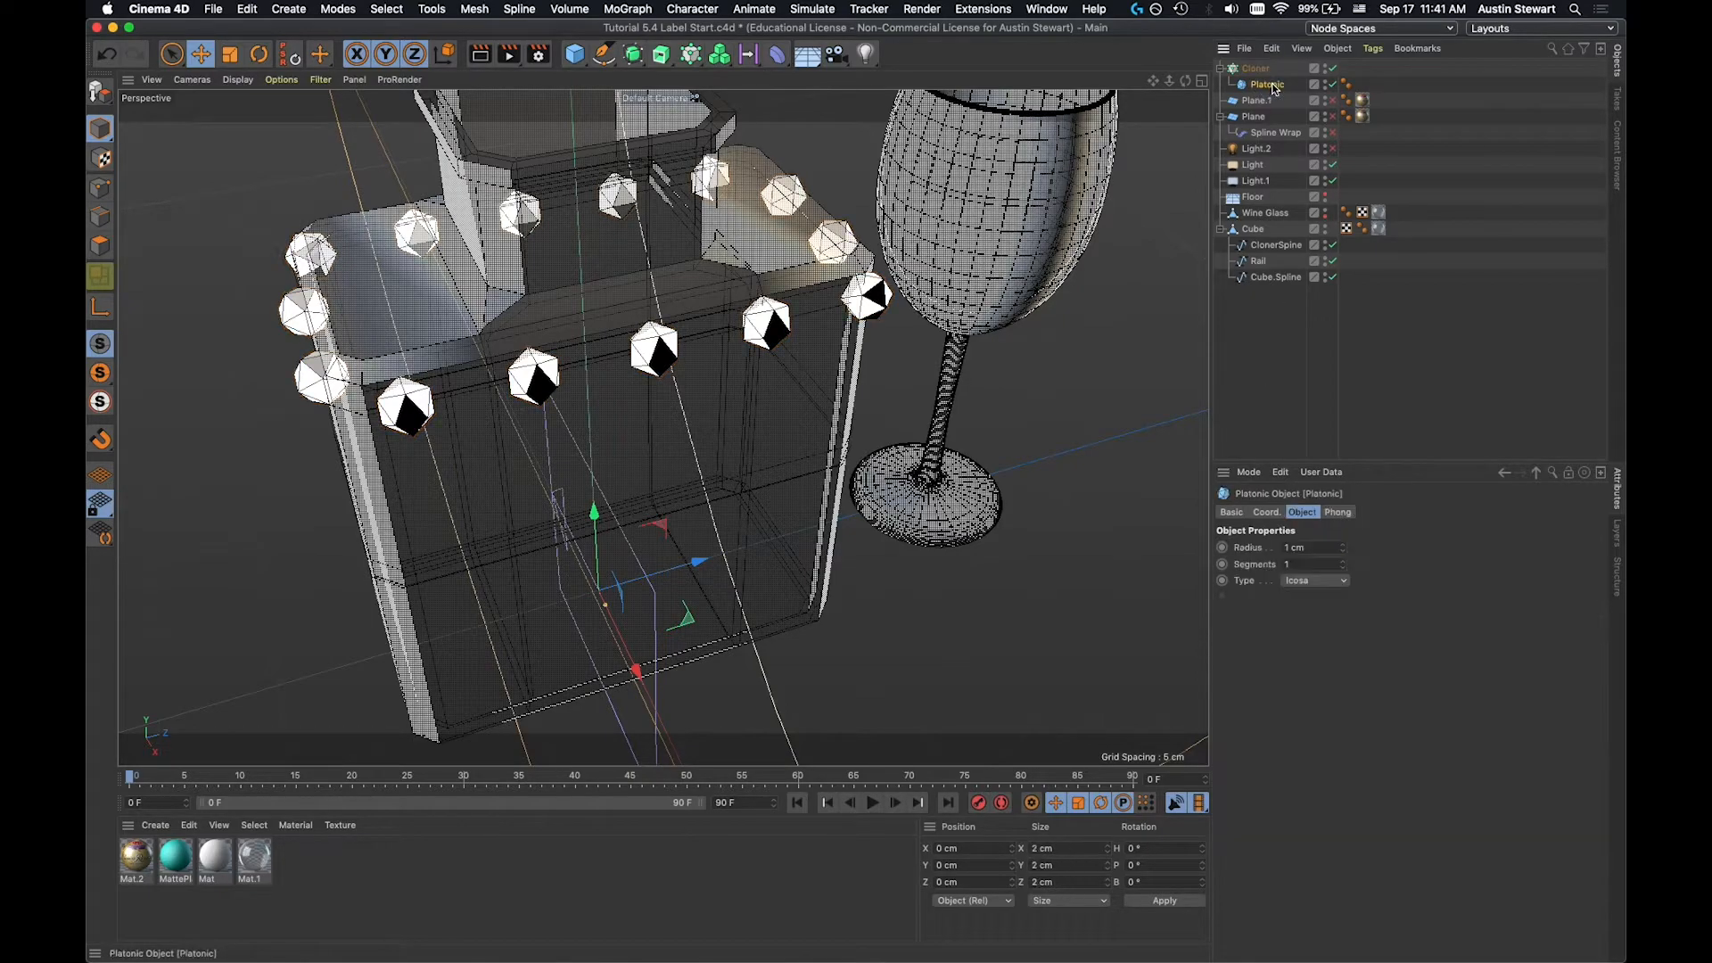
left_click(1317, 548)
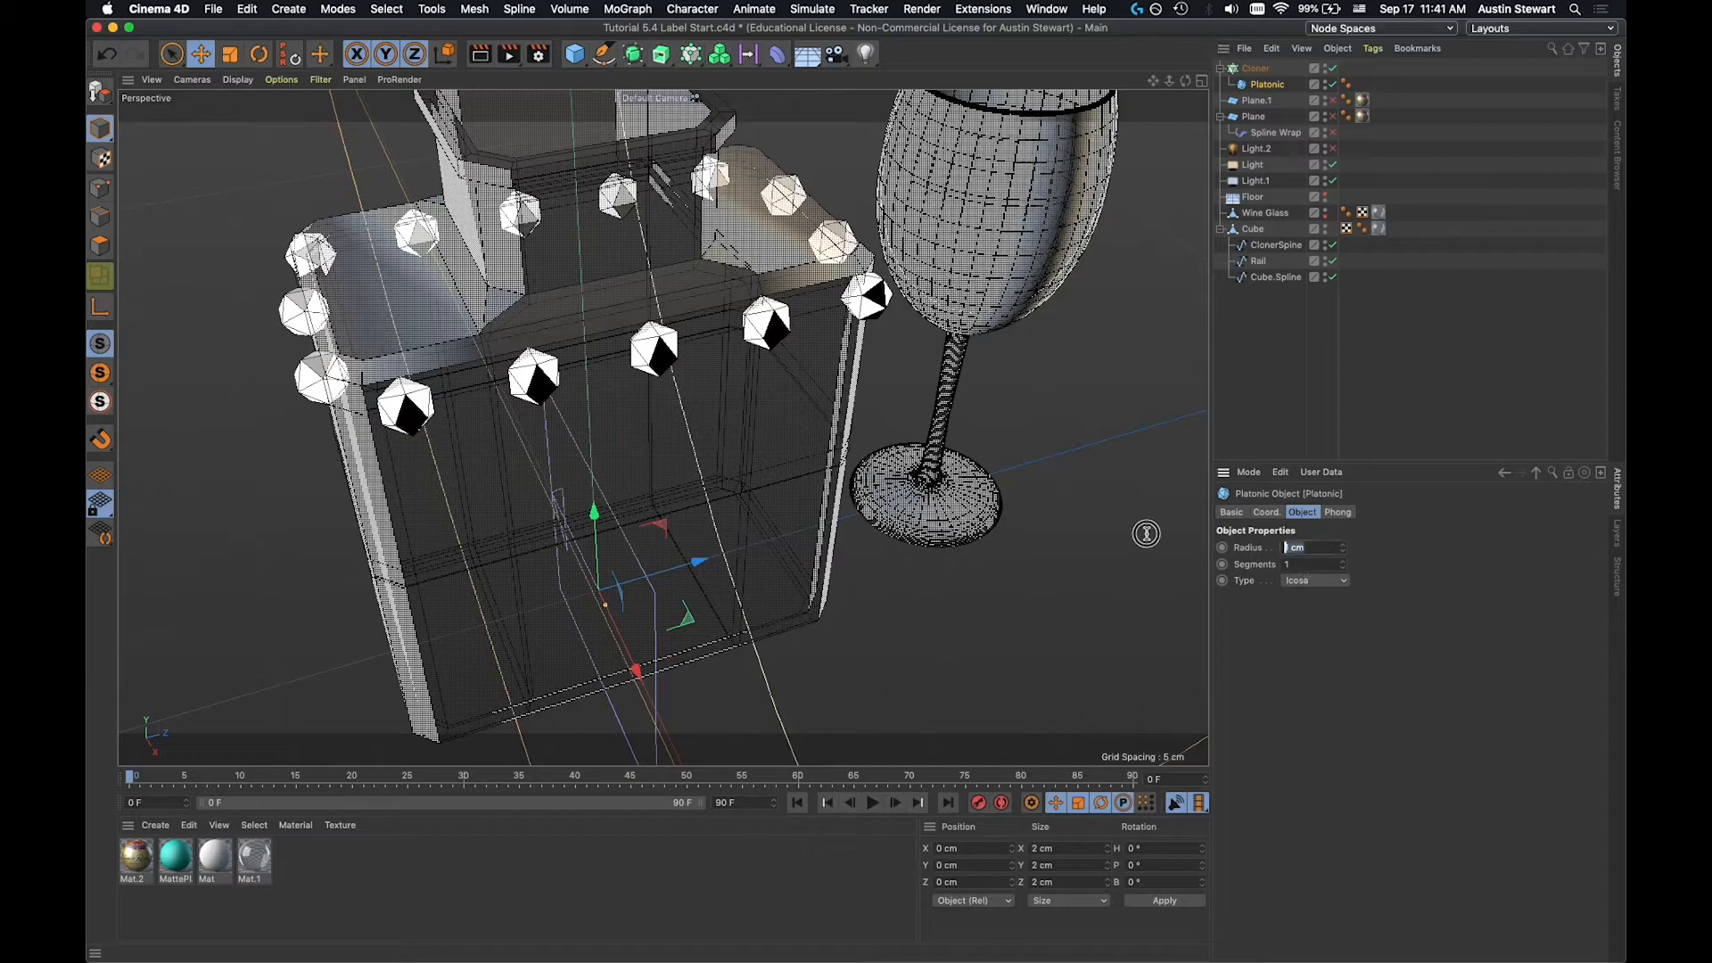
type("0.5")
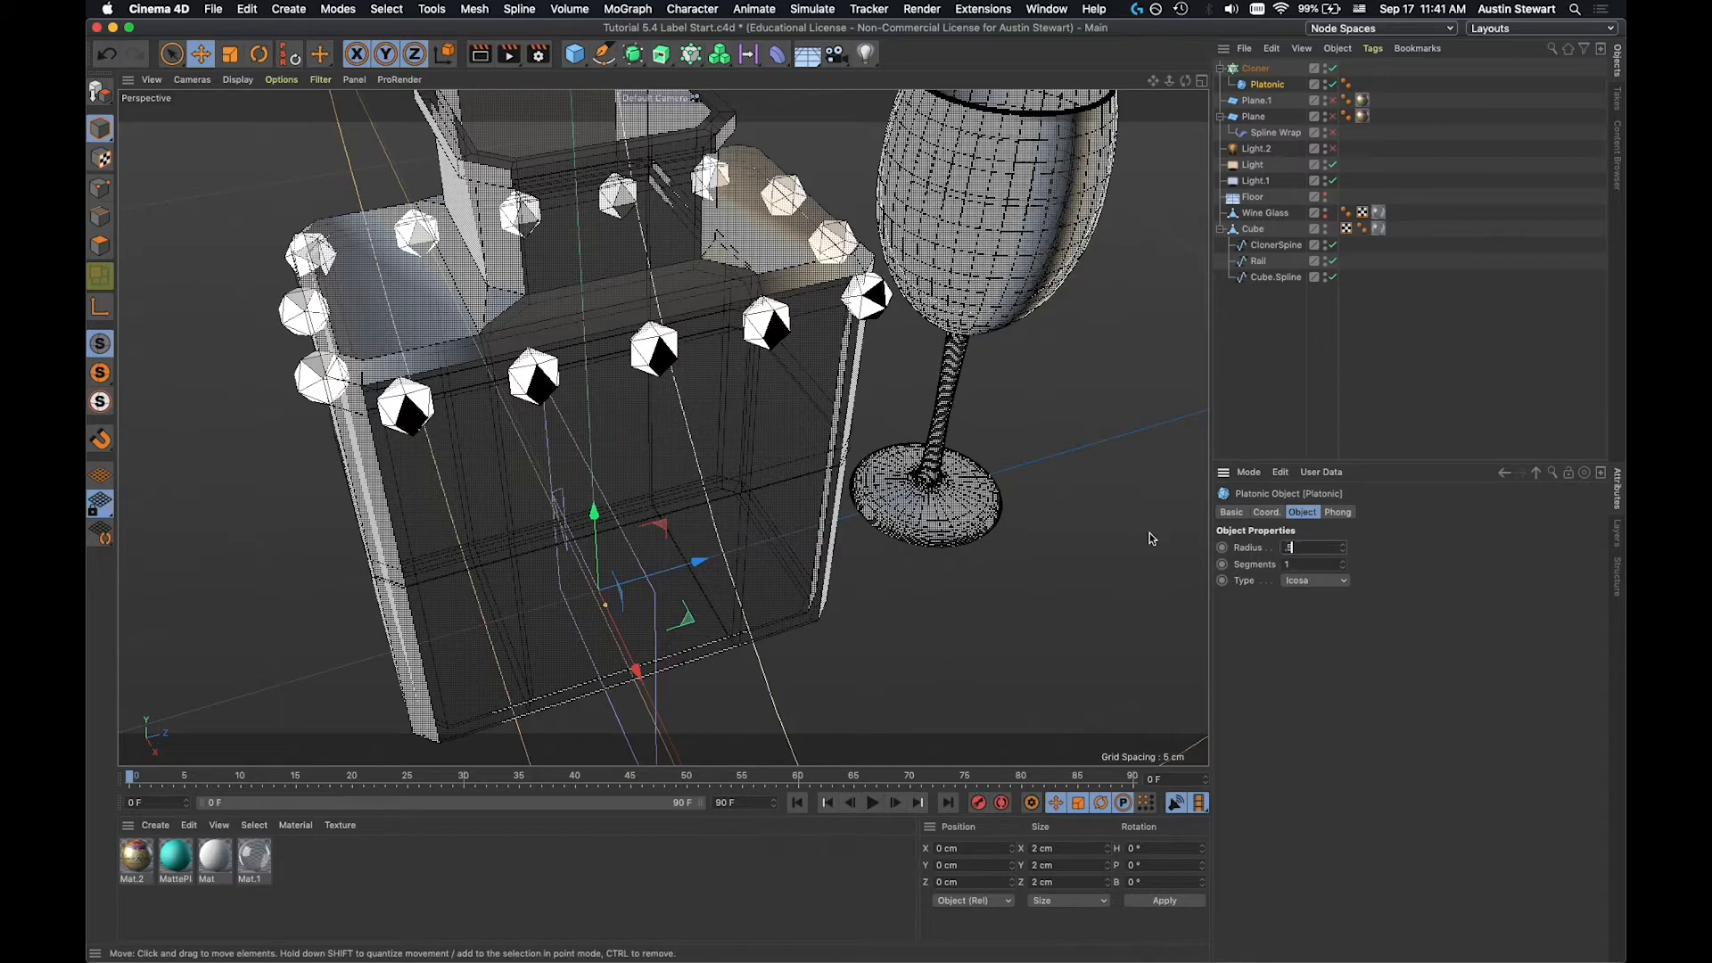
key("Tab")
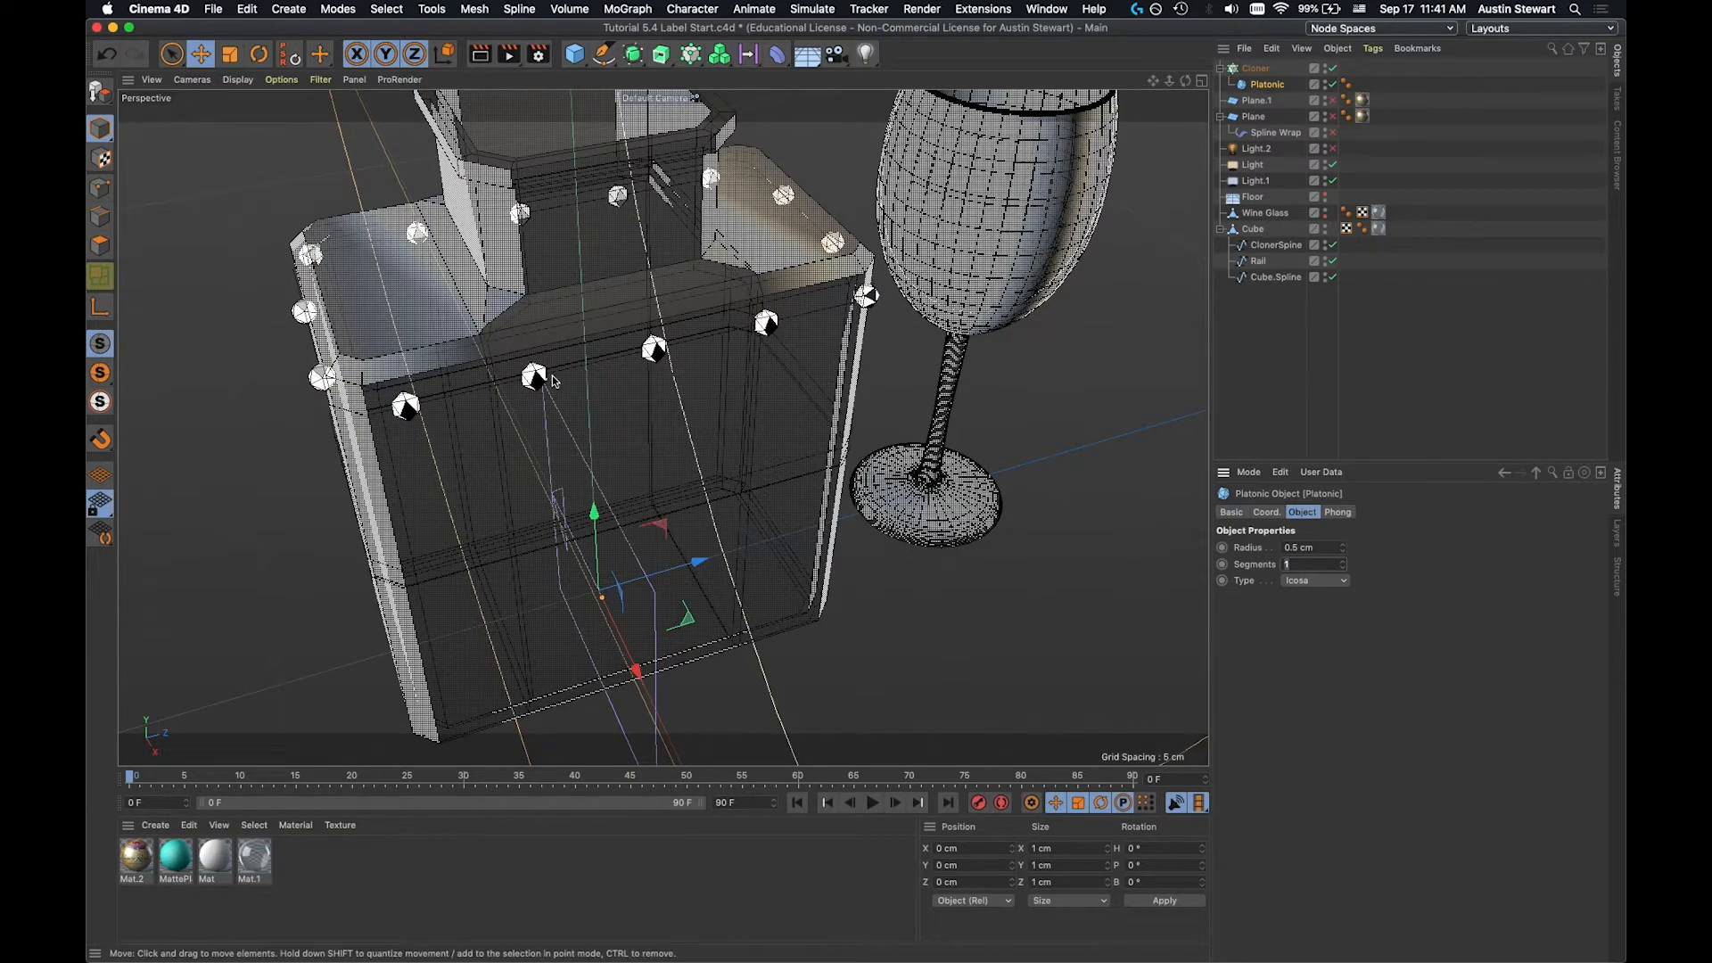
Apply the glass material Mat.1 to the Cloner.
scroll(551, 374, "up", 2)
left_click_drag(430, 424, 472, 368, "alt")
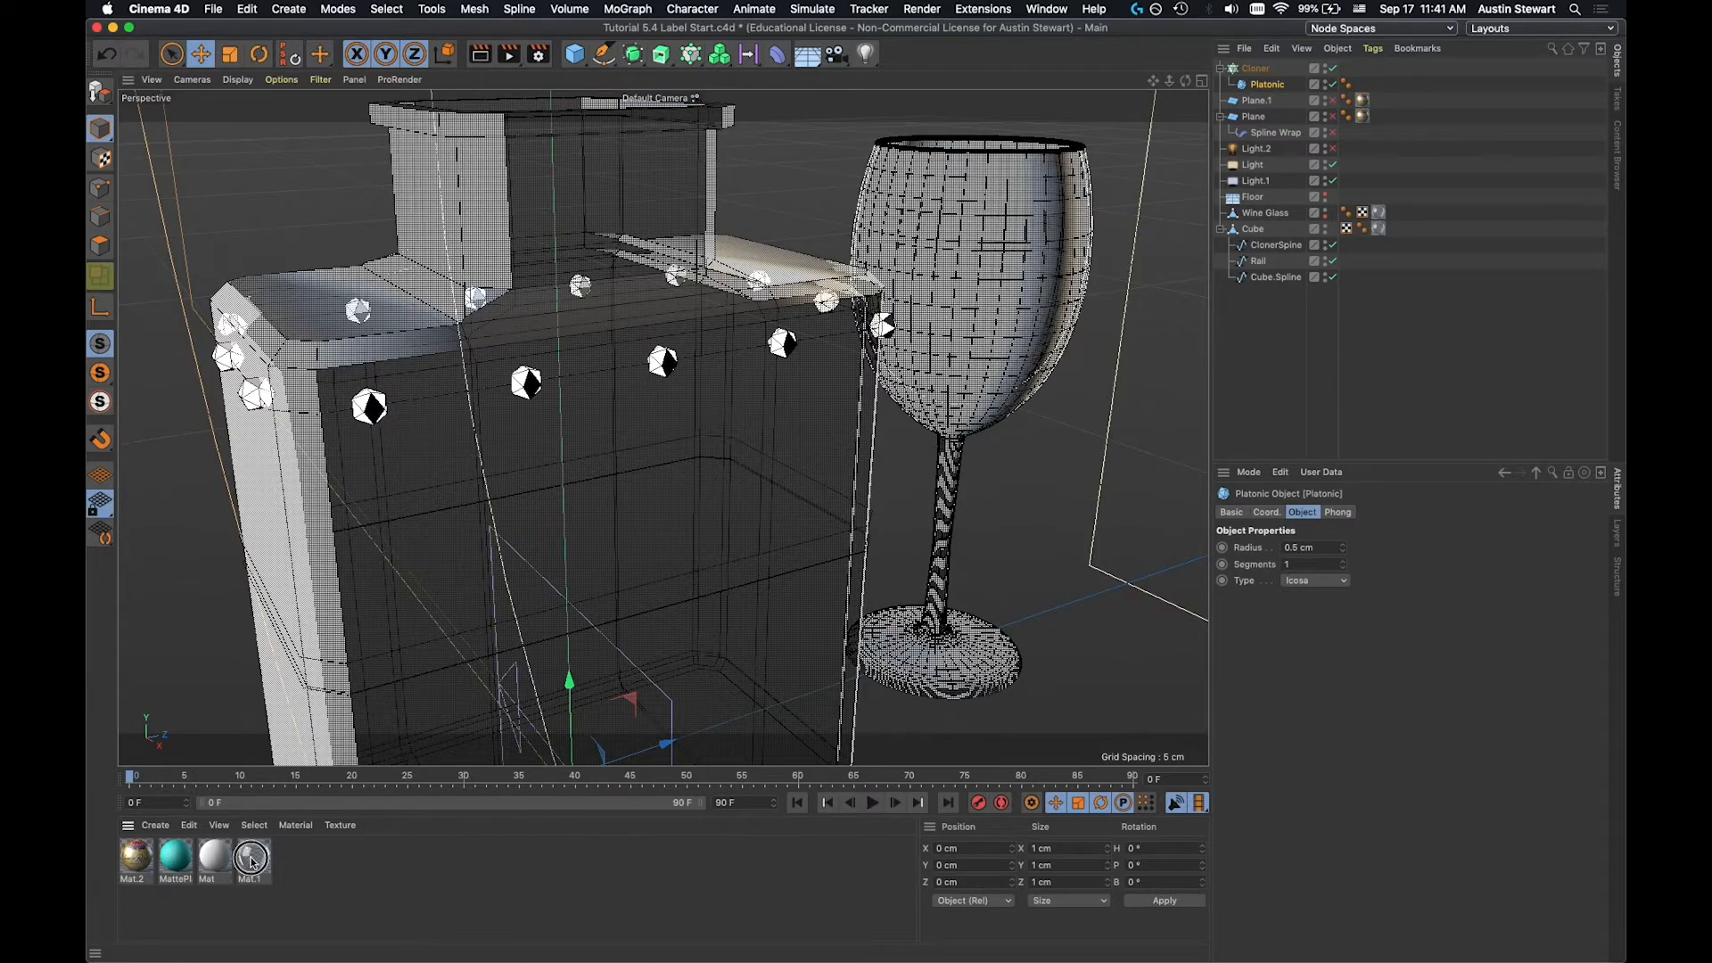
left_click(1276, 83)
left_click_drag(1274, 79, 1263, 69, "ctrl")
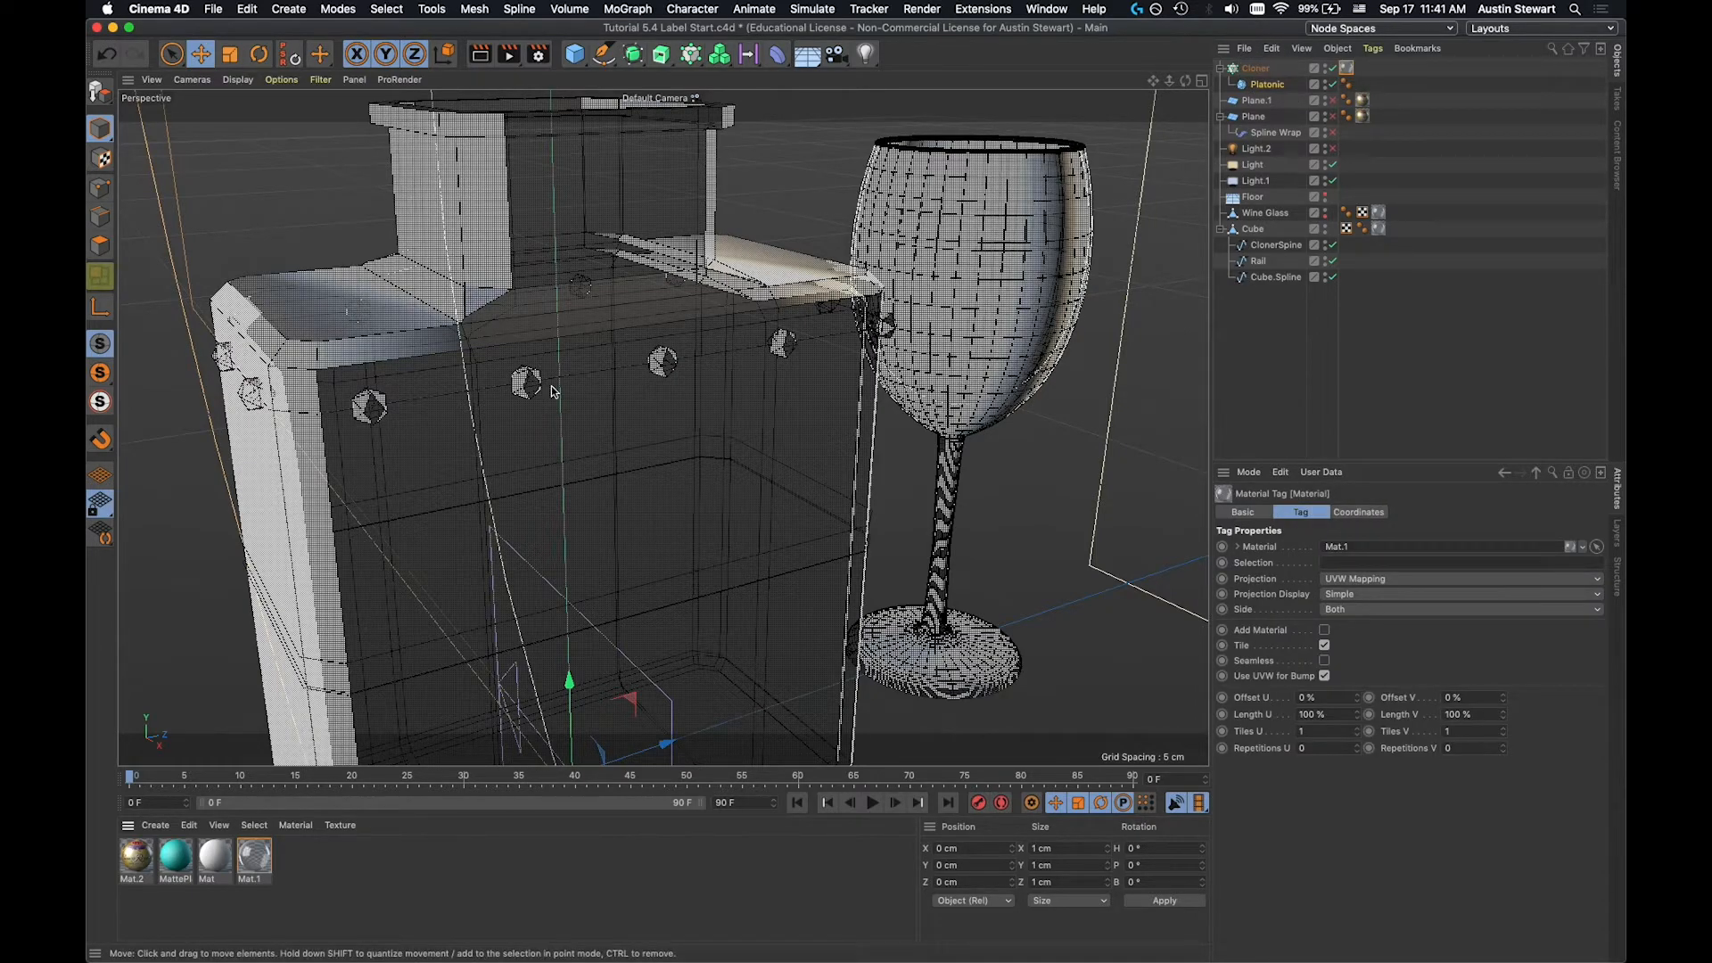
Render a close-up of the clones along the bottle's shoulder in the viewport.
scroll(437, 379, "up", 4)
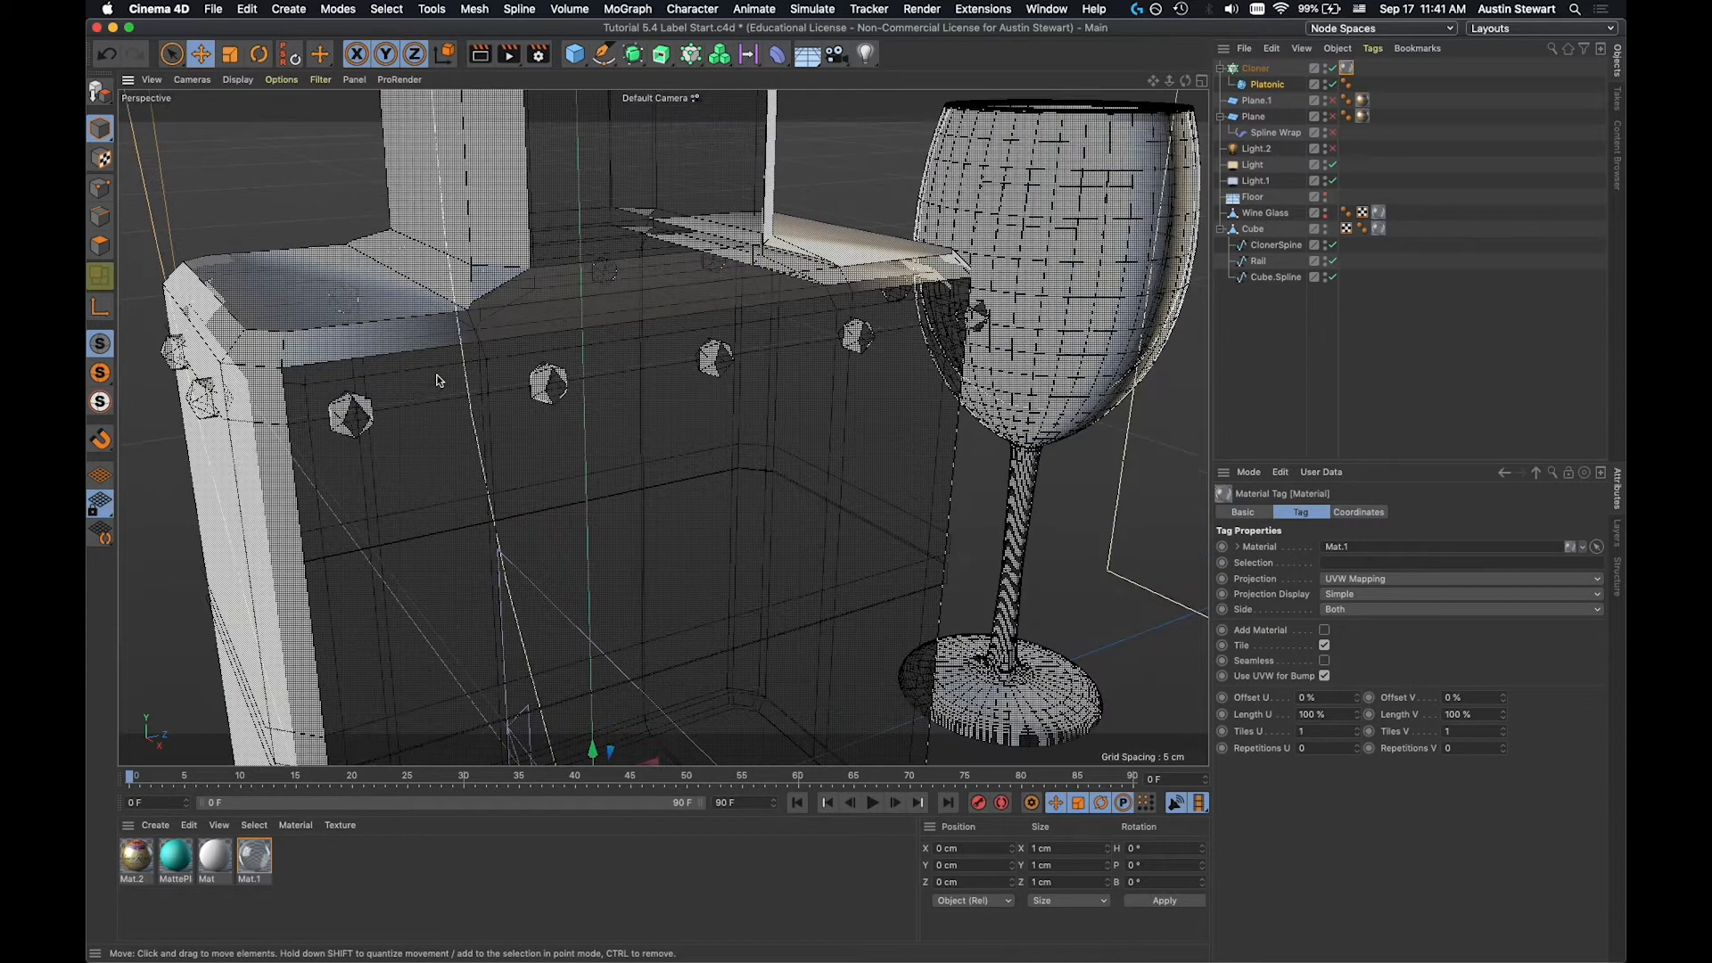
scroll(413, 444, "down", 3)
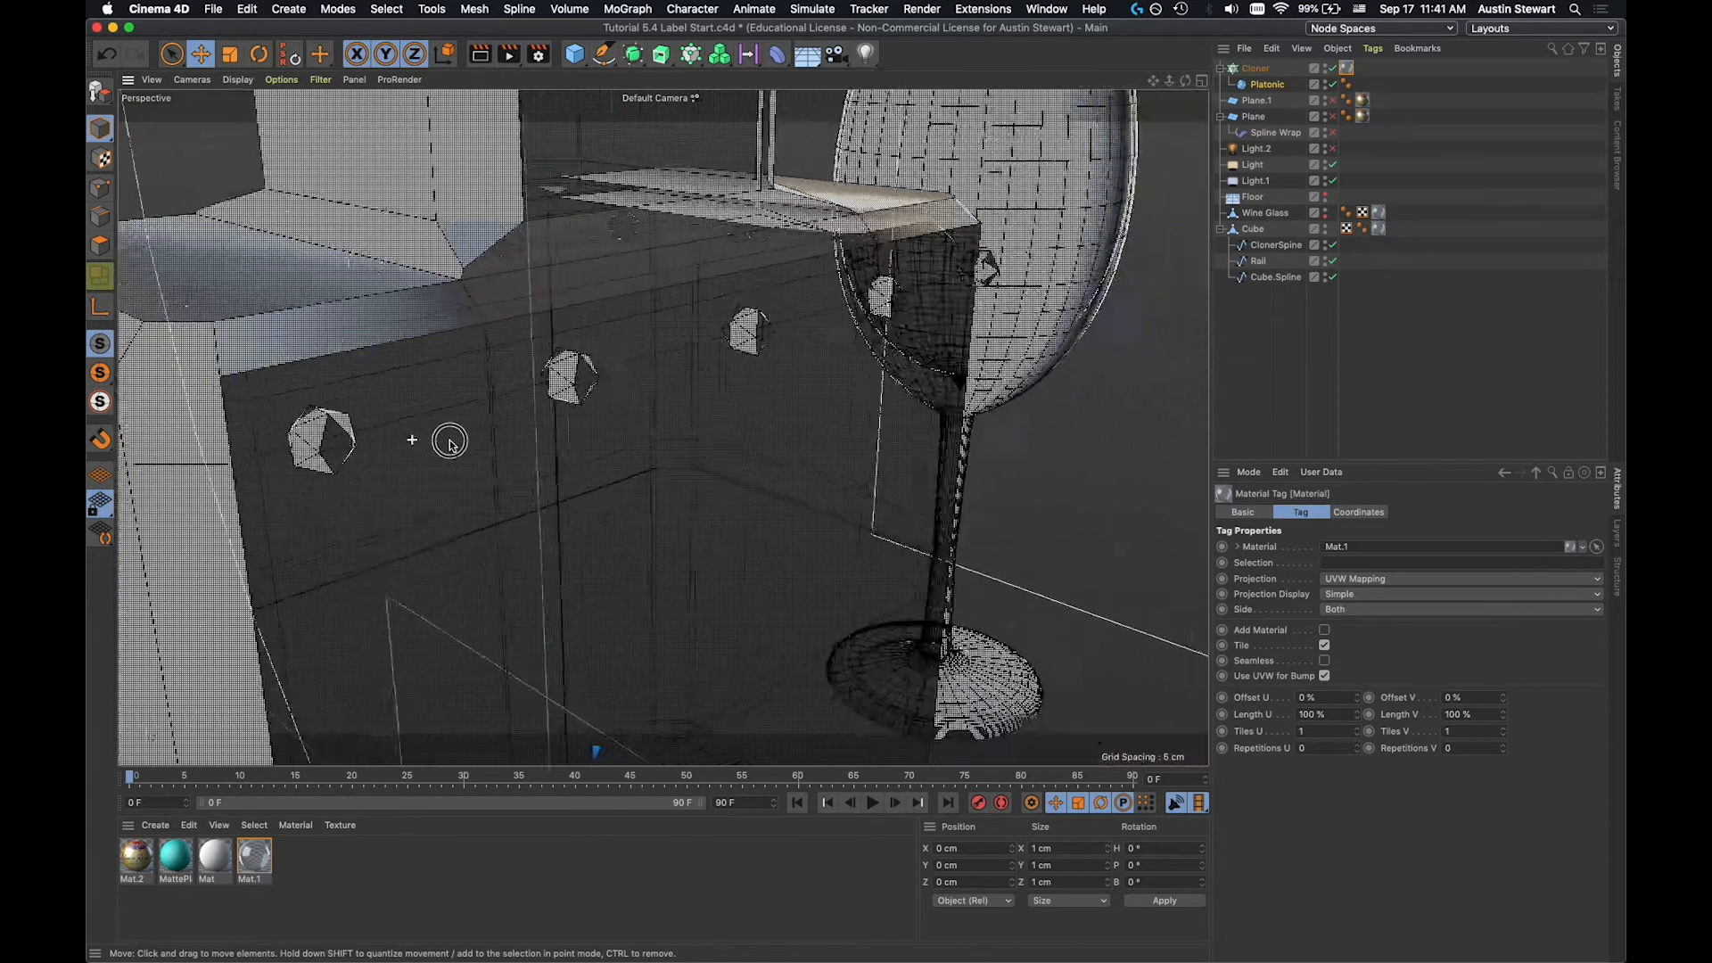
key("ctrl+r")
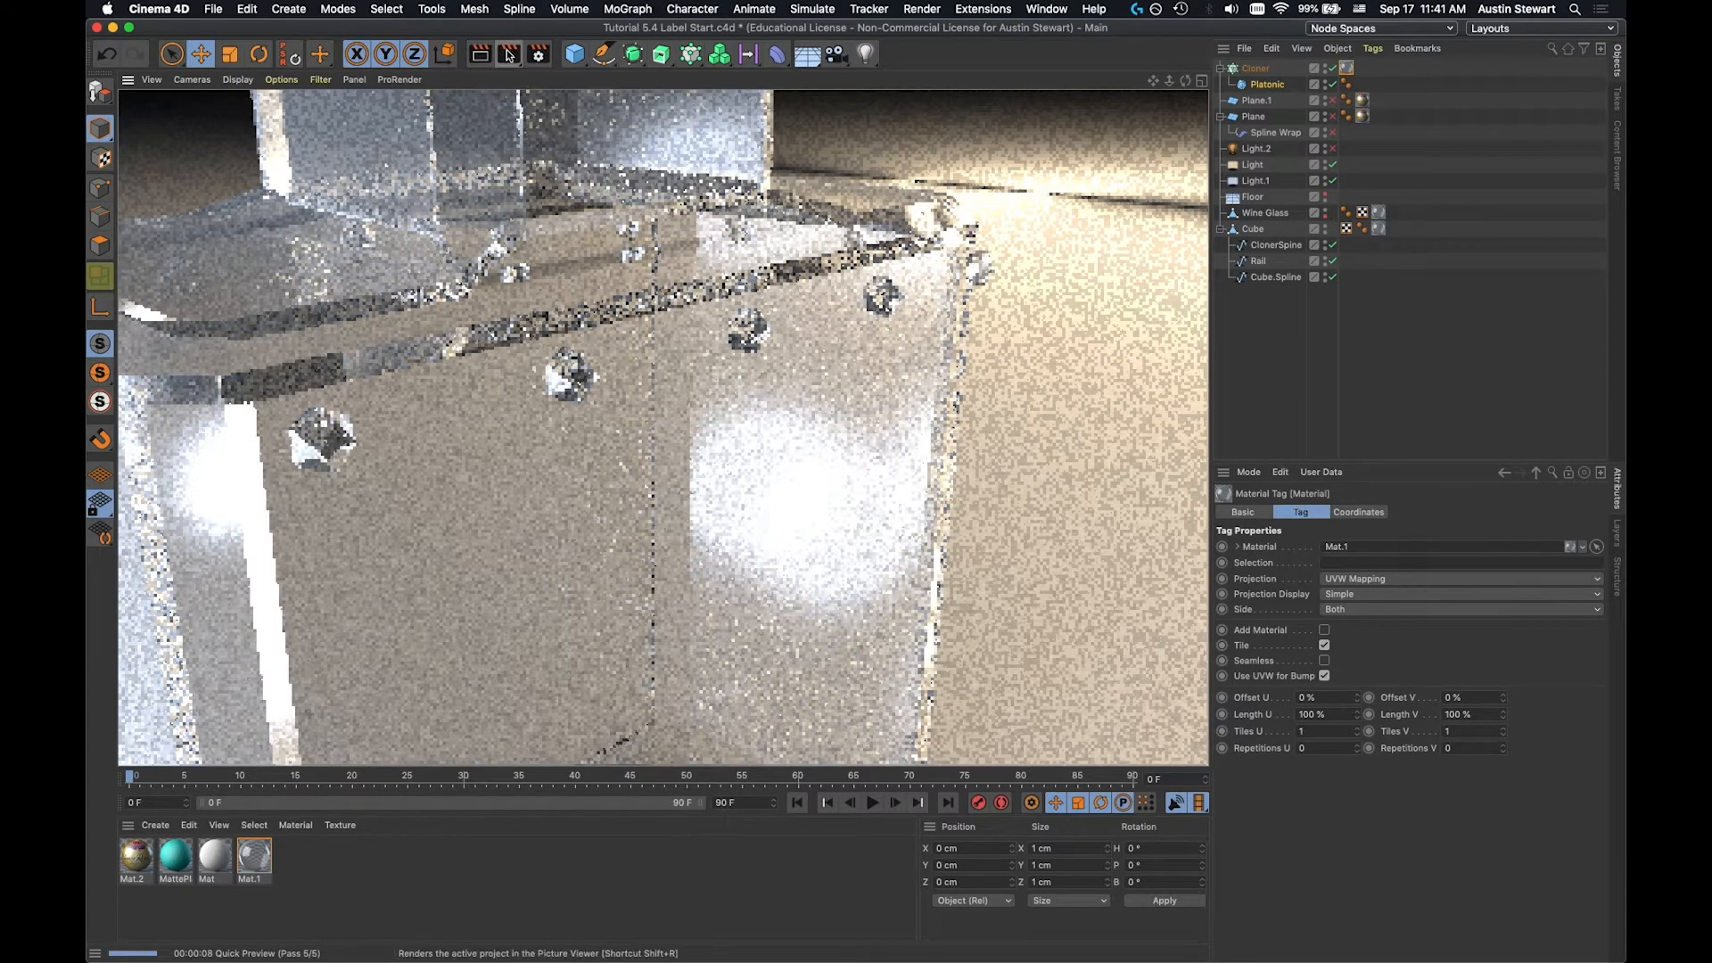
Render only a rectangular region around the two nearest clones on the bottle to inspect their material.
left_click_drag(510, 59, 564, 90)
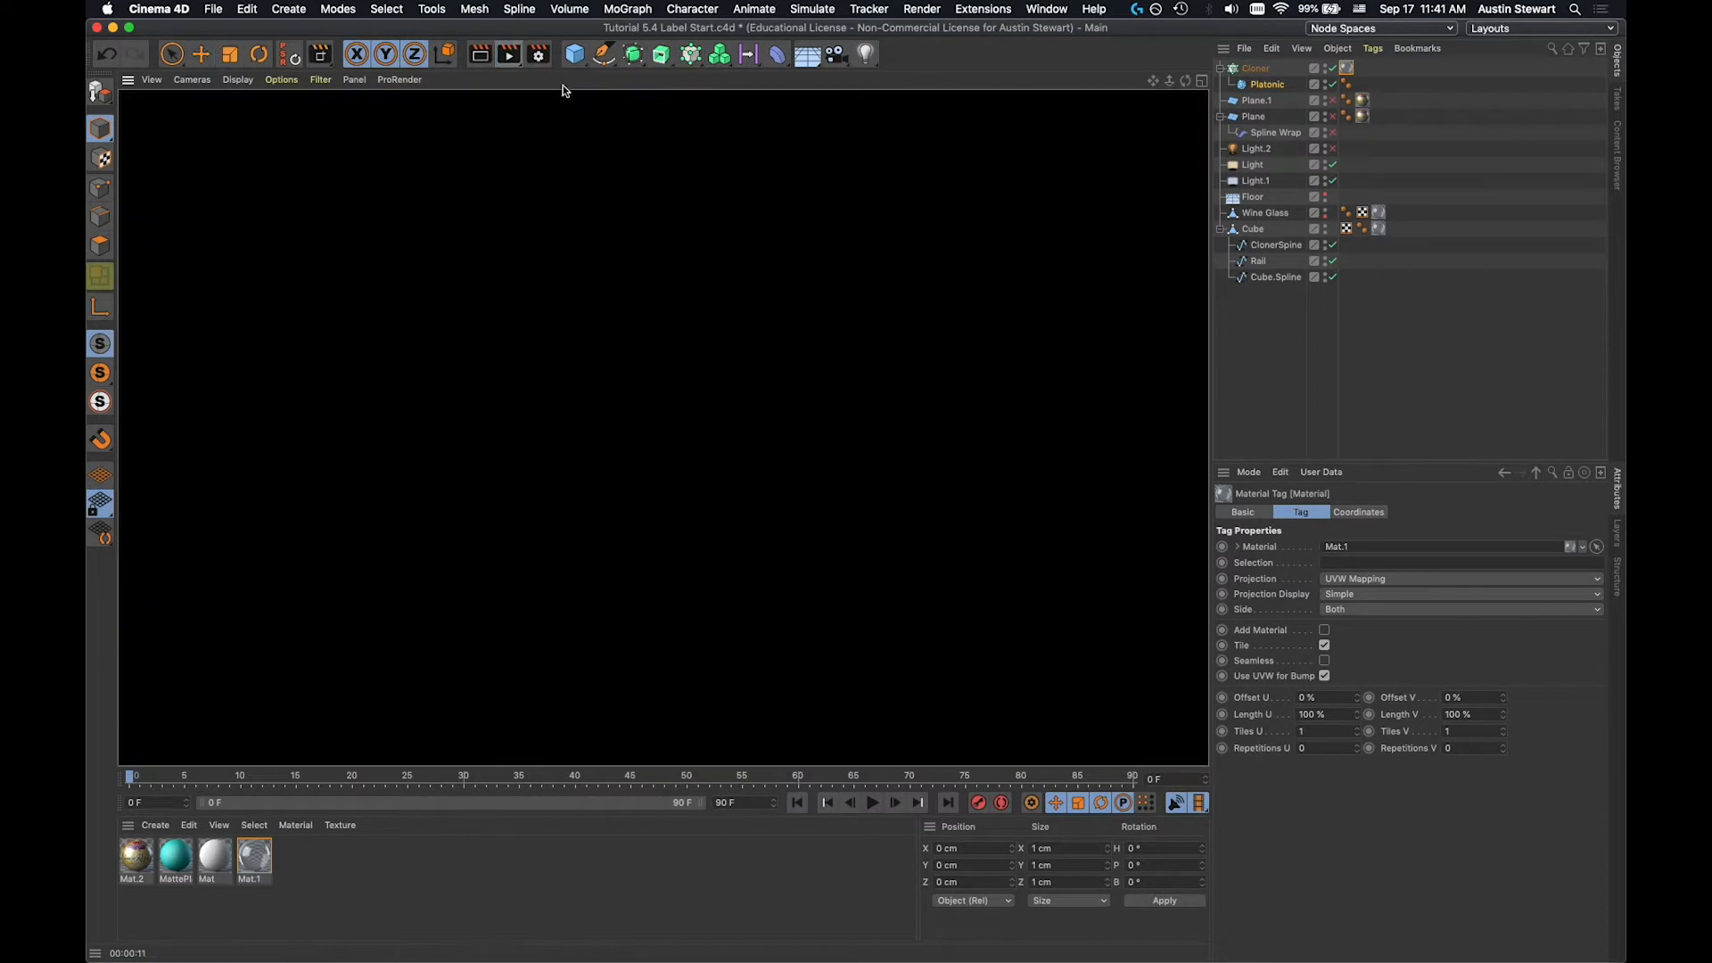
left_click(525, 397)
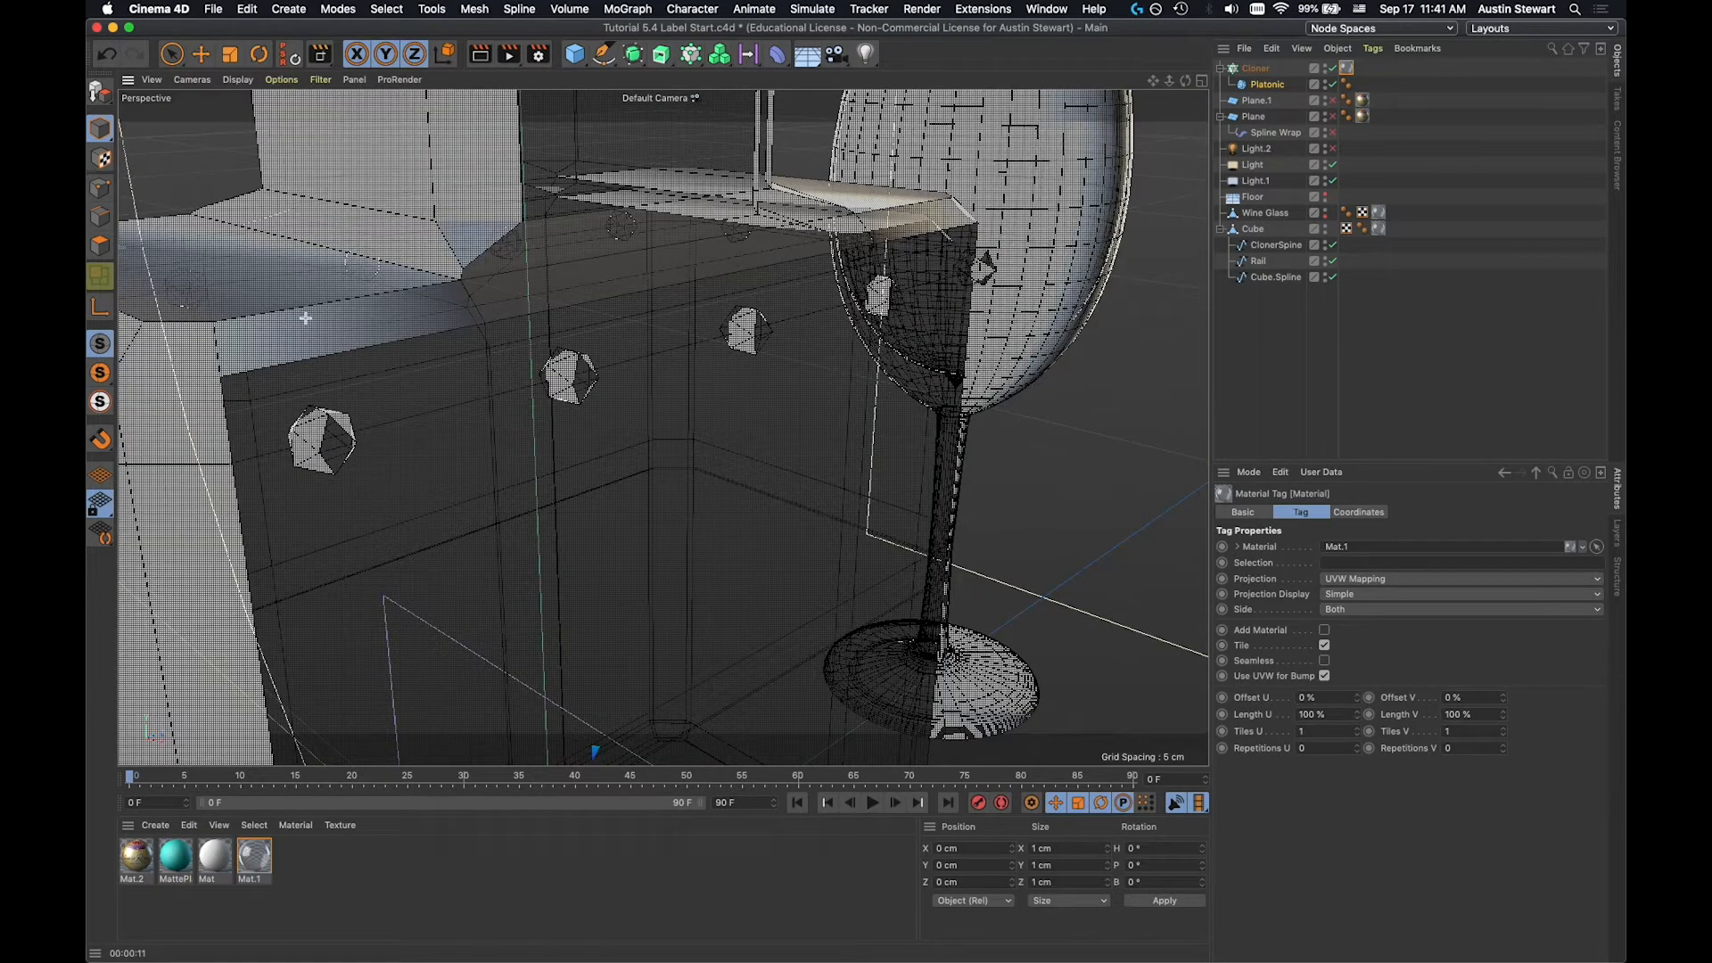
left_click_drag(204, 296, 643, 521)
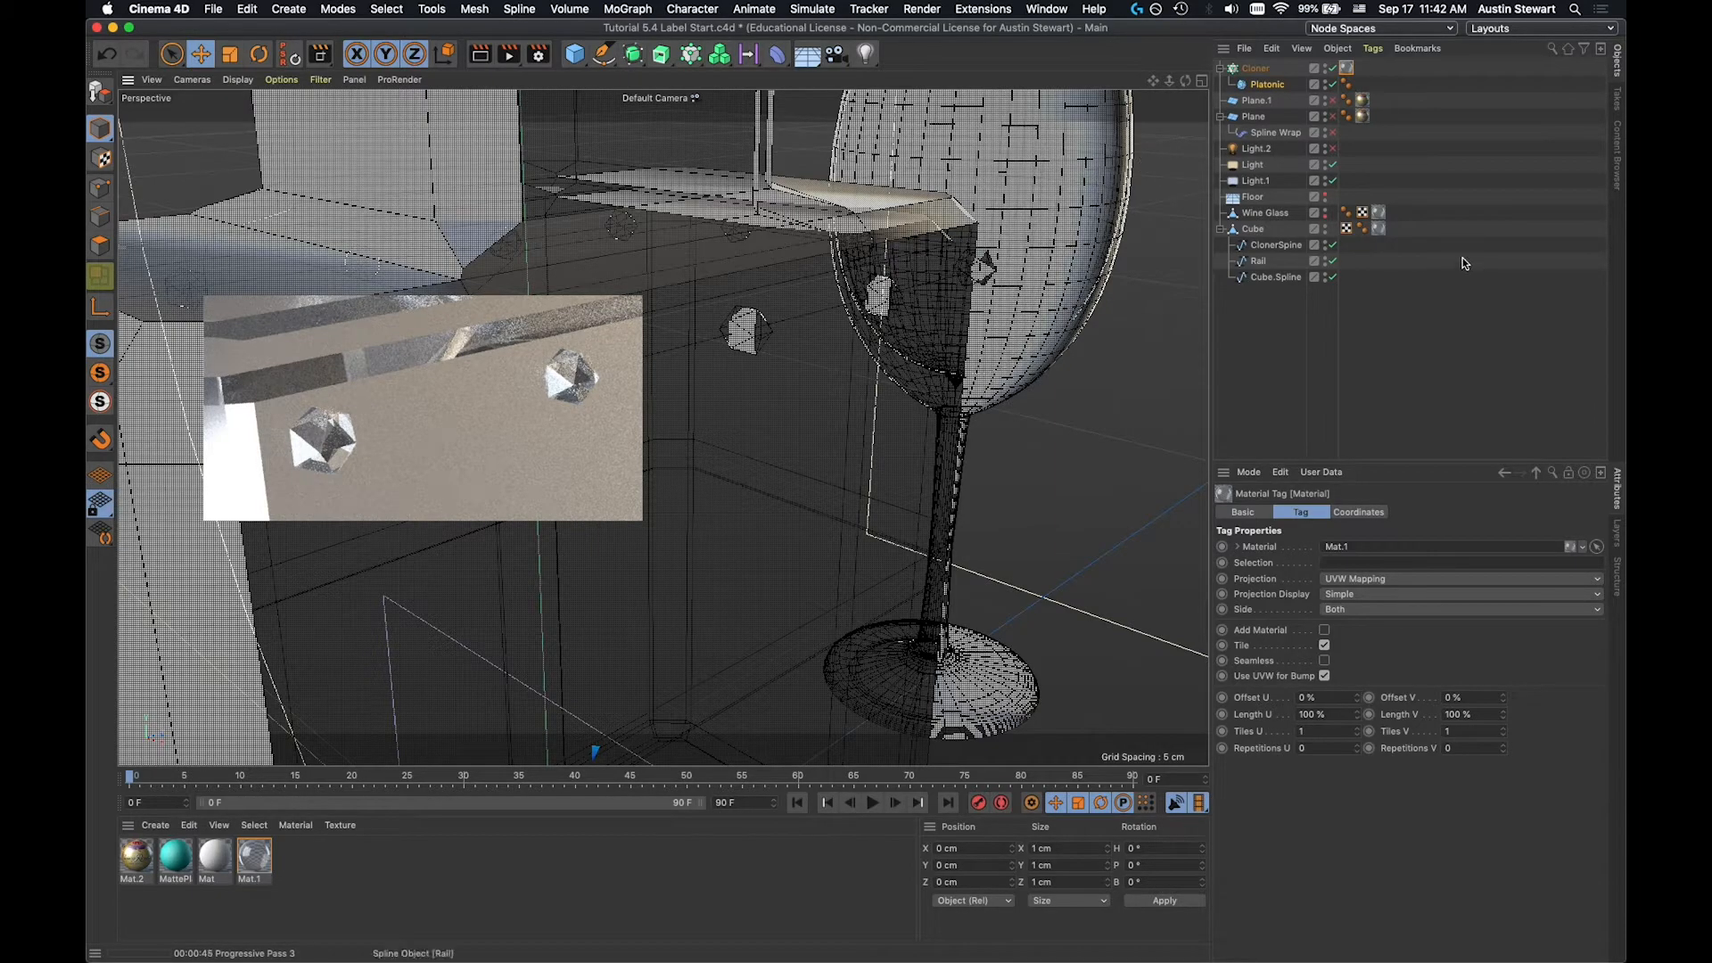
key("alt+r")
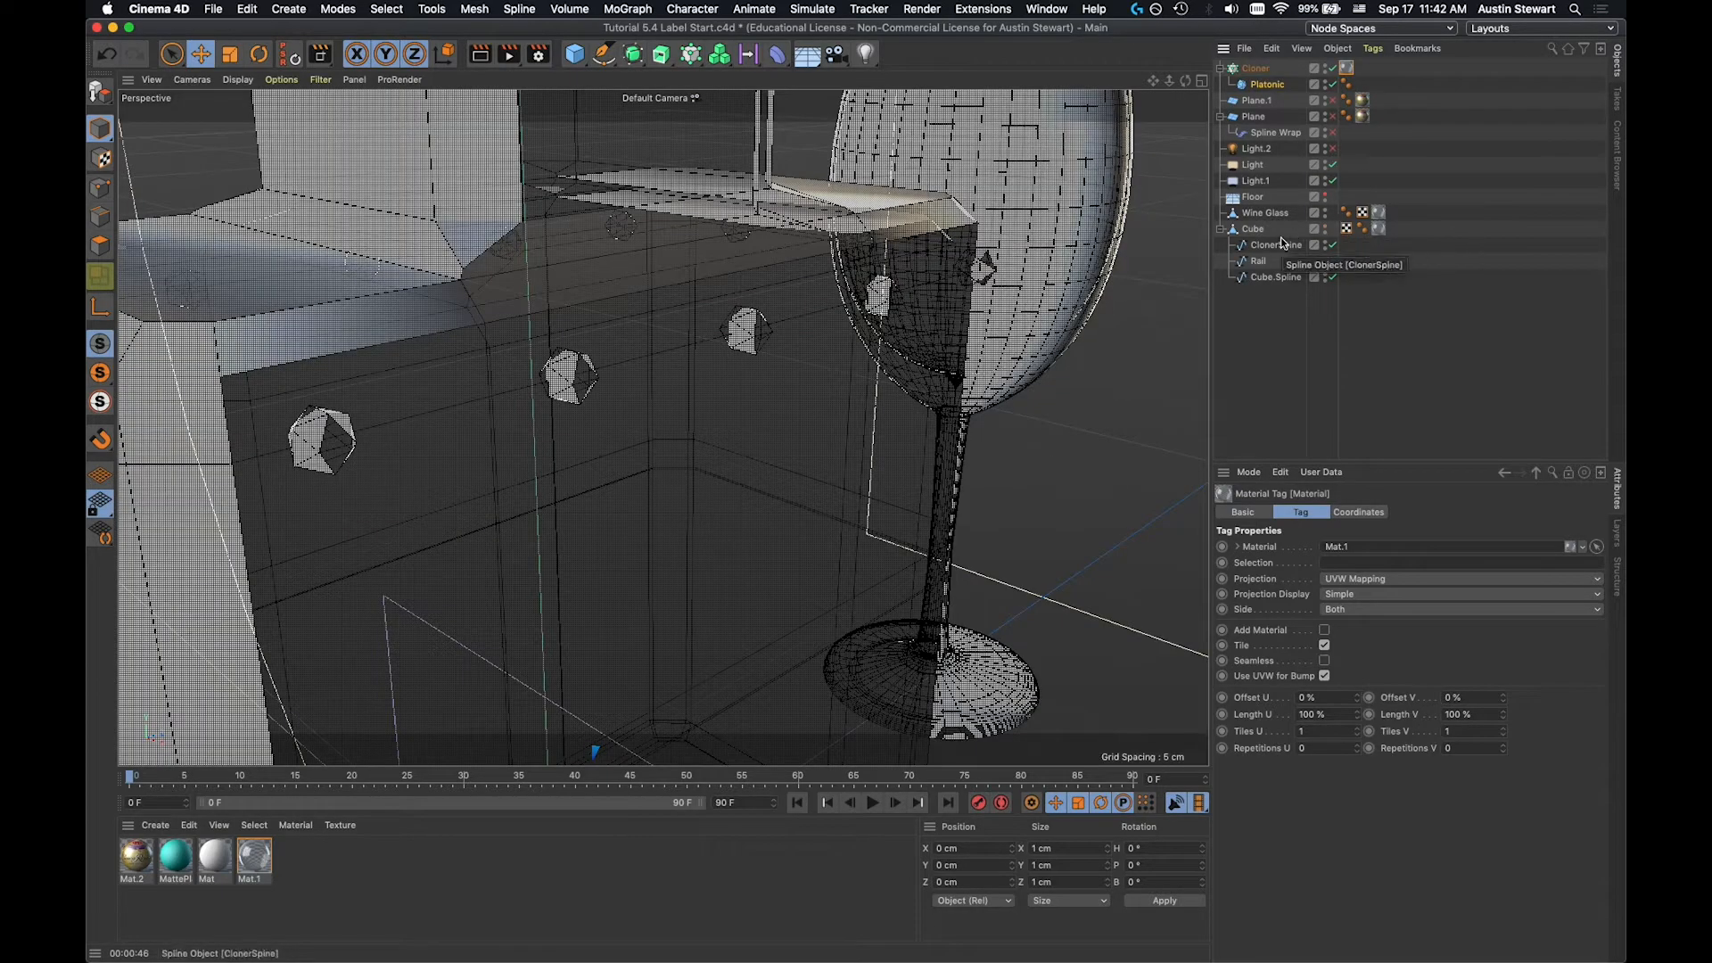
Select the Wine Glass and switch the interface to the Model layout.
left_click(1262, 214)
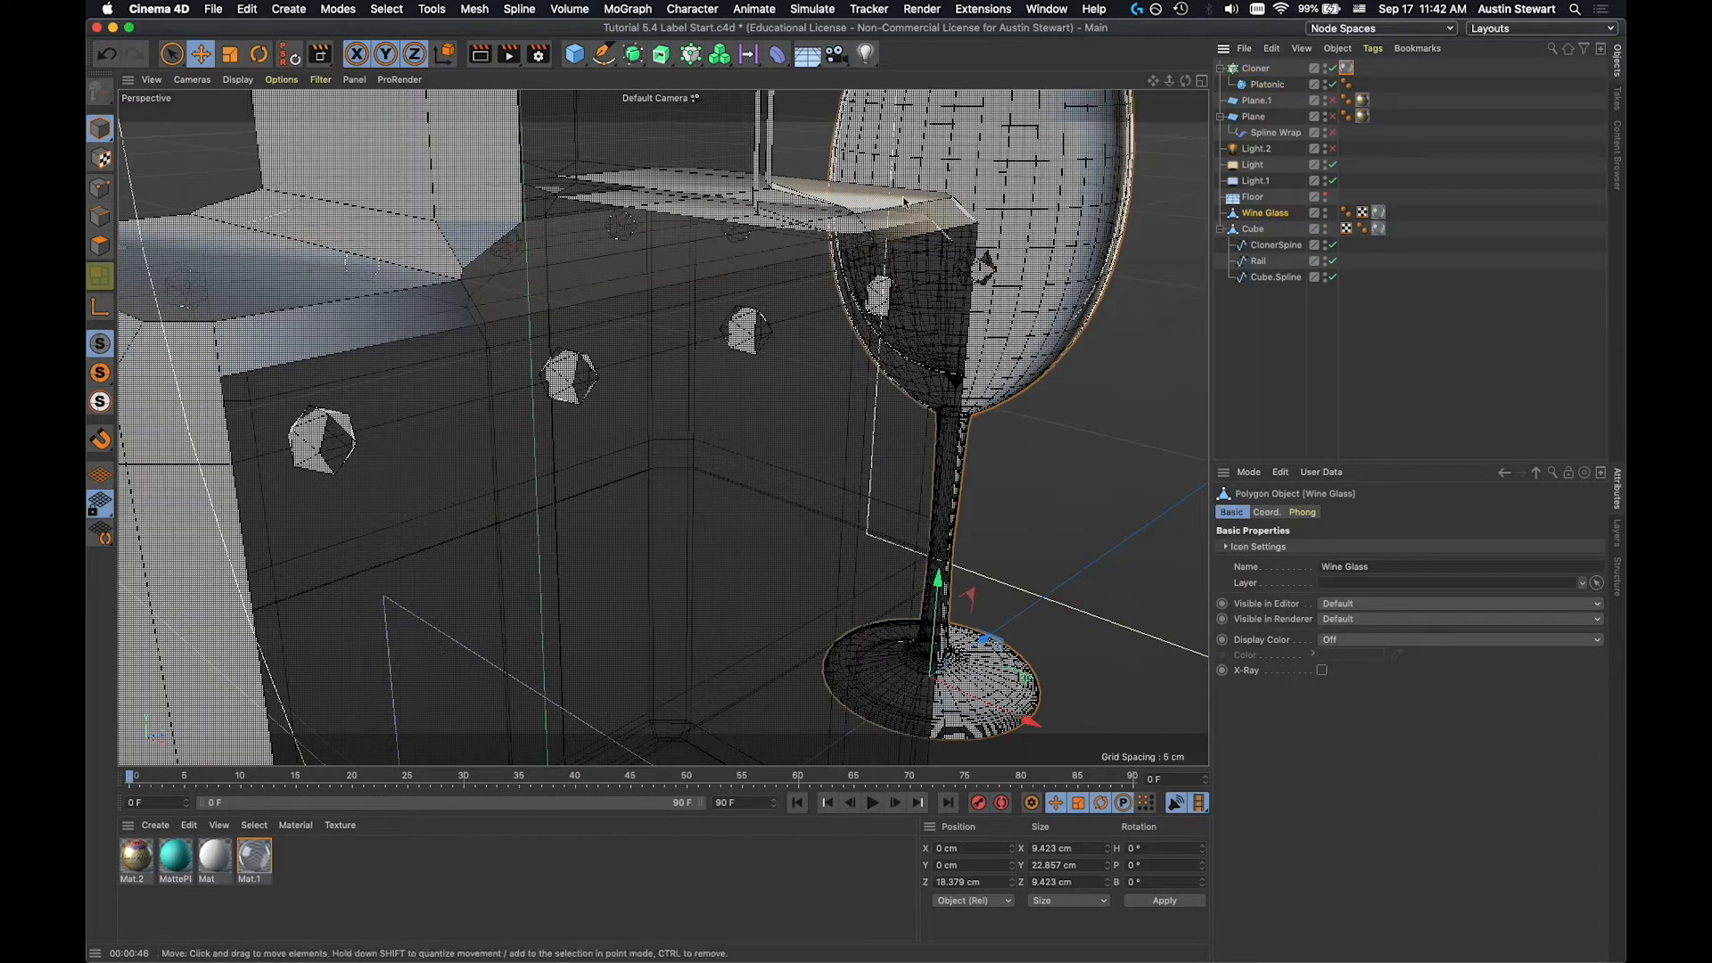
scroll(1006, 230, "down", 3)
left_click_drag(1006, 227, 933, 258, "alt")
left_click_drag(1098, 218, 892, 303, "alt")
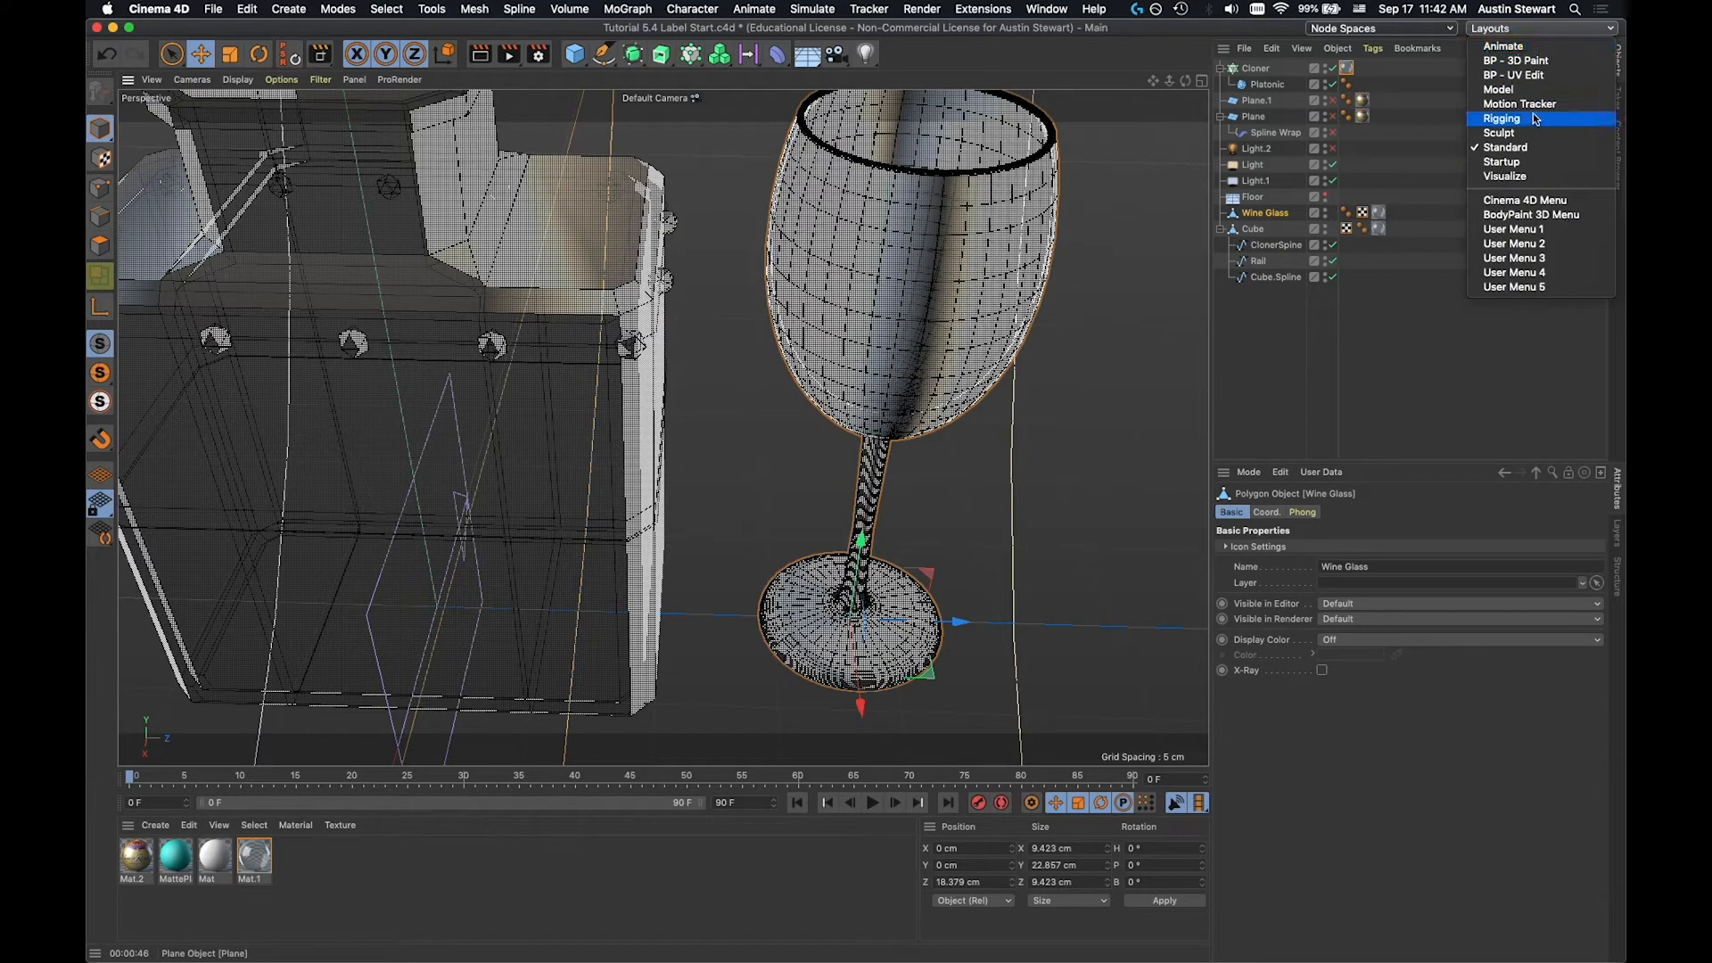
left_click(1516, 89)
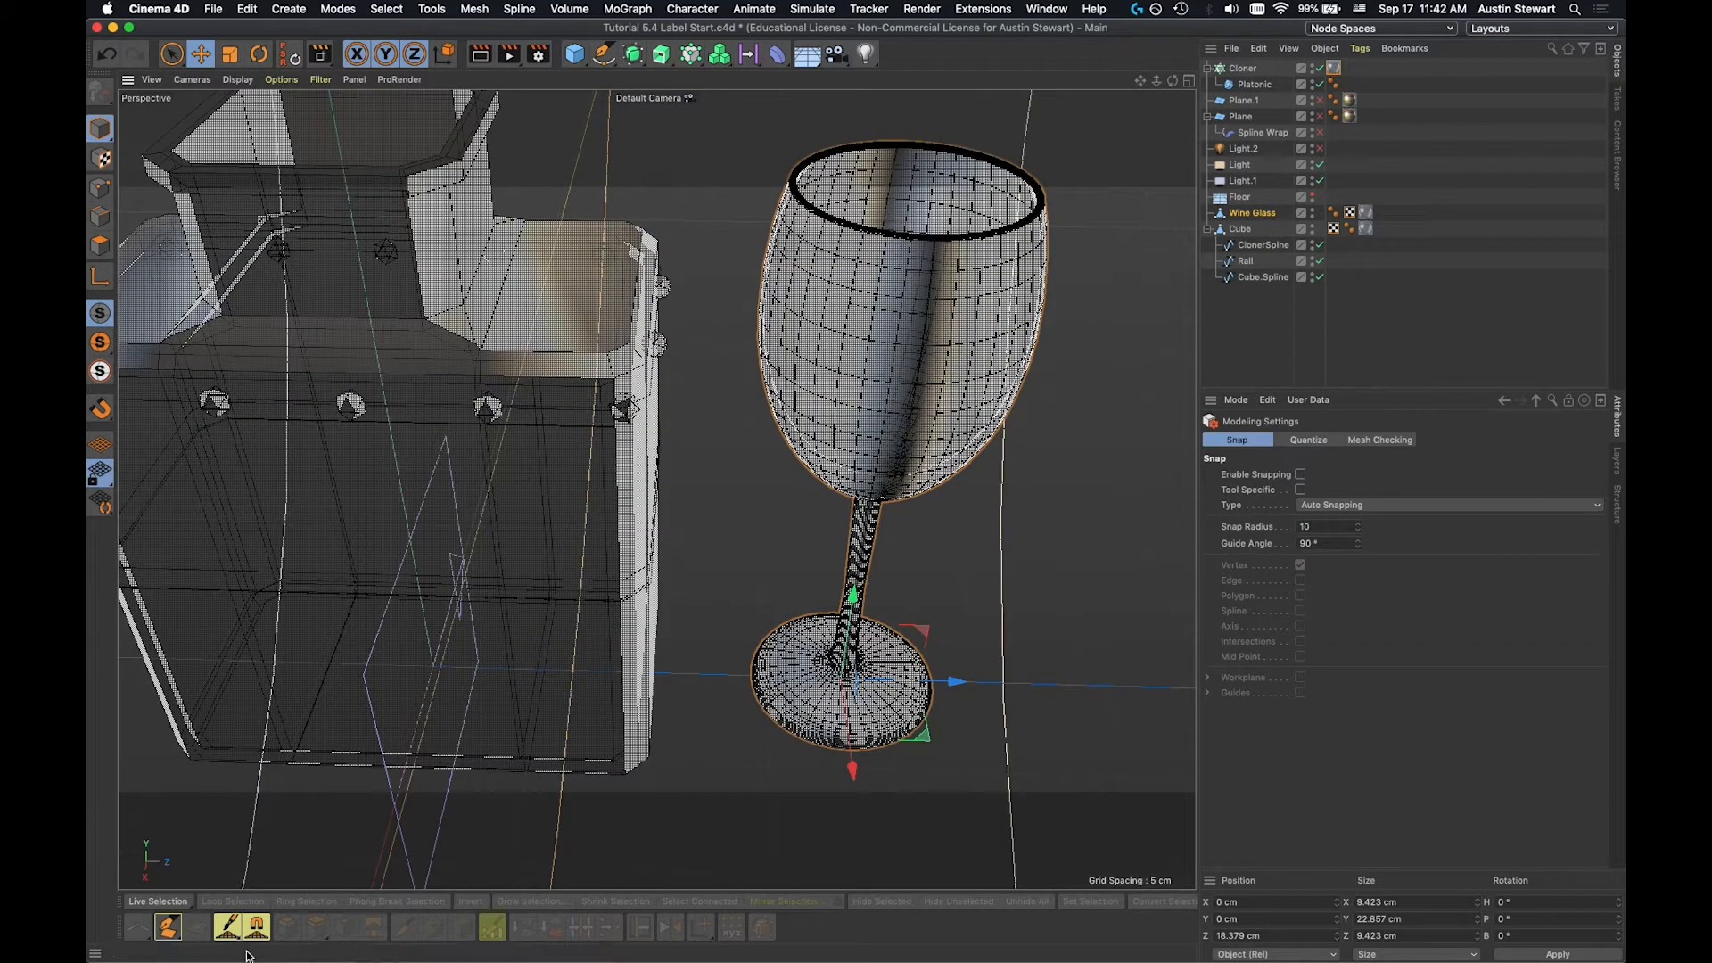
Loop-select a vertical edge loop running down the Wine Glass's bowl and stem, and convert it to a spline.
left_click(100, 217)
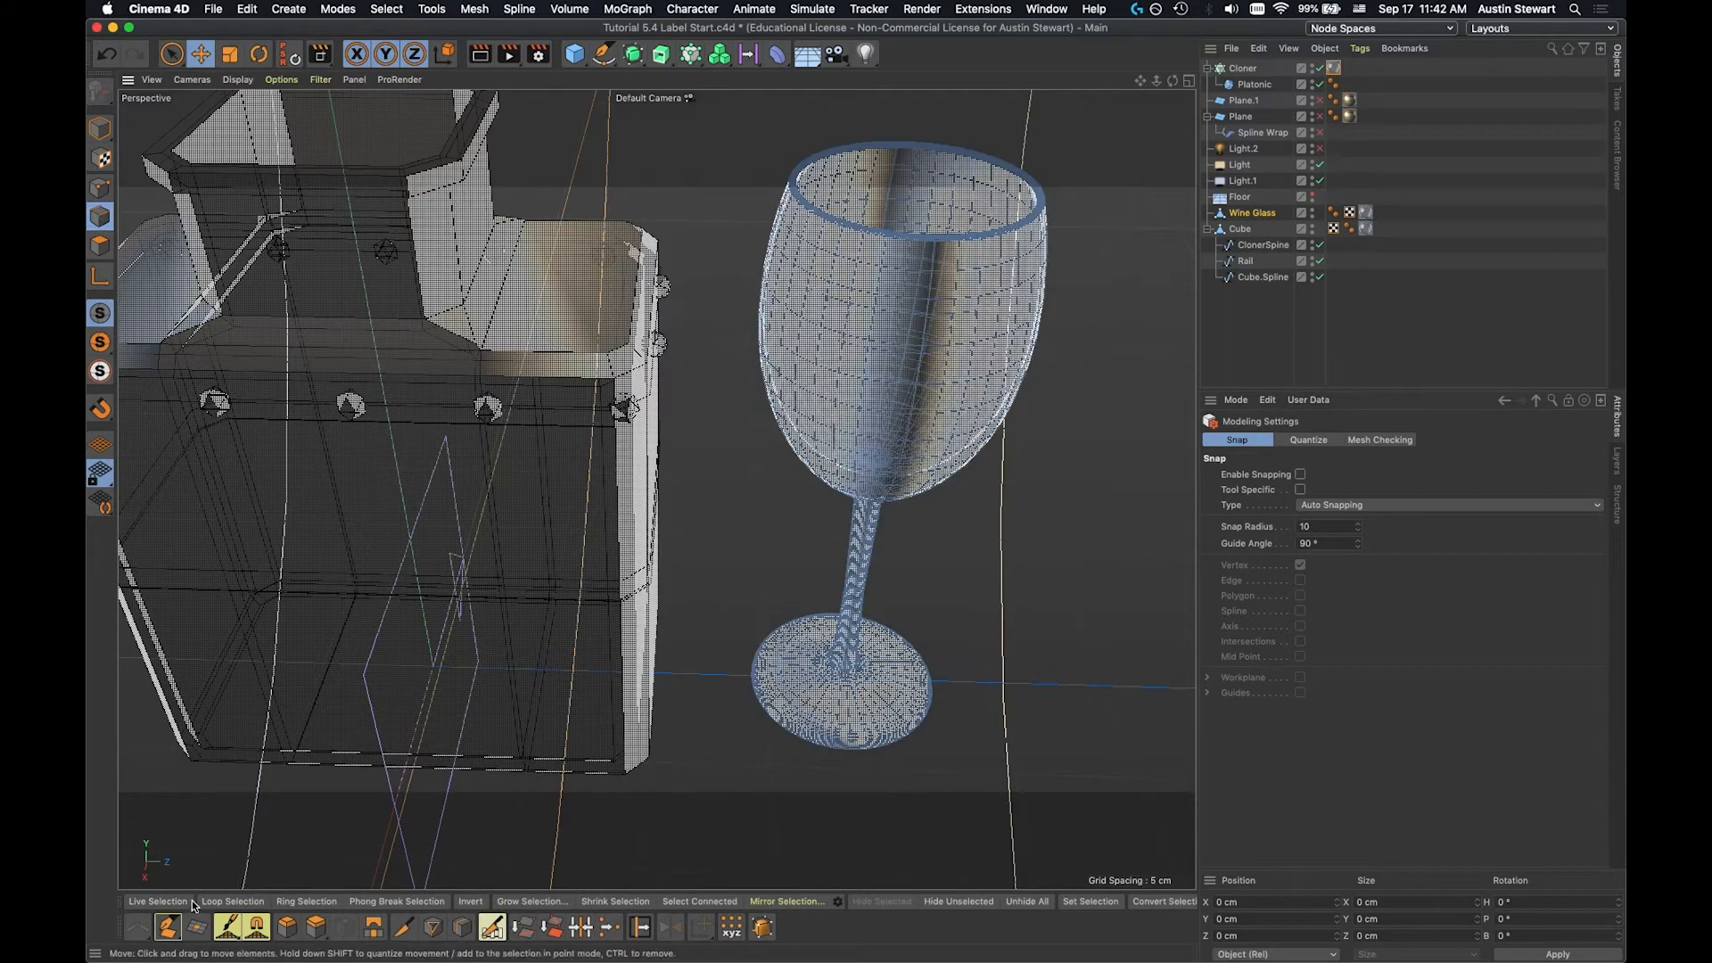
left_click(232, 902)
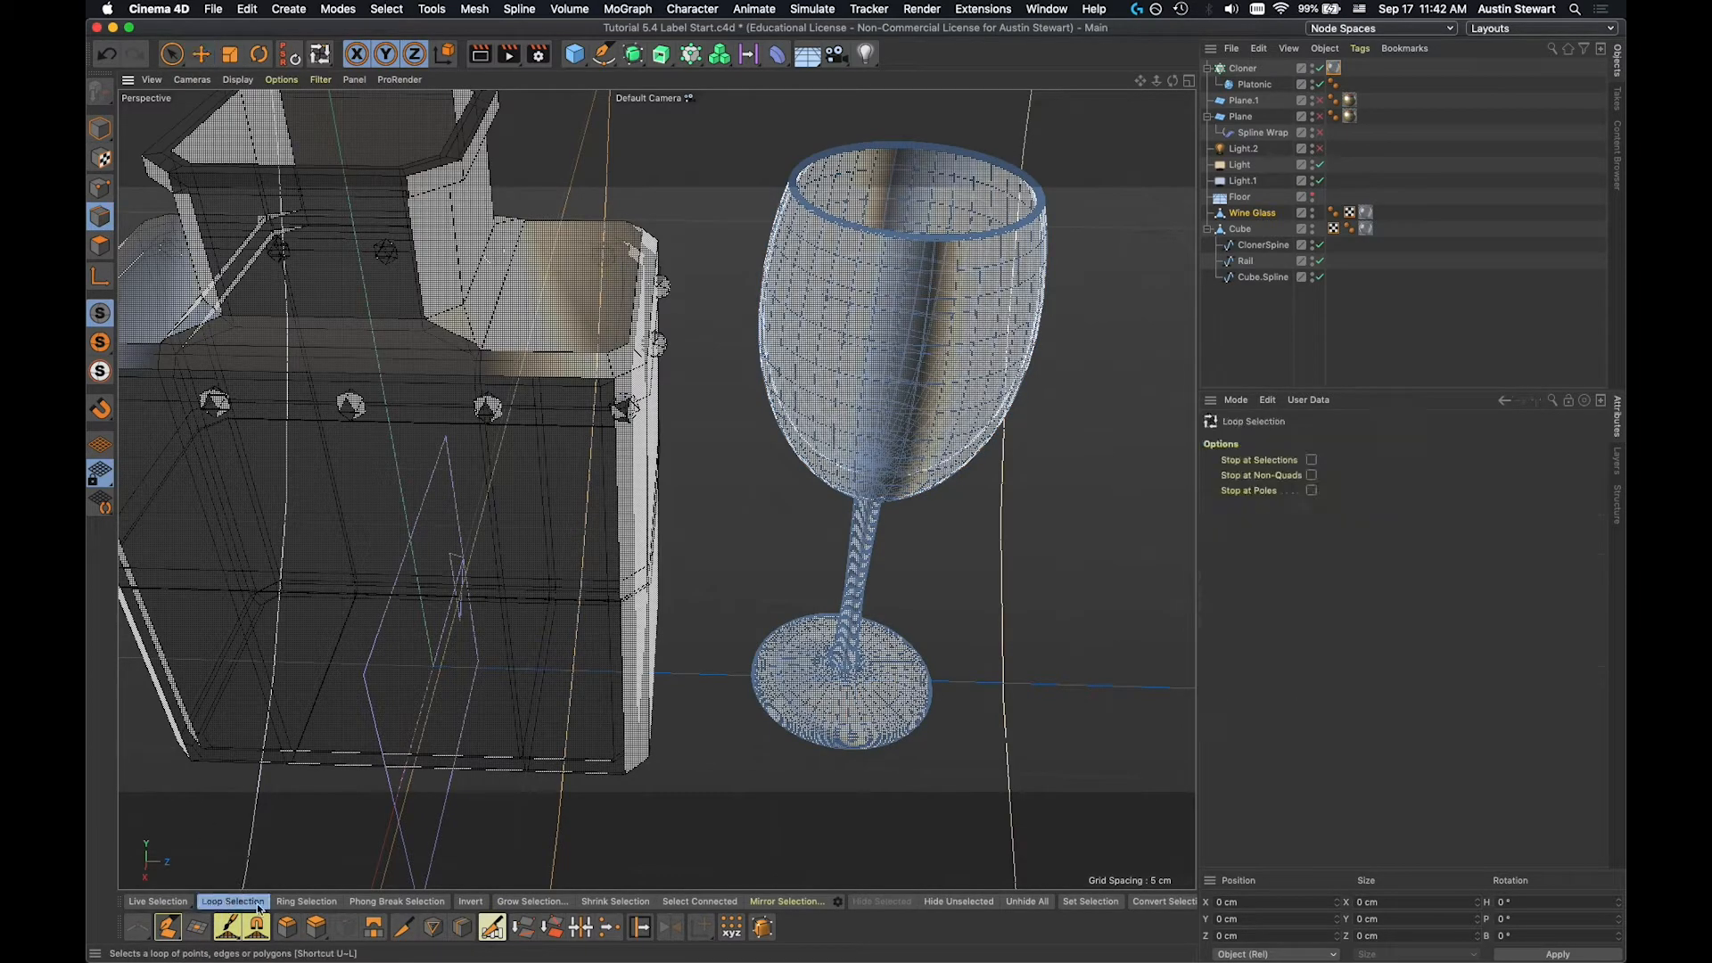
left_click(868, 393)
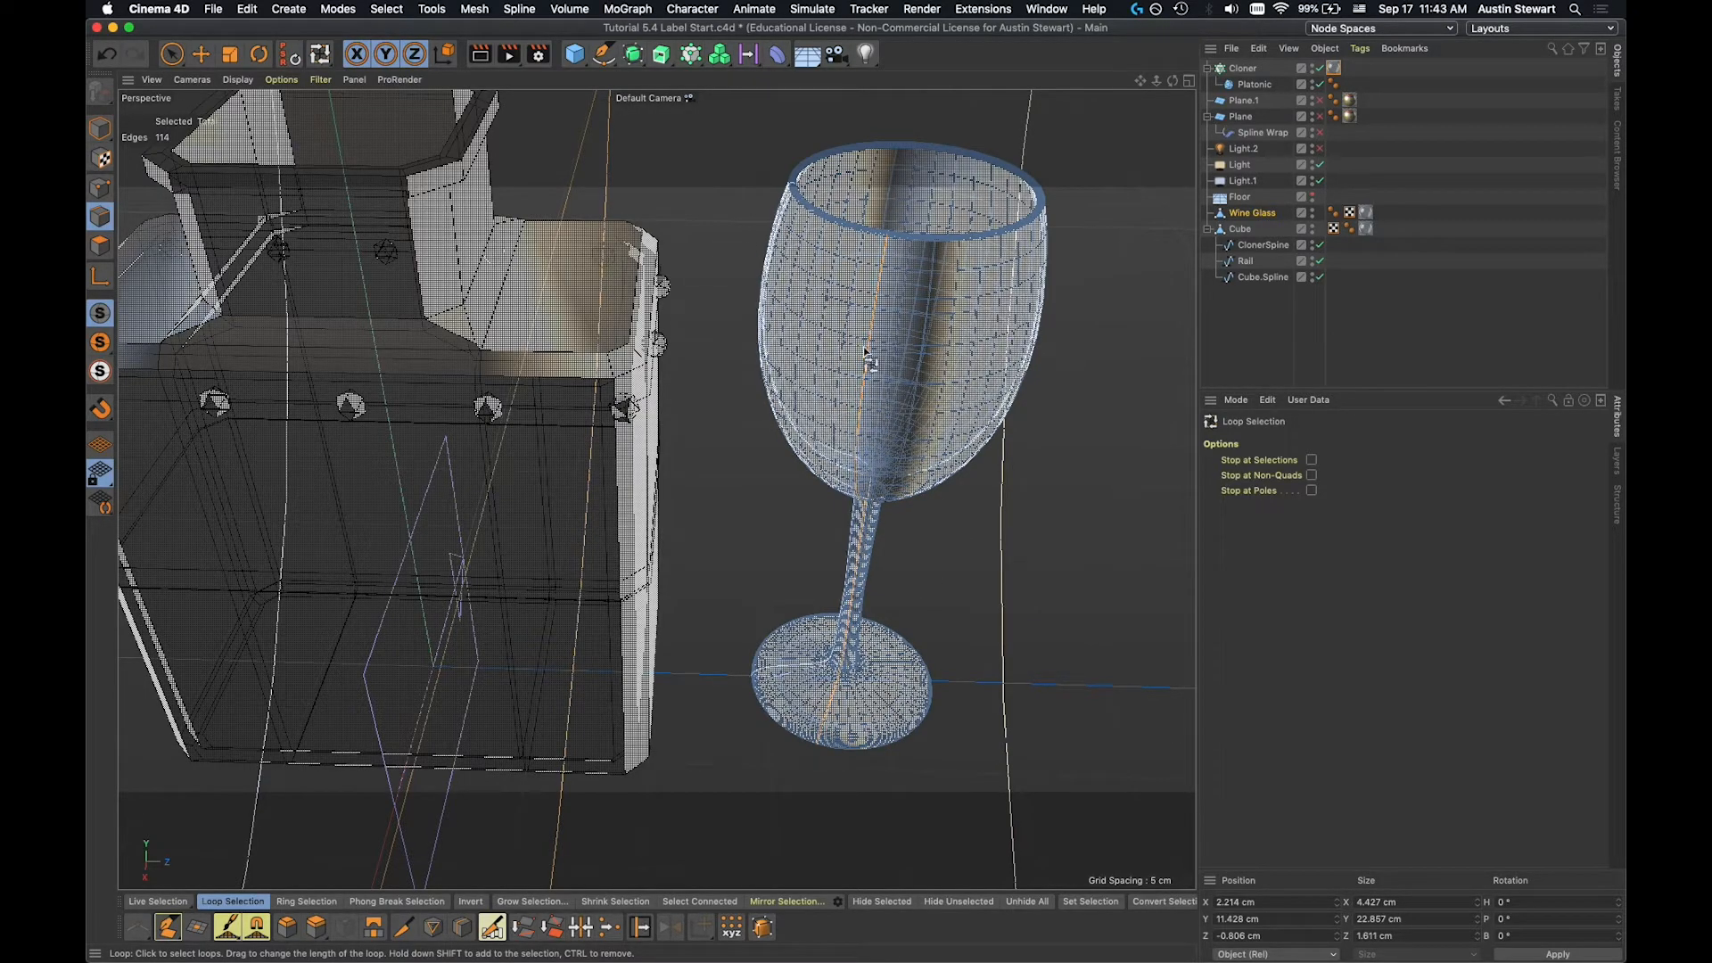
left_click(518, 10)
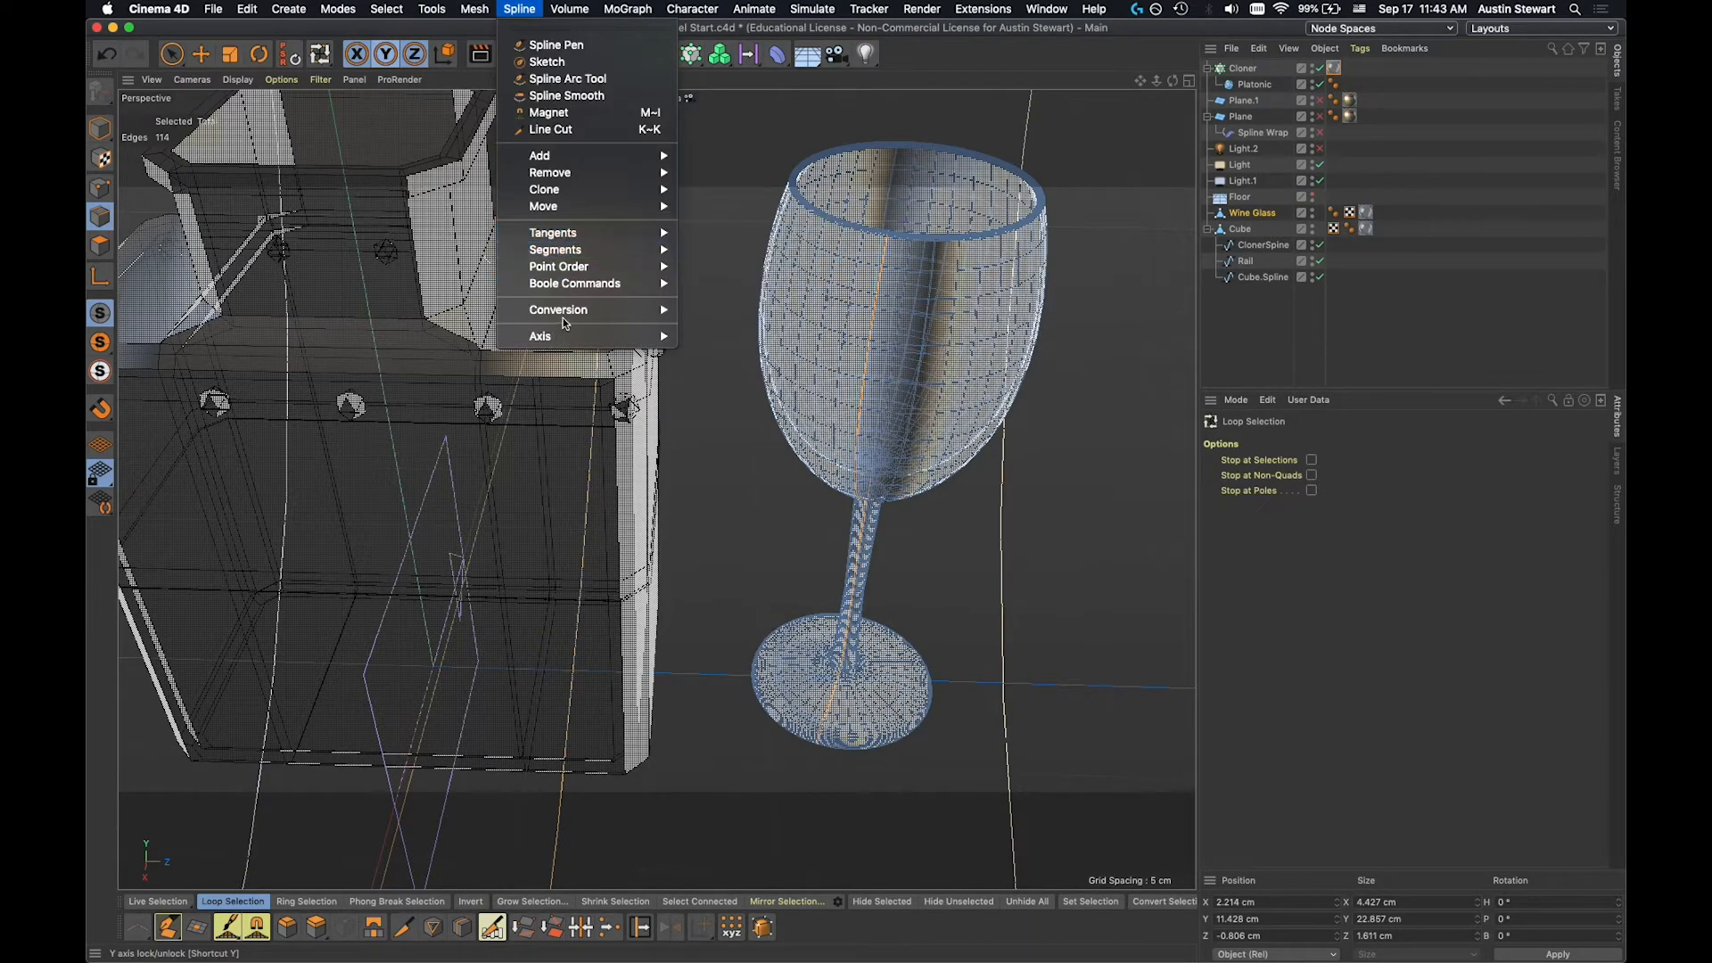
mouse_move(660, 311)
left_click(726, 327)
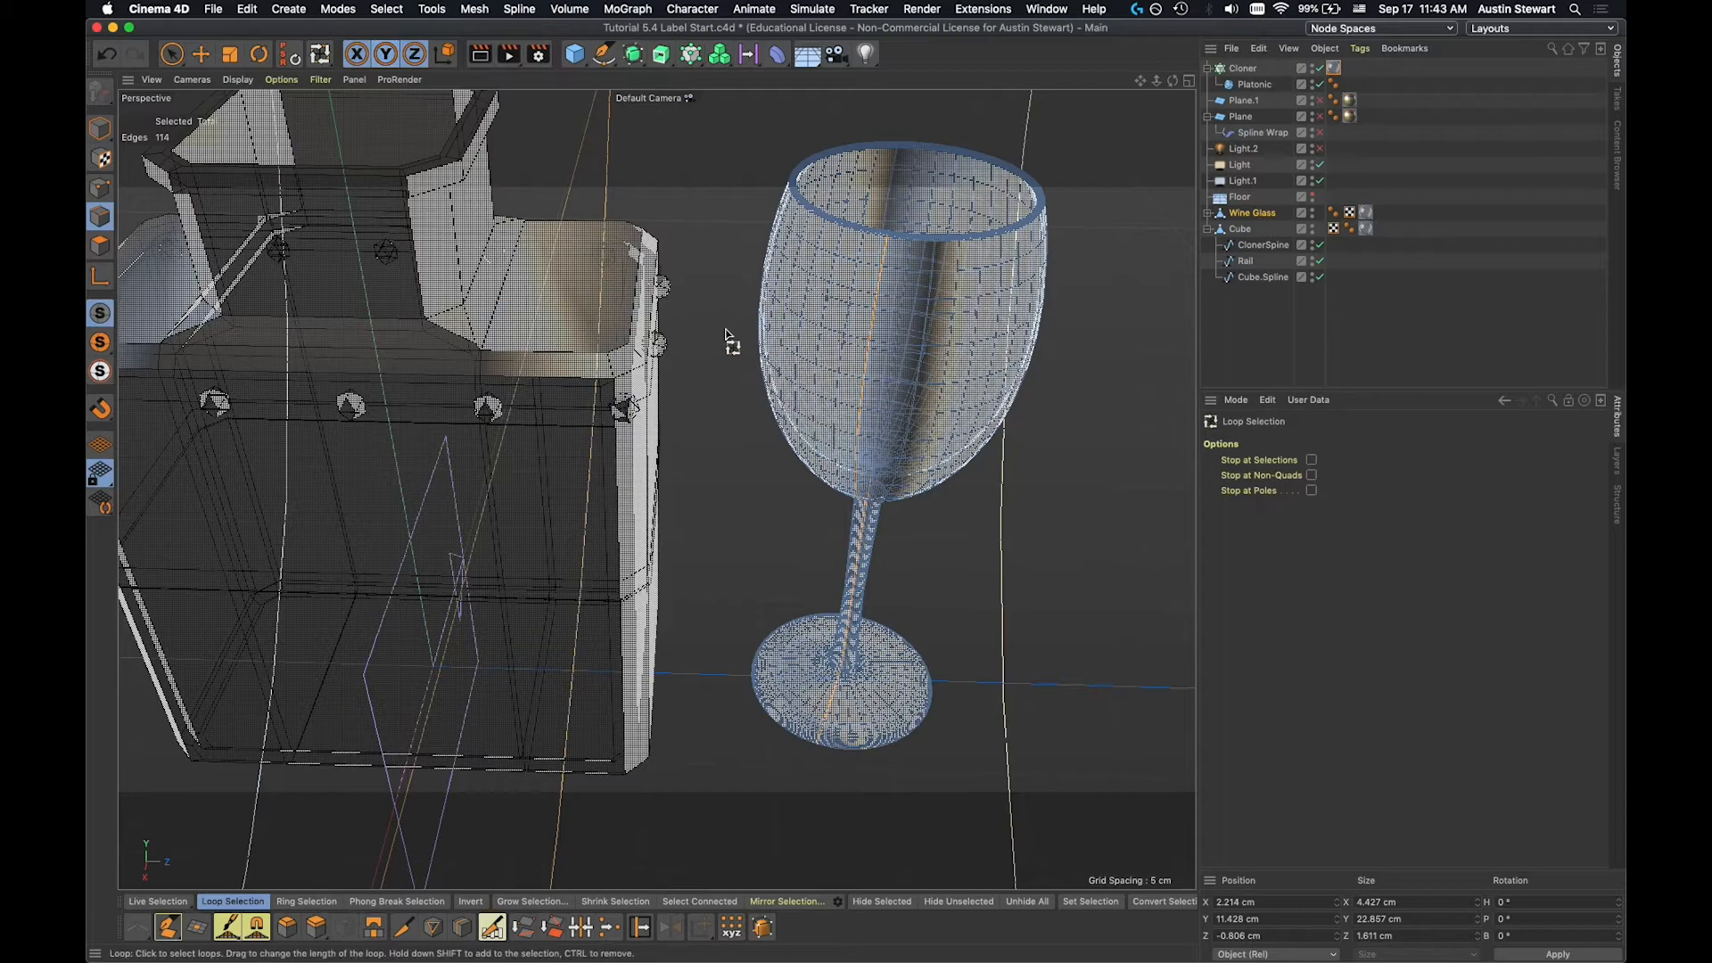
Assign Wine Glass.Spline as the Cloner's target object in place of ClonerSpine.
left_click(1251, 72)
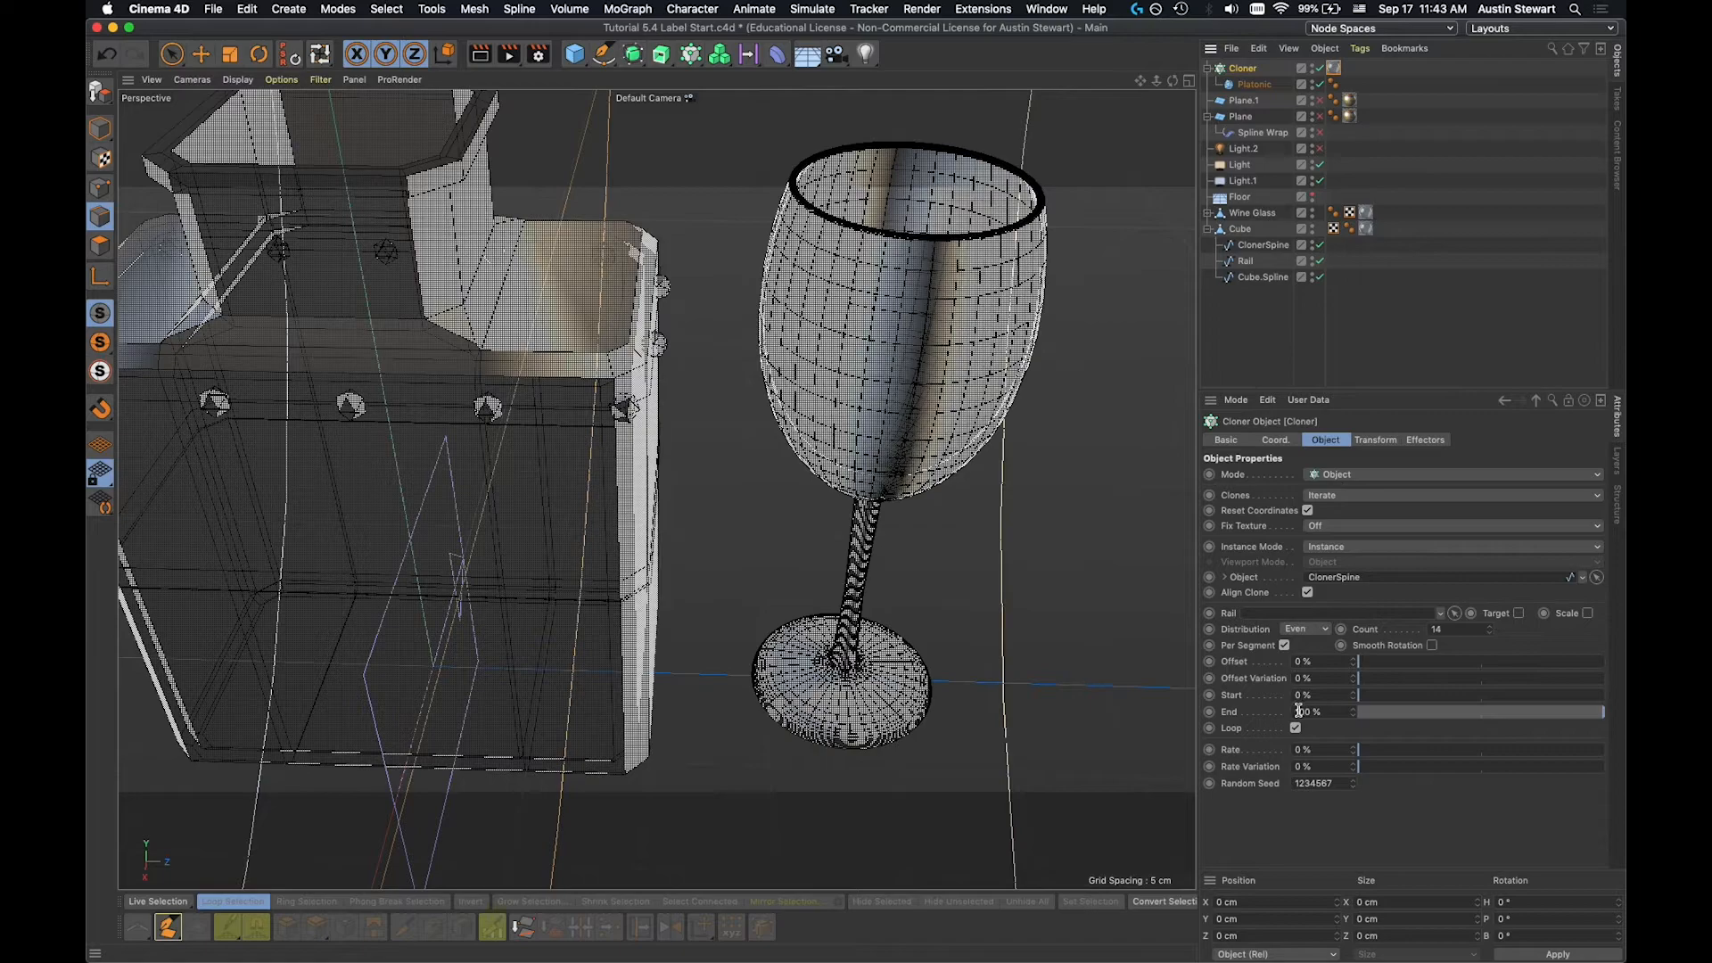
left_click(1597, 577)
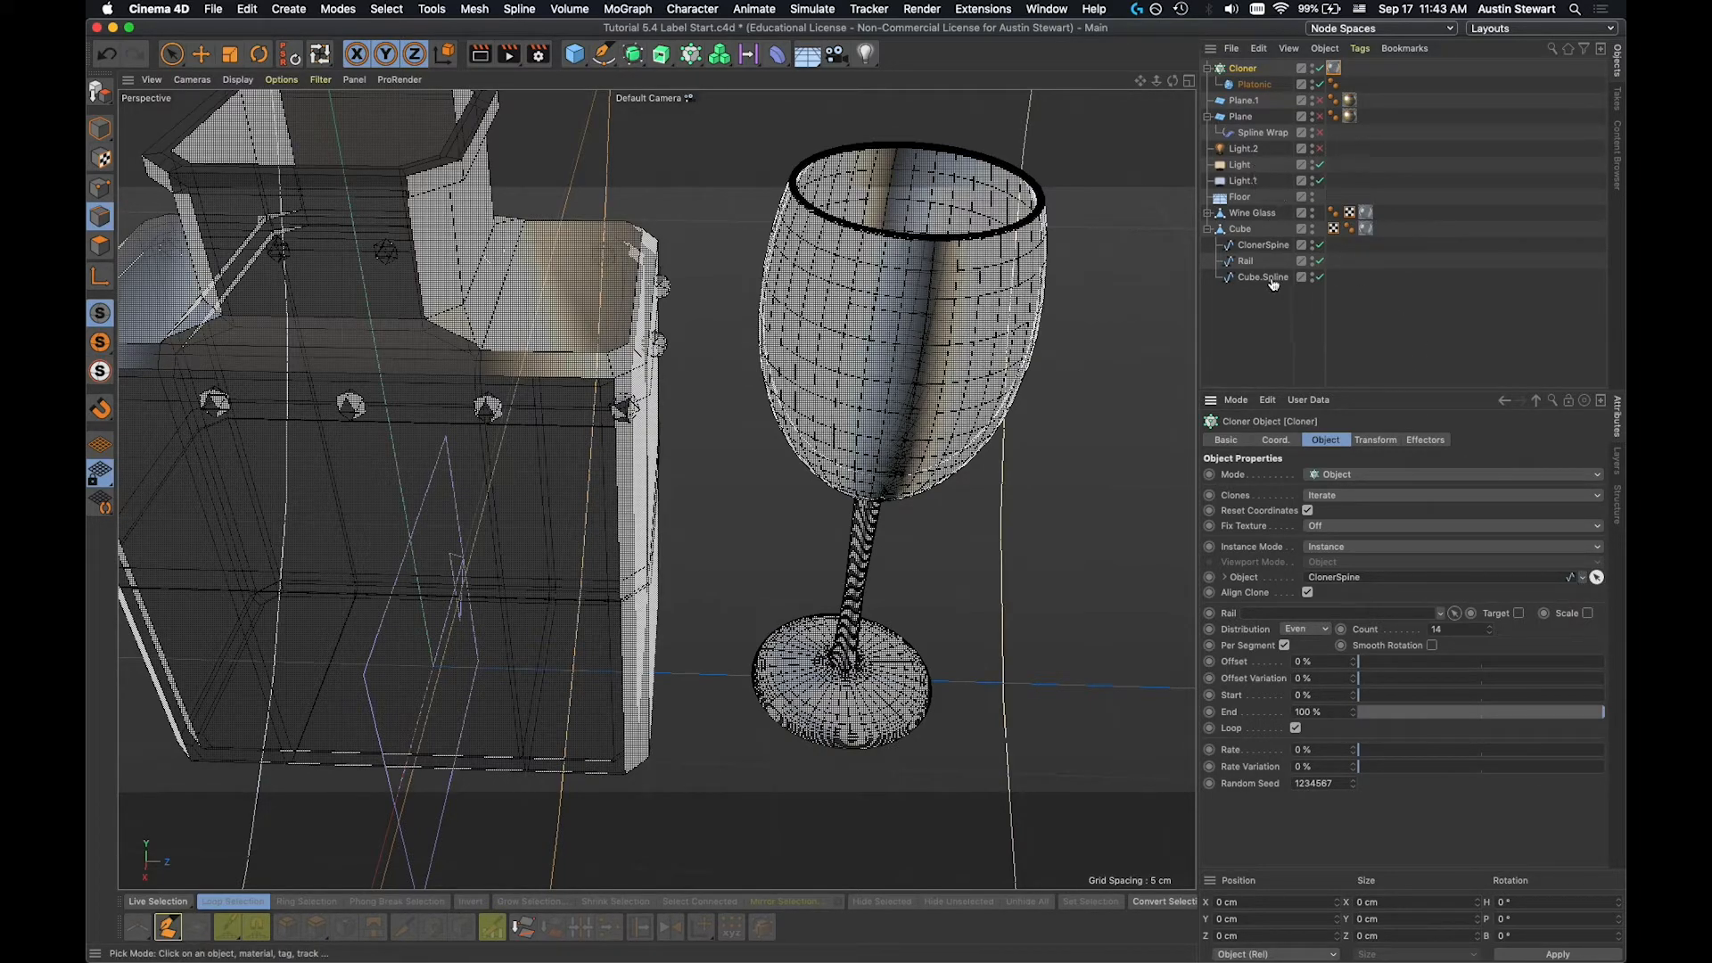
left_click(1208, 214)
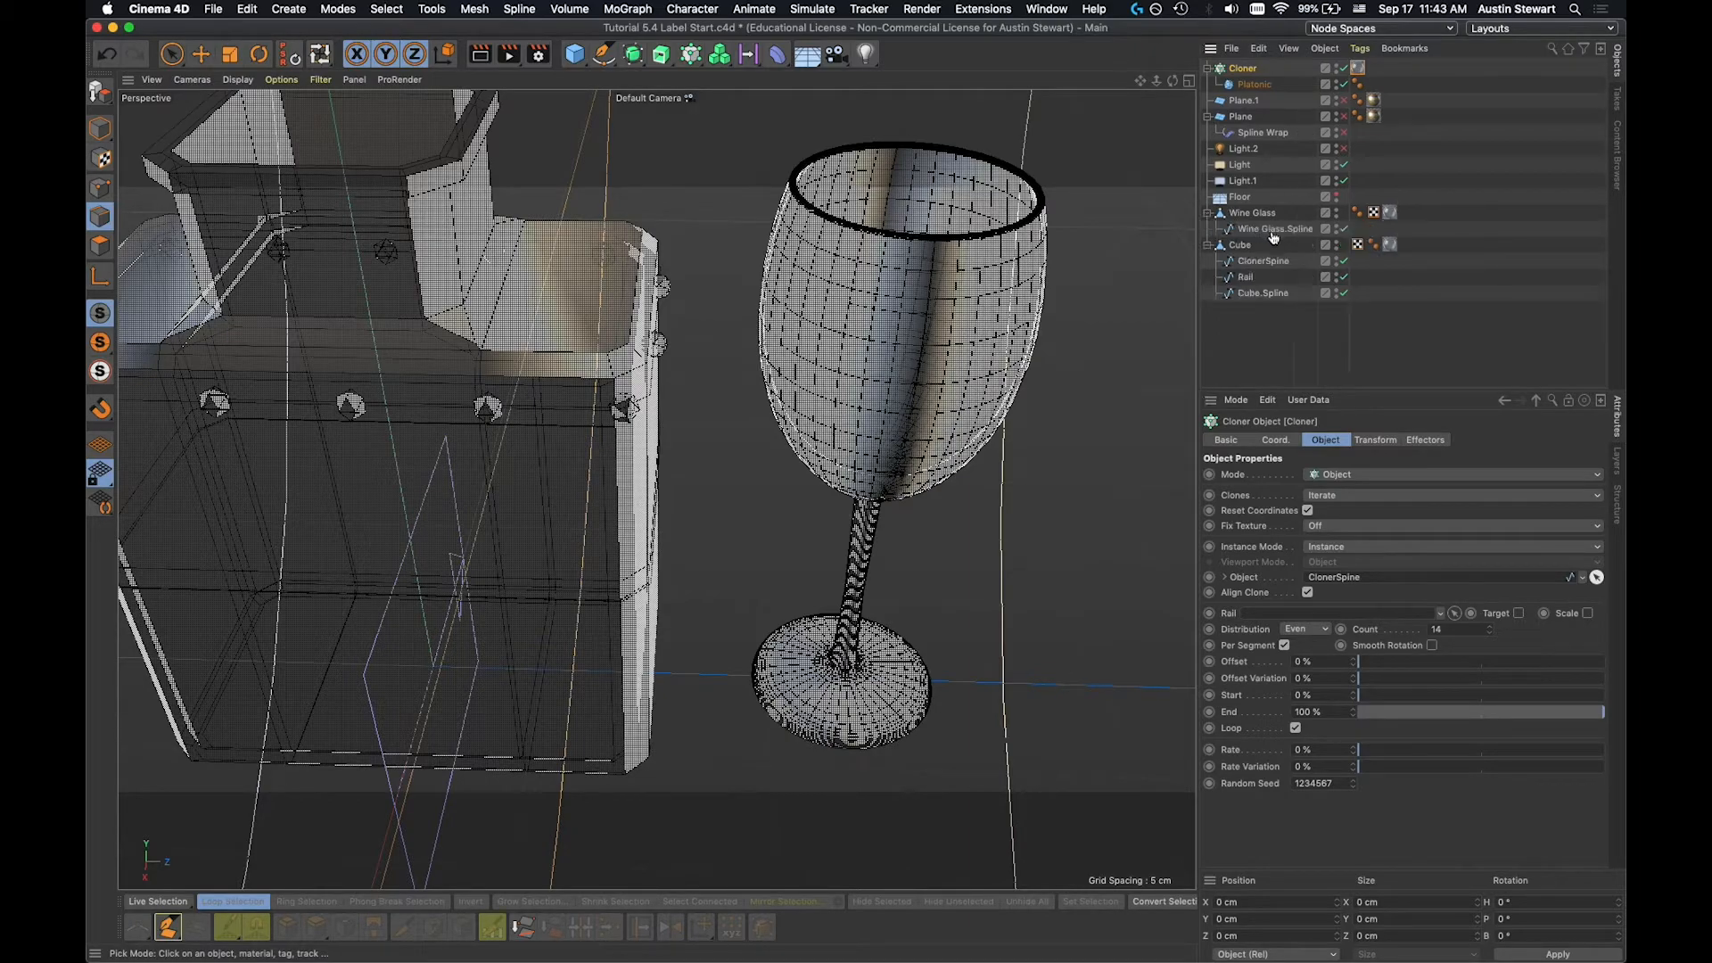
left_click(1272, 231)
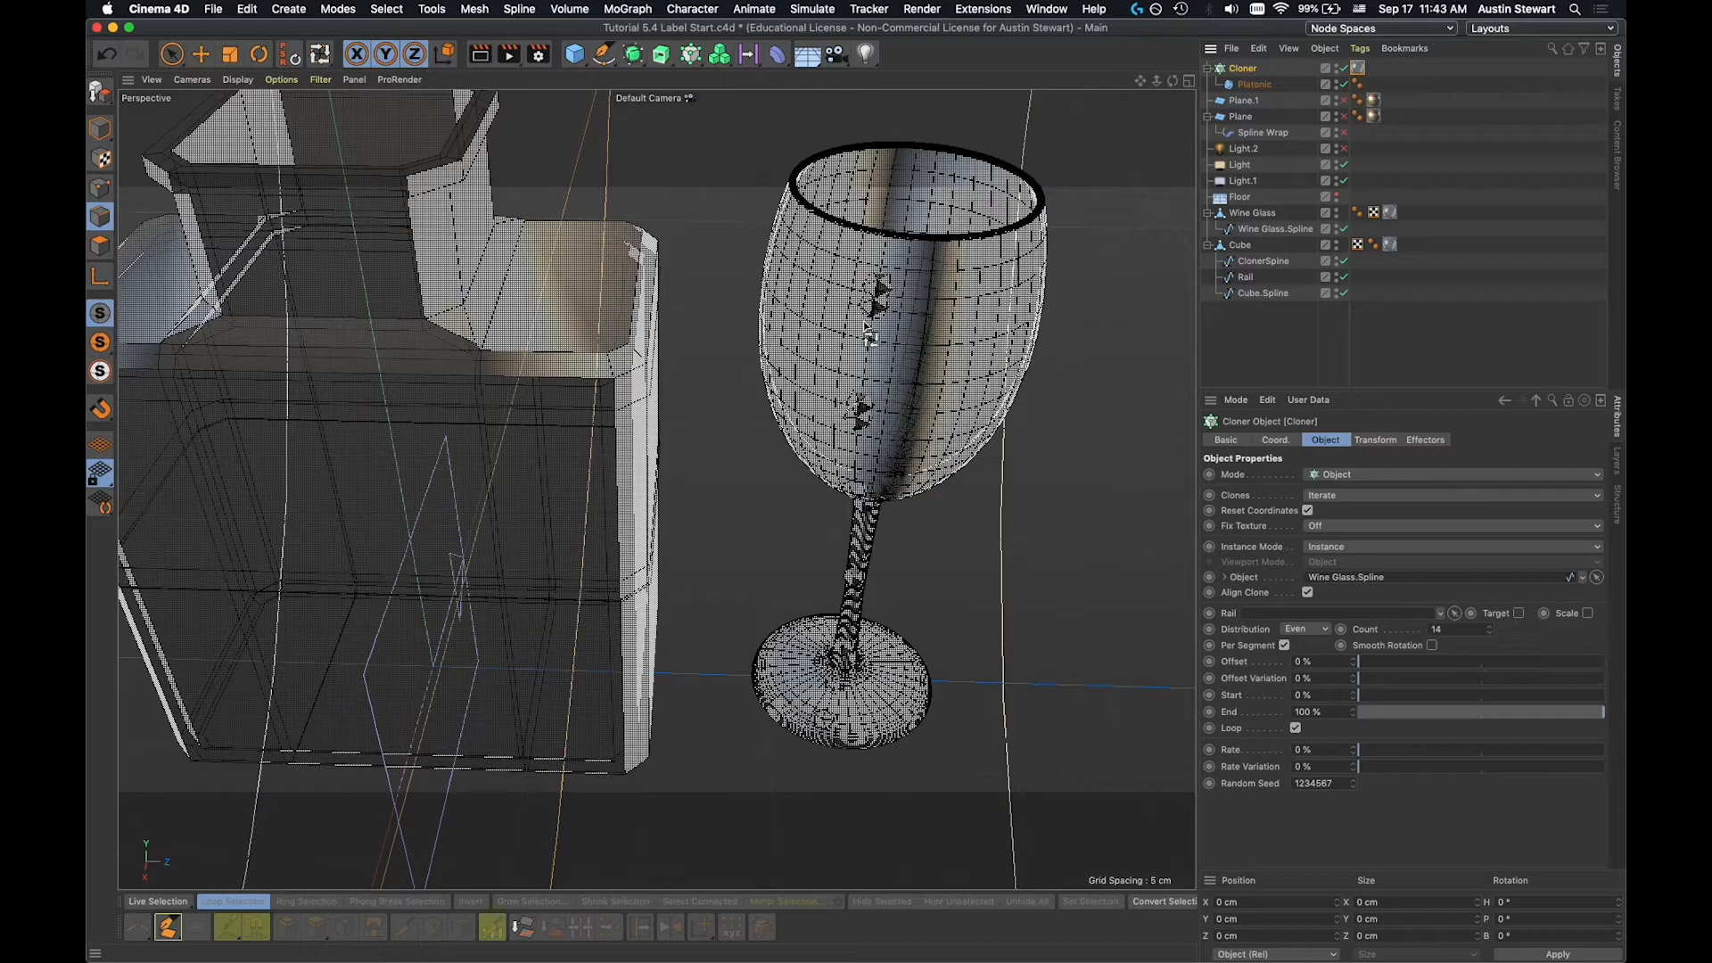
Change the Cloner's distribution along the wine glass spline to Step and set the step to 2 cm.
scroll(869, 334, "up", 2)
scroll(870, 334, "up", 2)
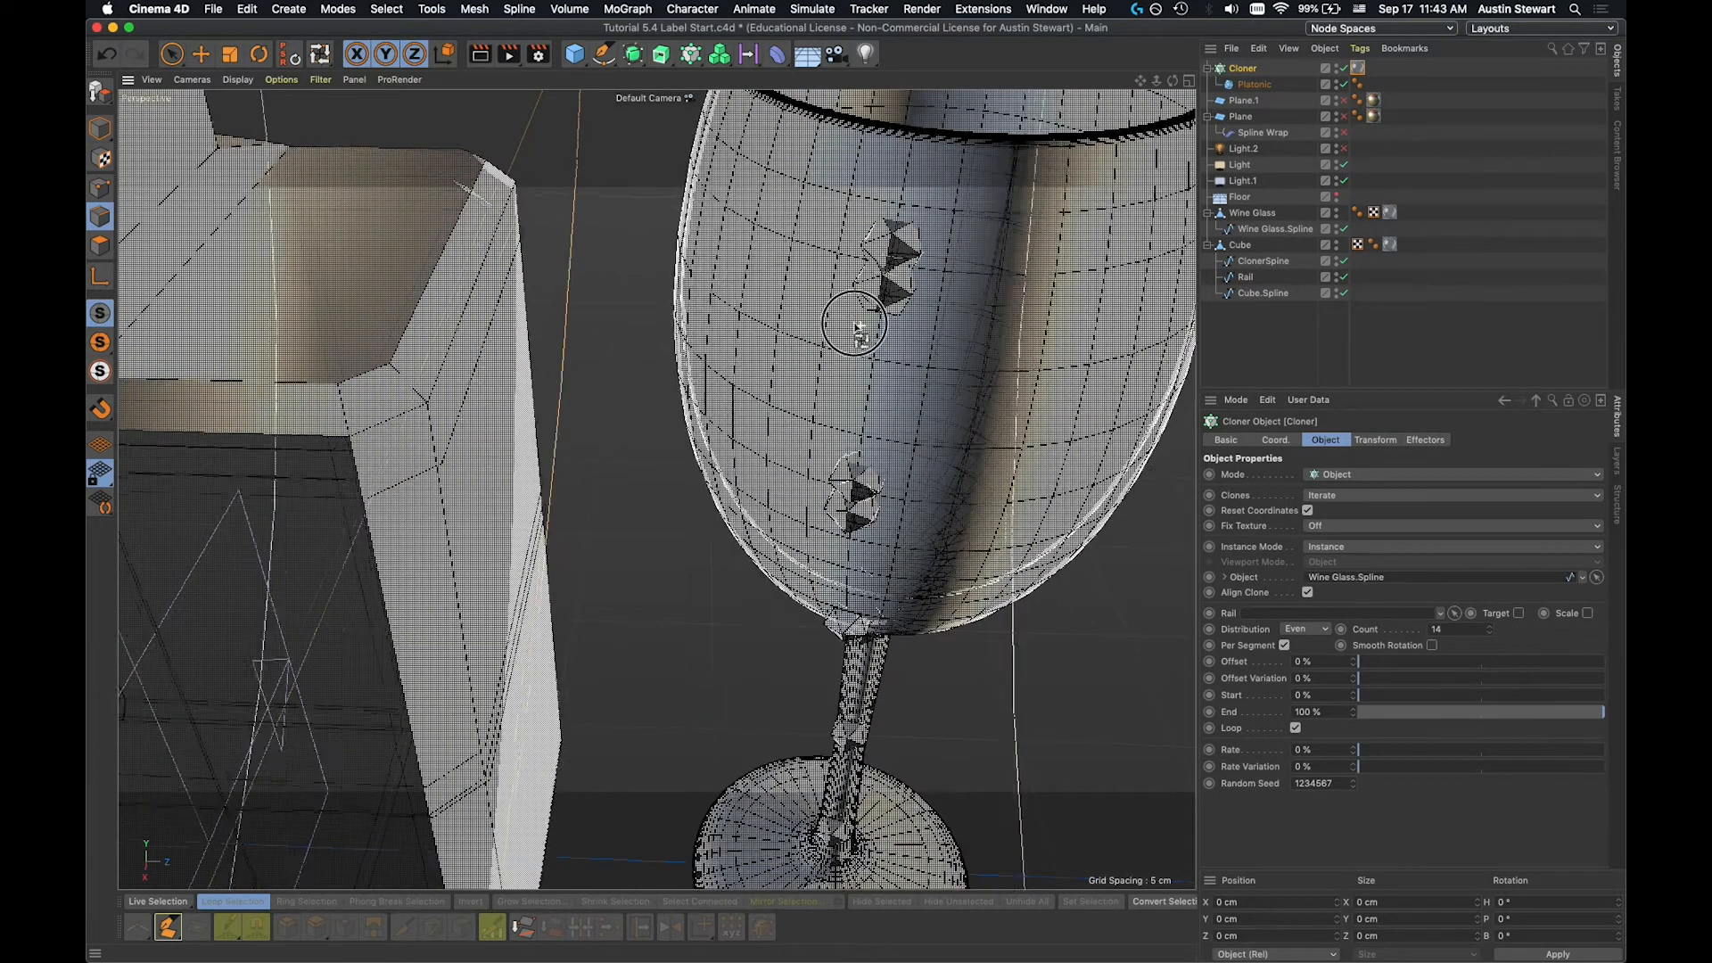
scroll(774, 264, "up", 2)
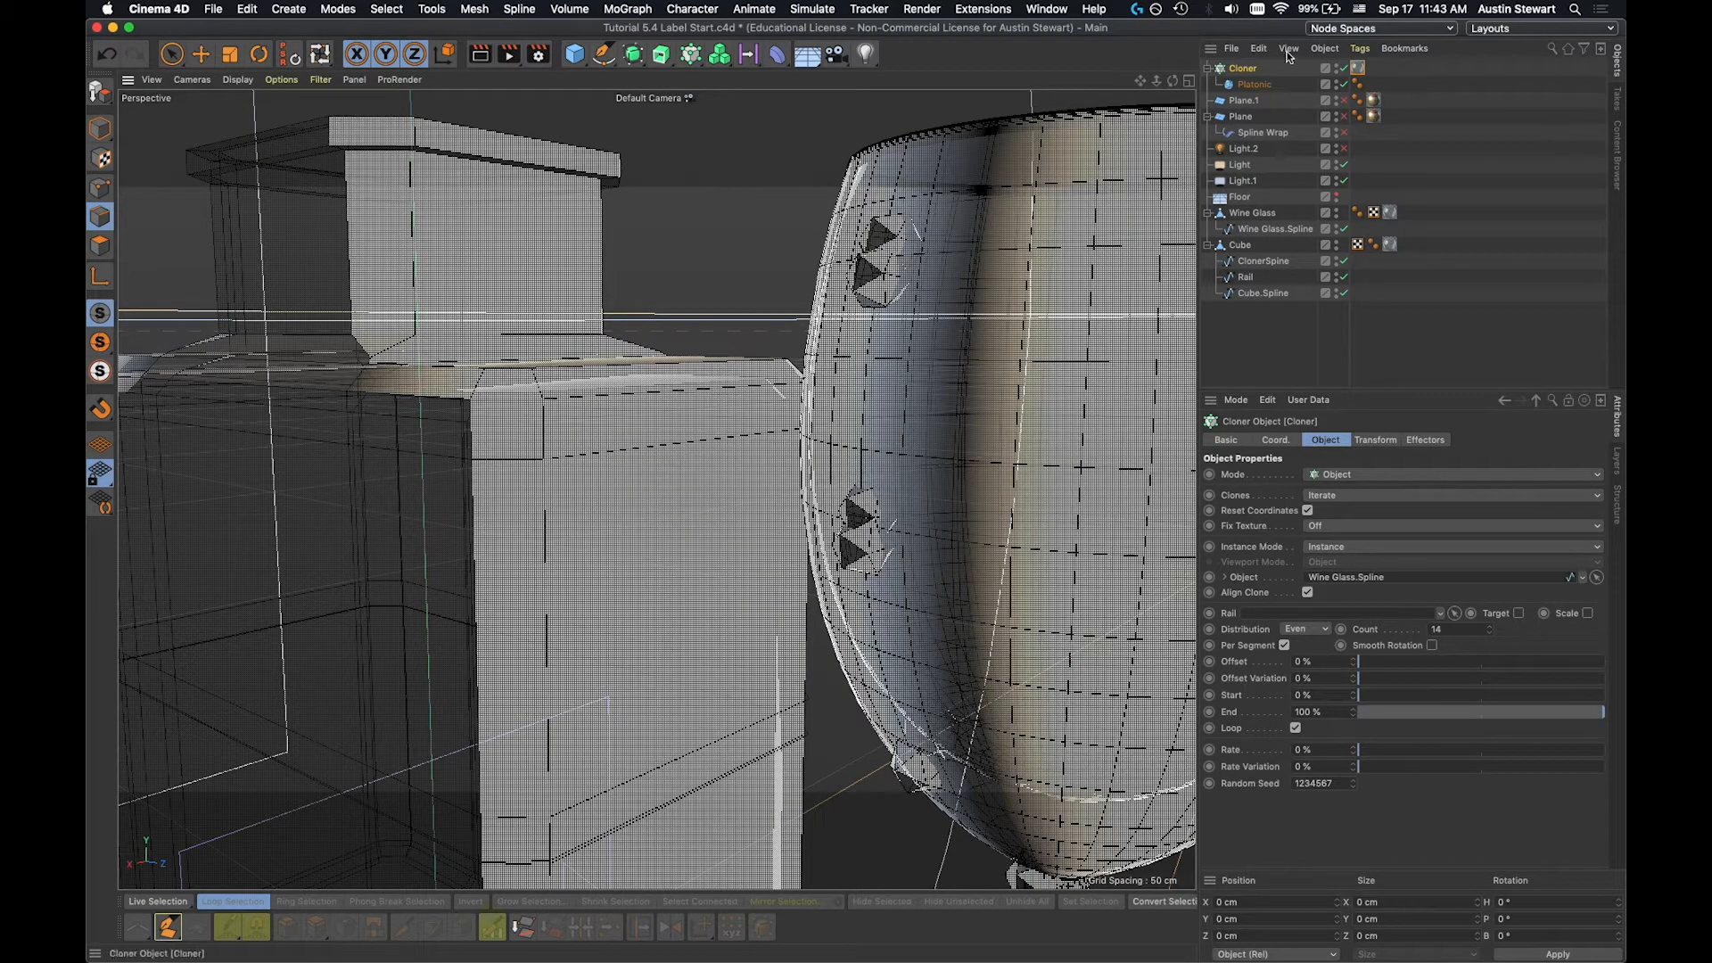
left_click(1323, 630)
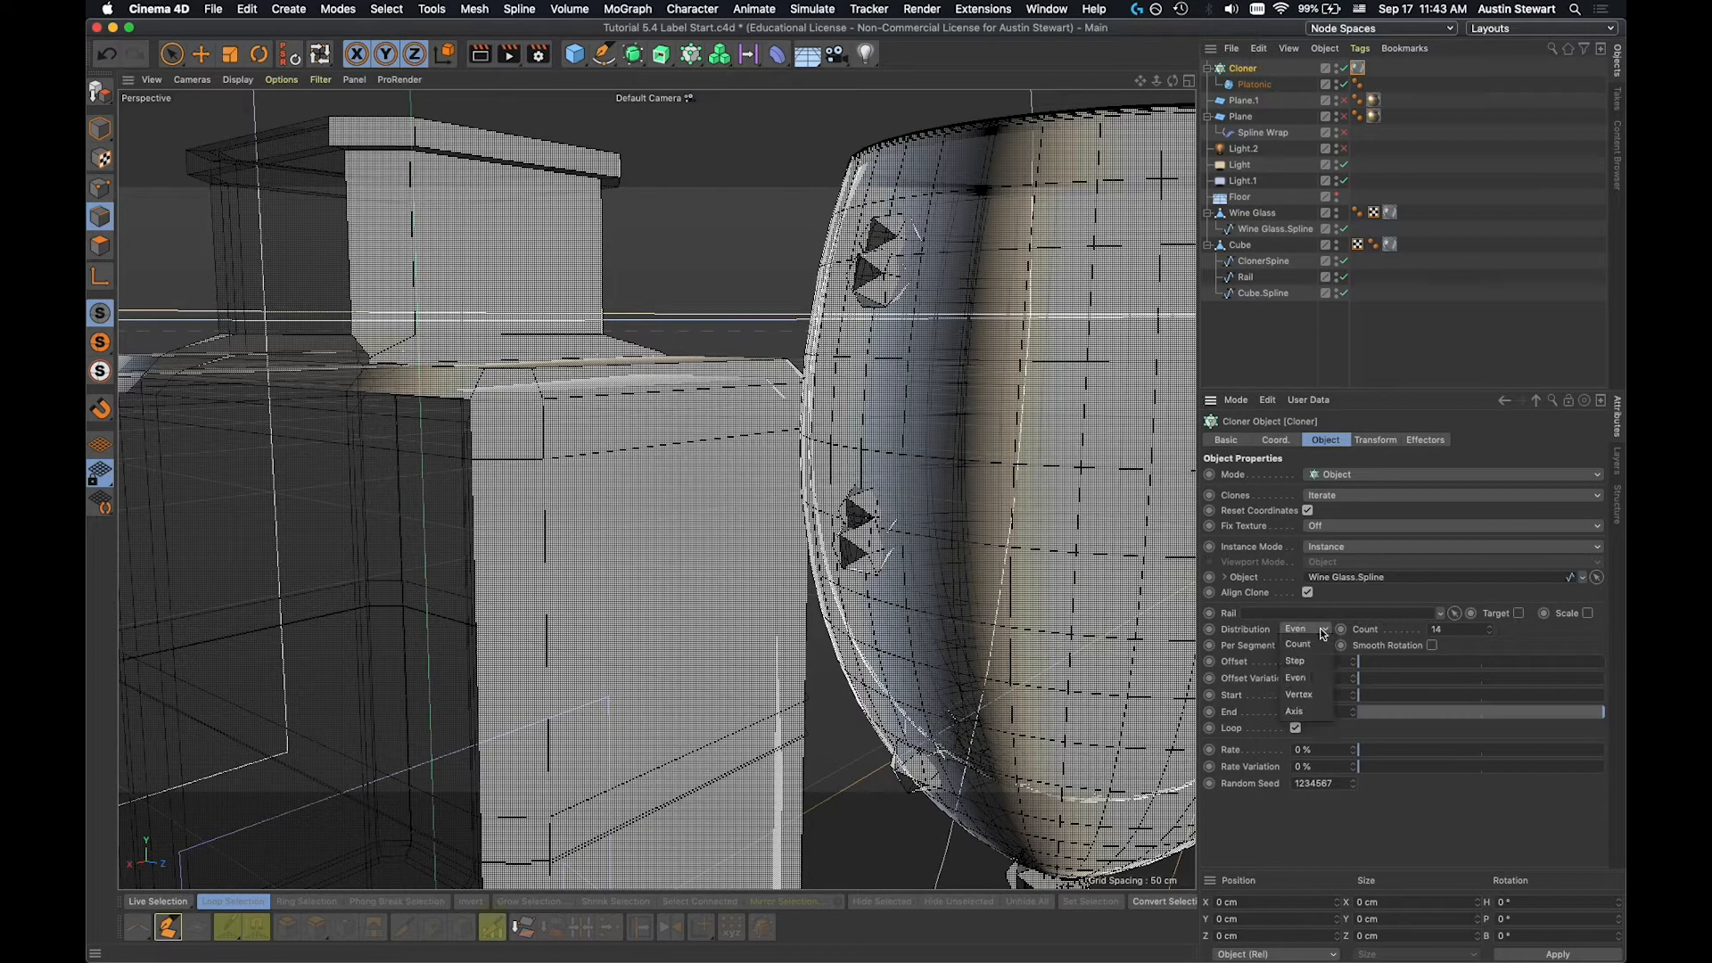
left_click(1309, 660)
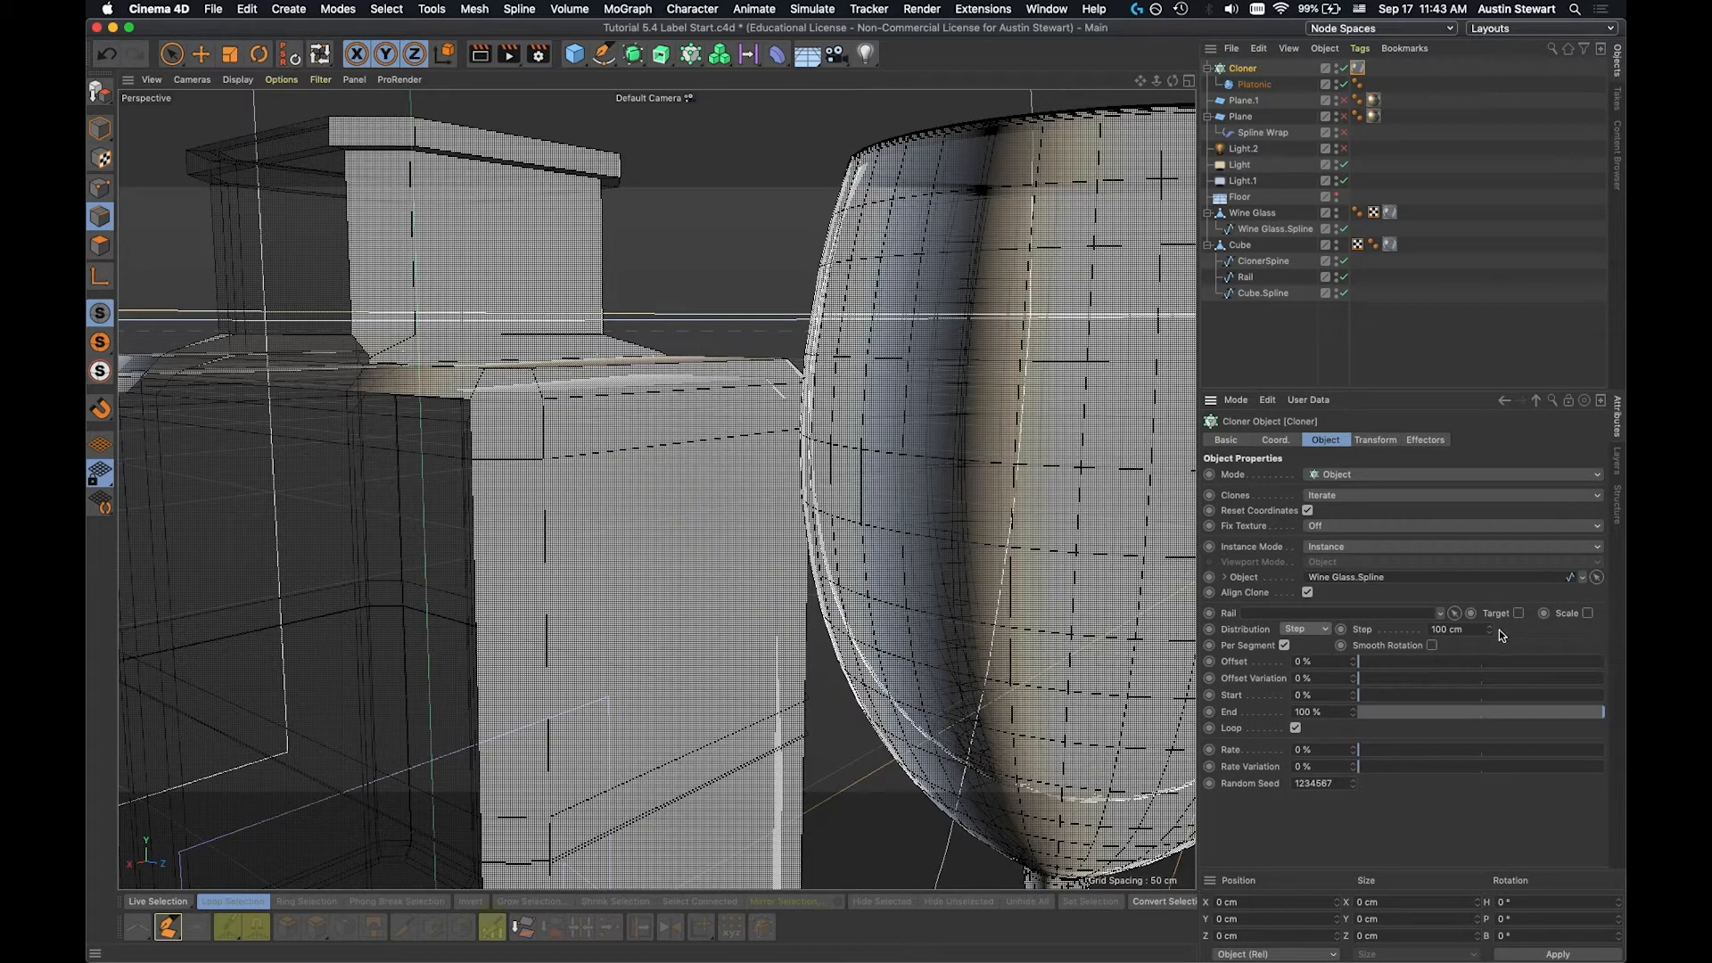
left_click_drag(1488, 630, 1488, 704)
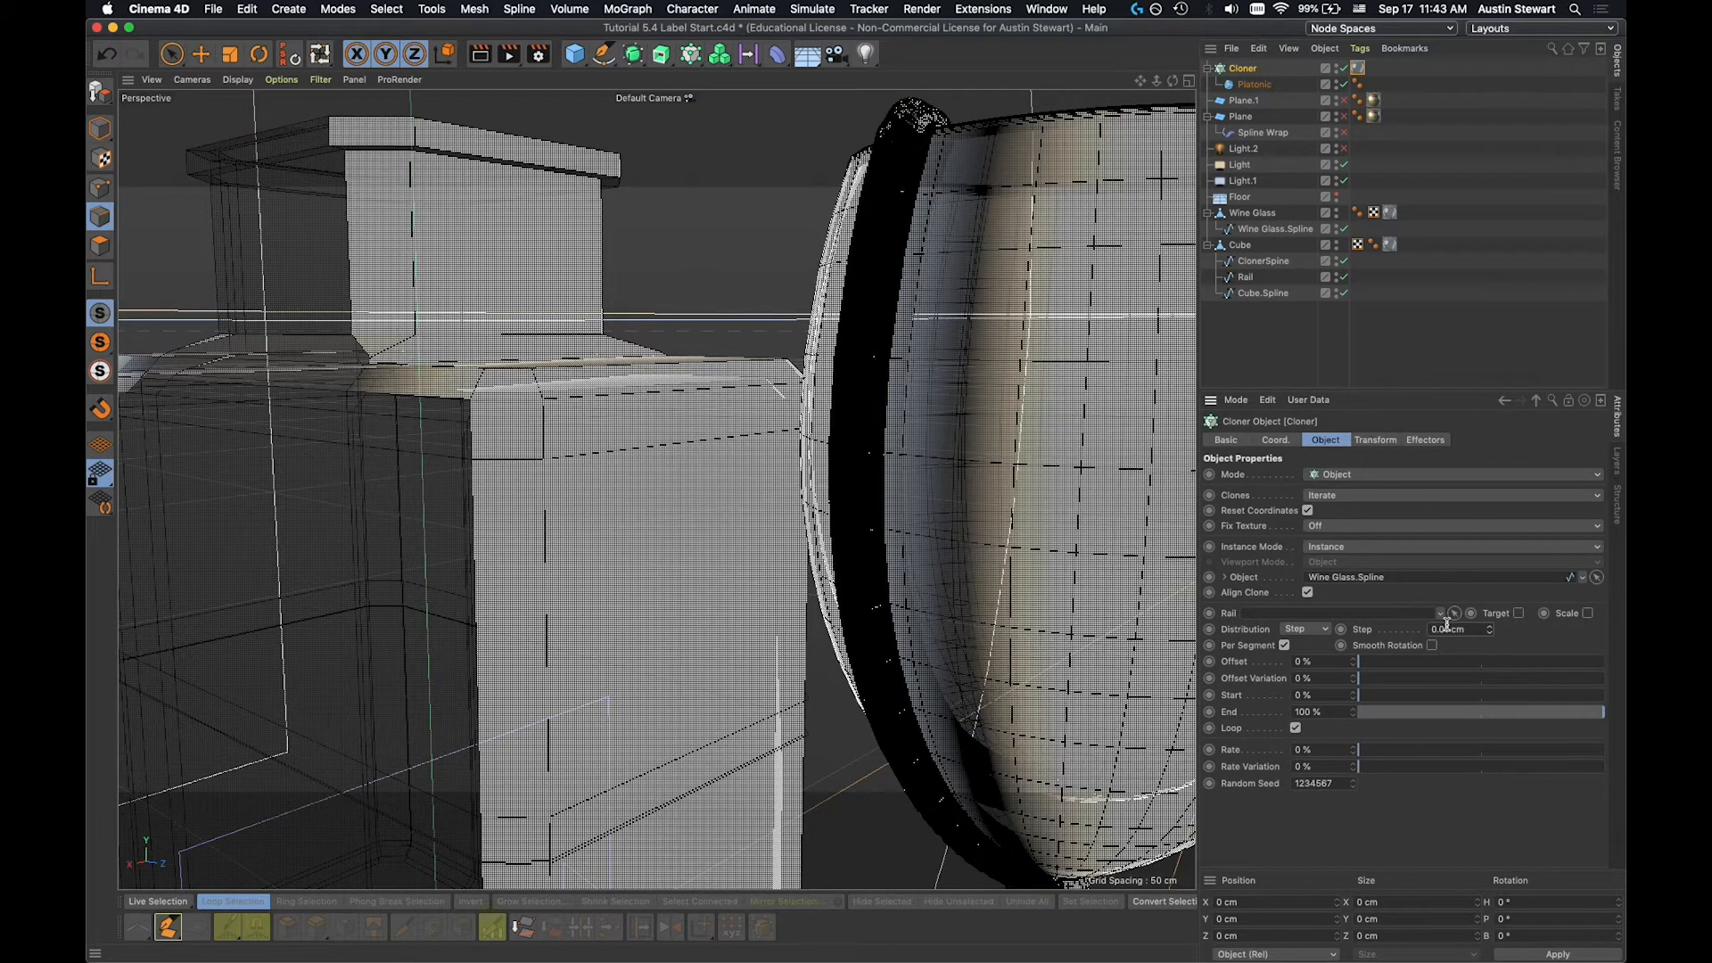
left_click(1446, 629)
type("2")
key("Return")
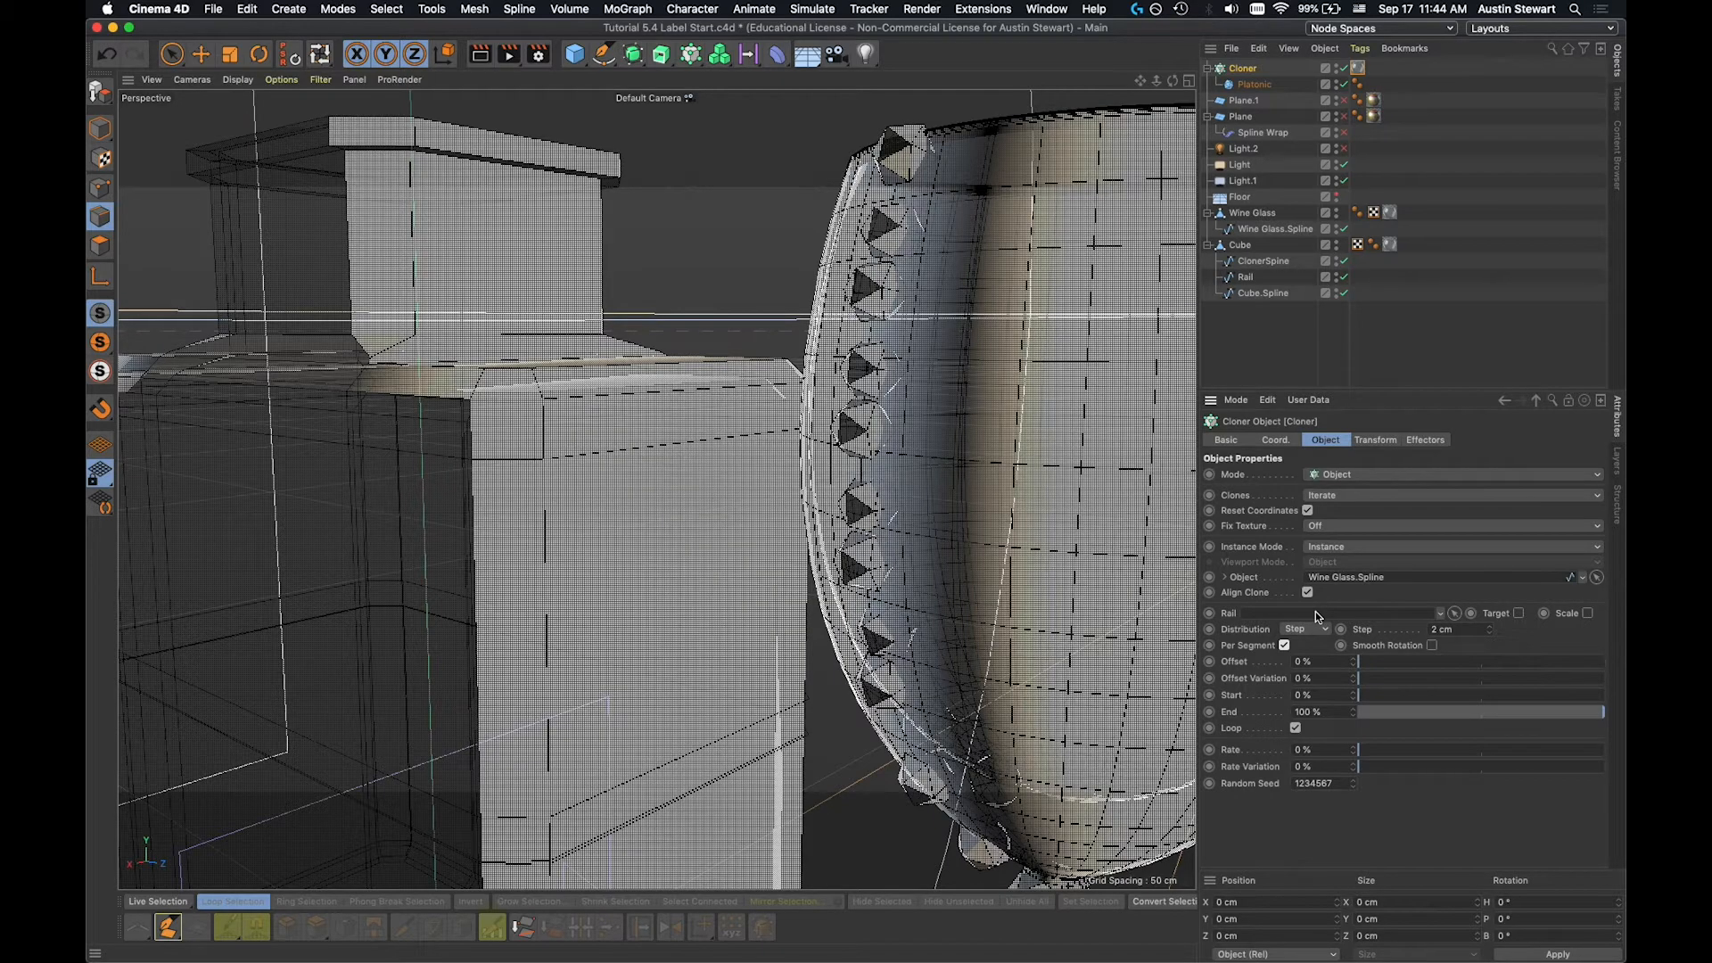
Widen the Cloner's step to 3 cm and inspect the clone spacing down the whole wine glass.
left_click(1453, 629)
type("3")
key("Return")
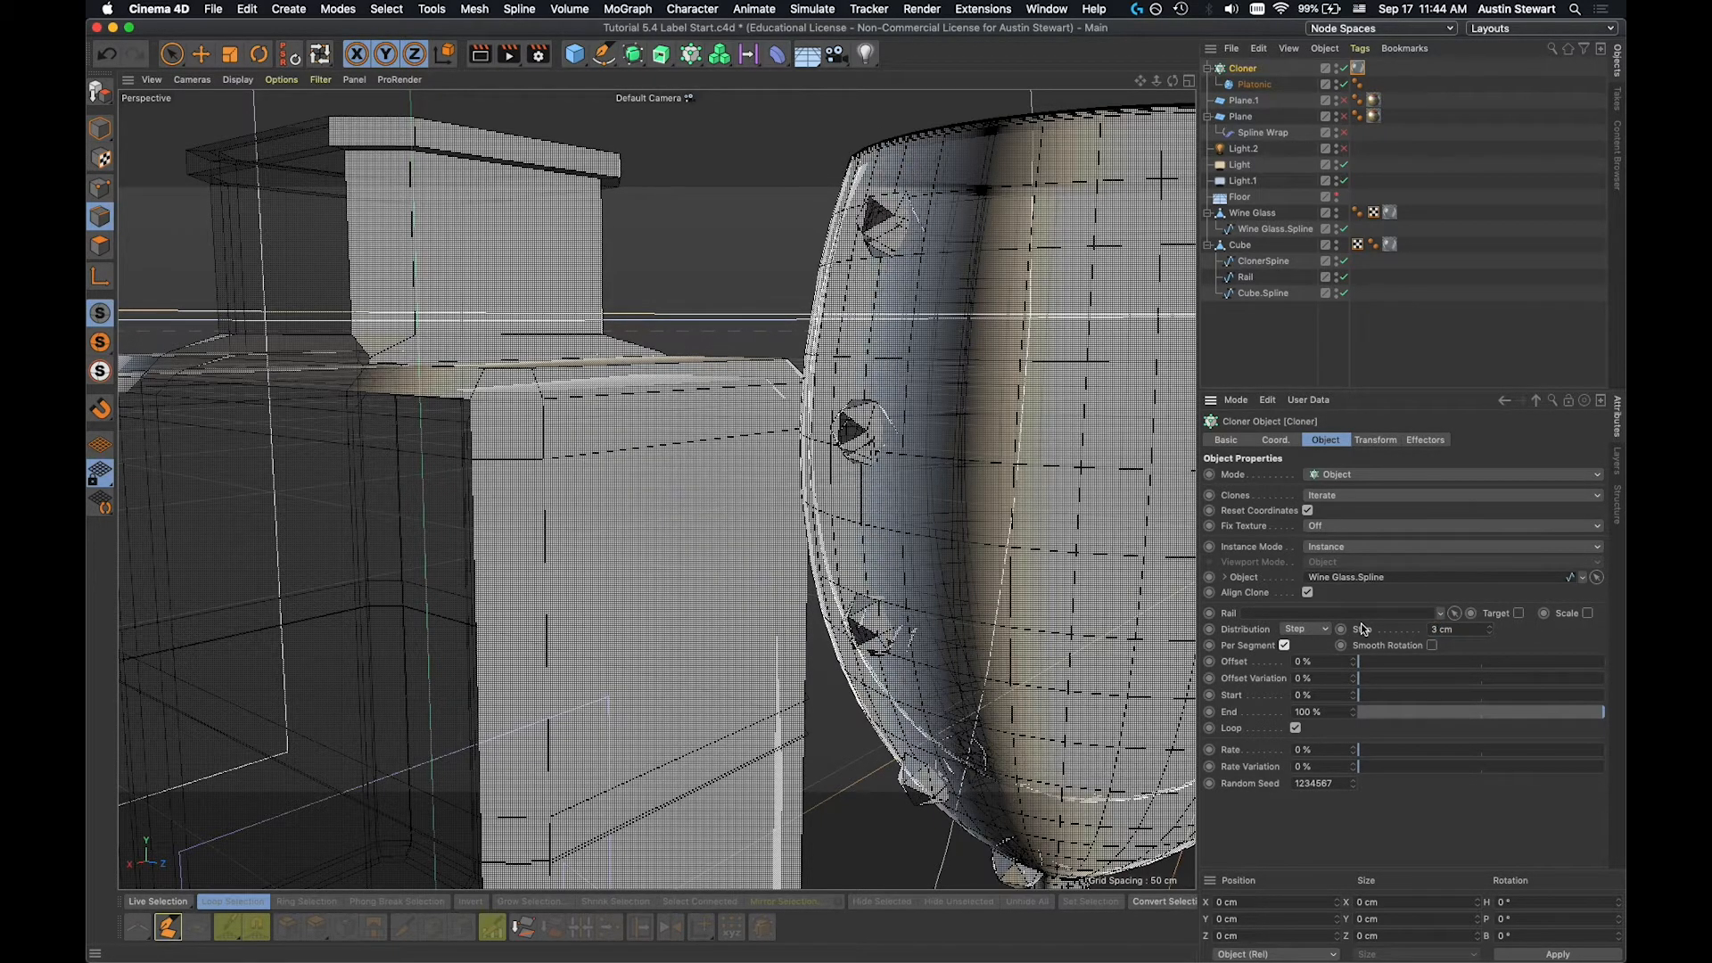
scroll(1064, 575, "down", 6)
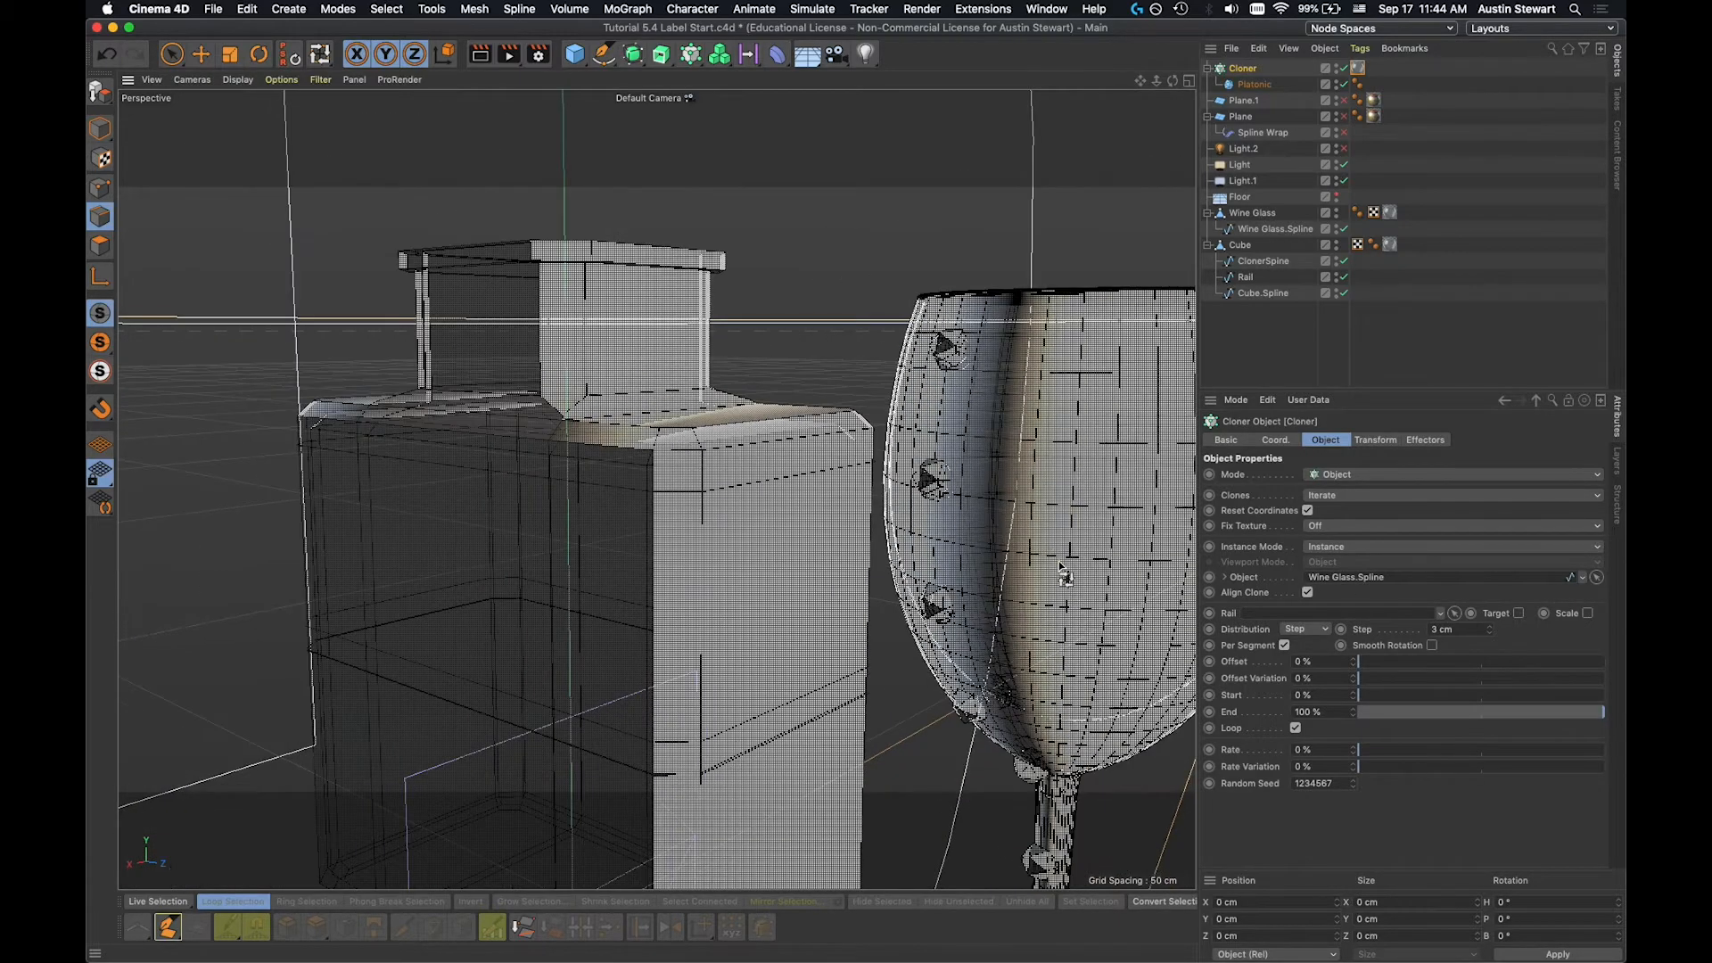
left_click_drag(1058, 560, 1081, 348, "alt")
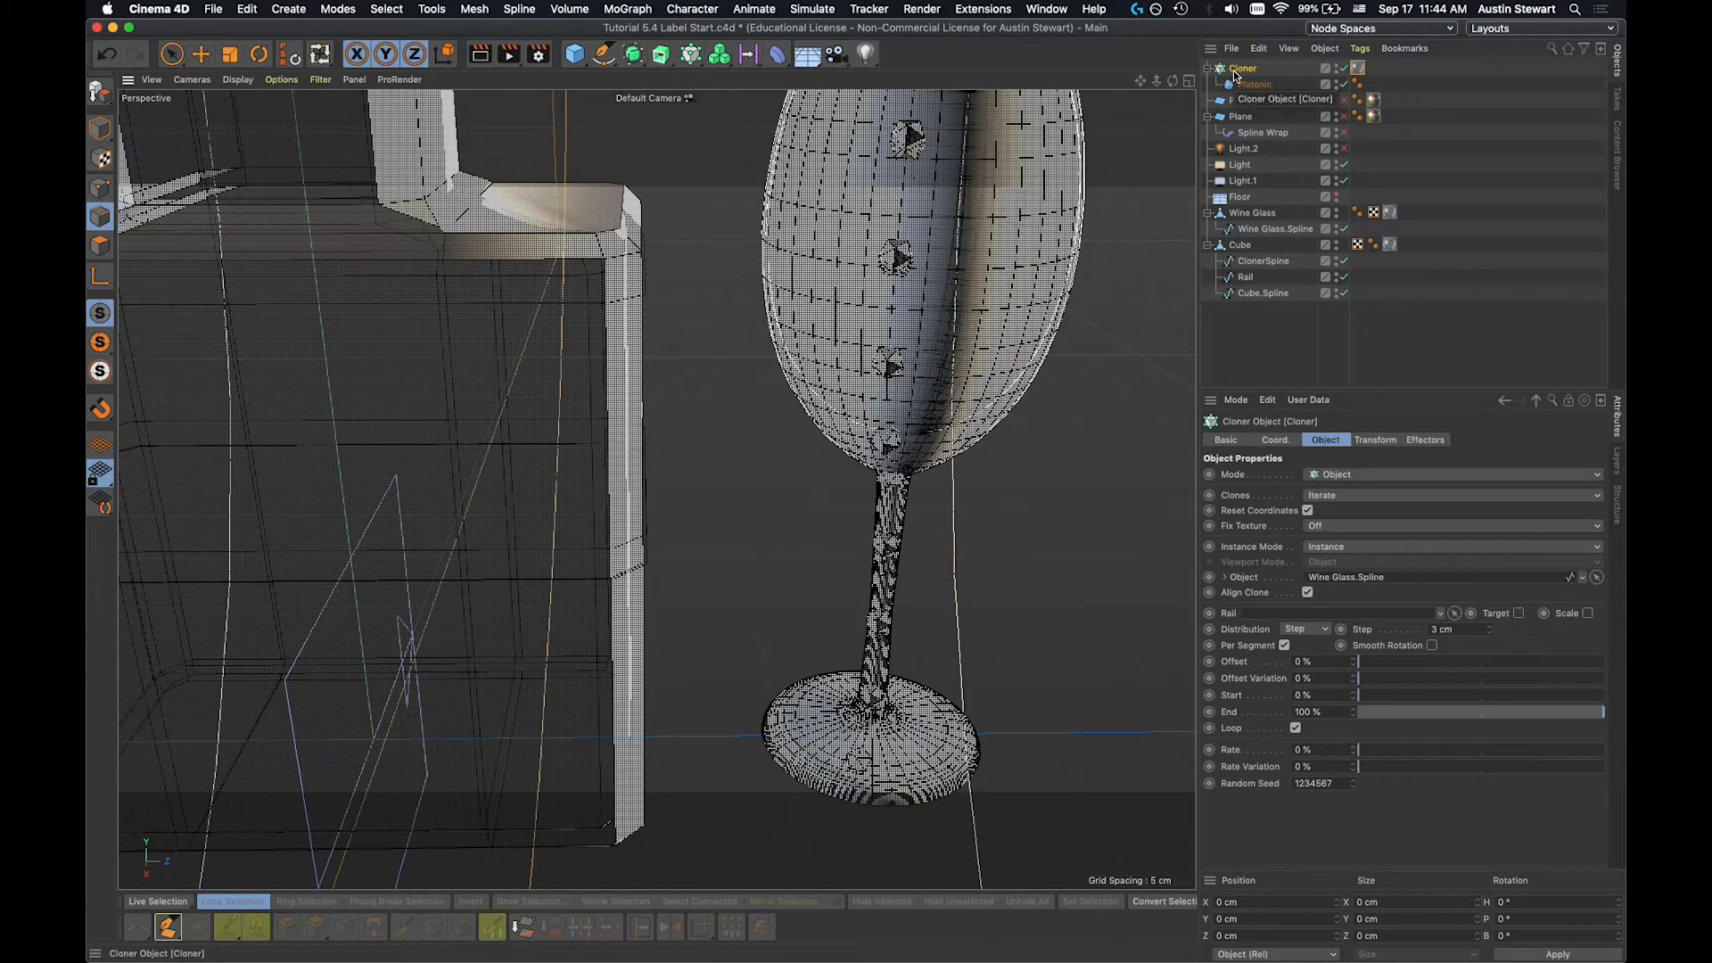
Add a second Cloner and nest the existing Cloner inside it.
key("super+c")
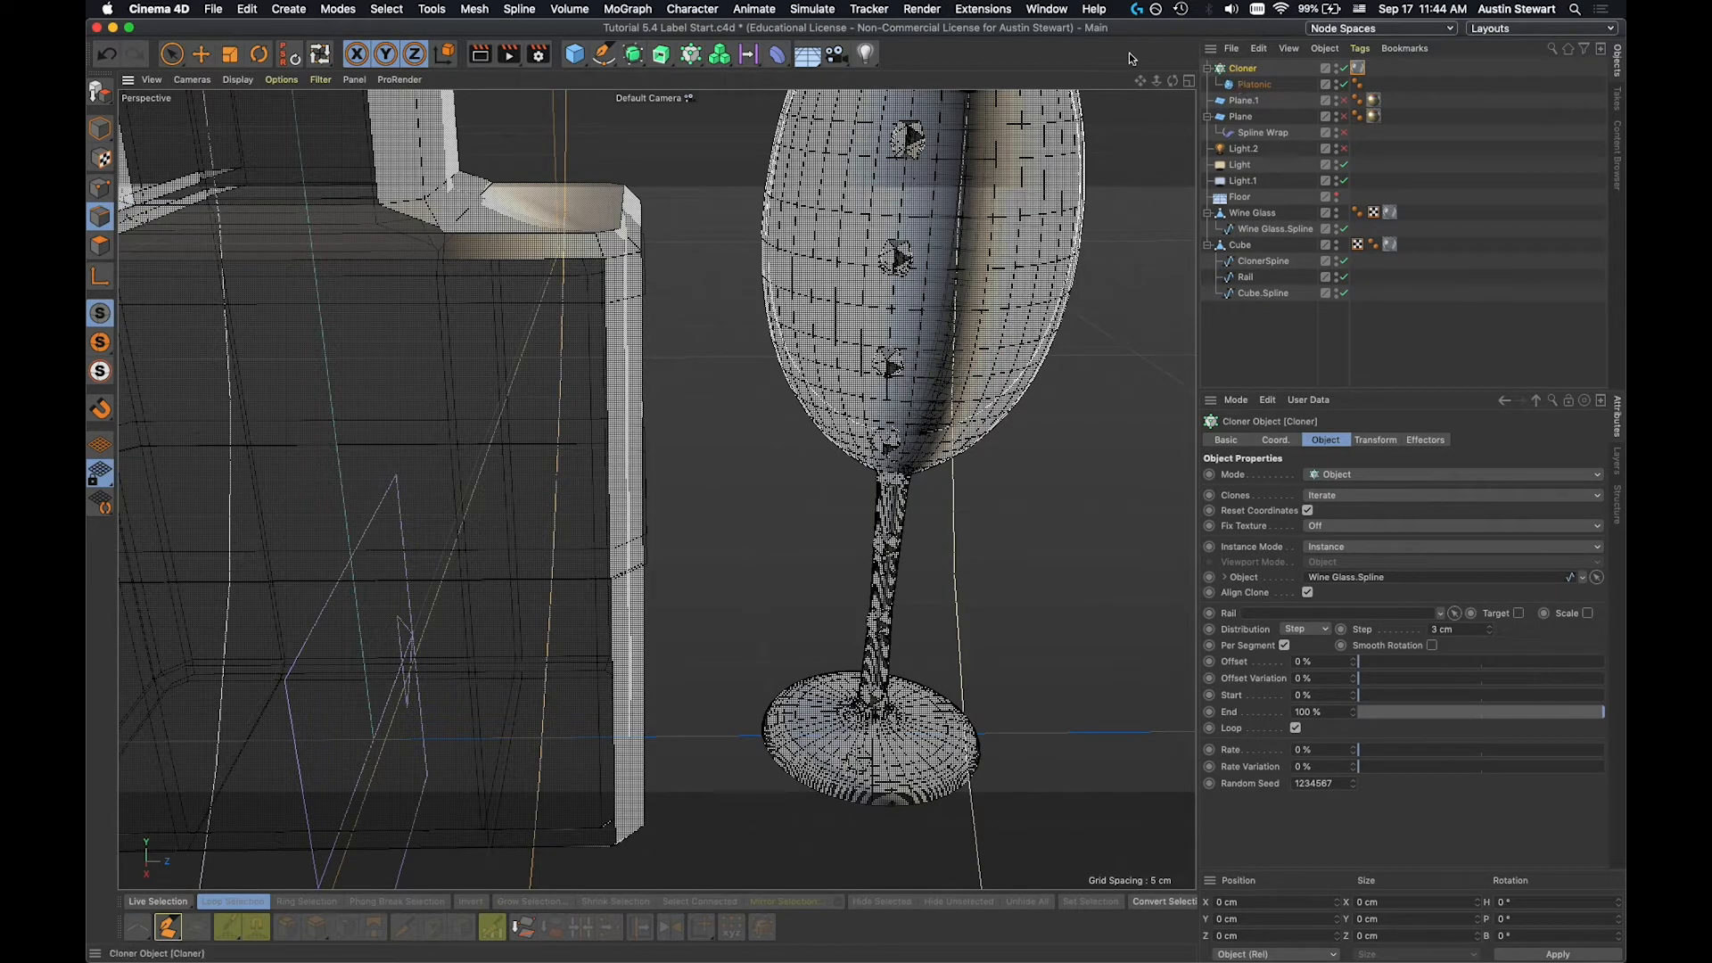
left_click(691, 54)
left_click_drag(1245, 86, 1252, 72)
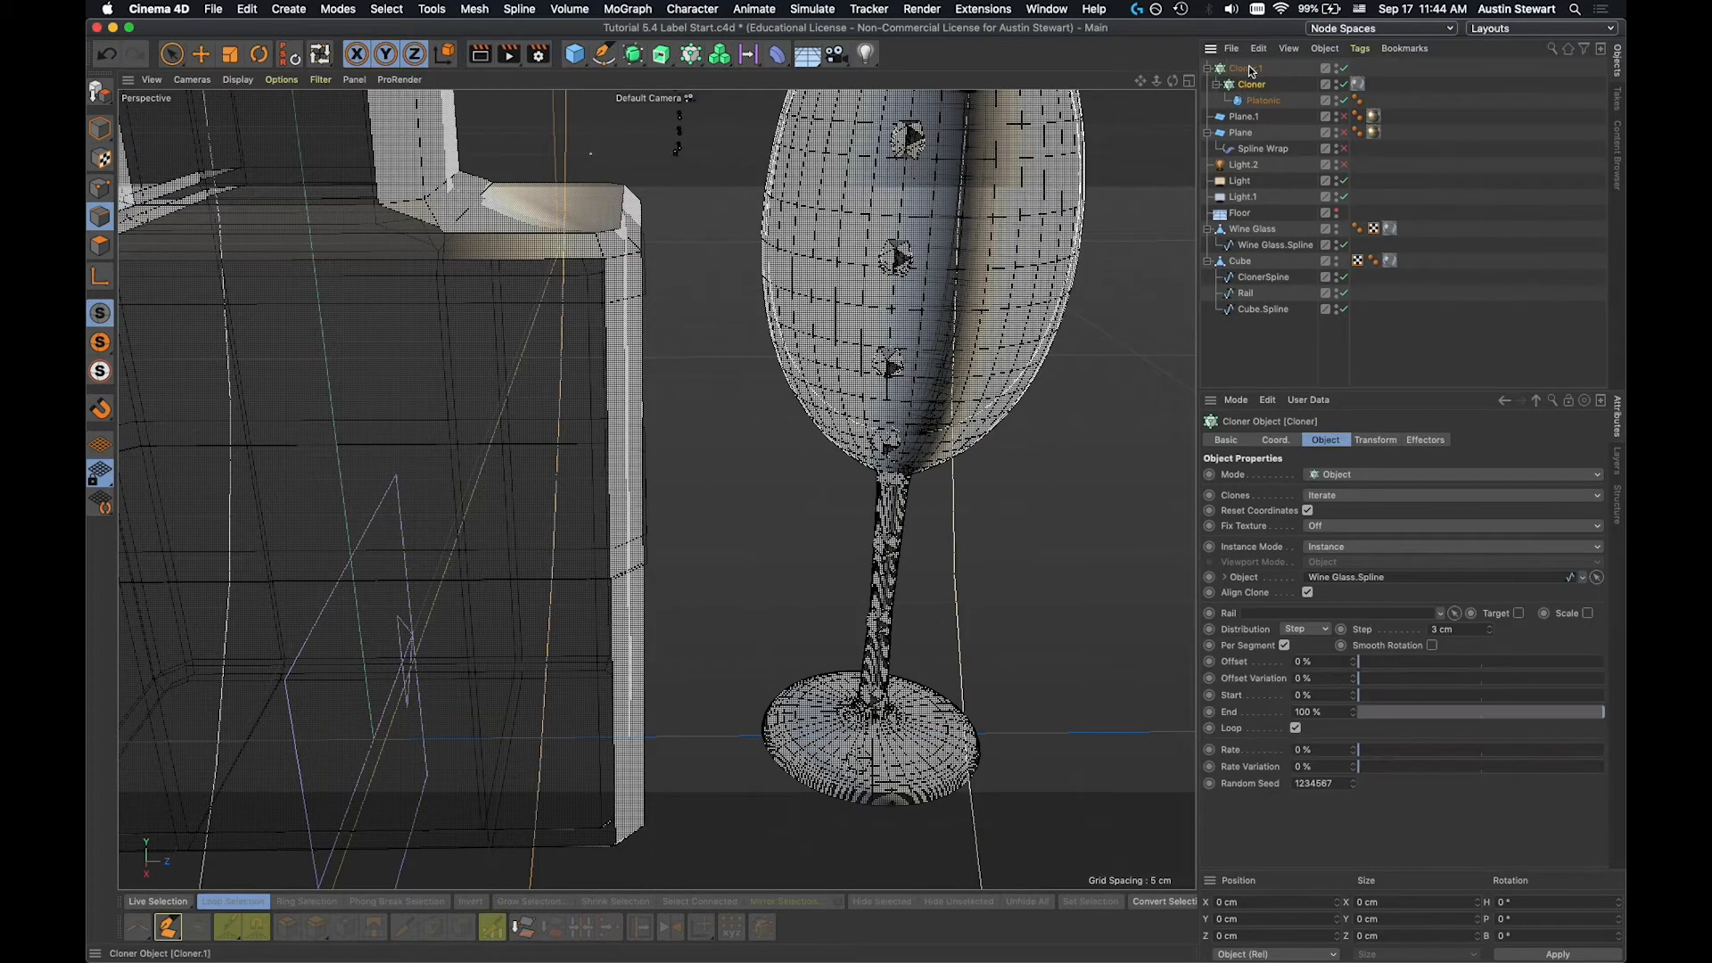
Set the parent Cloner to Radial mode with a 5 cm radius.
left_click(1245, 69)
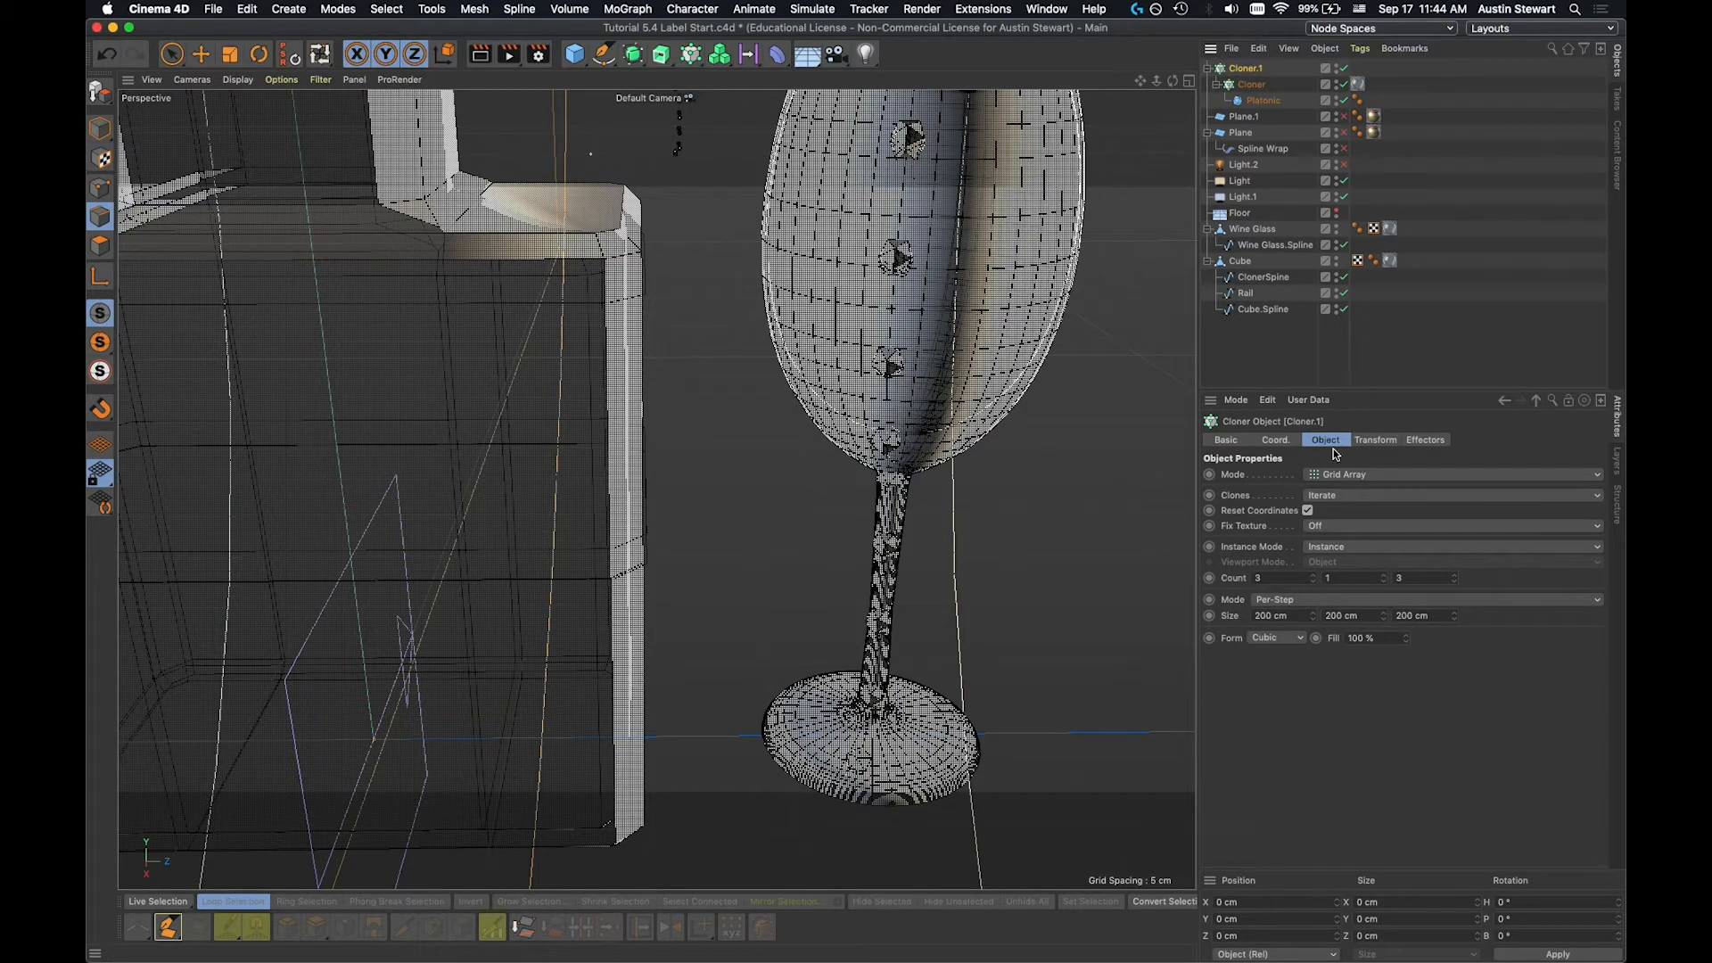
left_click(1354, 480)
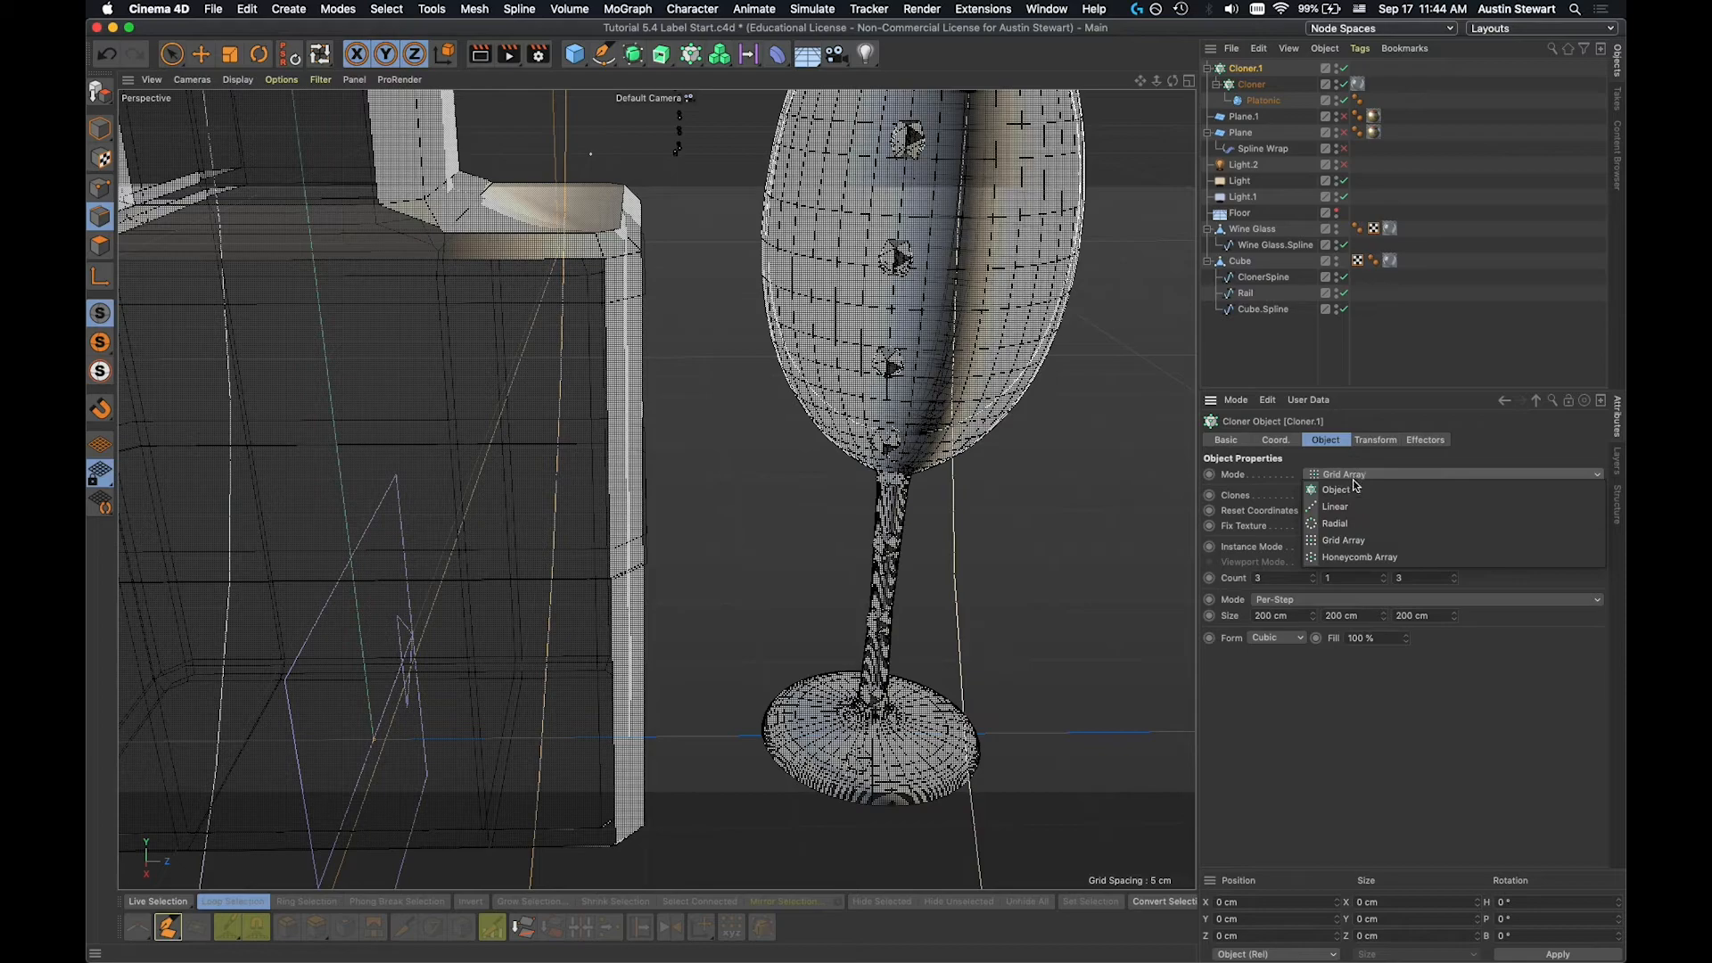
left_click(1358, 528)
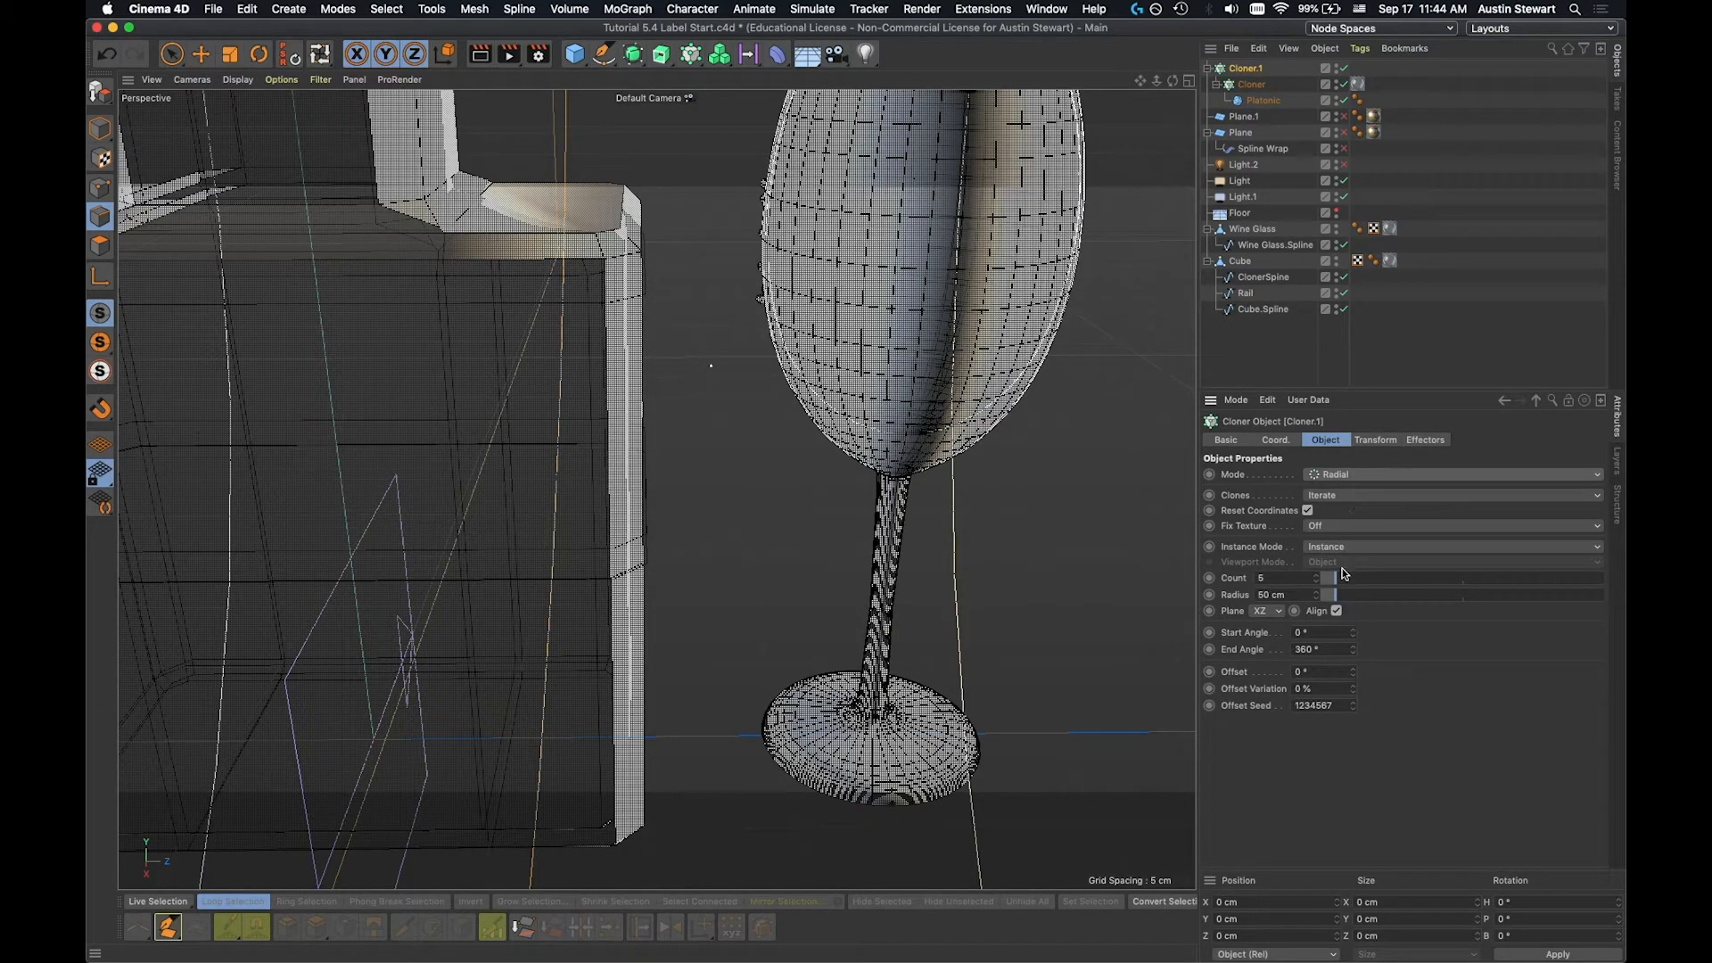
left_click(1289, 596)
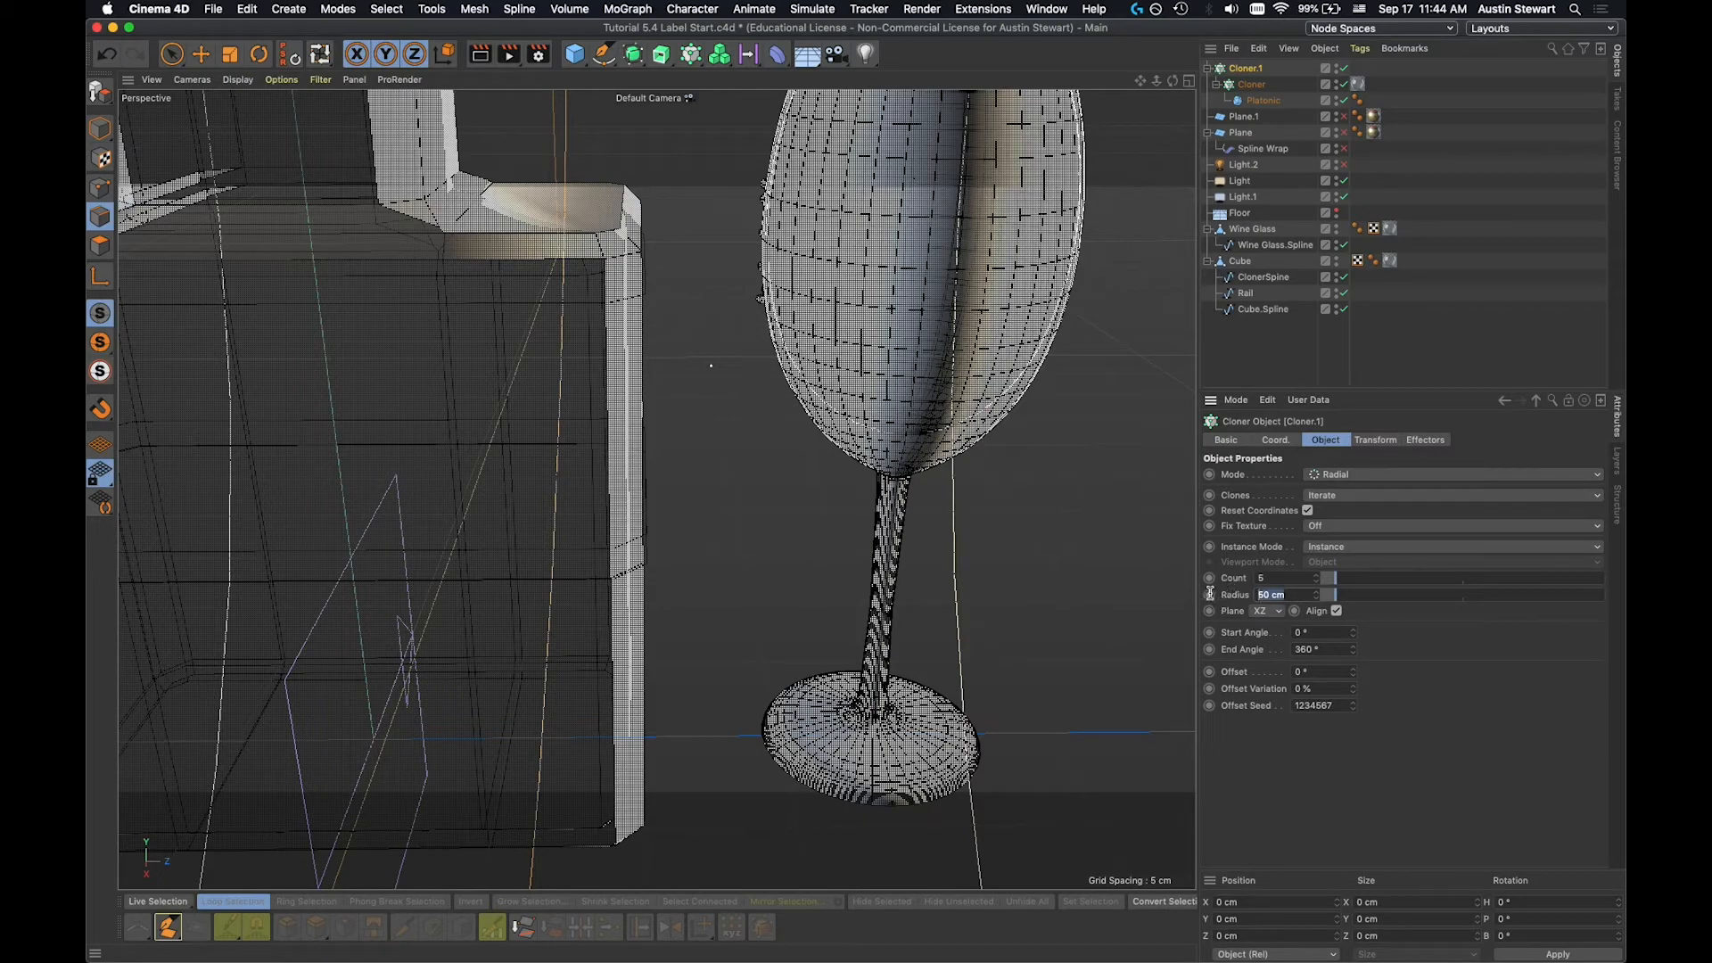
type("5")
key("Return")
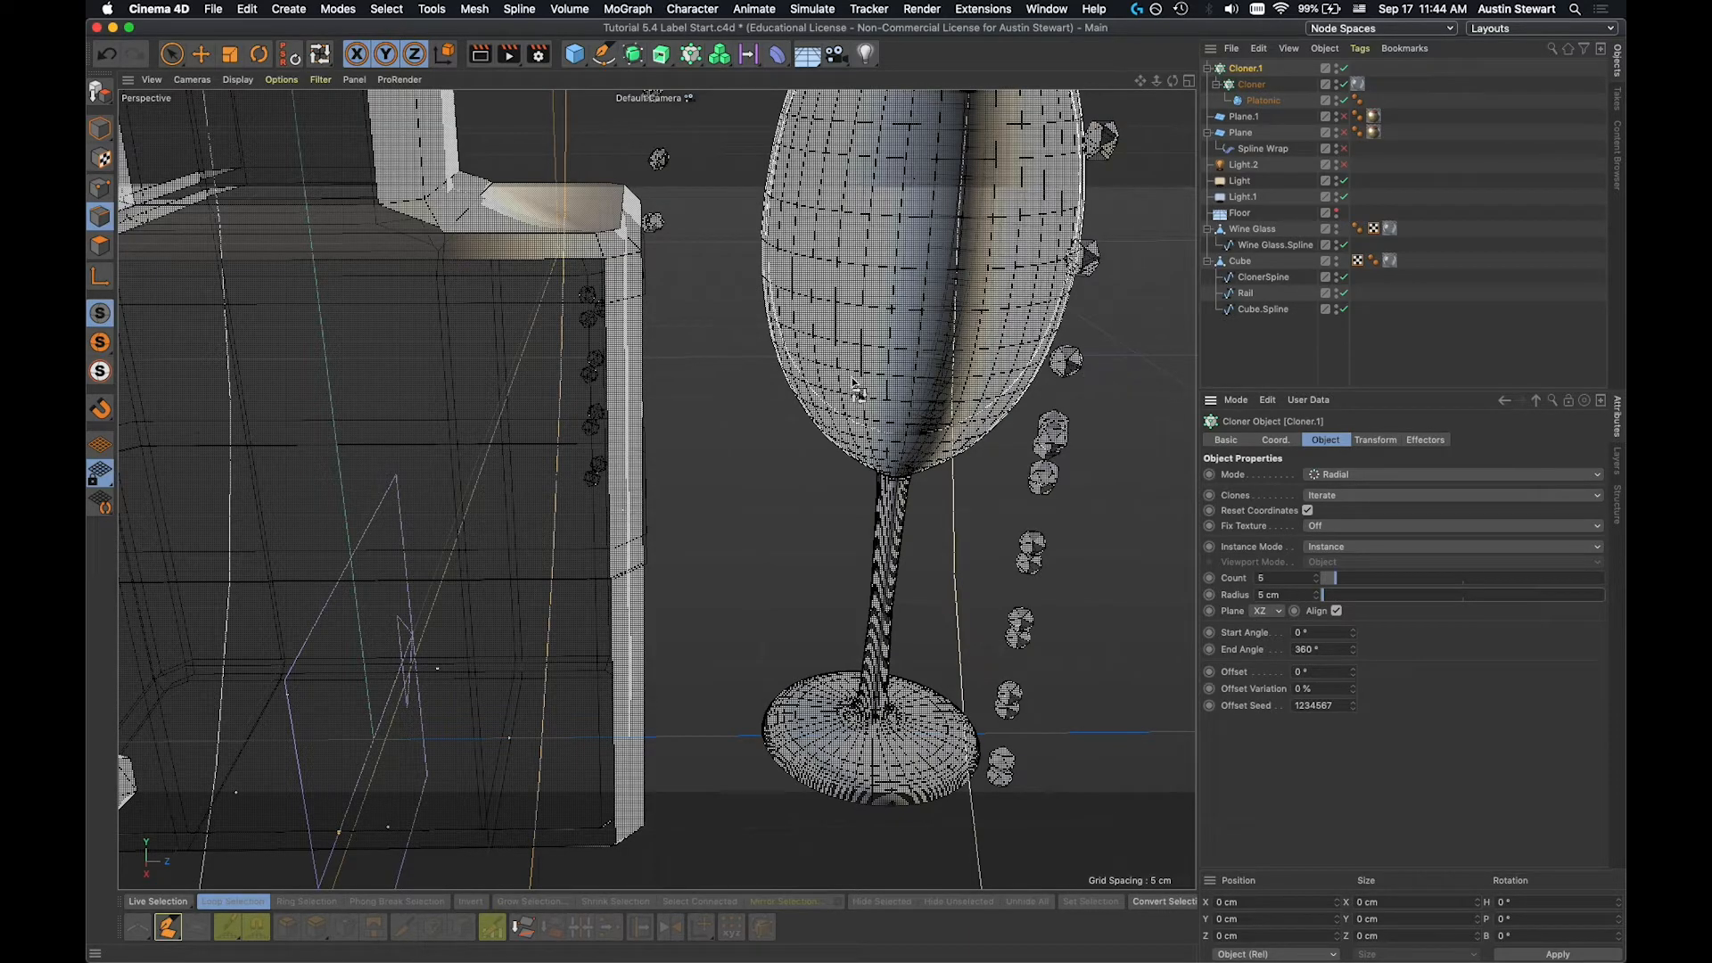
Raise the radial Cloner's count to 8 and reduce its radius to 1 cm.
scroll(856, 388, "down", 2)
scroll(856, 388, "down", 5)
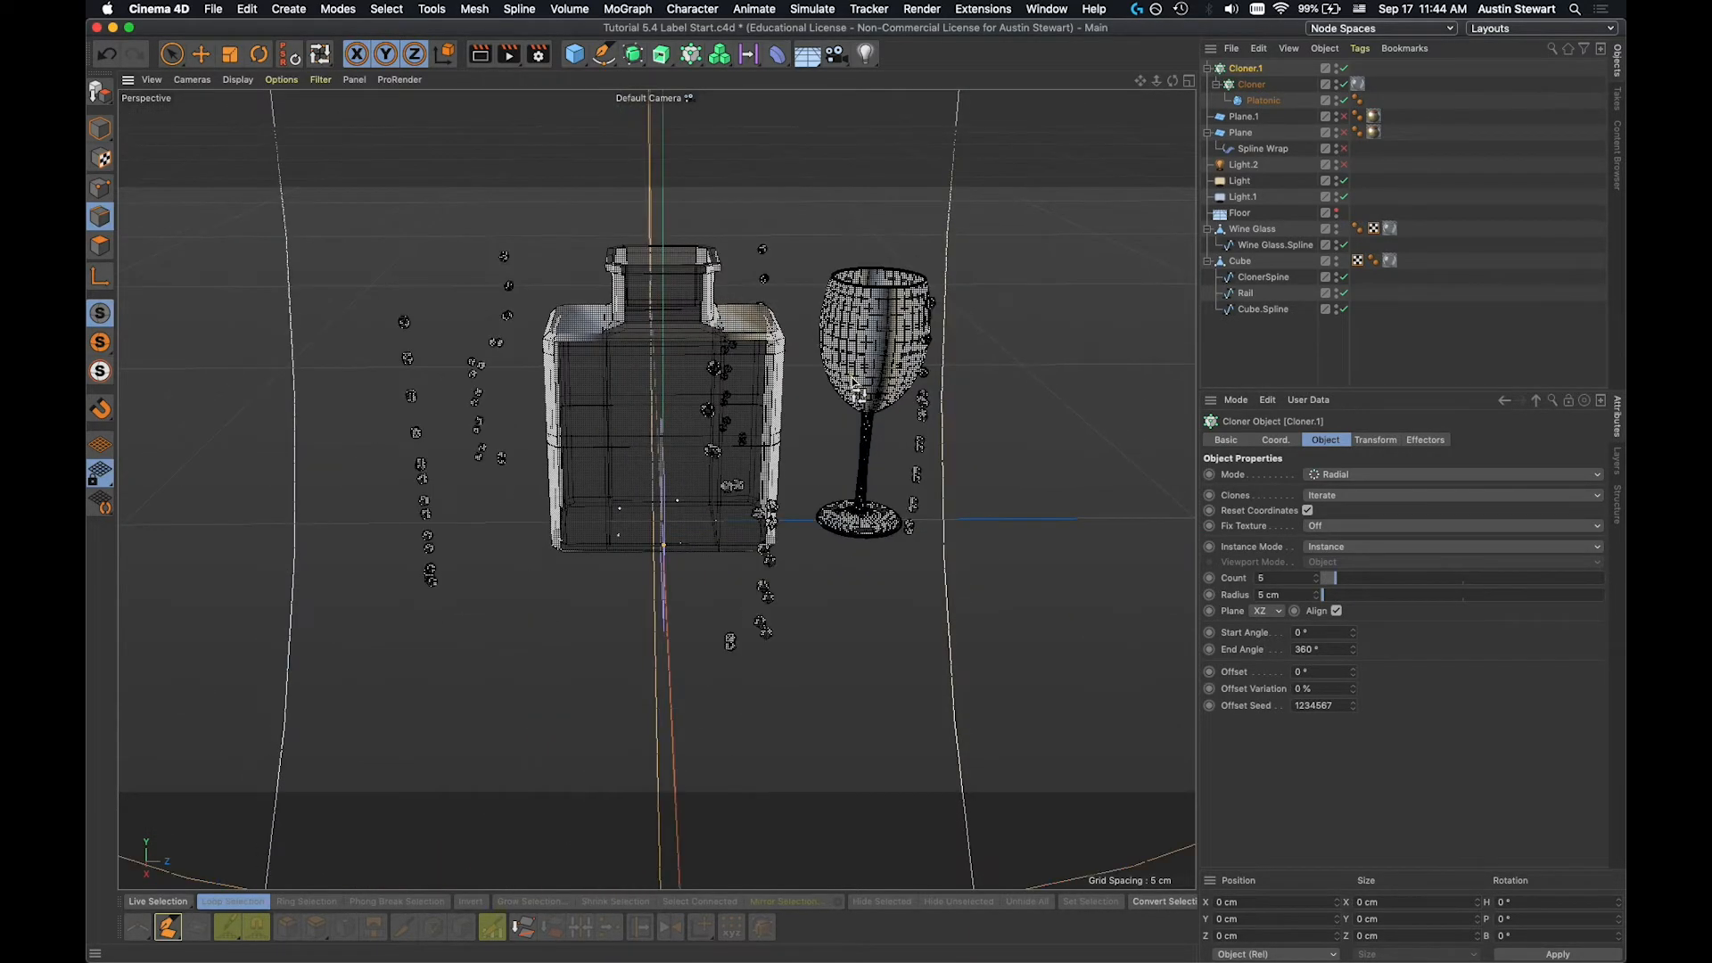
scroll(856, 388, "down", 1)
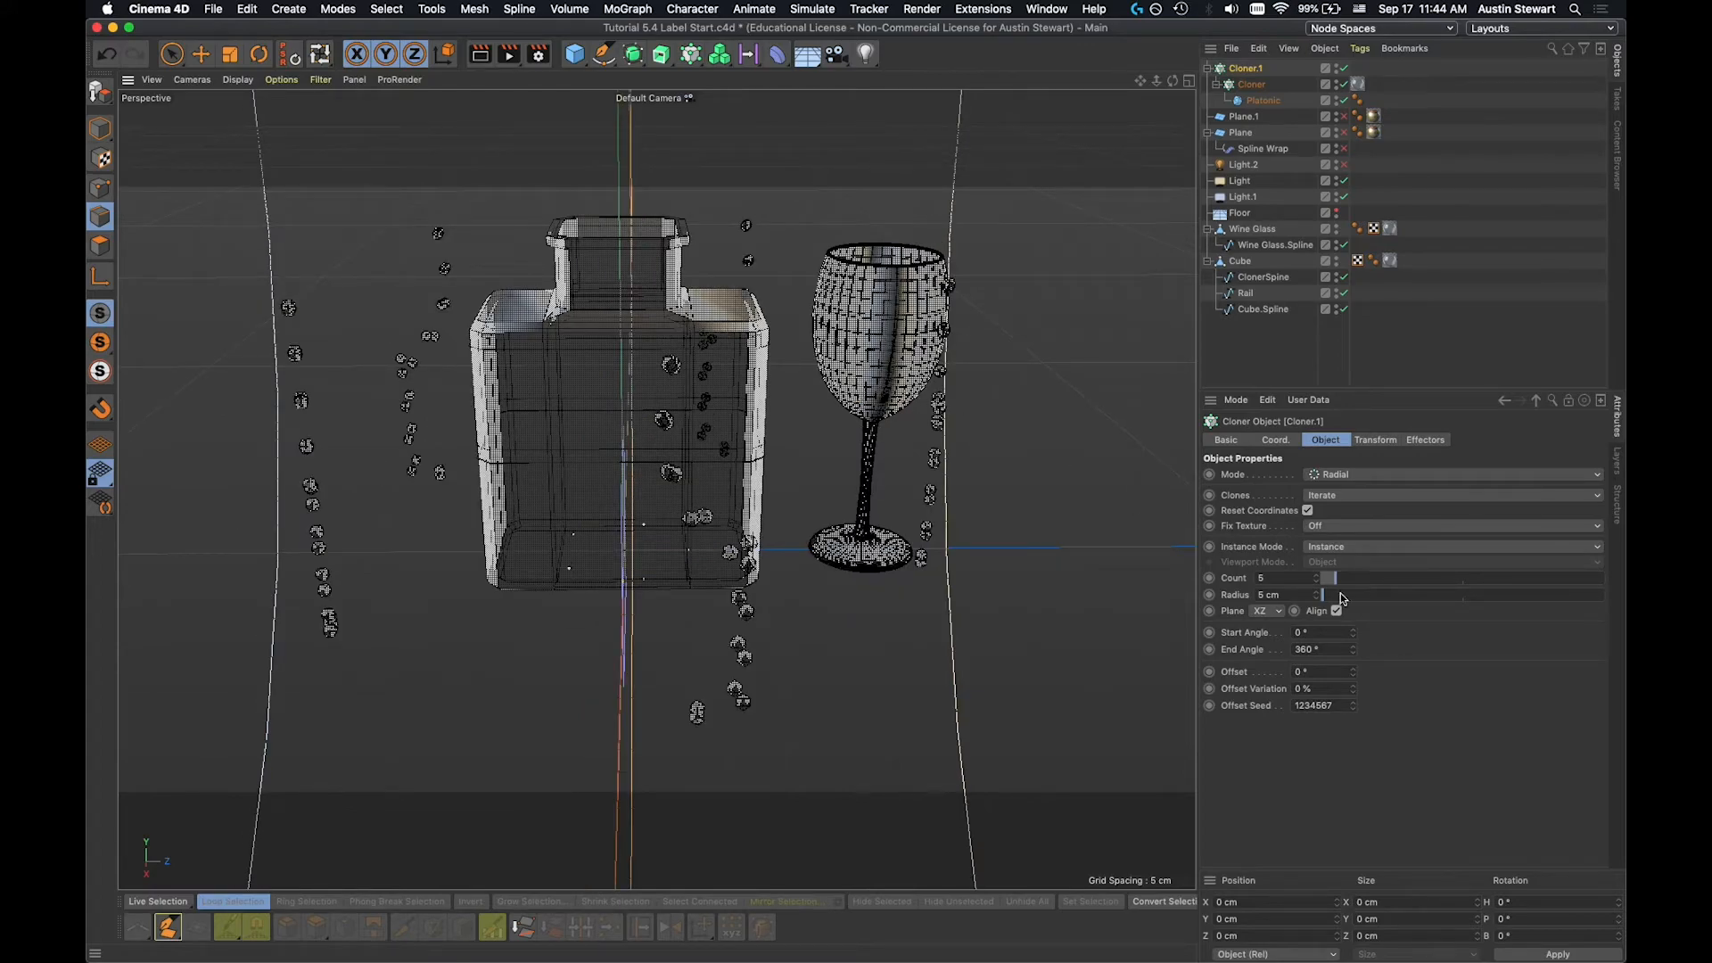
left_click_drag(1337, 583, 1344, 580)
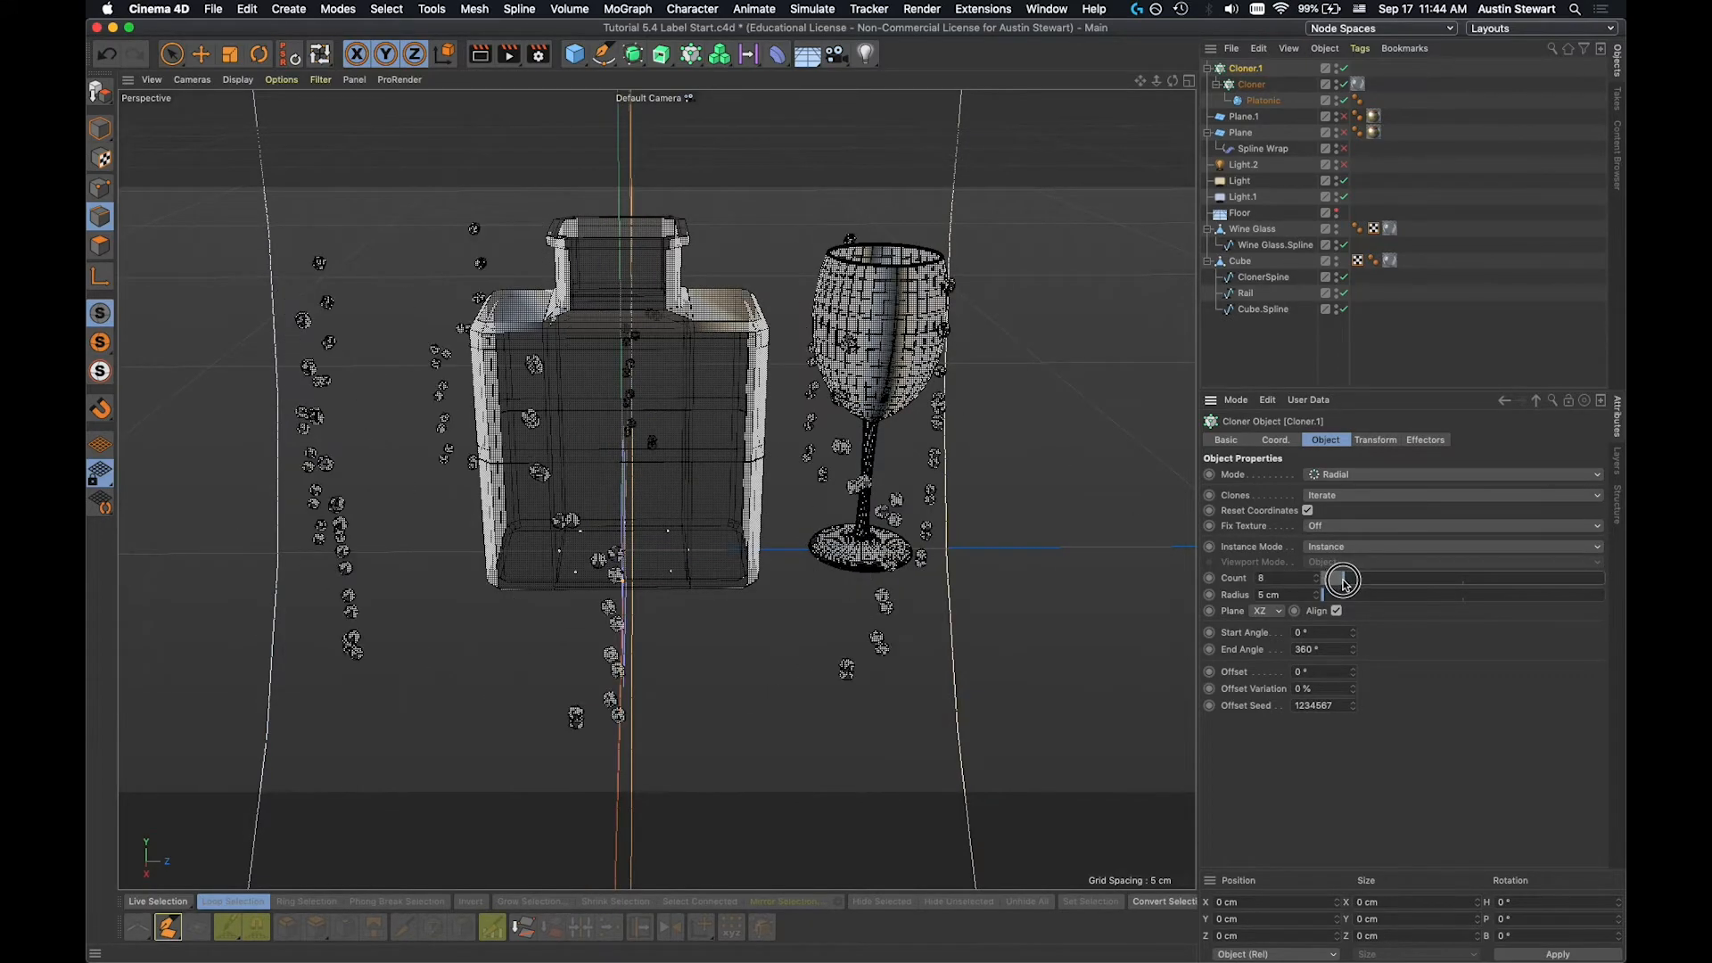
left_click(1290, 595)
type("1")
key("Return")
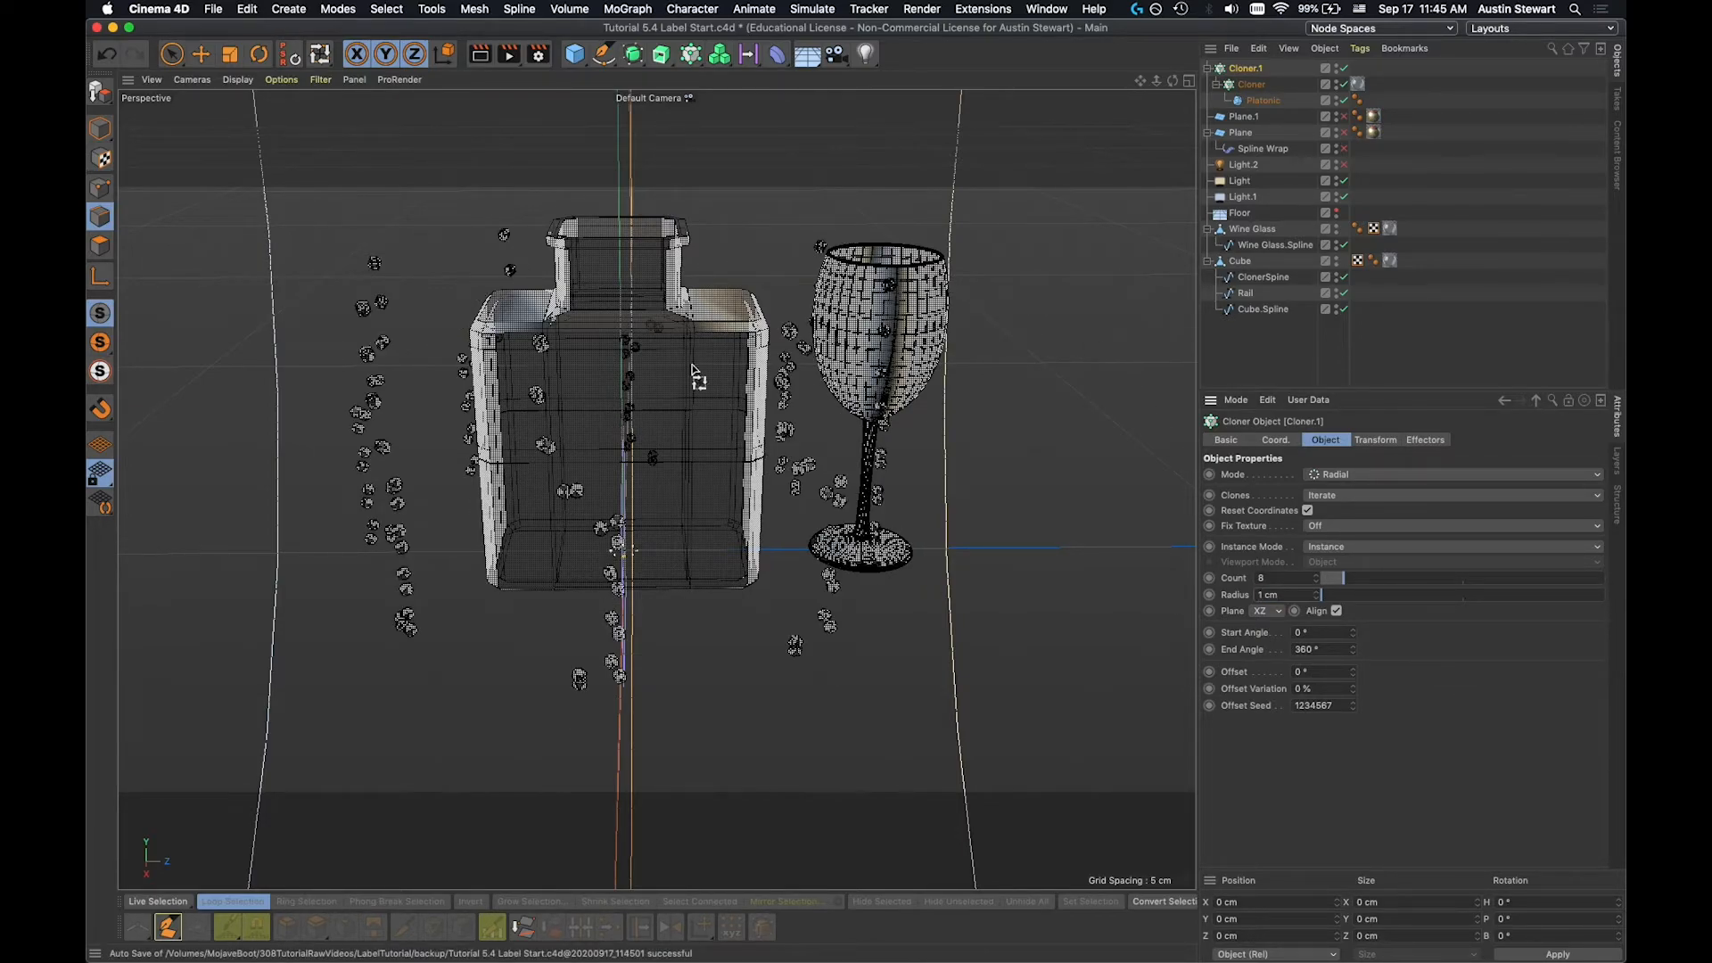
Delete the Null nested under the radial Cloner.
left_click_drag(756, 502, 736, 421, "alt")
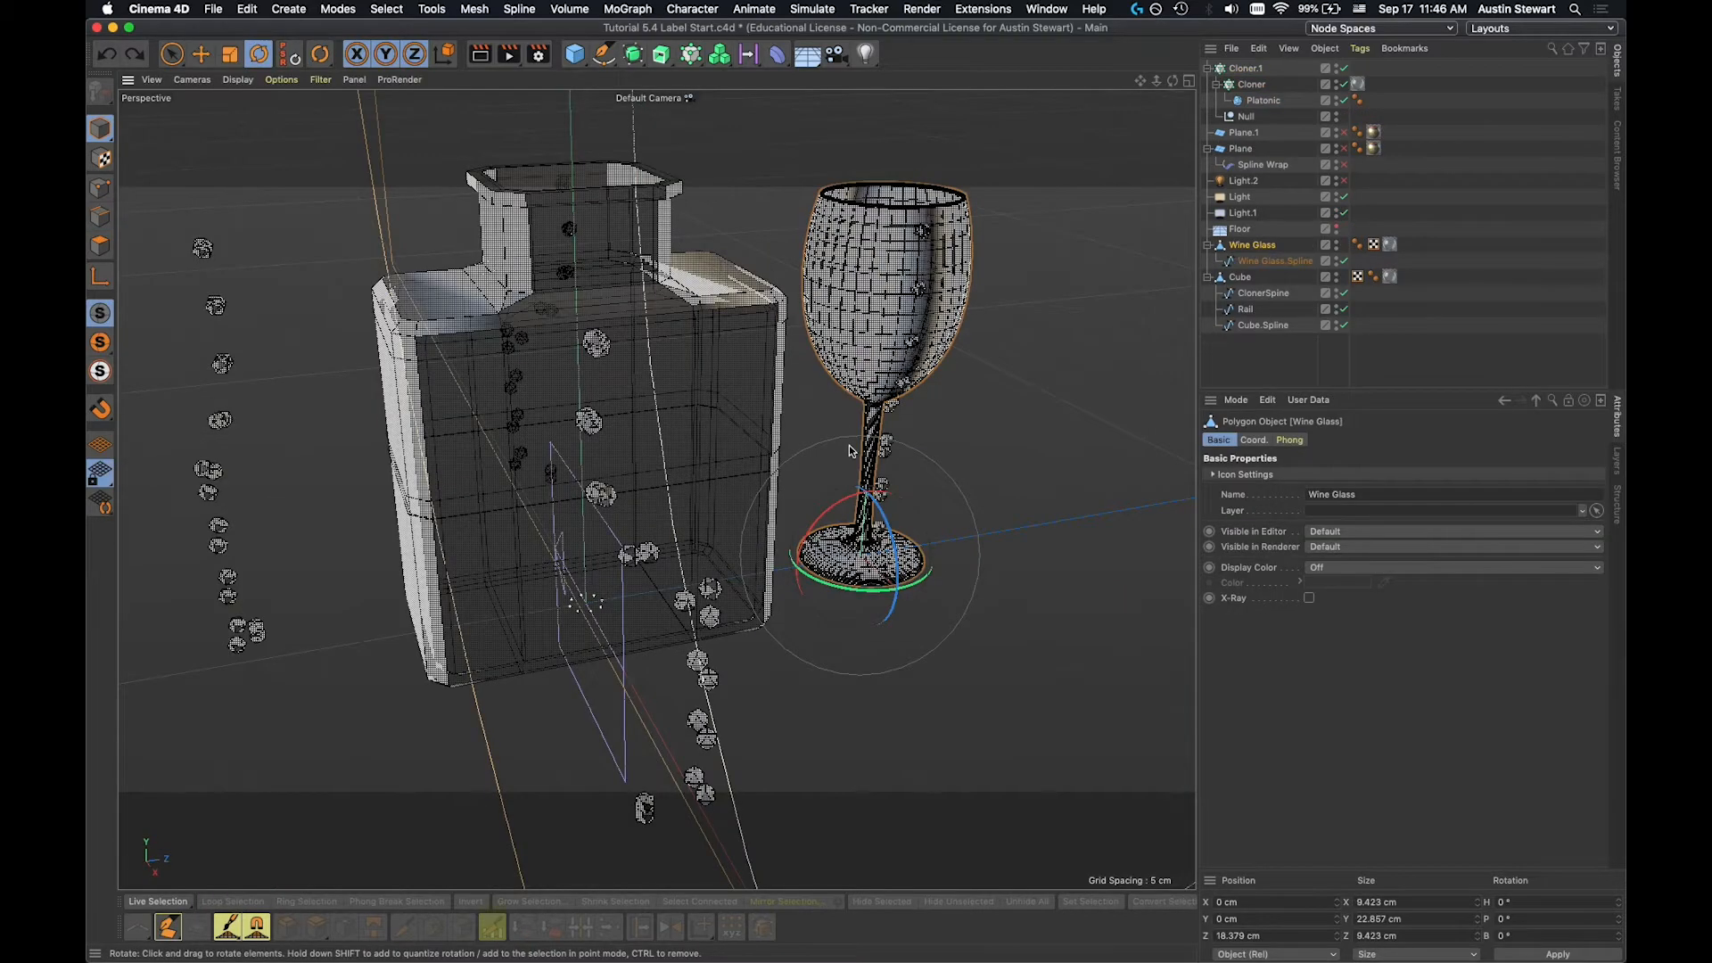
scroll(850, 451, "down", 2)
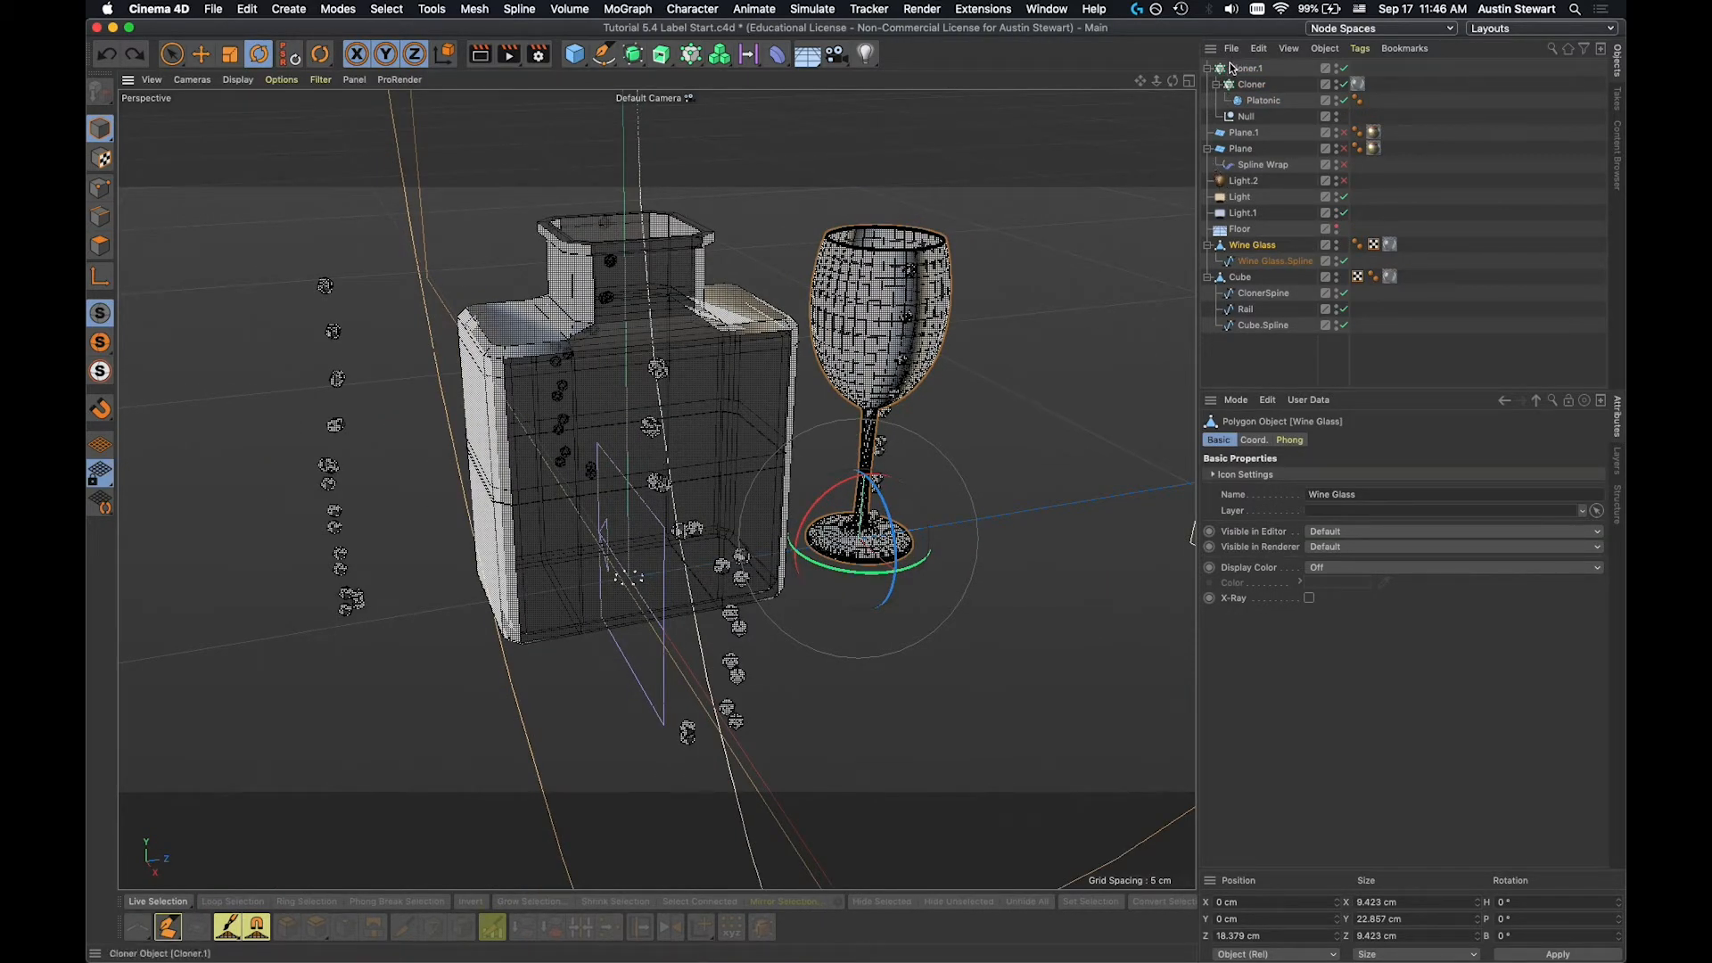
left_click(1243, 119)
key("Delete")
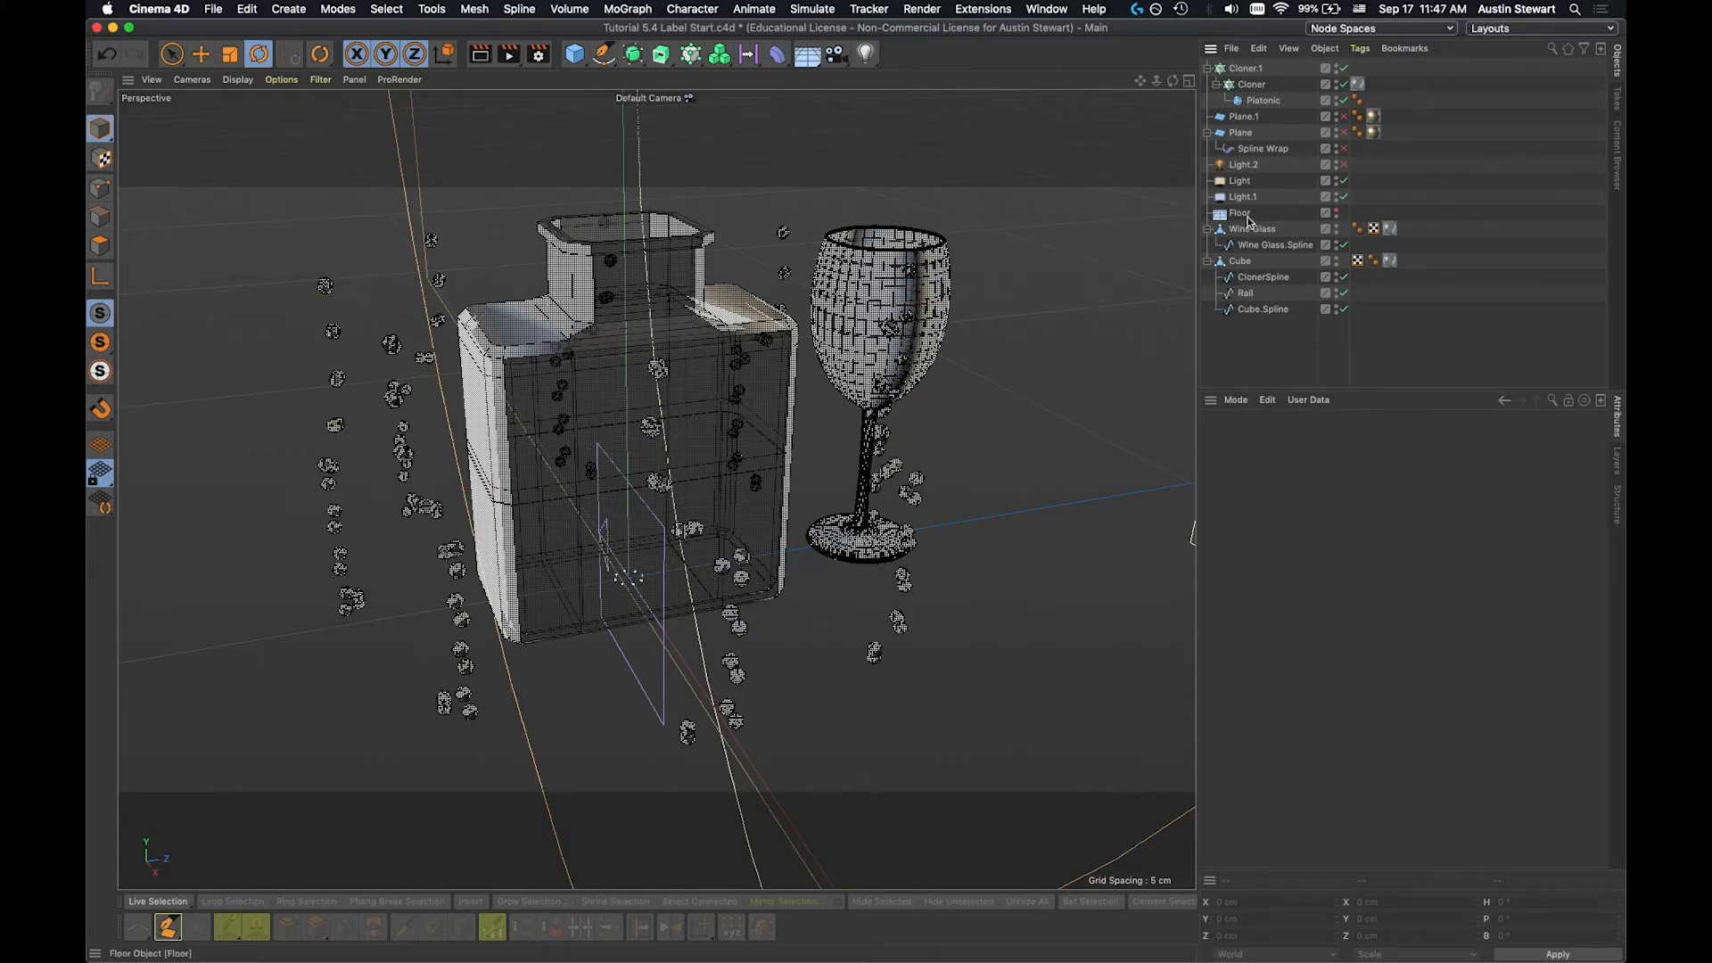
Hide the Cube bottle and centre the Wine Glass by setting its Z position to 0 cm.
left_click(1339, 260)
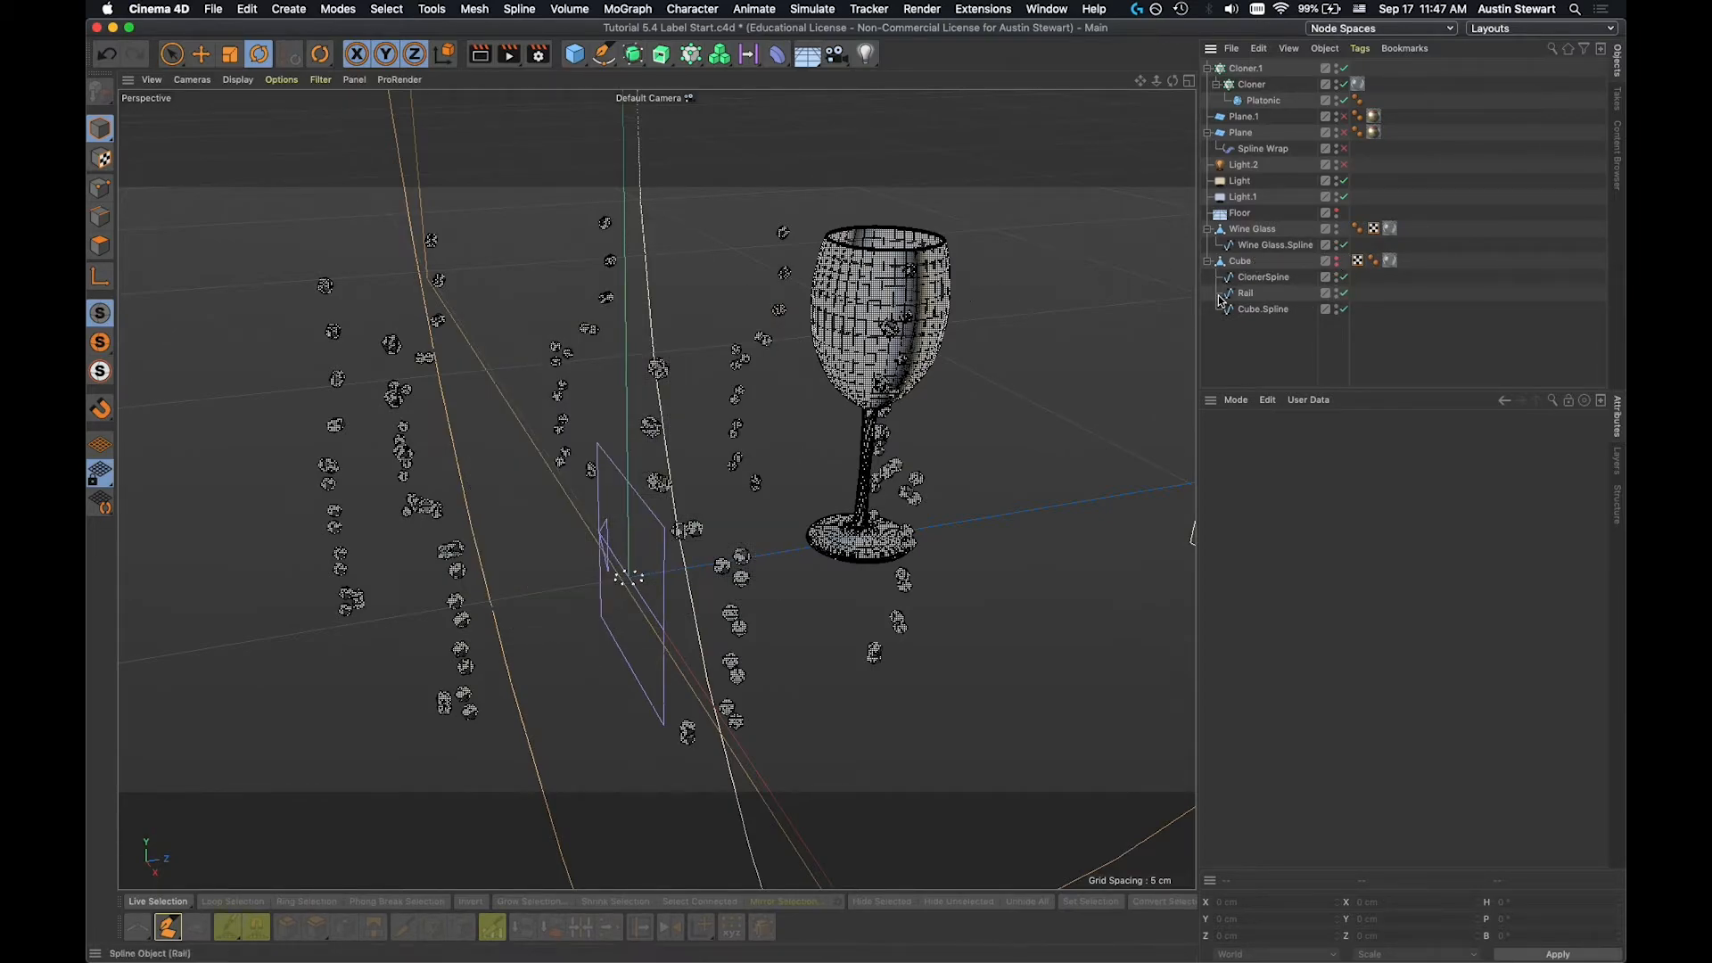
left_click(1251, 230)
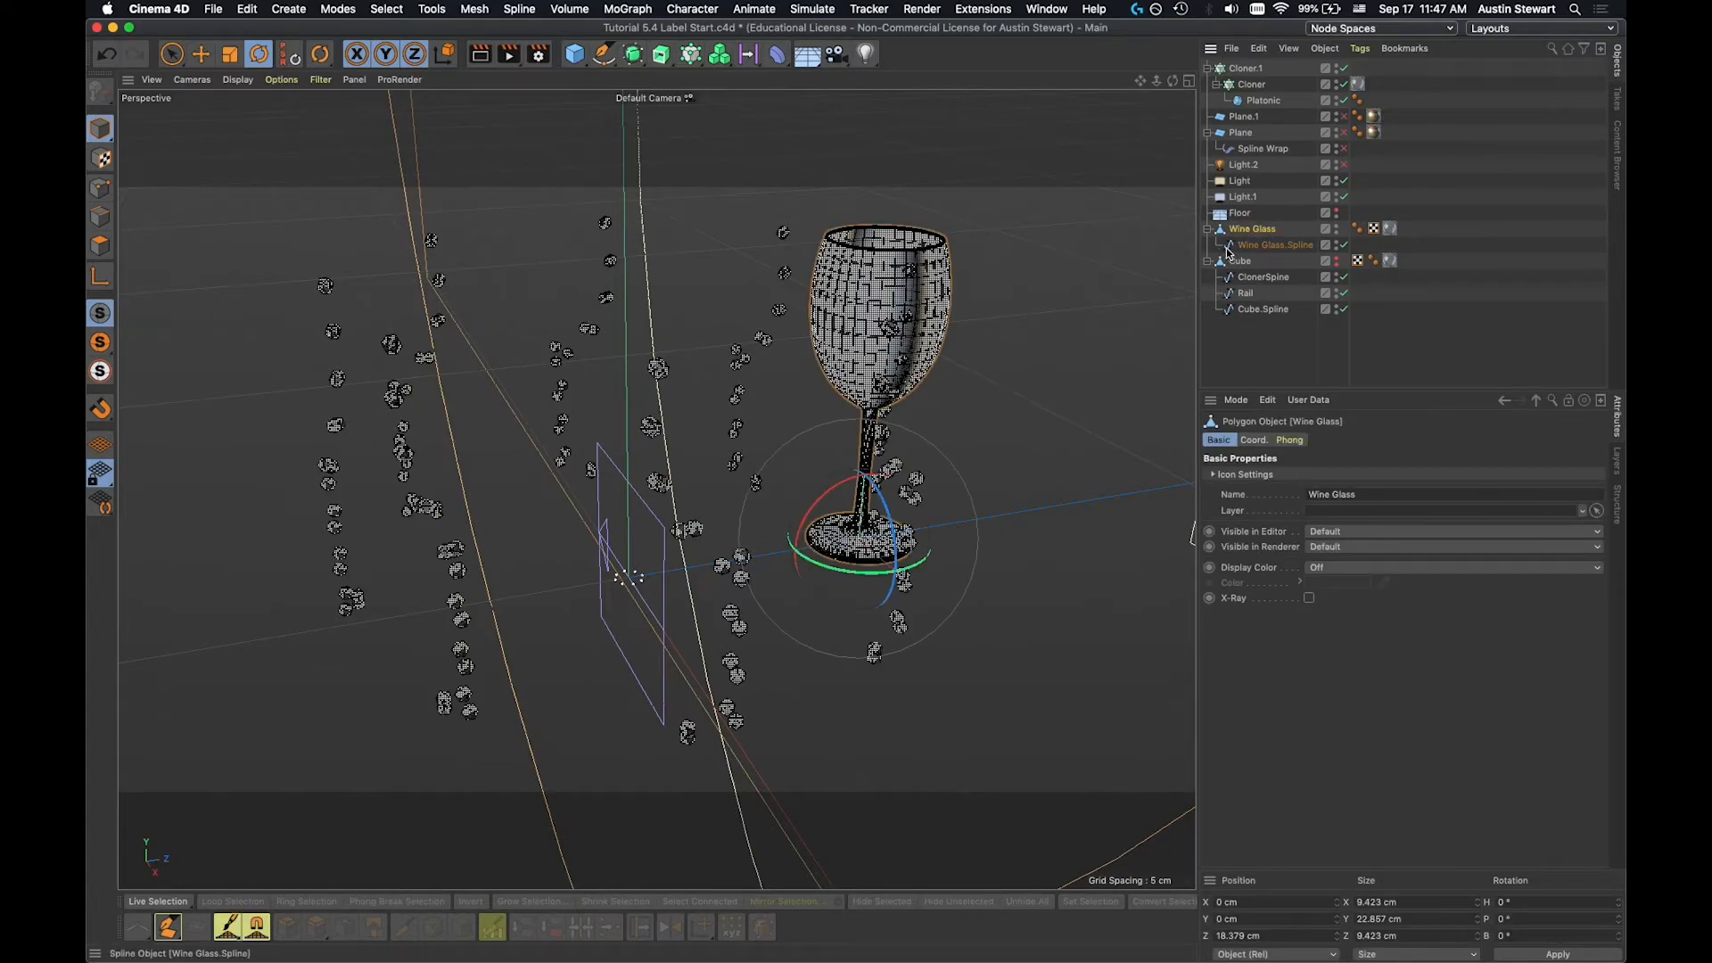
left_click(1268, 936)
type("0")
left_click(1574, 957)
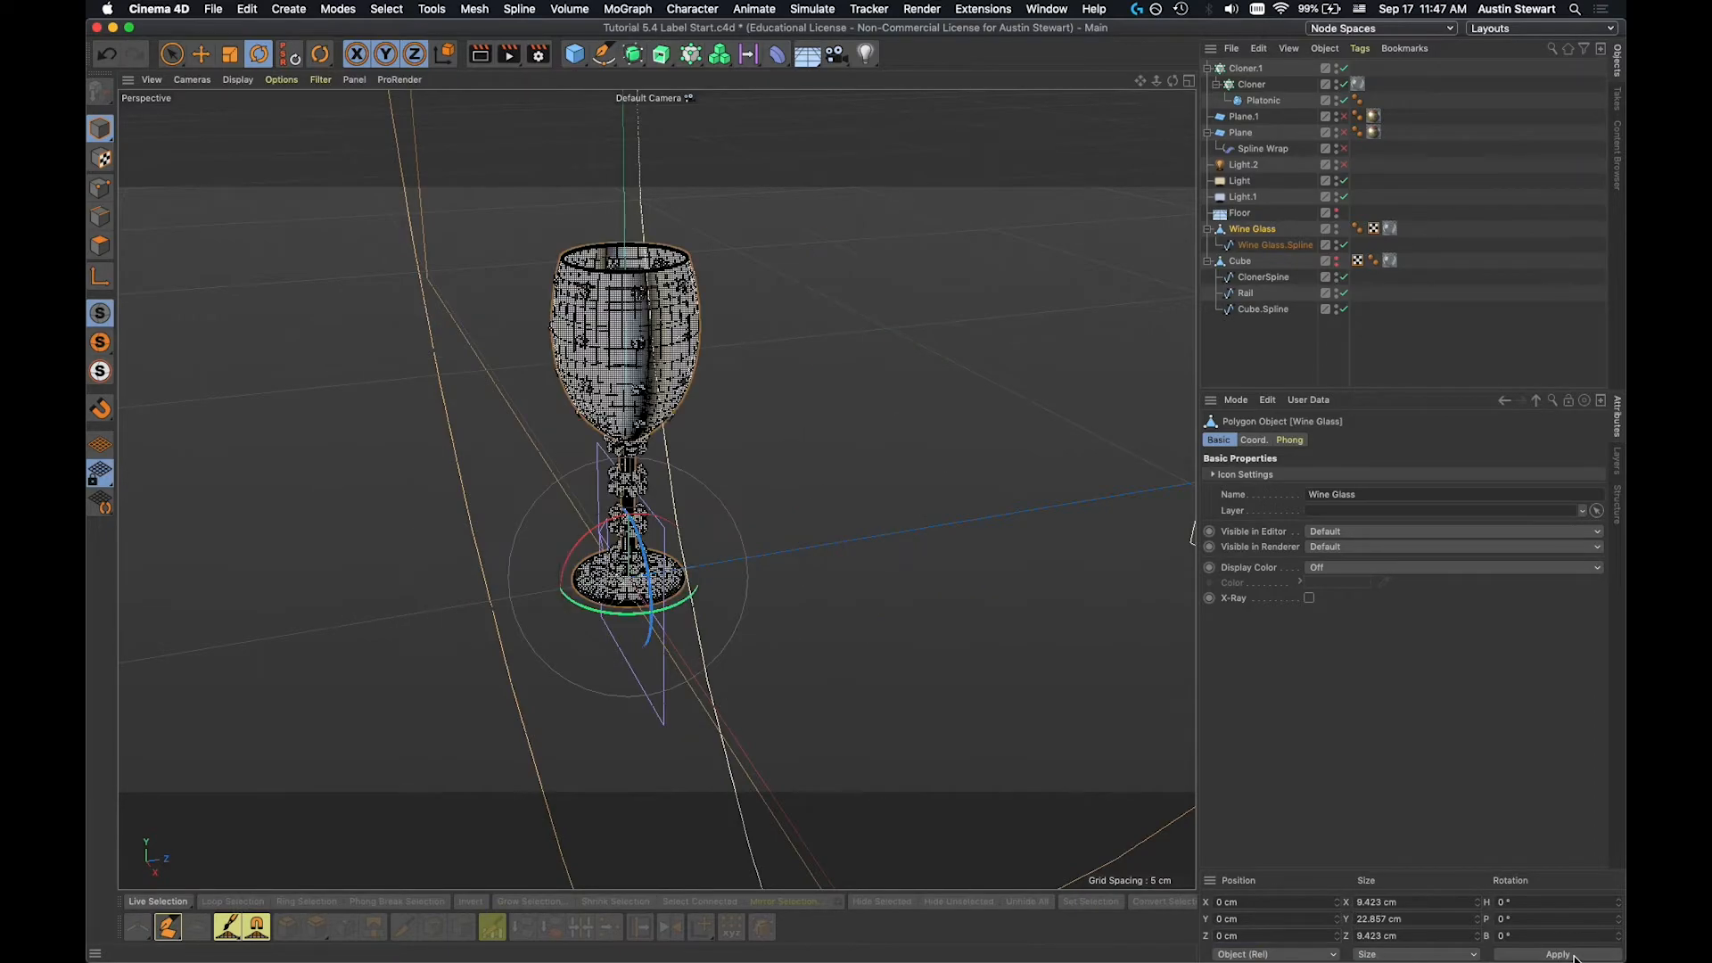
Examine how the clones sit around the wine glass and compare the settings of the nested and radial Cloners.
scroll(629, 382, "up", 5)
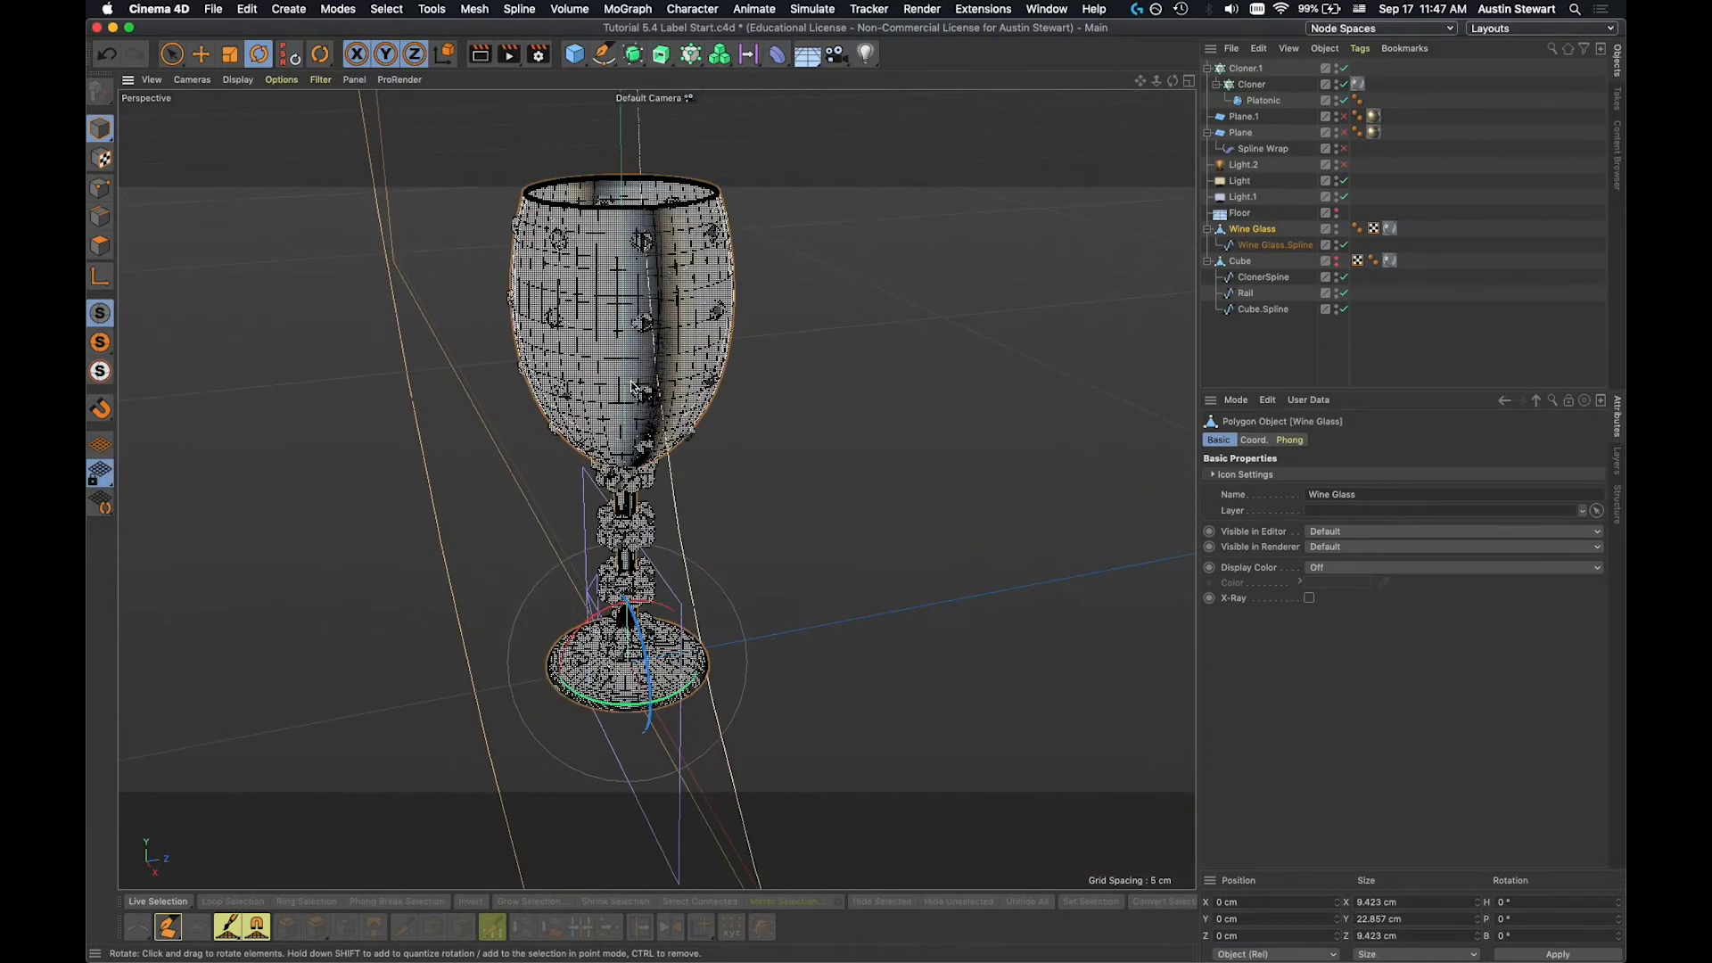
scroll(633, 386, "up", 2)
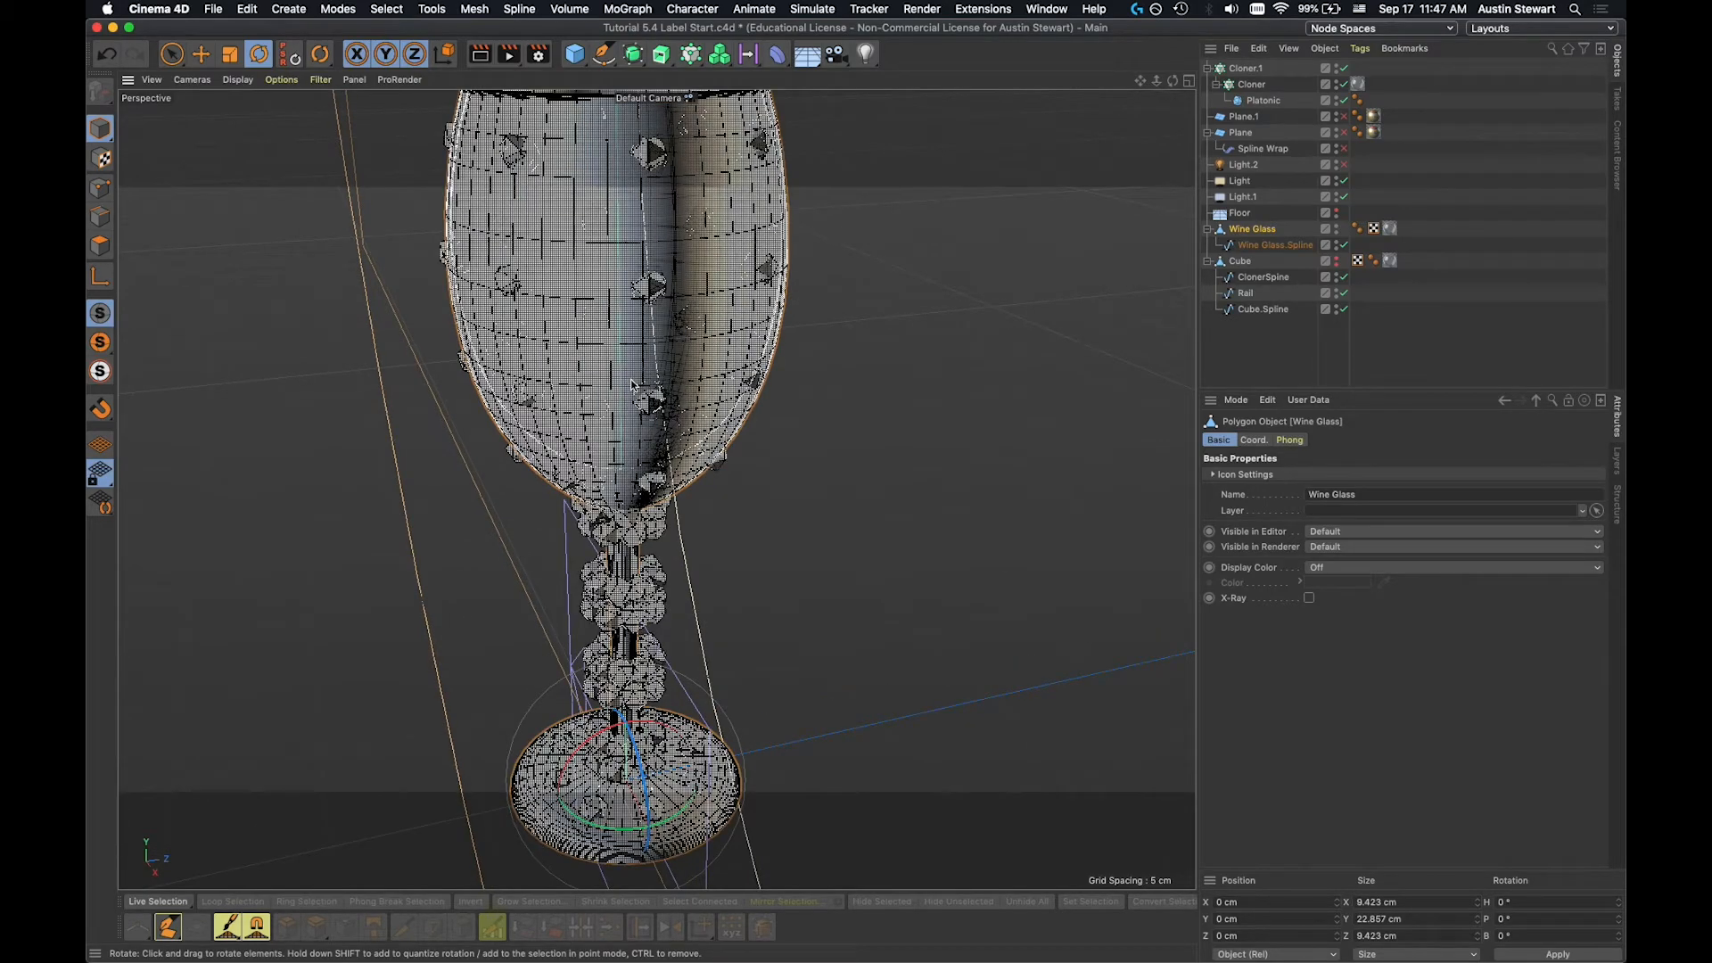
scroll(615, 516, "up", 2)
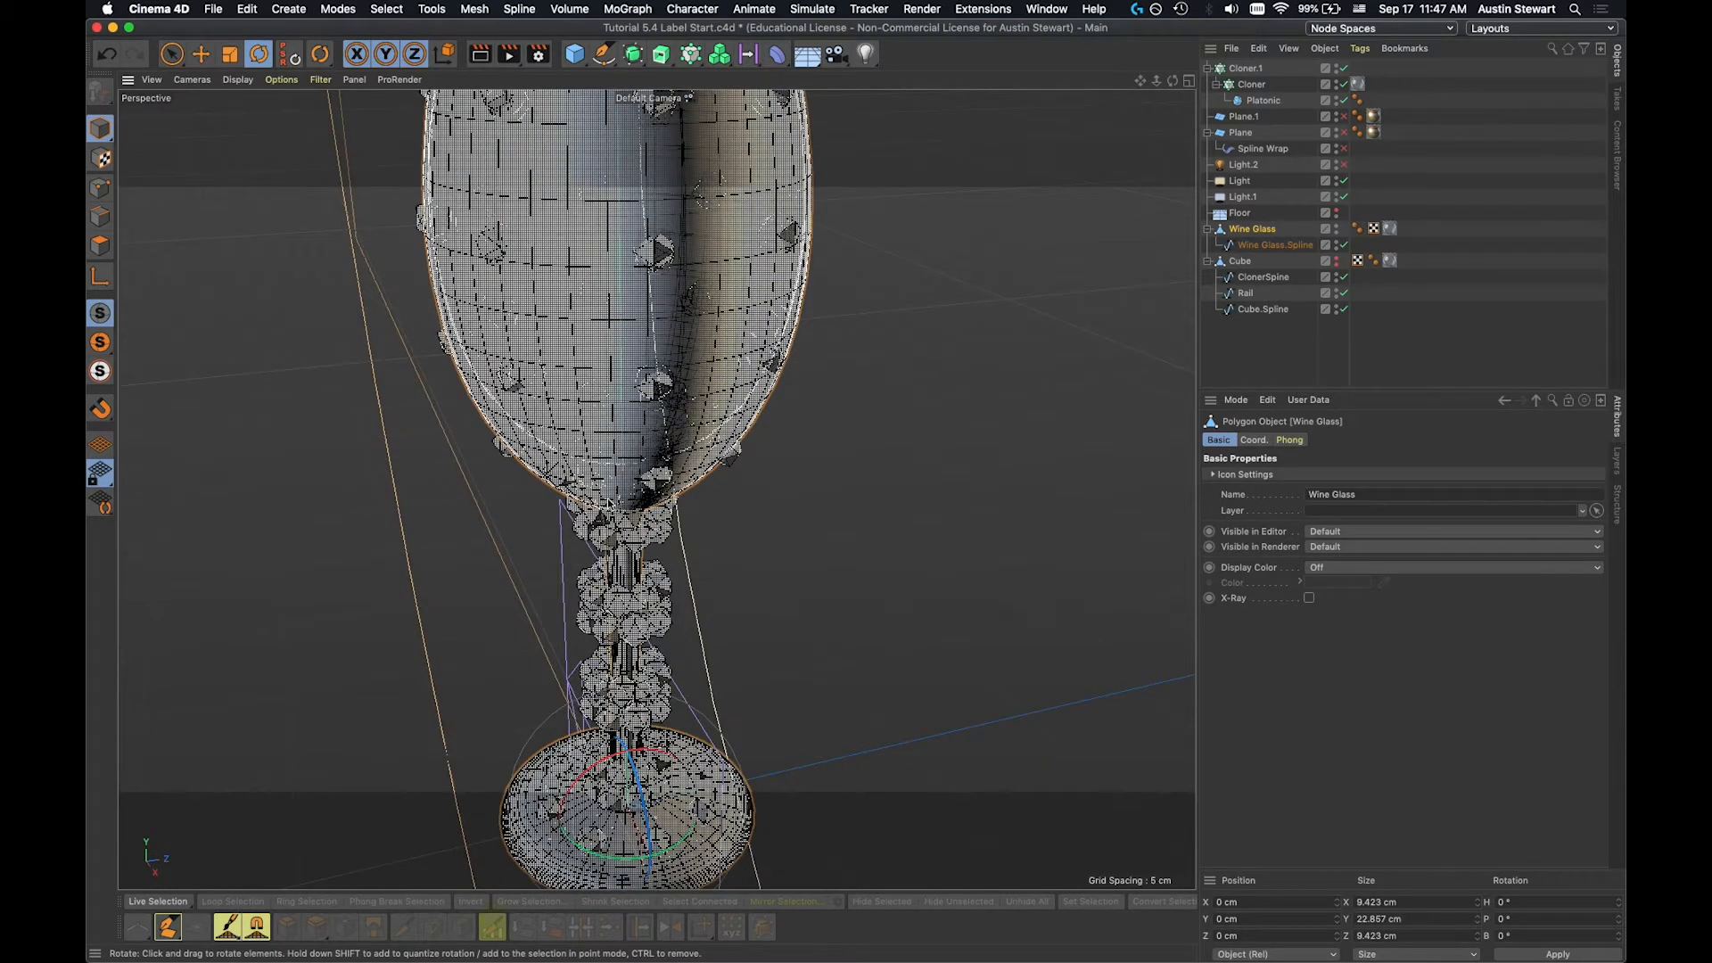
left_click_drag(603, 504, 1047, 275, "alt")
left_click(1251, 84)
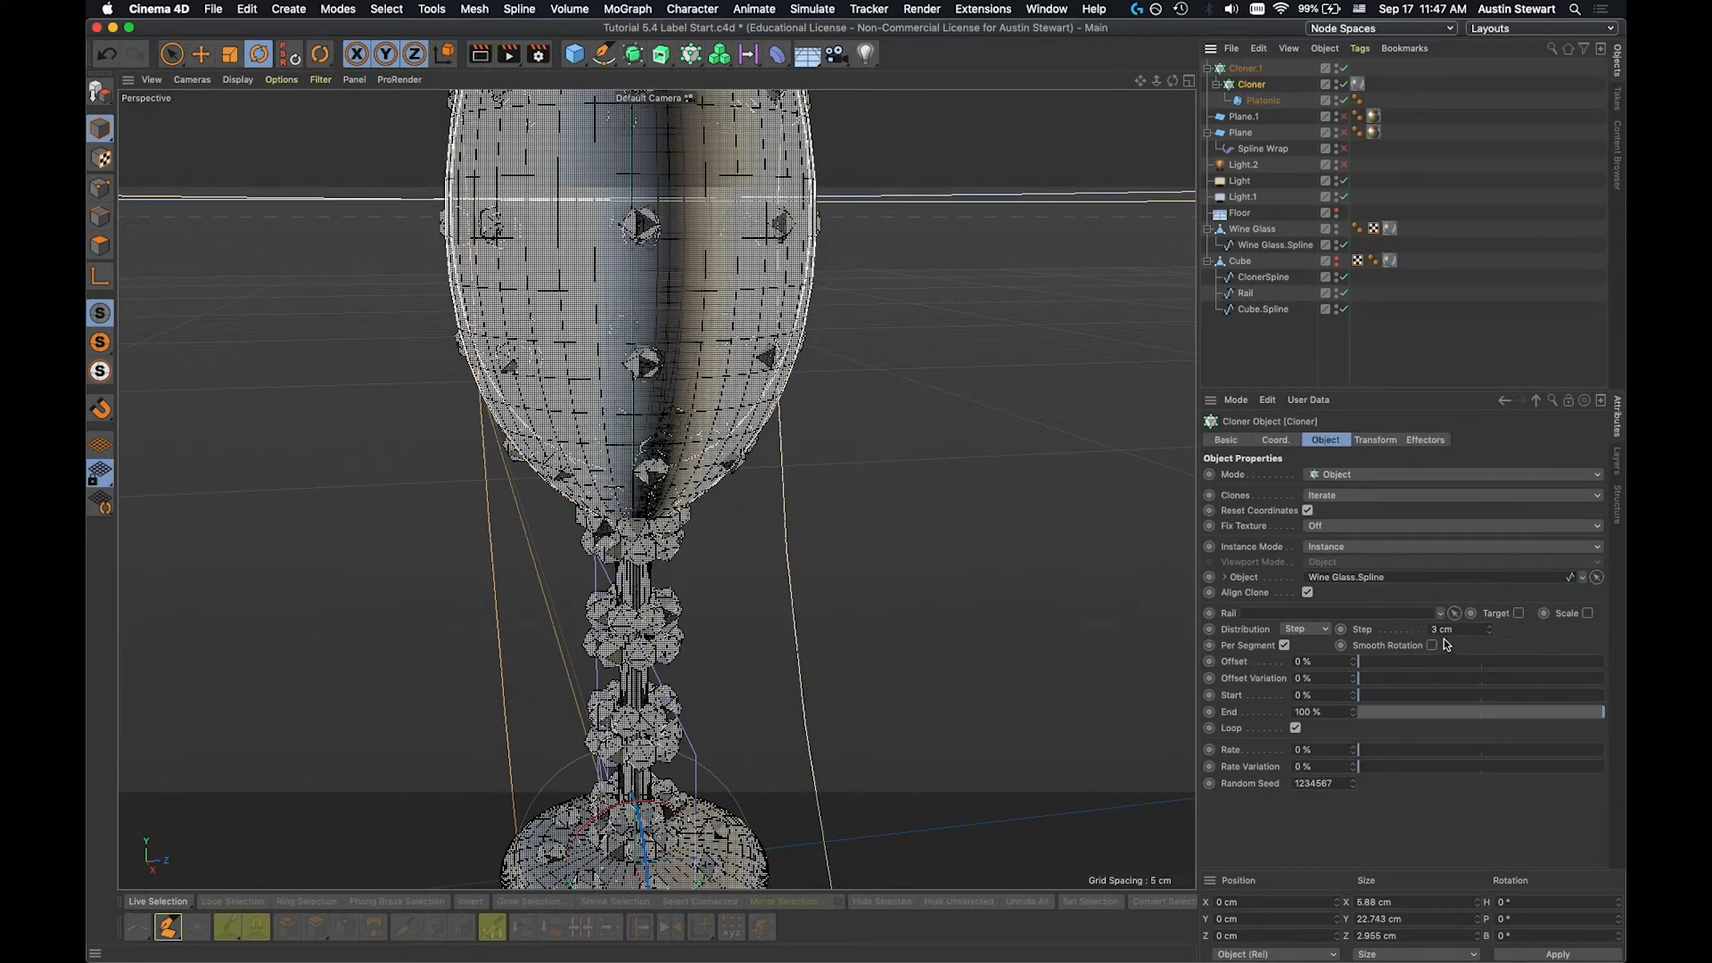
left_click(1248, 68)
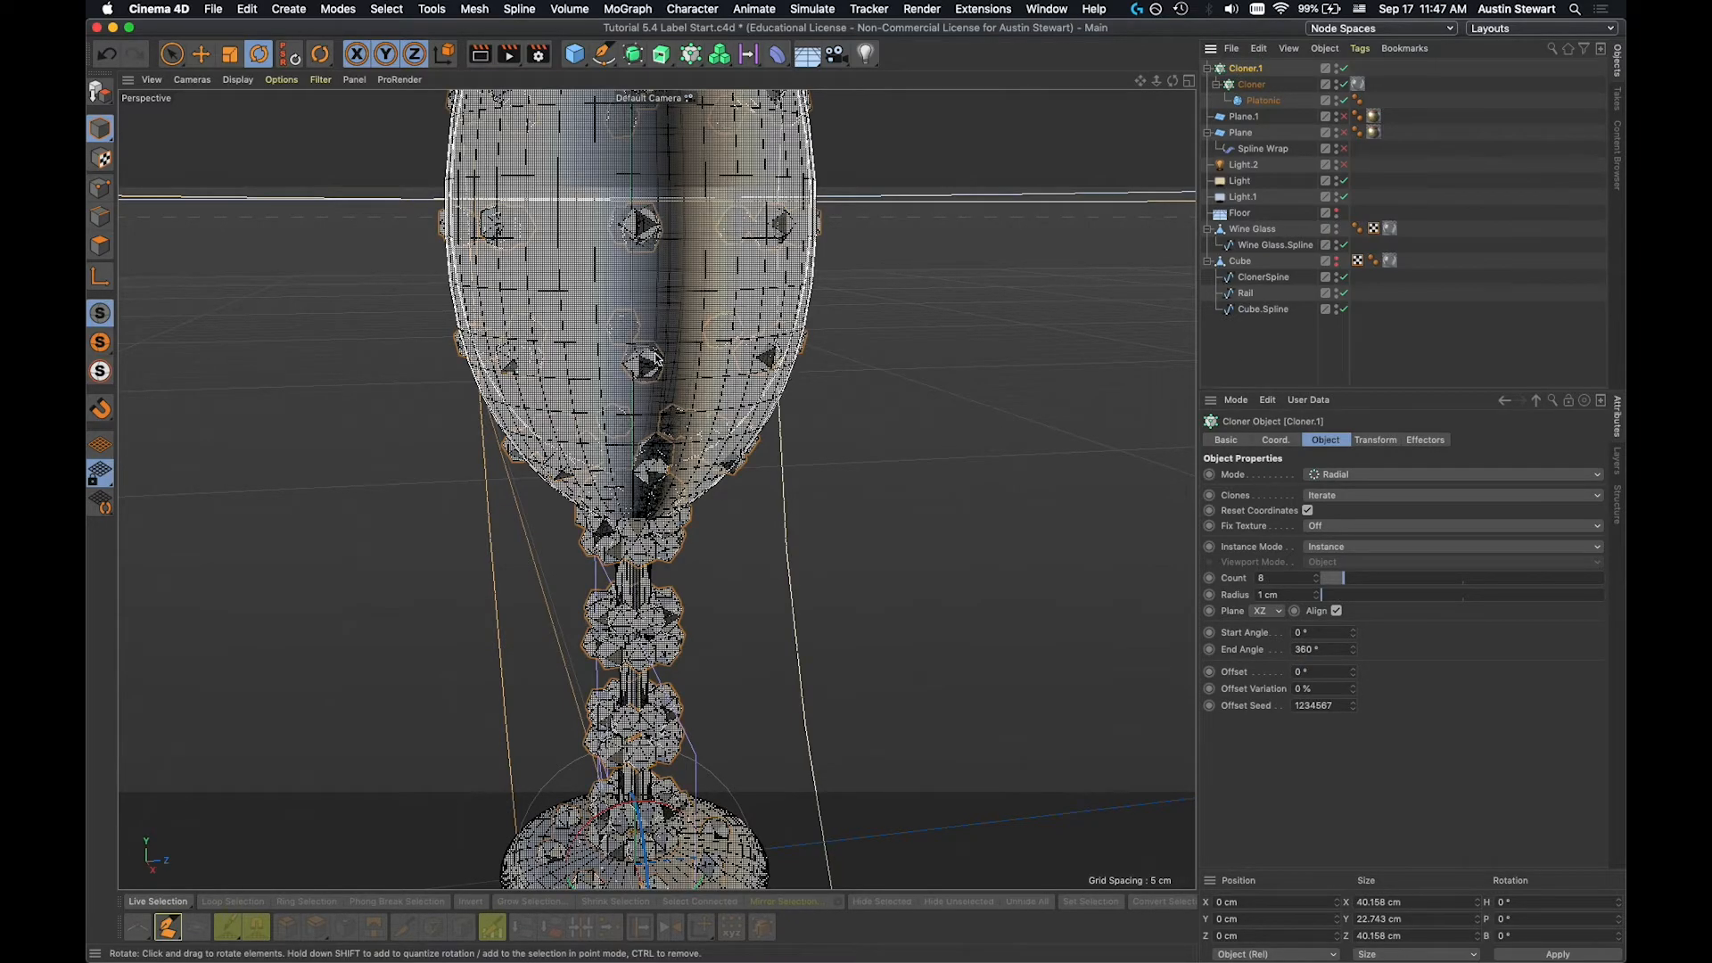
scroll(655, 359, "down", 3)
scroll(656, 359, "up", 2)
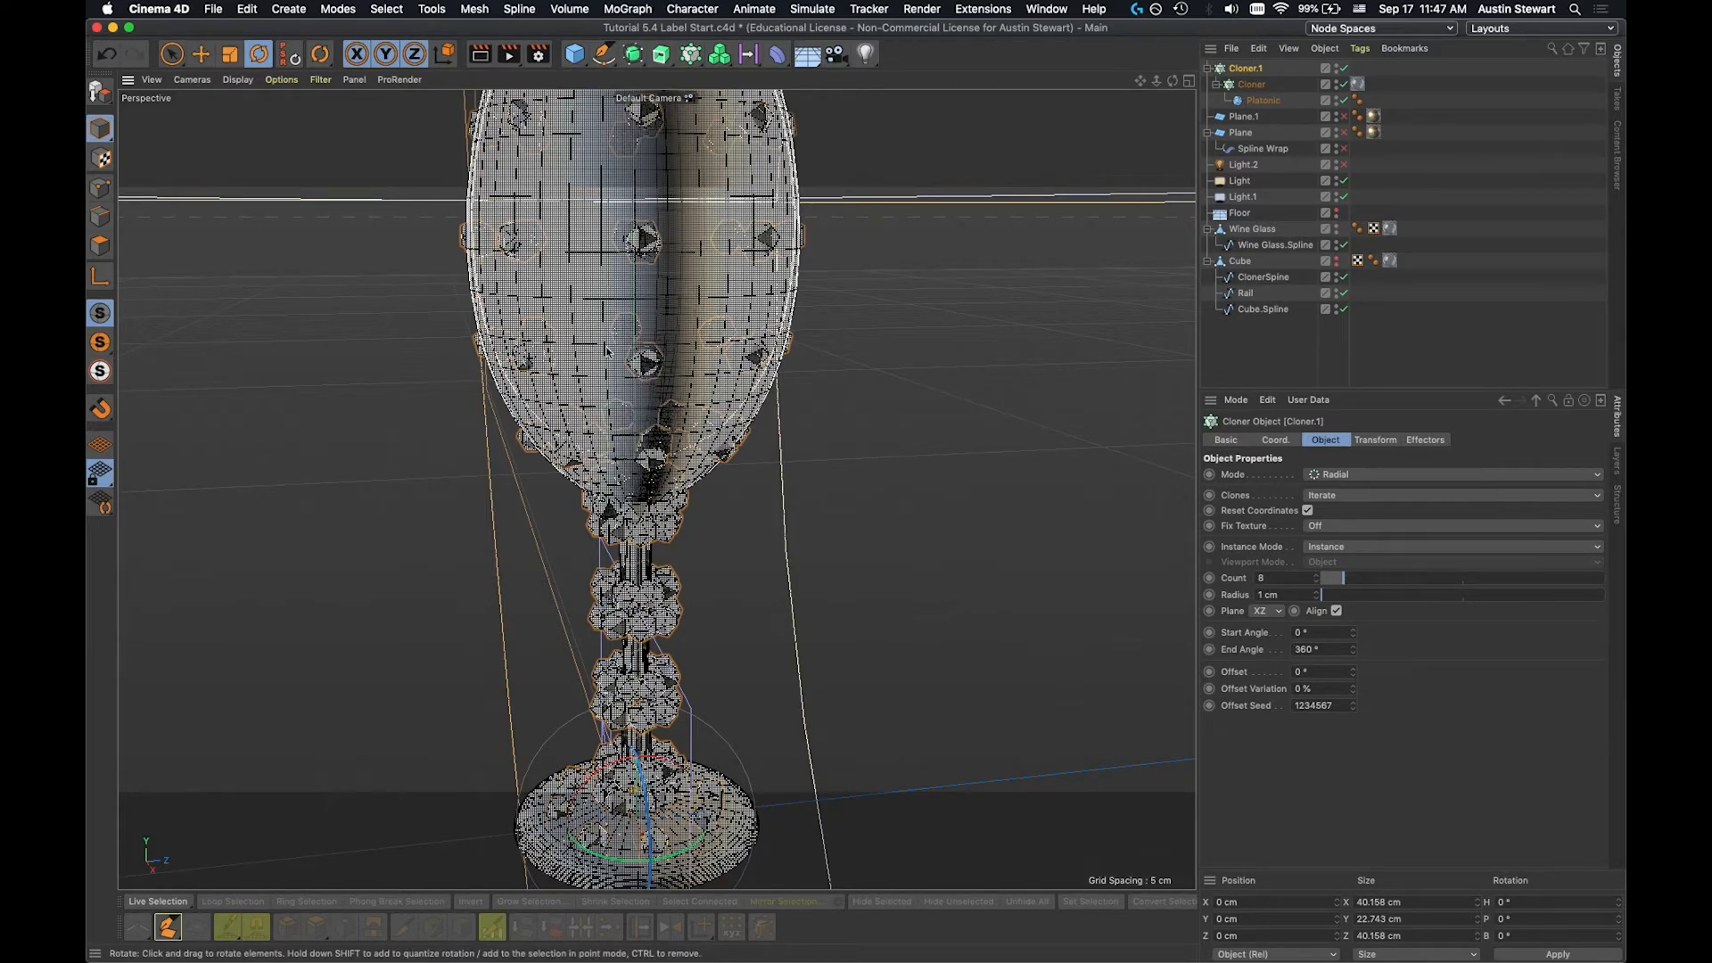
mouse_move(551, 276)
left_mouse_down("alt")
mouse_move(726, 347)
mouse_move(753, 271)
mouse_move(516, 286)
mouse_move(559, 270)
left_mouse_up("alt")
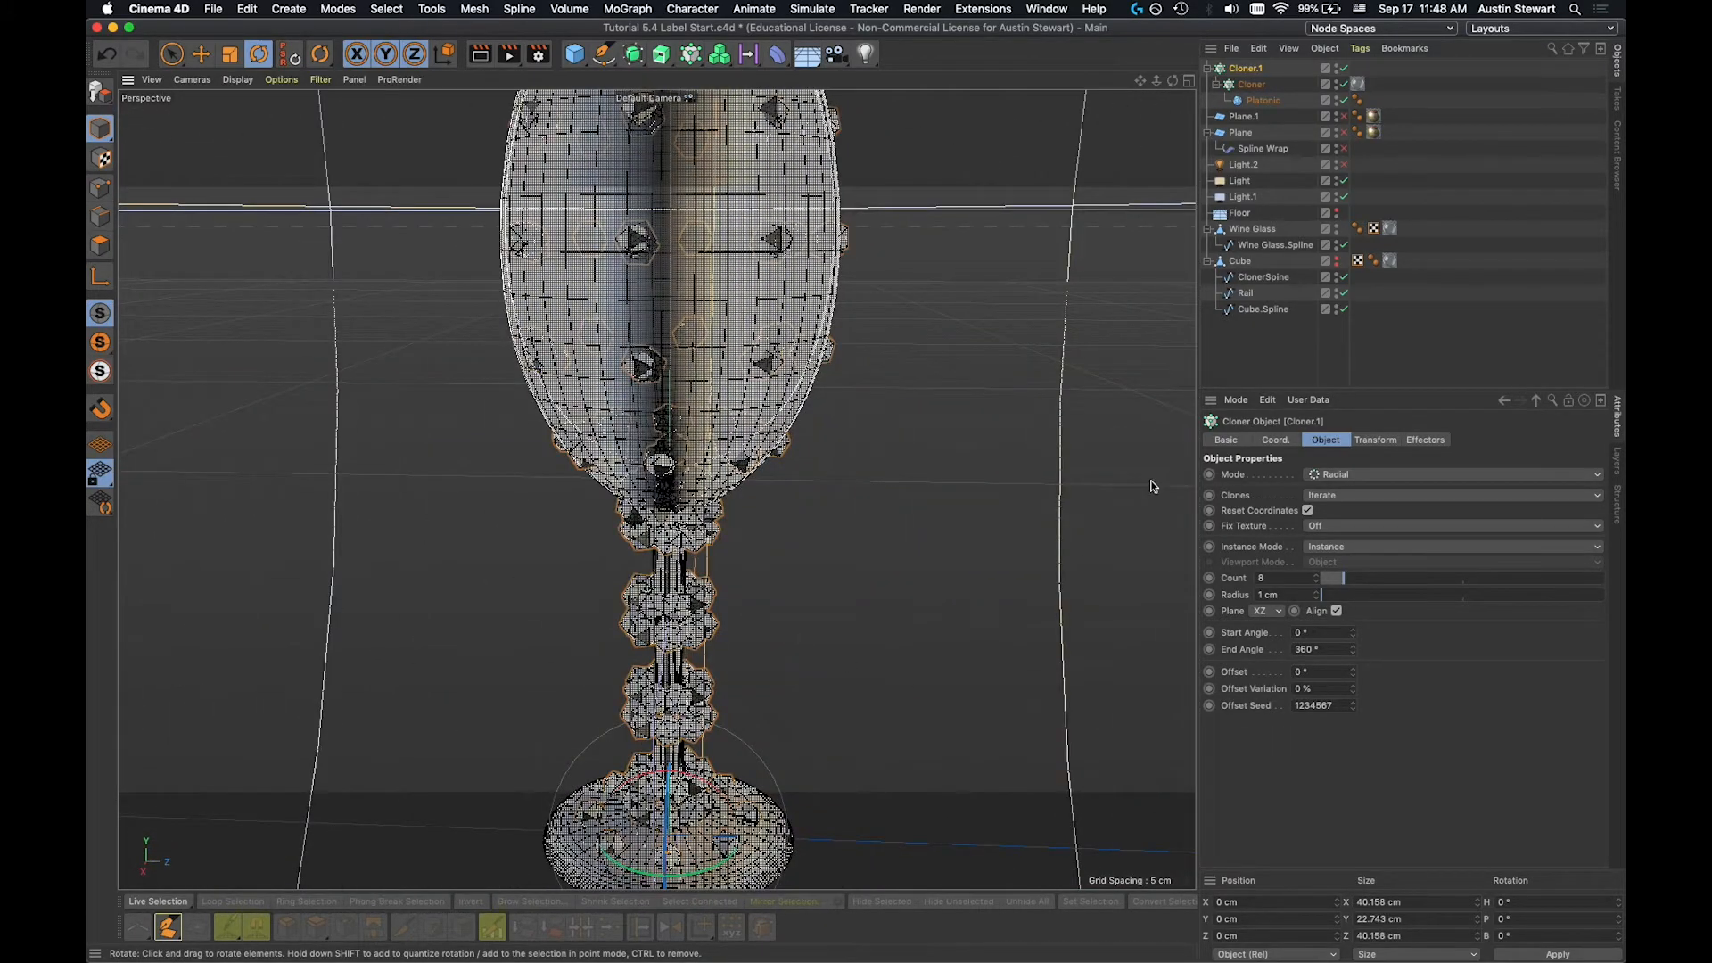
Turn off Loop on the nested Cloner and set its spline distribution's Start to 27 %, keeping Offset at 0 %.
left_click(1252, 85)
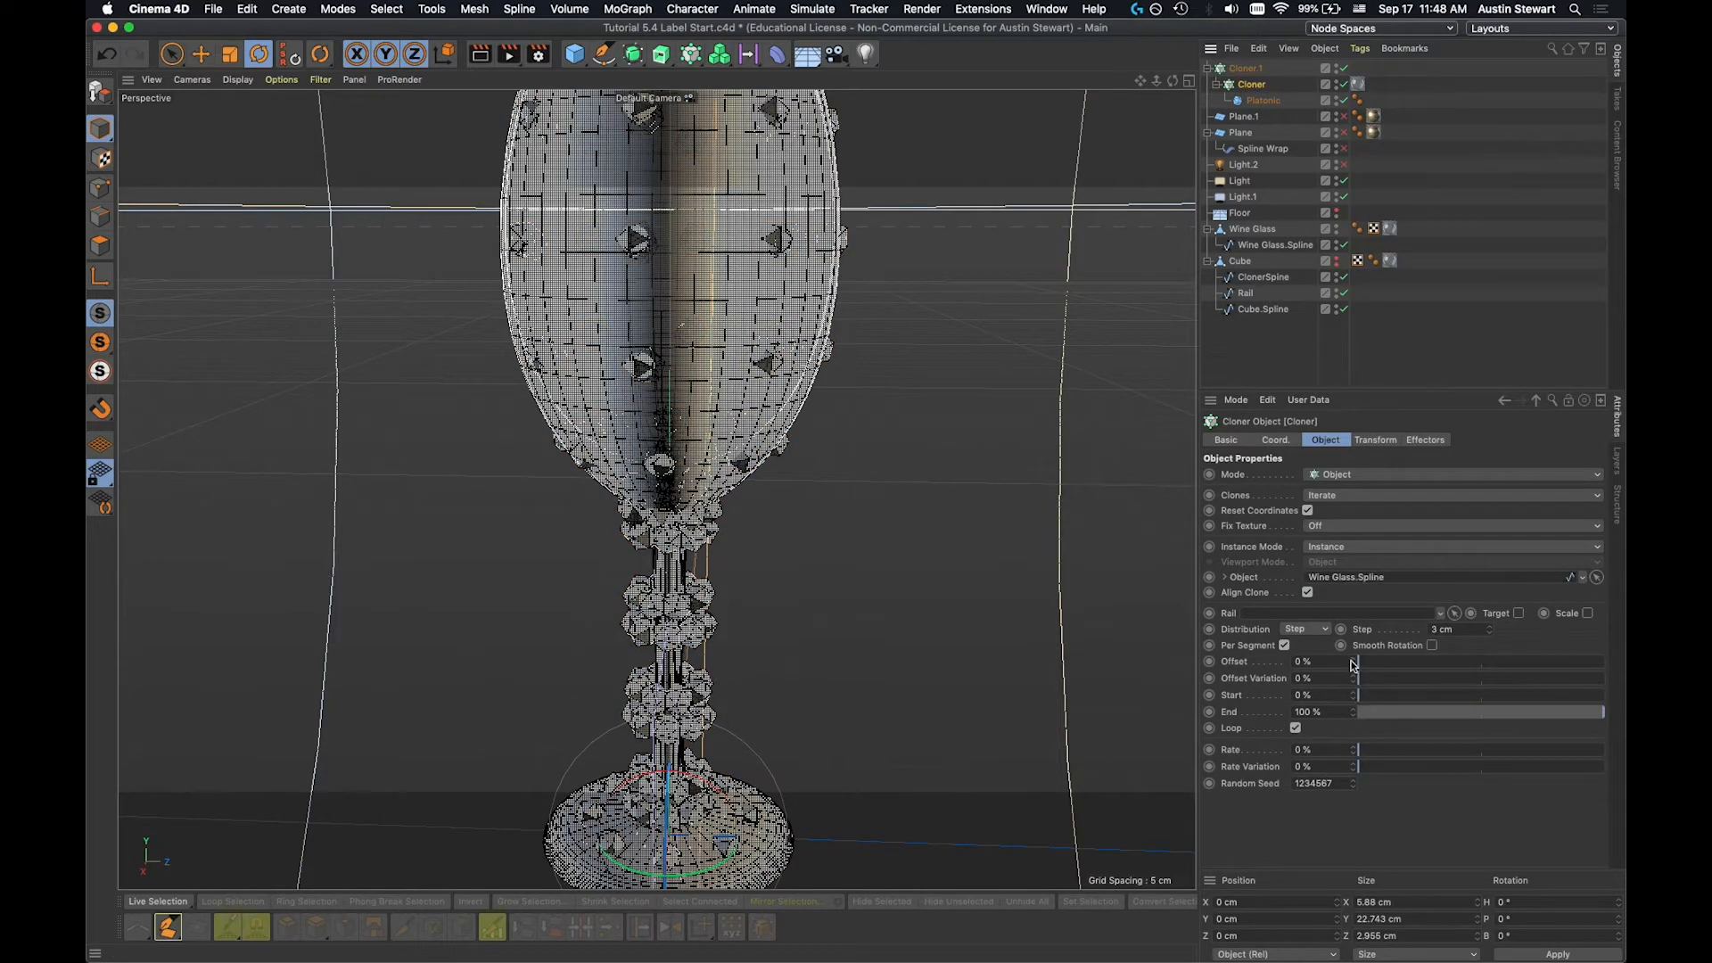
left_click_drag(1360, 697, 1396, 697)
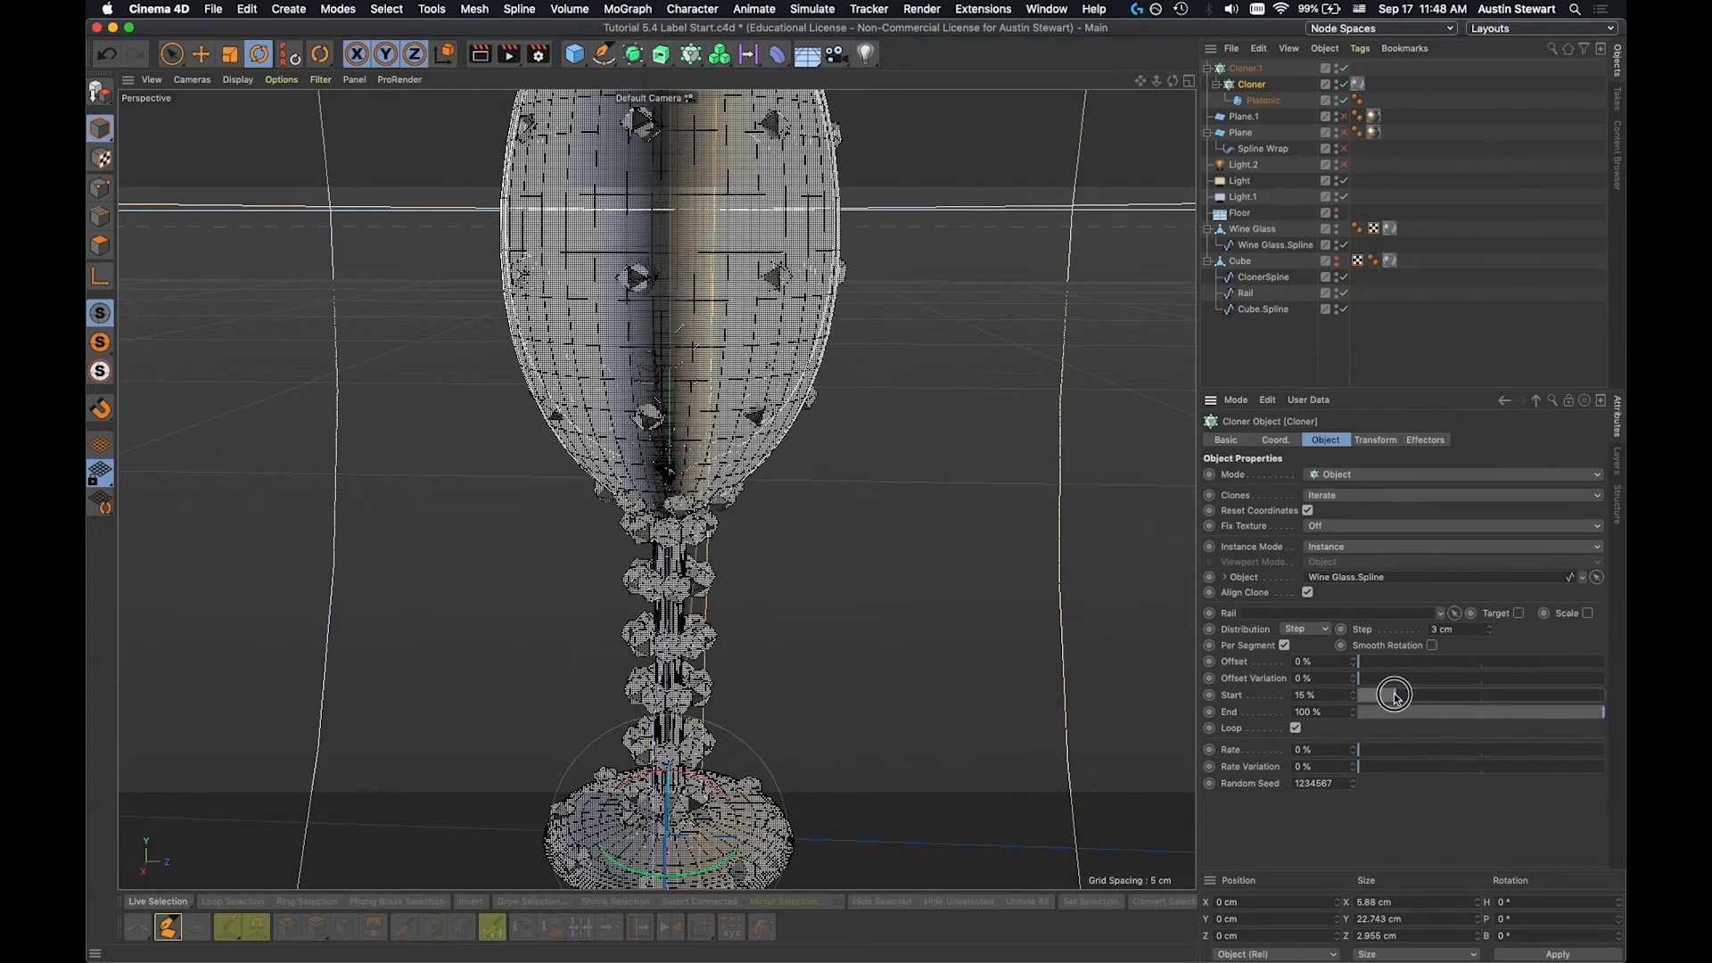
left_click(1296, 728)
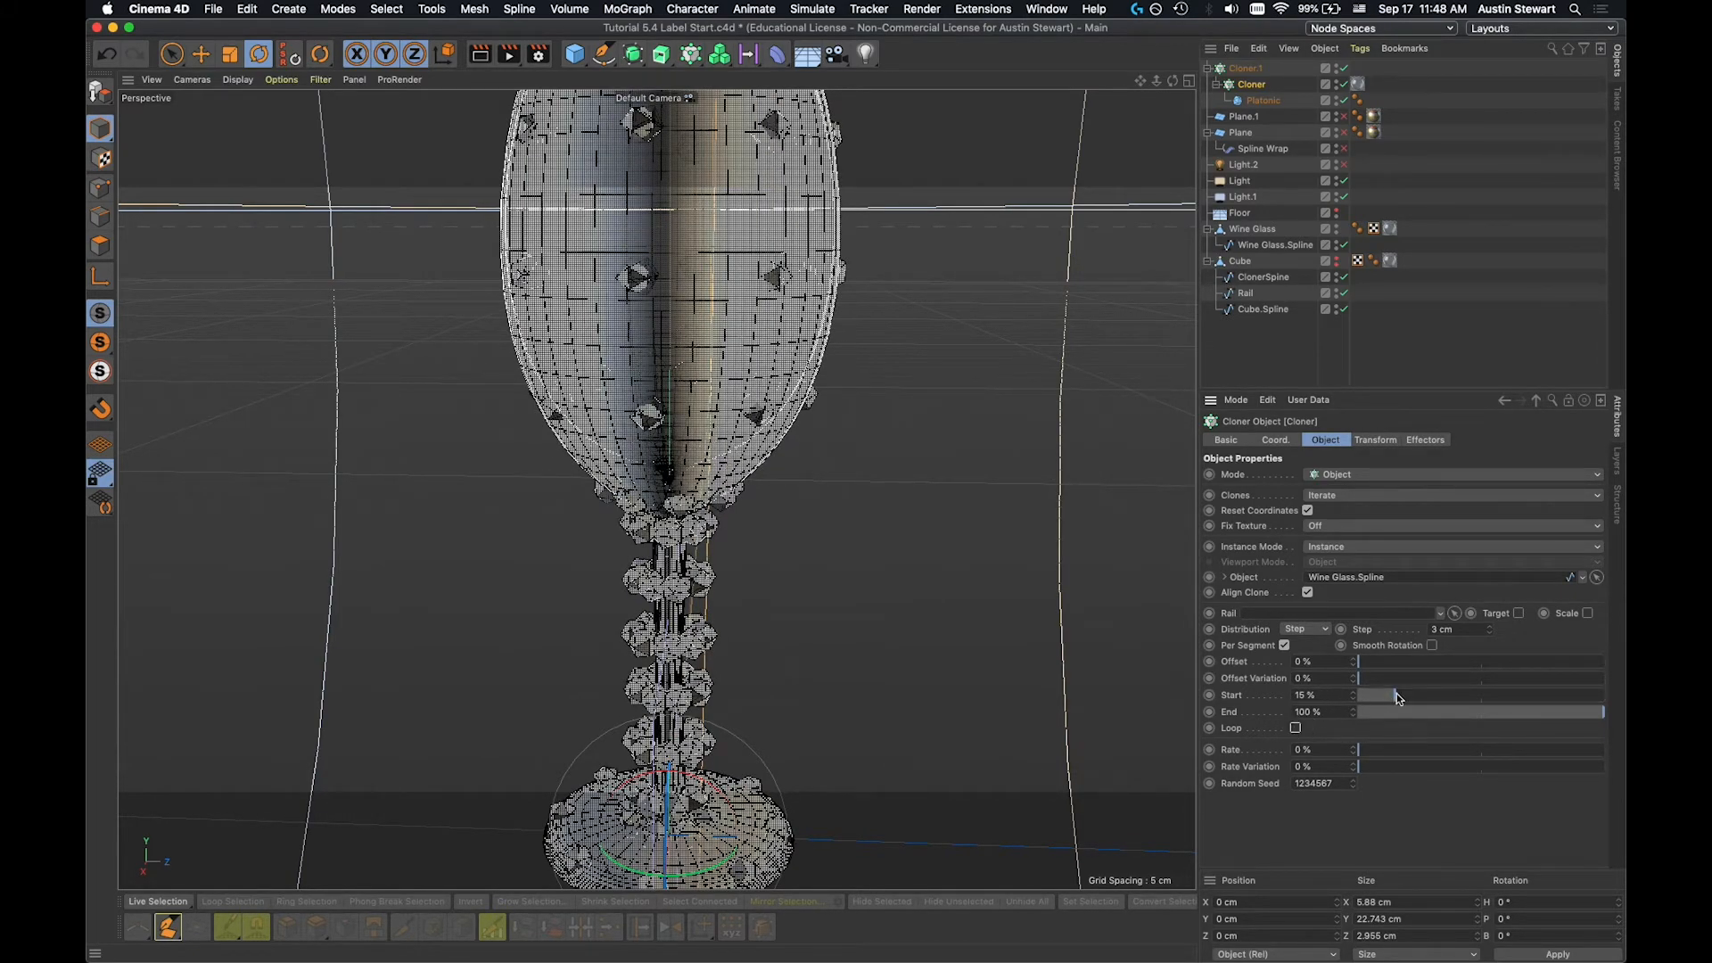
left_click_drag(1397, 700, 1619, 702)
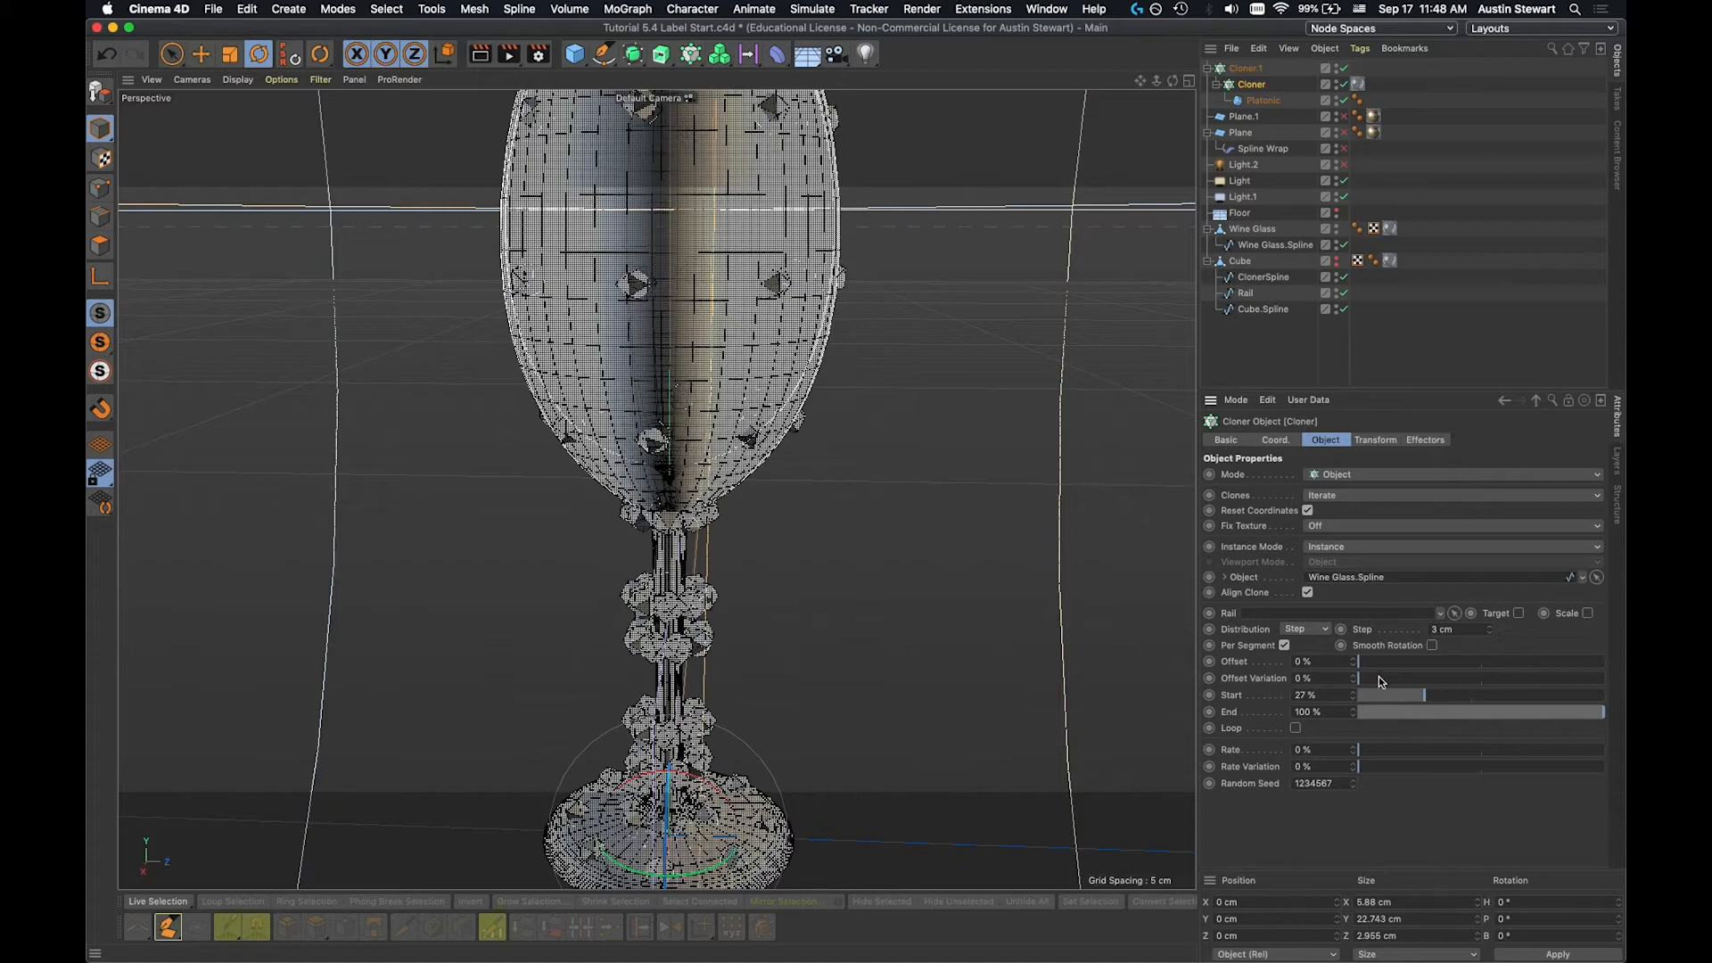
left_click_drag(1369, 662, 1310, 655)
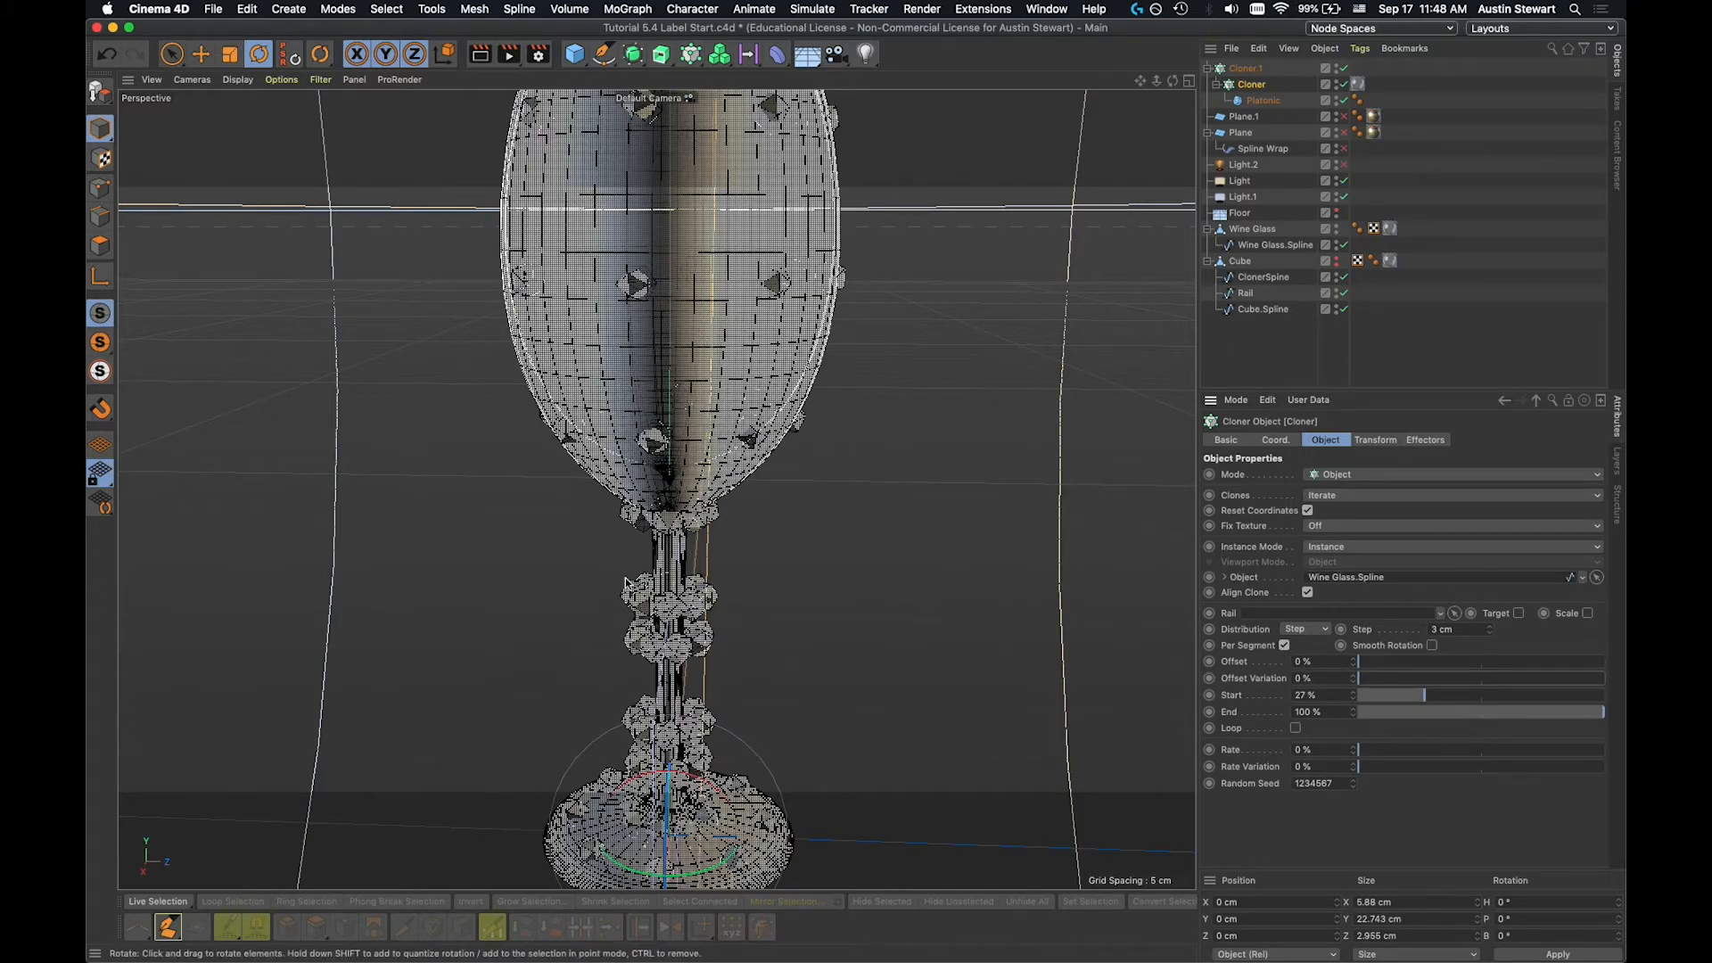
Render a rectangular region over the wine glass's bowl to preview the glass clones.
left_click_drag(674, 446, 866, 573, "alt")
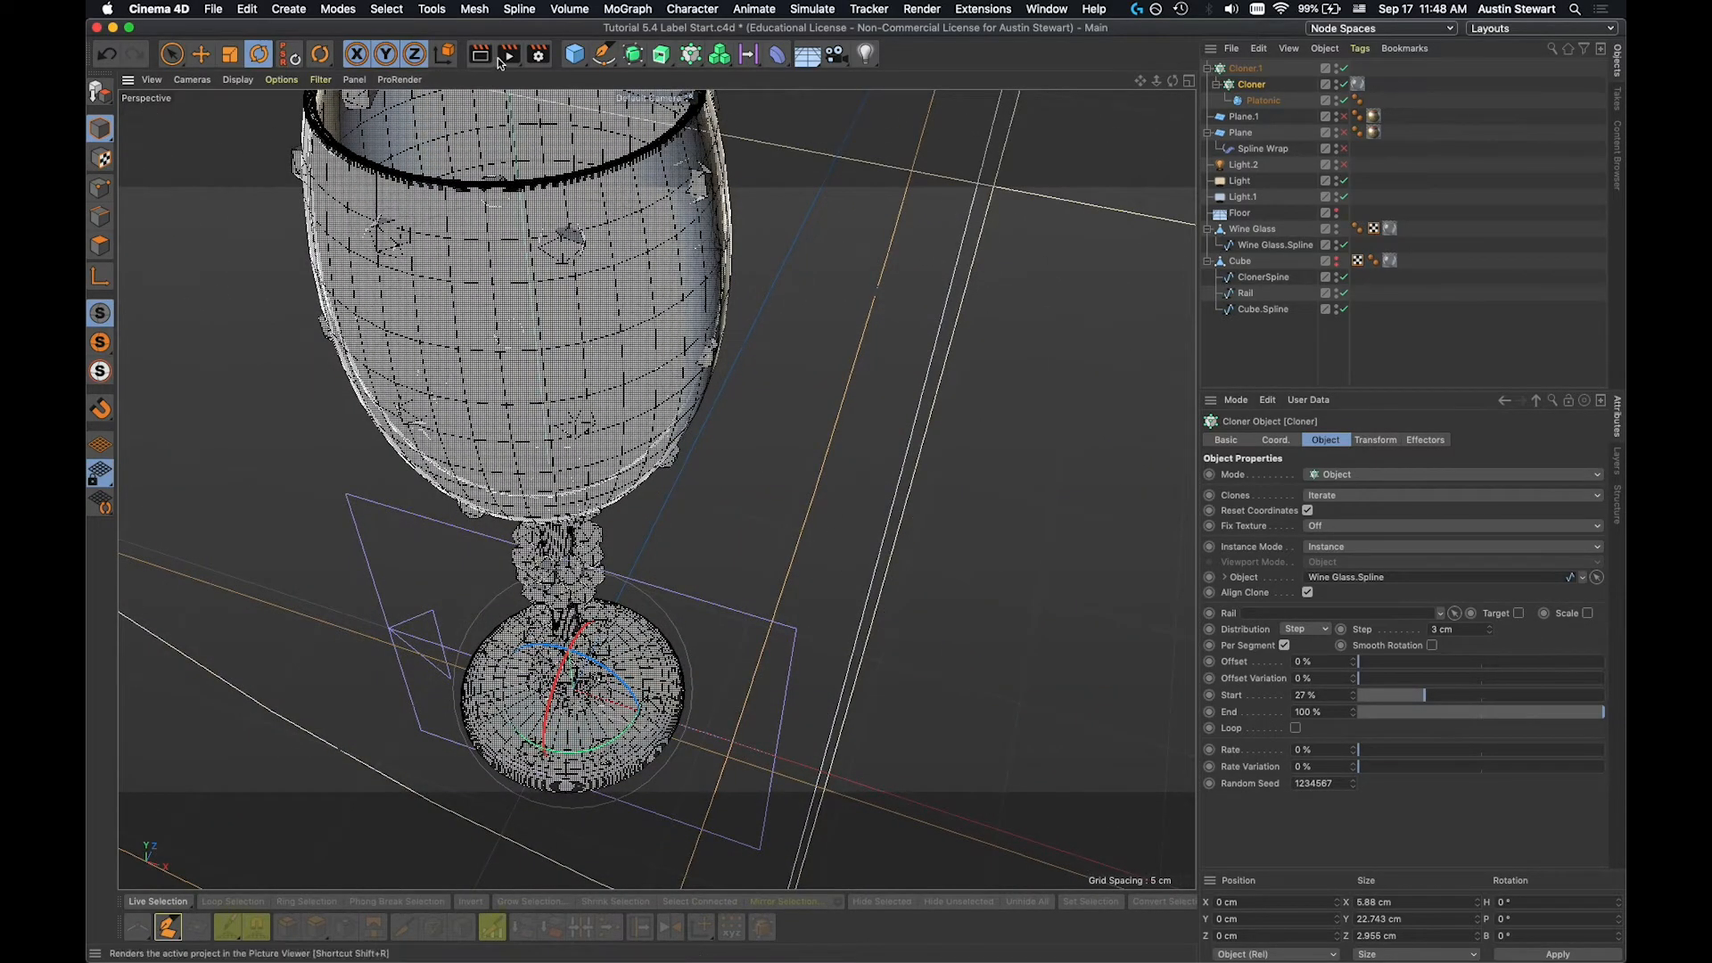
left_click_drag(508, 54, 579, 78)
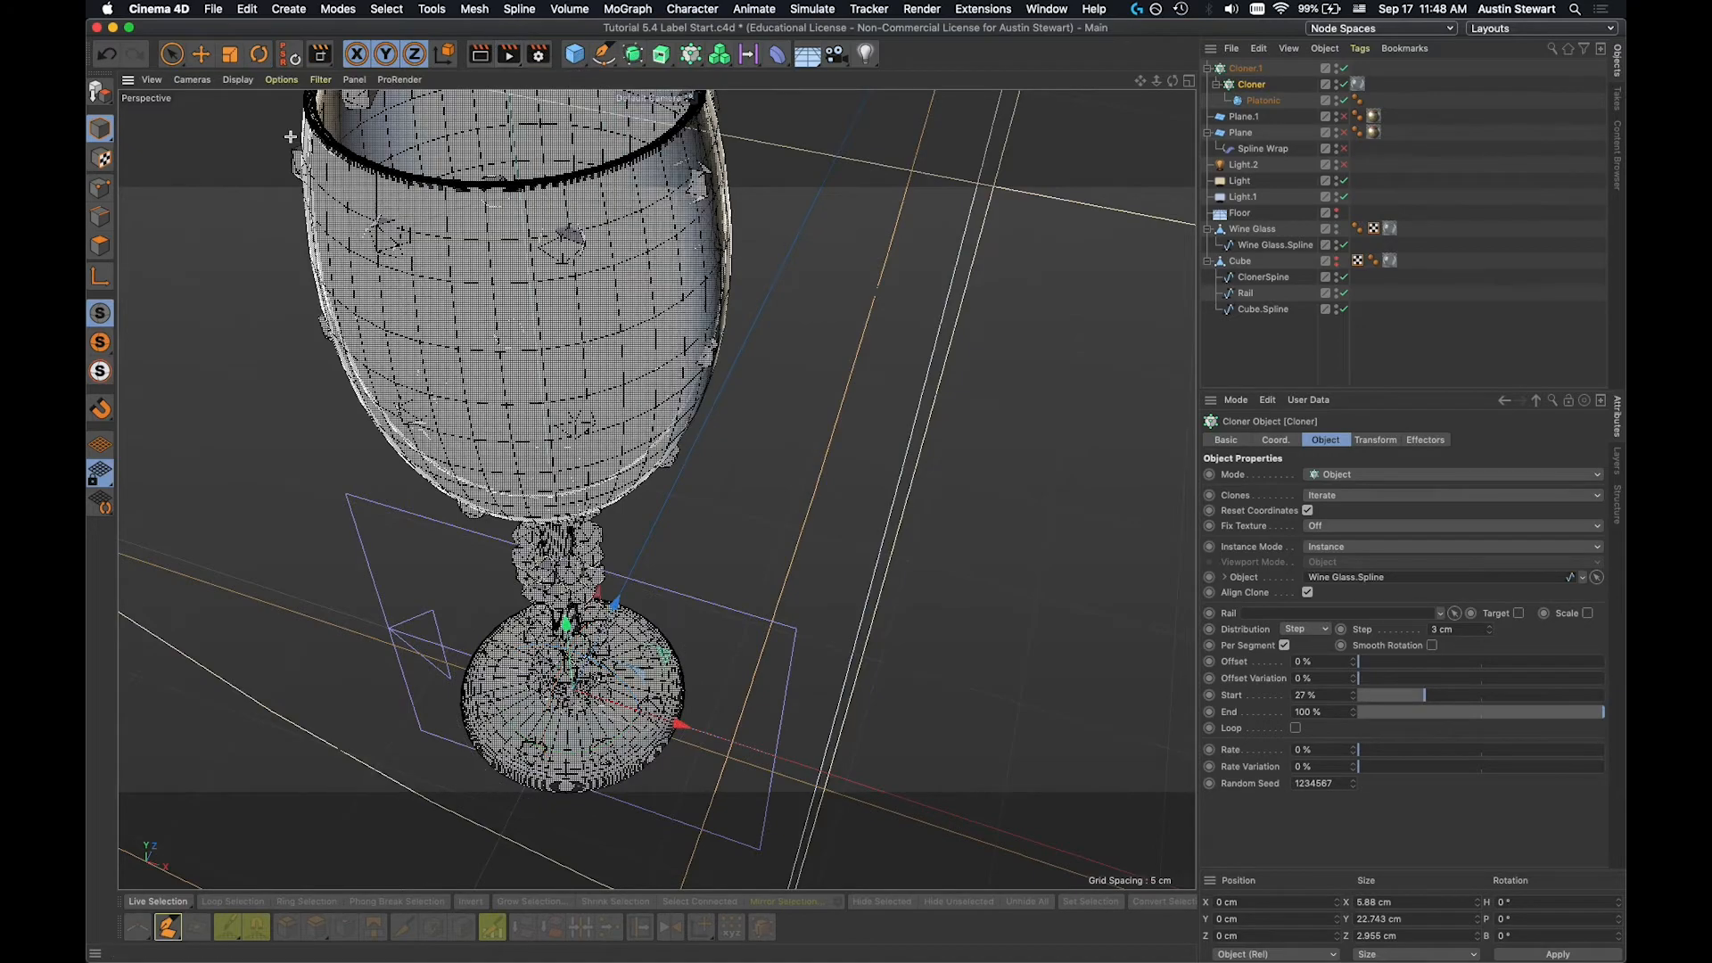
left_click_drag(270, 135, 797, 465)
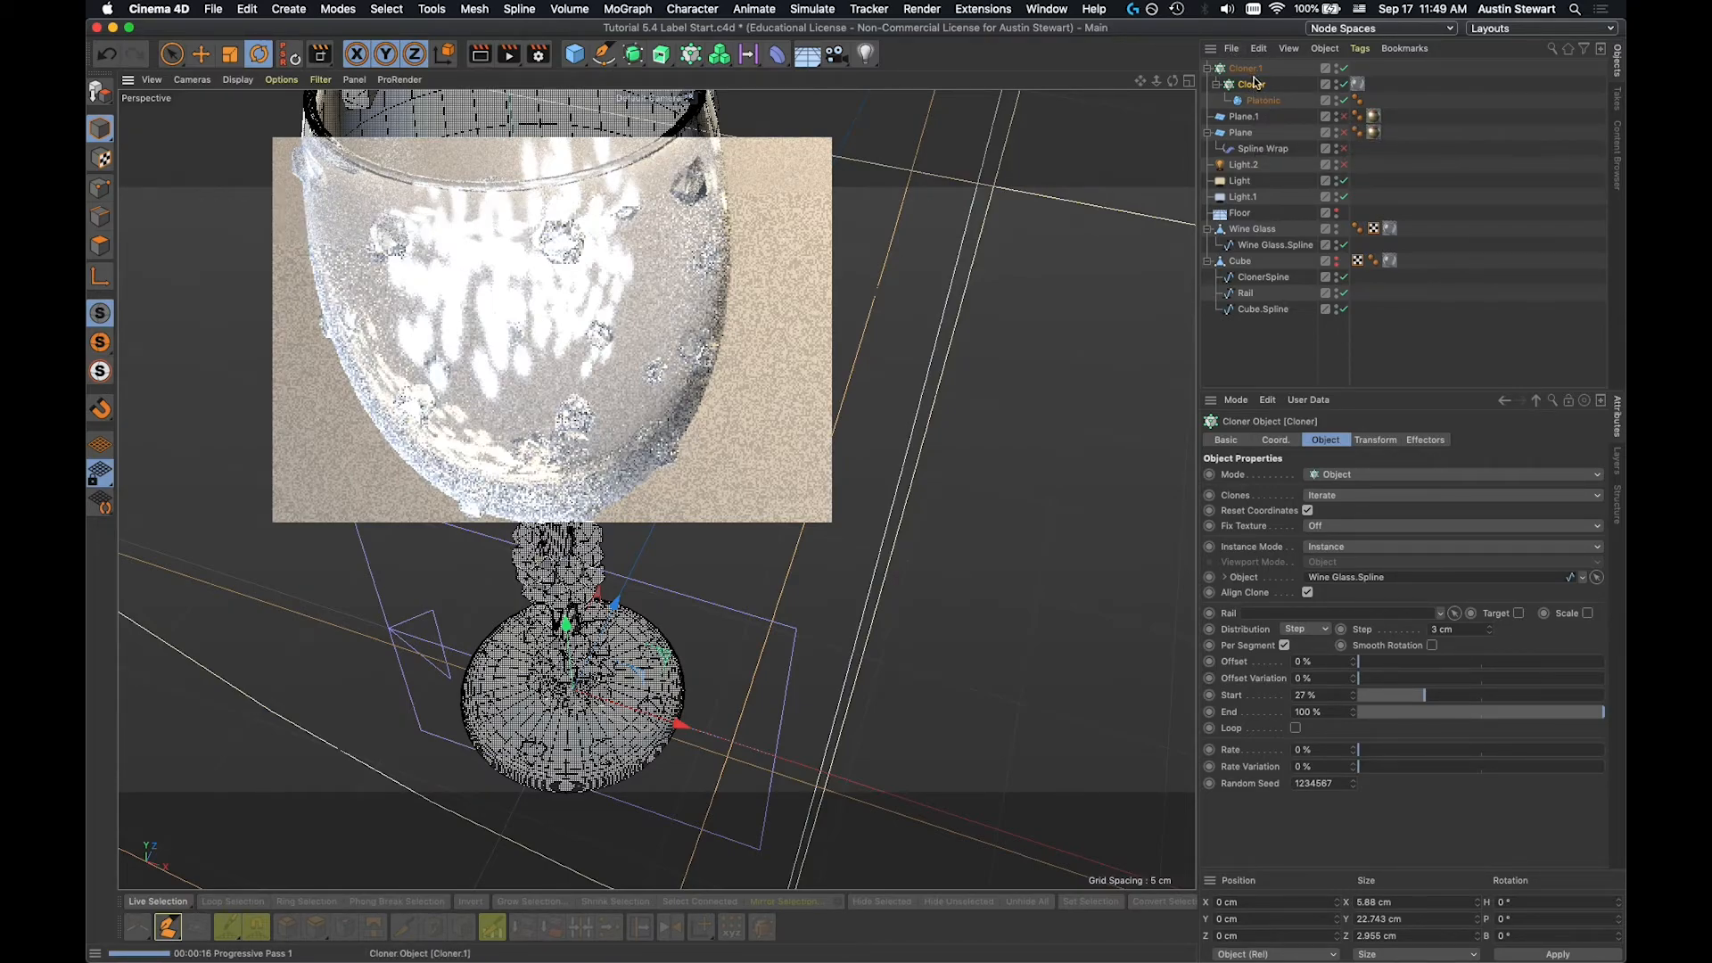
Move the nested Cloner out of the radial Cloner and link the Wine Glass mesh as its distribution object.
left_click_drag(1251, 84, 1226, 344)
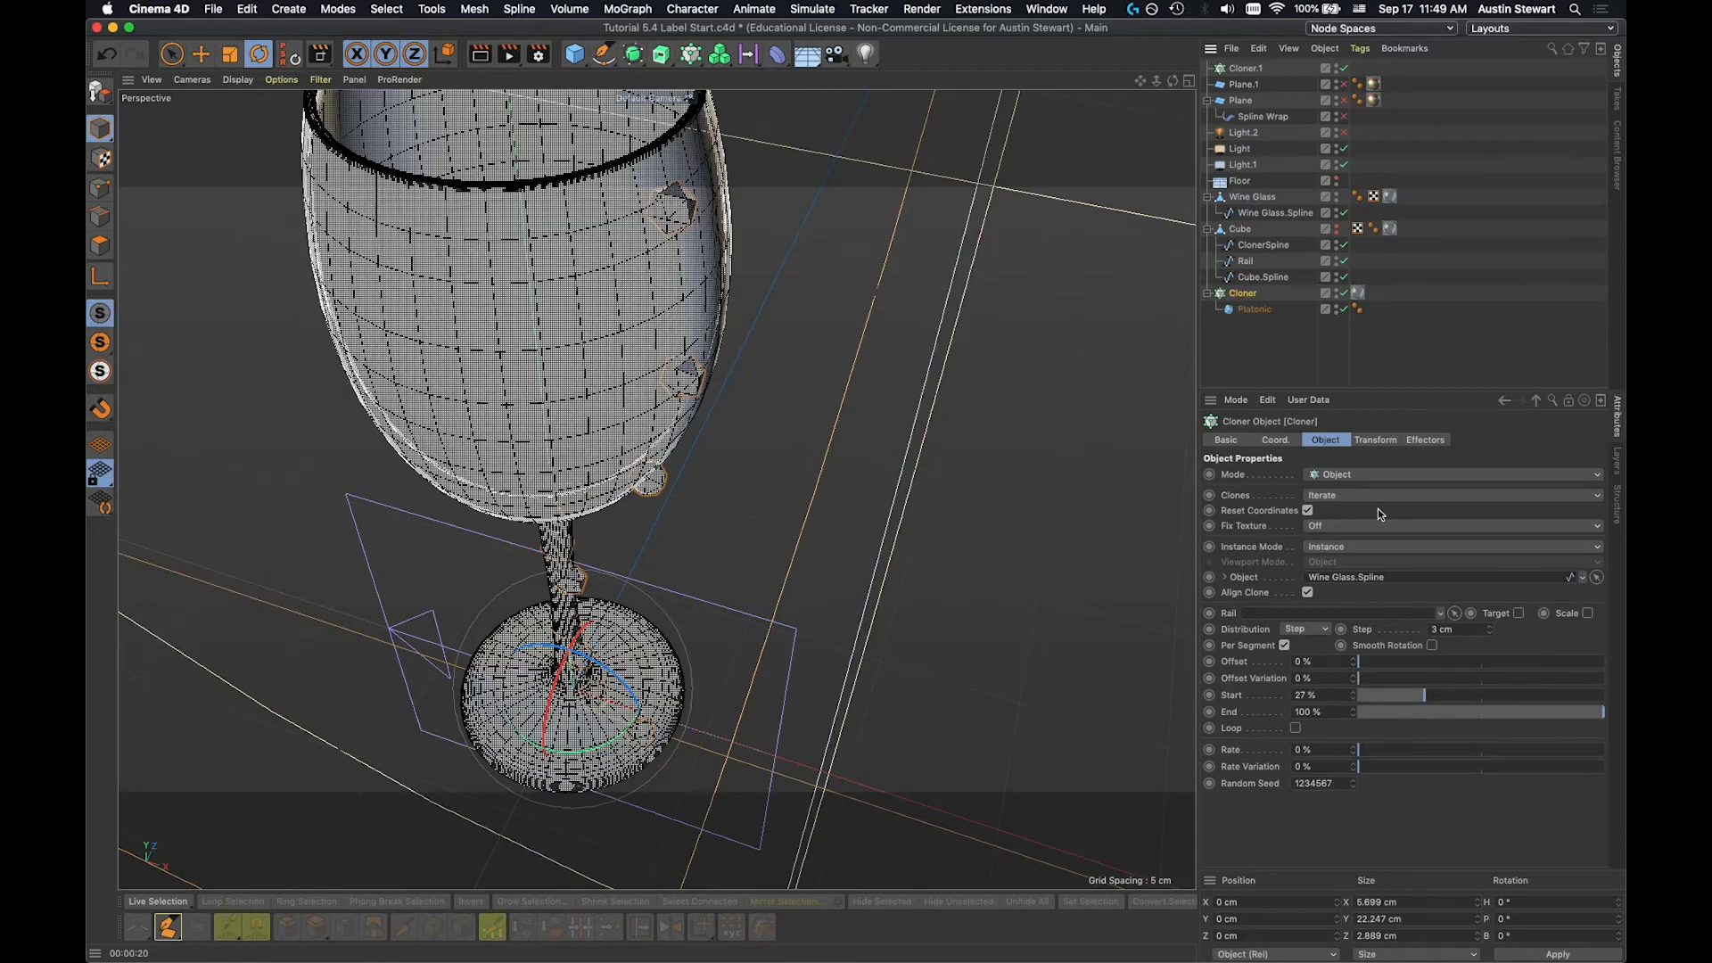
left_click(1598, 578)
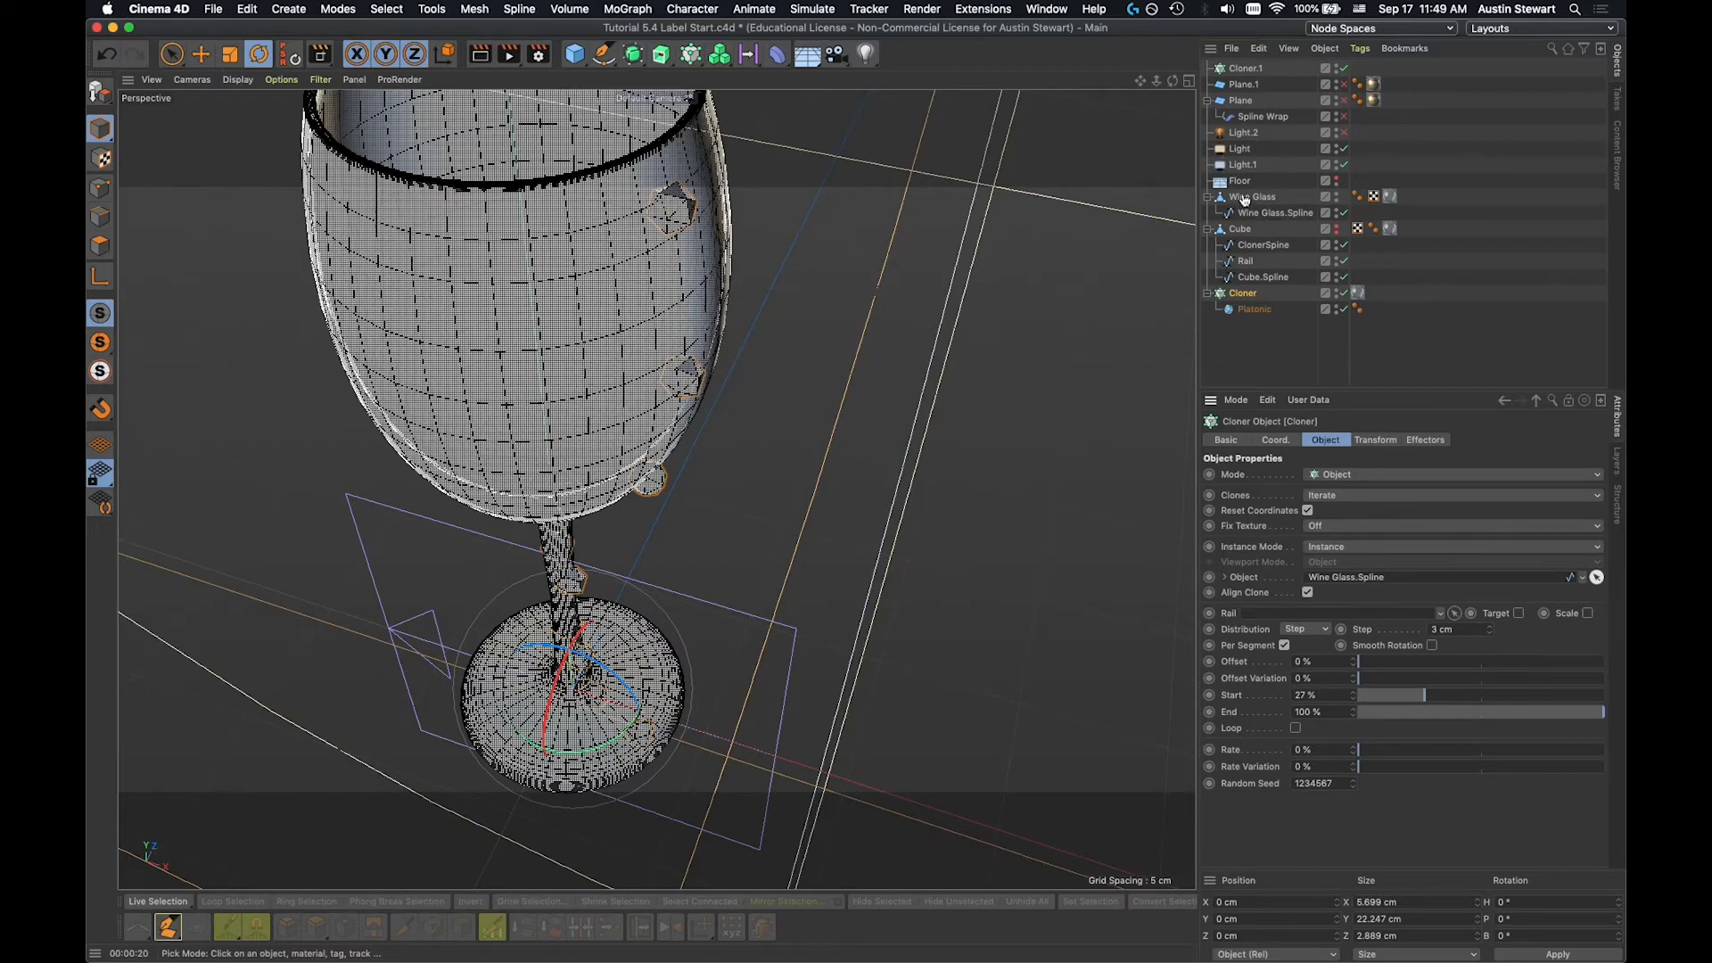
left_click(1249, 197)
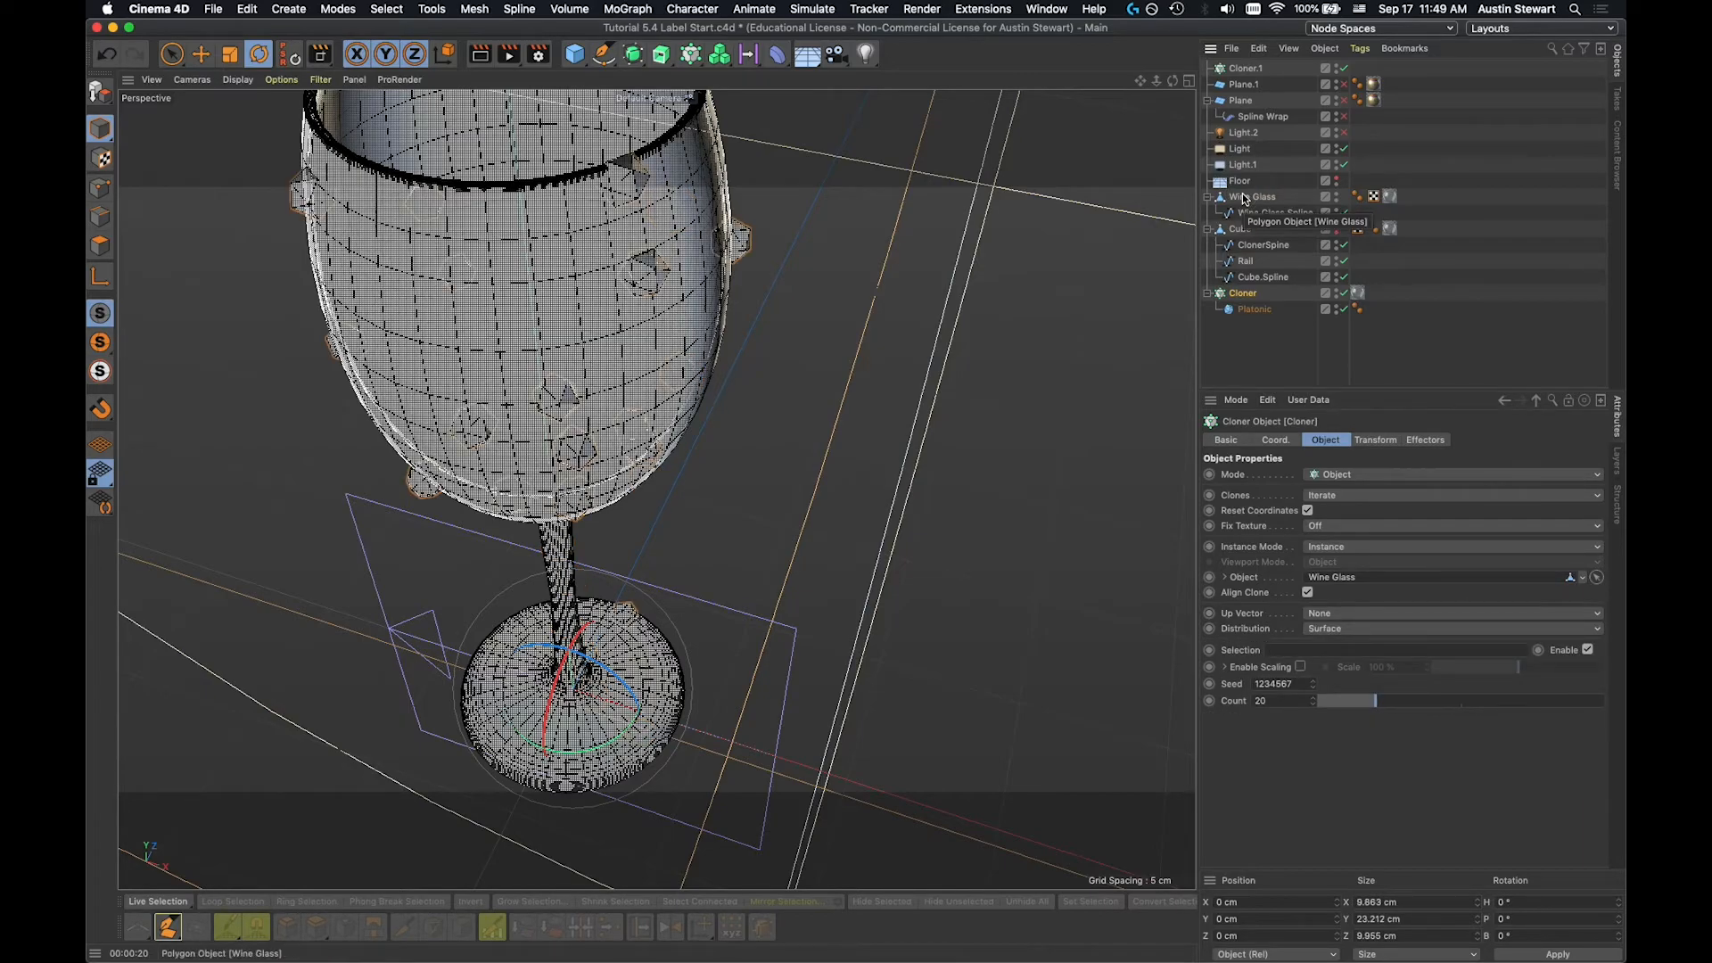
Change the Cloner's distribution over the Wine Glass to Vertex.
left_click_drag(509, 295, 452, 238, "alt")
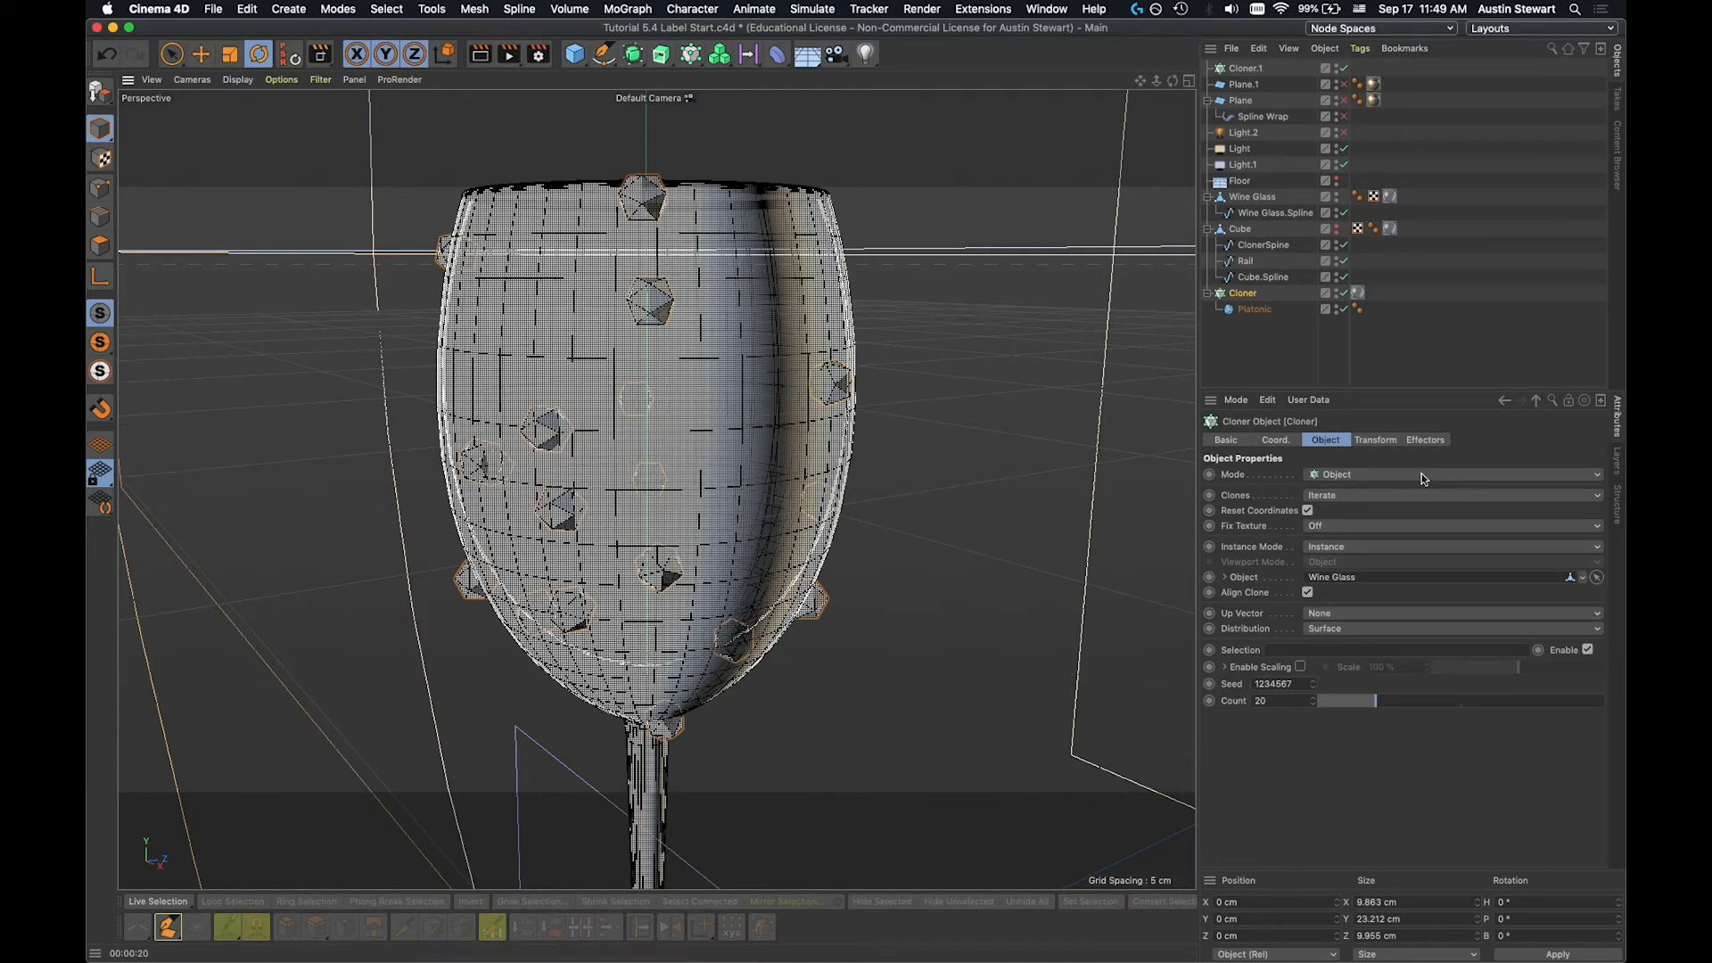
left_click(1340, 630)
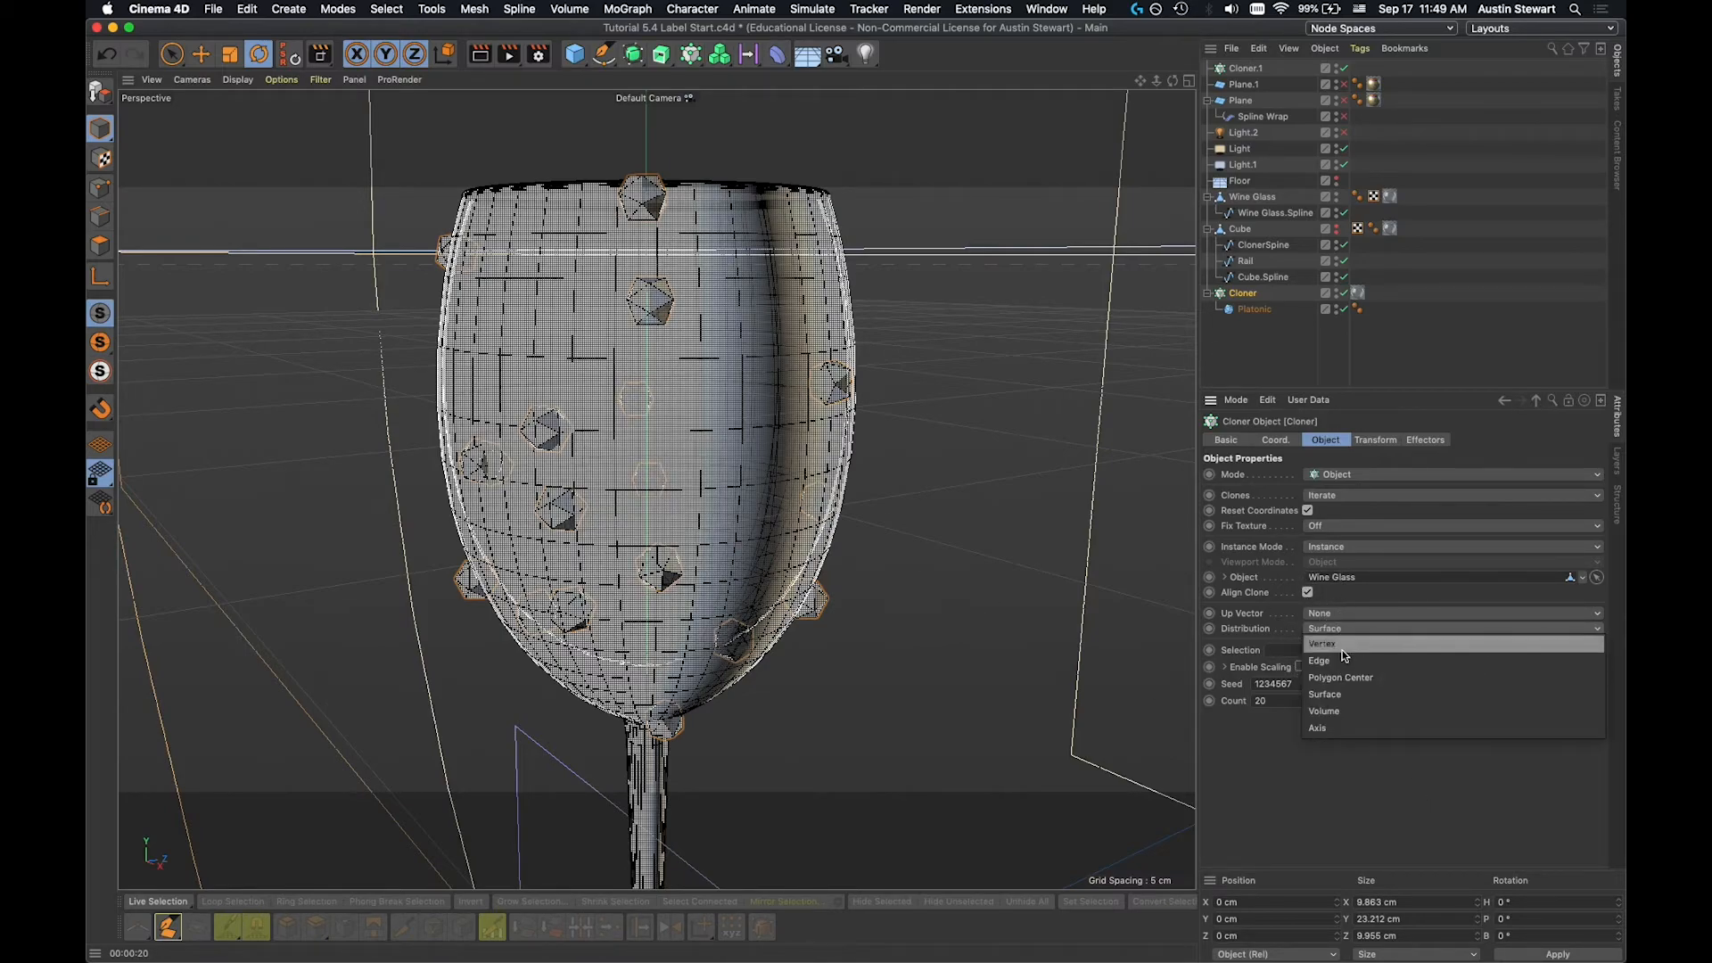
left_click(1346, 655)
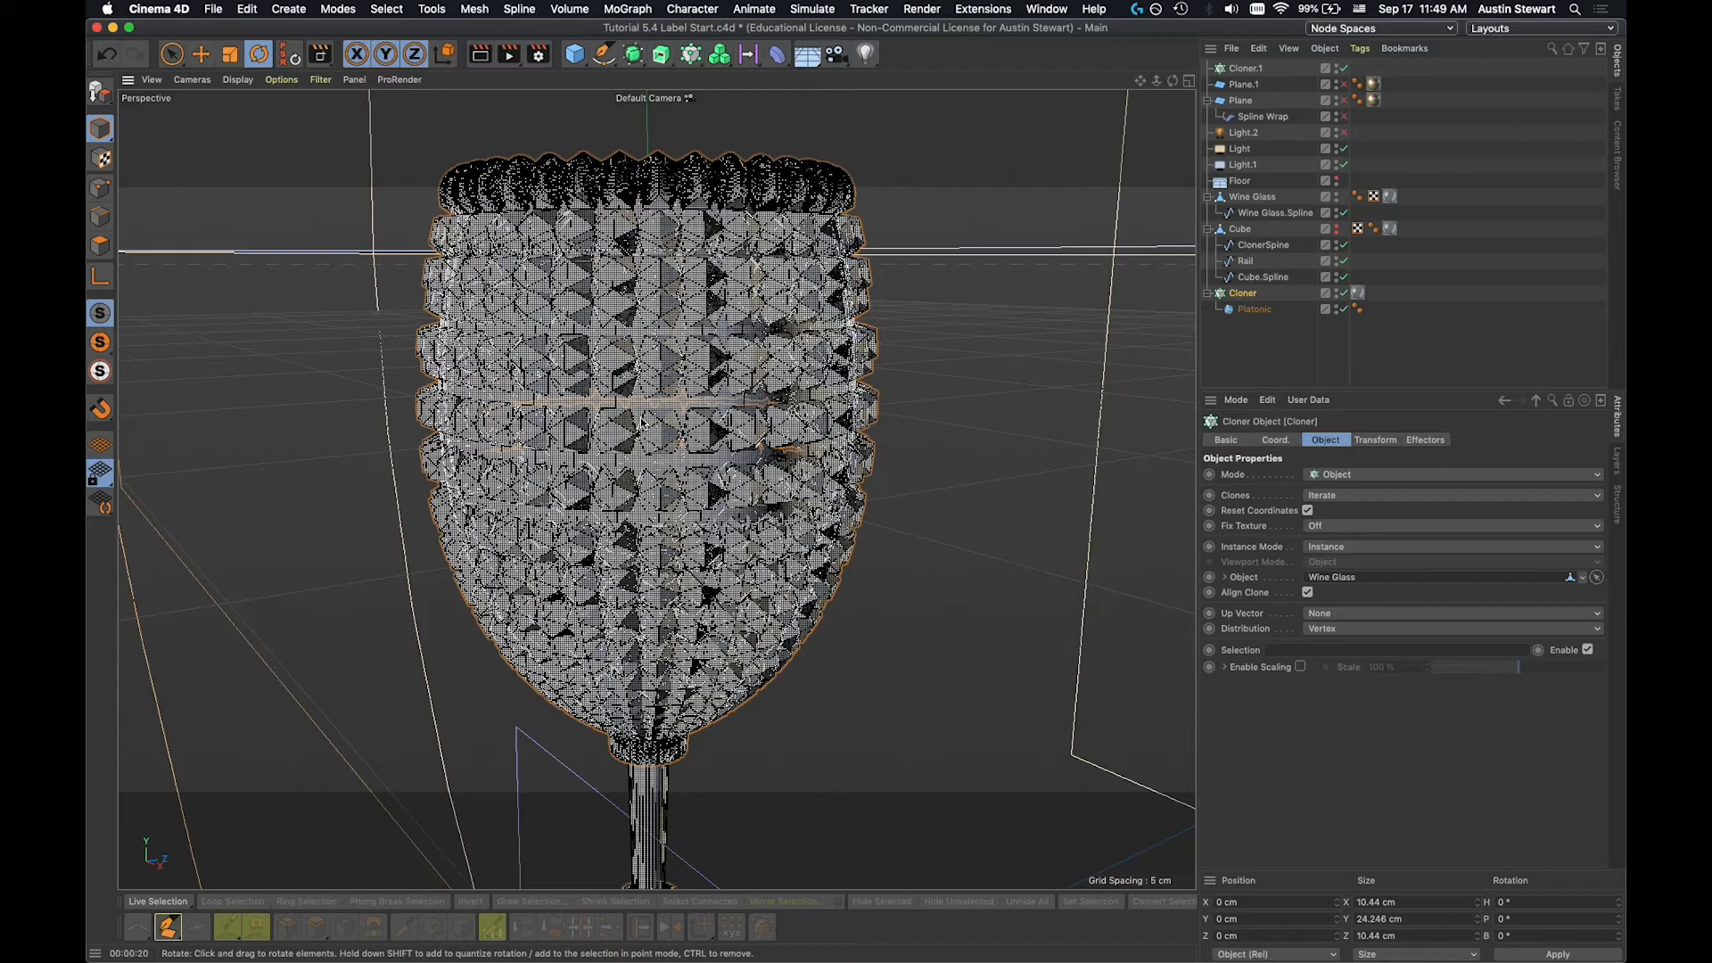
scroll(641, 421, "up", 2)
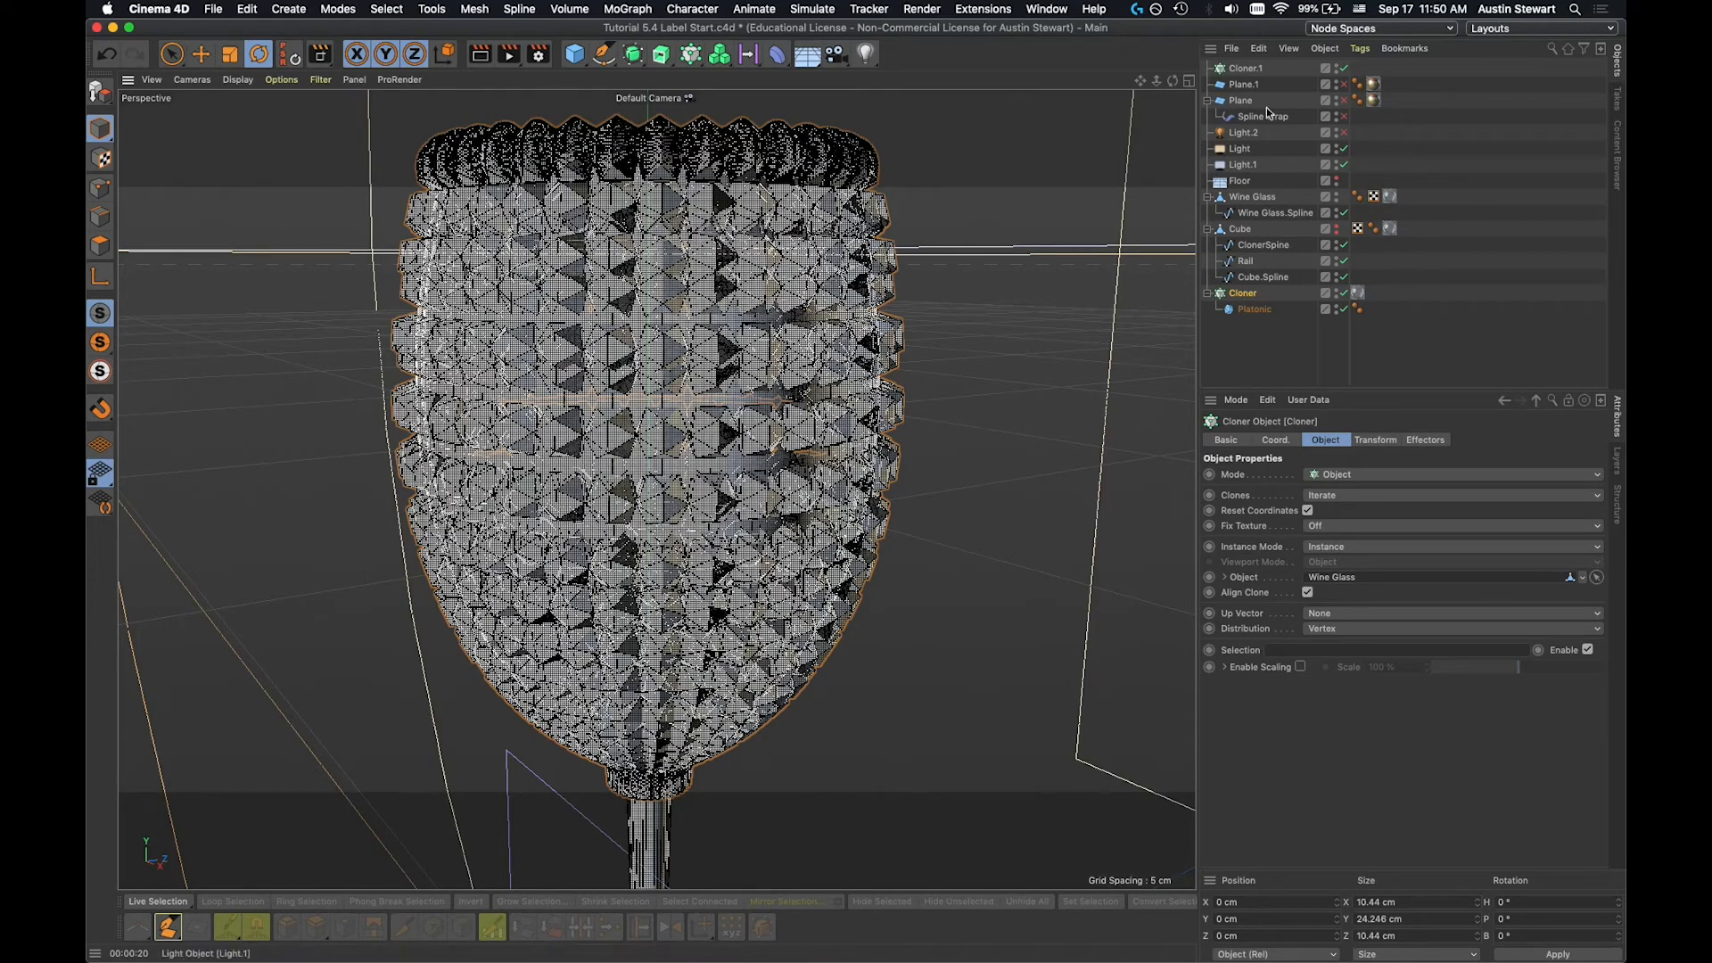
Disable the Cloner and switch the Wine Glass to polygon editing.
left_click(1254, 196)
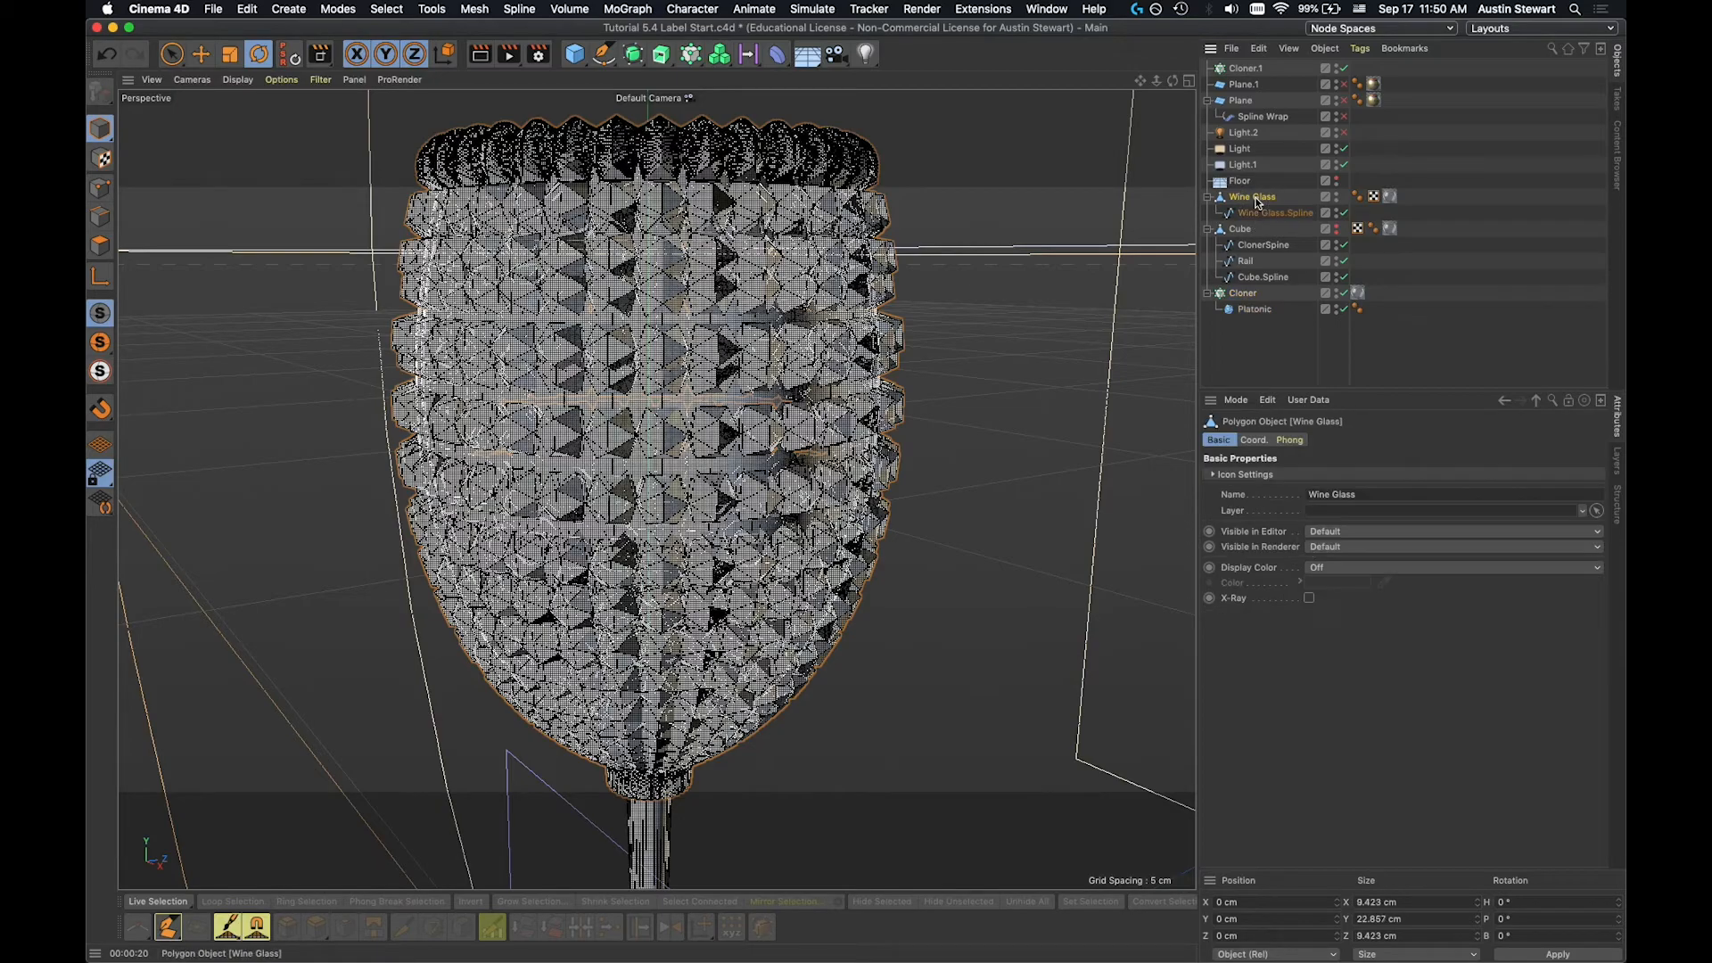
left_click(1344, 294)
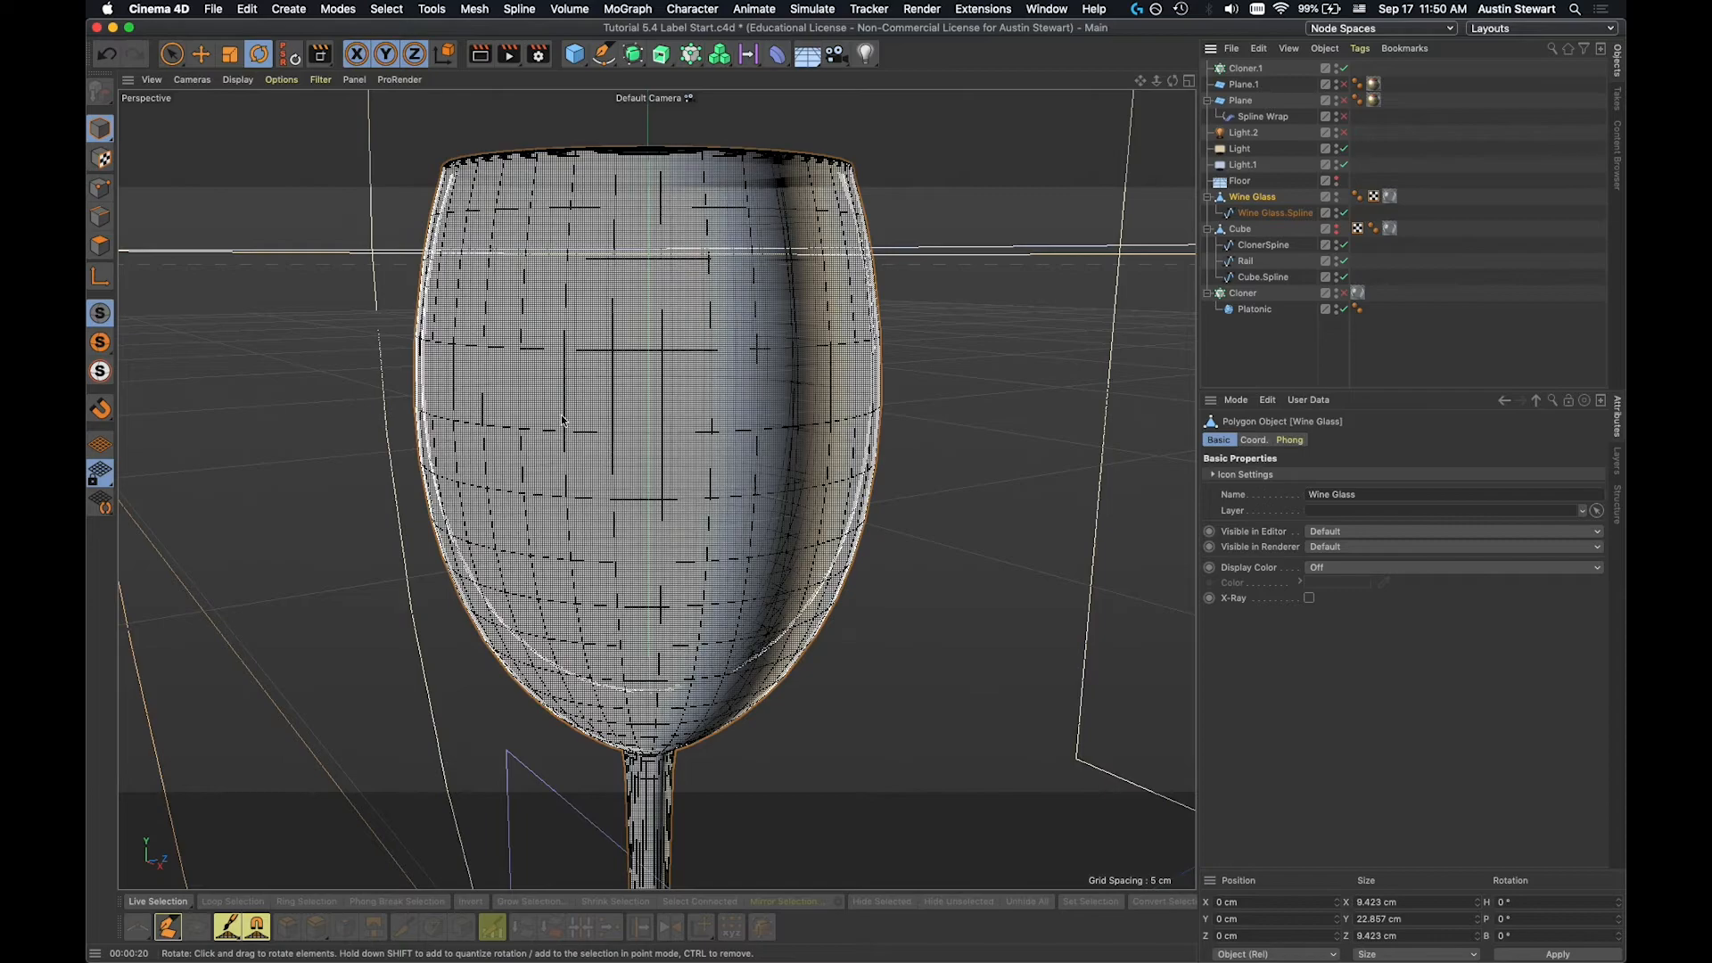
left_click(100, 246)
Use Loop Selection to select five separate horizontal polygon bands around the wine glass's bowl.
key("ctrl+a")
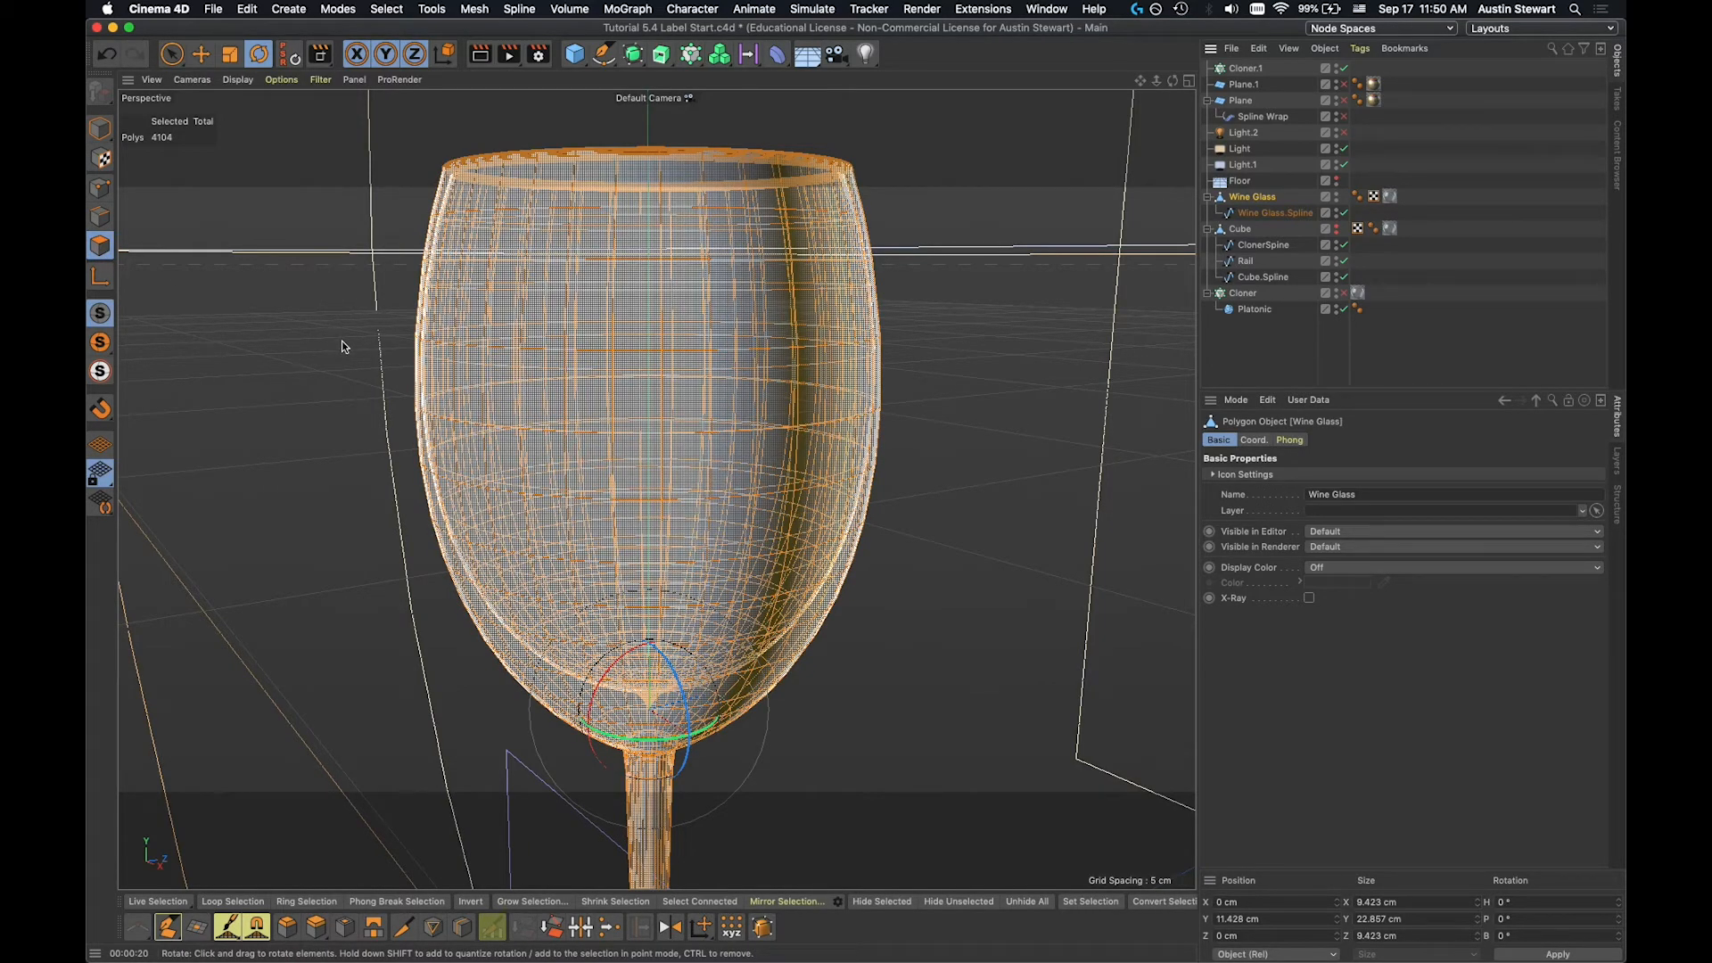
left_click(246, 905)
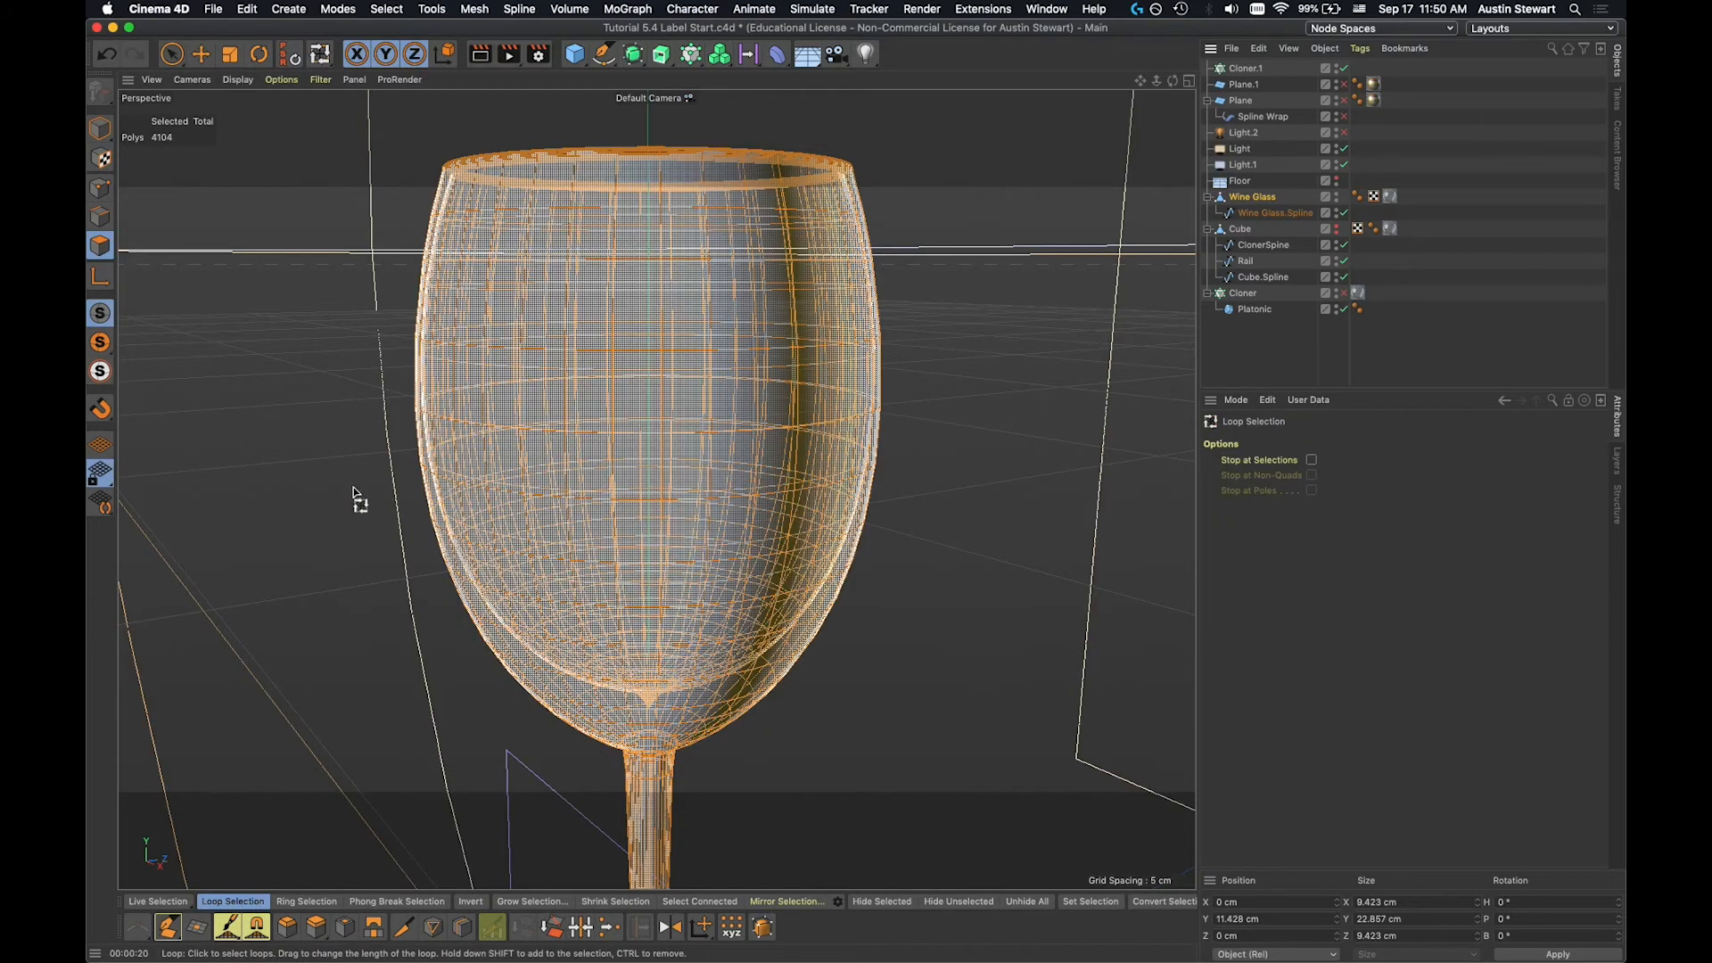
left_click(297, 458)
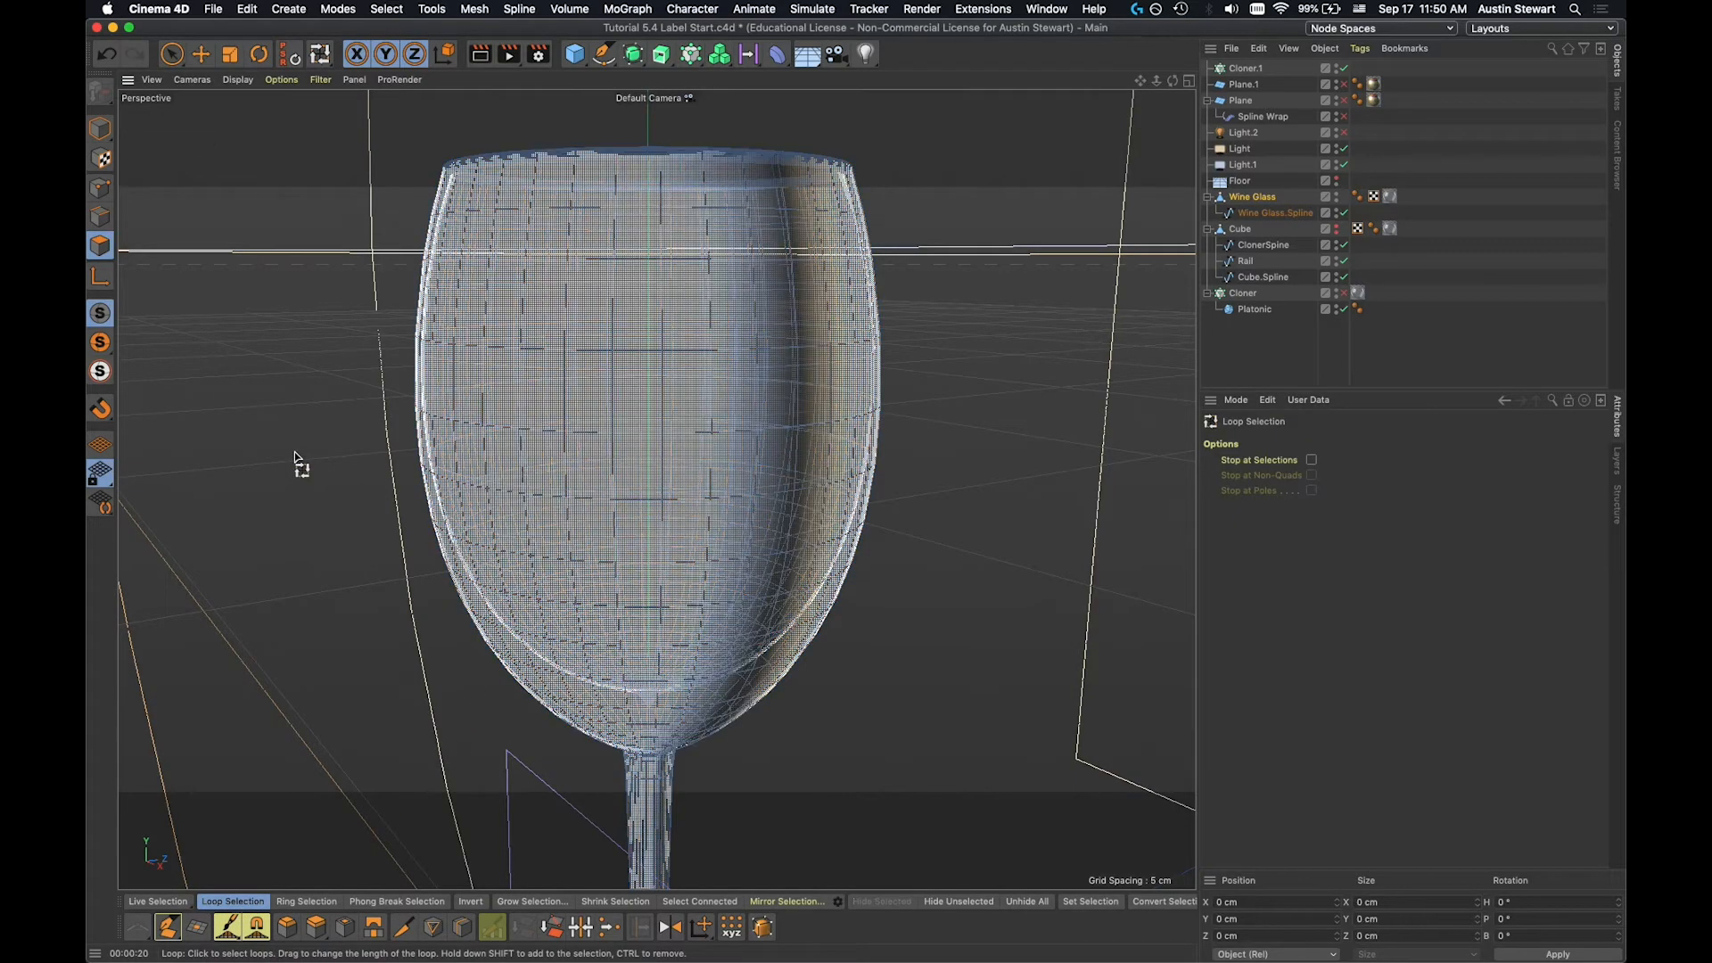
left_click(575, 653)
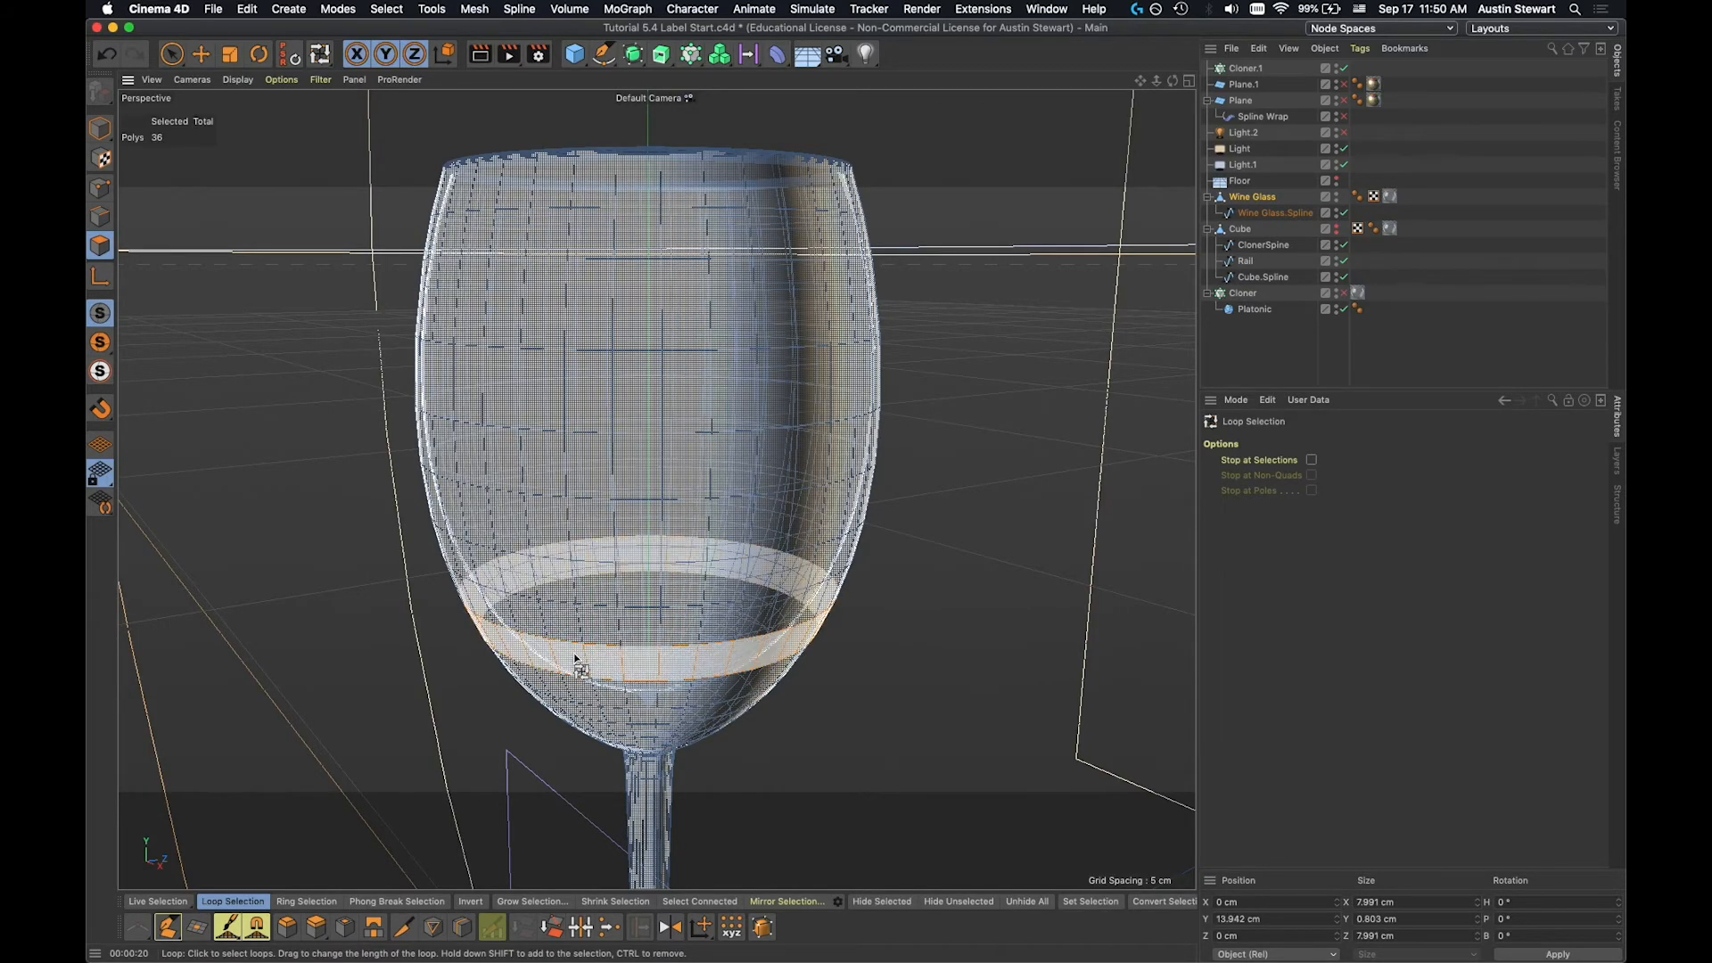
left_click(538, 577, "shift")
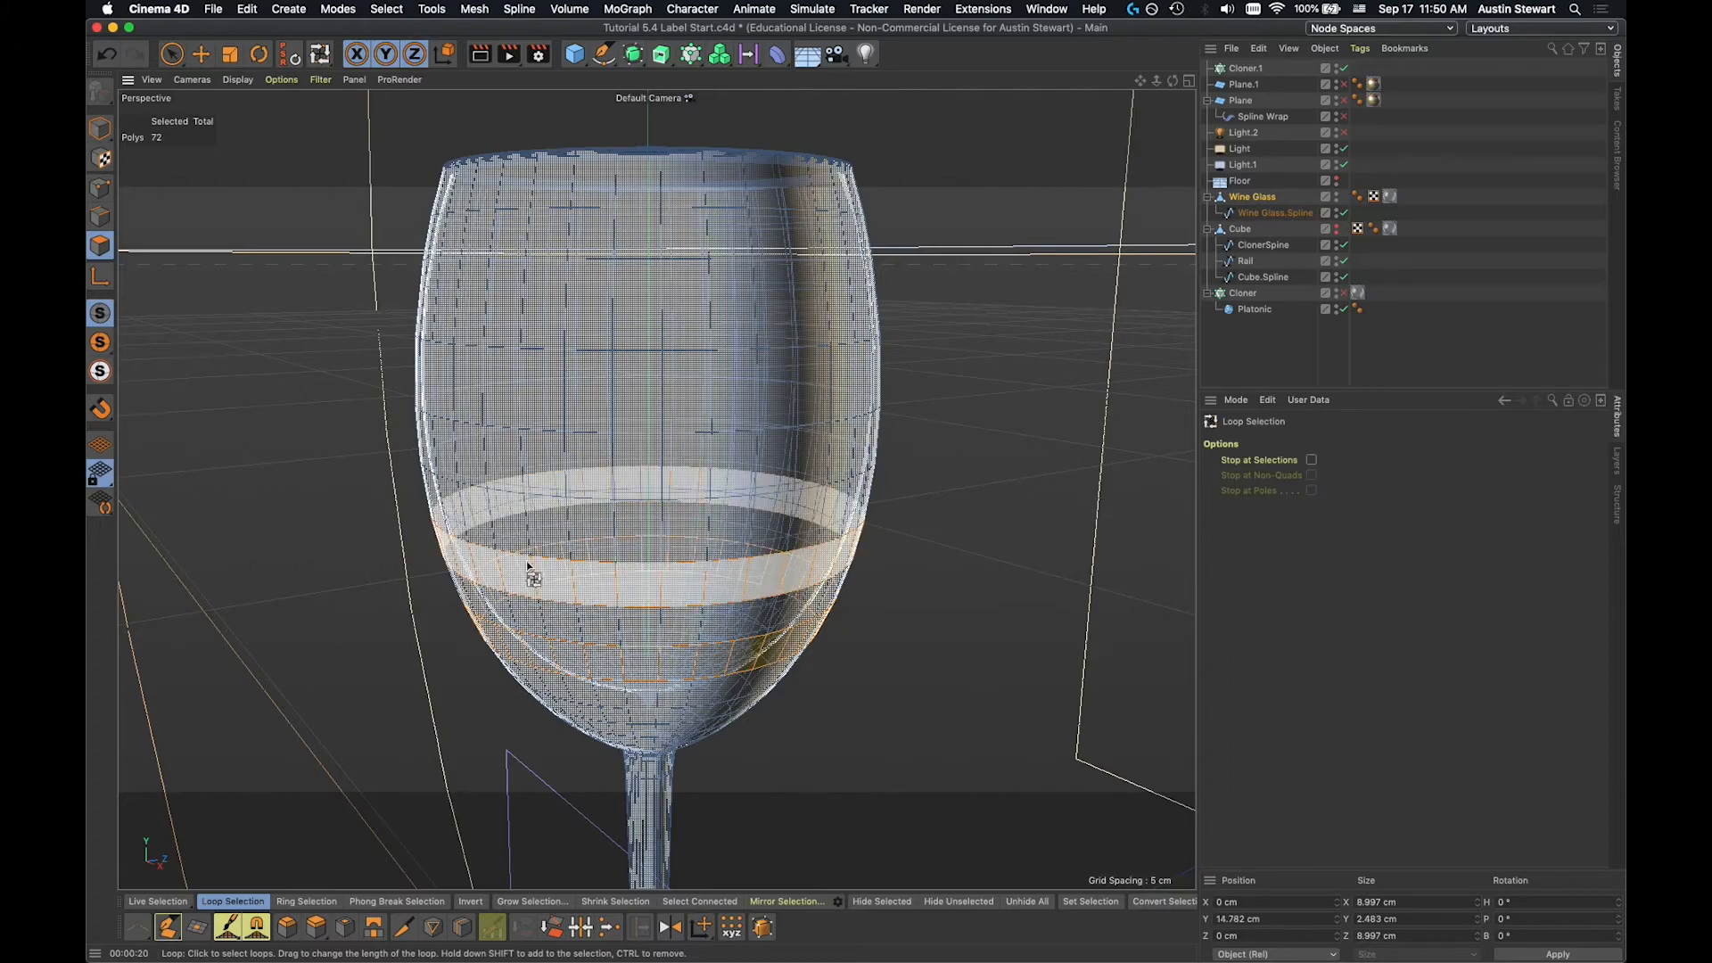
left_click(517, 483, "shift")
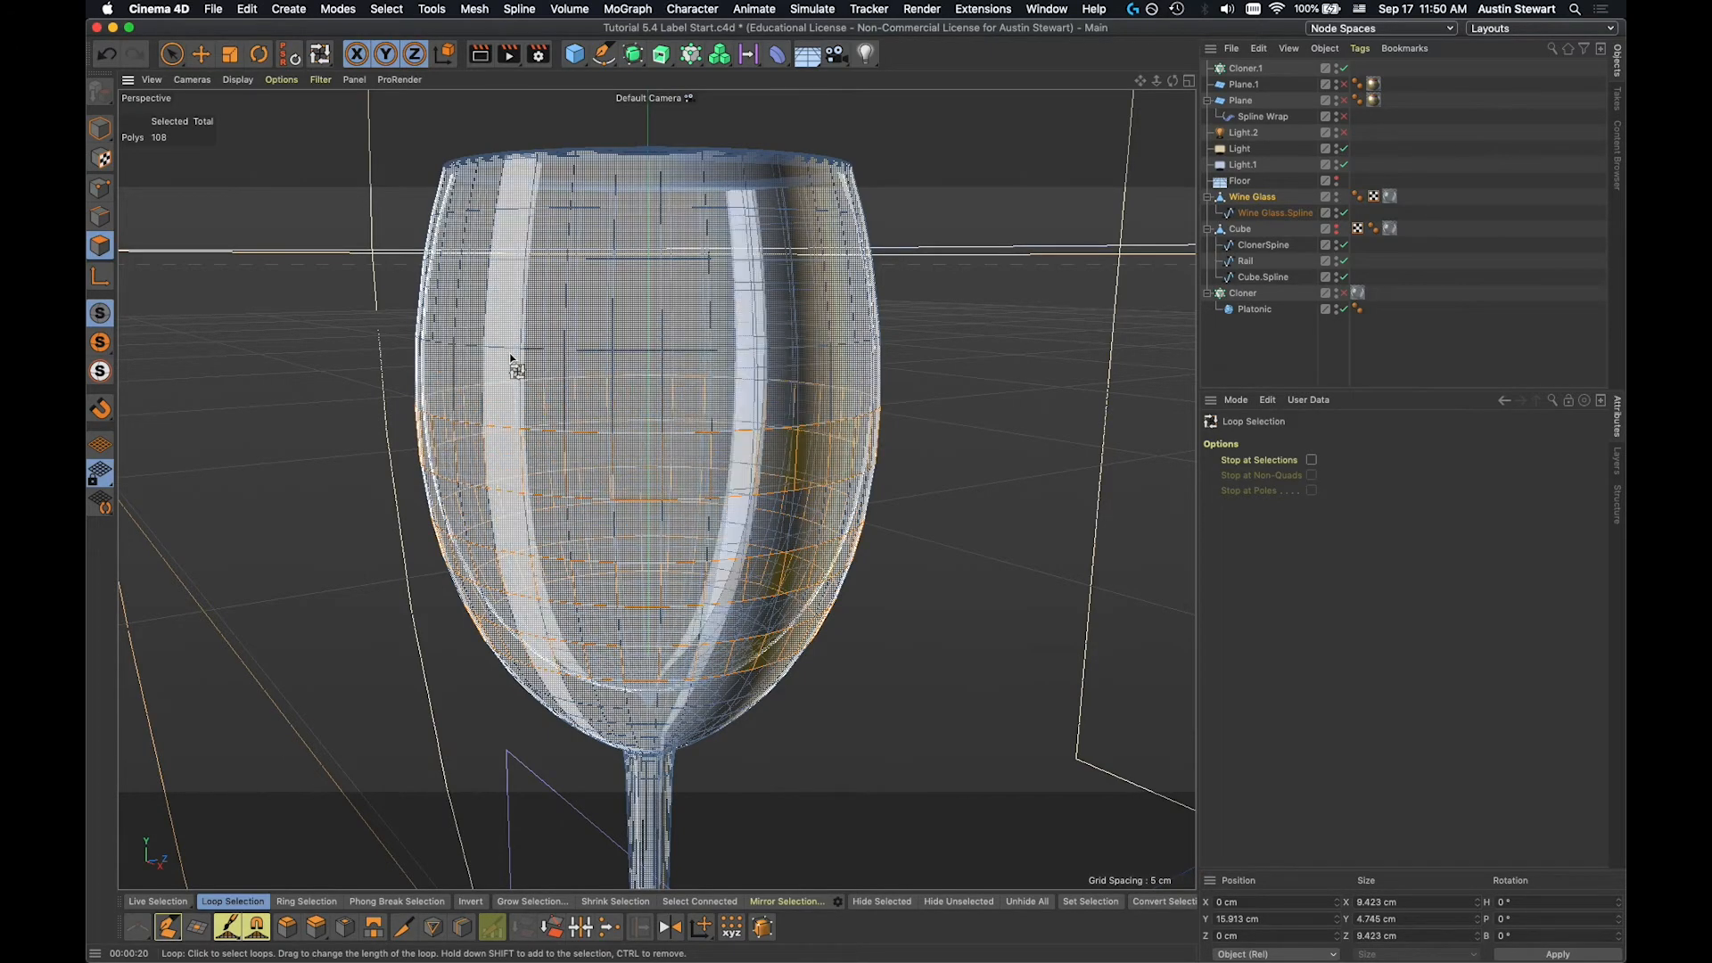
left_click(501, 328, "shift")
left_click(509, 194, "shift")
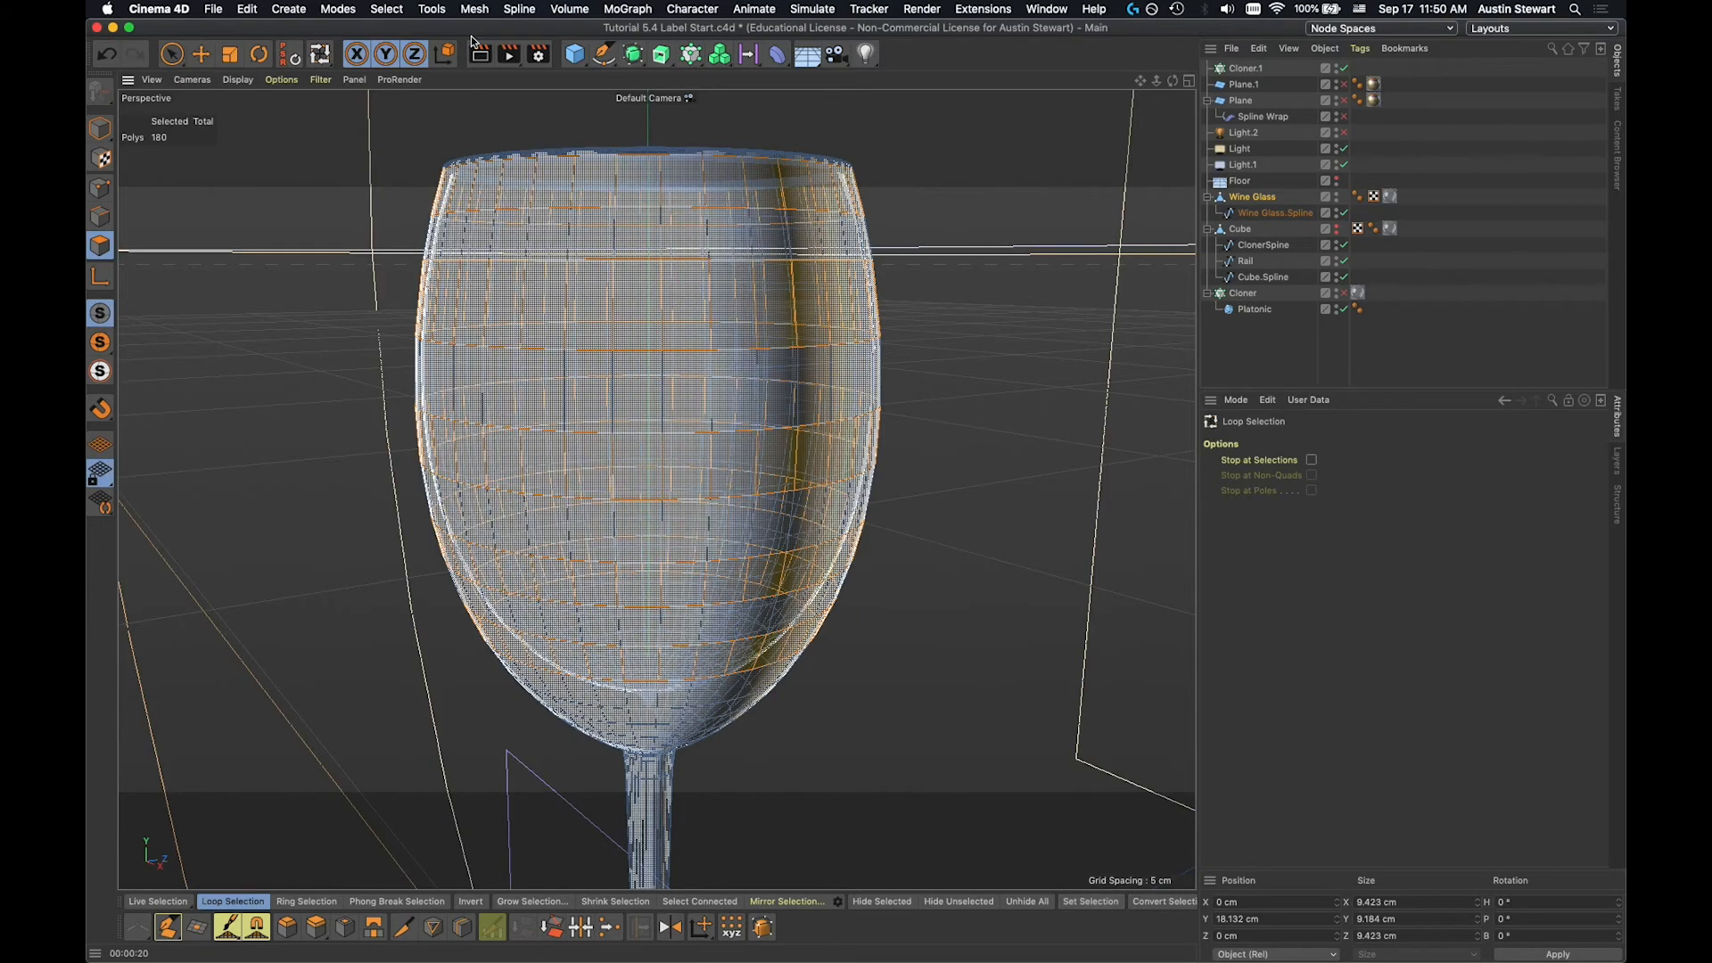
Store the selected bands as a polygon selection on the Wine Glass and limit the re-enabled Cloner to that selection.
left_click(375, 8)
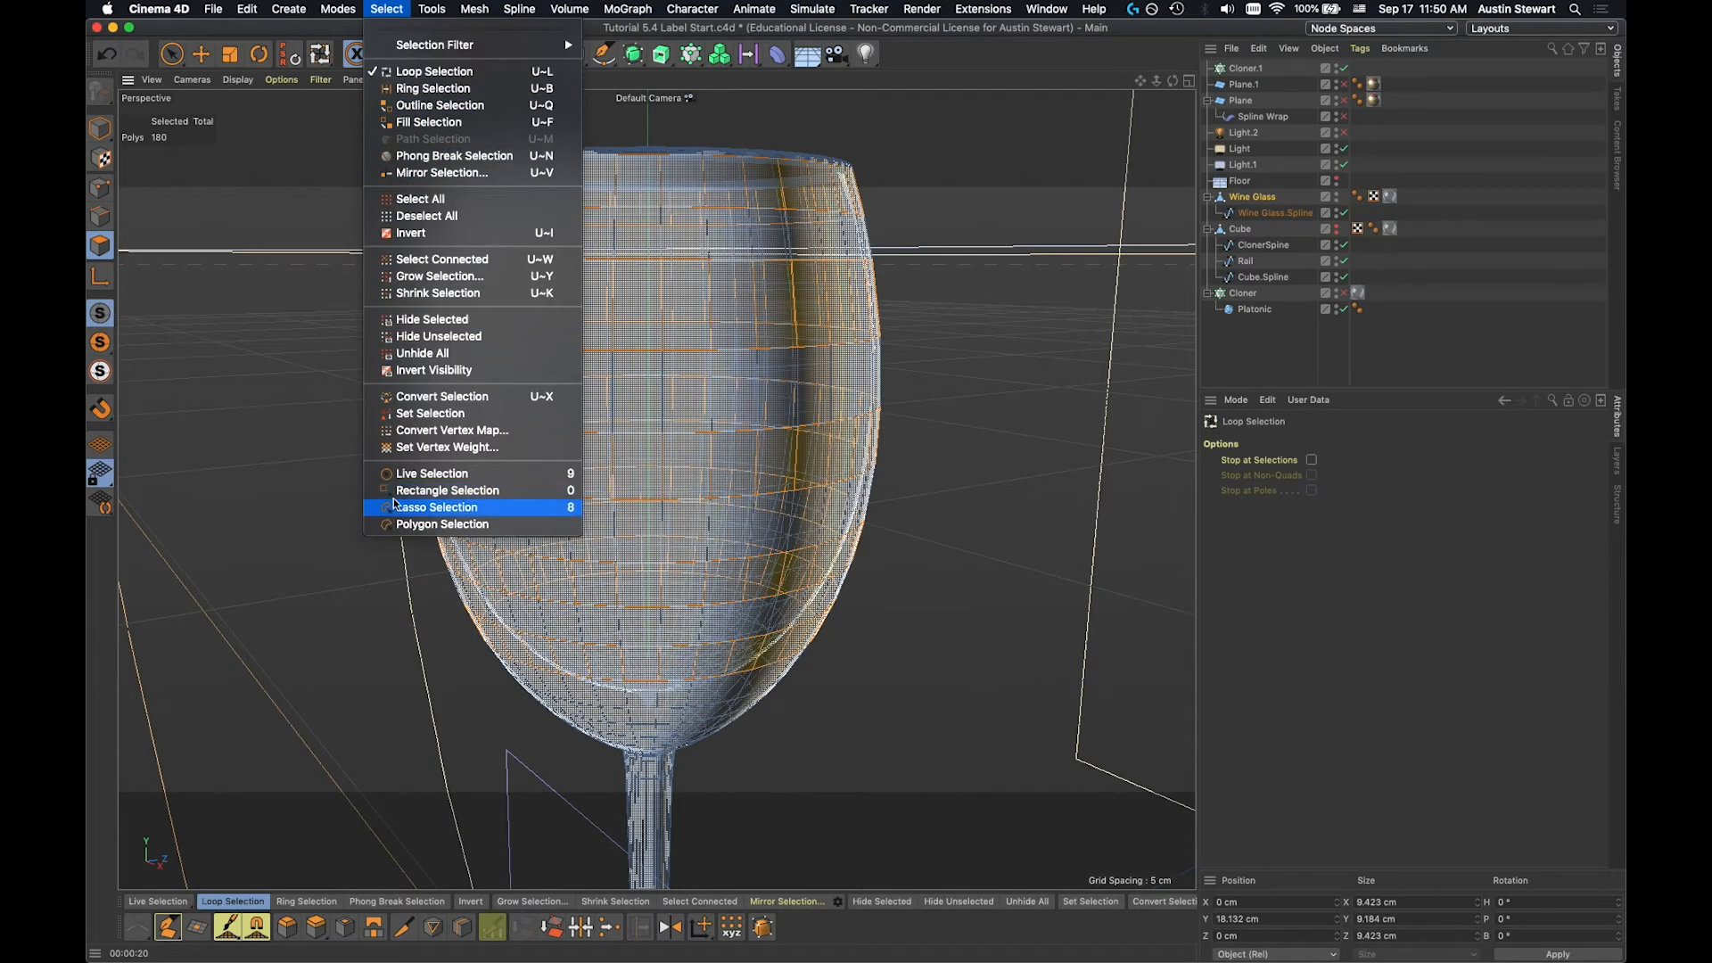
left_click(419, 413)
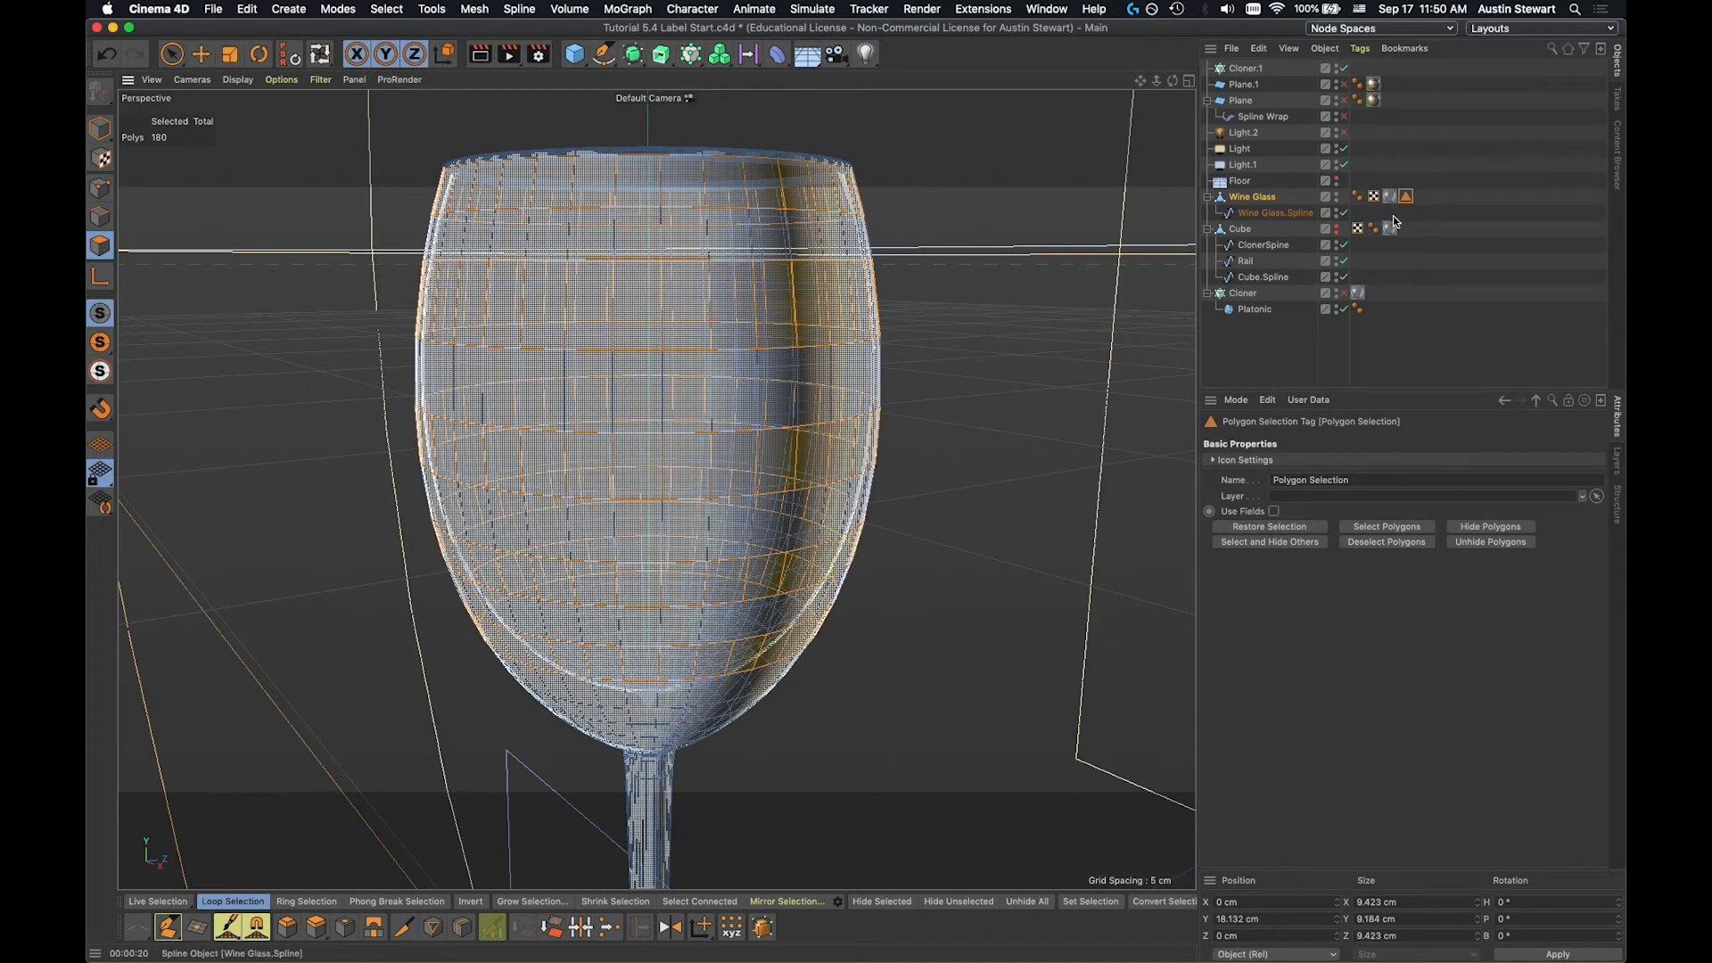
left_click(1243, 292)
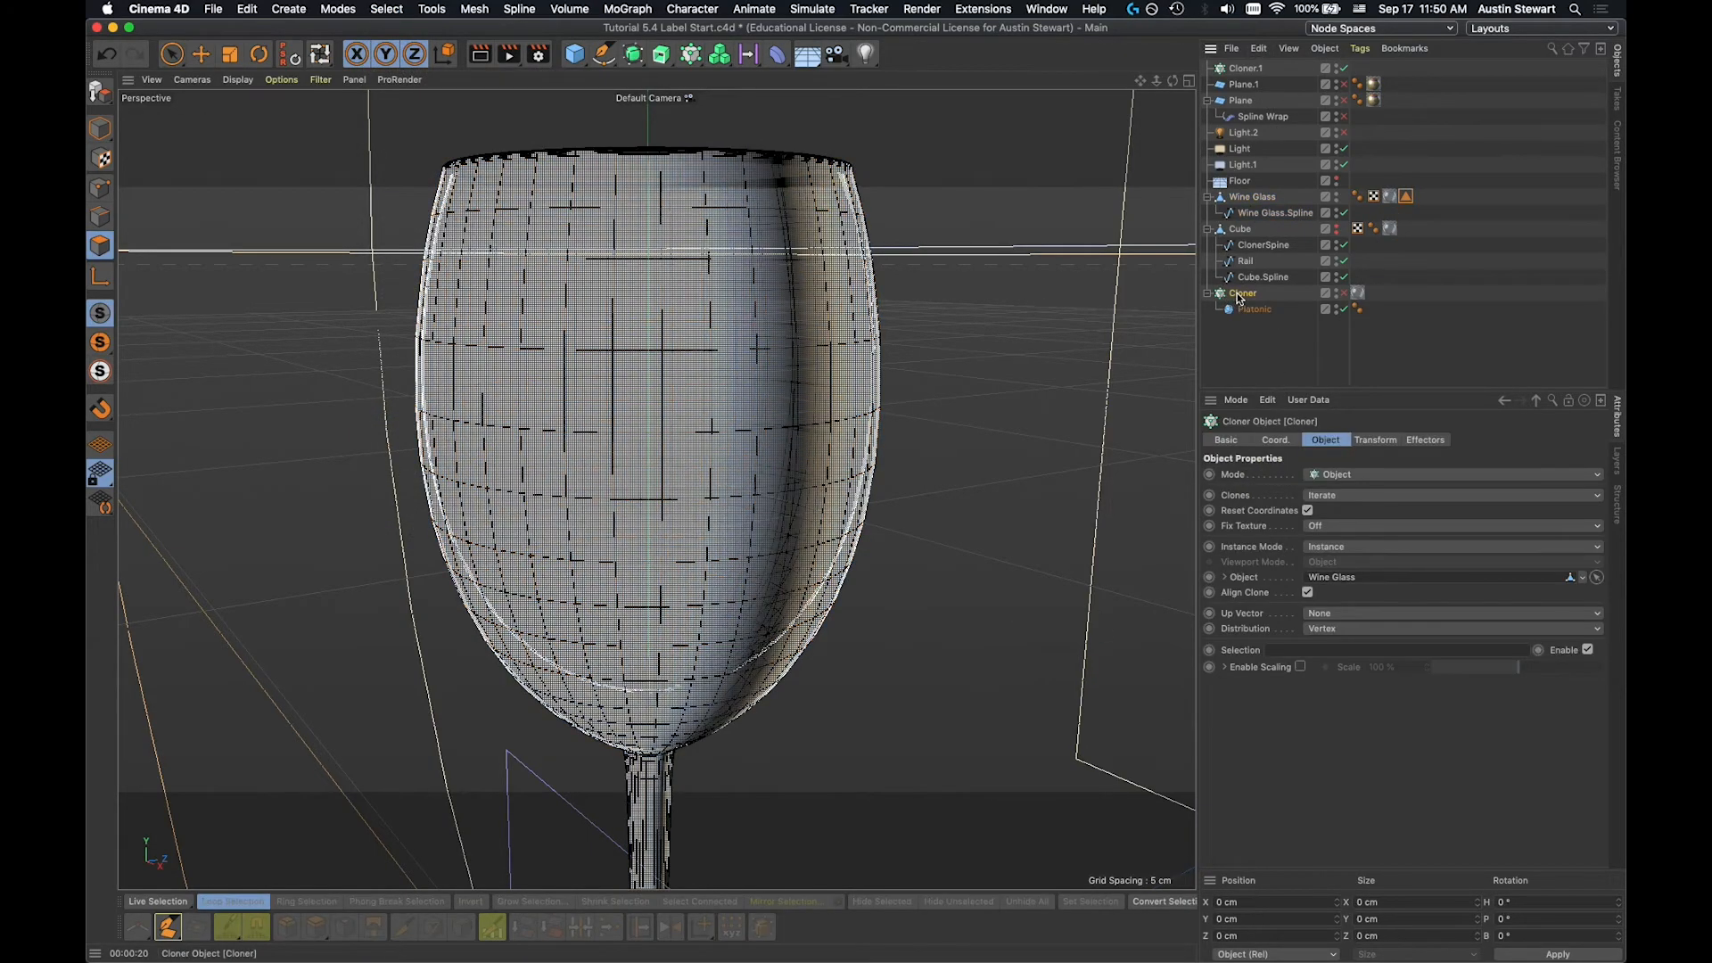
left_click_drag(1408, 198, 1303, 653)
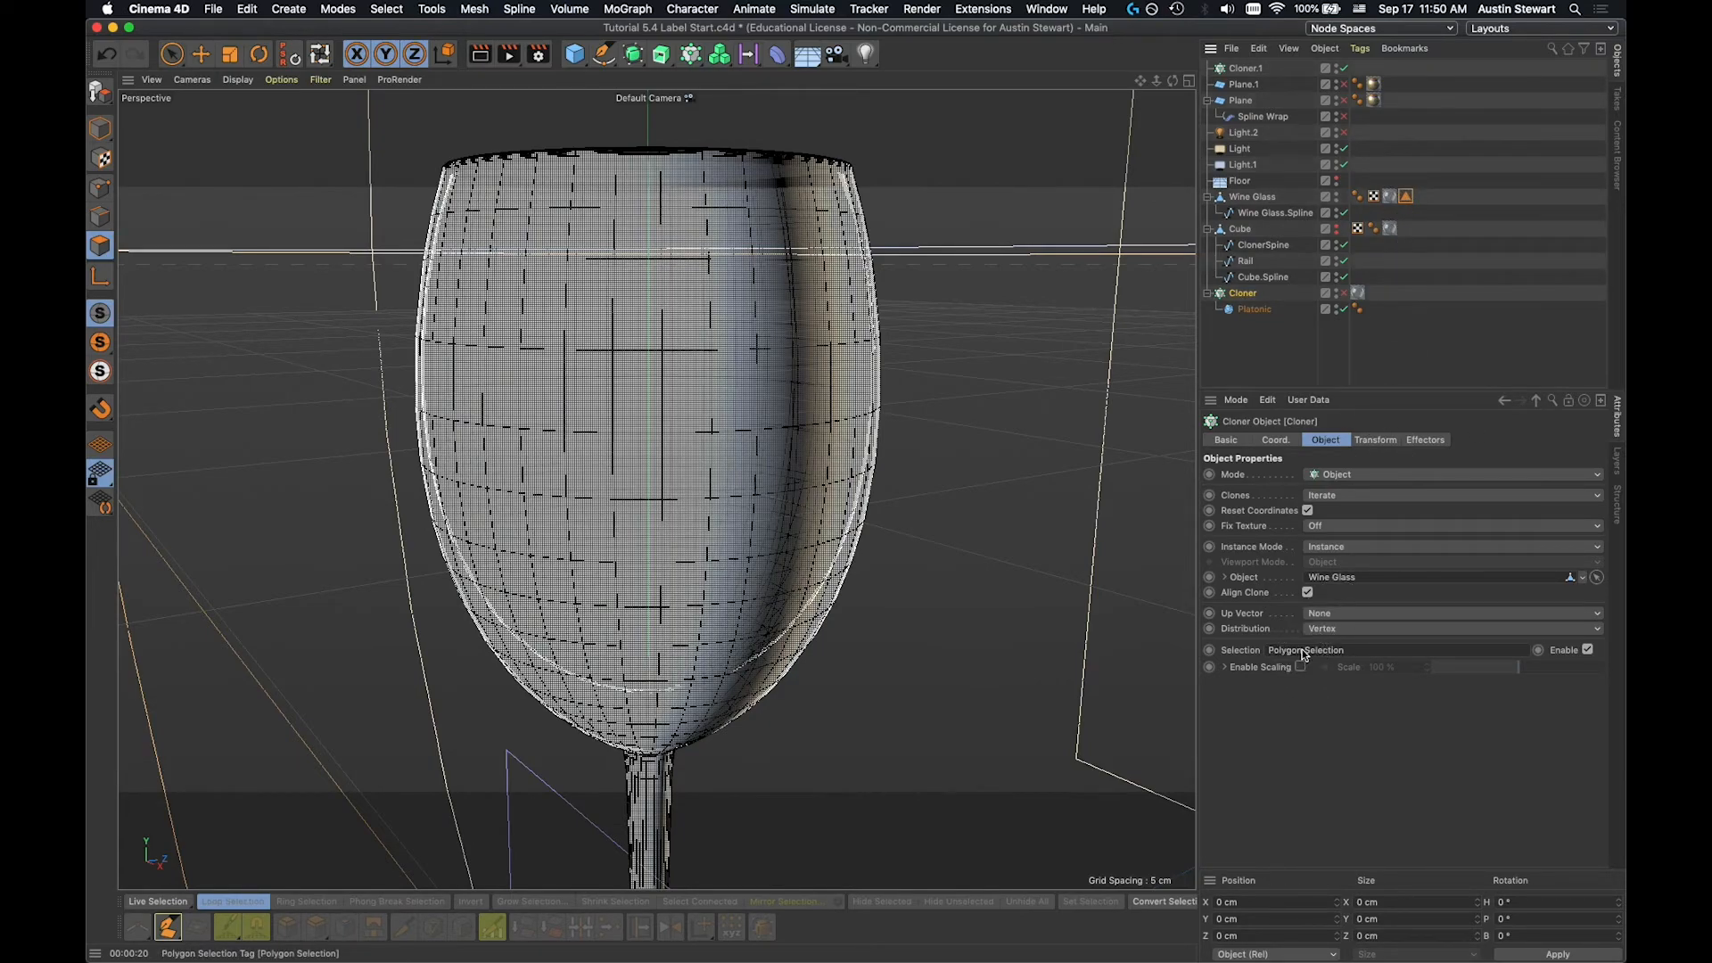
left_click(1344, 295)
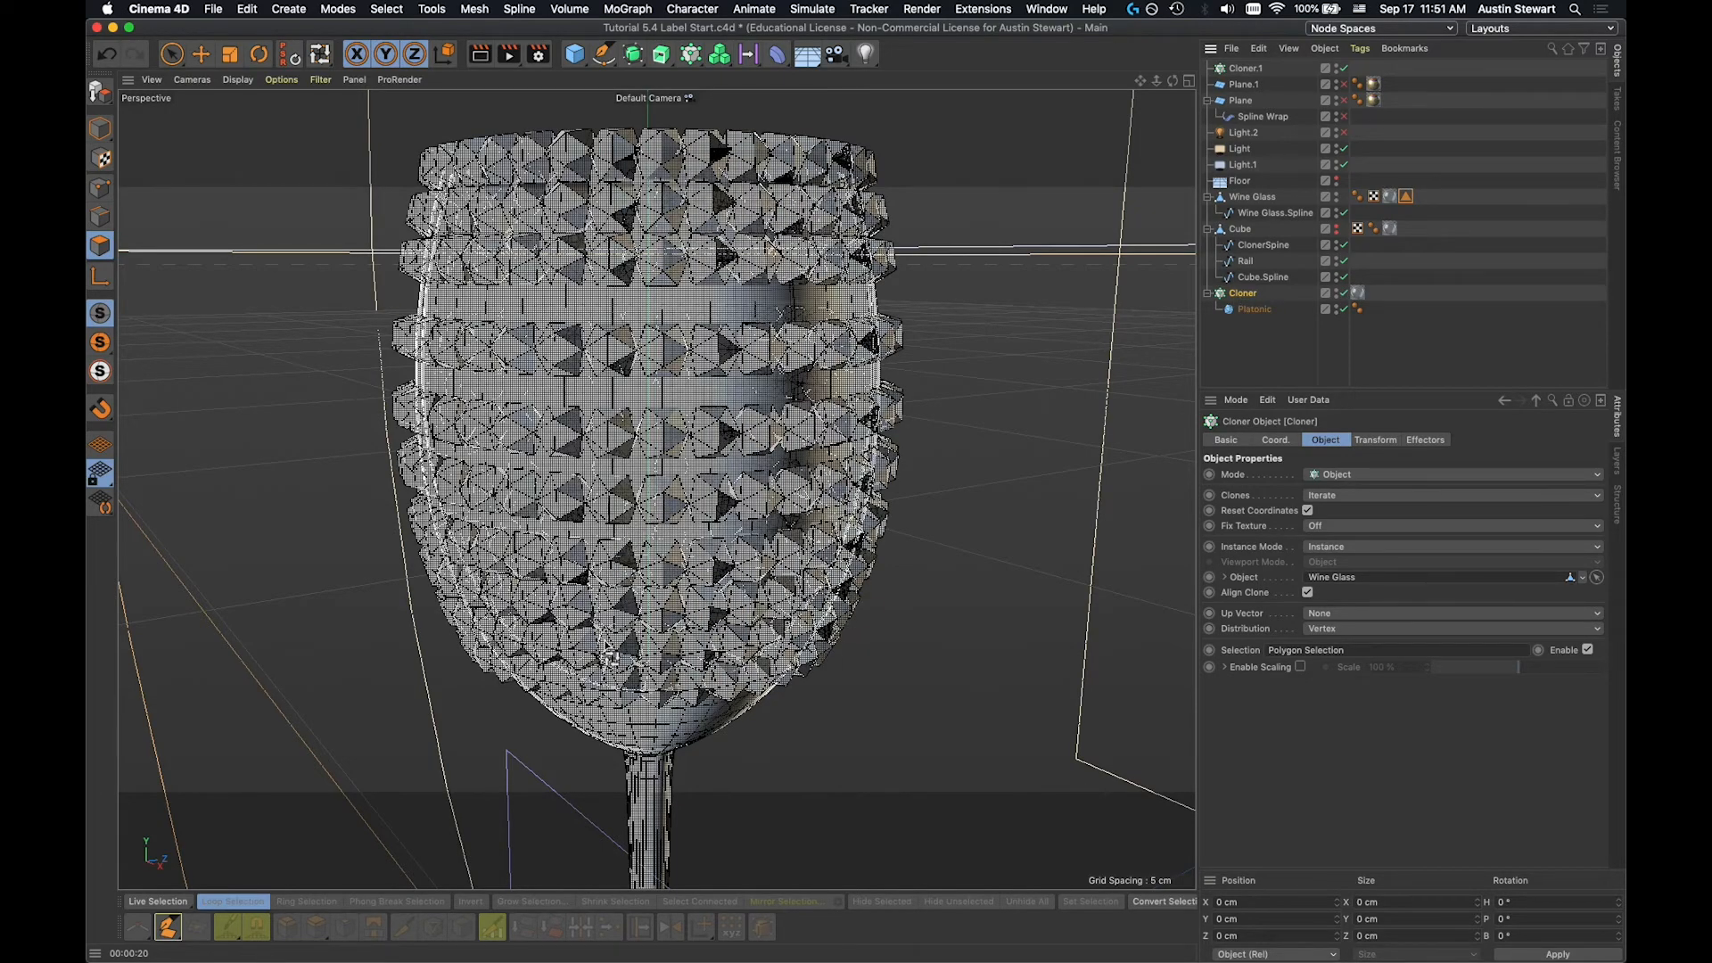
Set the cloned Platonic's radius to 0.25 cm and its segments to 3.
scroll(631, 487, "down", 4)
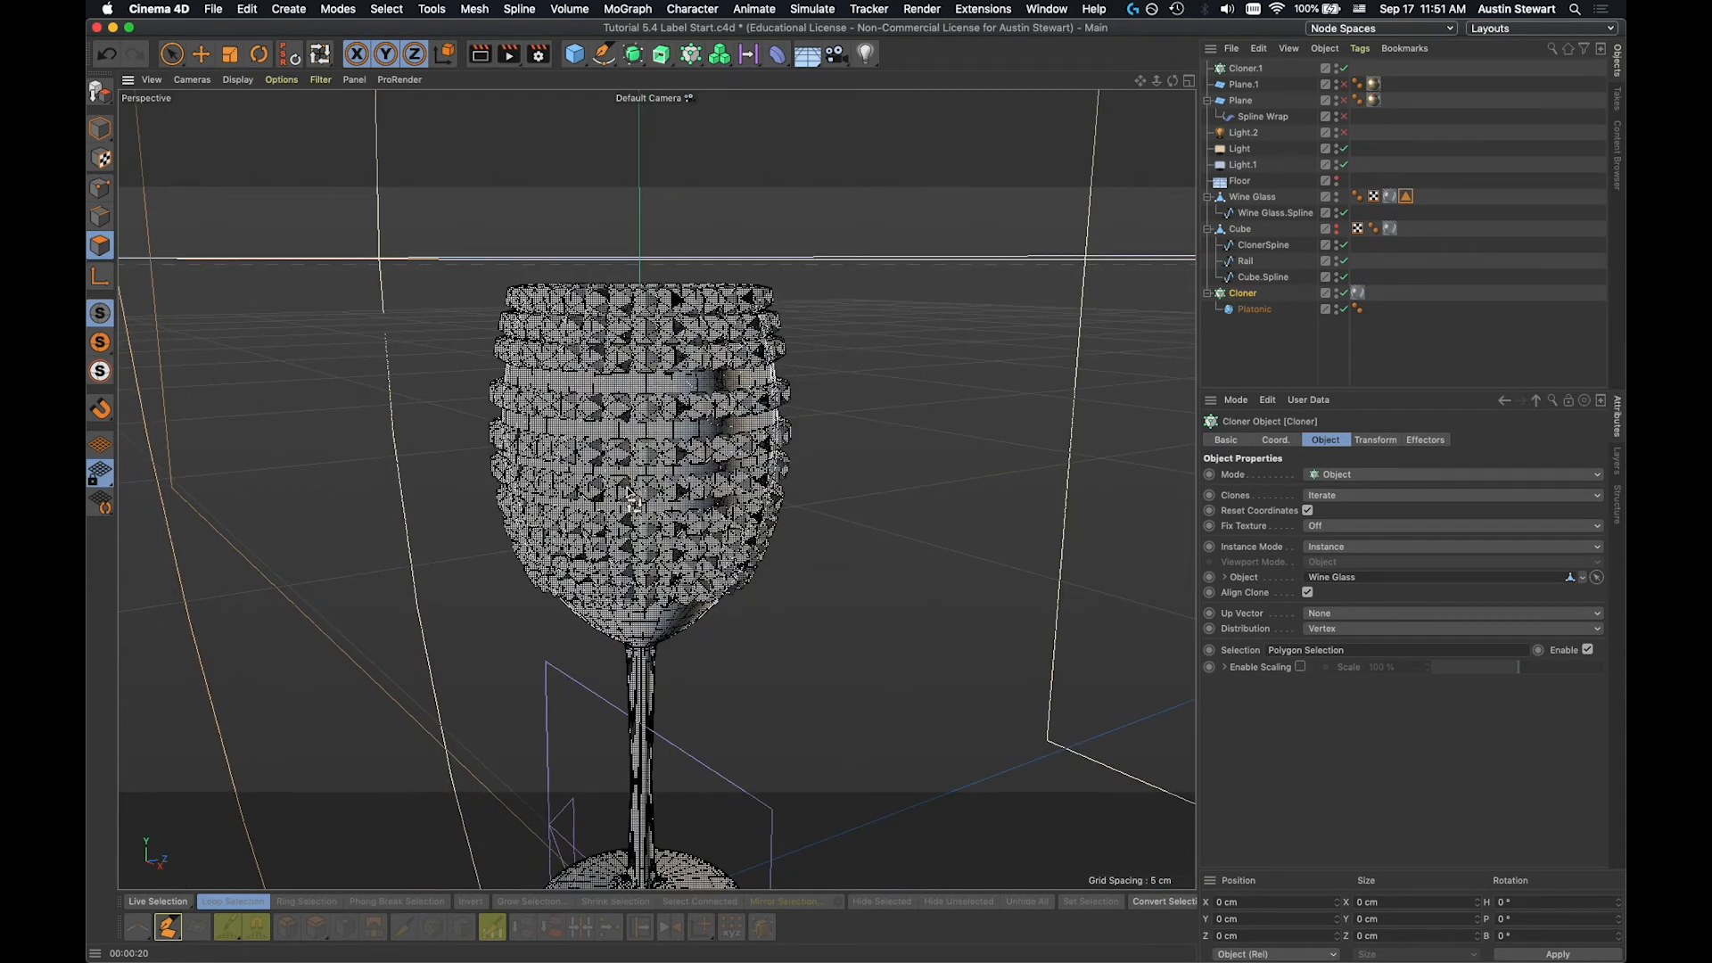
left_click_drag(631, 495, 740, 584, "alt")
scroll(464, 374, "up", 10)
mouse_move(494, 348)
left_mouse_down("alt")
mouse_move(428, 299)
mouse_move(347, 322)
left_mouse_up("alt")
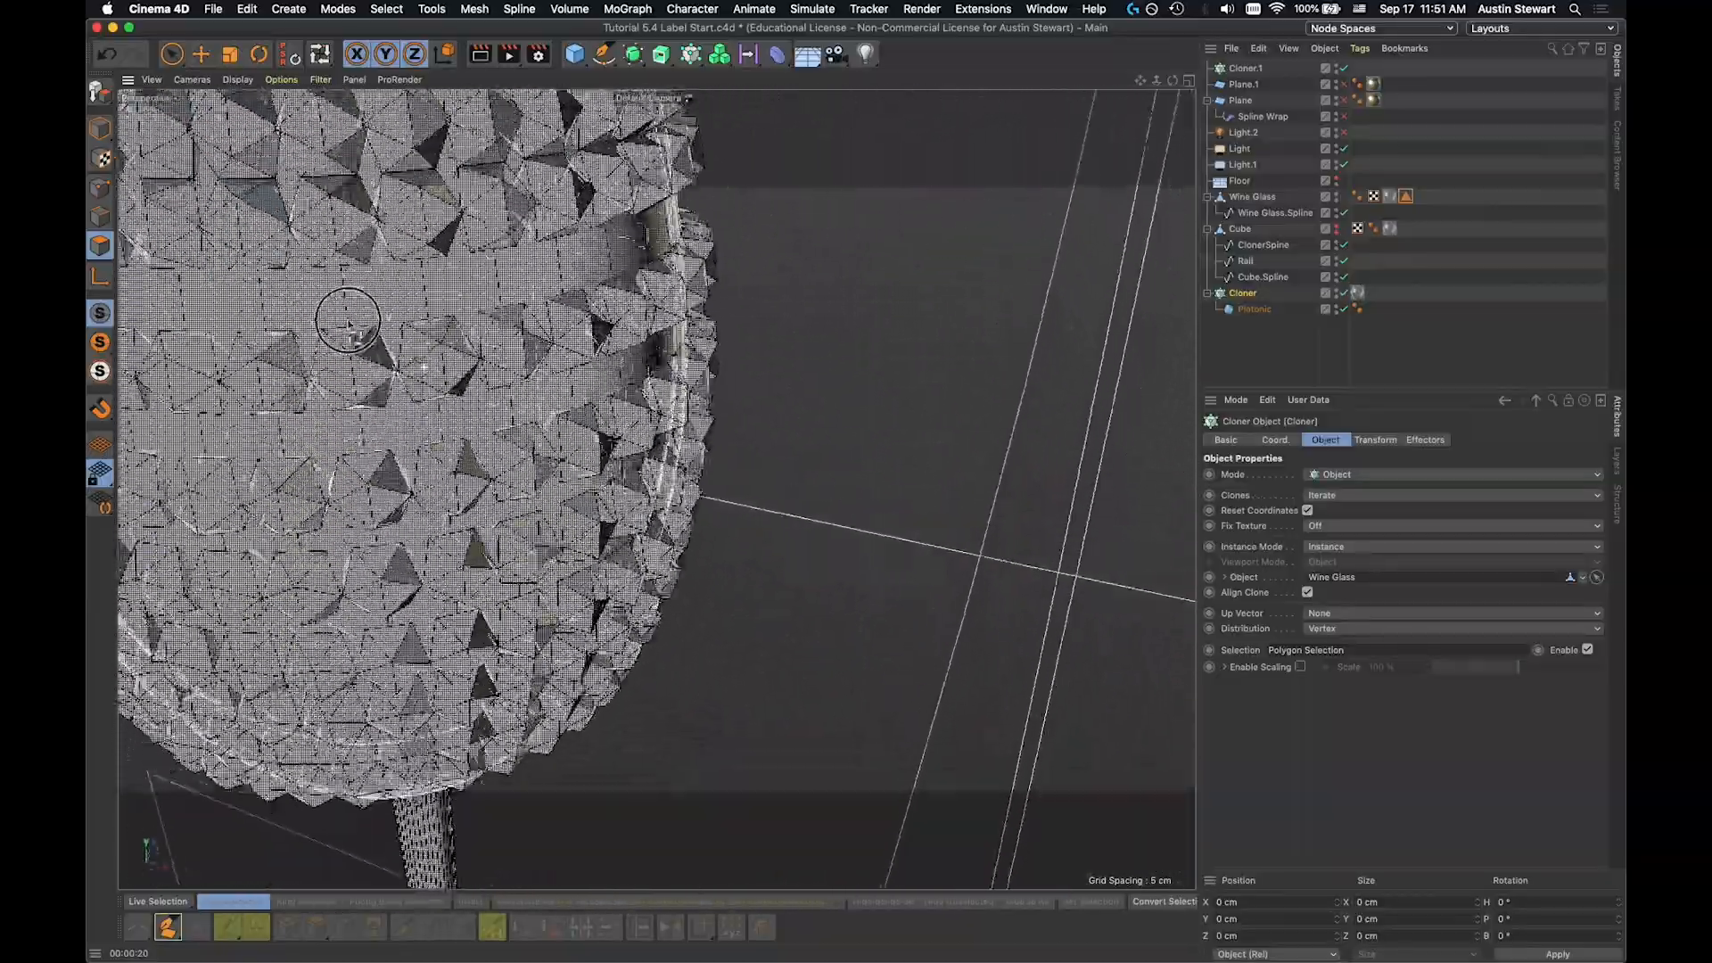
key("super+shift+z")
key("super+shift+z")
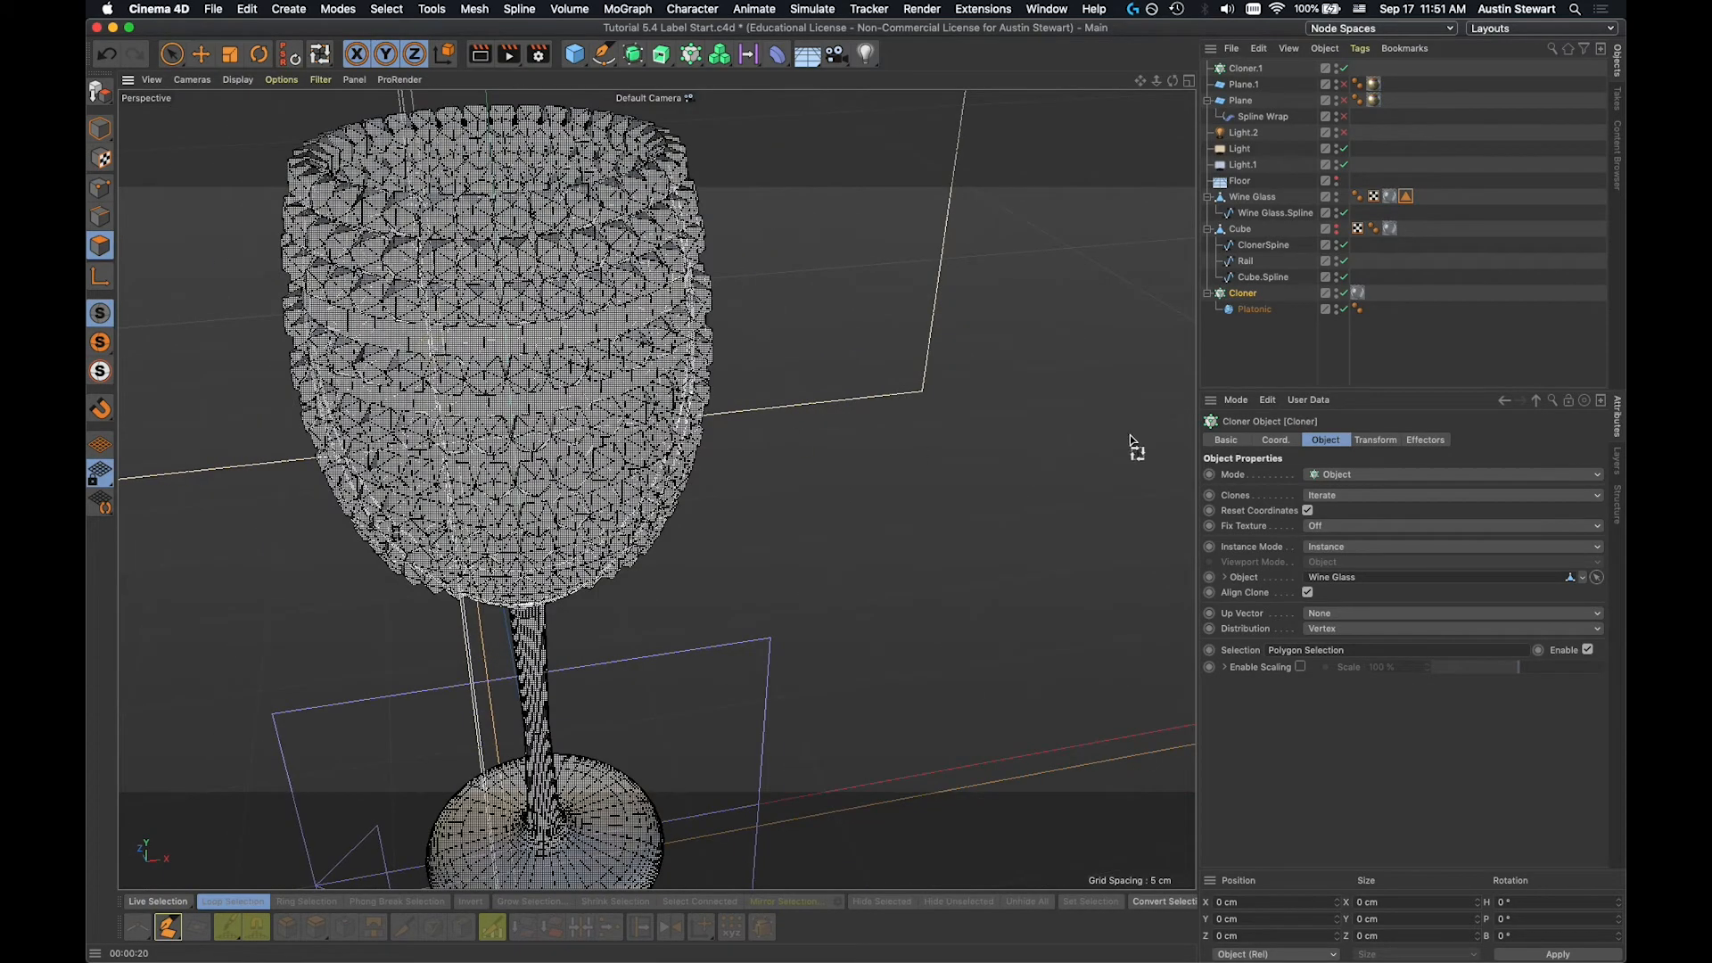
left_click(1252, 310)
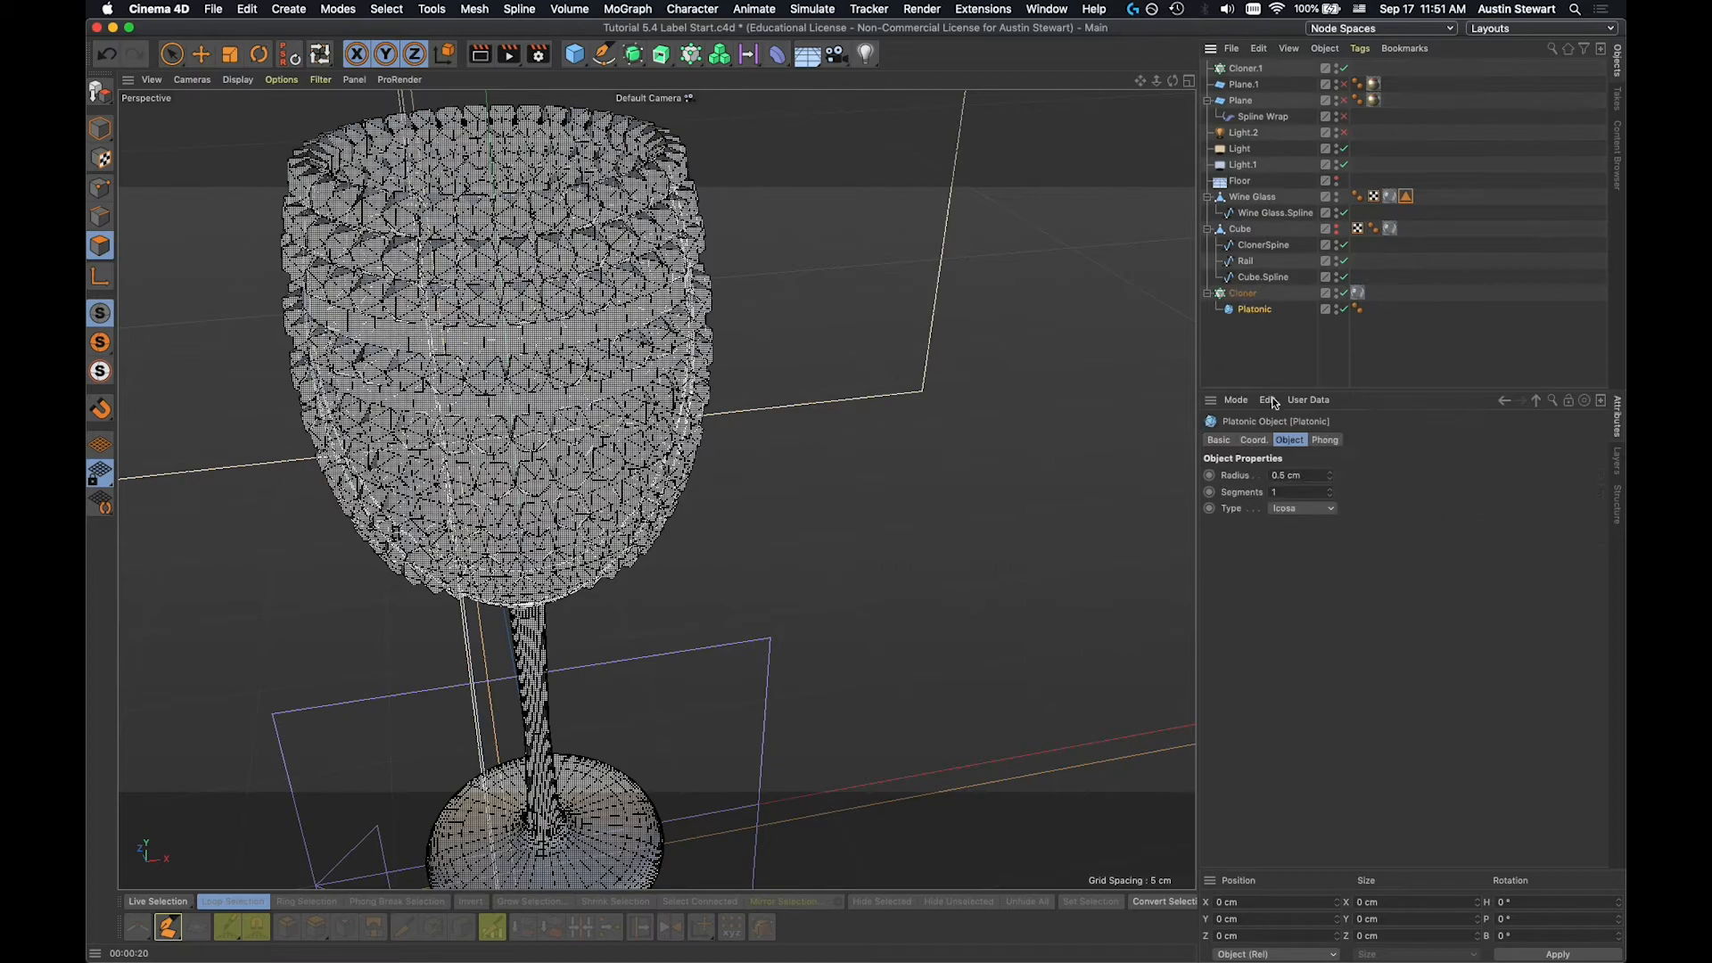
left_click(1301, 474)
type("0.25")
key("Tab")
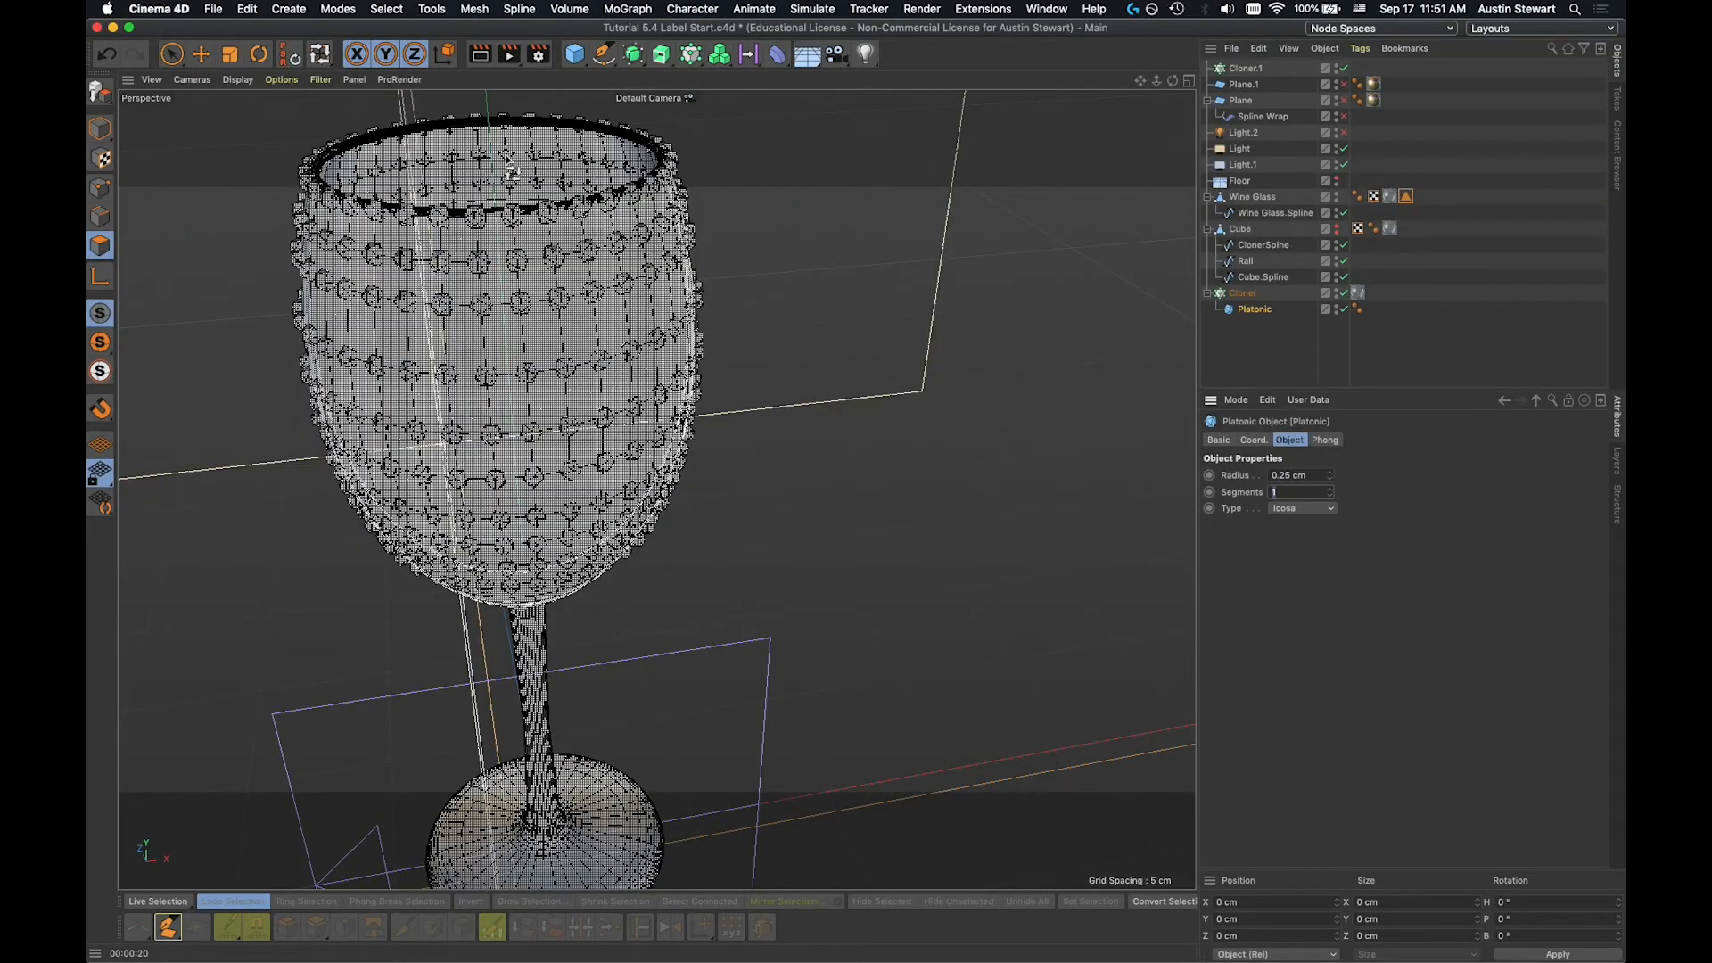
type("3")
Render a preview region covering the upper part of the wine glass's bowl with its clones.
mouse_move(528, 183)
left_mouse_down("alt")
mouse_move(555, 313)
mouse_move(533, 172)
left_mouse_up("alt")
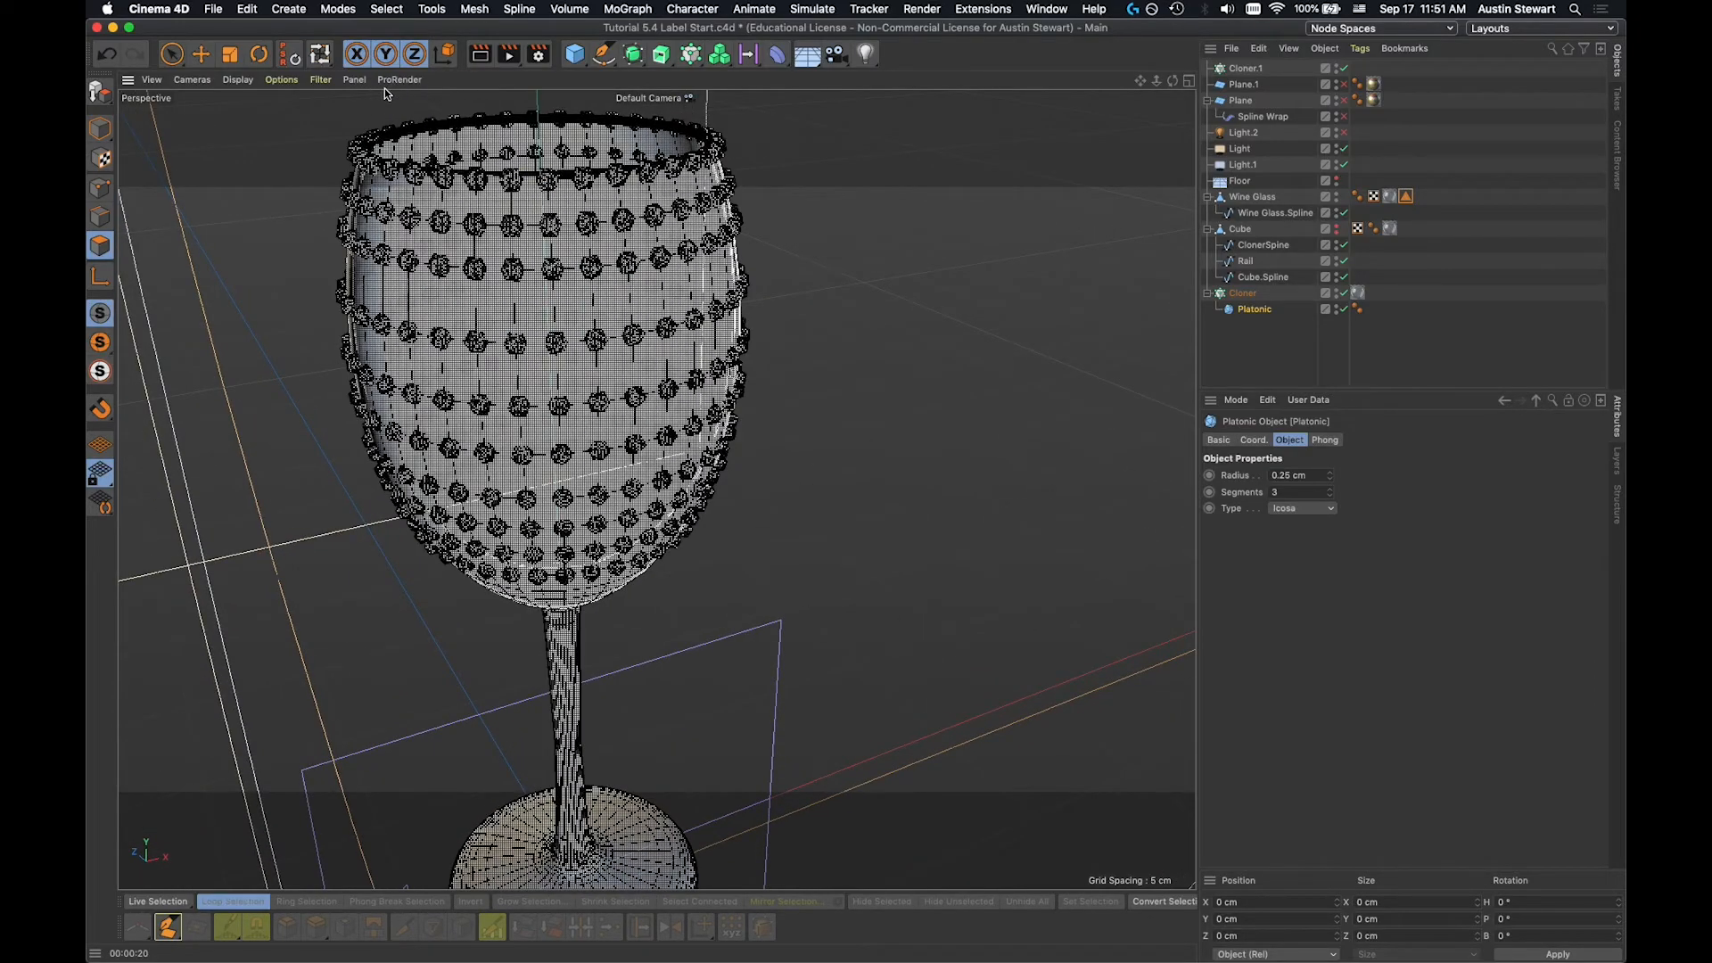
left_click_drag(507, 61, 580, 79)
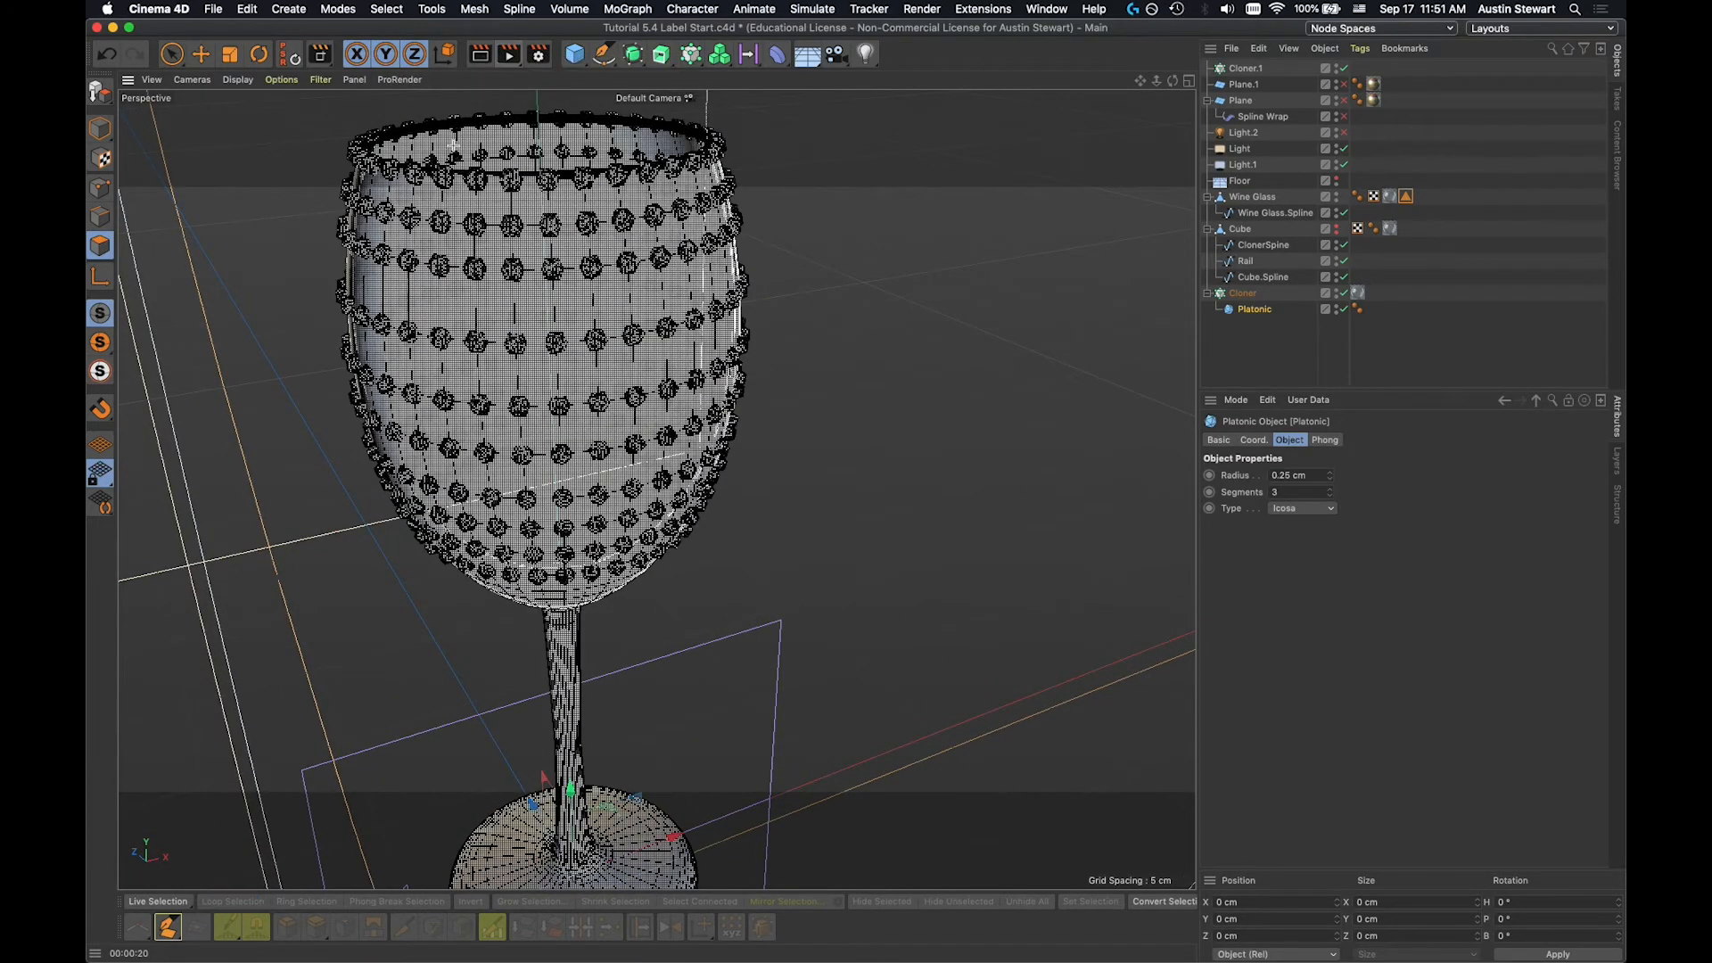
left_click_drag(256, 117, 861, 377)
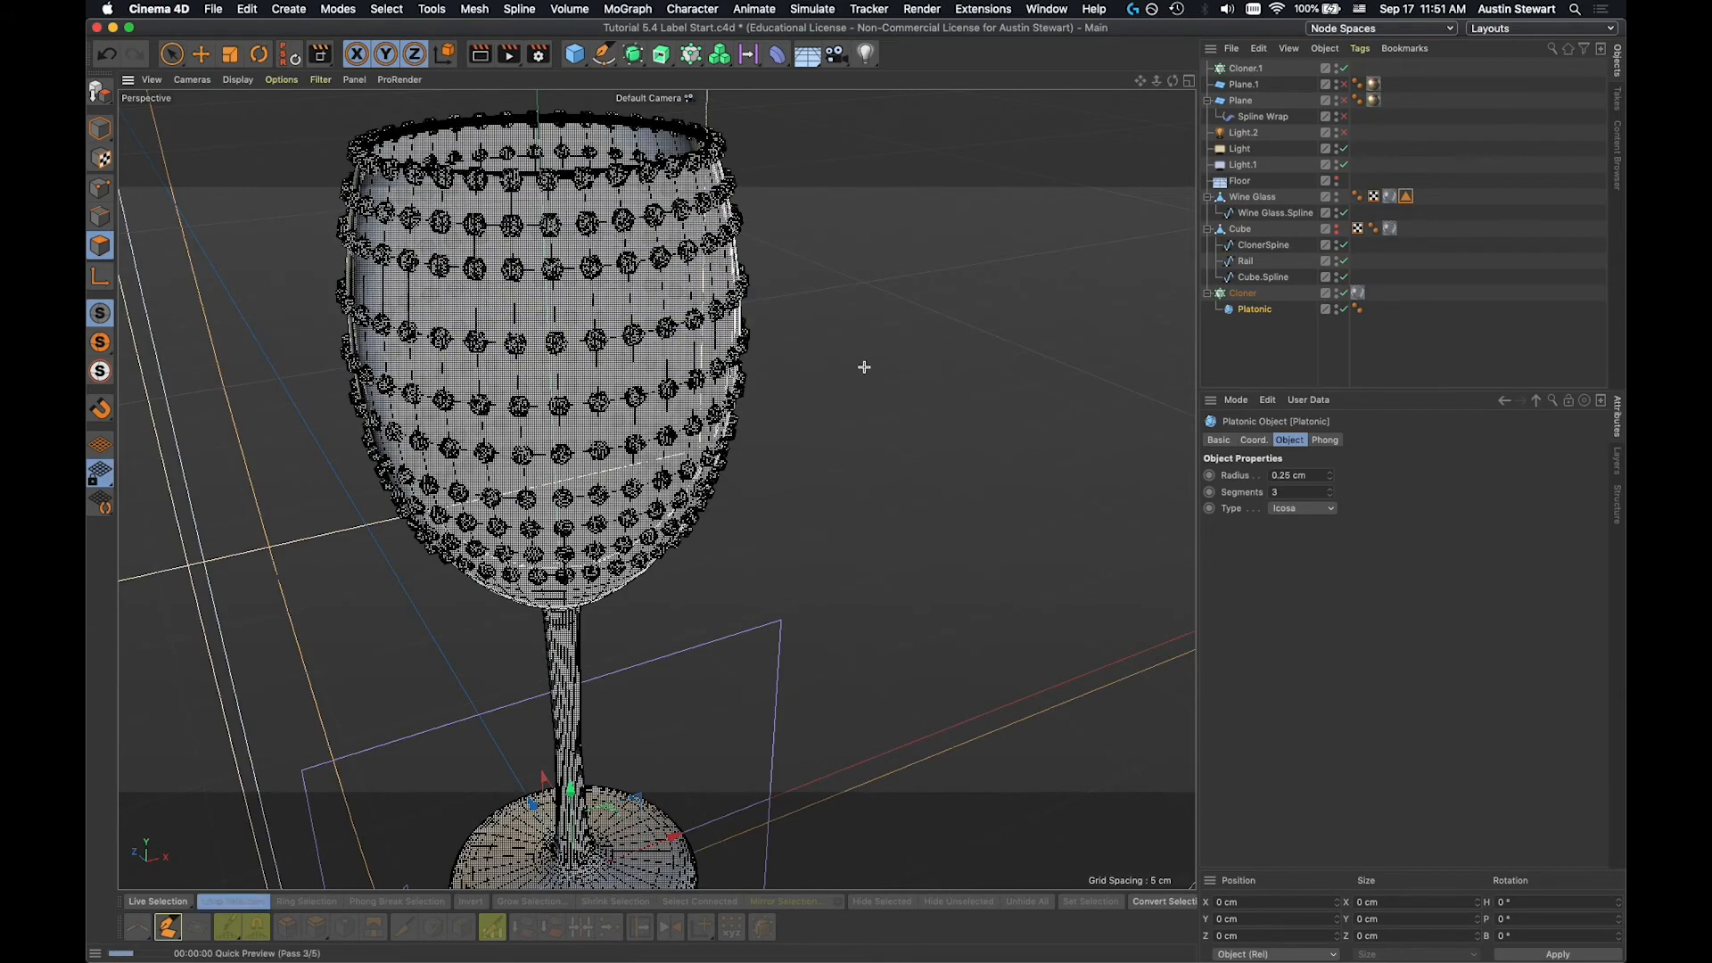